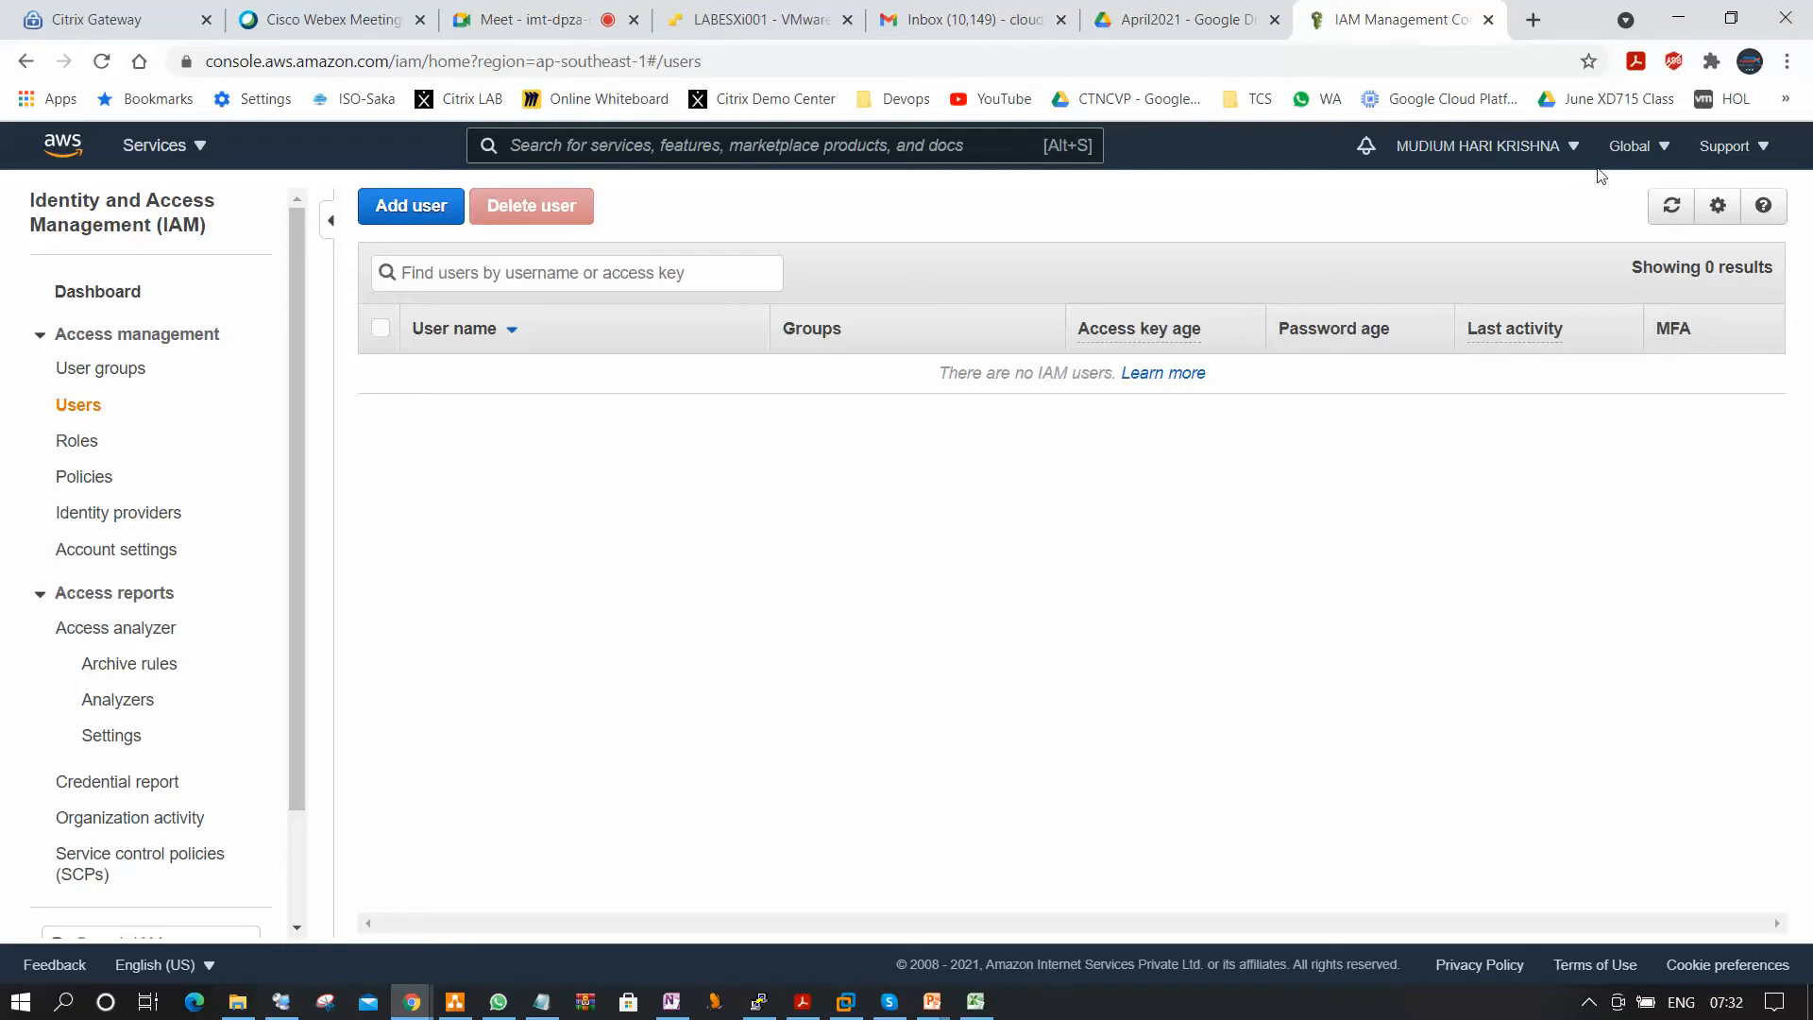
left_click(1577, 149)
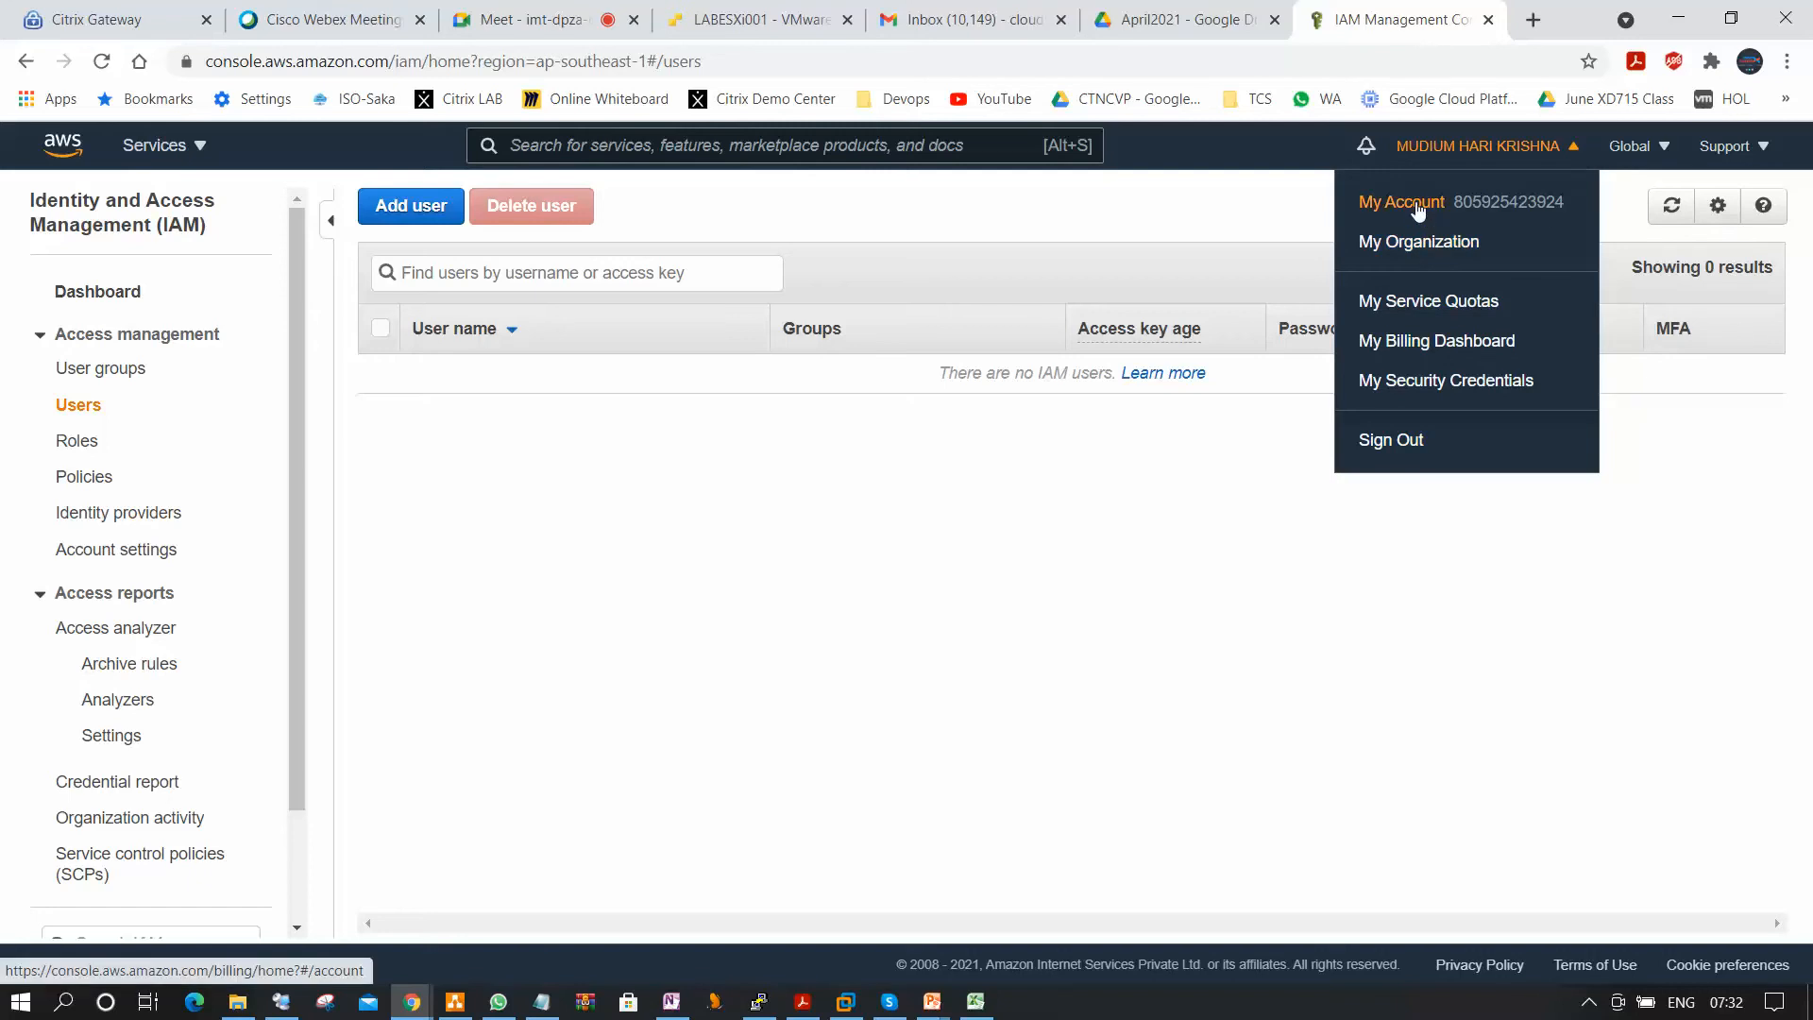
left_click_drag(1163, 705, 1150, 704)
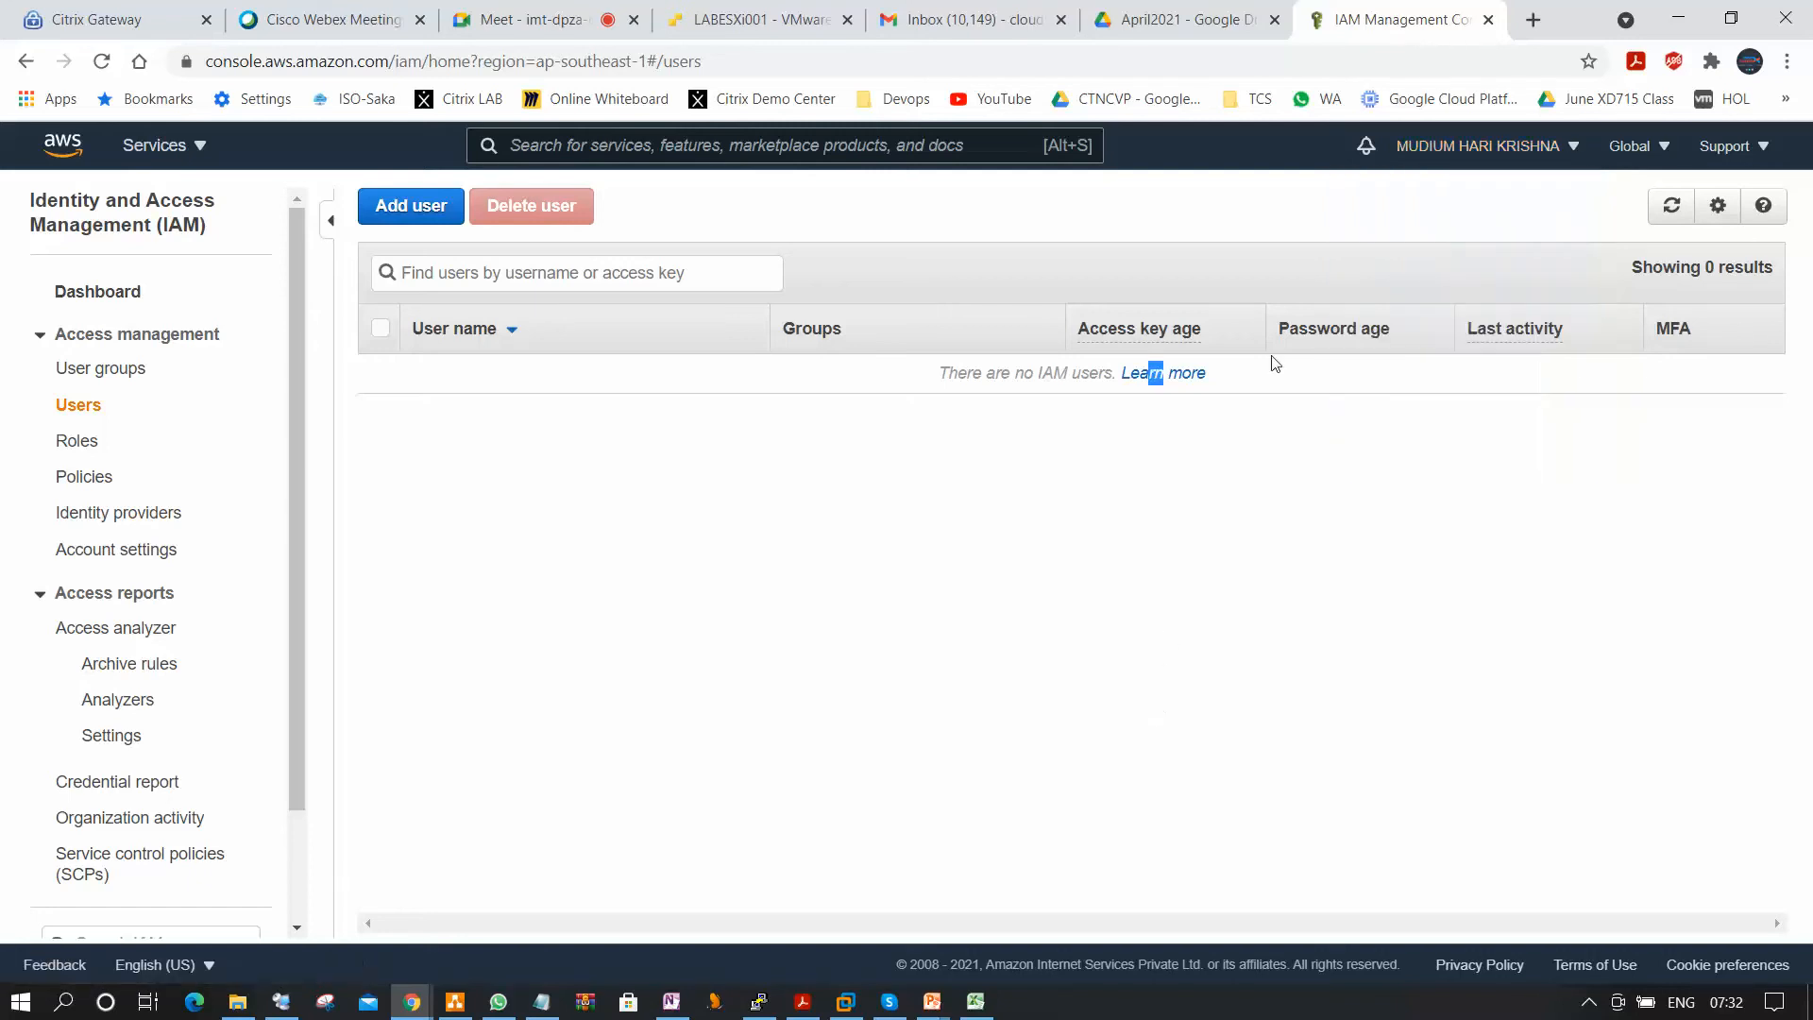
Start adding a new IAM user and enter the person's name as the user name.
left_click(411, 206)
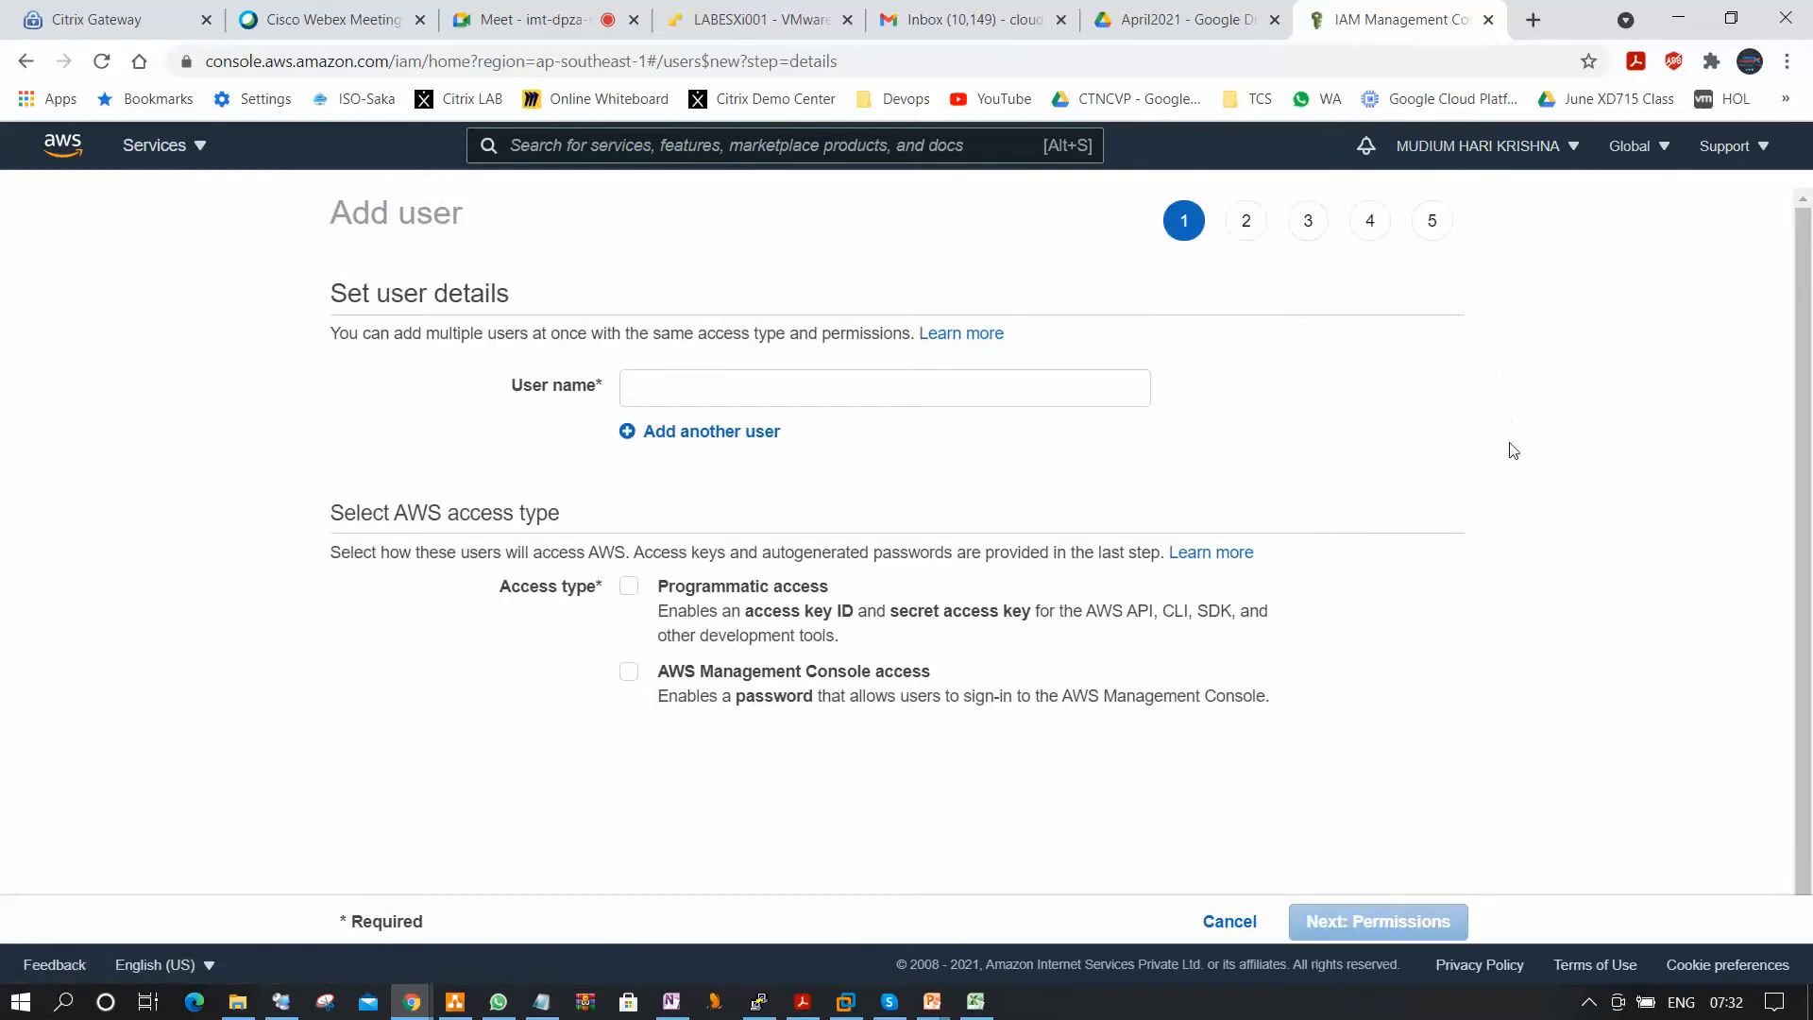
left_click(873, 385)
type("Ha")
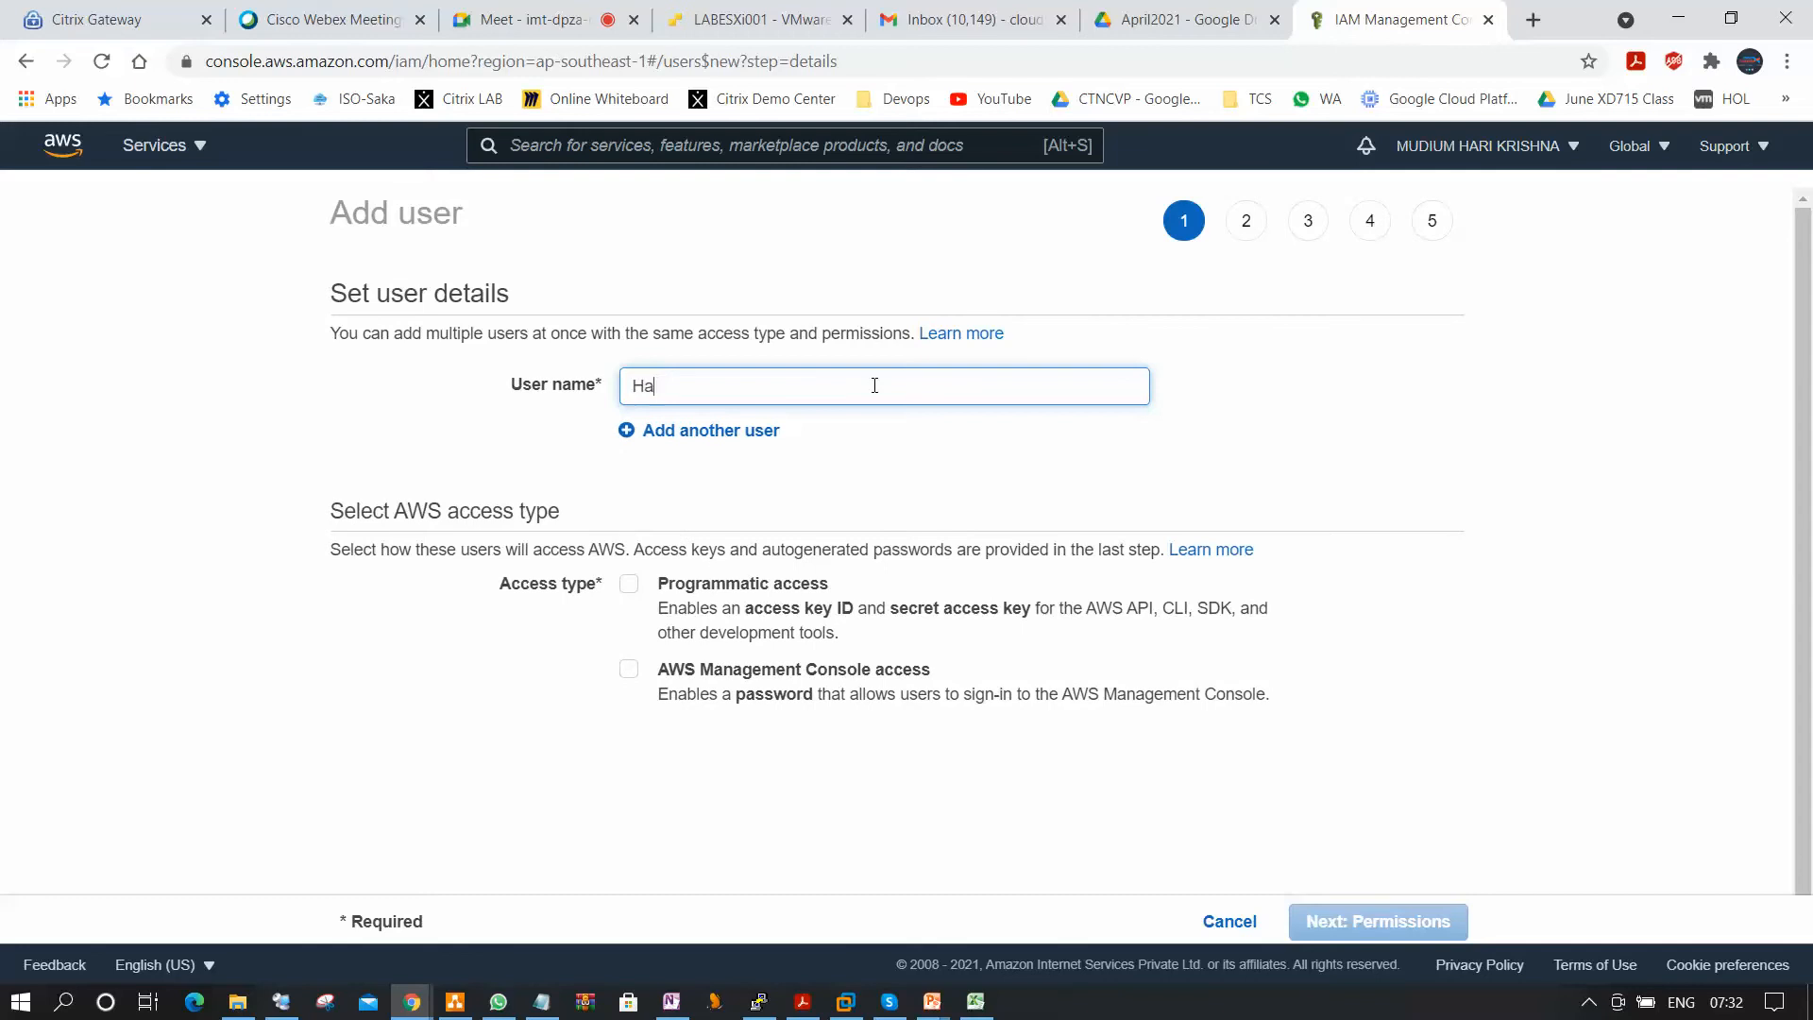
type("riKrishna")
Enable both programmatic access and AWS Management Console access for the new user.
left_click(629, 669)
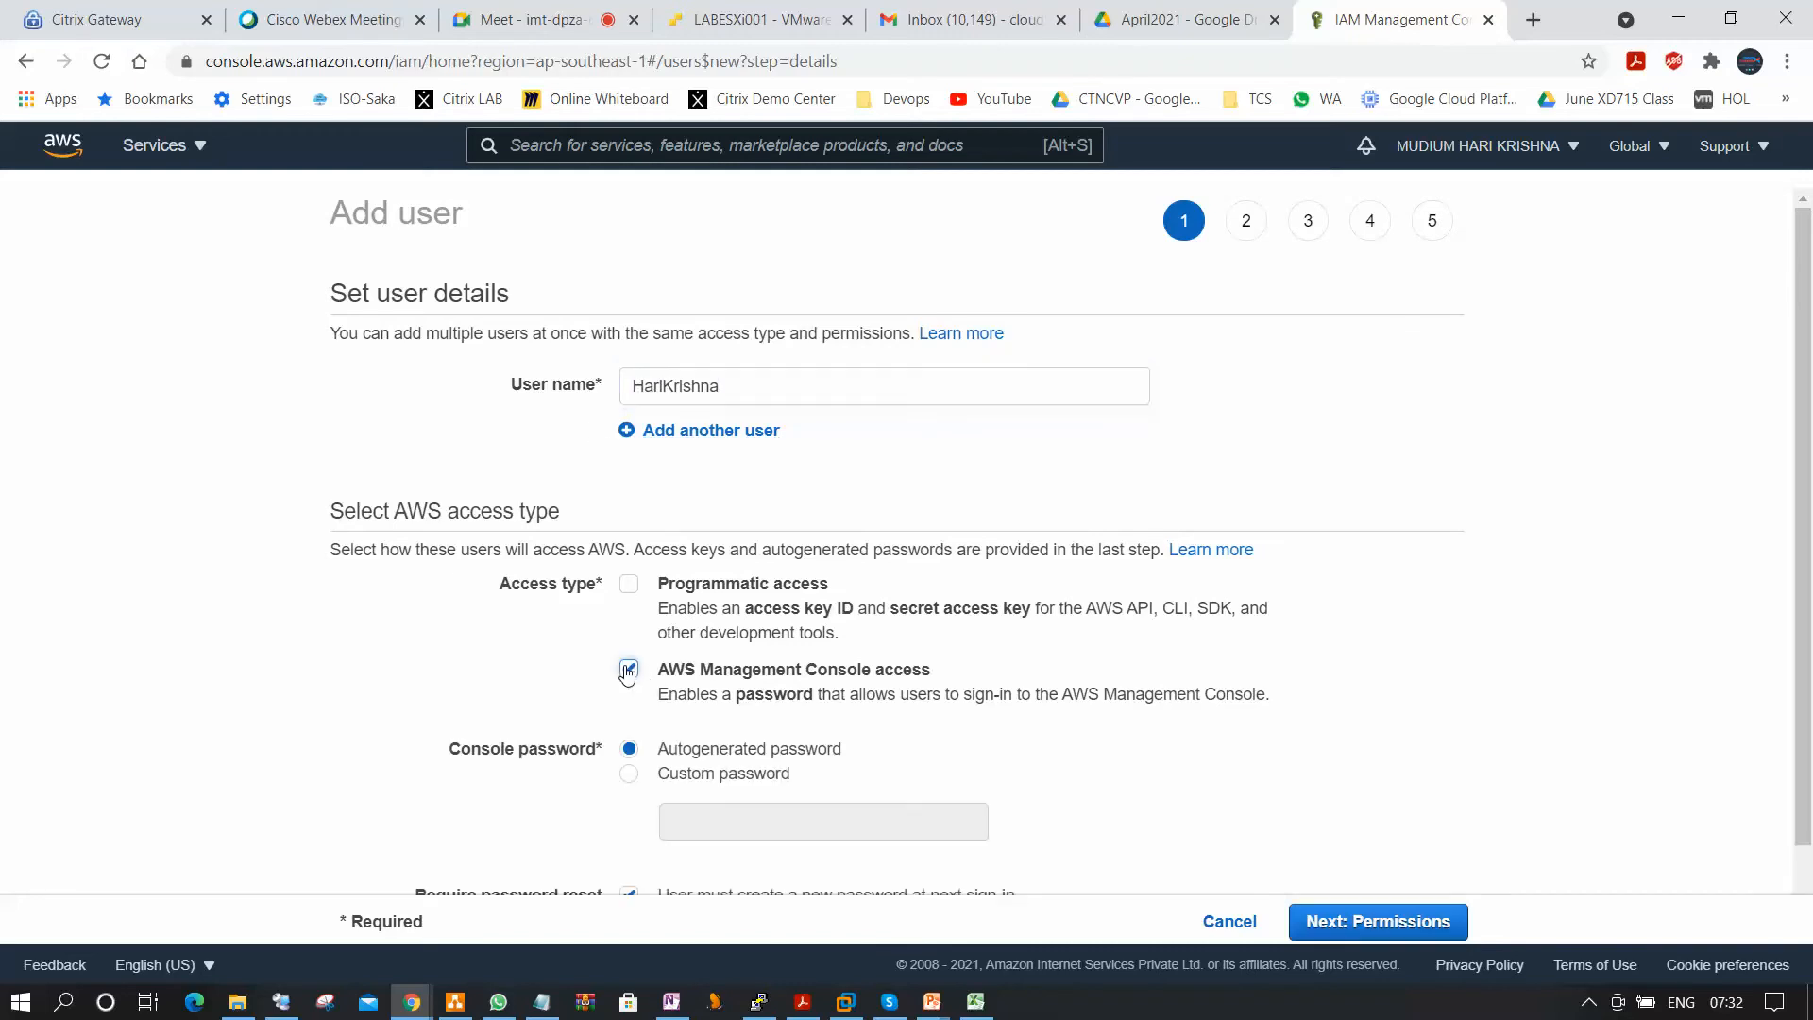
scroll(724, 804, "down", 1)
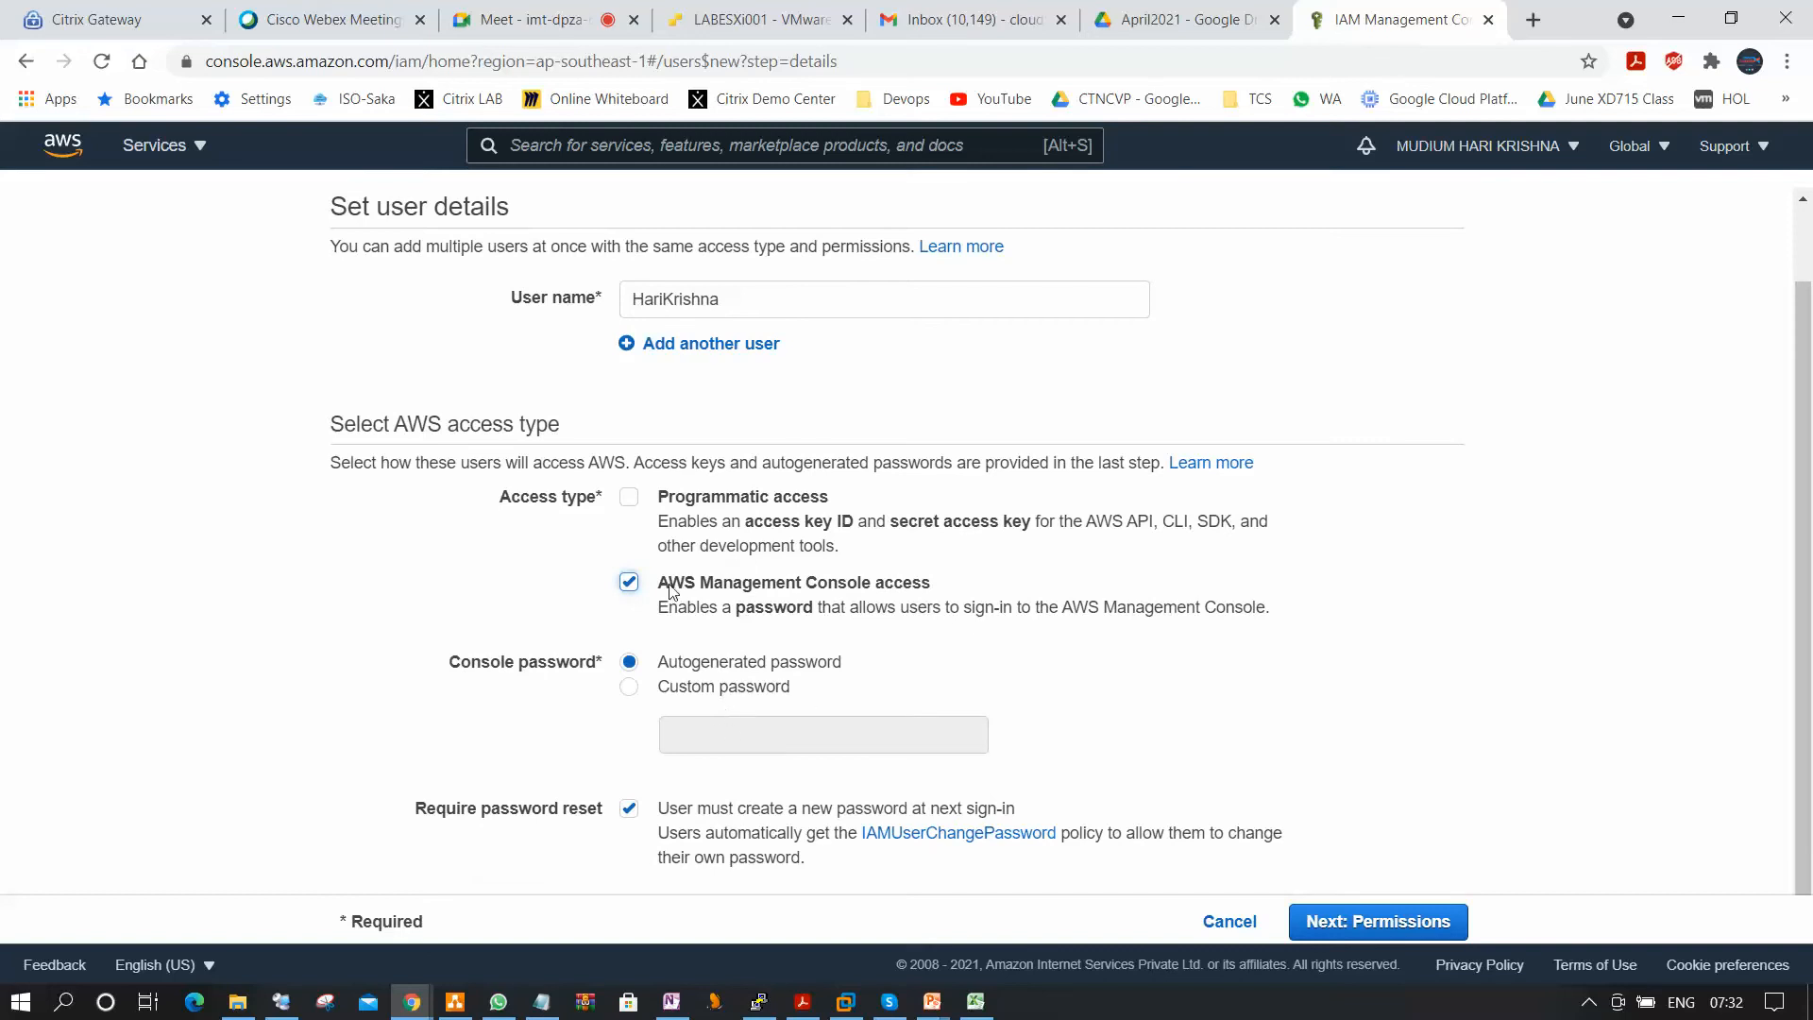
left_click(629, 582)
left_click(629, 560)
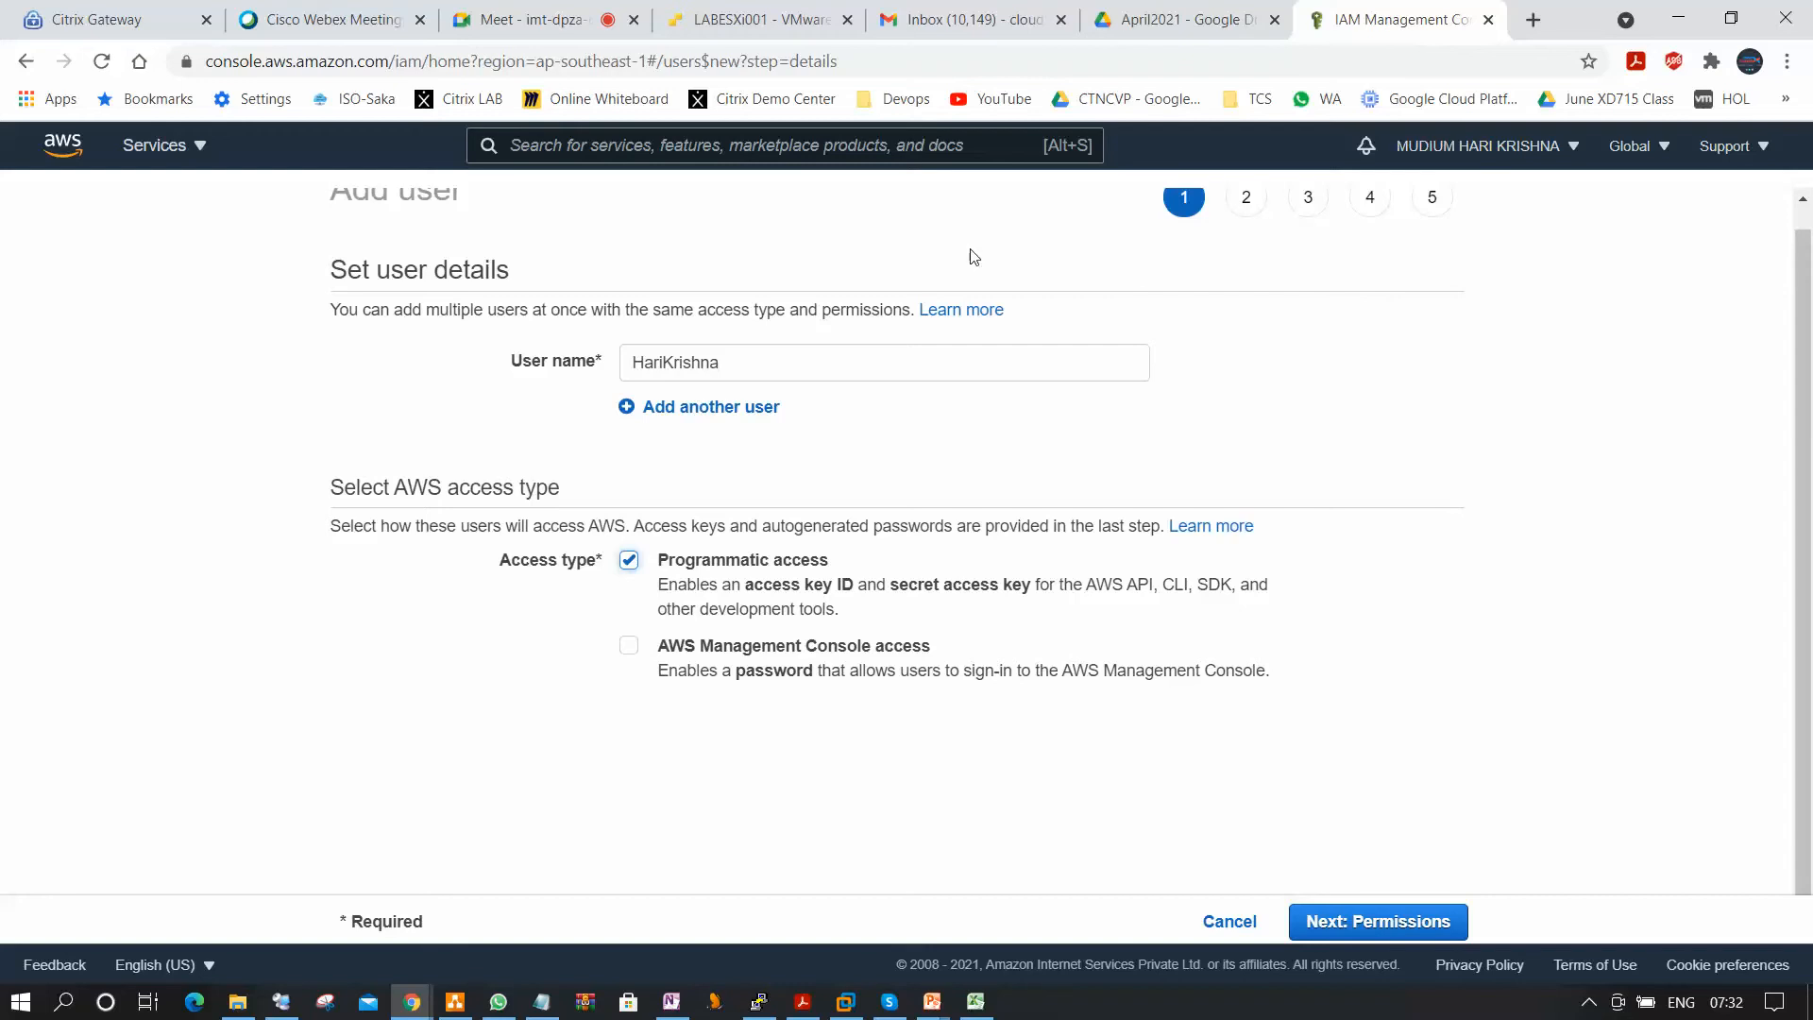
left_click(628, 648)
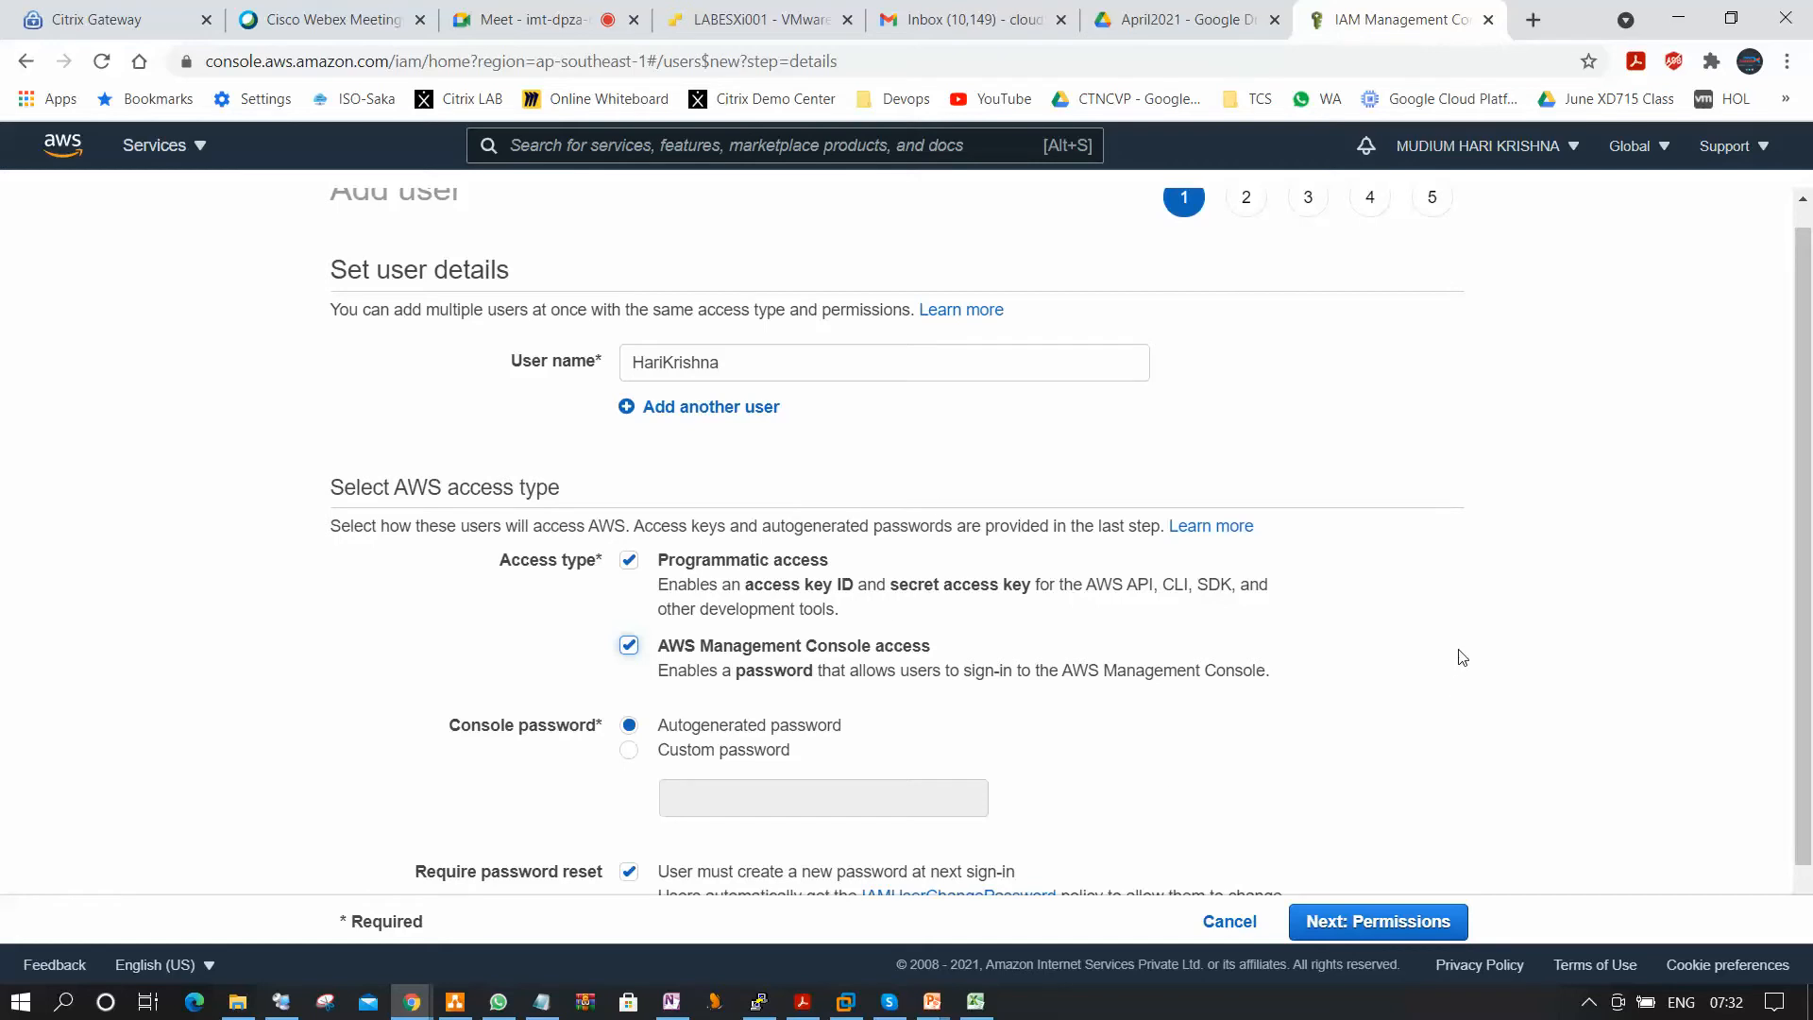
Choose a custom console password, enter and reveal the password, and continue to the permissions stage.
scroll(1463, 659, "down", 1)
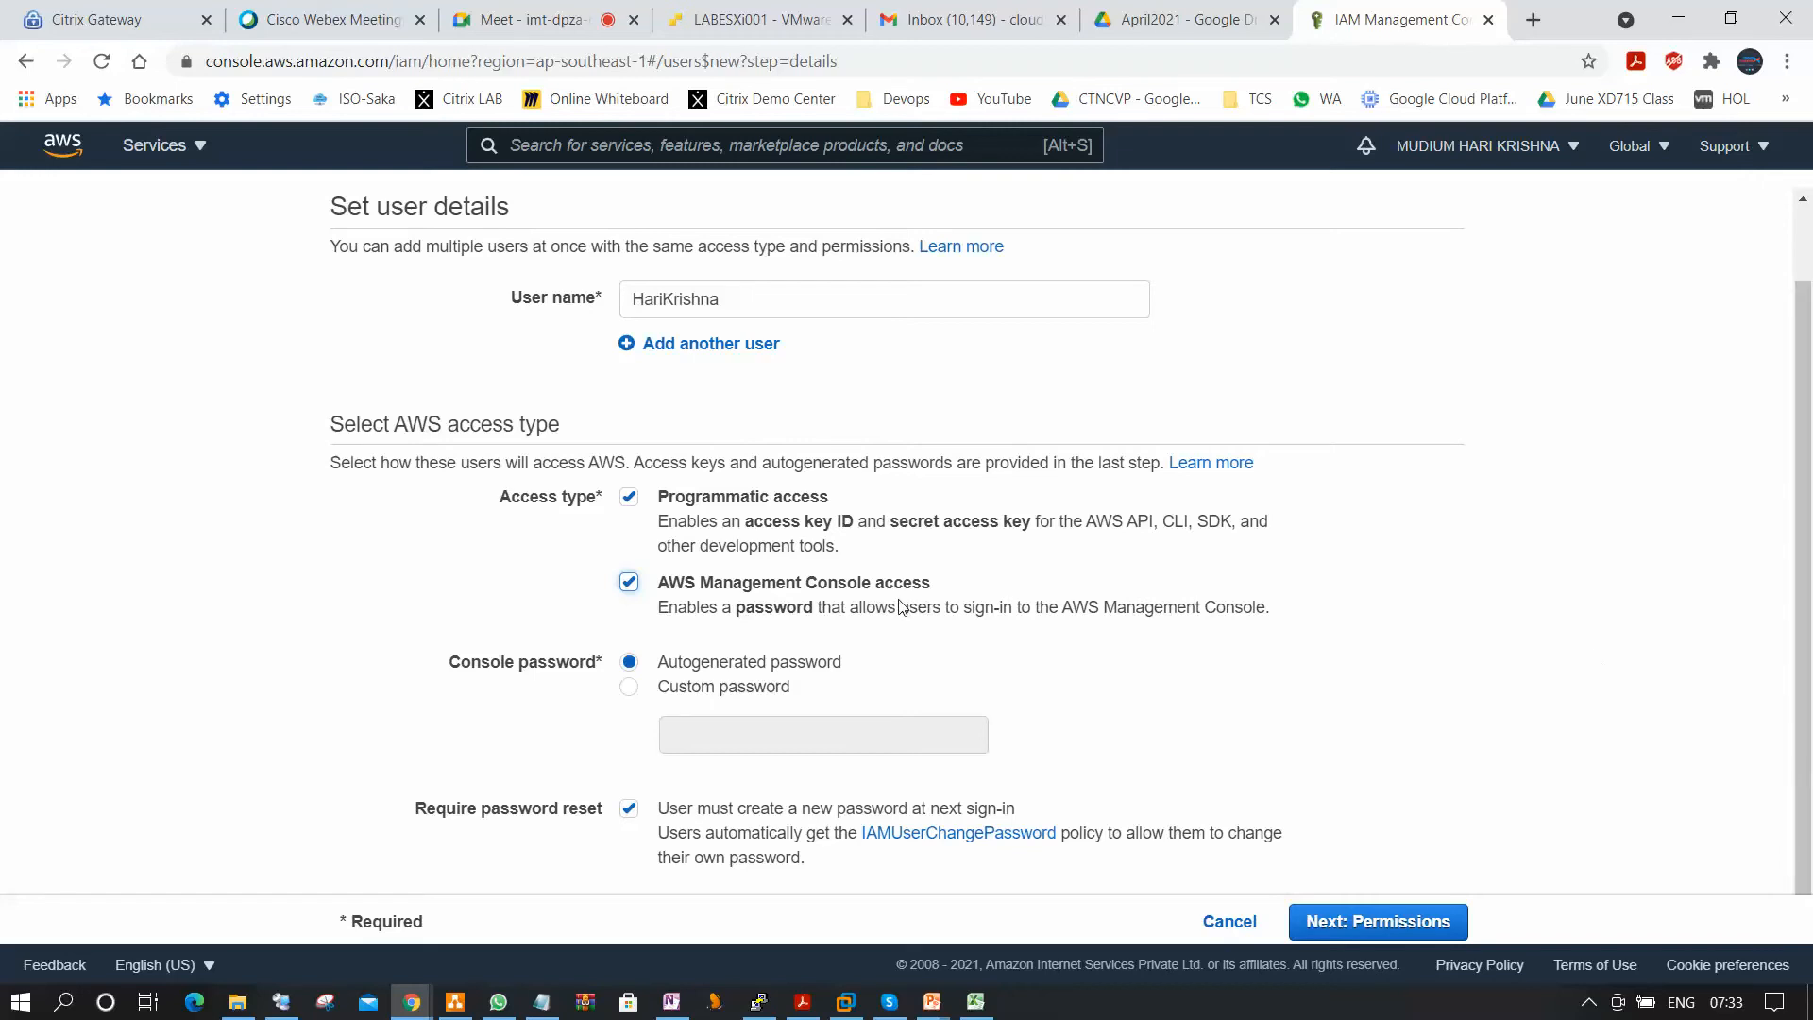
left_click(629, 686)
left_click(790, 747)
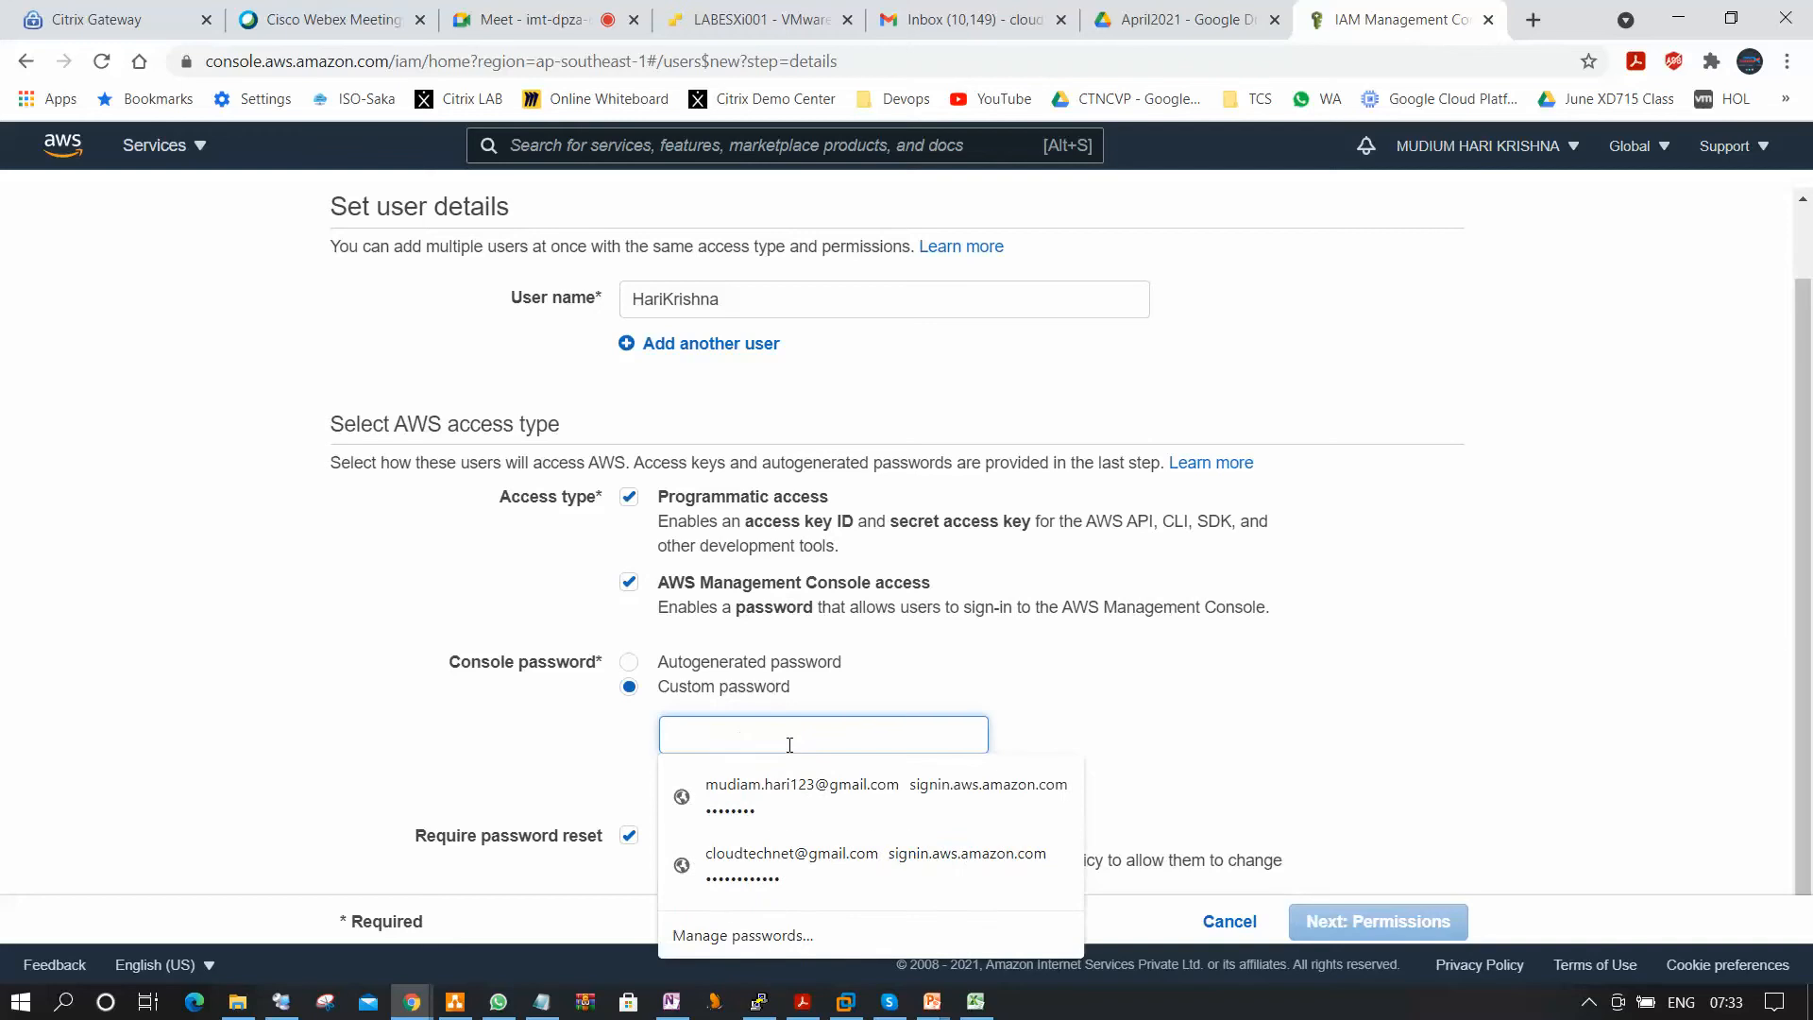
type("********")
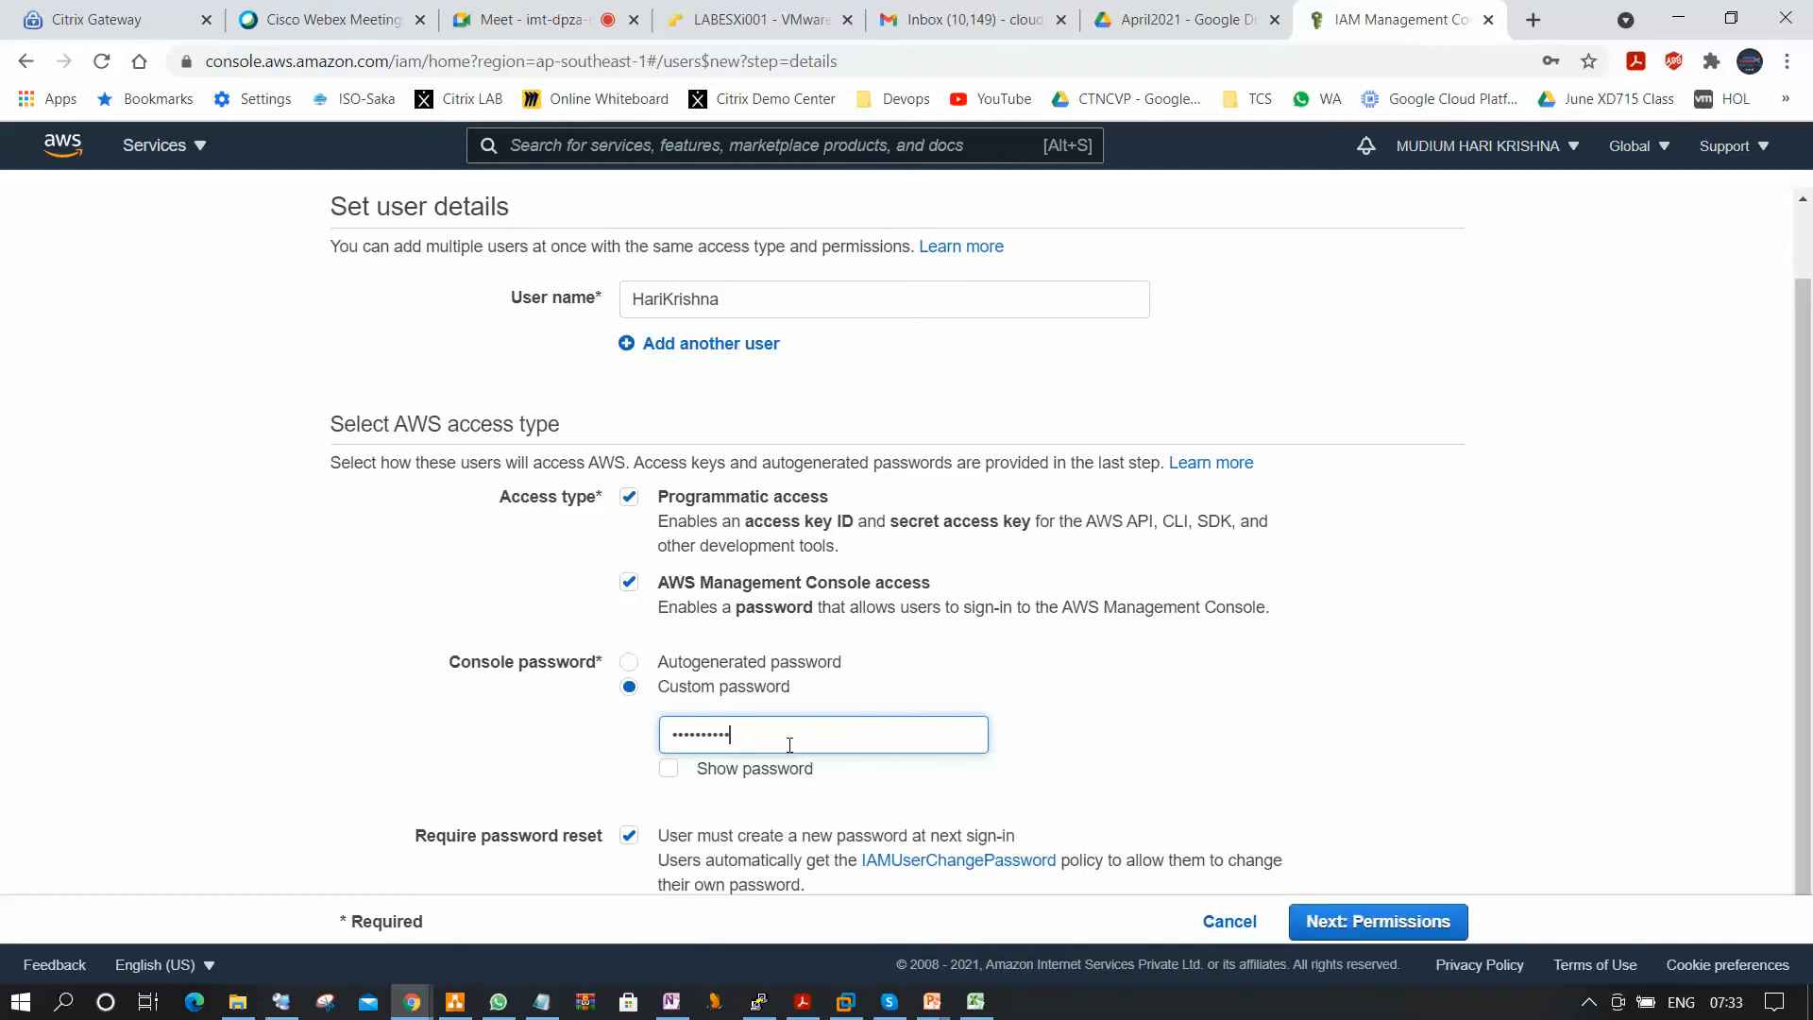
left_click(669, 768)
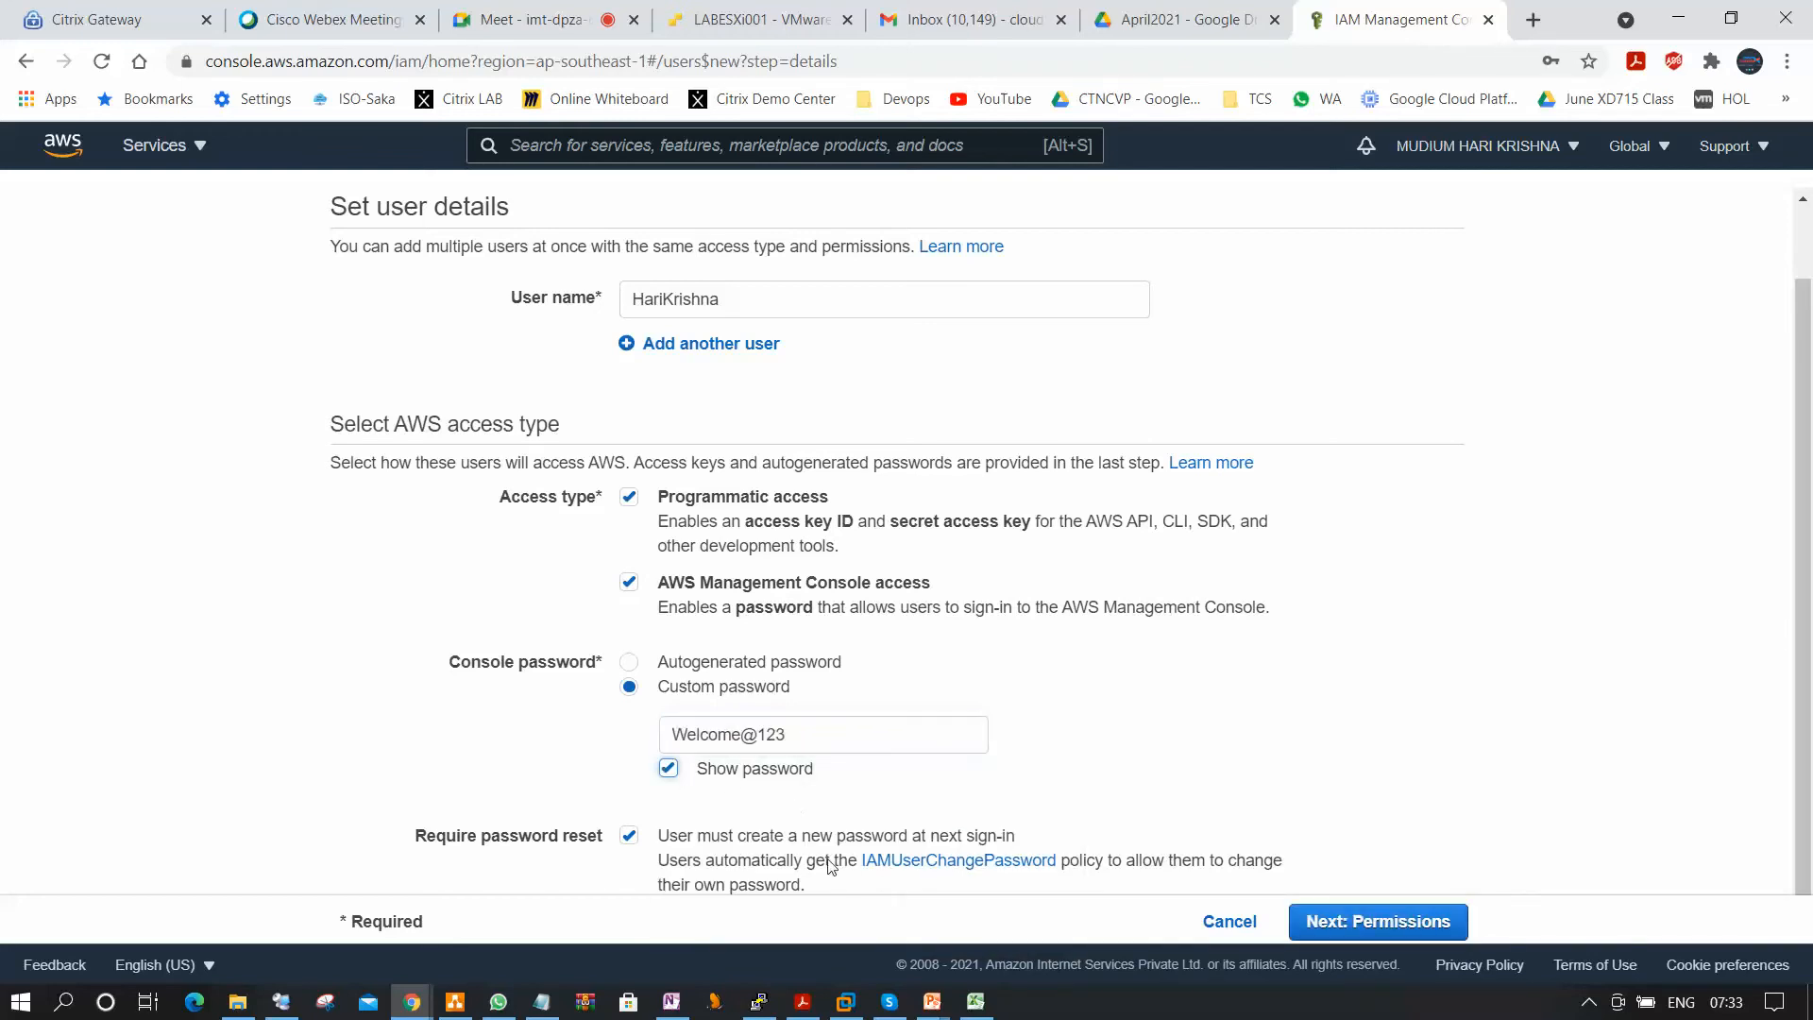
scroll(661, 774, "down", 1)
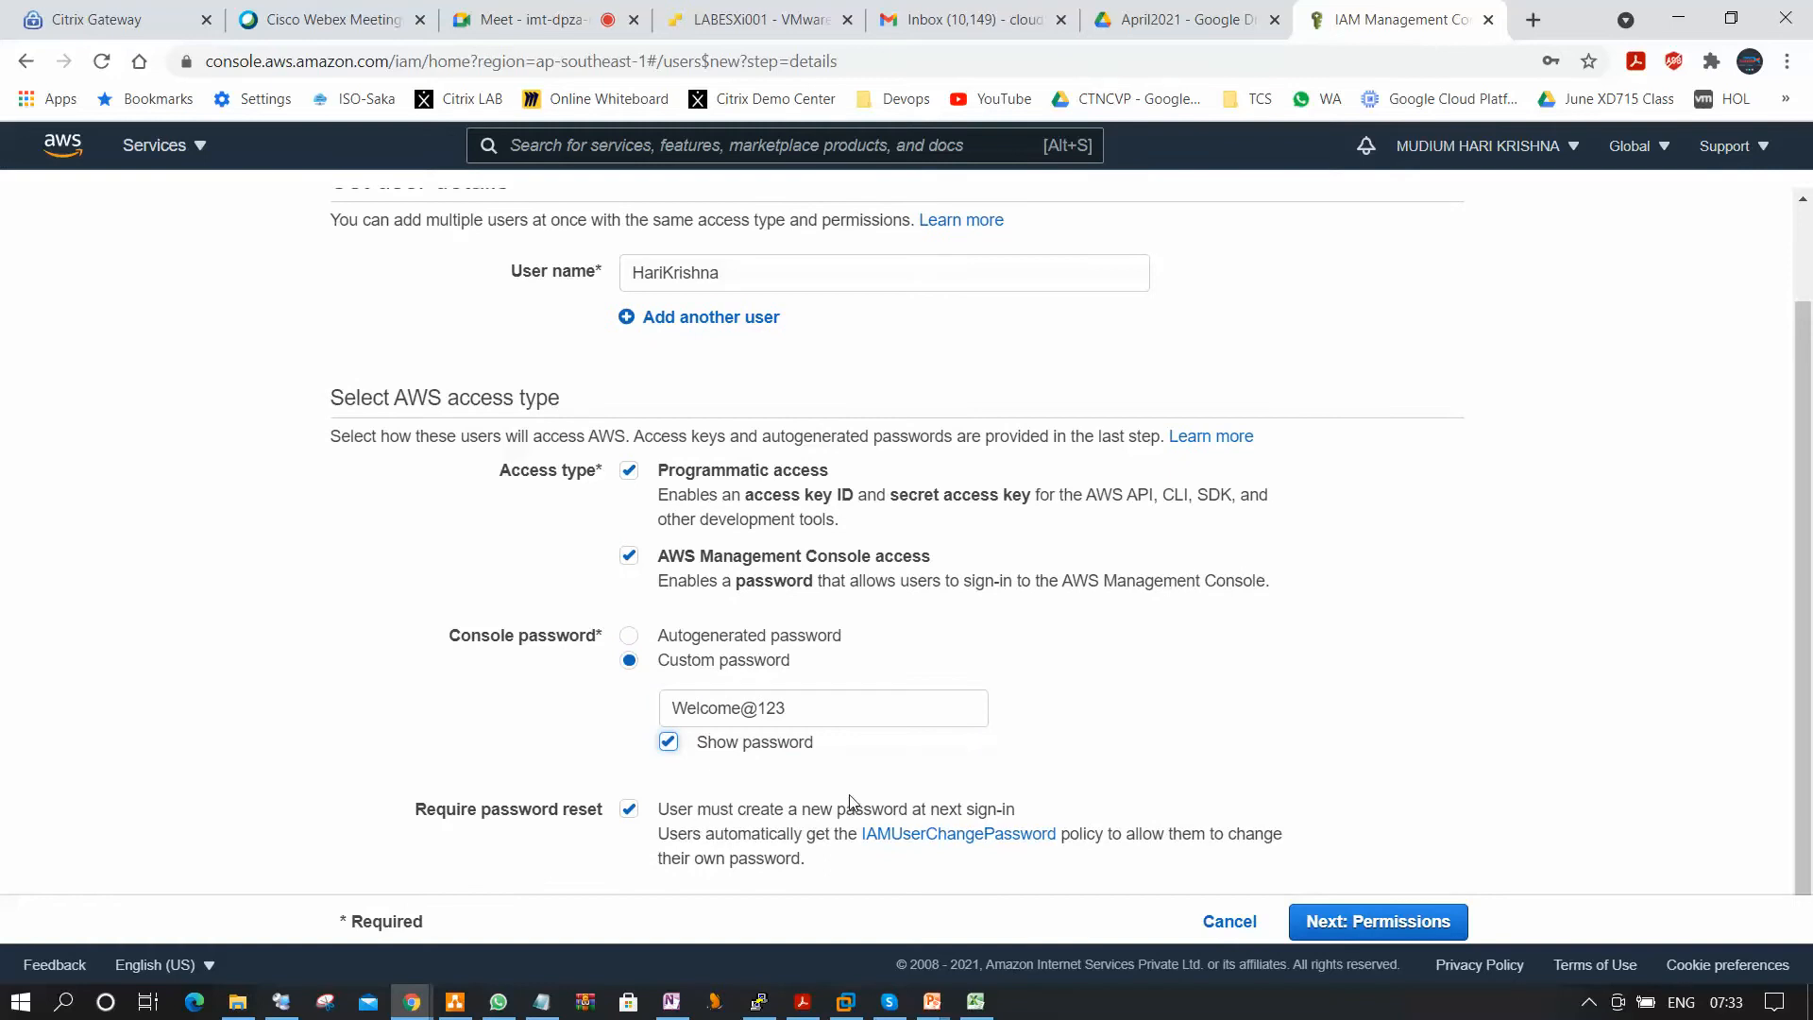
left_click(1447, 923)
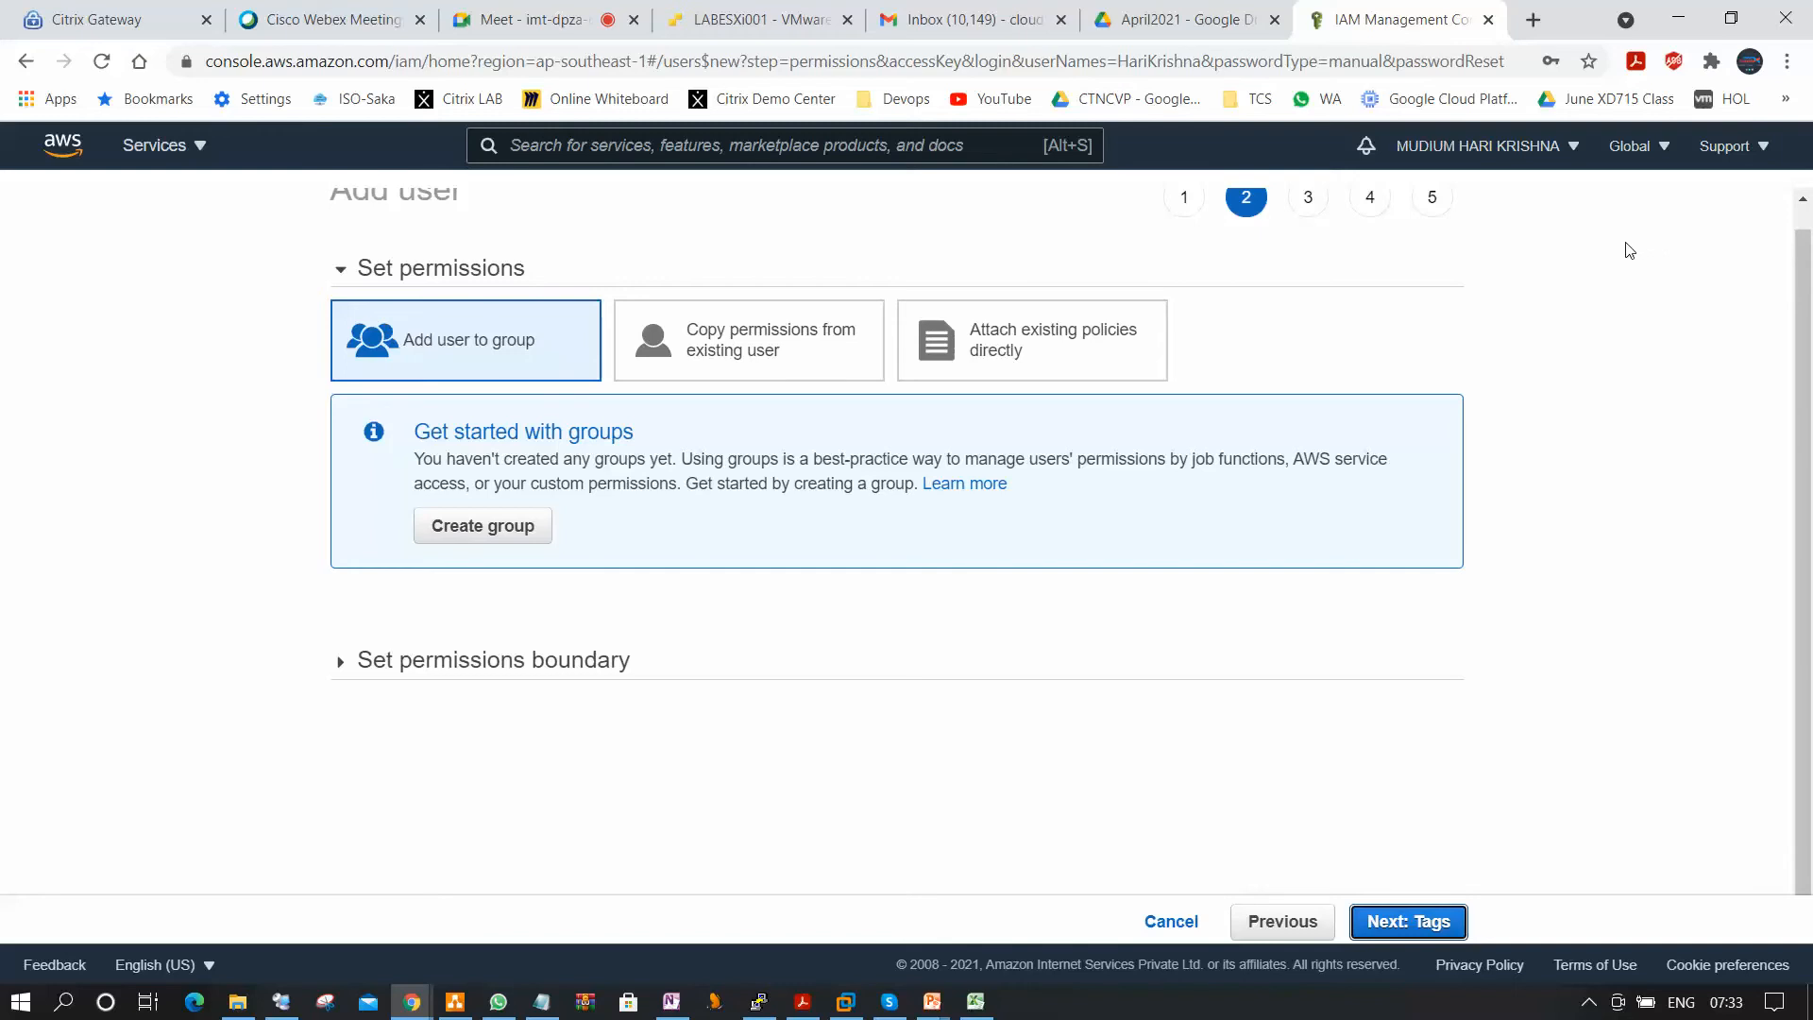
Look at the option to copy permissions, then choose to attach existing policies directly and browse the policy list.
scroll(1096, 496, "up", 1)
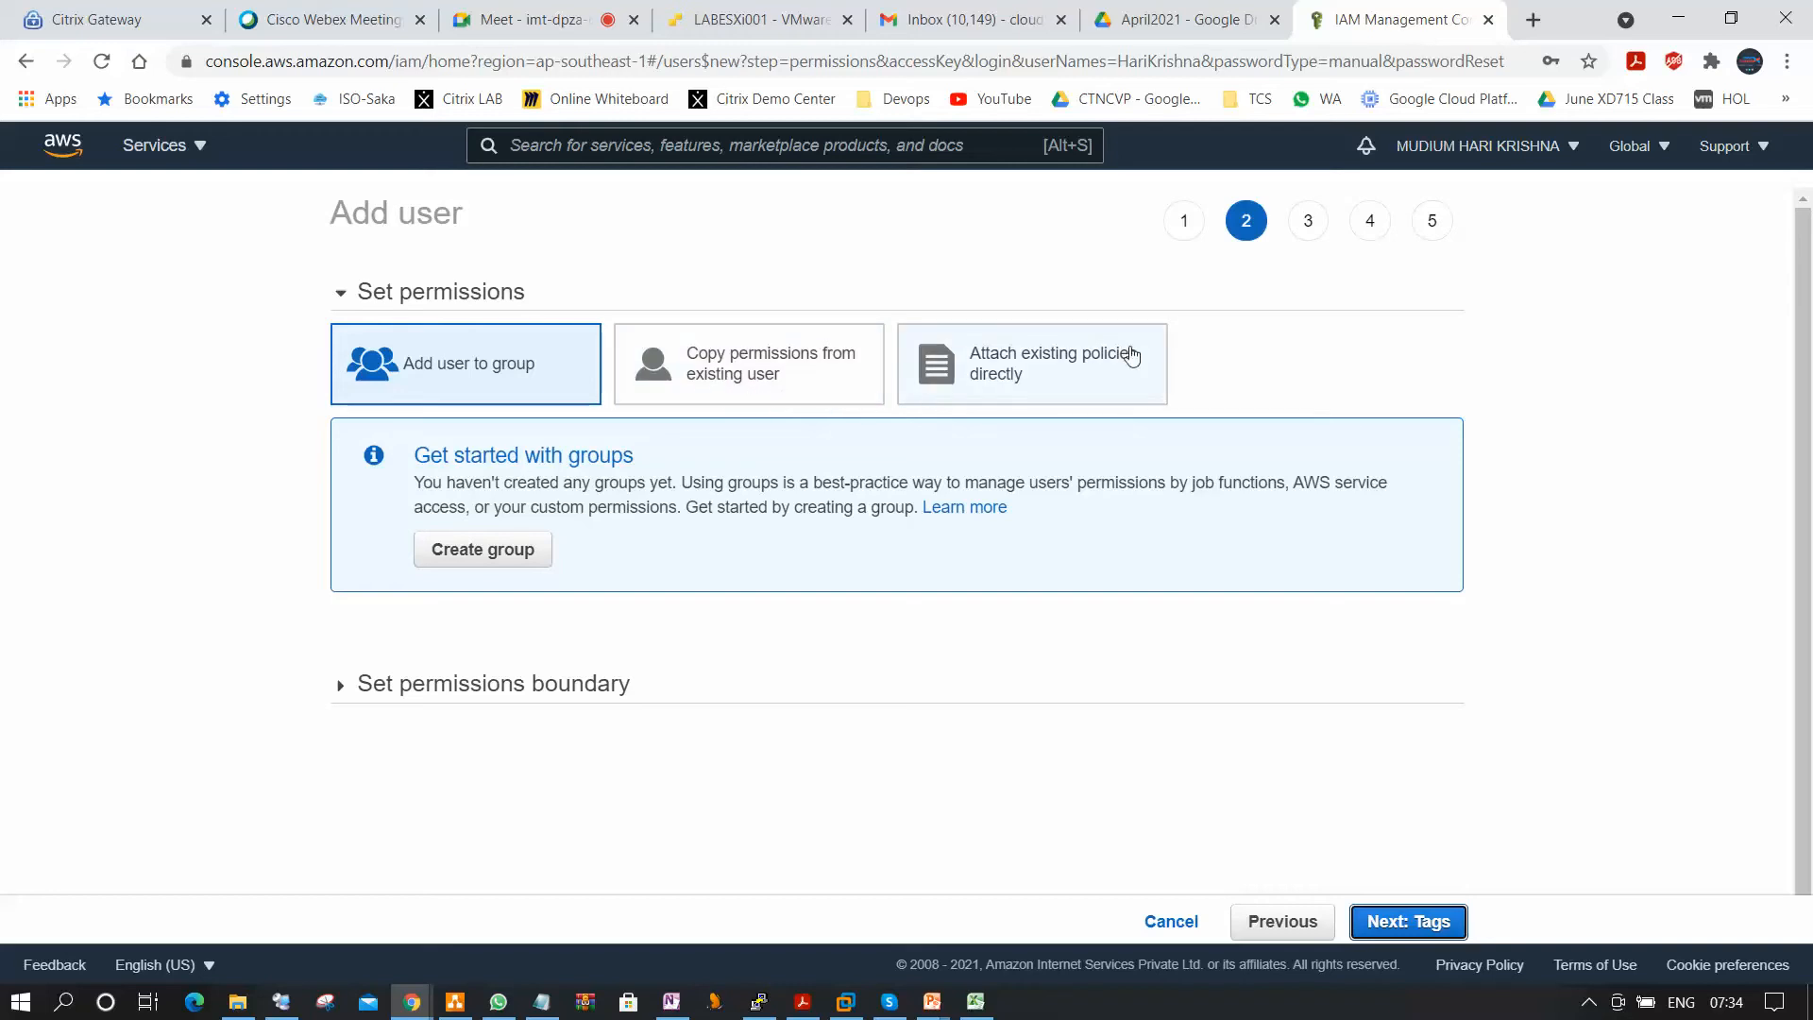
left_click(773, 373)
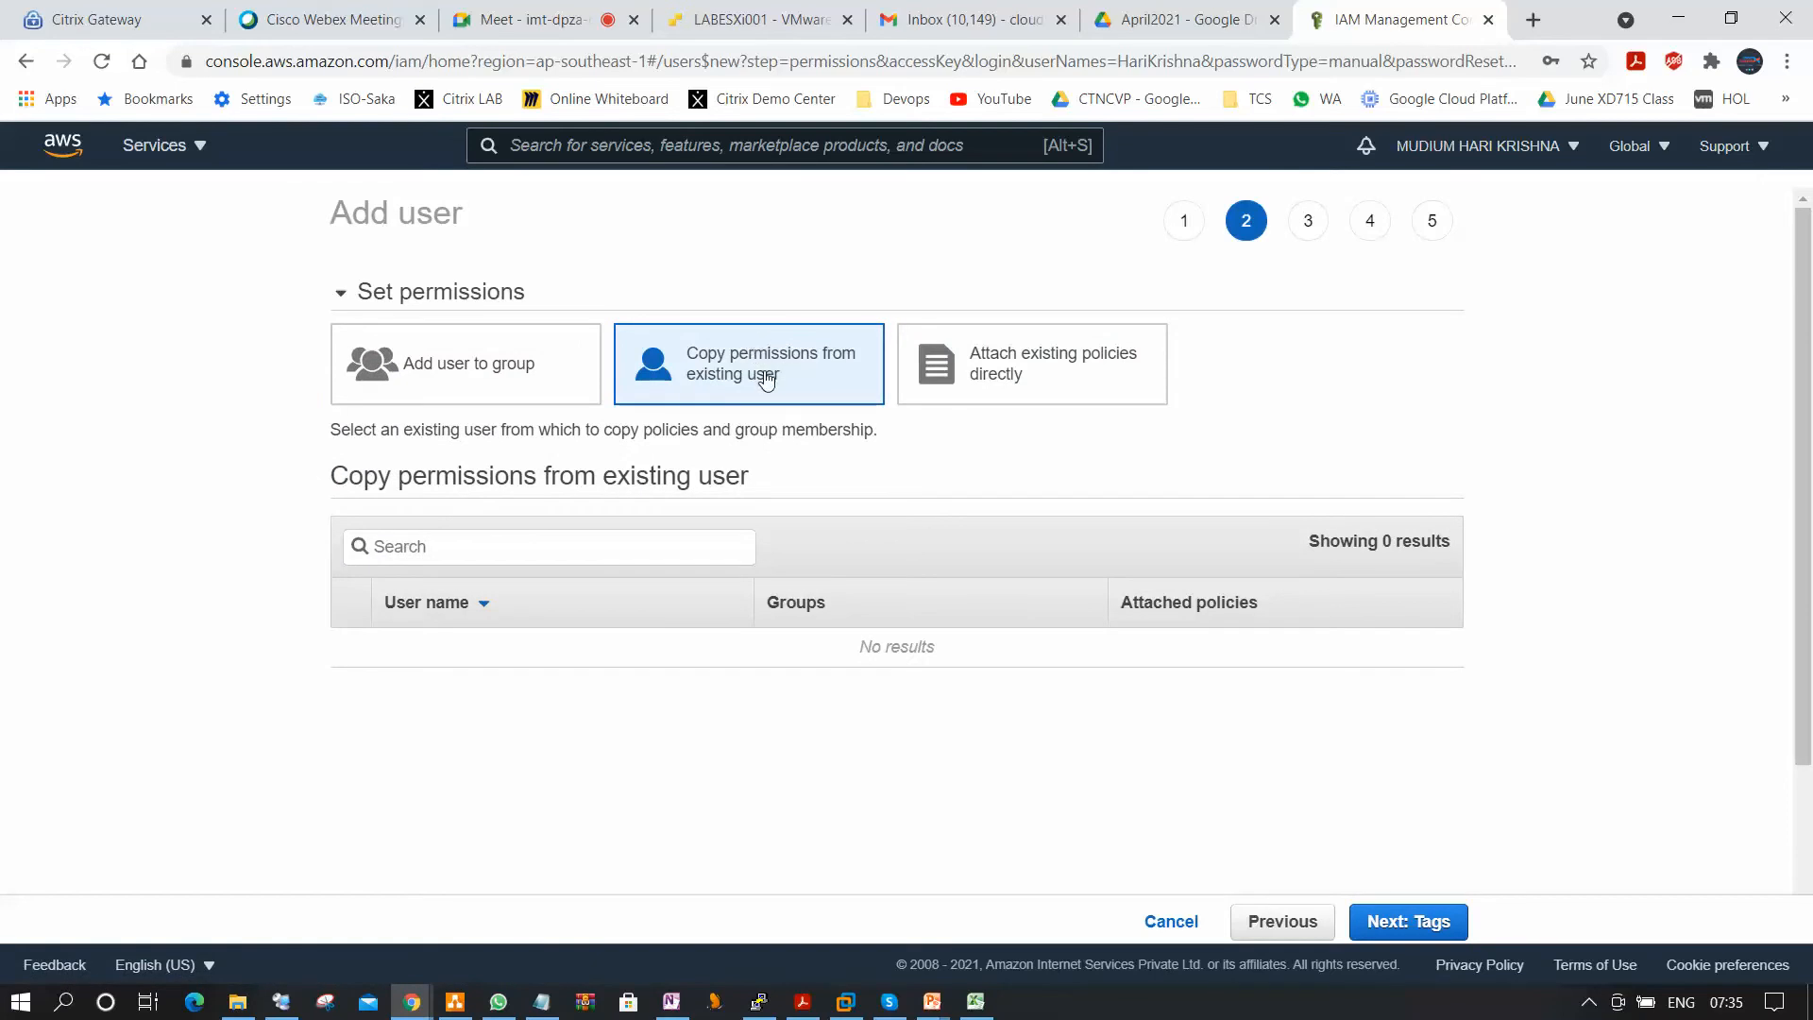
left_click(1075, 380)
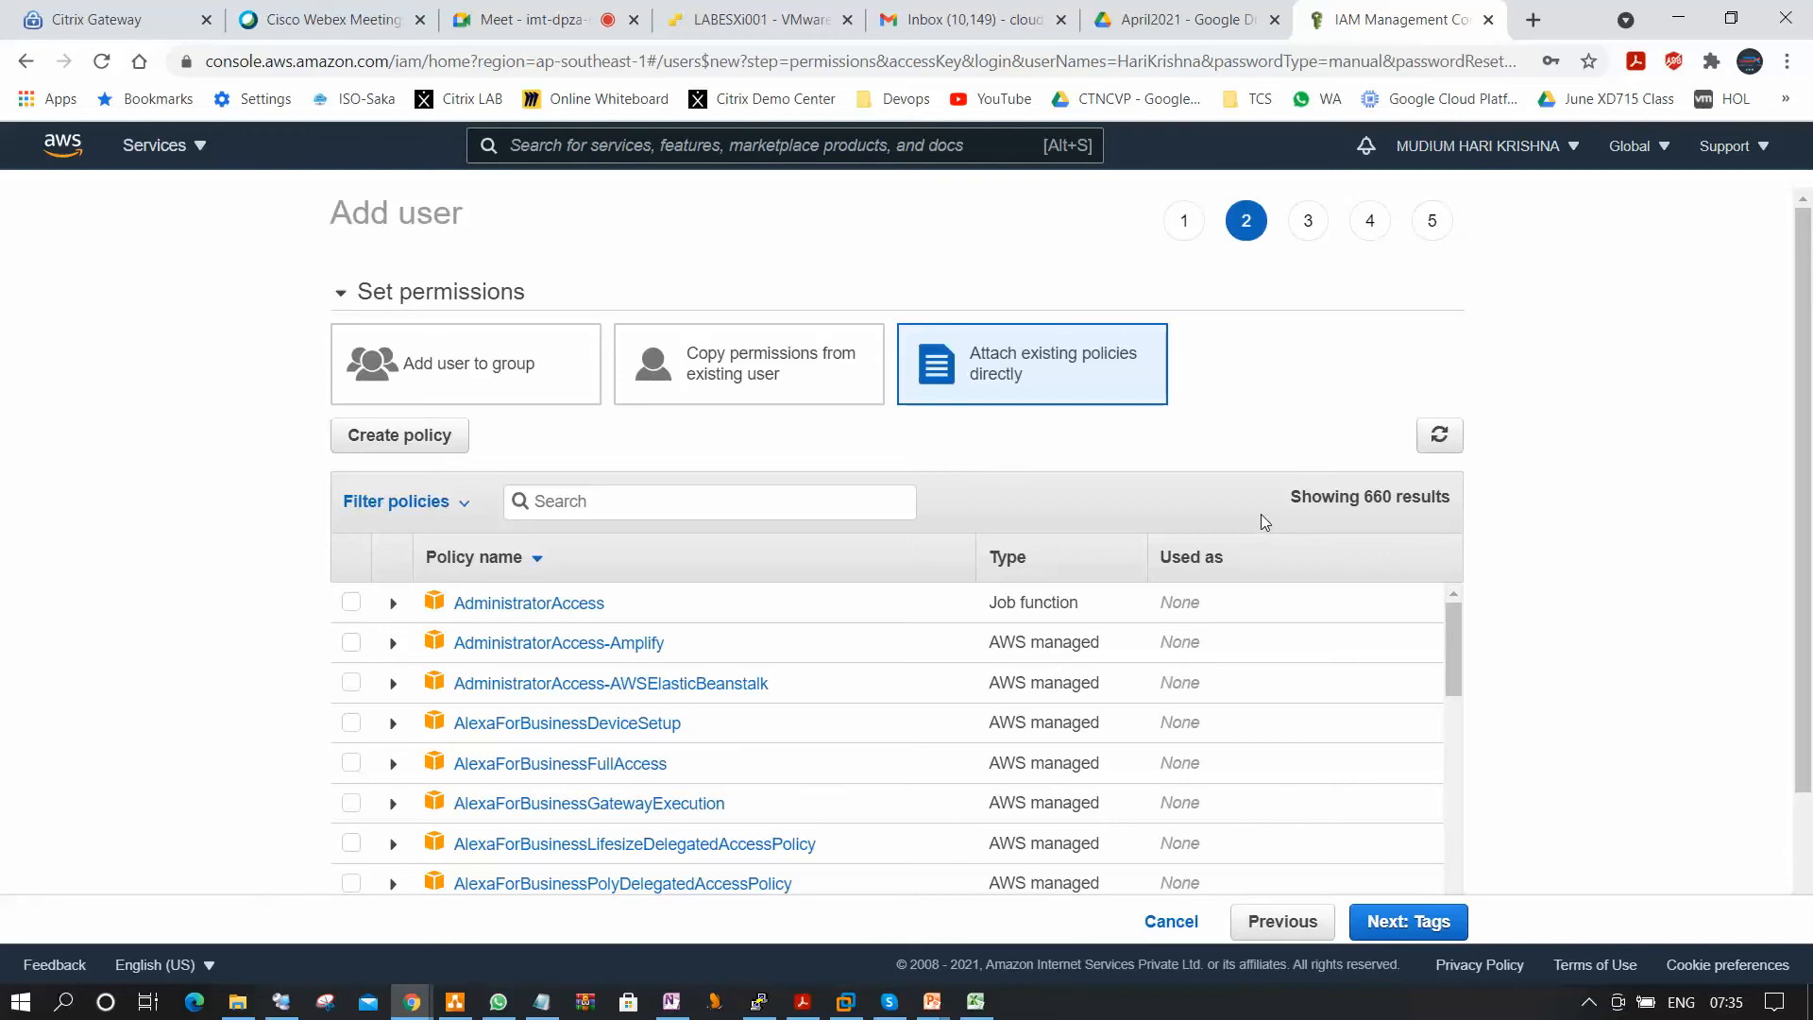
scroll(1266, 511, "down", 2)
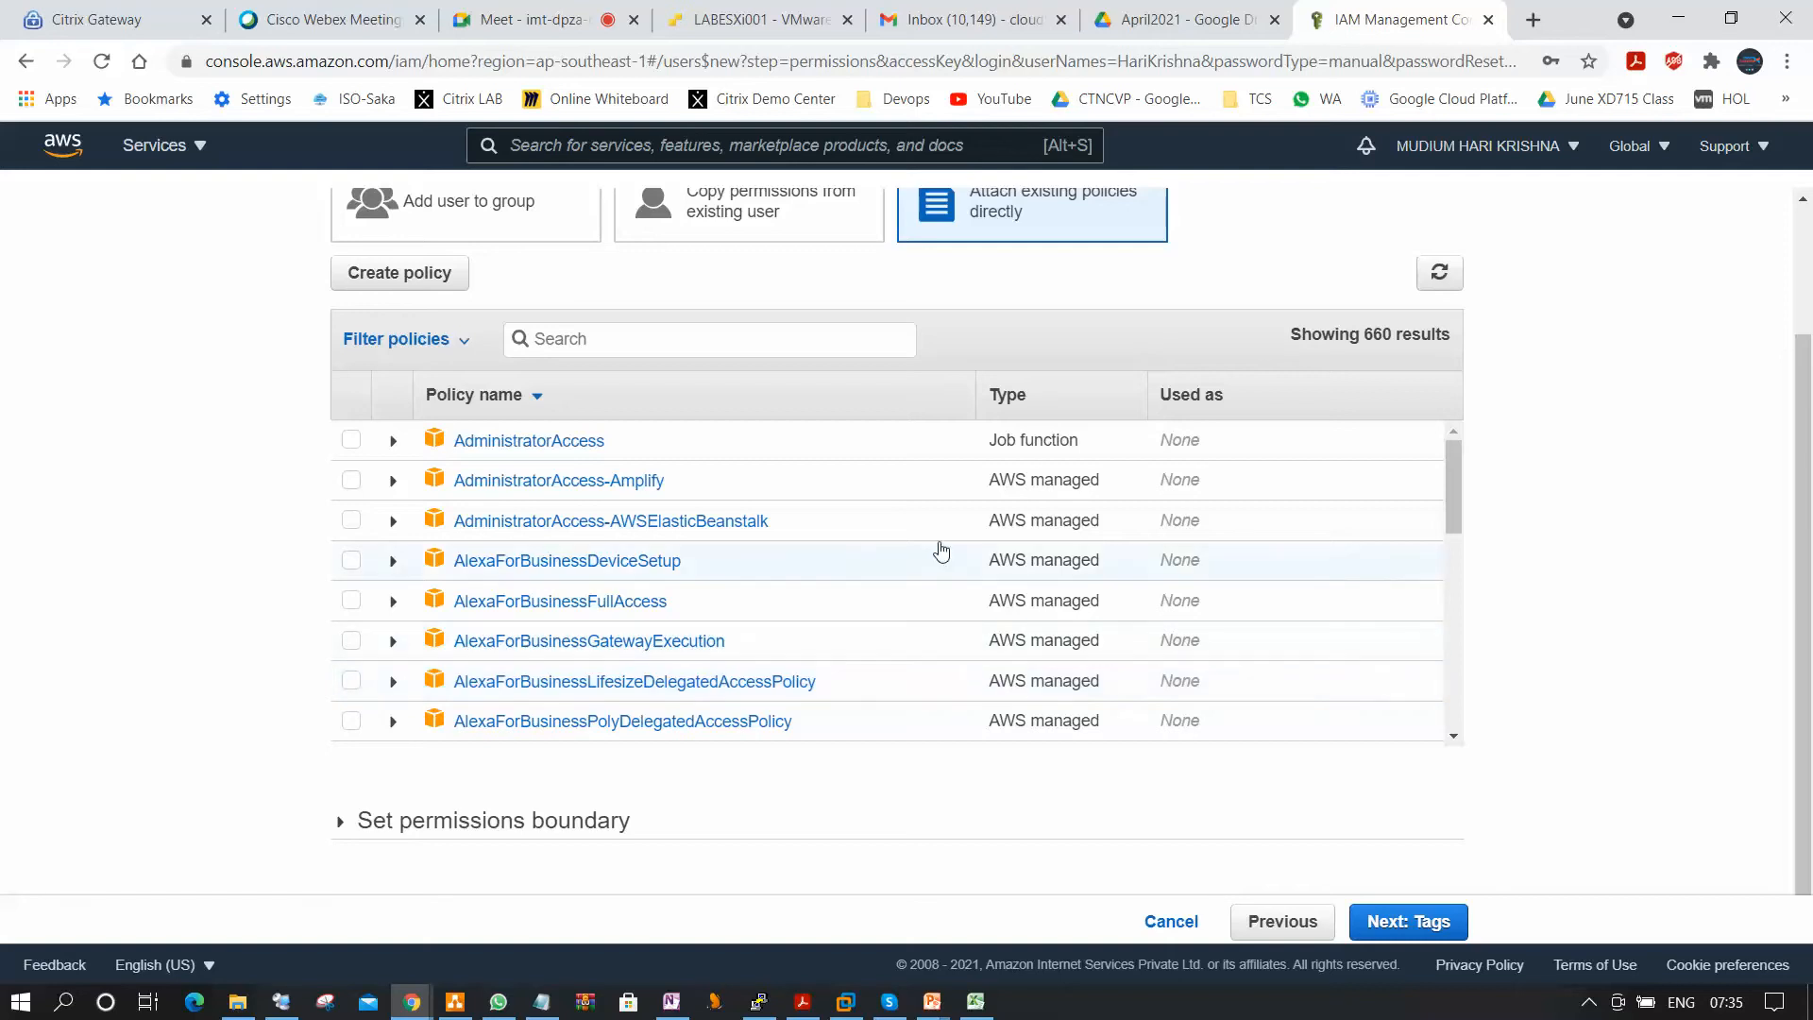
scroll(904, 631, "down", 1)
scroll(904, 631, "down", 5)
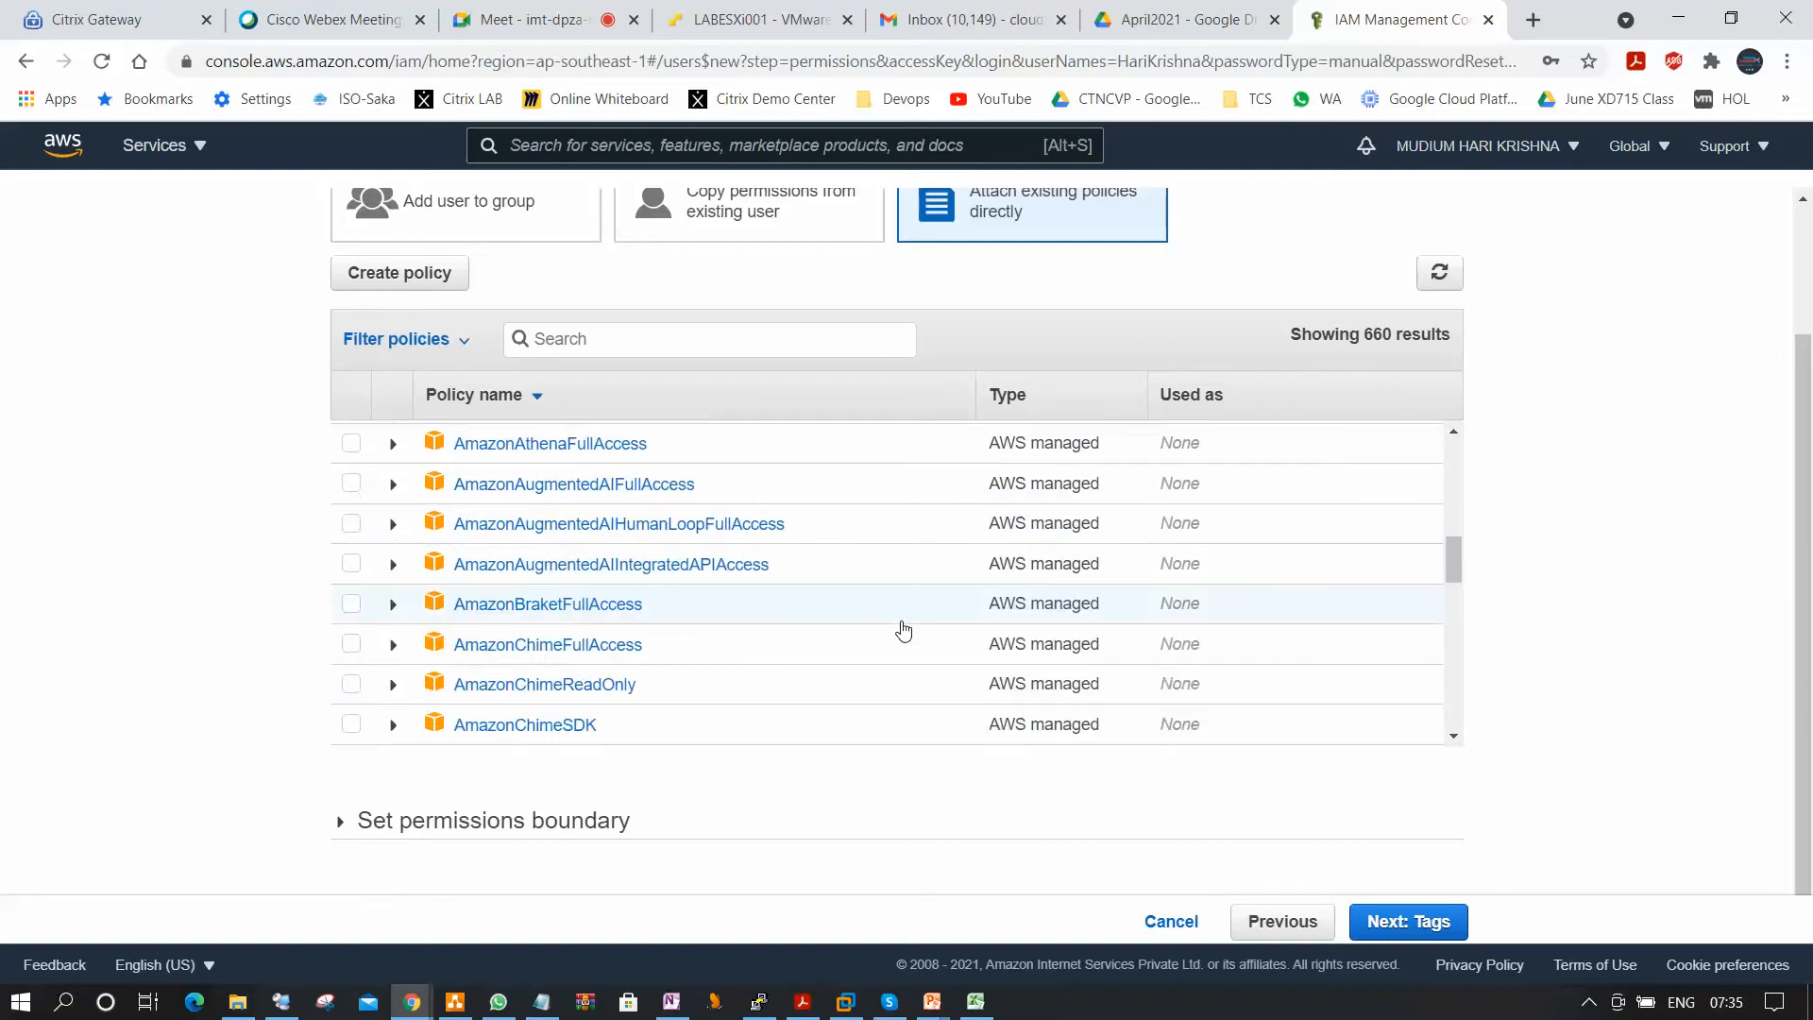
scroll(926, 578, "down", 5)
scroll(769, 729, "up", 8)
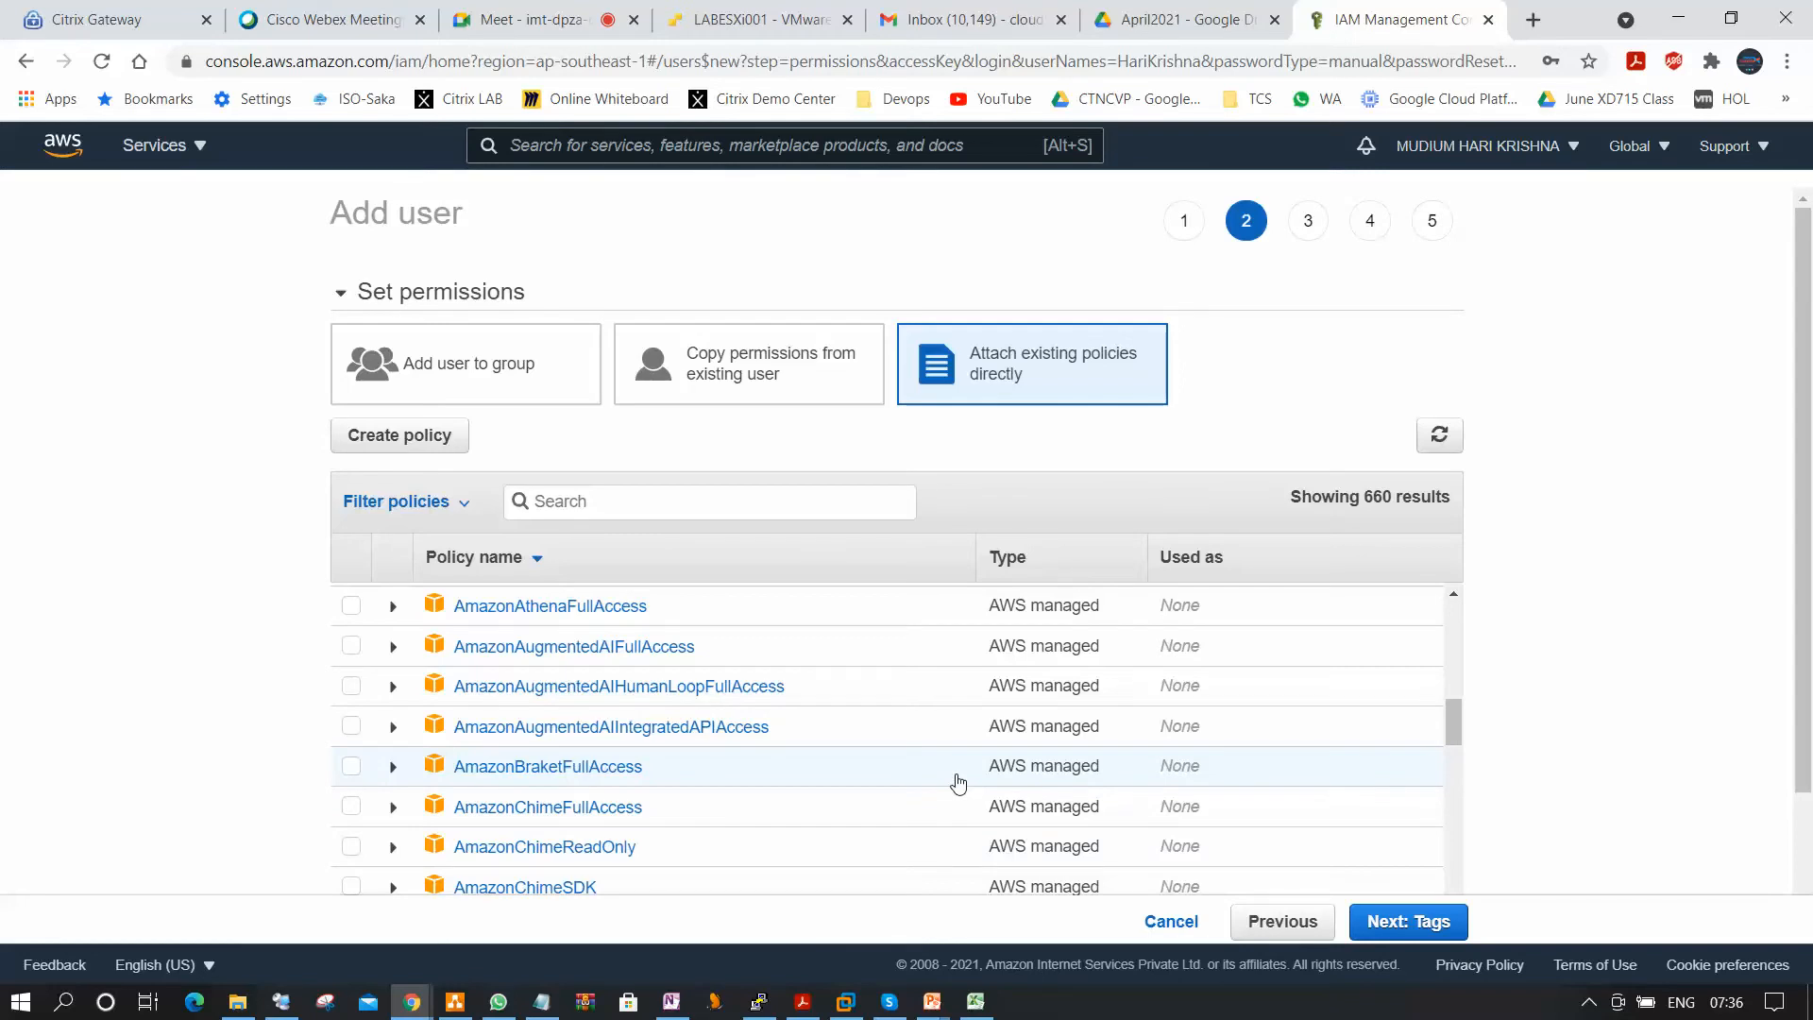
Filter the policies by "Ec2" and select AmazonEC2FullAccess for the user.
left_click(728, 504)
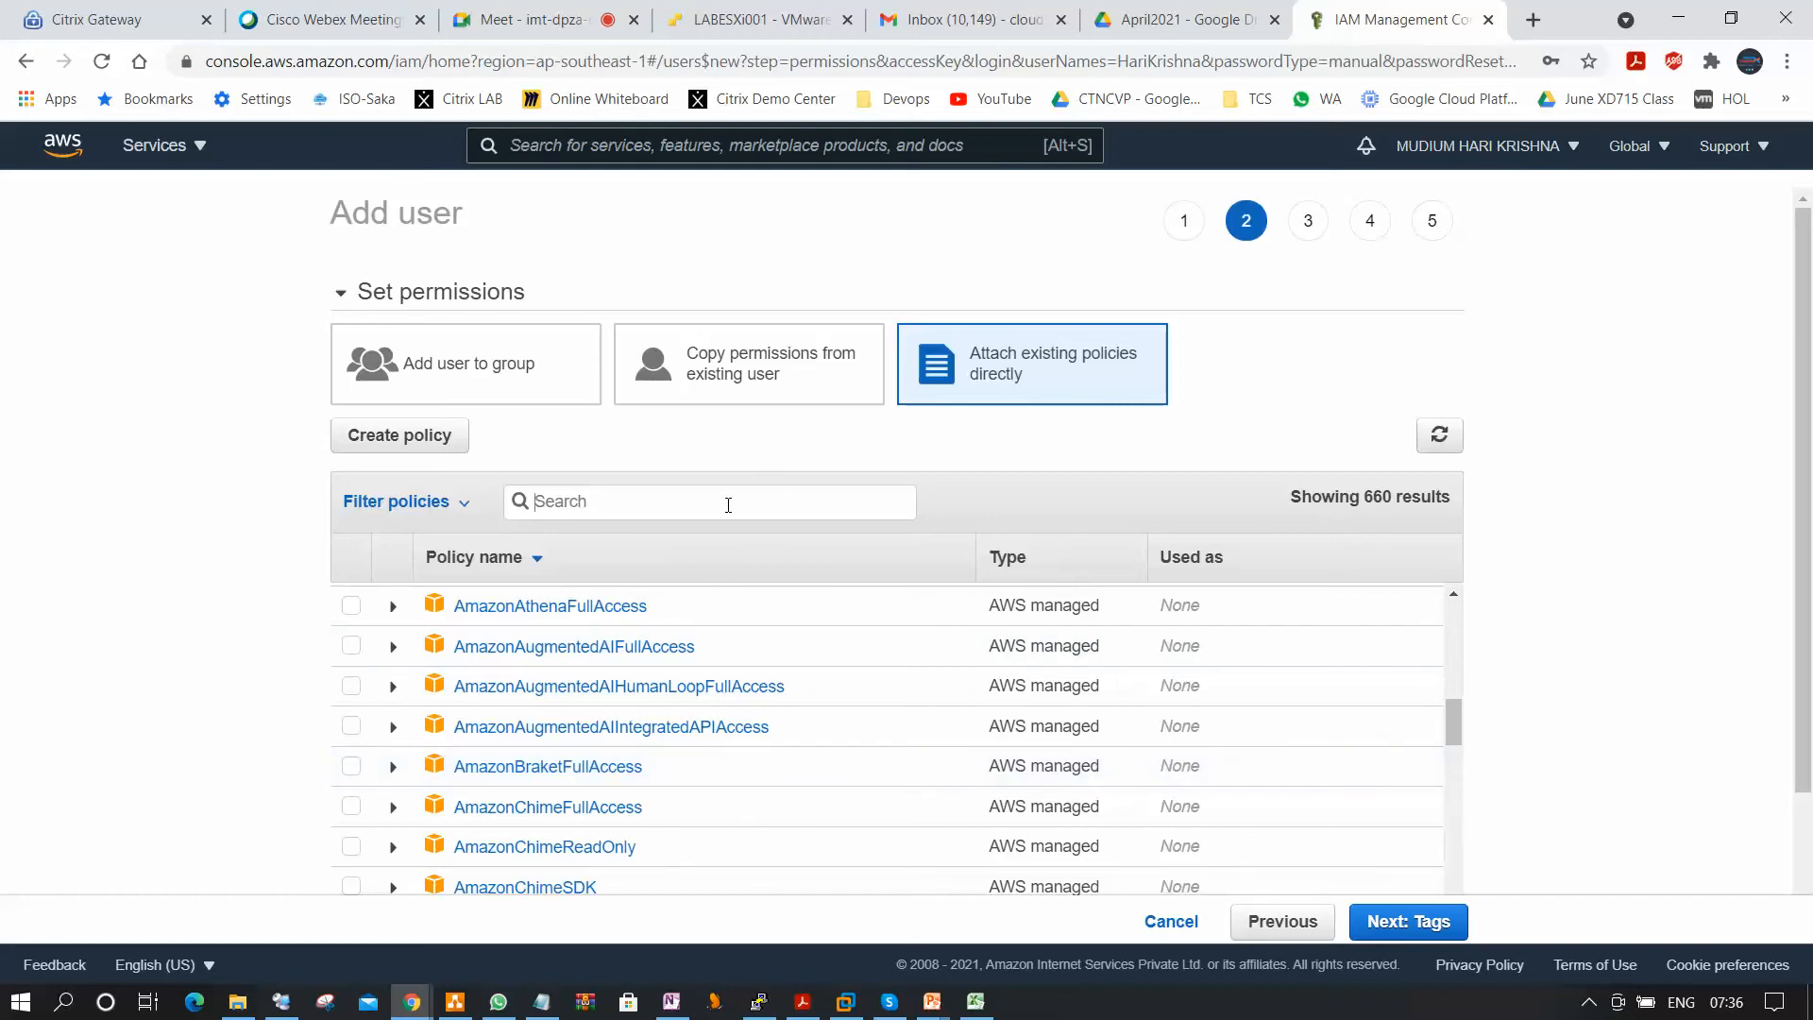
type("Ec2")
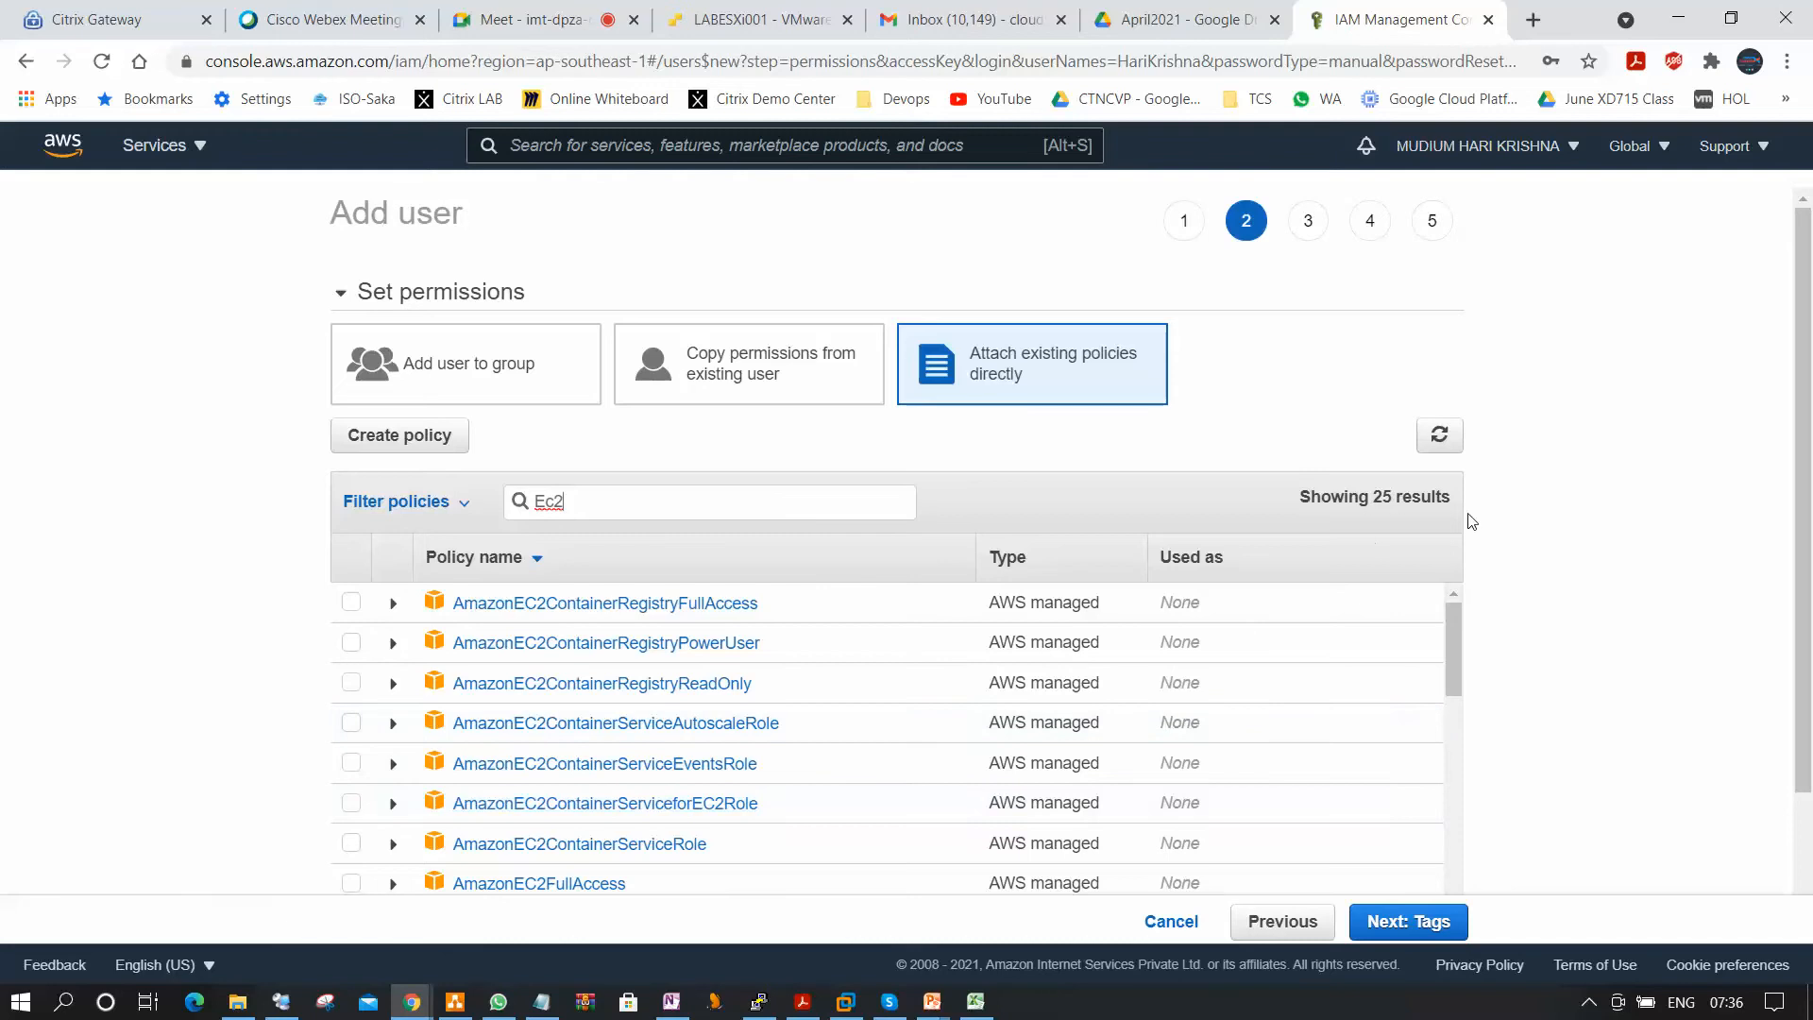
scroll(629, 741, "down", 3)
scroll(635, 760, "up", 3)
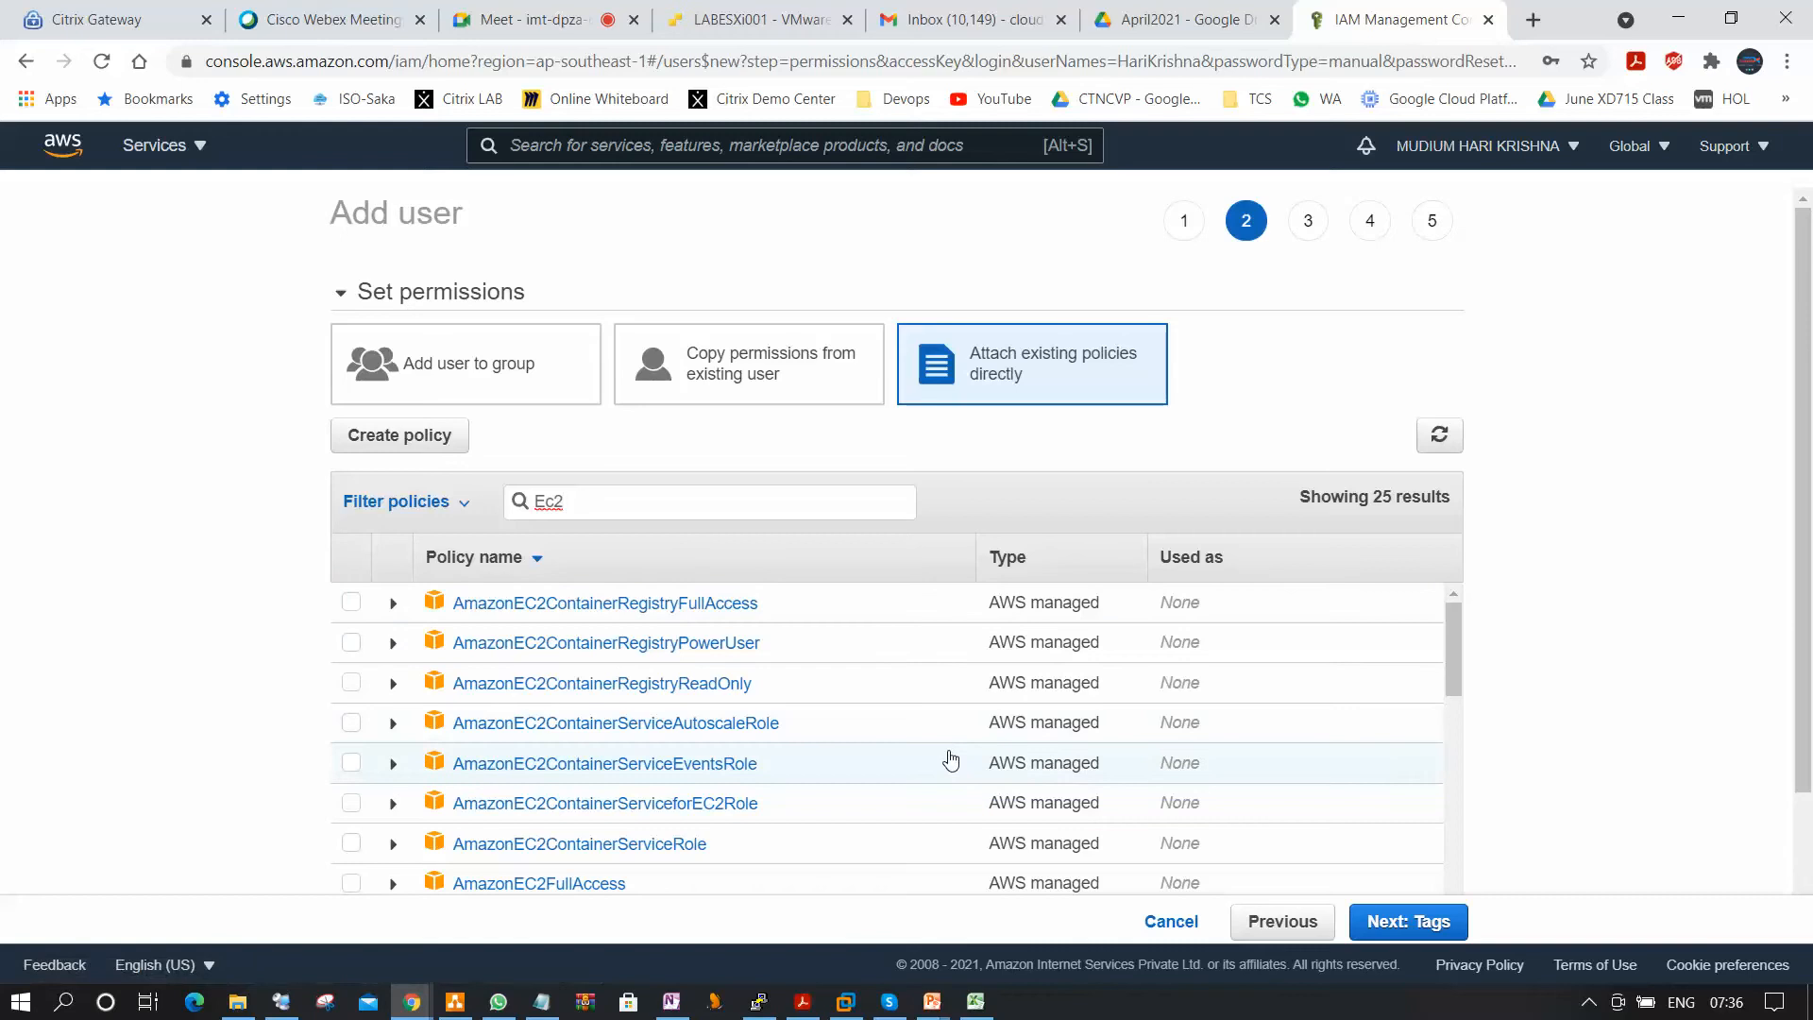
scroll(1456, 792, "down", 2)
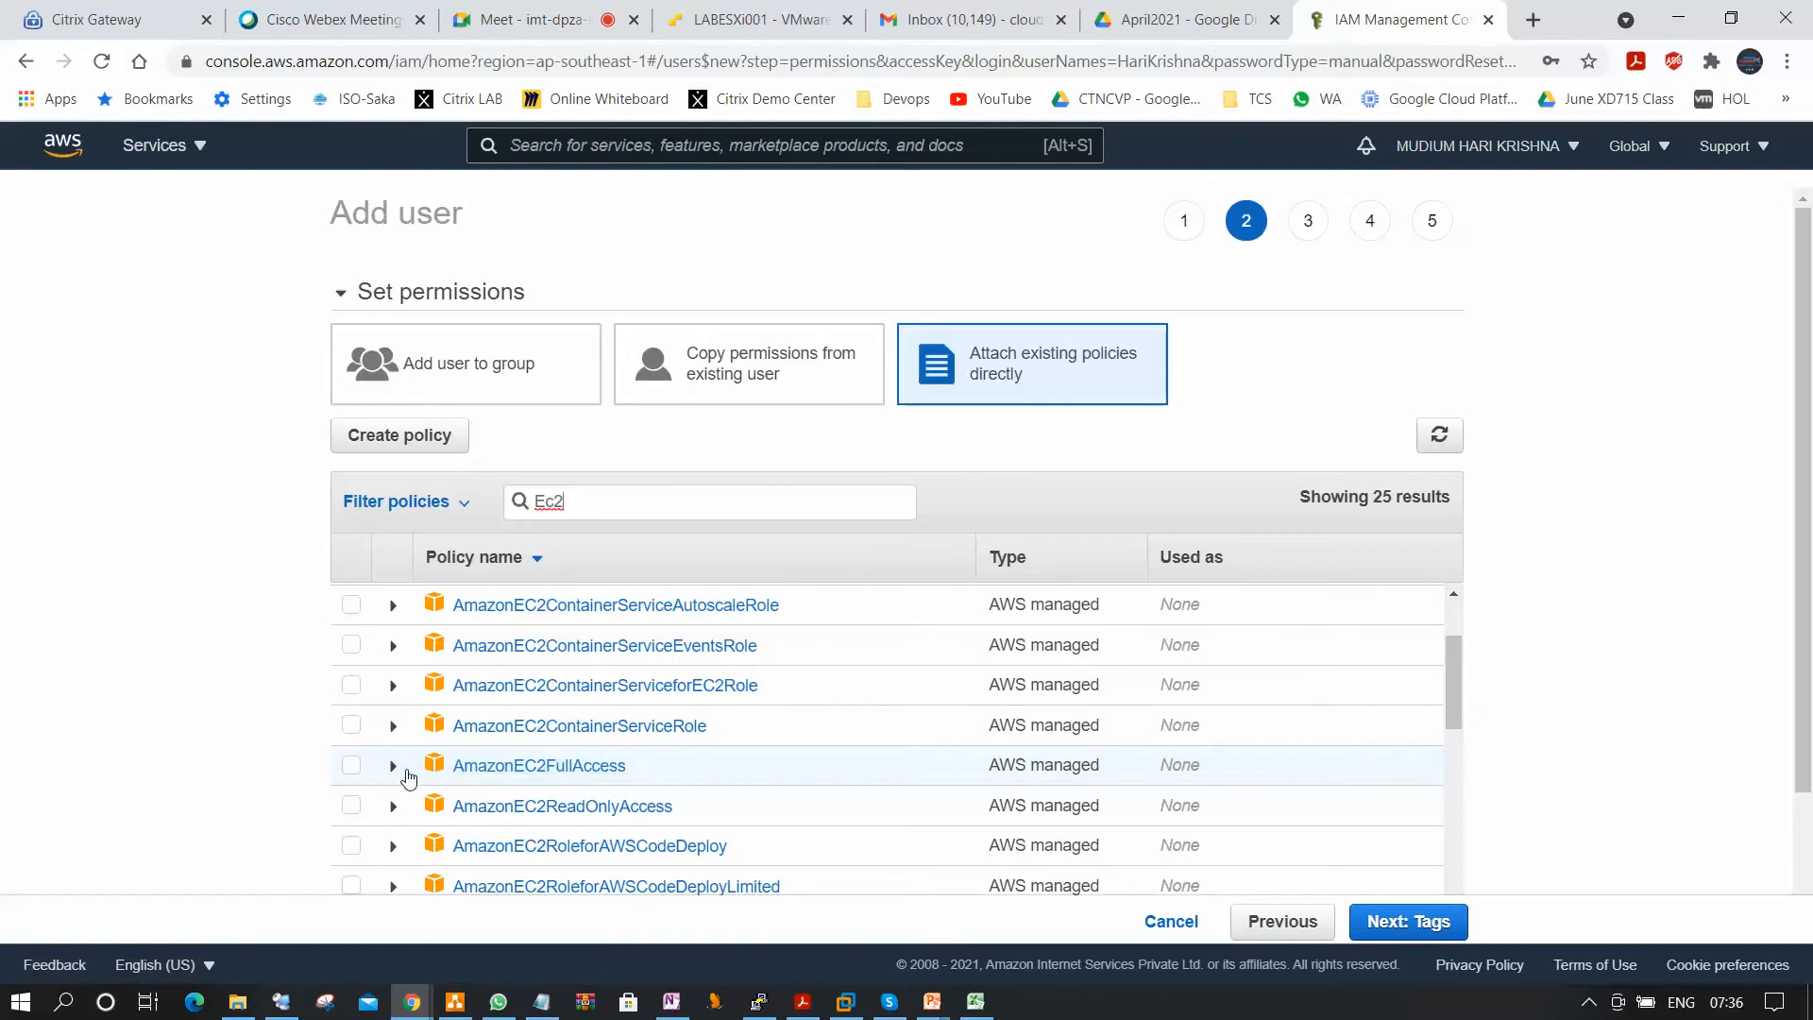
left_click(351, 765)
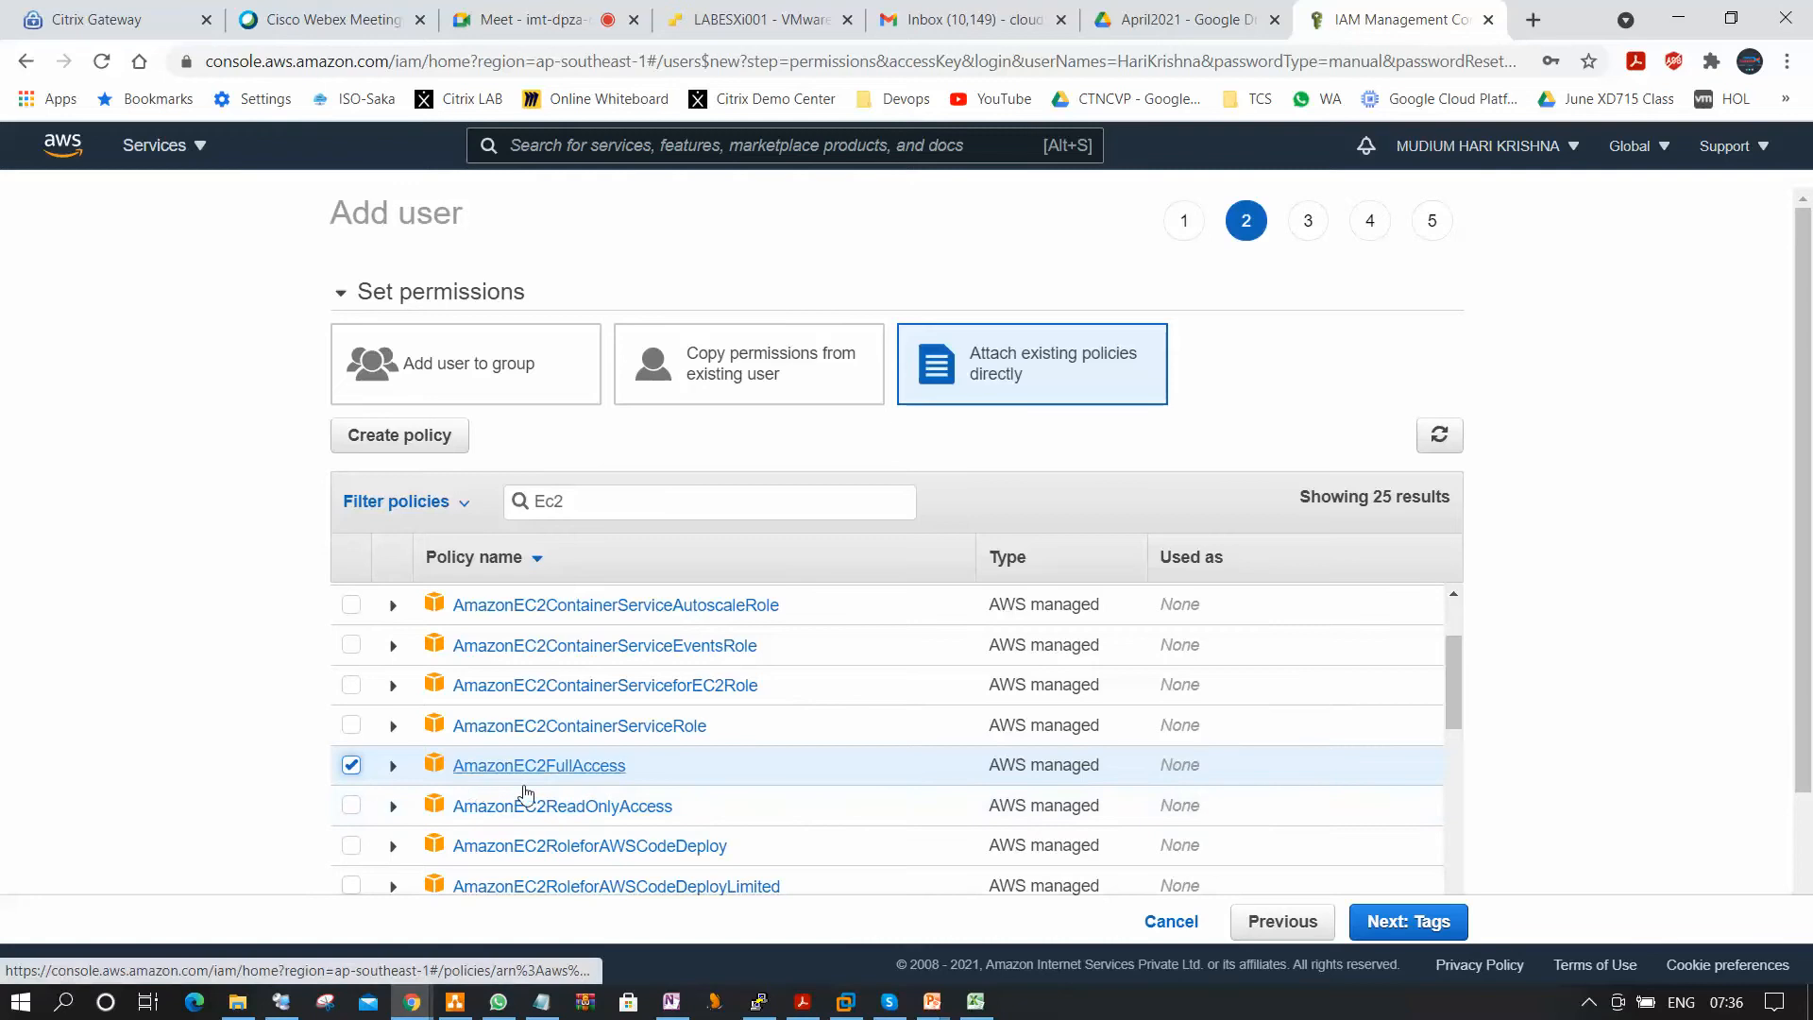
Continue without adding tags and review the user's details and permissions summary.
left_click(1431, 922)
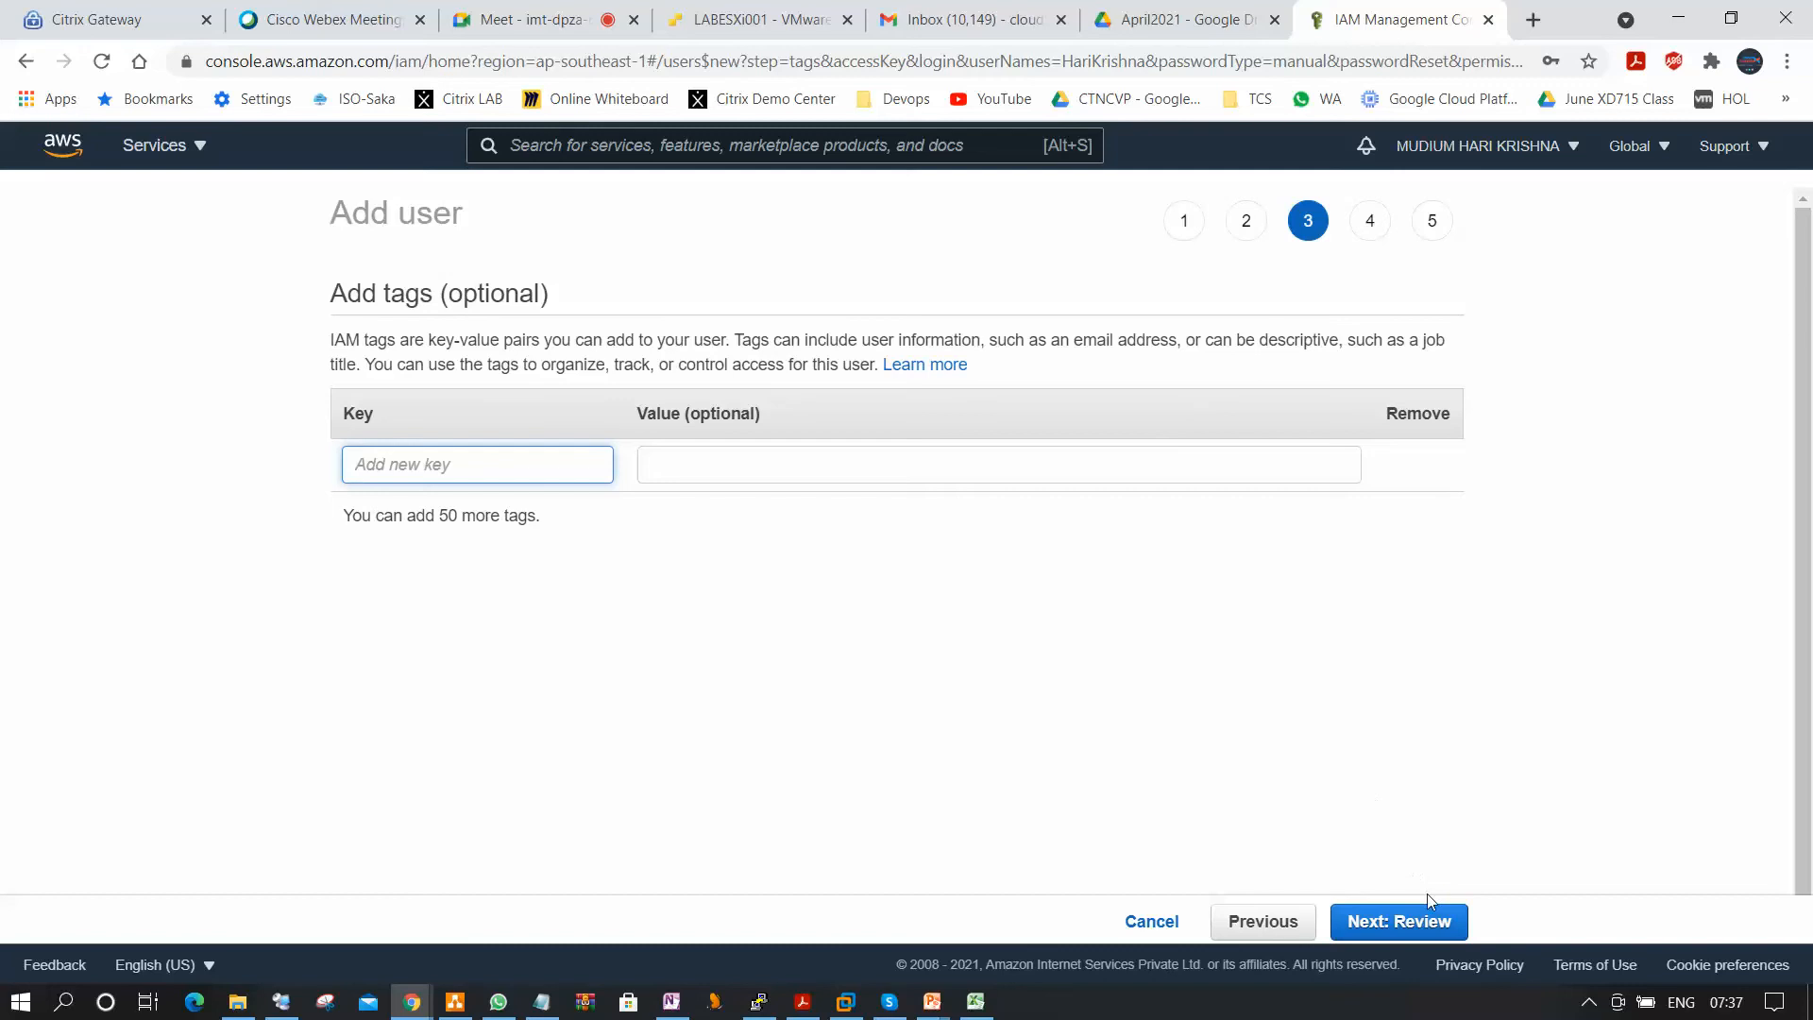
left_click(1437, 924)
scroll(1529, 878, "down", 1)
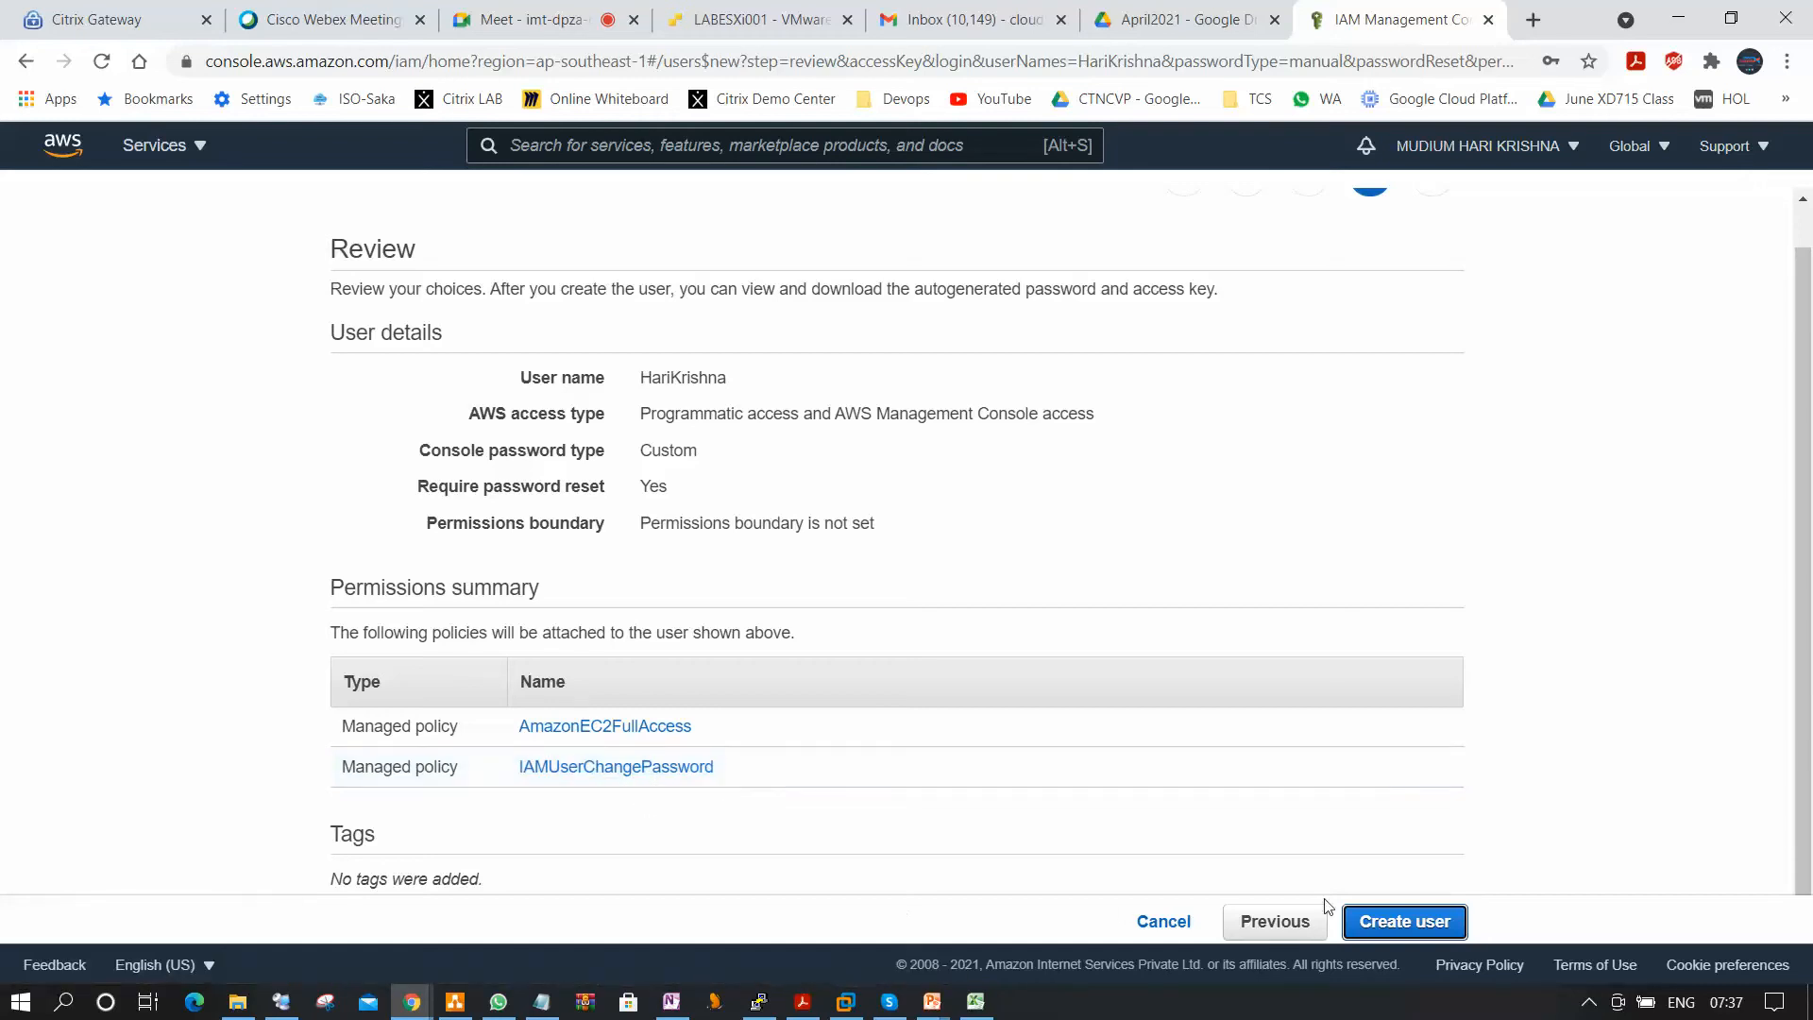
Return to the user details and turn off the requirement to create a new password at next sign-in.
left_click(1279, 920)
left_click(1286, 921)
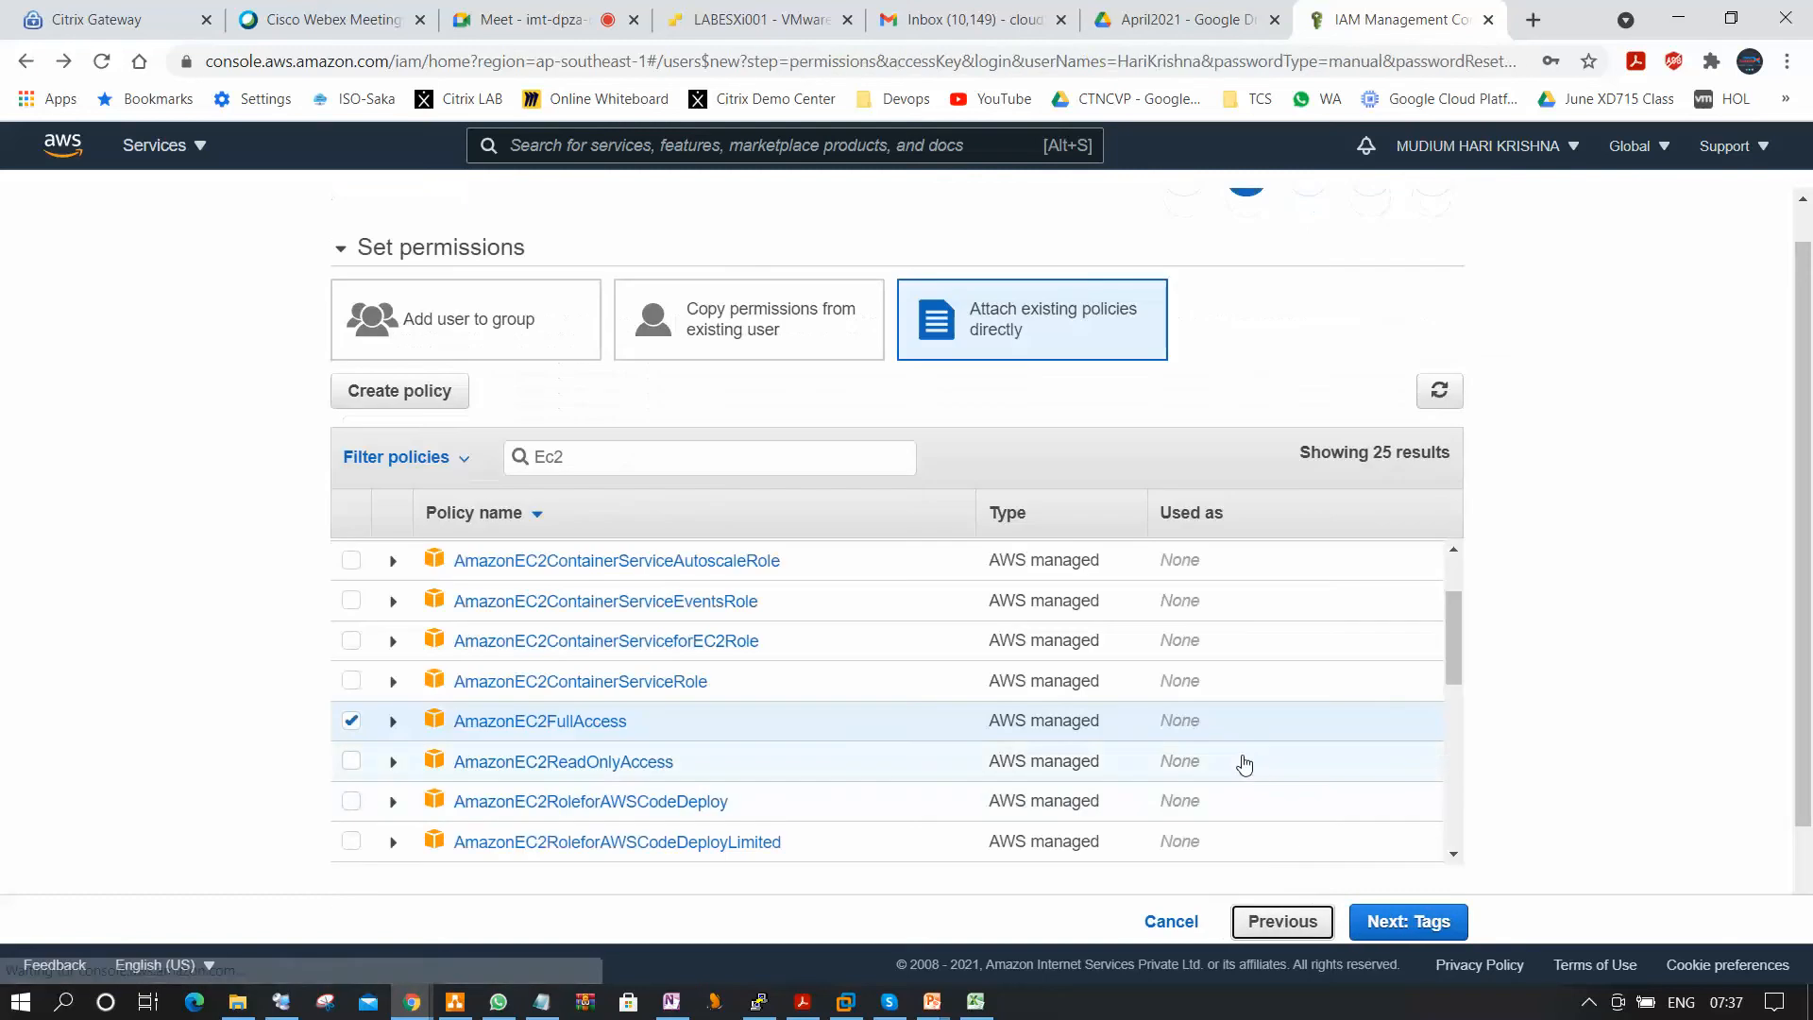
left_click(1277, 922)
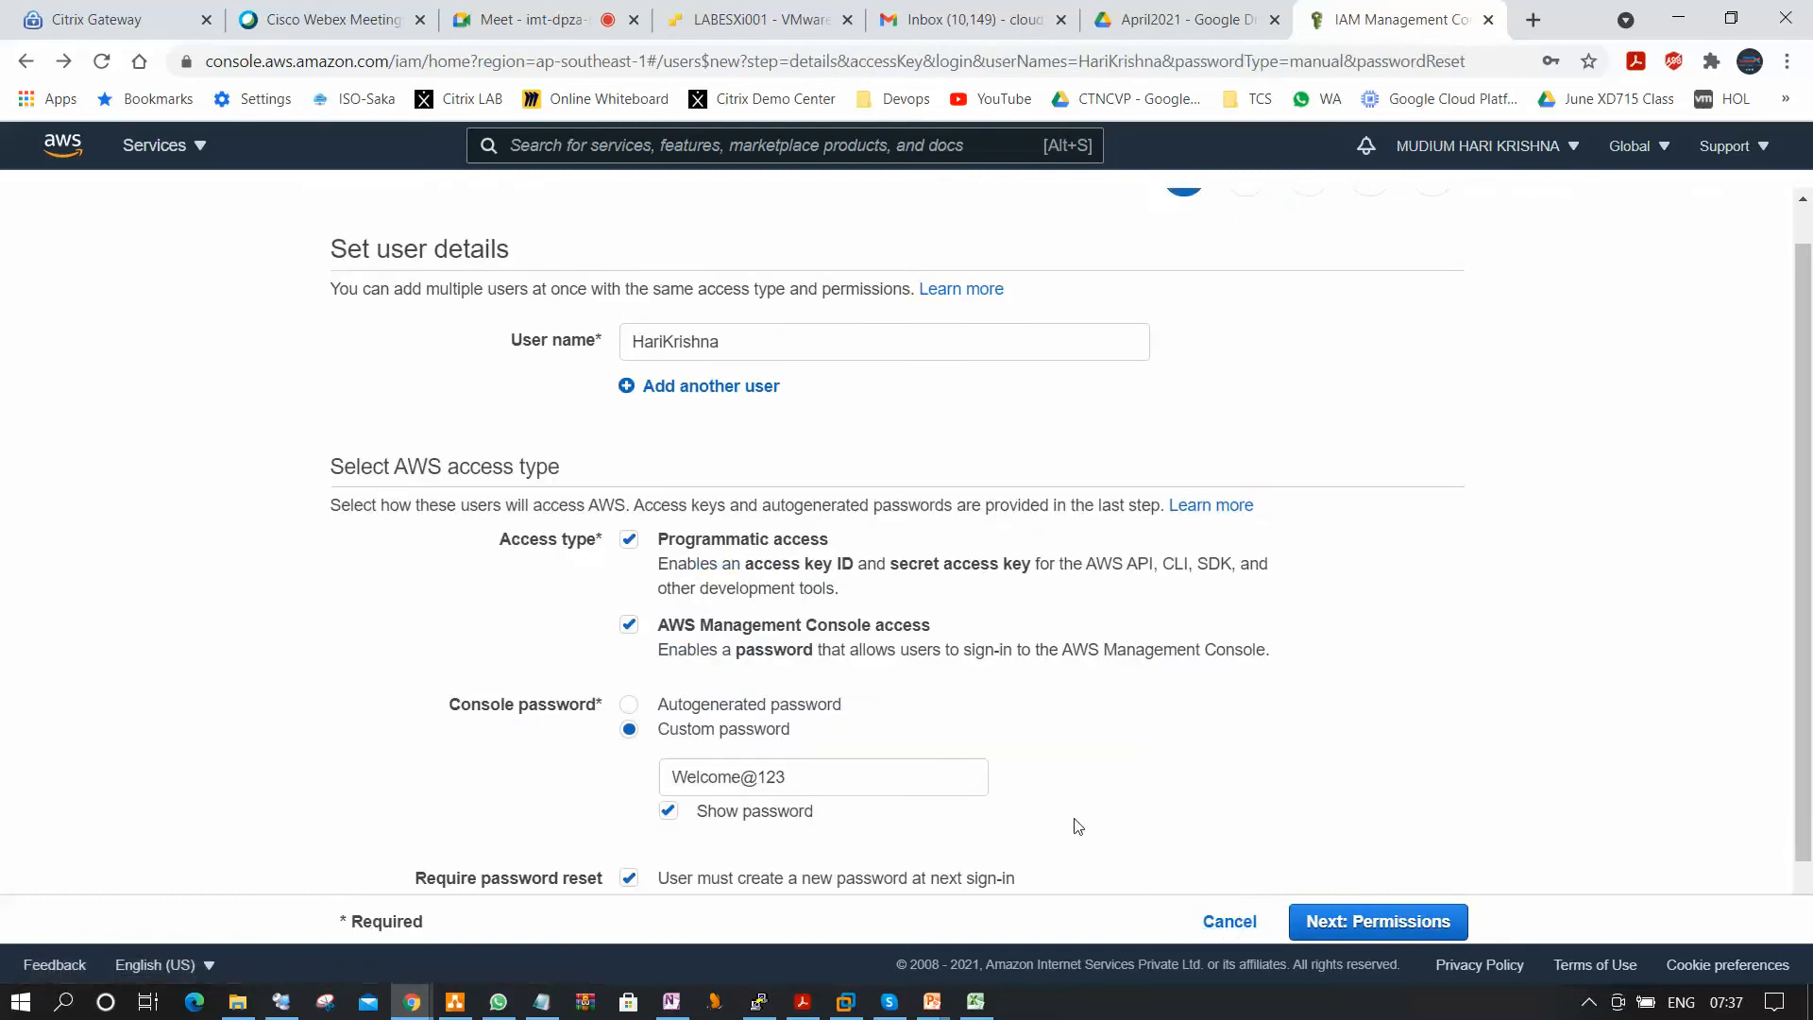
scroll(1074, 831, "down", 1)
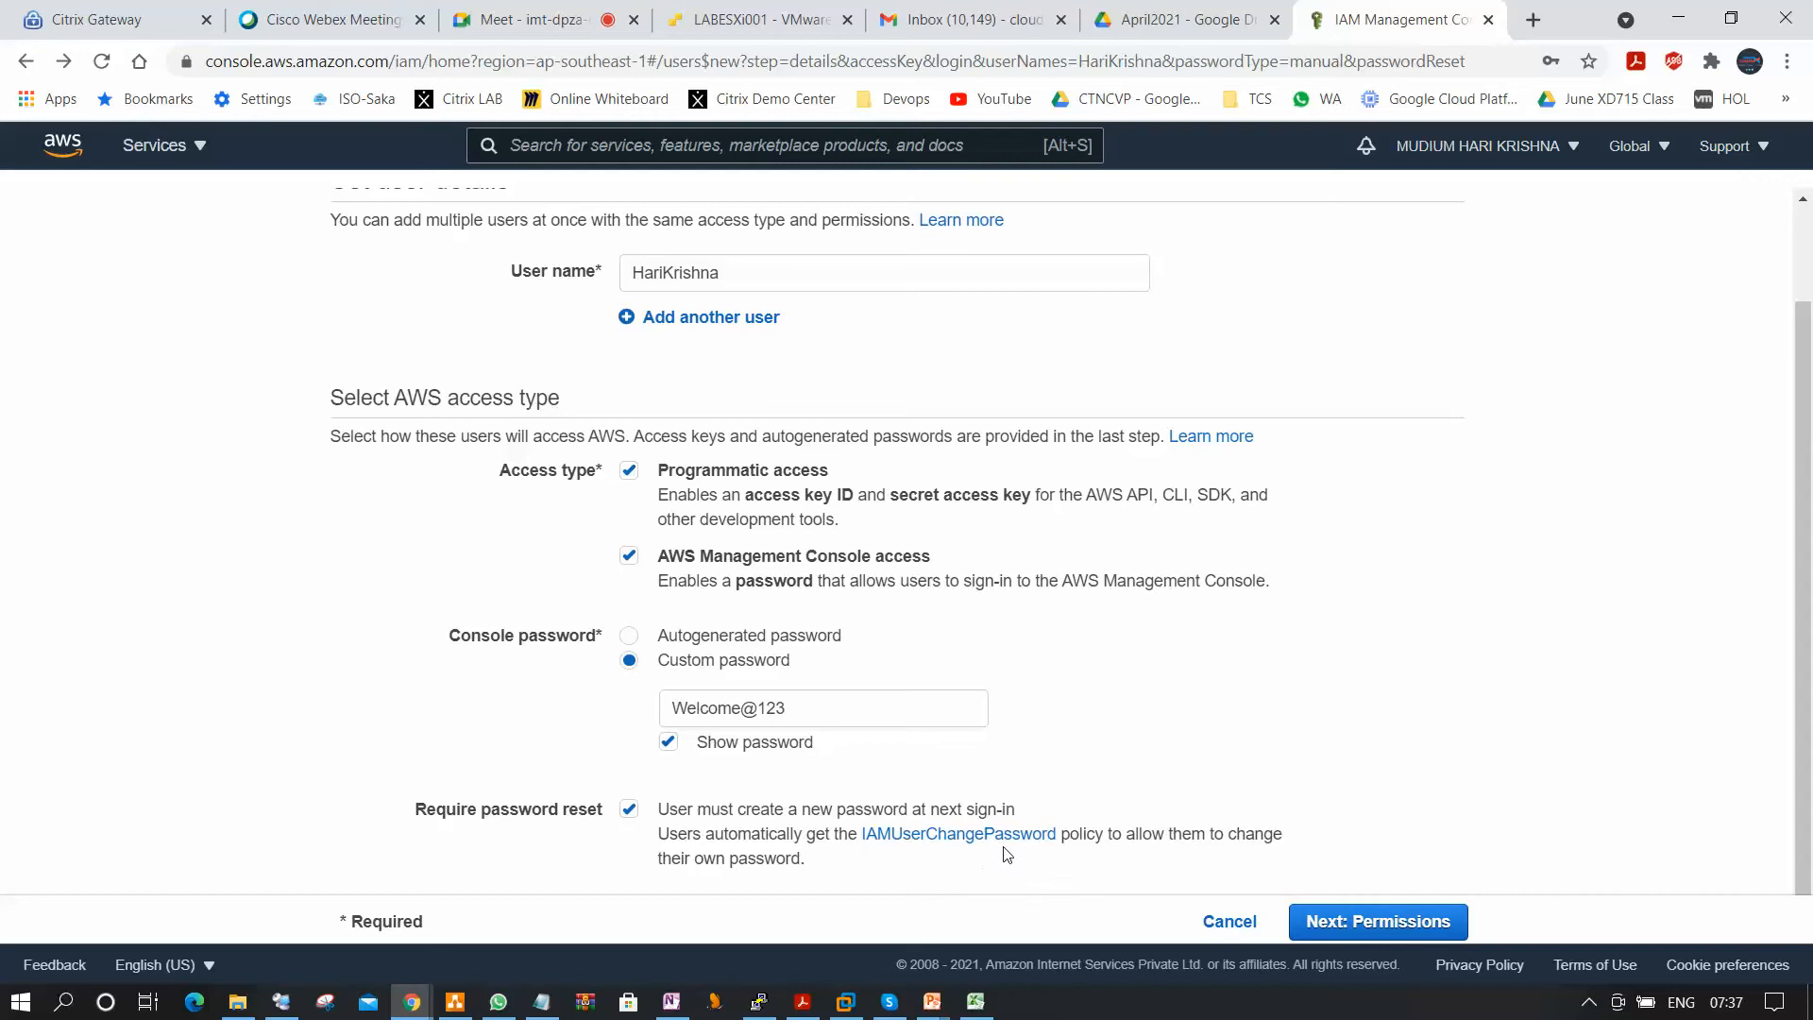
left_click(629, 811)
Advance through permissions and tags to check which policies the review lists without the password reset.
left_click(1371, 925)
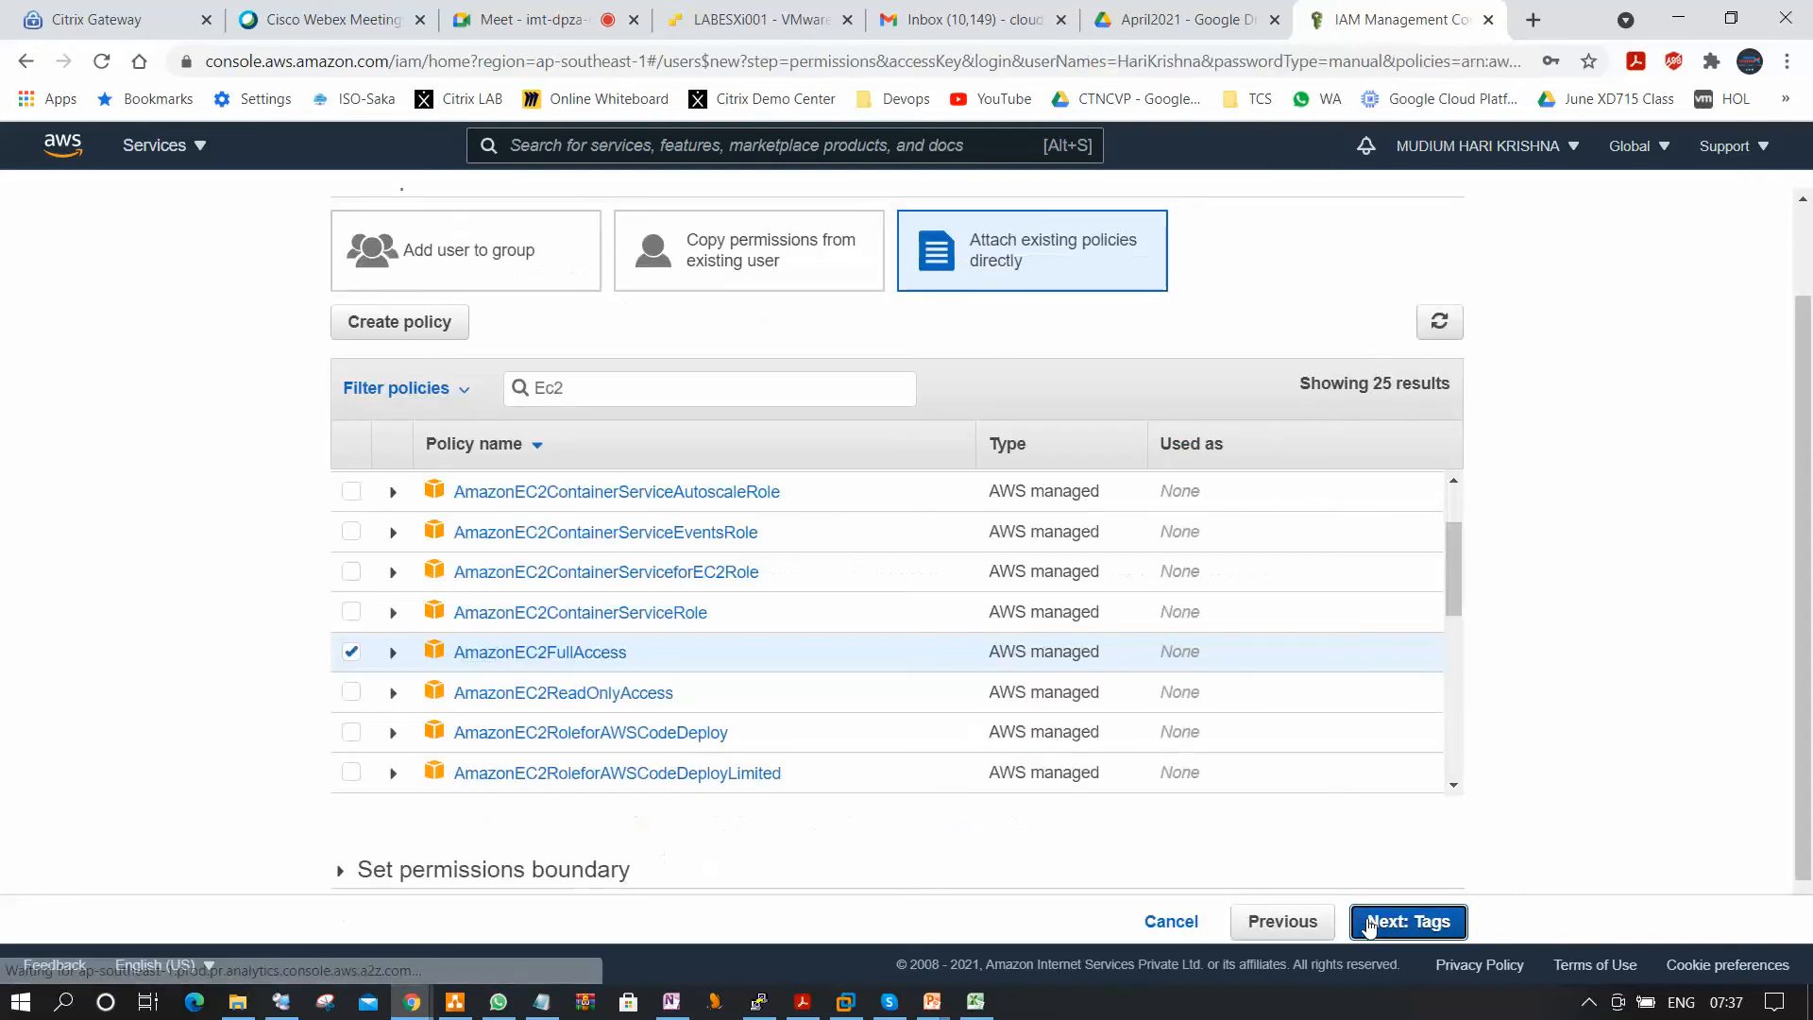
left_click(1413, 922)
left_click(1413, 923)
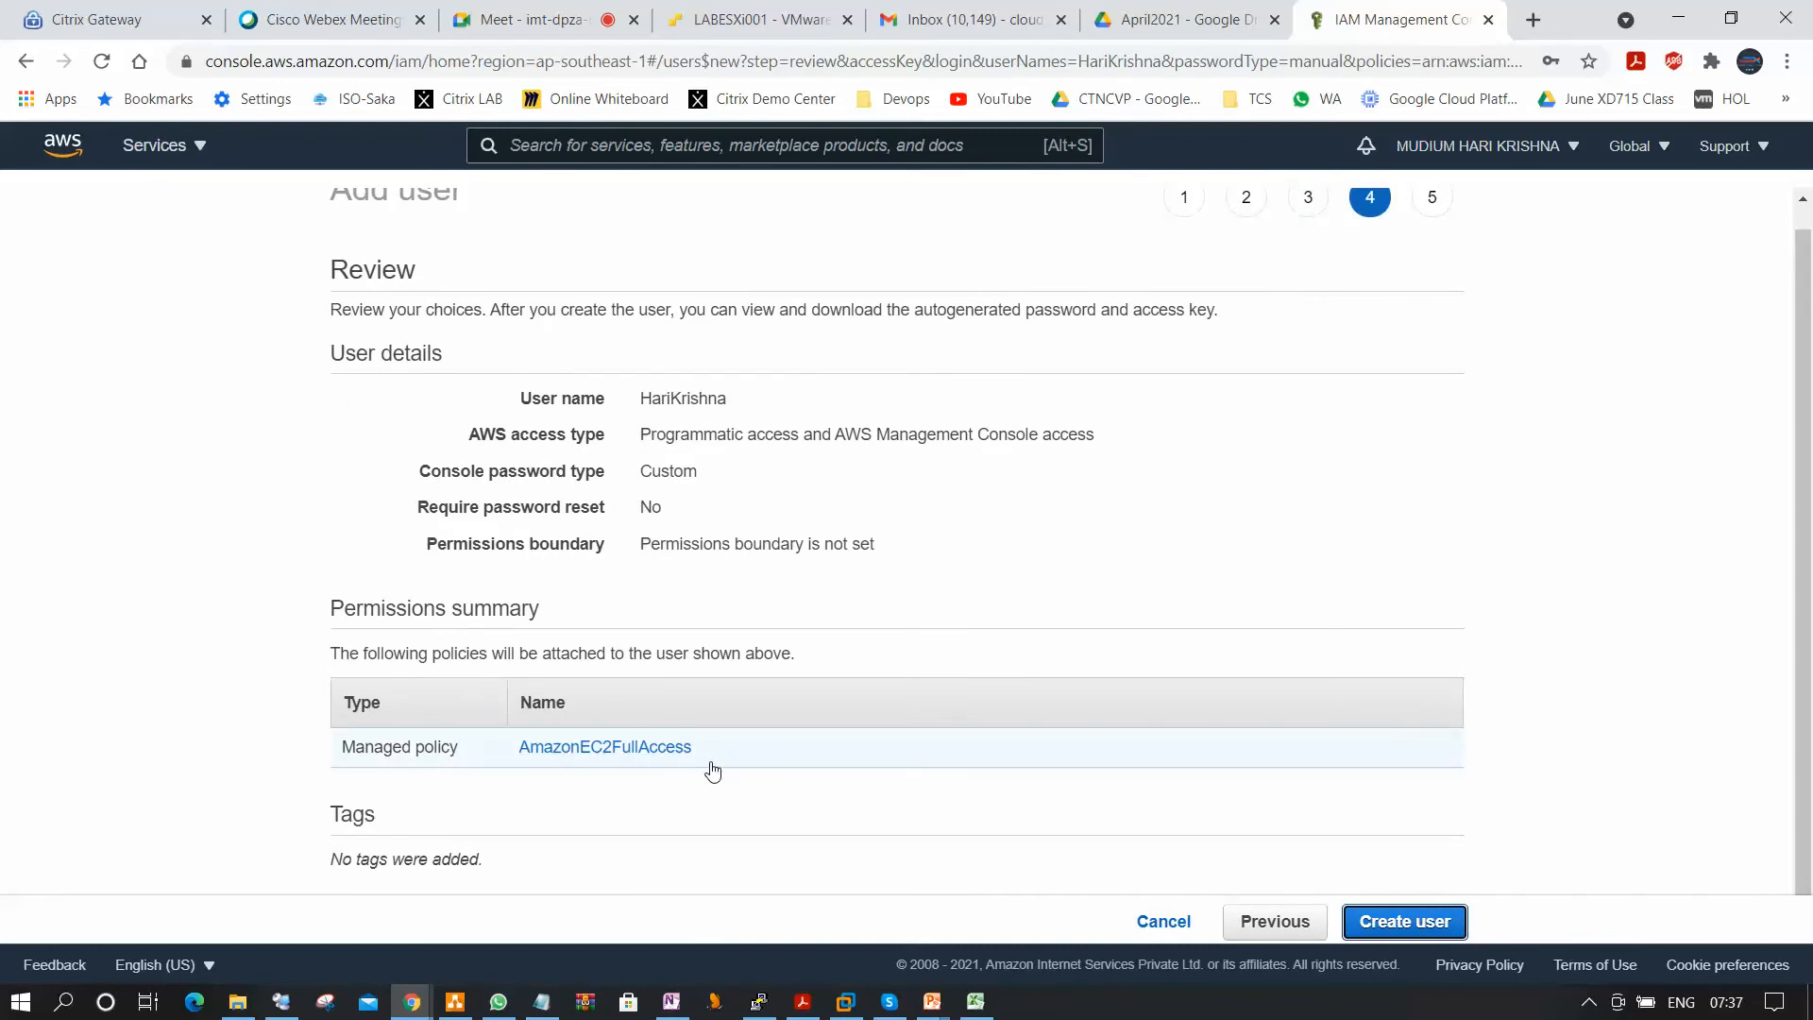
Return to the user details and turn on the requirement to create a new password at next sign-in.
left_click(1282, 925)
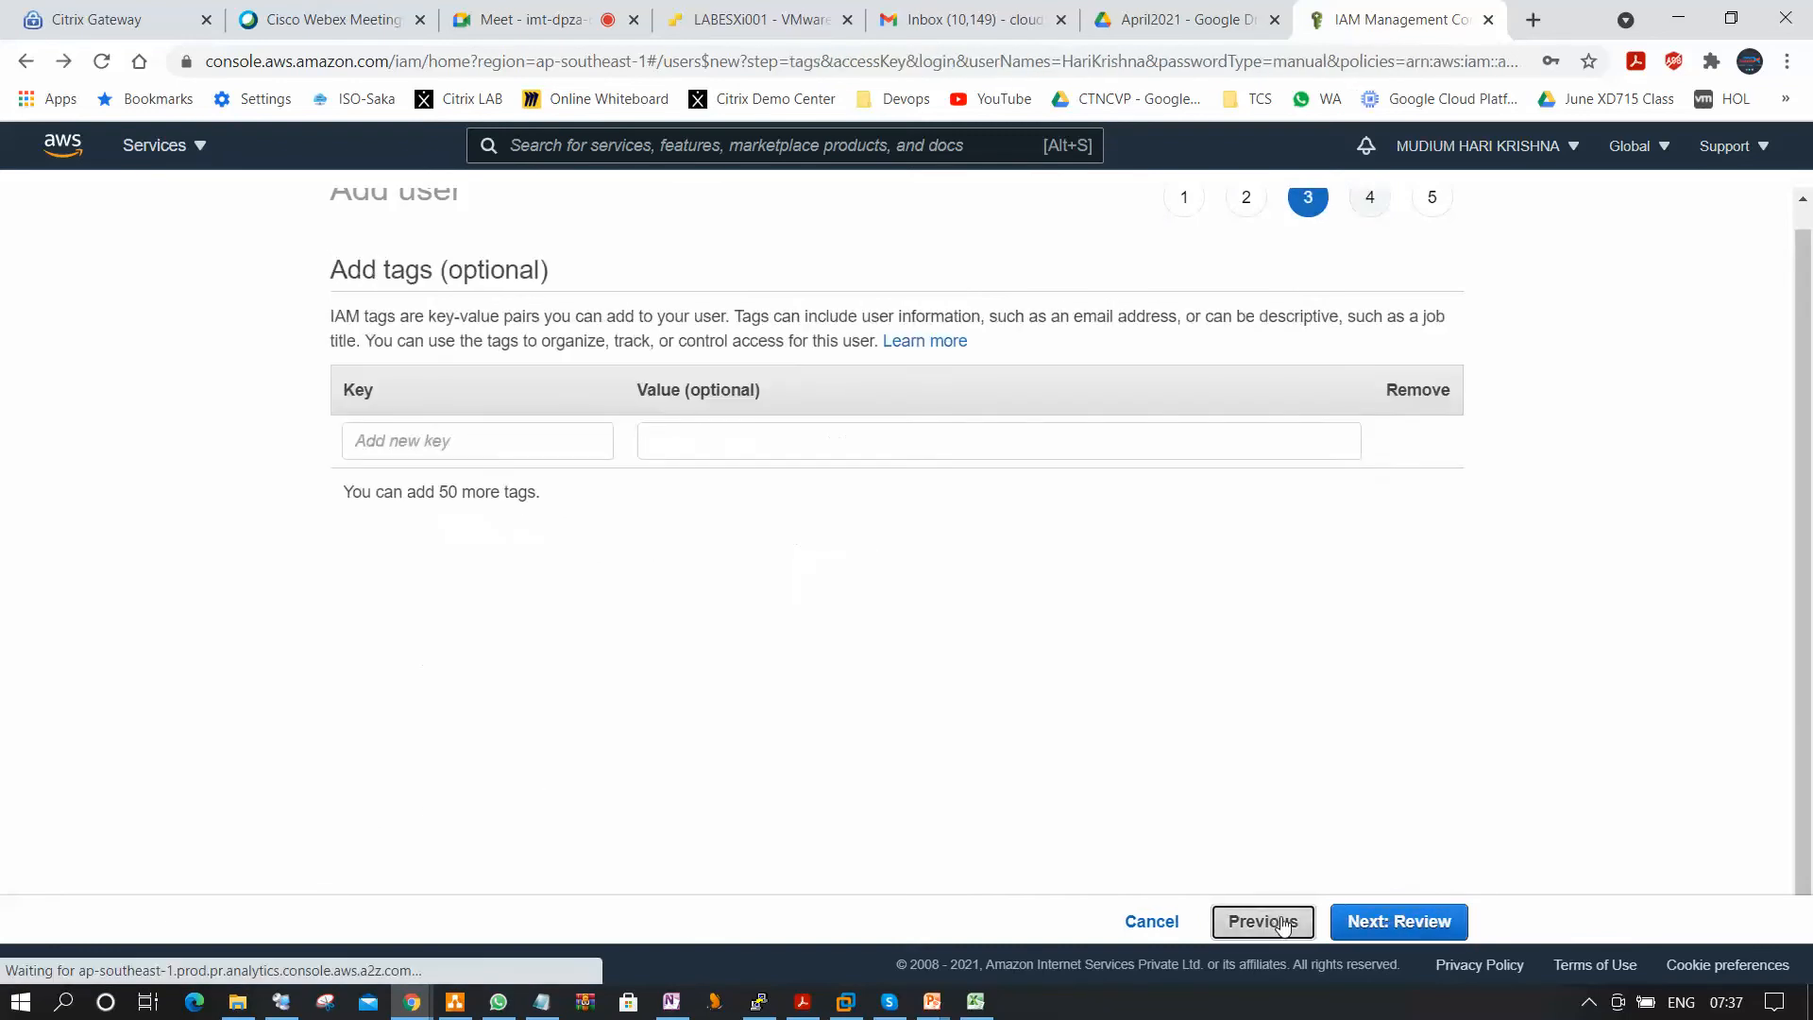
left_click(1284, 926)
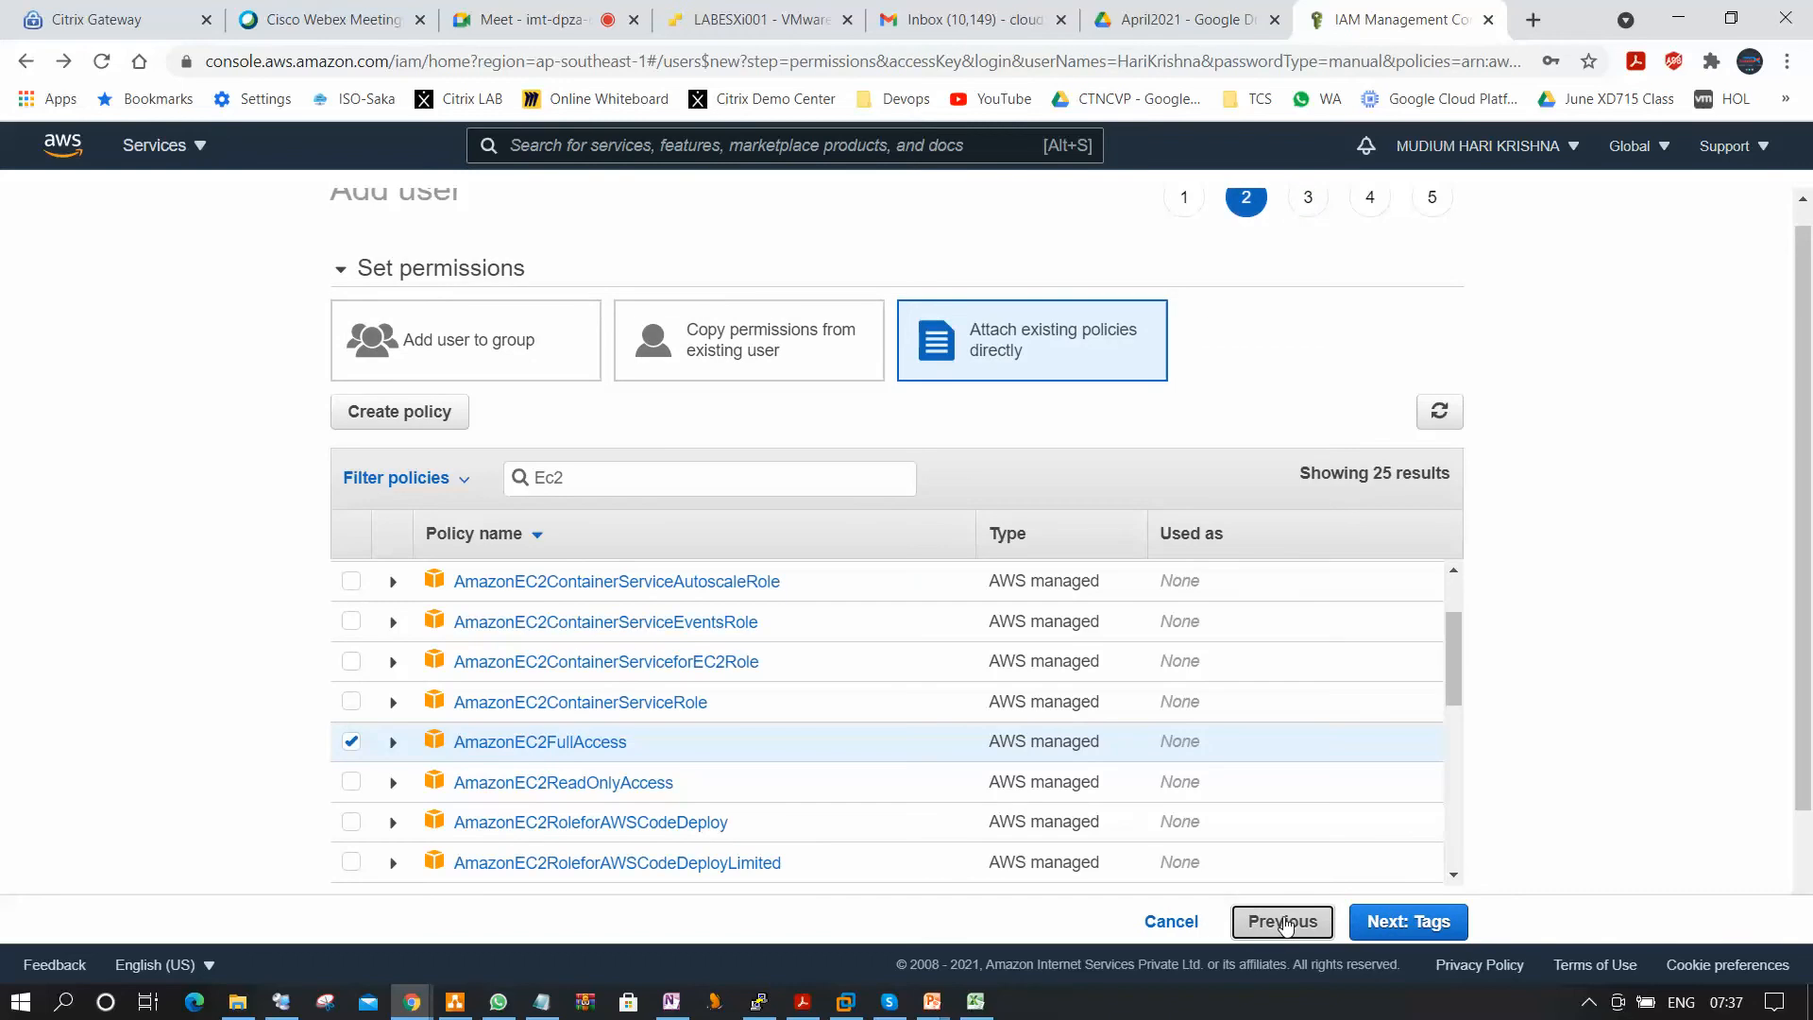
left_click(1285, 922)
scroll(668, 831, "down", 1)
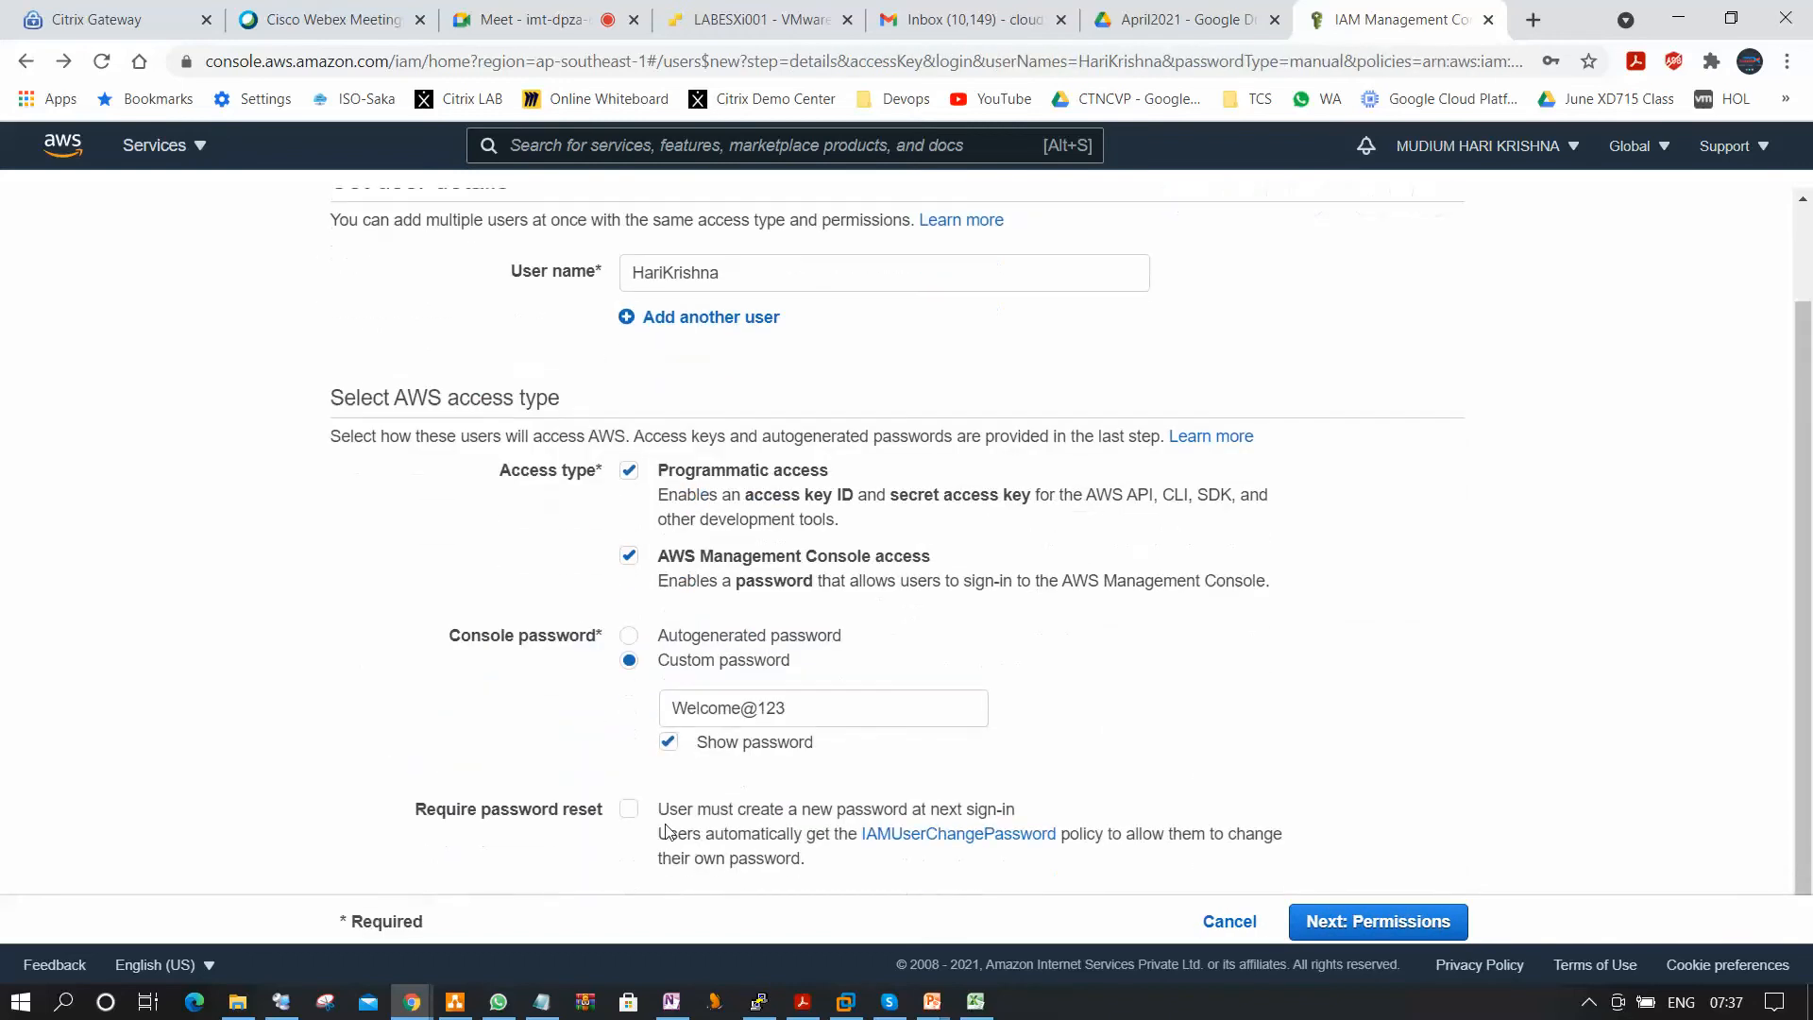
Advance through permissions and tags to the review, and create the user.
left_click(1385, 924)
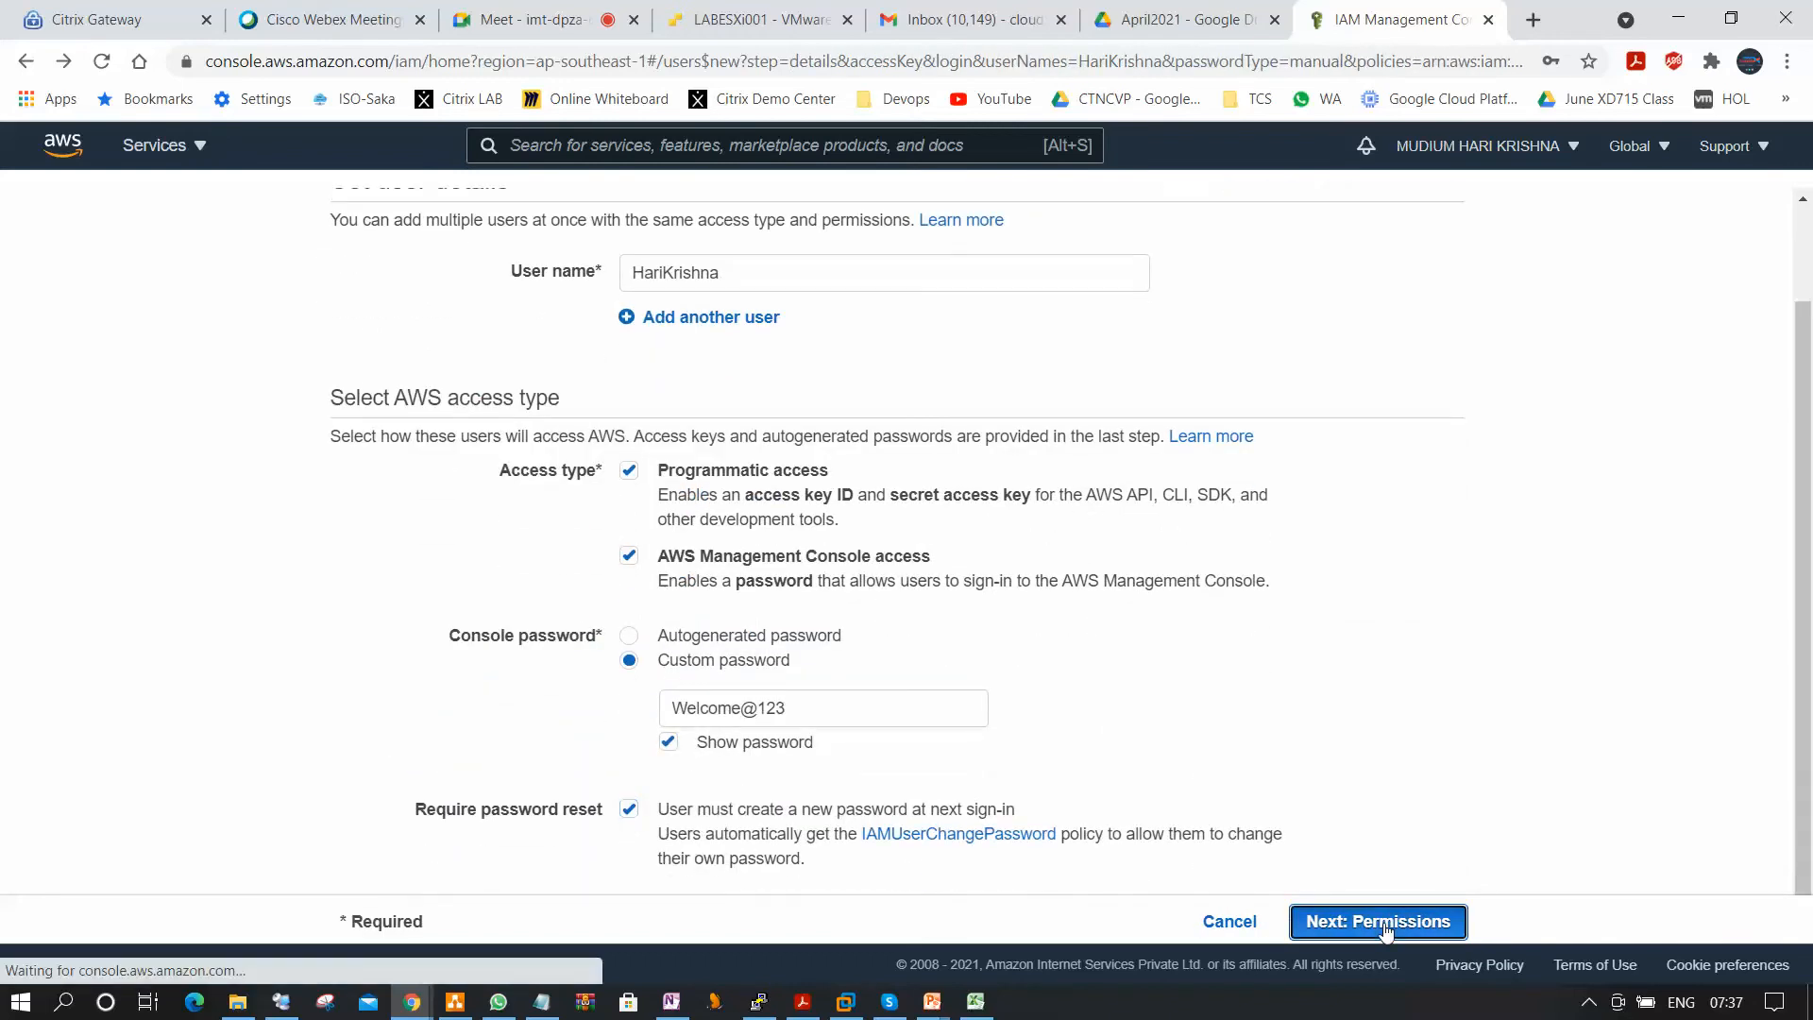
left_click(1385, 924)
left_click(1389, 926)
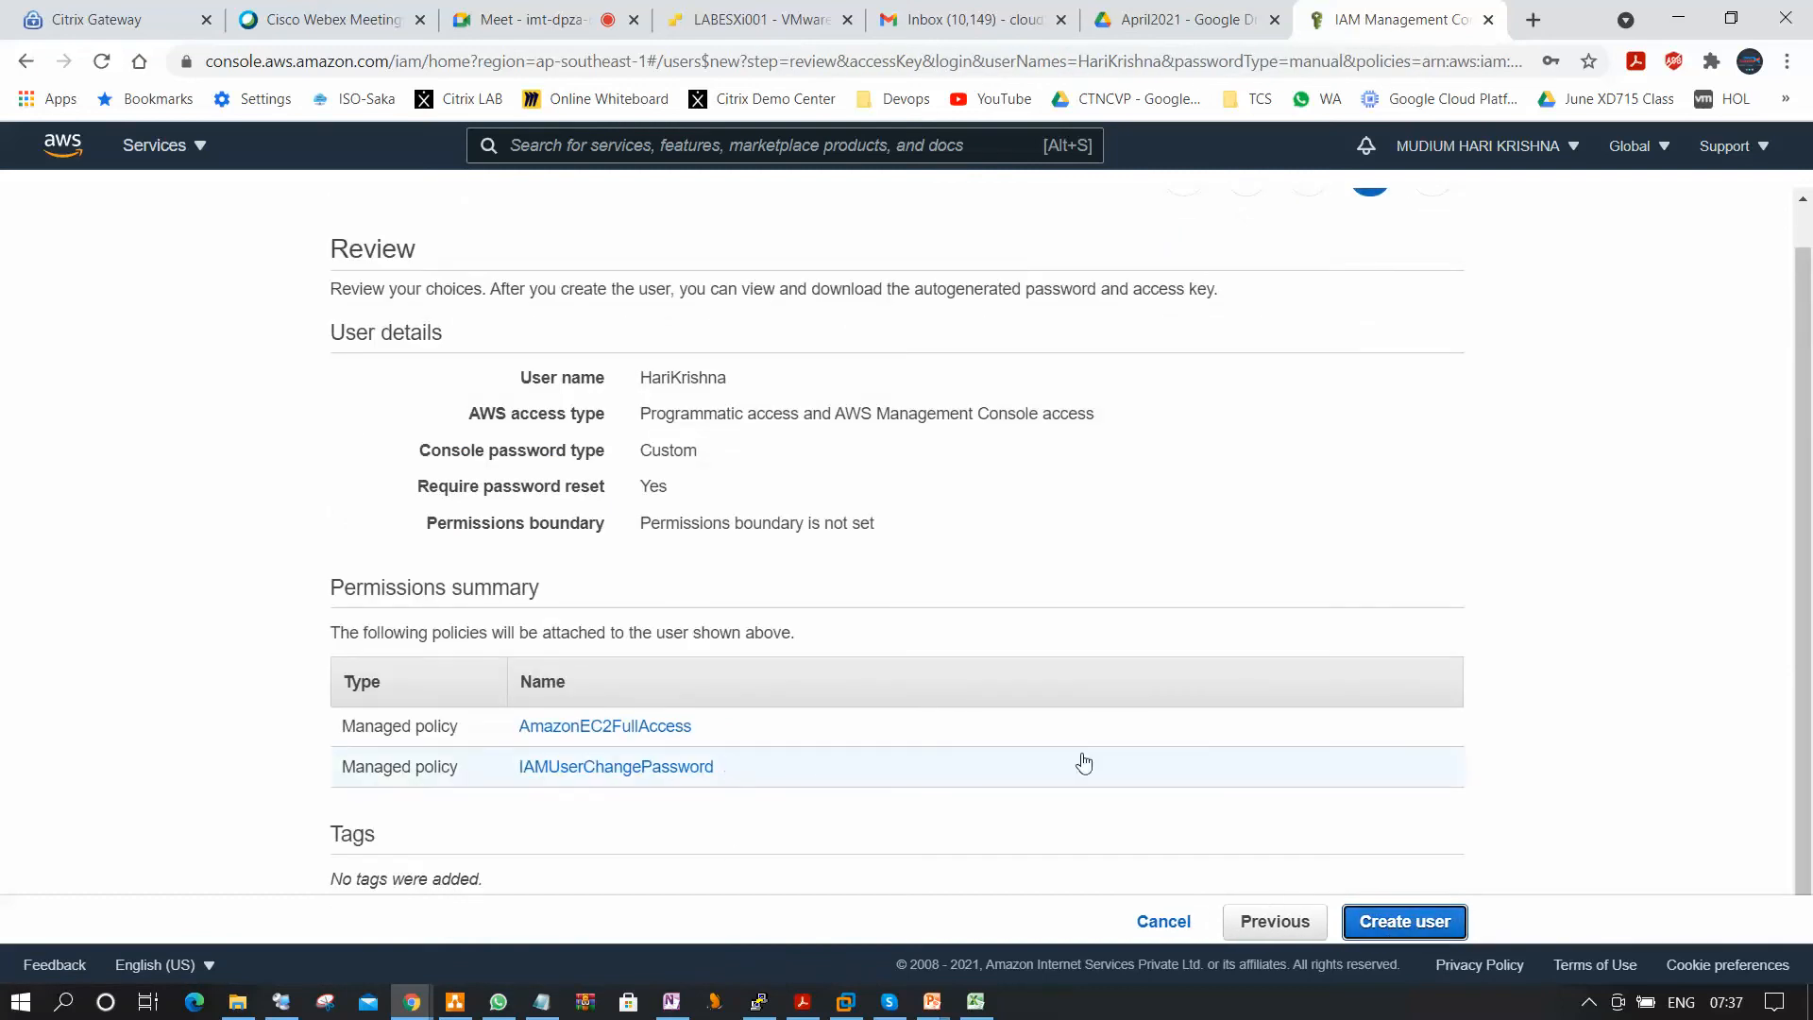
left_click(1419, 926)
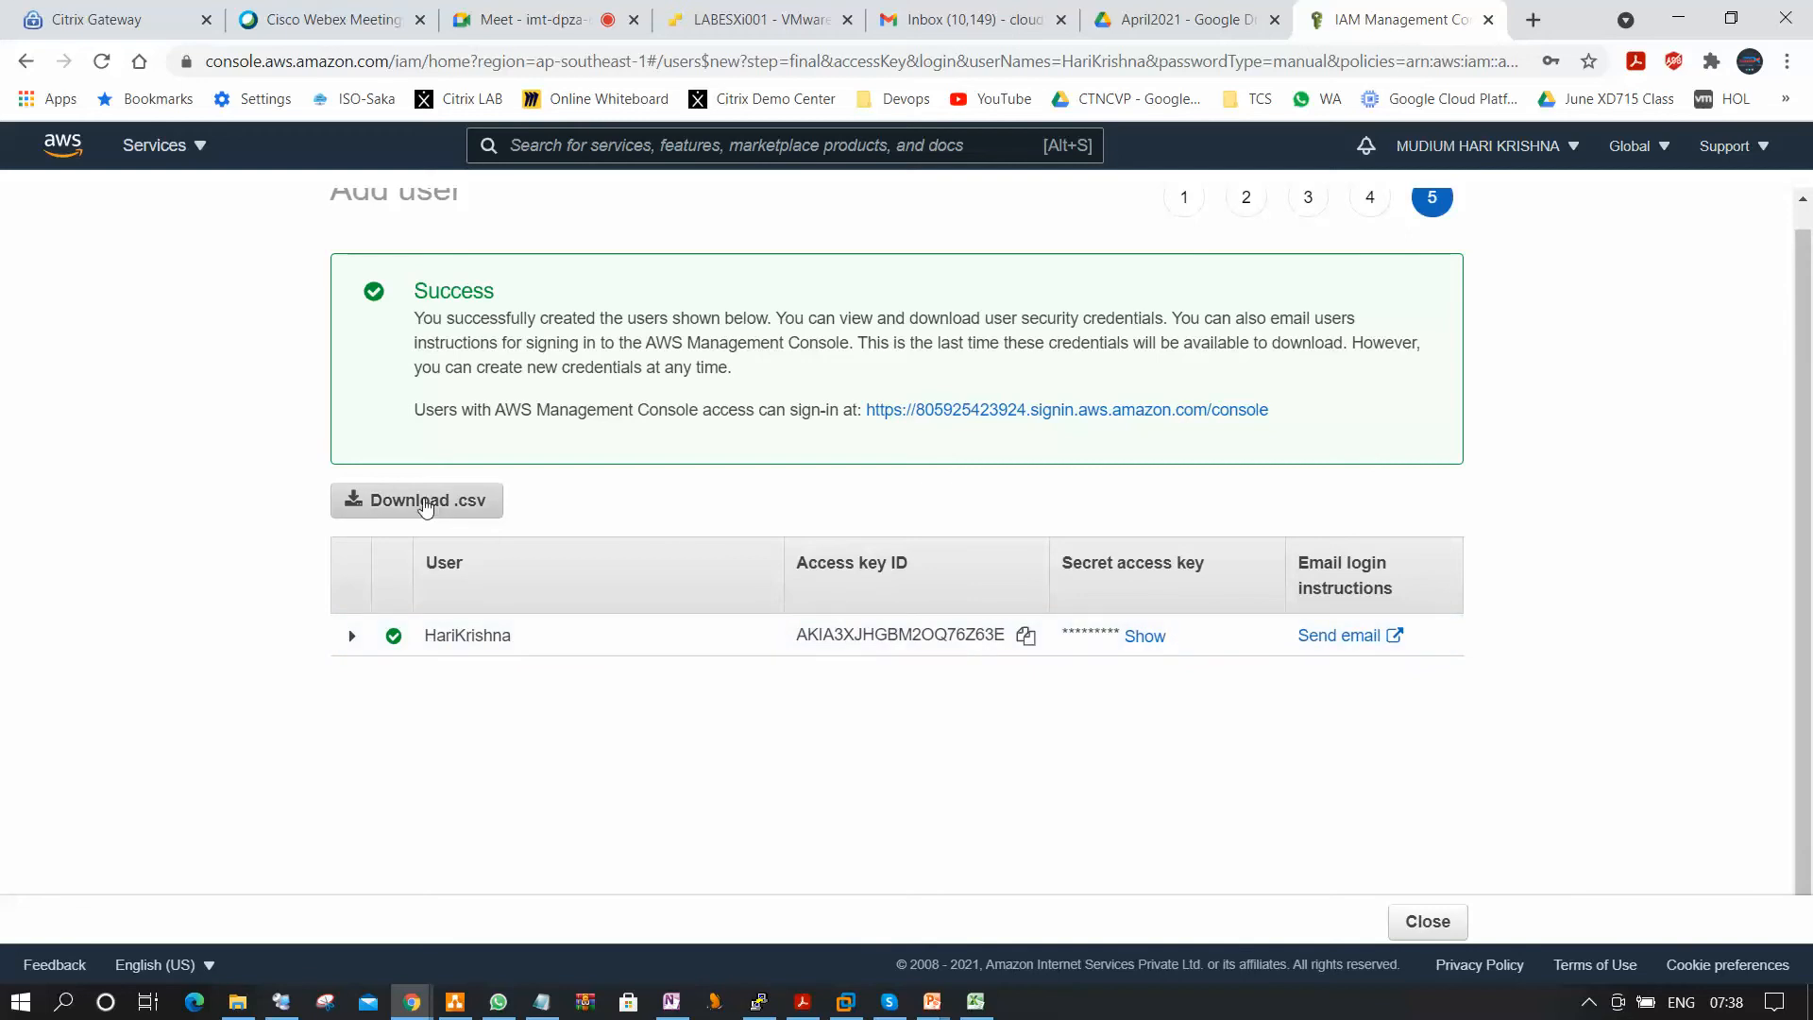
Download the new user's credentials to the Desktop as new_user_credentials.csv, replacing the existing file.
left_click(425, 500)
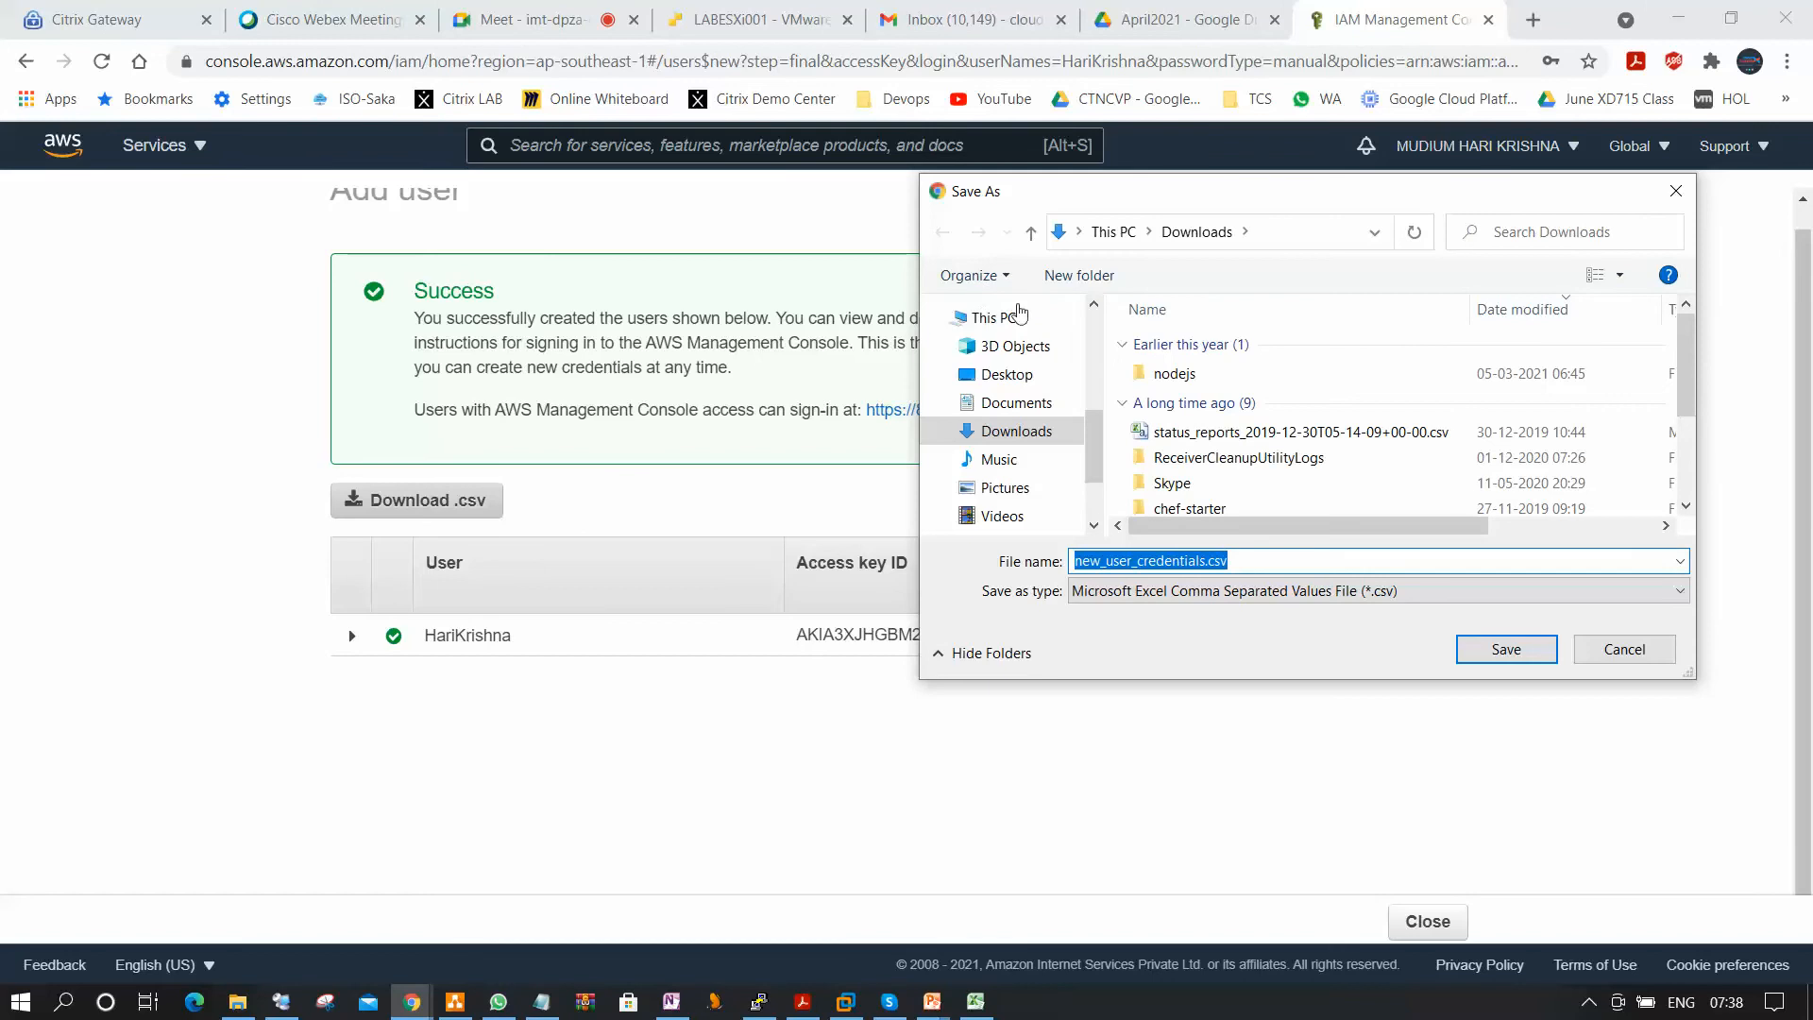
left_click(1007, 374)
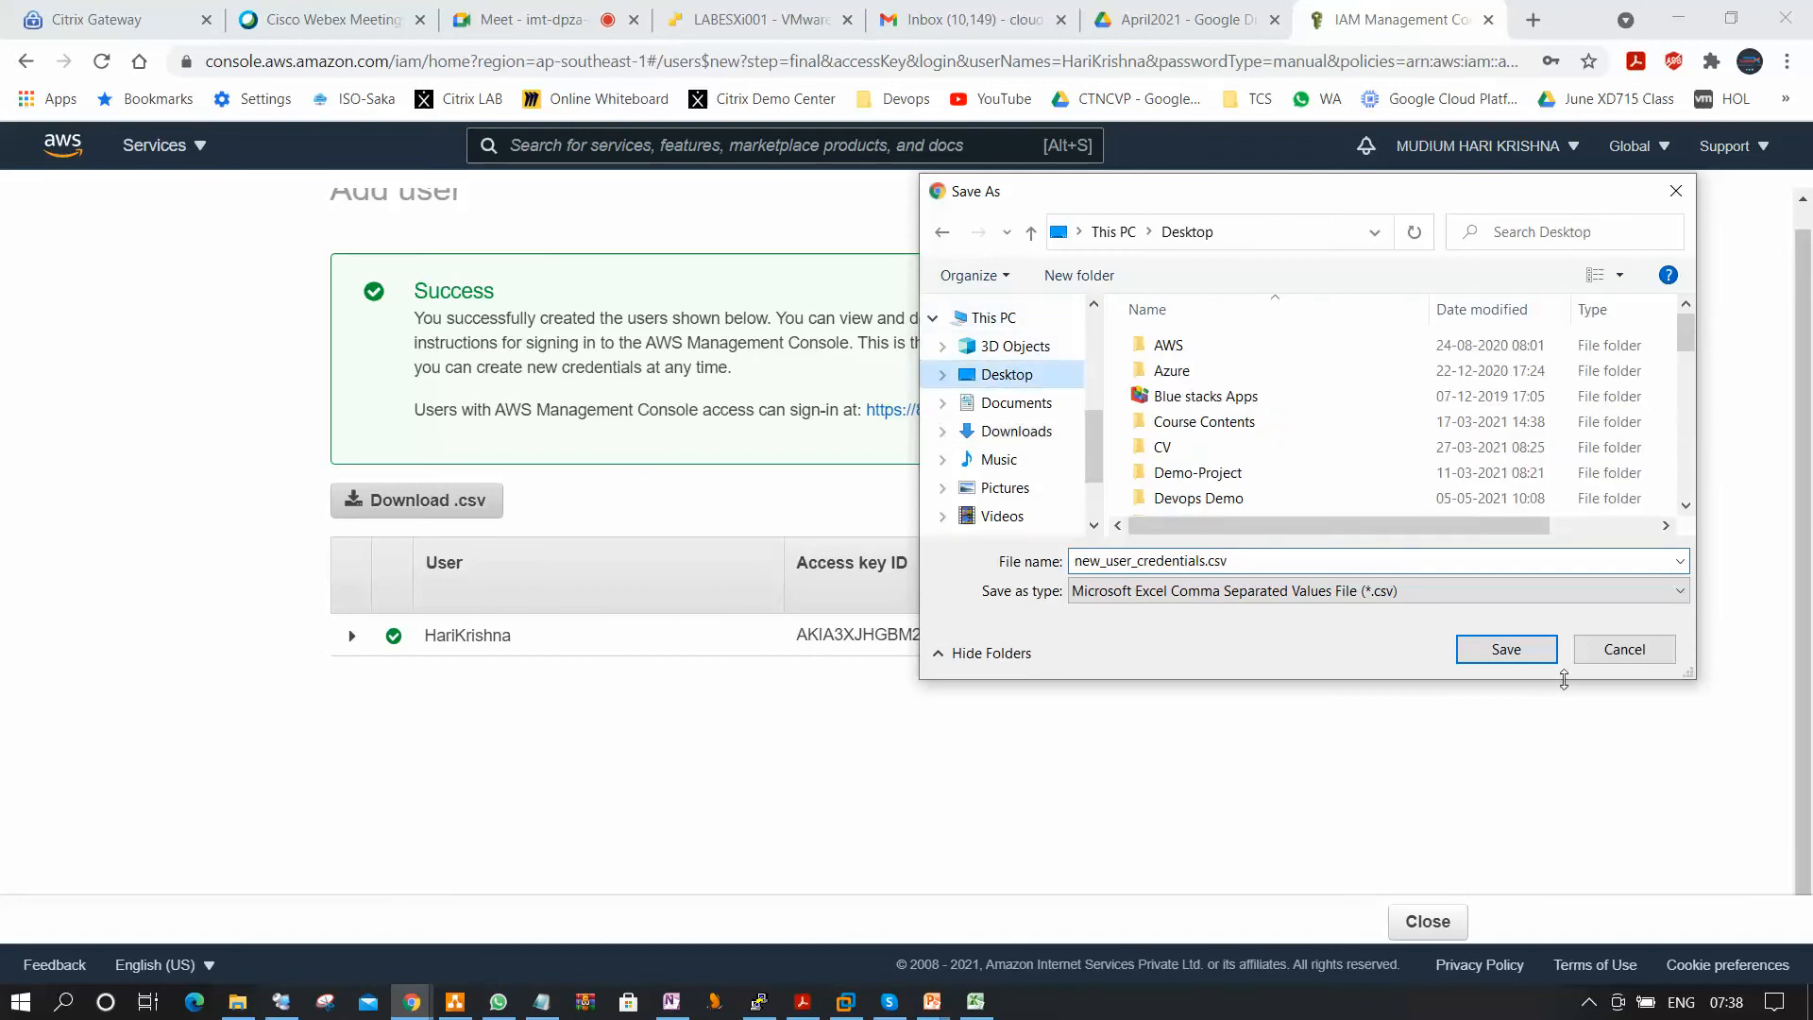
left_click(1511, 649)
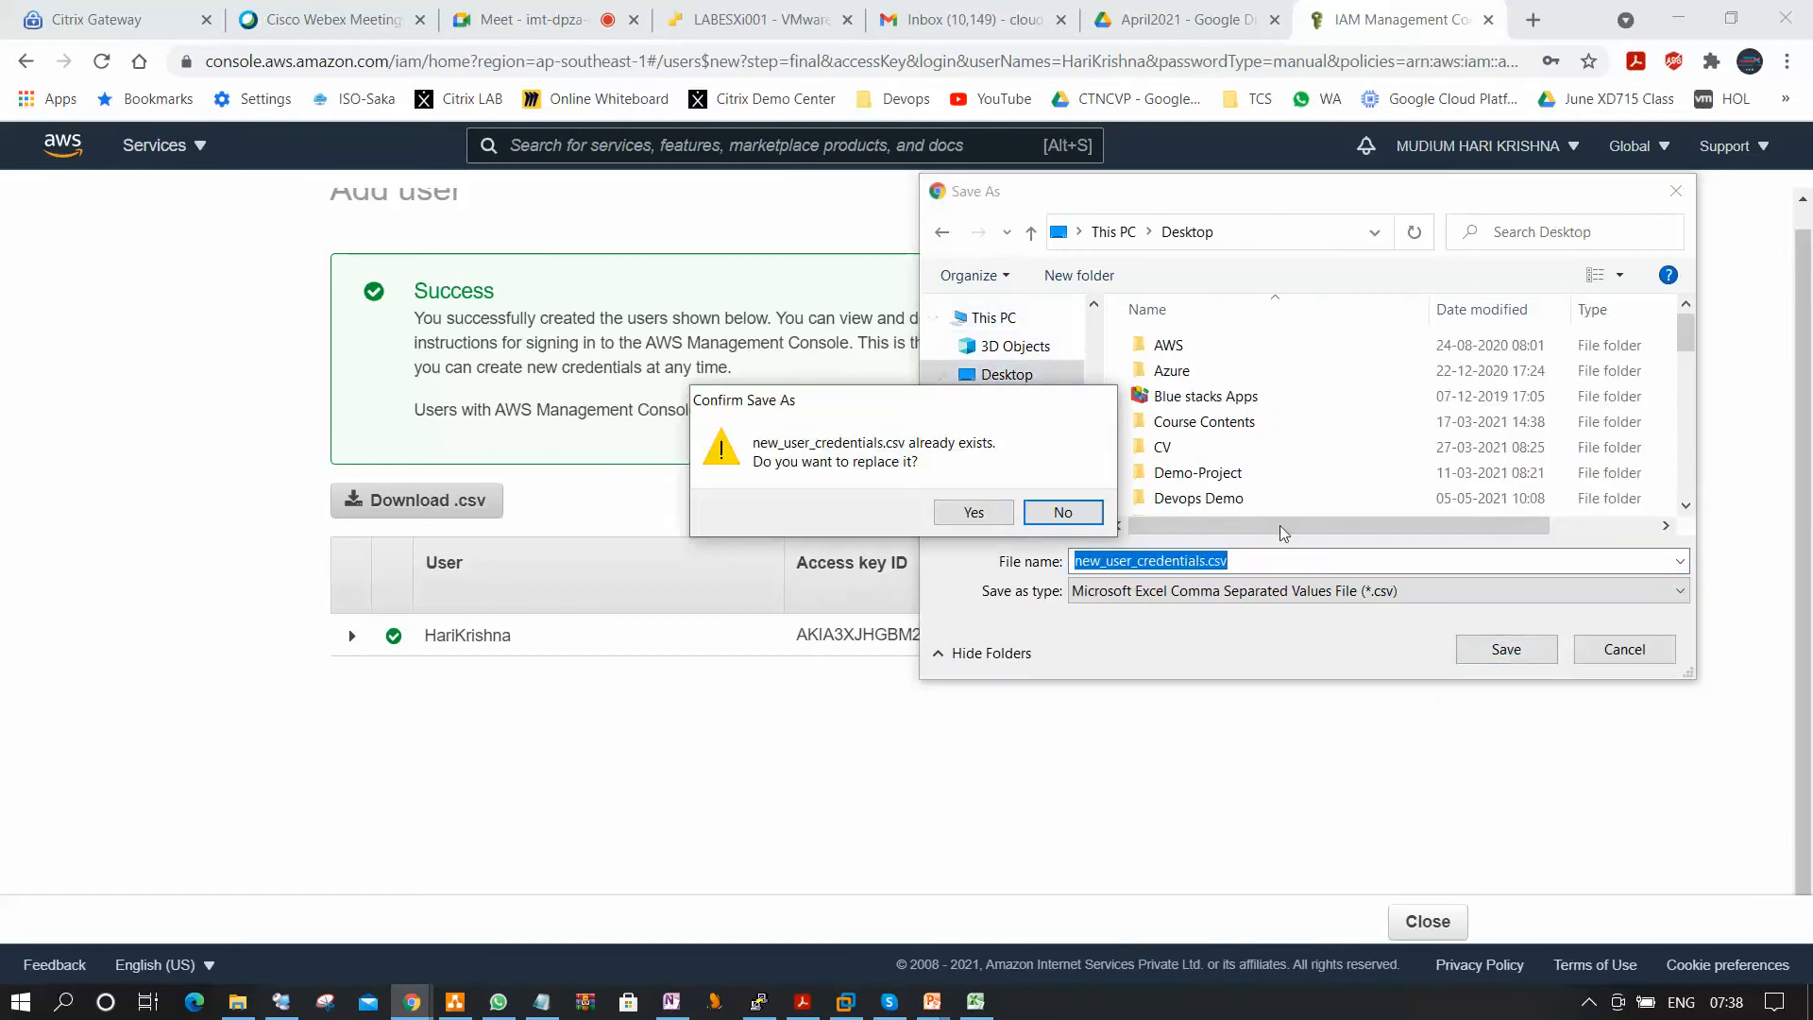
left_click(974, 512)
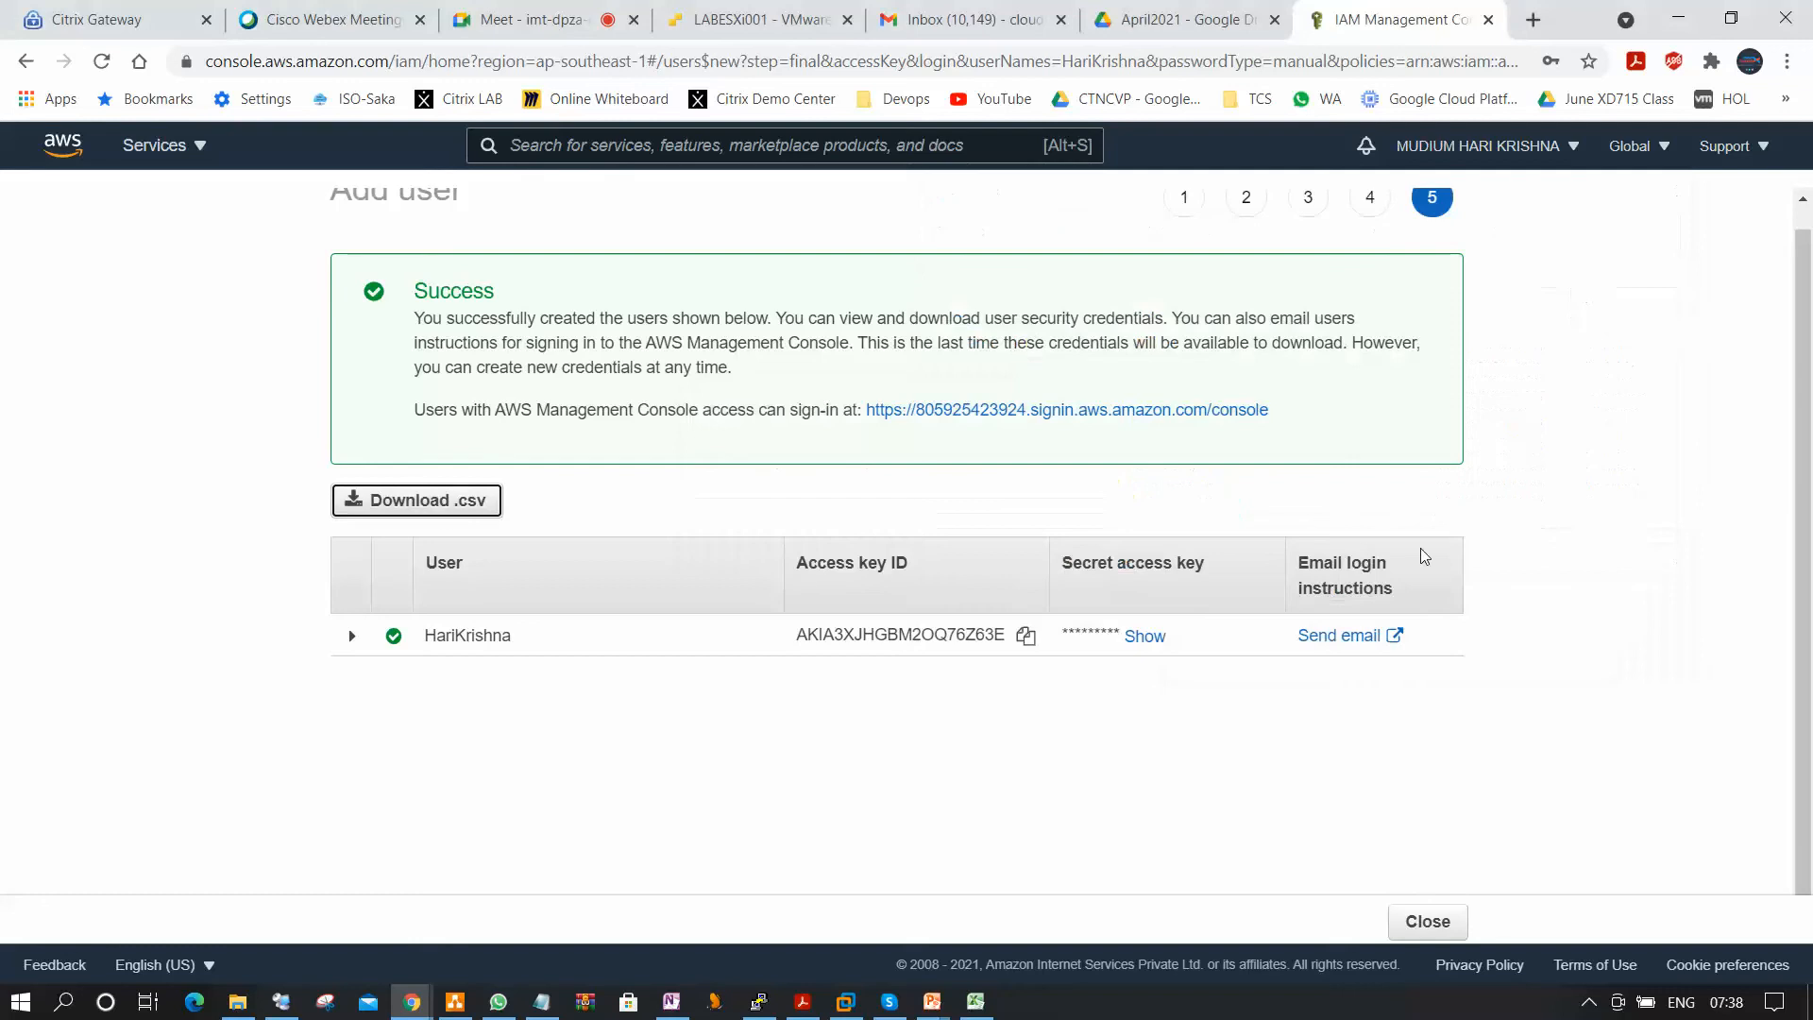
Open new_user_credentials.csv in Excel and widen the user name, password, access key, secret key and console login link columns.
left_click(139, 949)
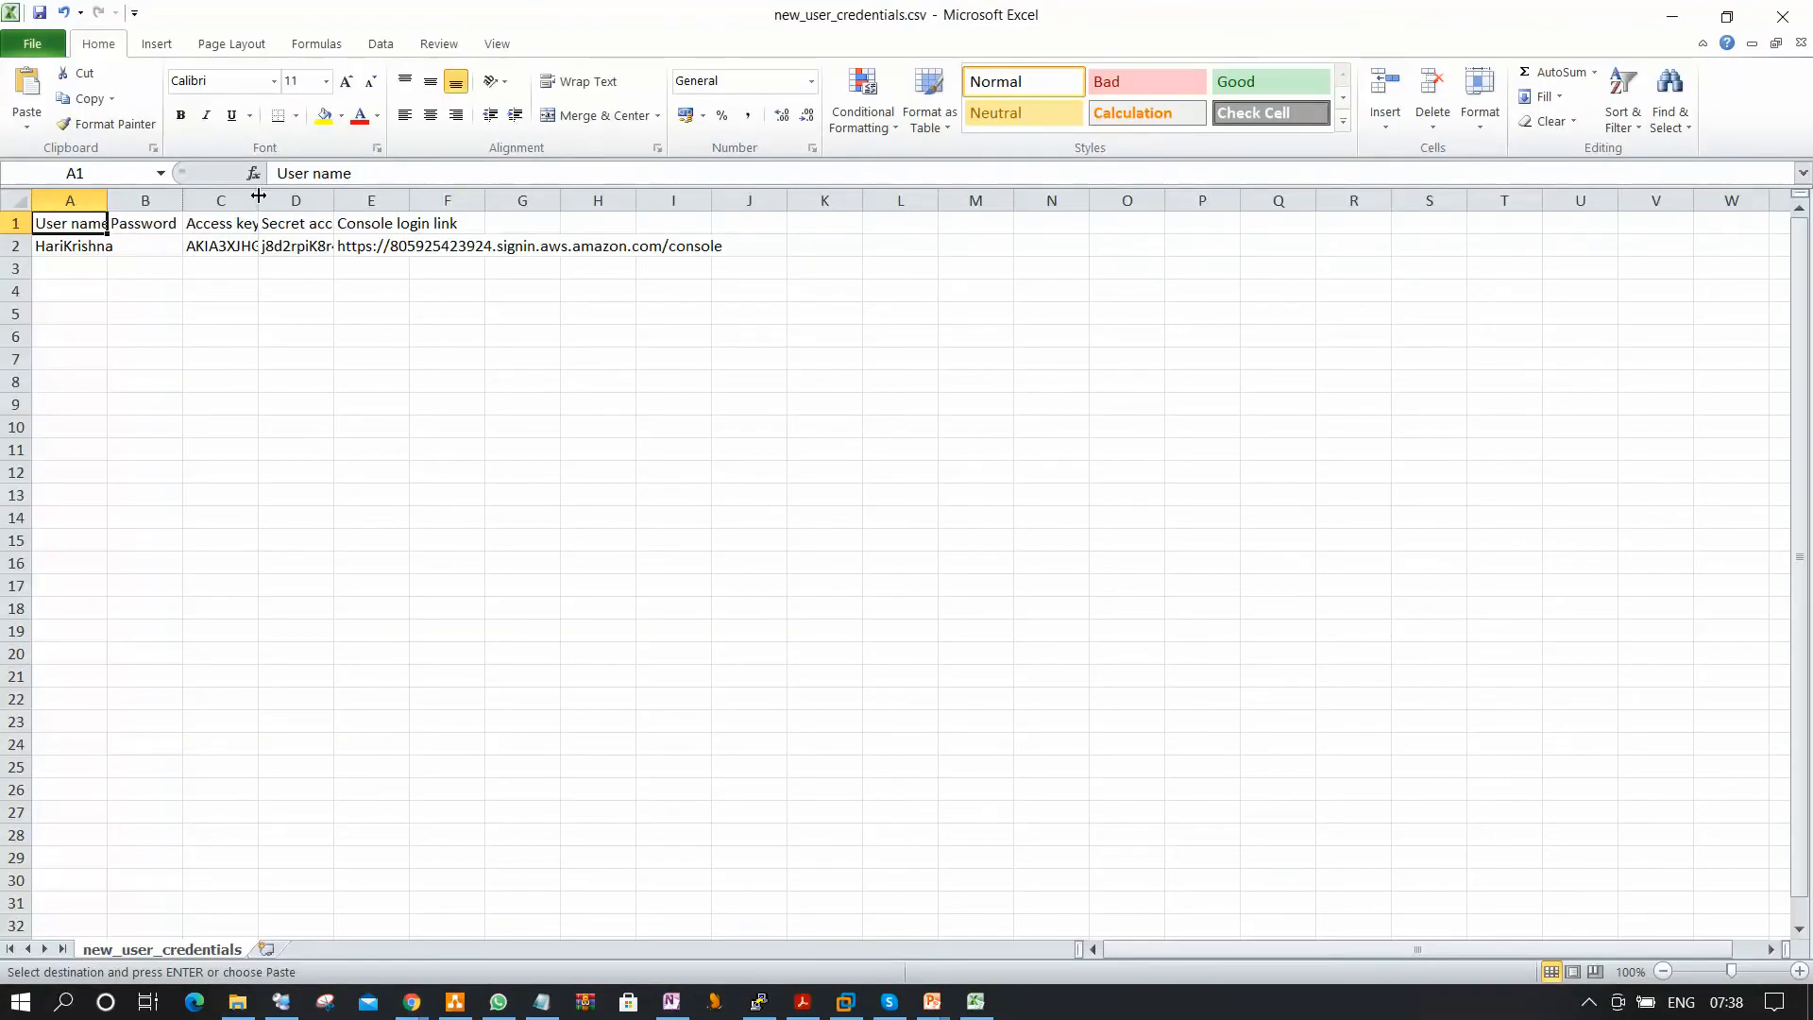
double_click(257, 195)
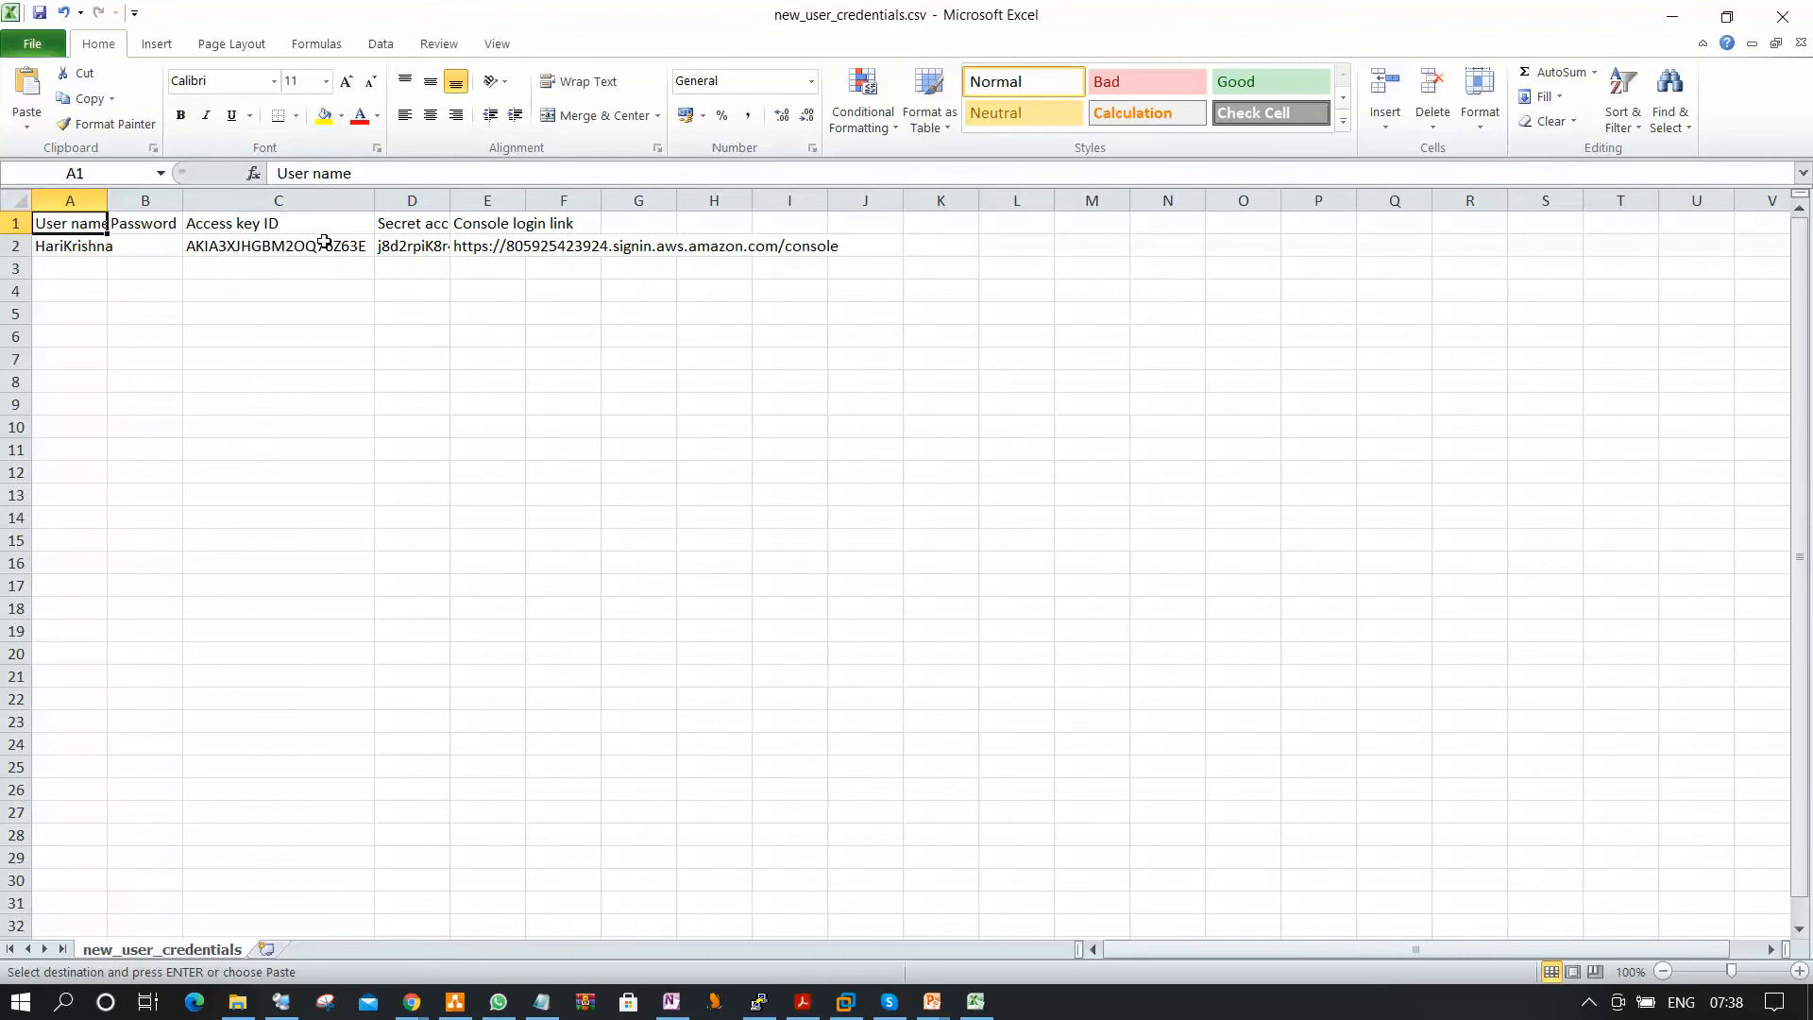
double_click(451, 199)
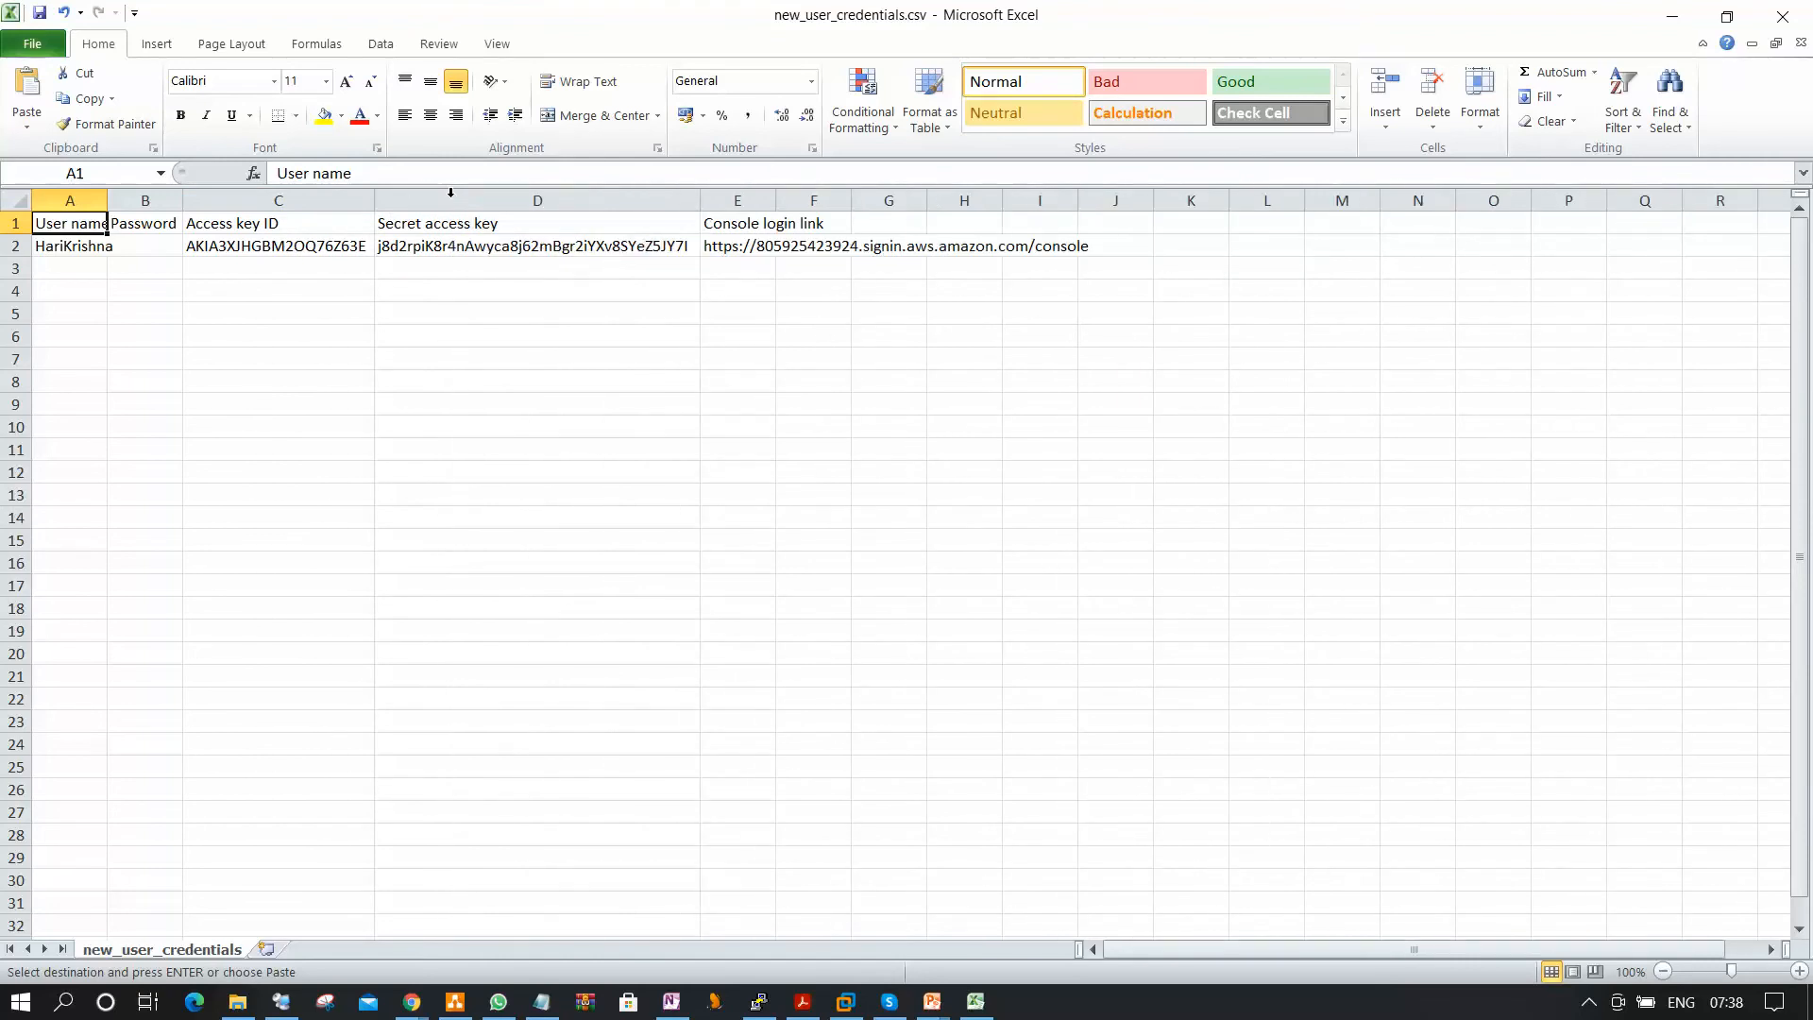
left_click(326, 243)
left_click(519, 251)
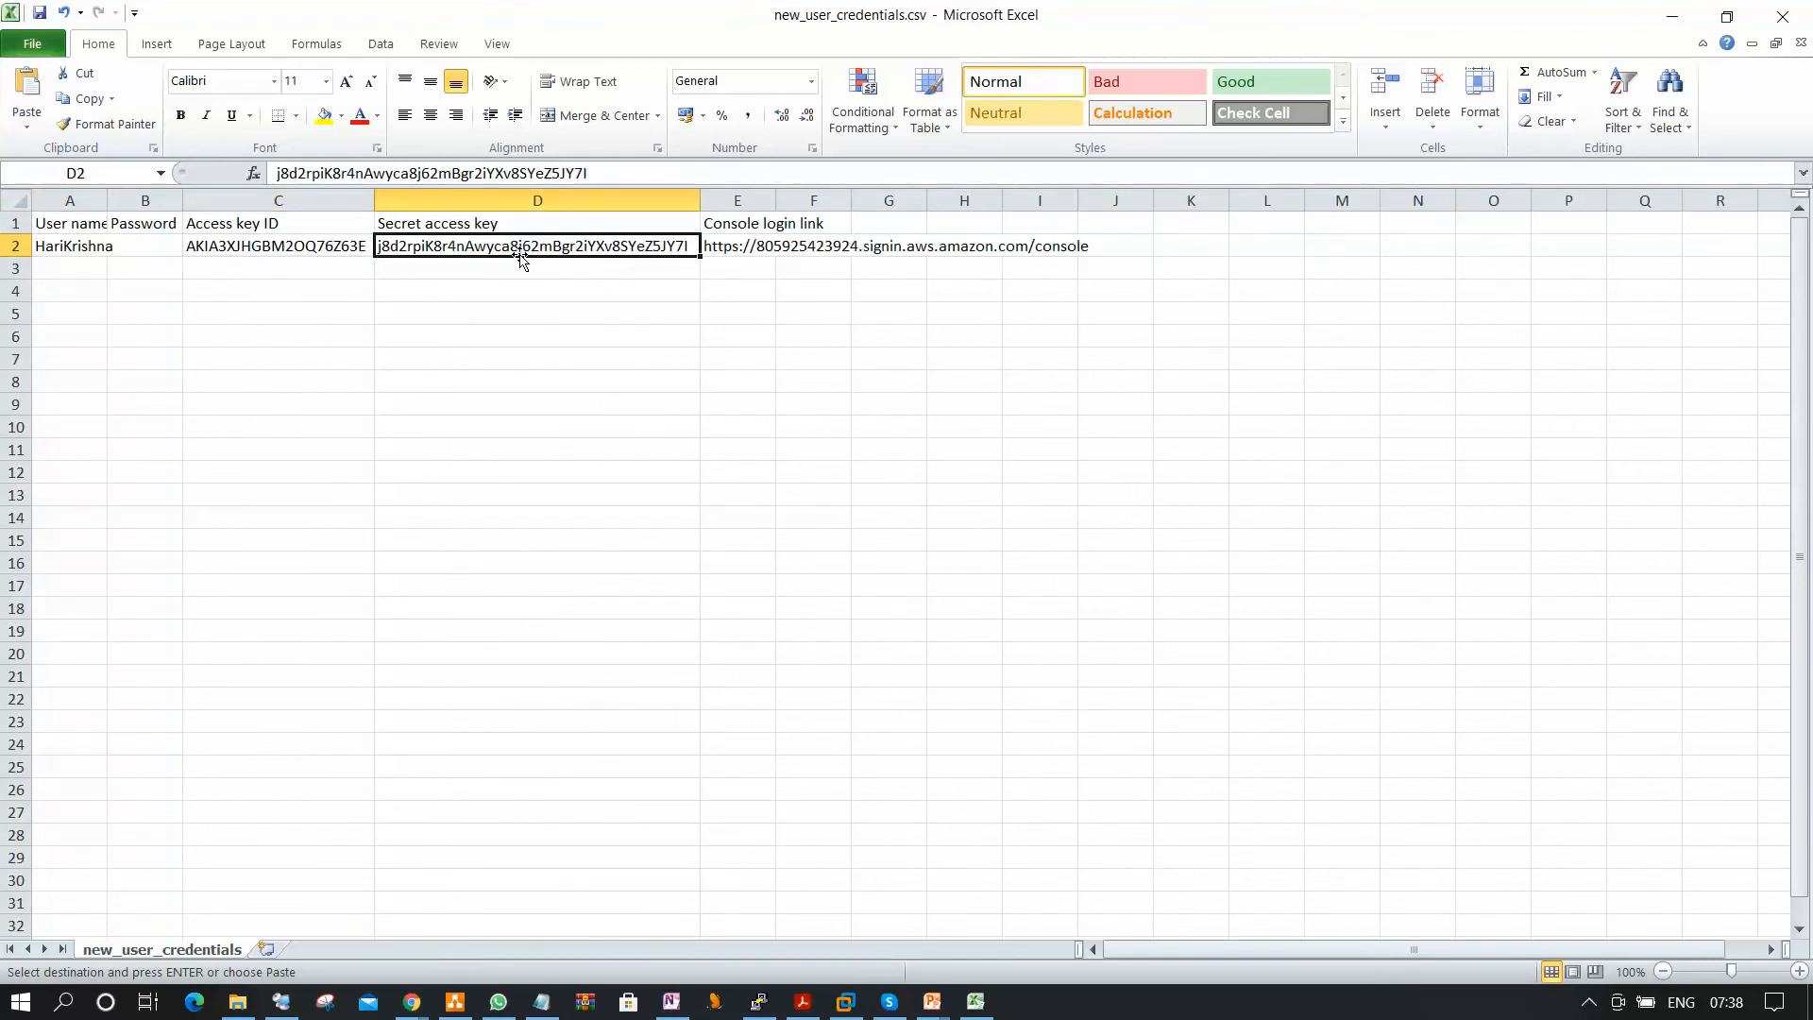
double_click(107, 200)
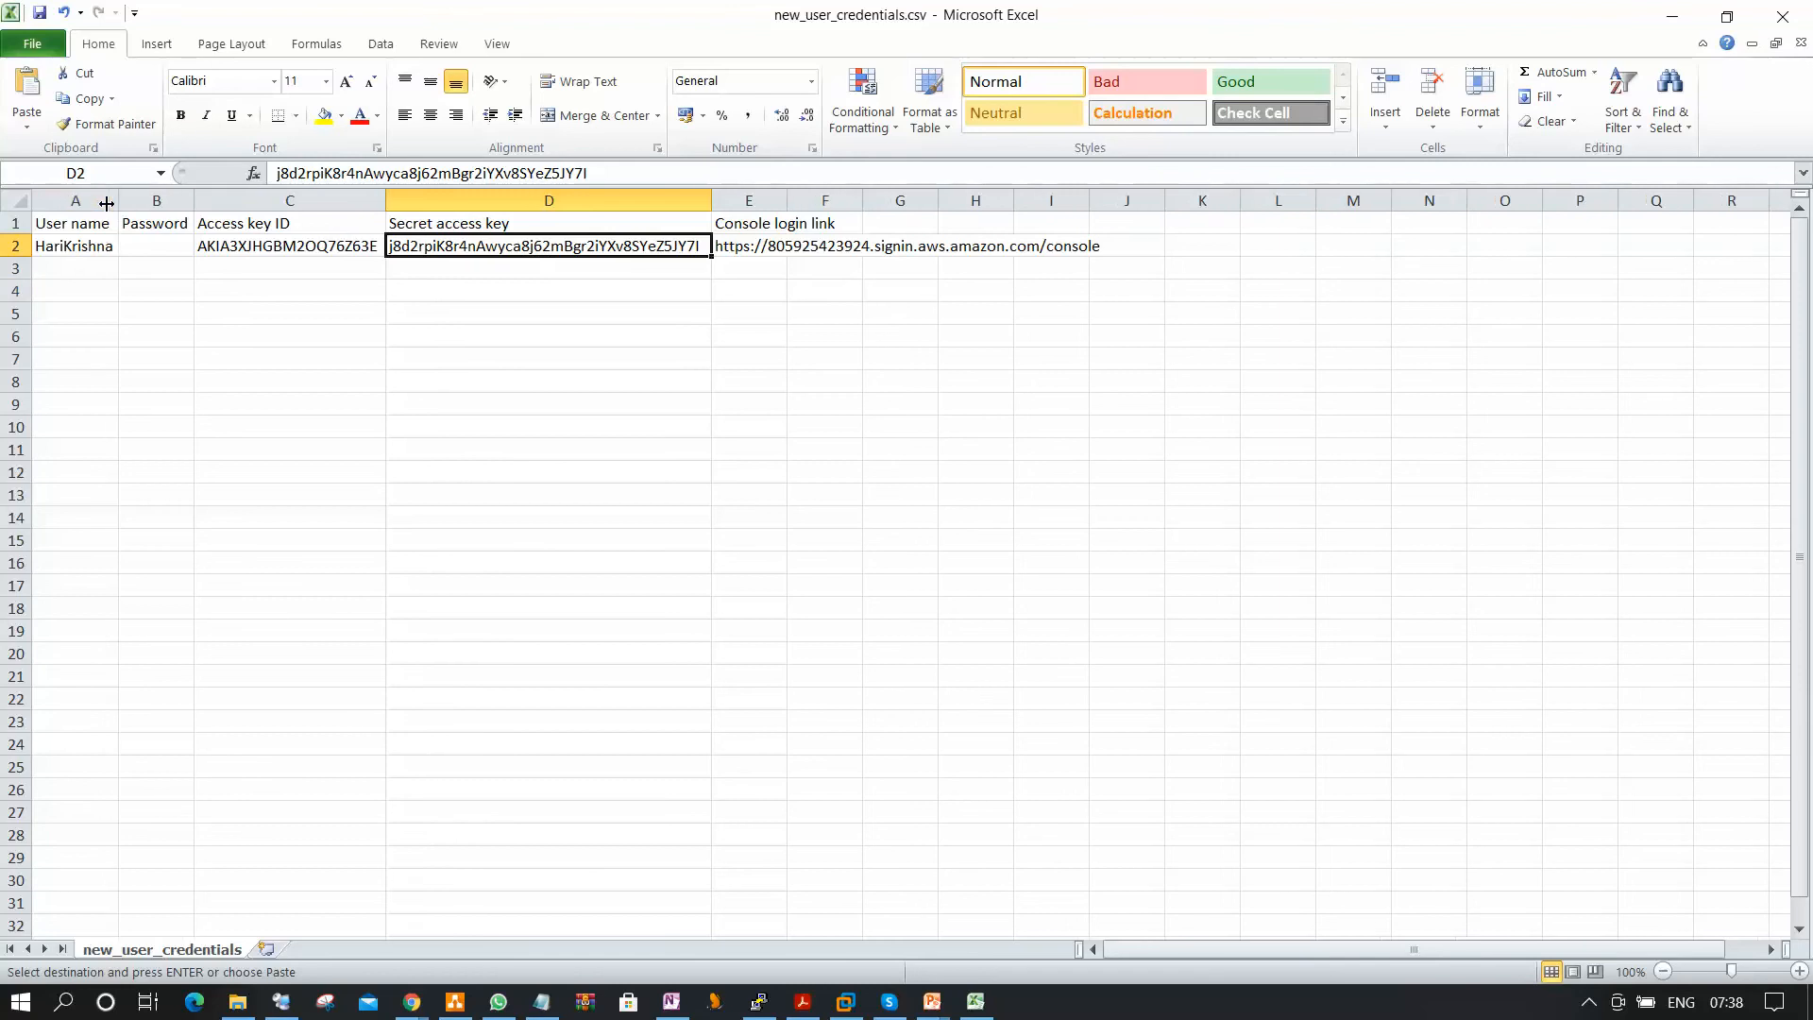
left_click(151, 236)
left_click_drag(193, 200, 312, 198)
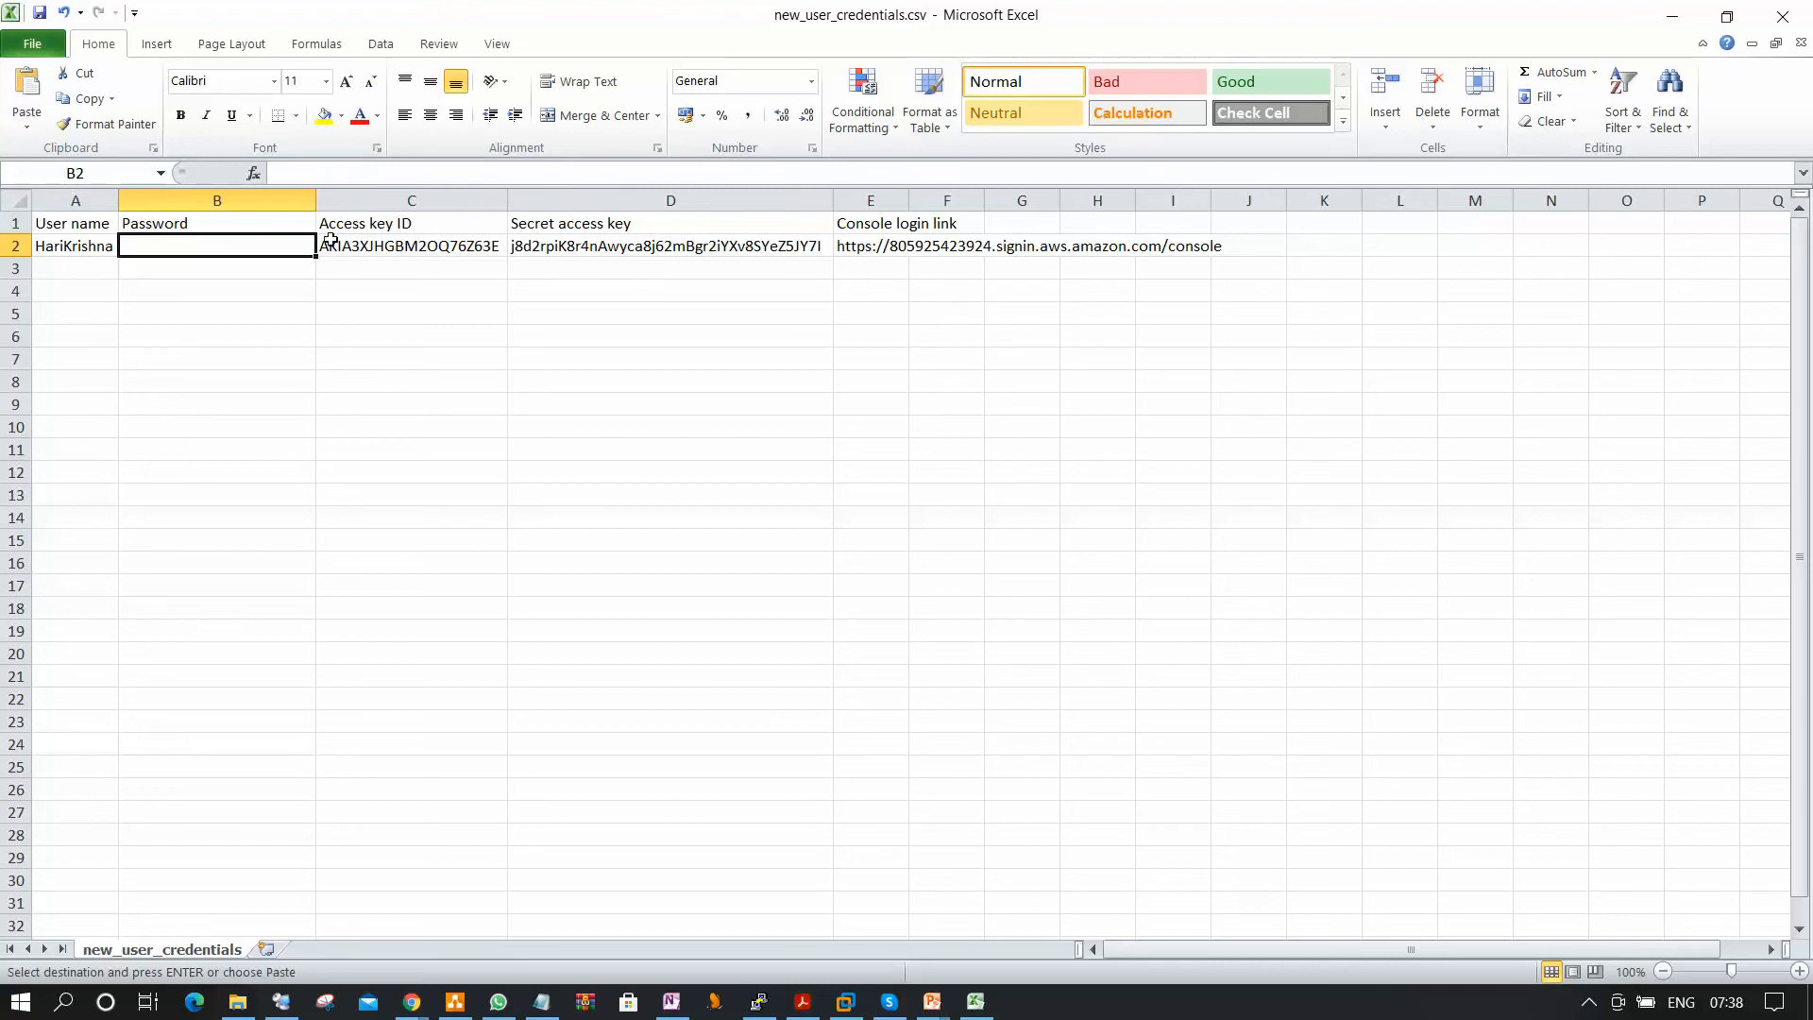
double_click(913, 201)
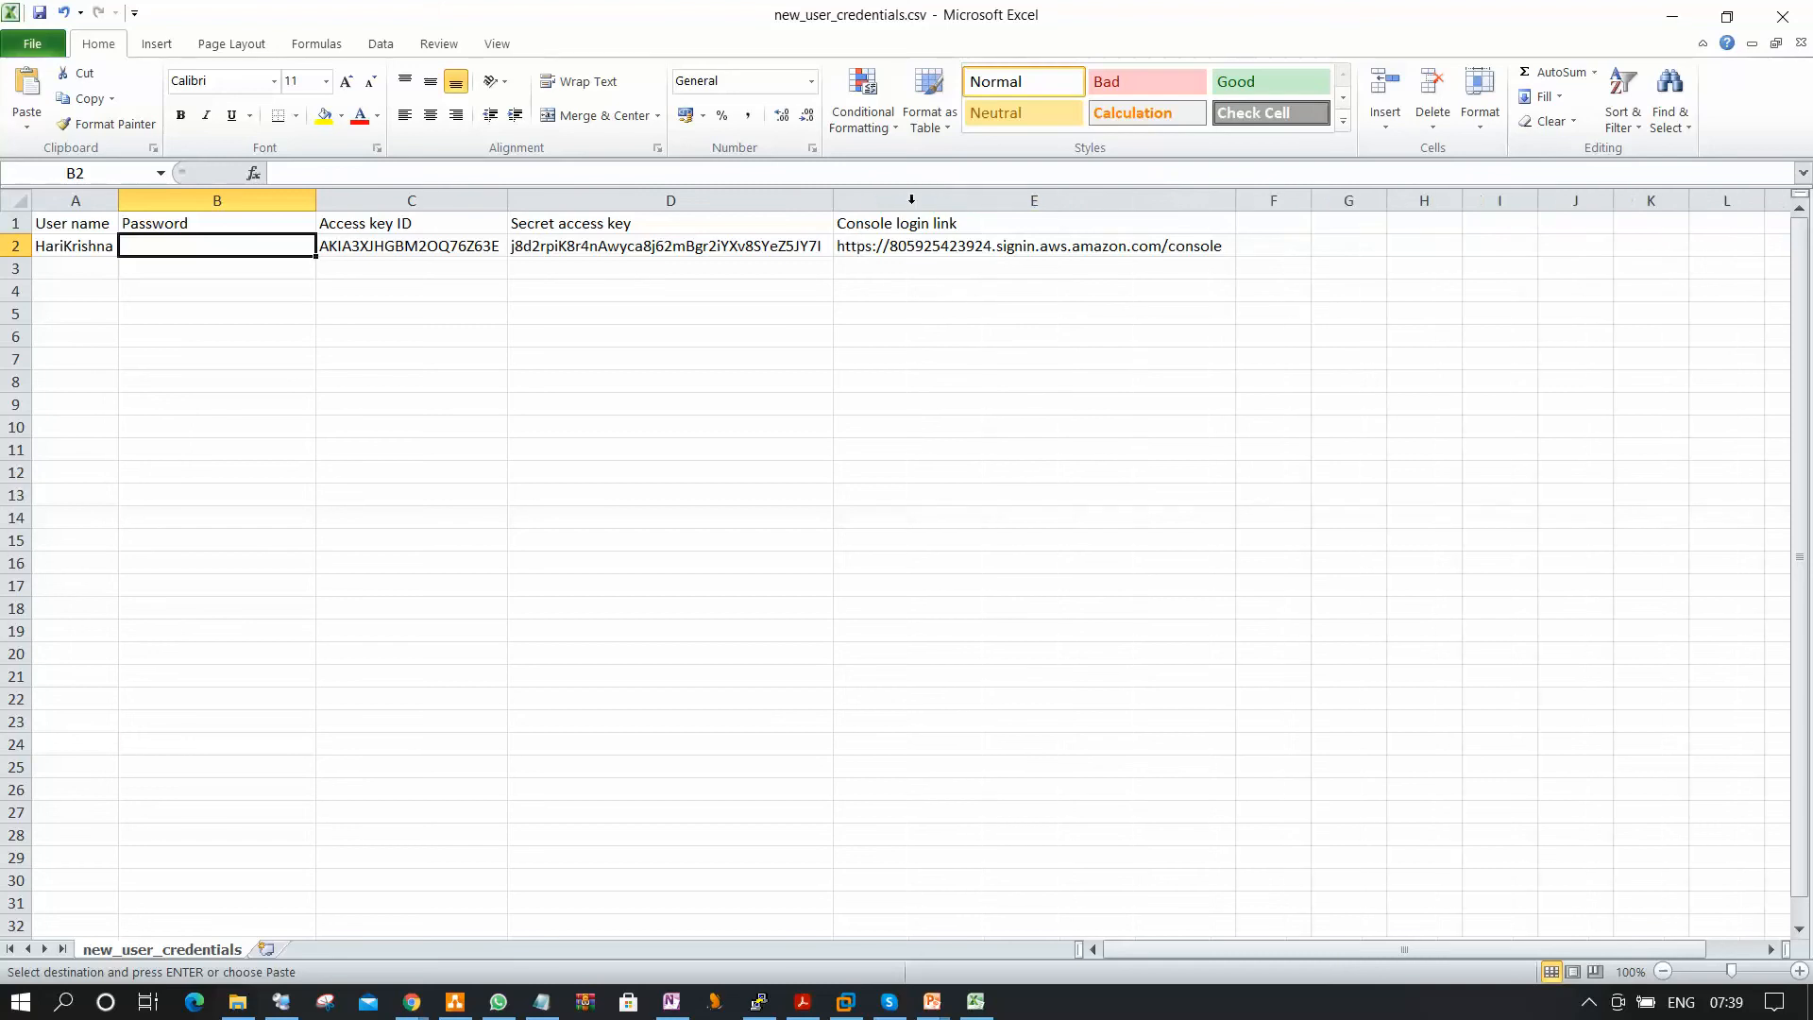
Copy the console login link from the credentials sheet and return to the AWS console.
left_click(880, 245)
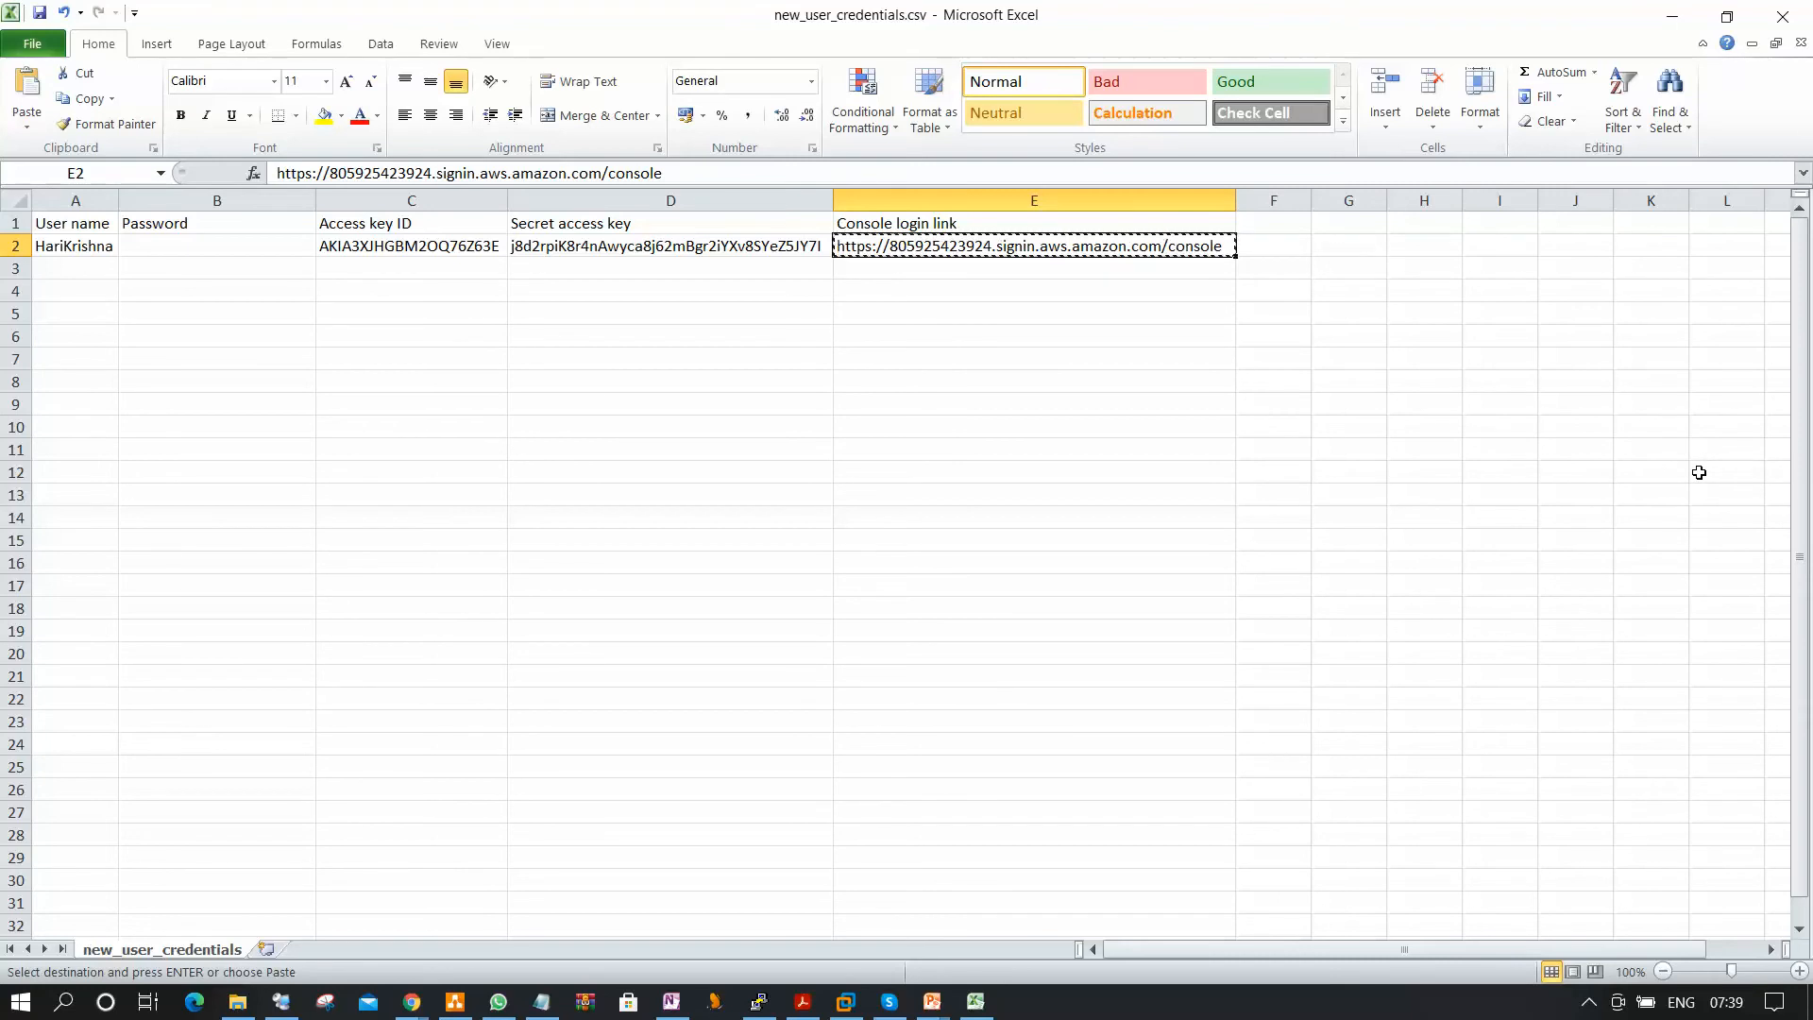
left_click(1672, 16)
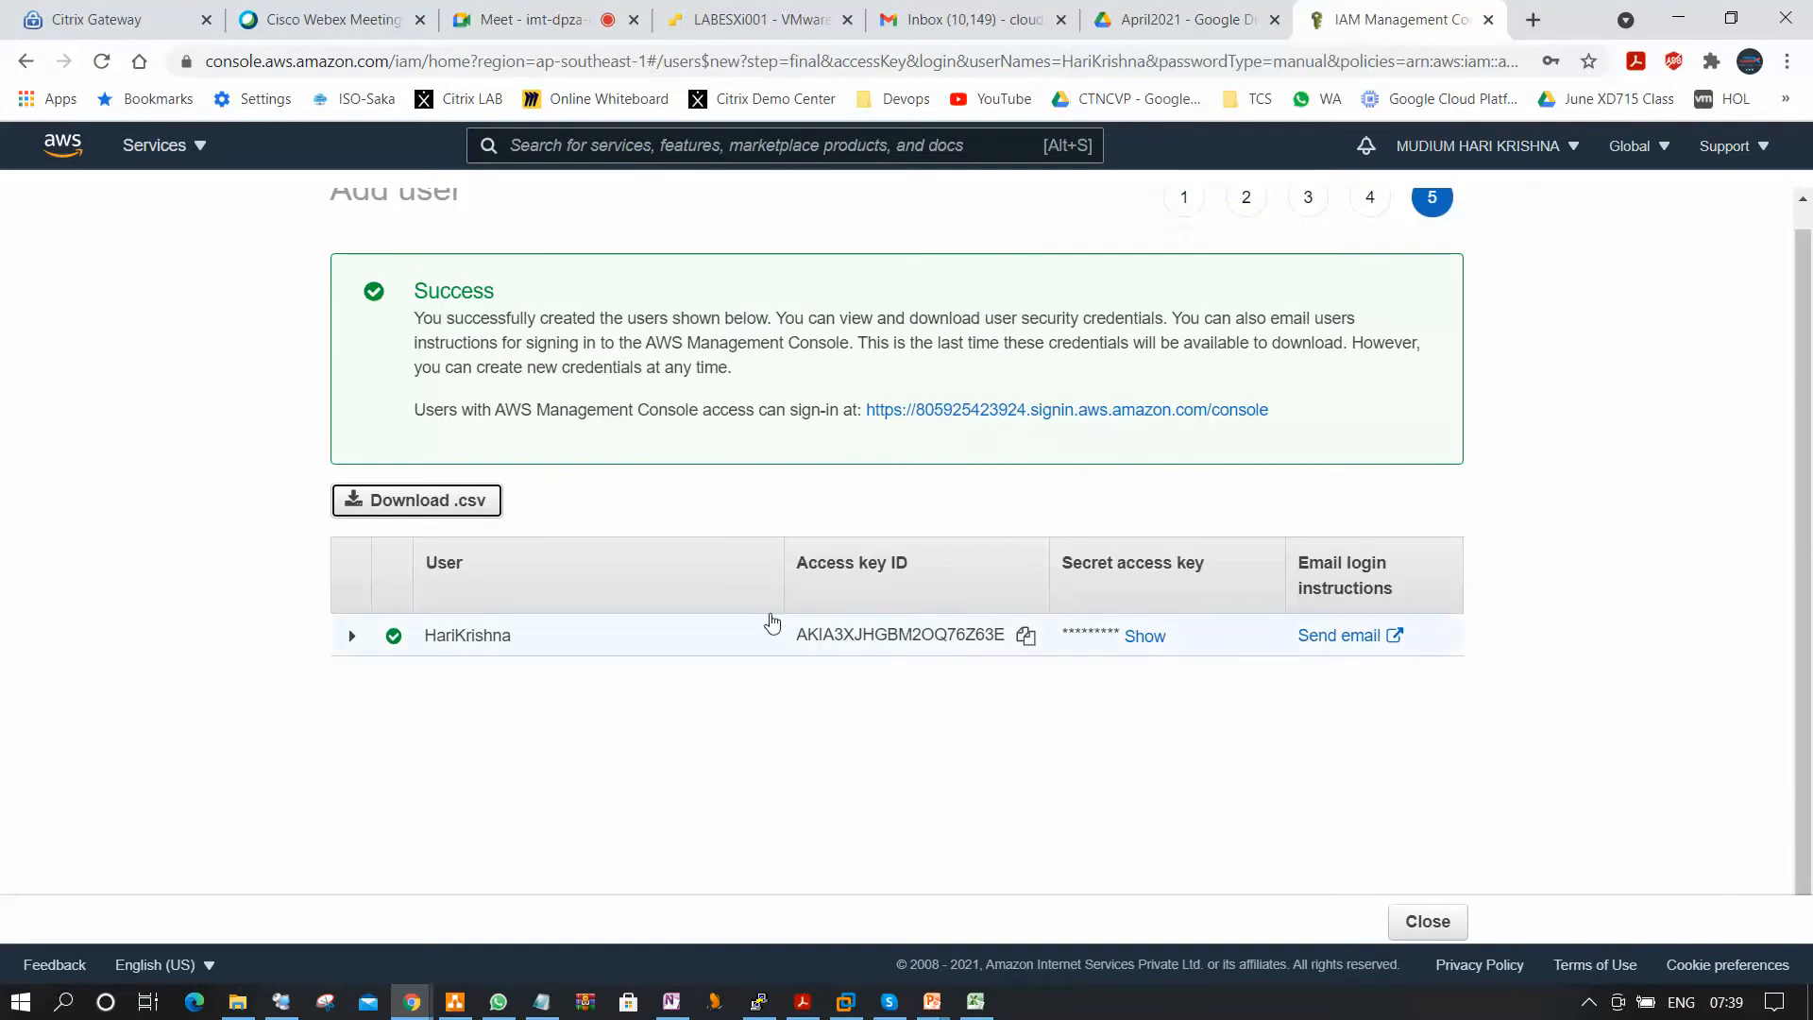
Reveal the new user's secret access key and look up the account ID in the account details.
double_click(1144, 638)
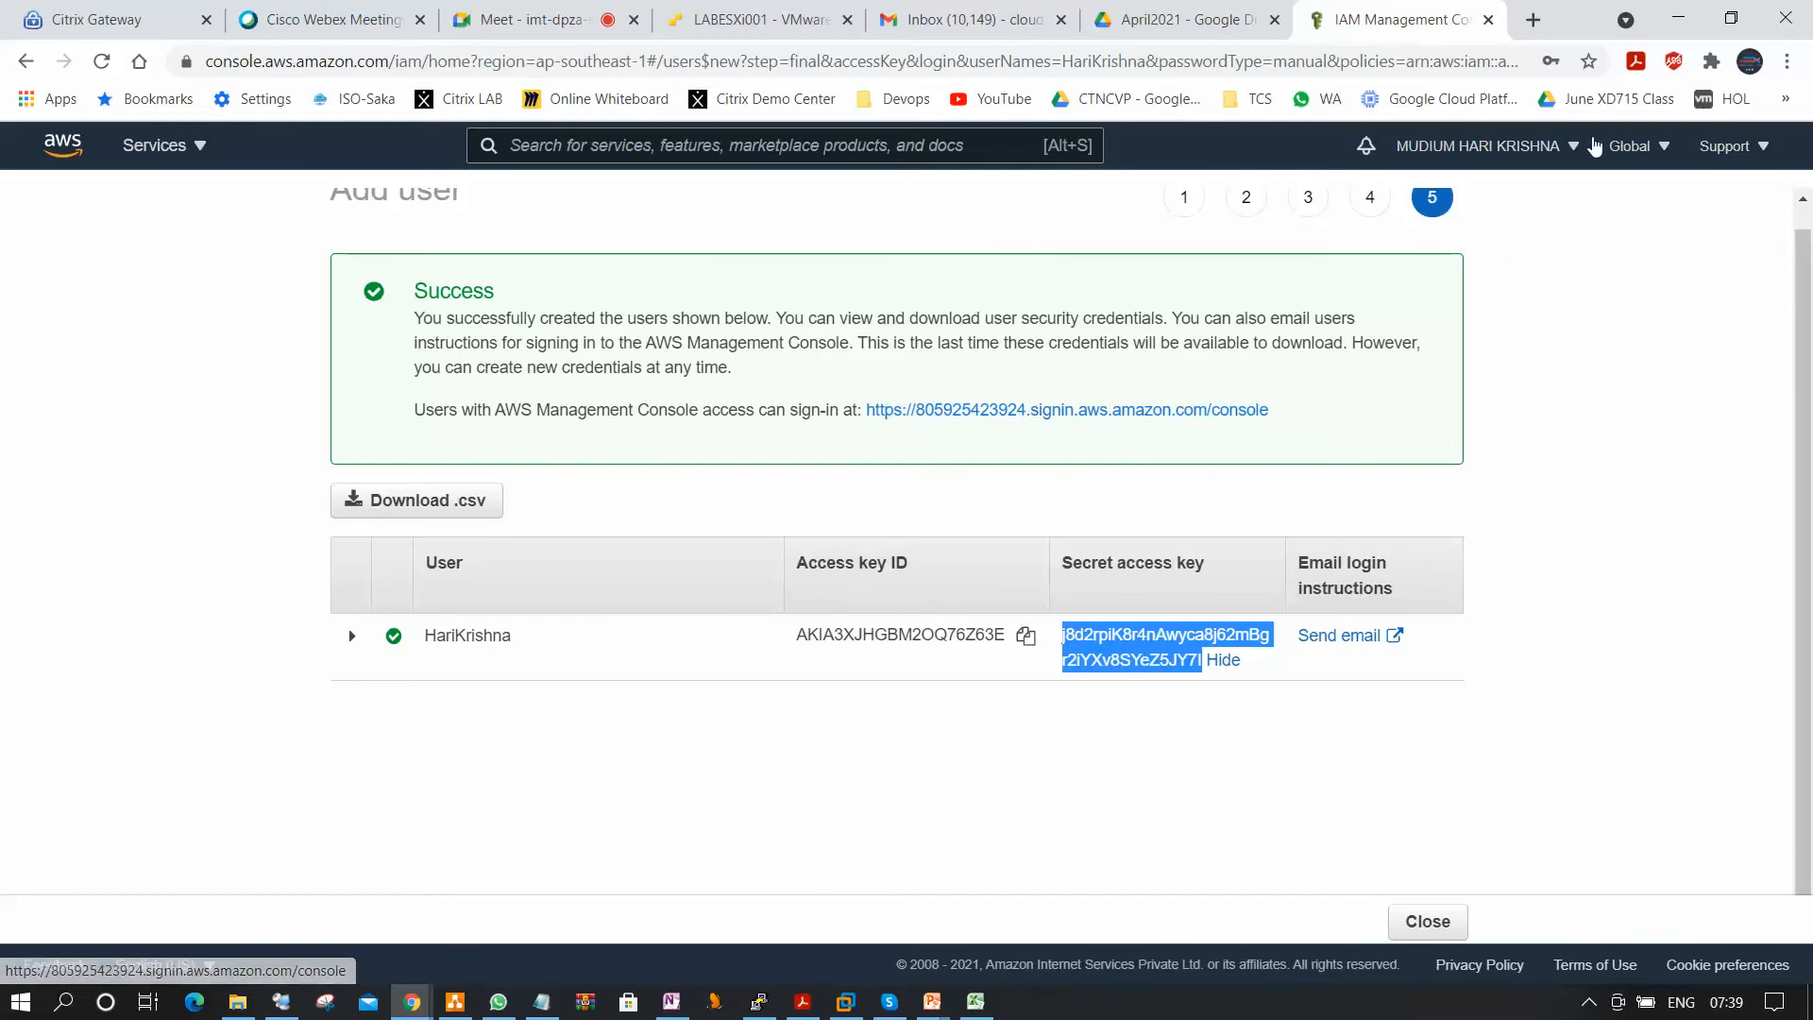
left_click(1575, 149)
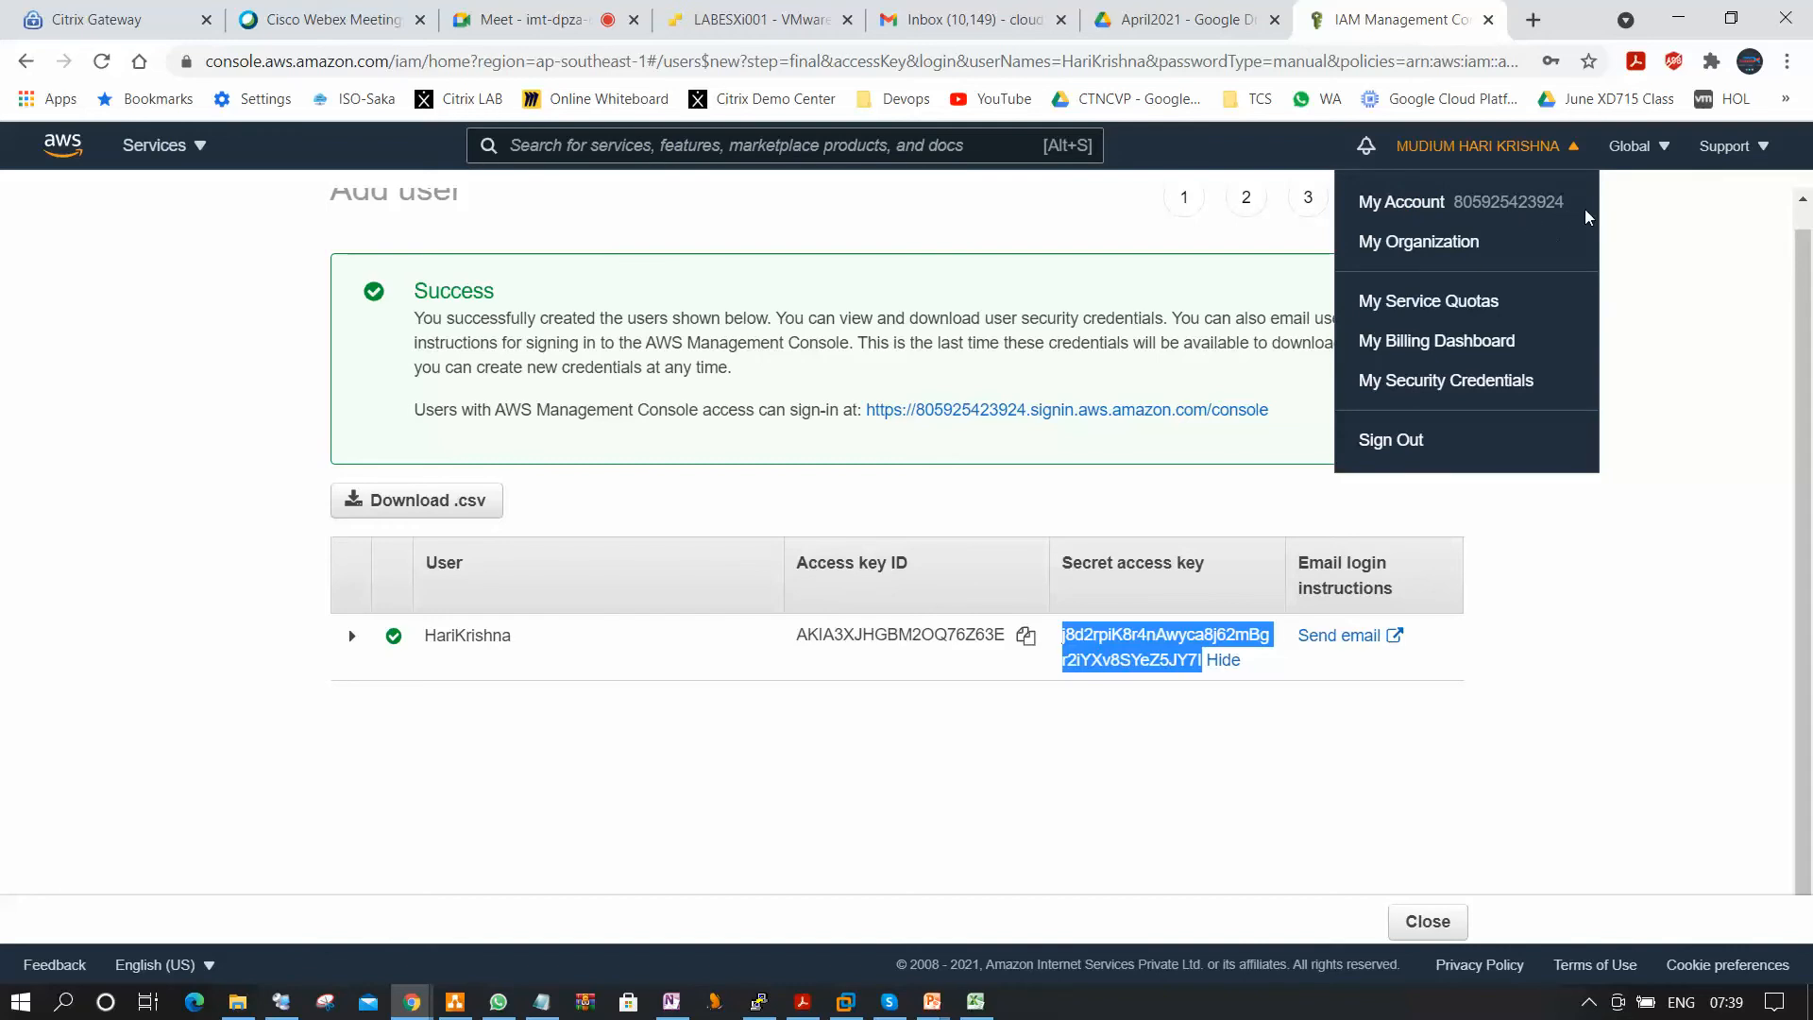
left_click(1698, 523)
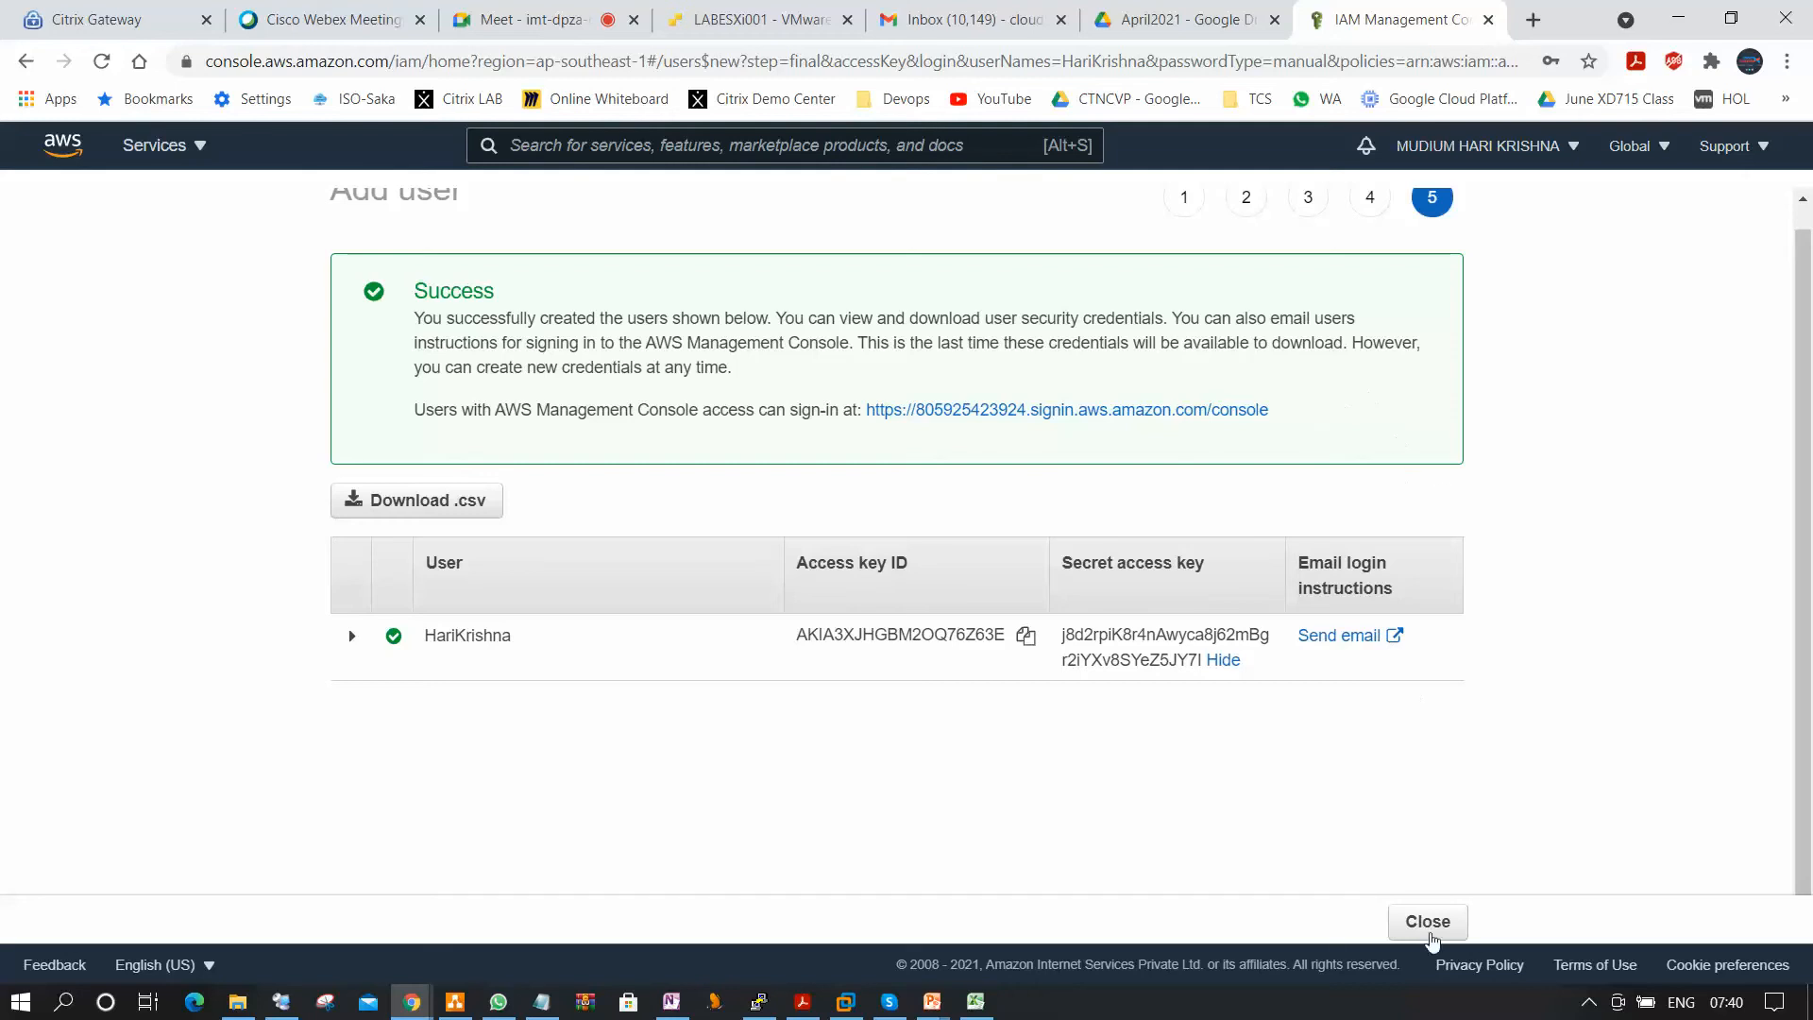
Close the Add user wizard and return to the IAM users list.
left_click(1427, 922)
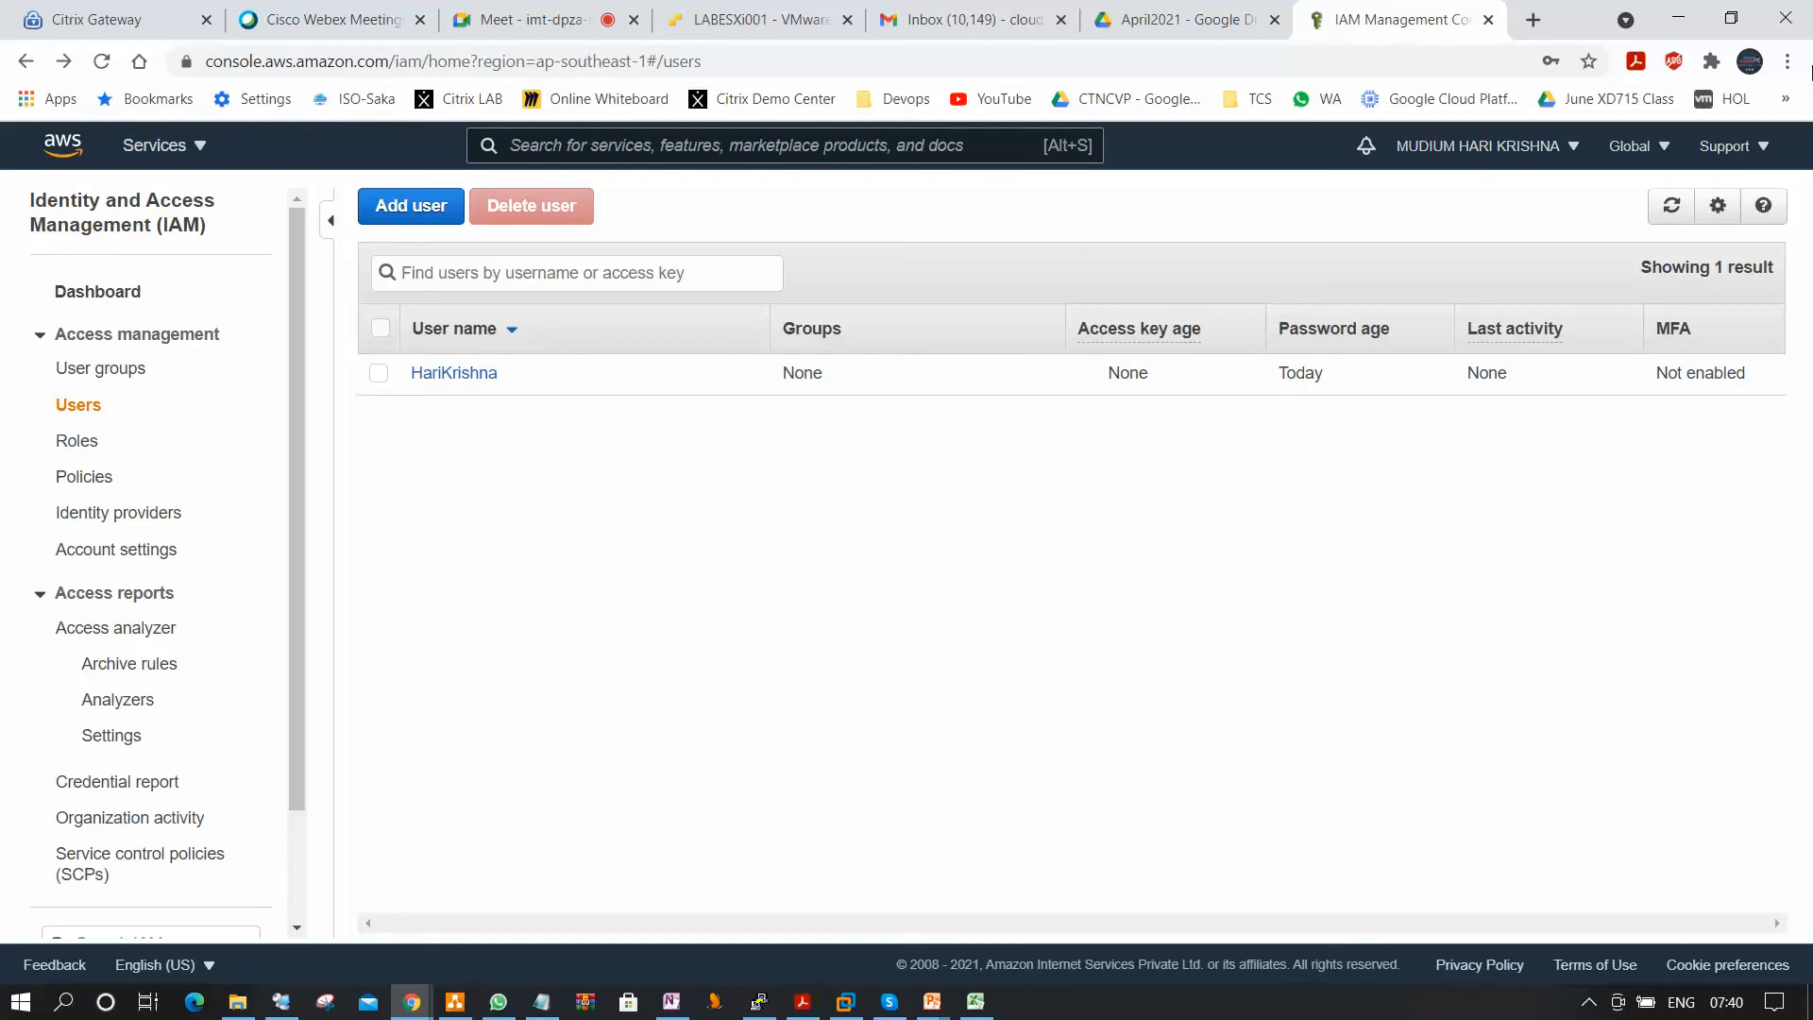
left_click(1788, 61)
left_click(466, 858)
Switch to a maximized Microsoft Edge window and open the copied console login link without restoring old pages.
left_click(195, 1003)
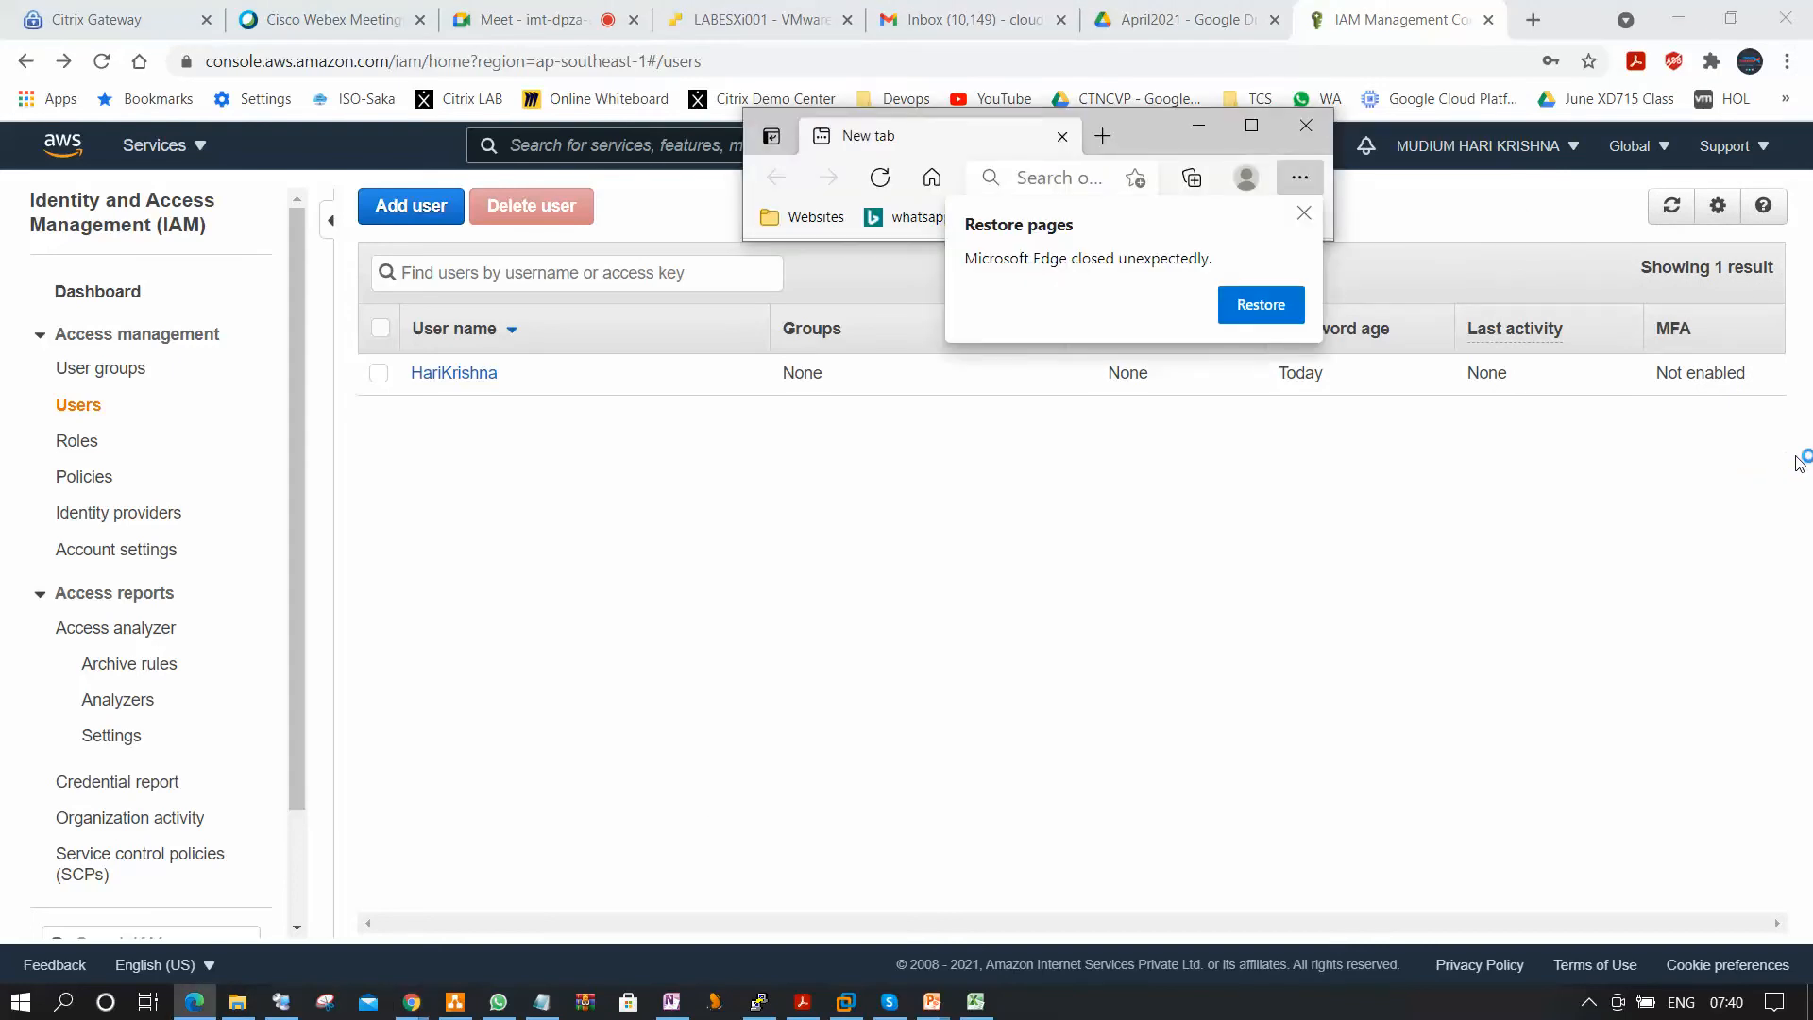
left_click(1304, 214)
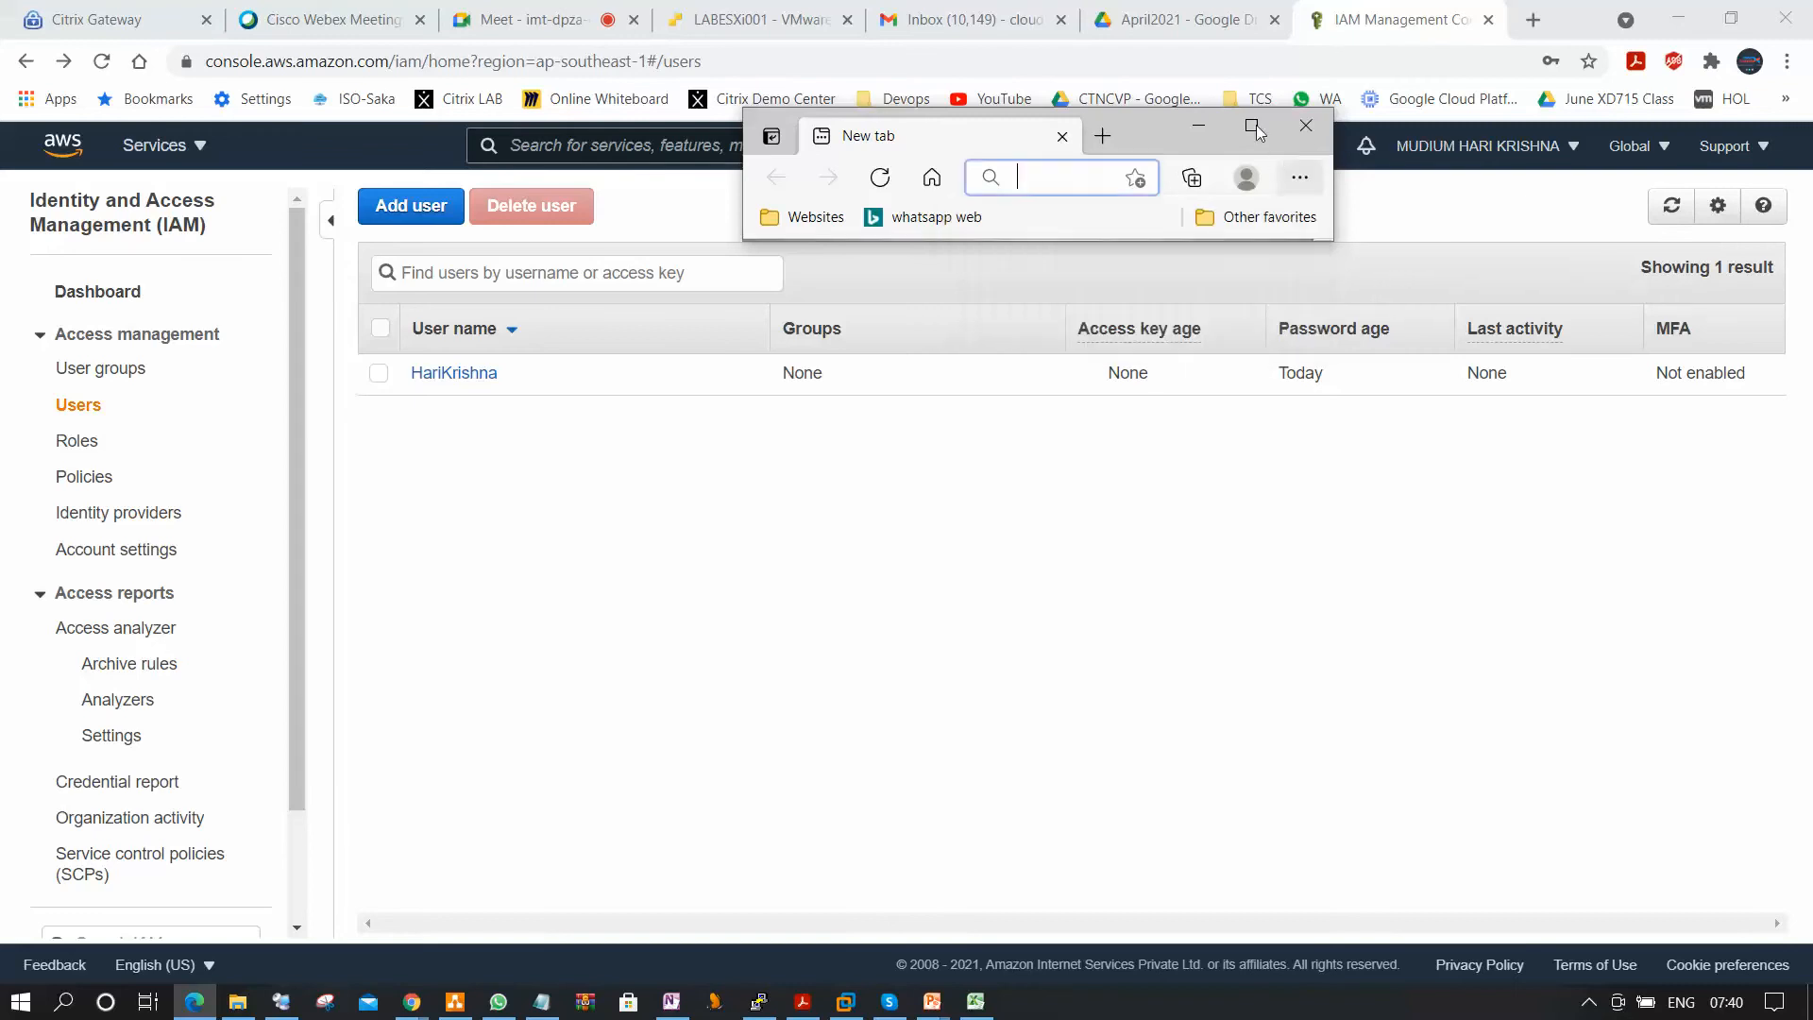
left_click(1251, 125)
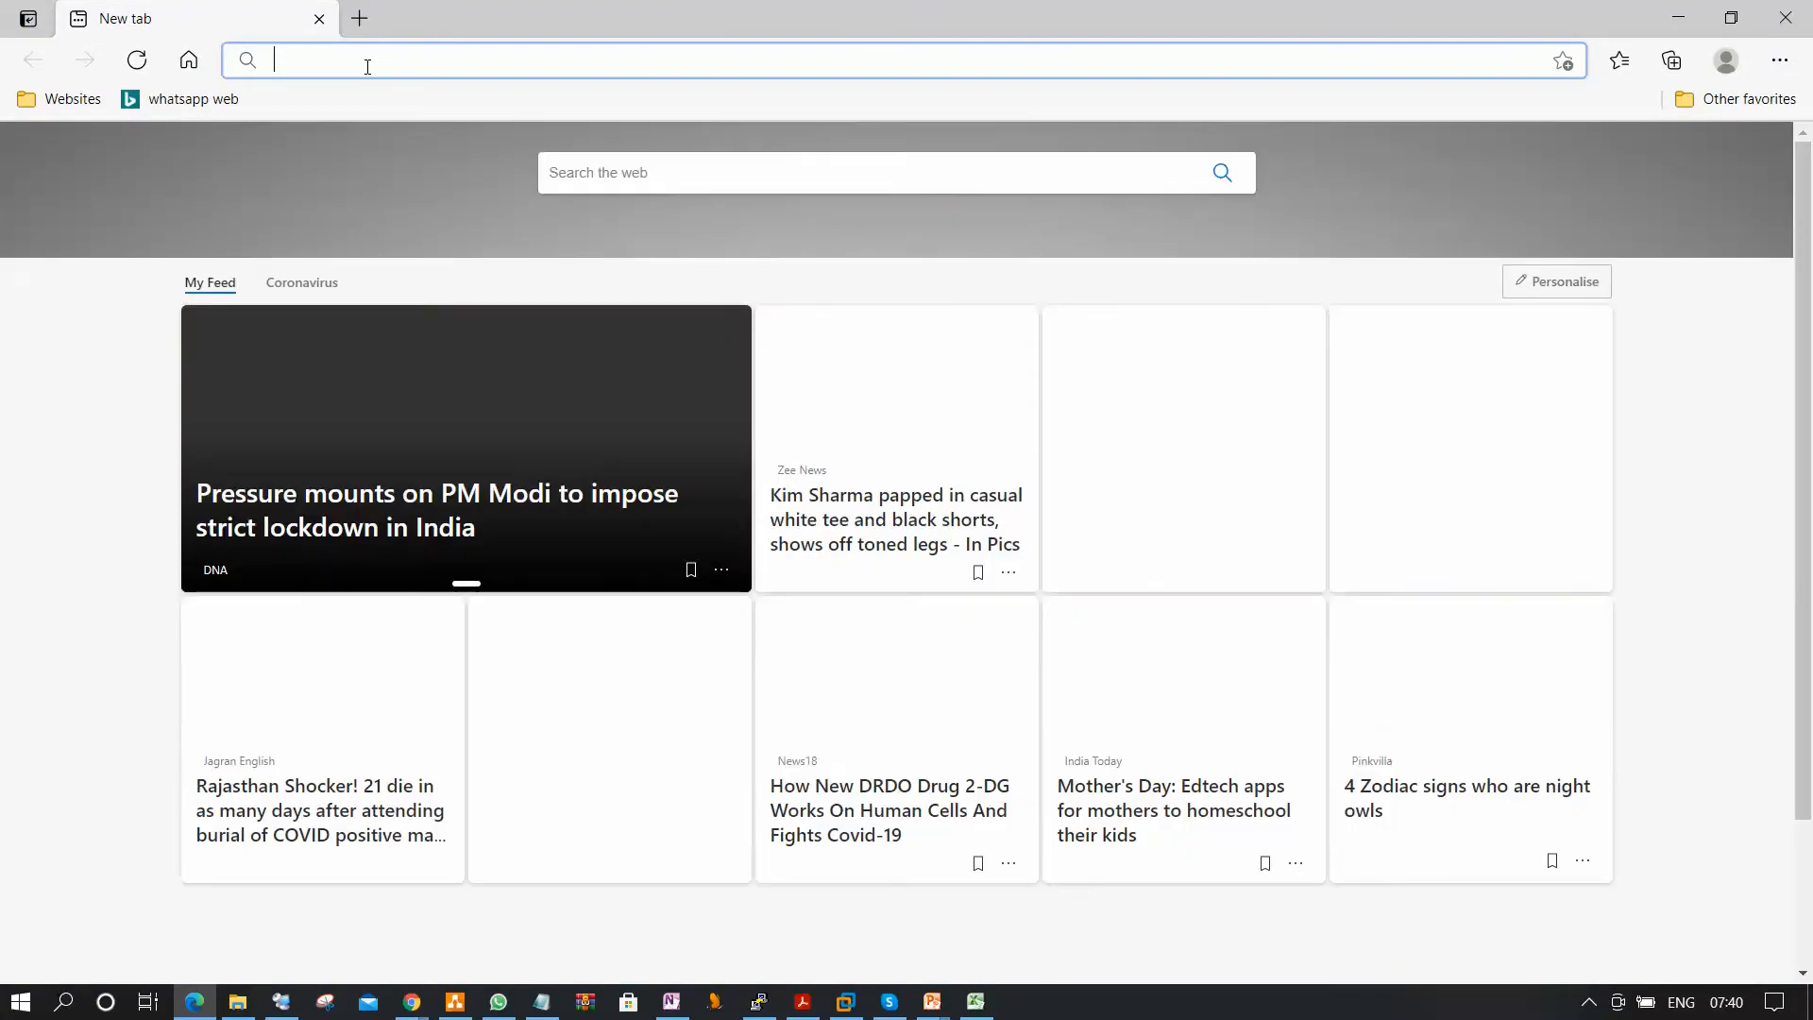
type("https://805925423924.signin.aws.amazon.com/console")
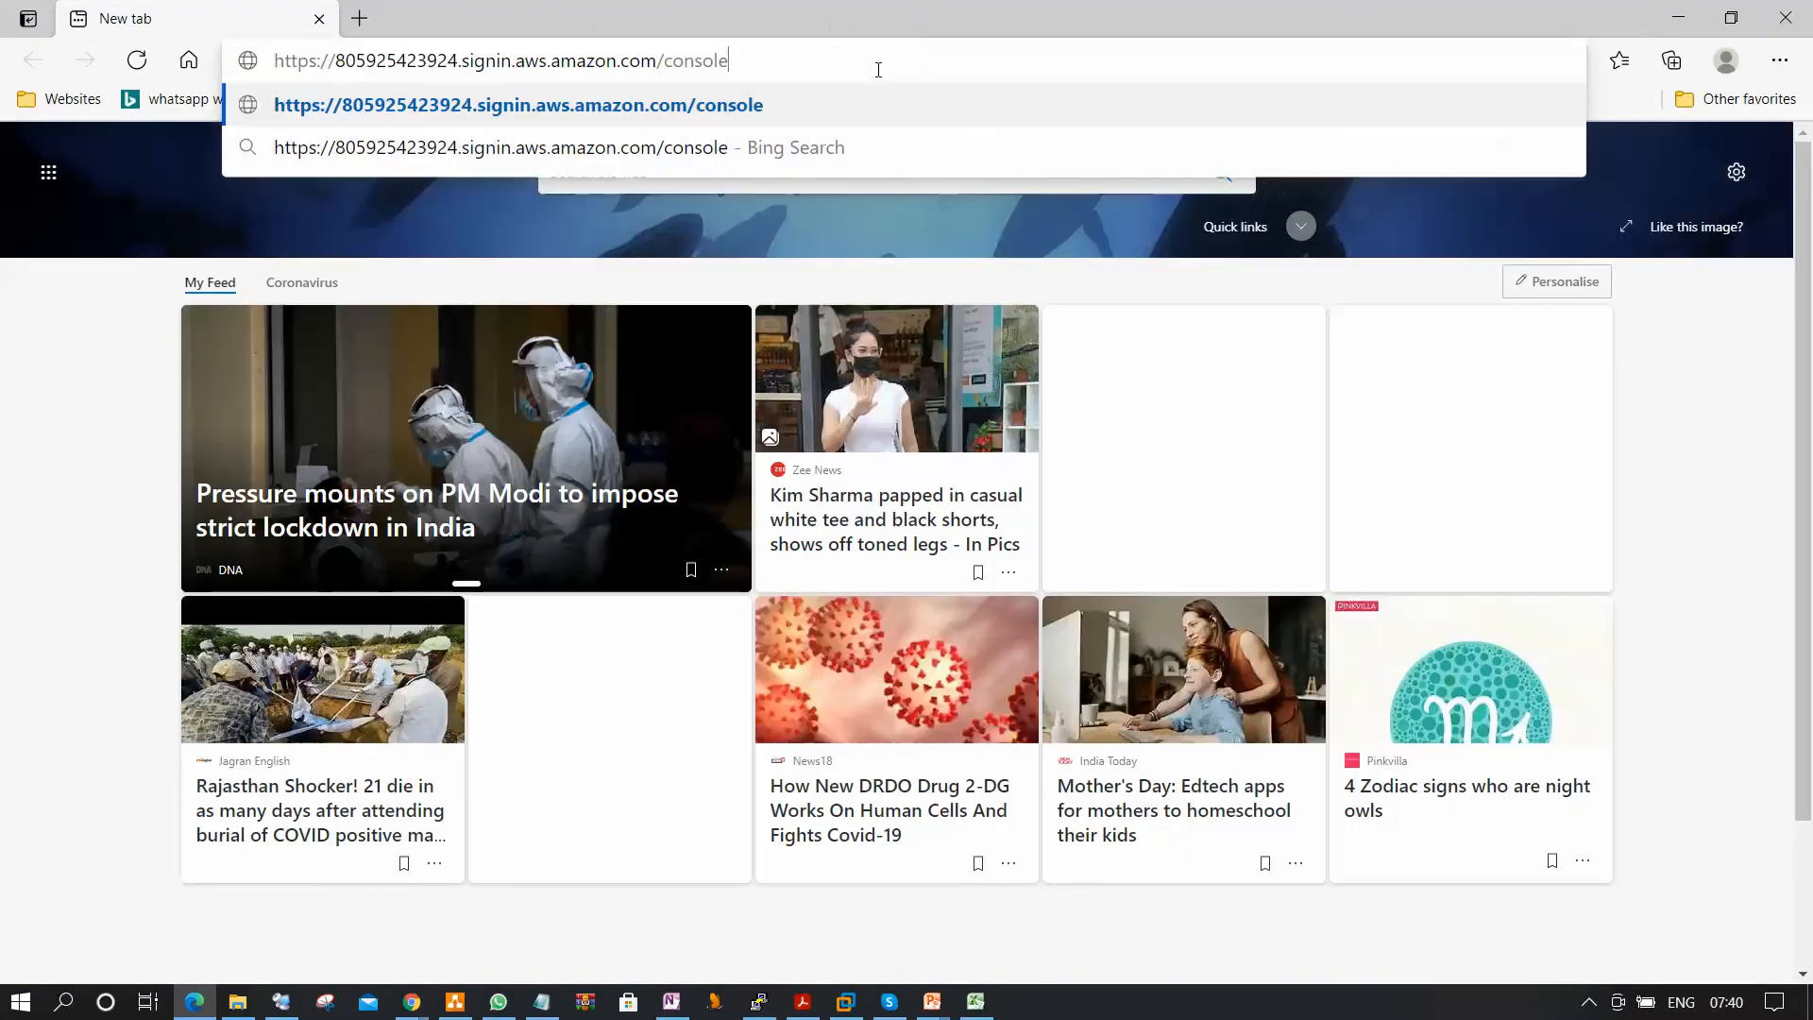
key("Return")
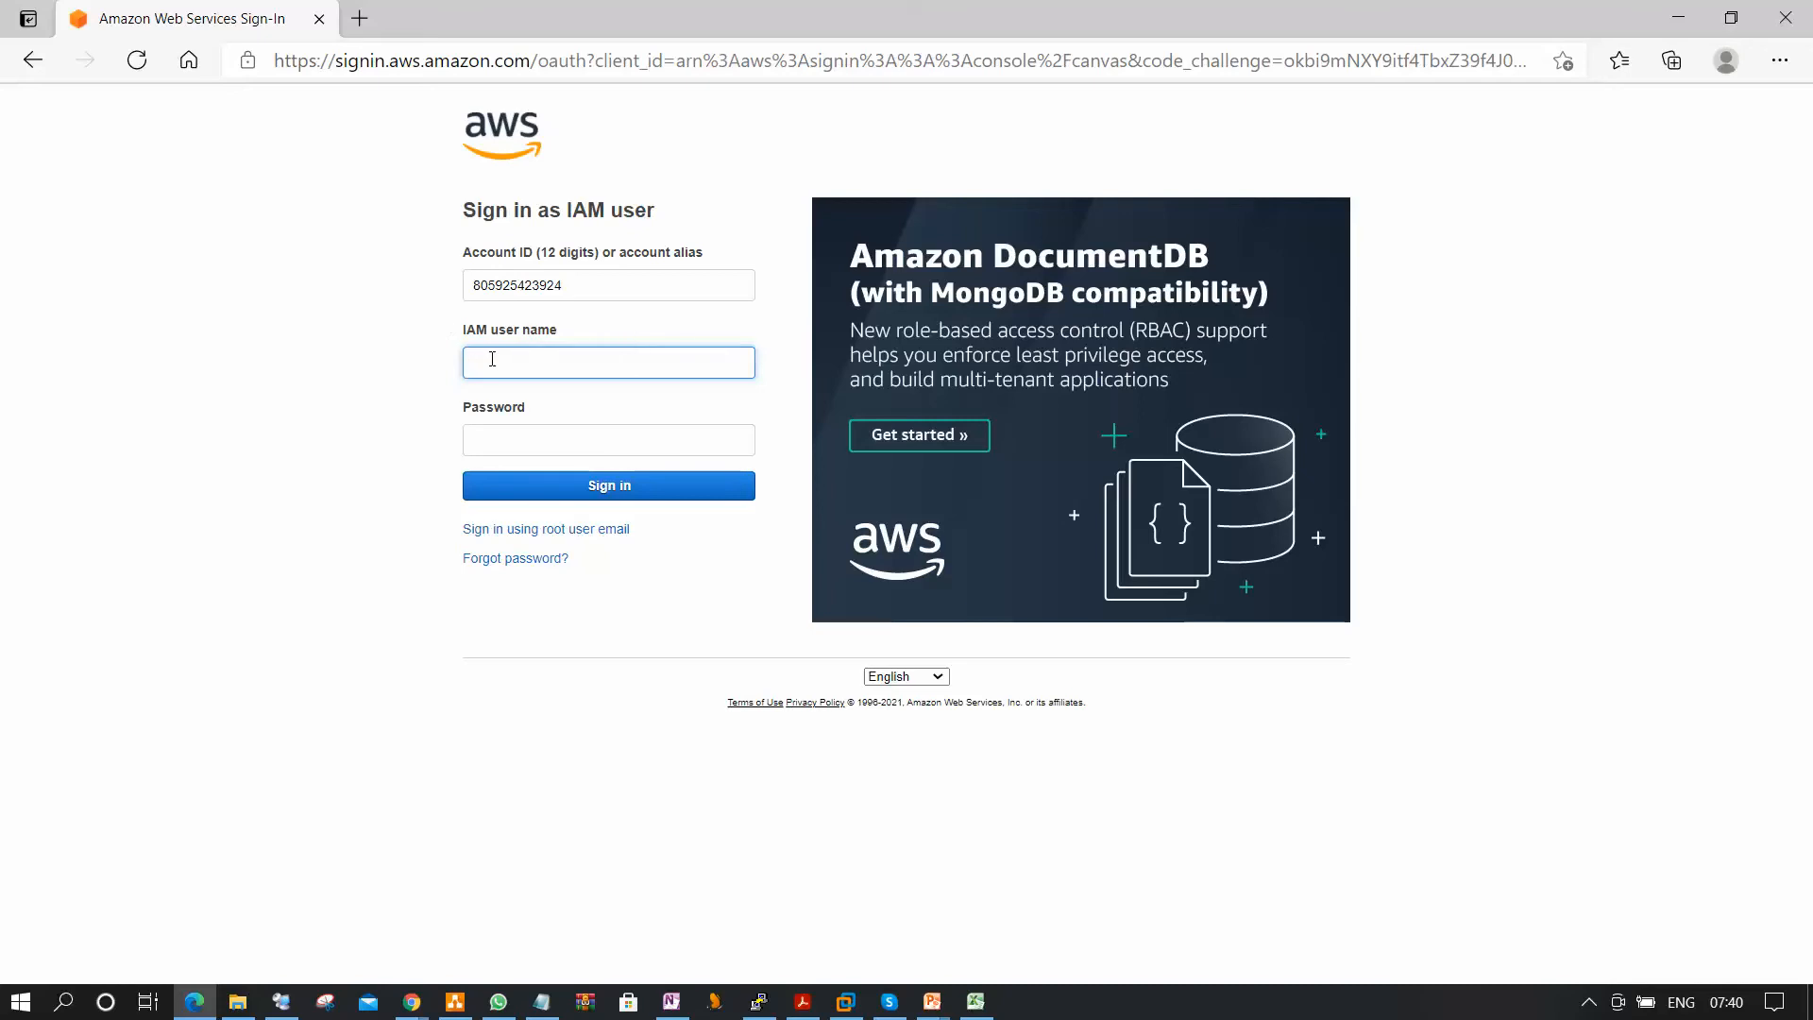
Sign in as the new IAM user by entering the IAM user name and the account password.
left_click_drag(573, 281, 453, 283)
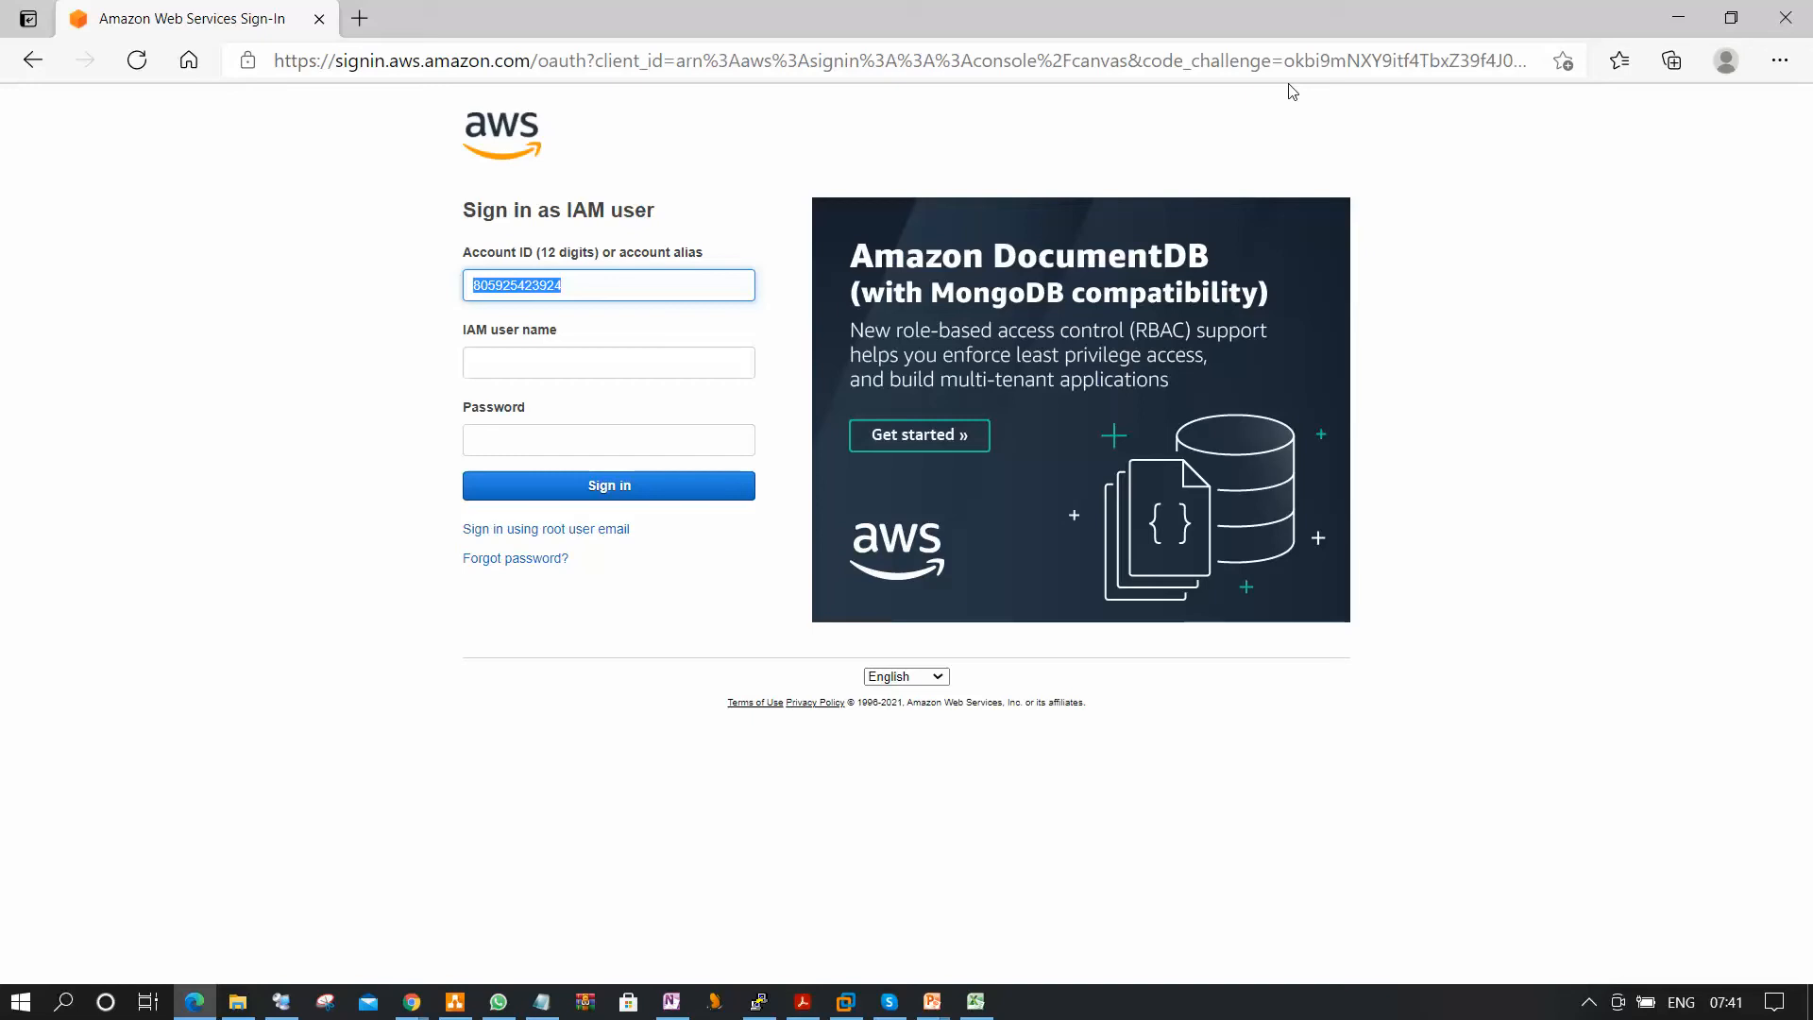
left_click(542, 362)
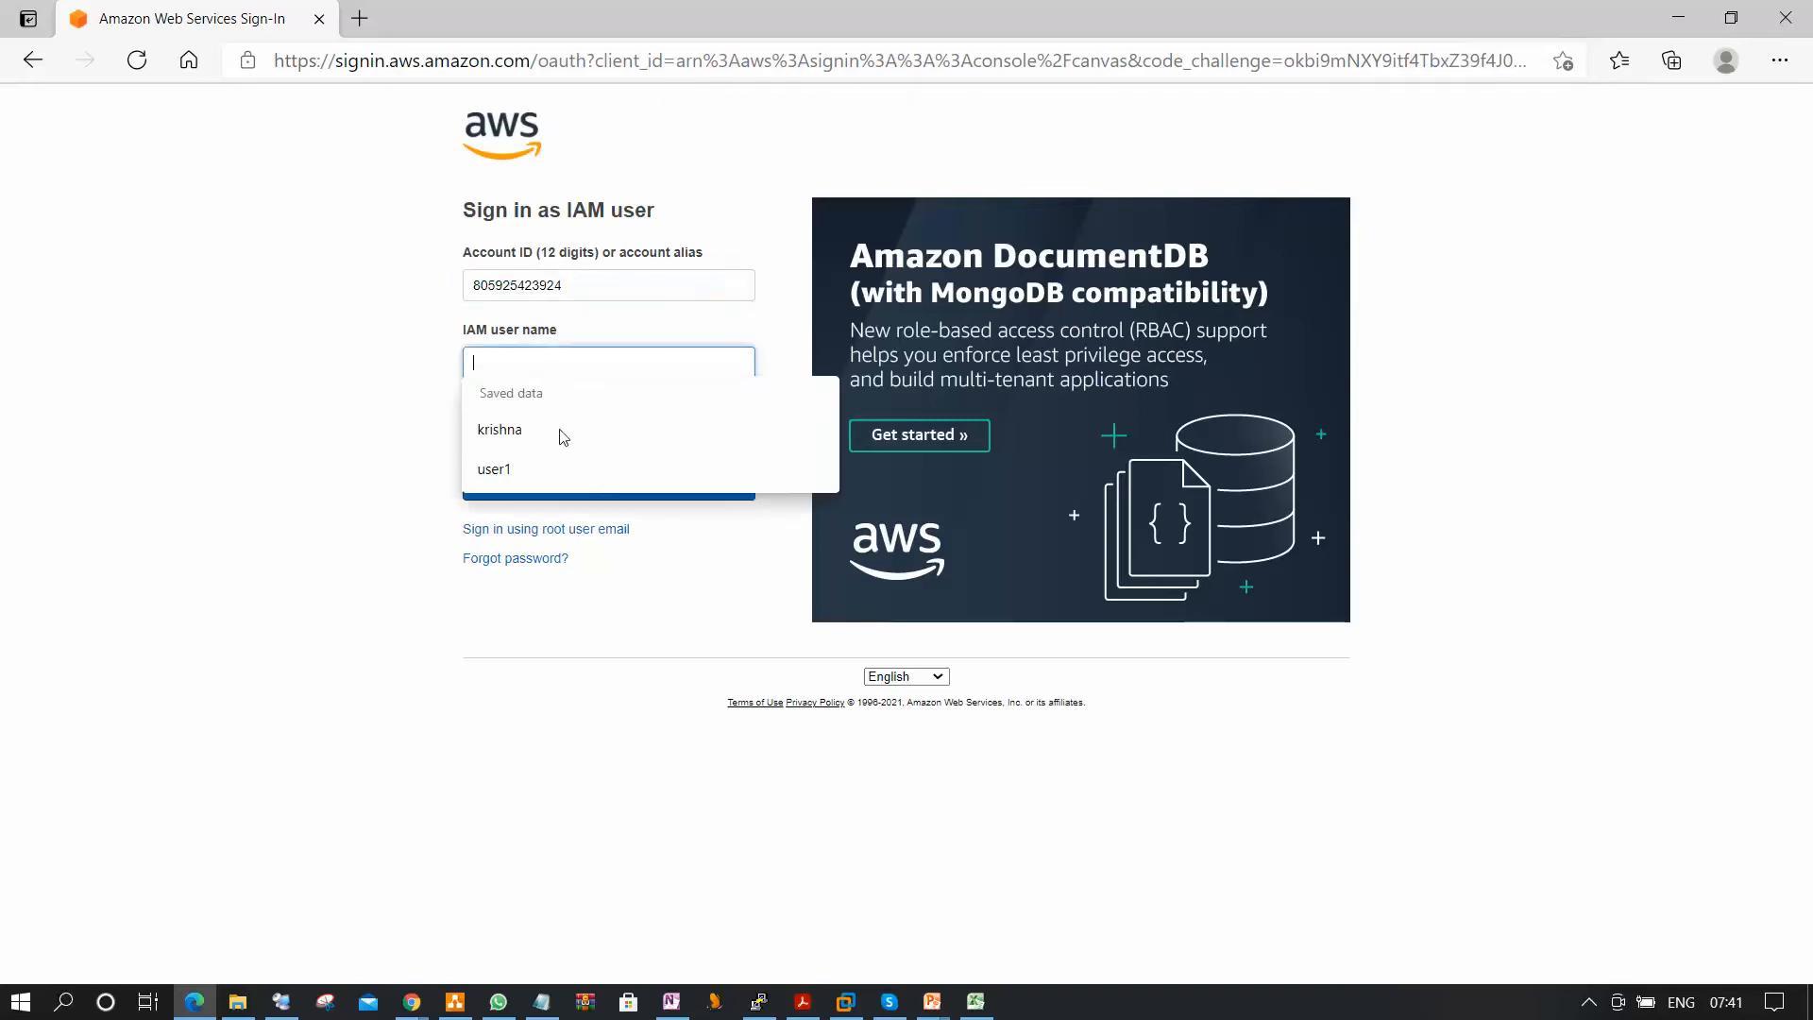
left_click(419, 296)
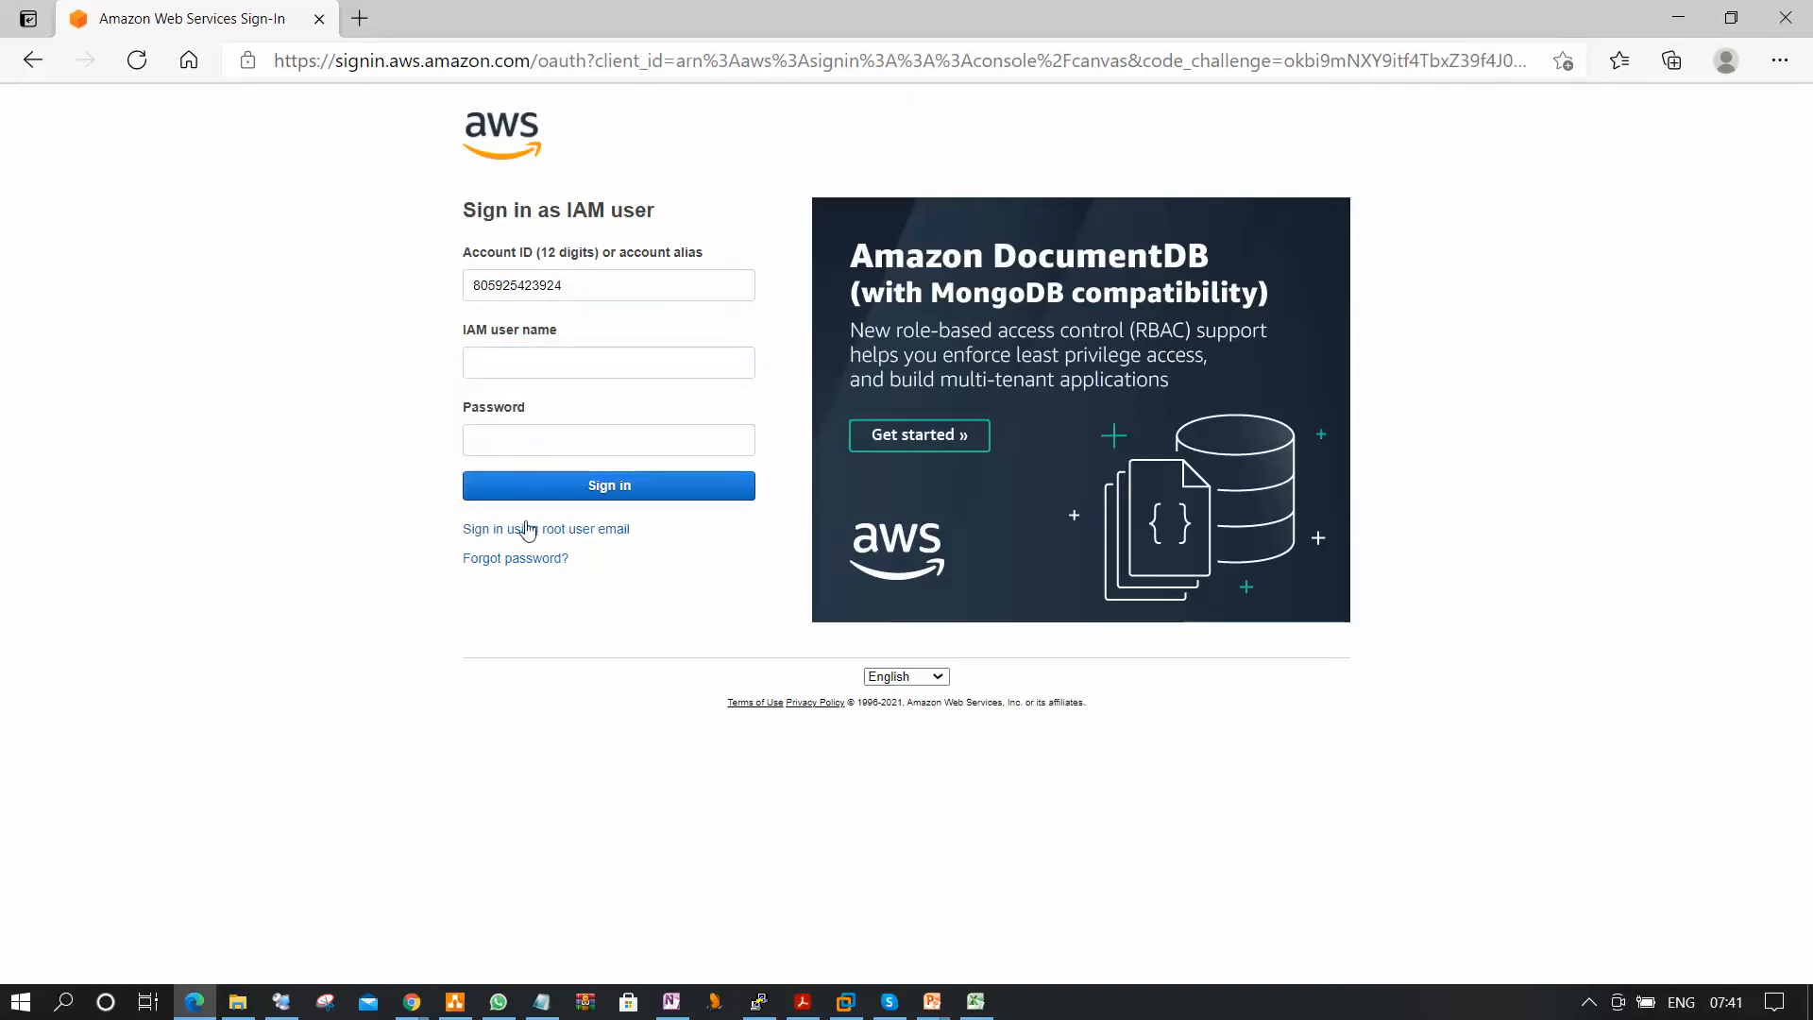
left_click(543, 366)
type("har")
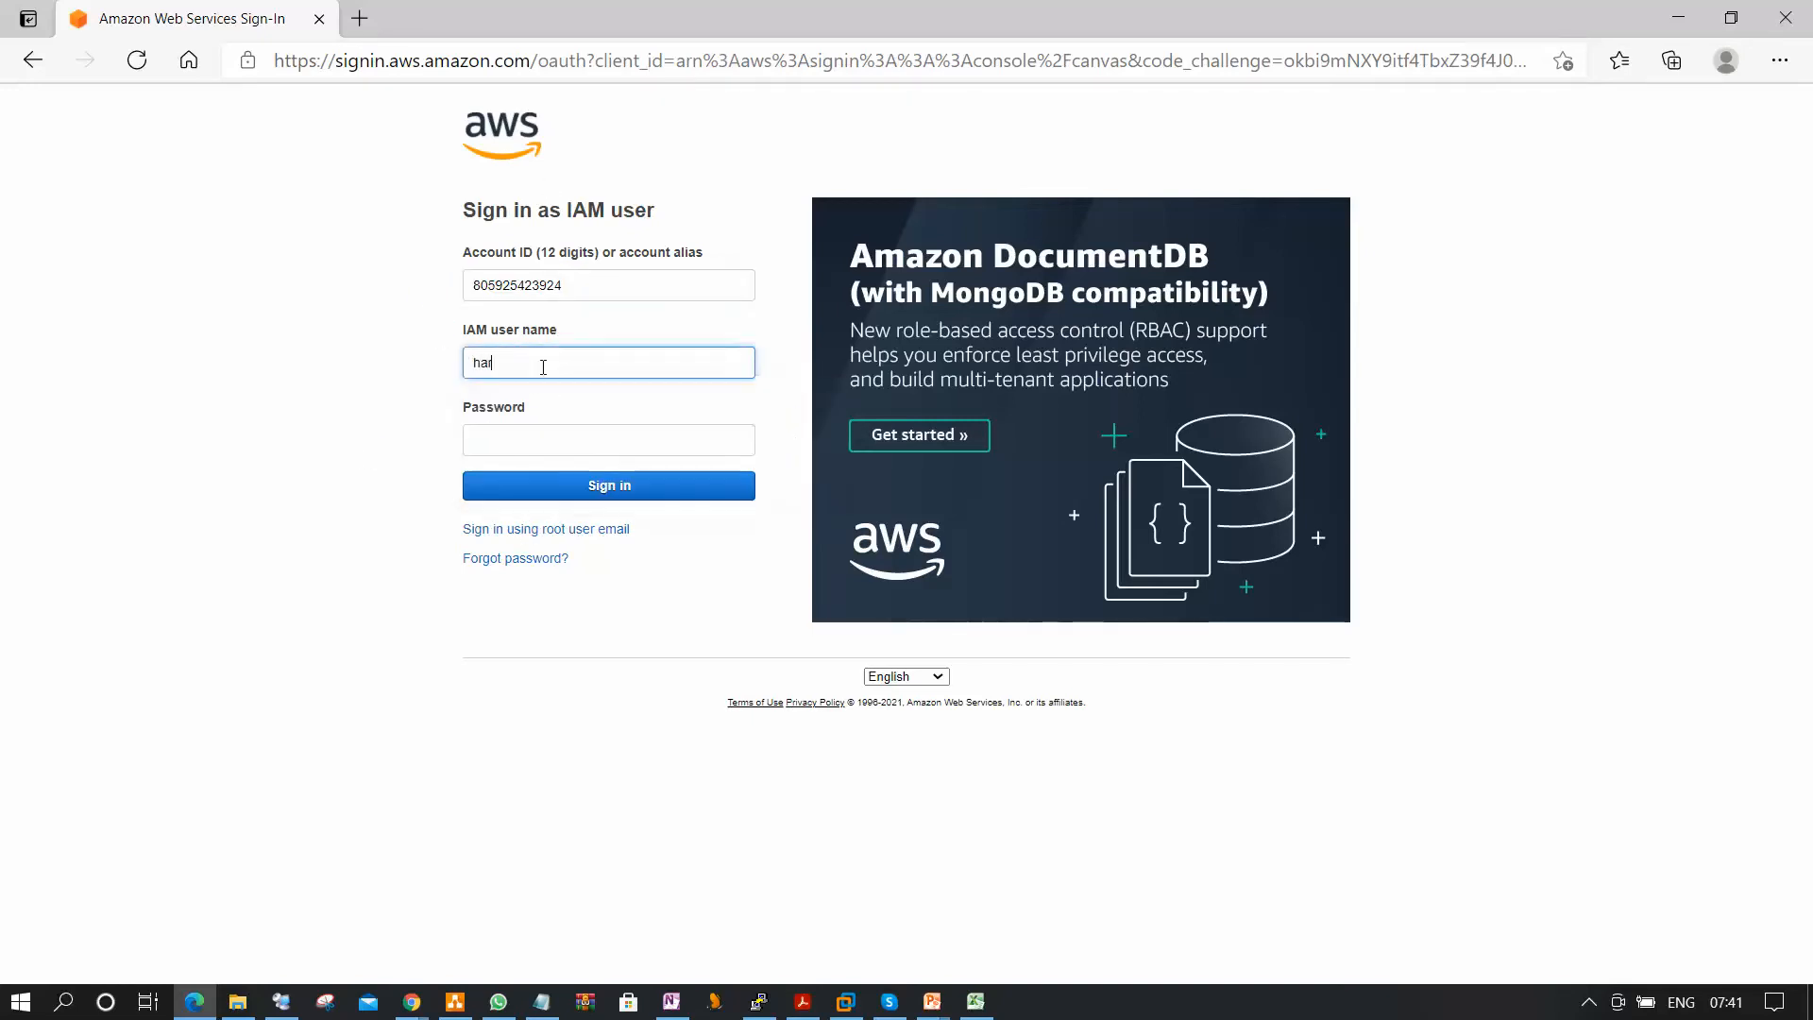
type("ikrishna")
key("Tab")
type("****")
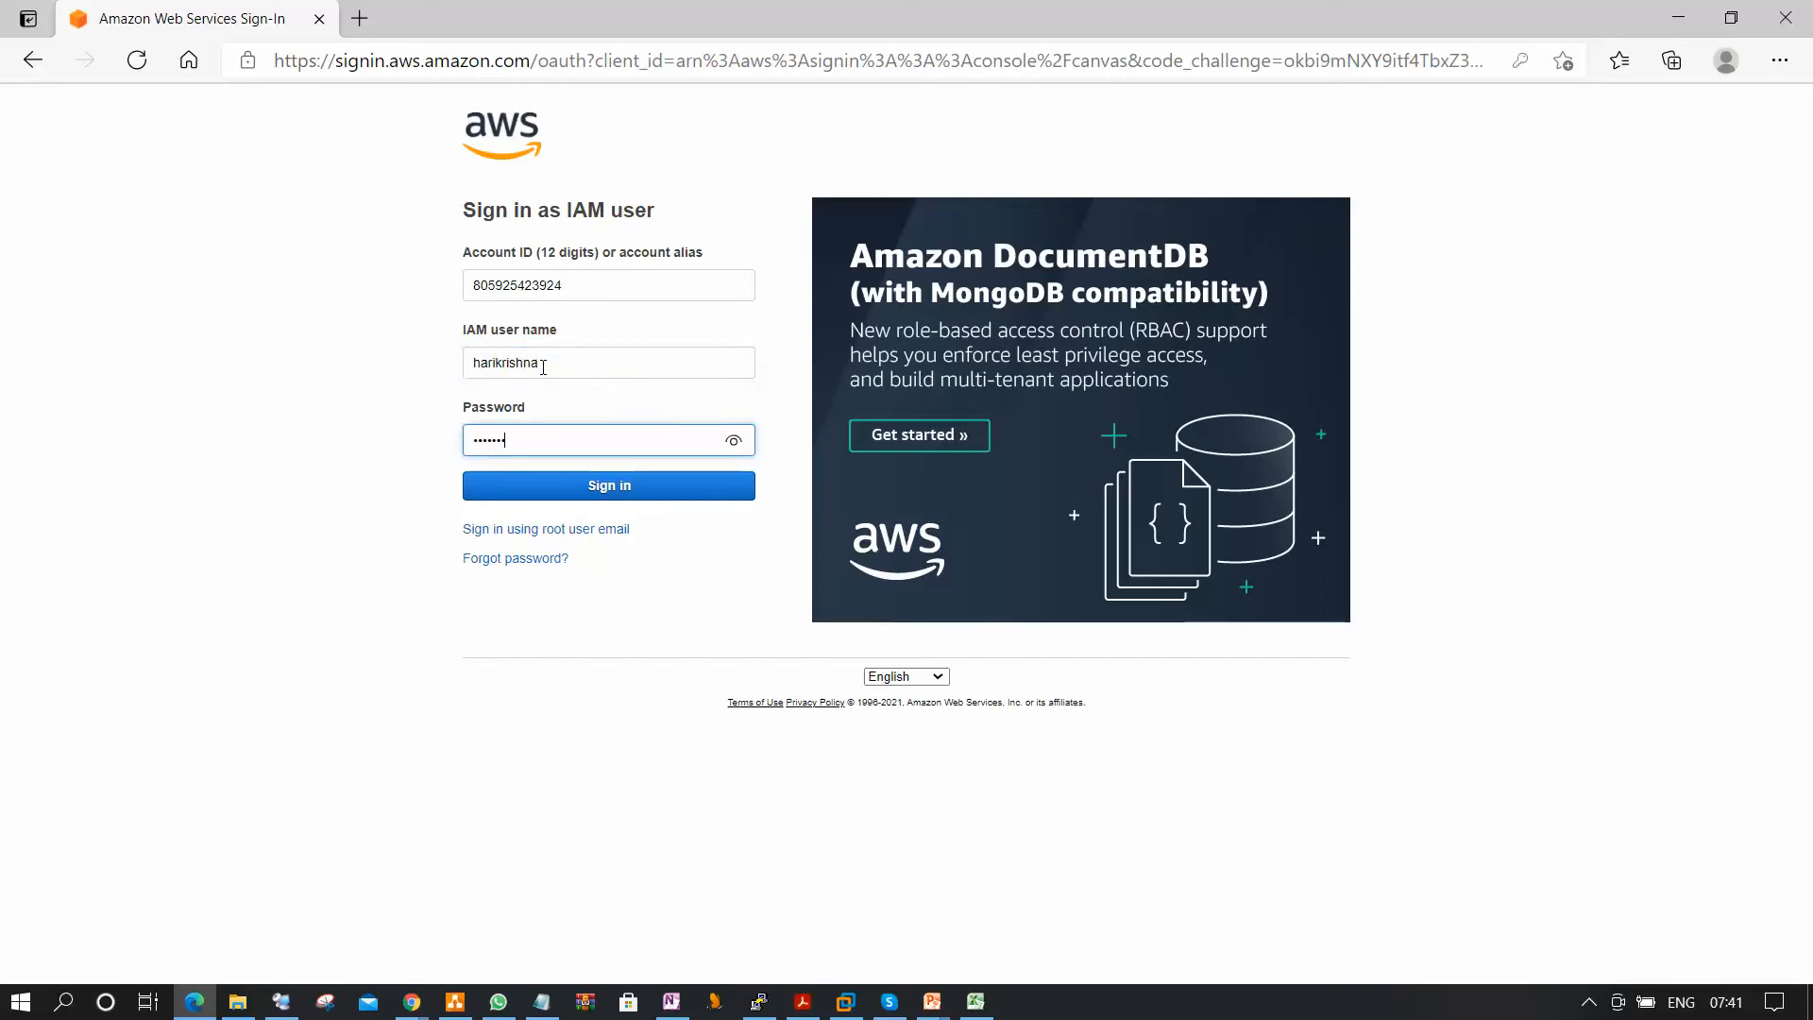
type("**")
left_click(668, 488)
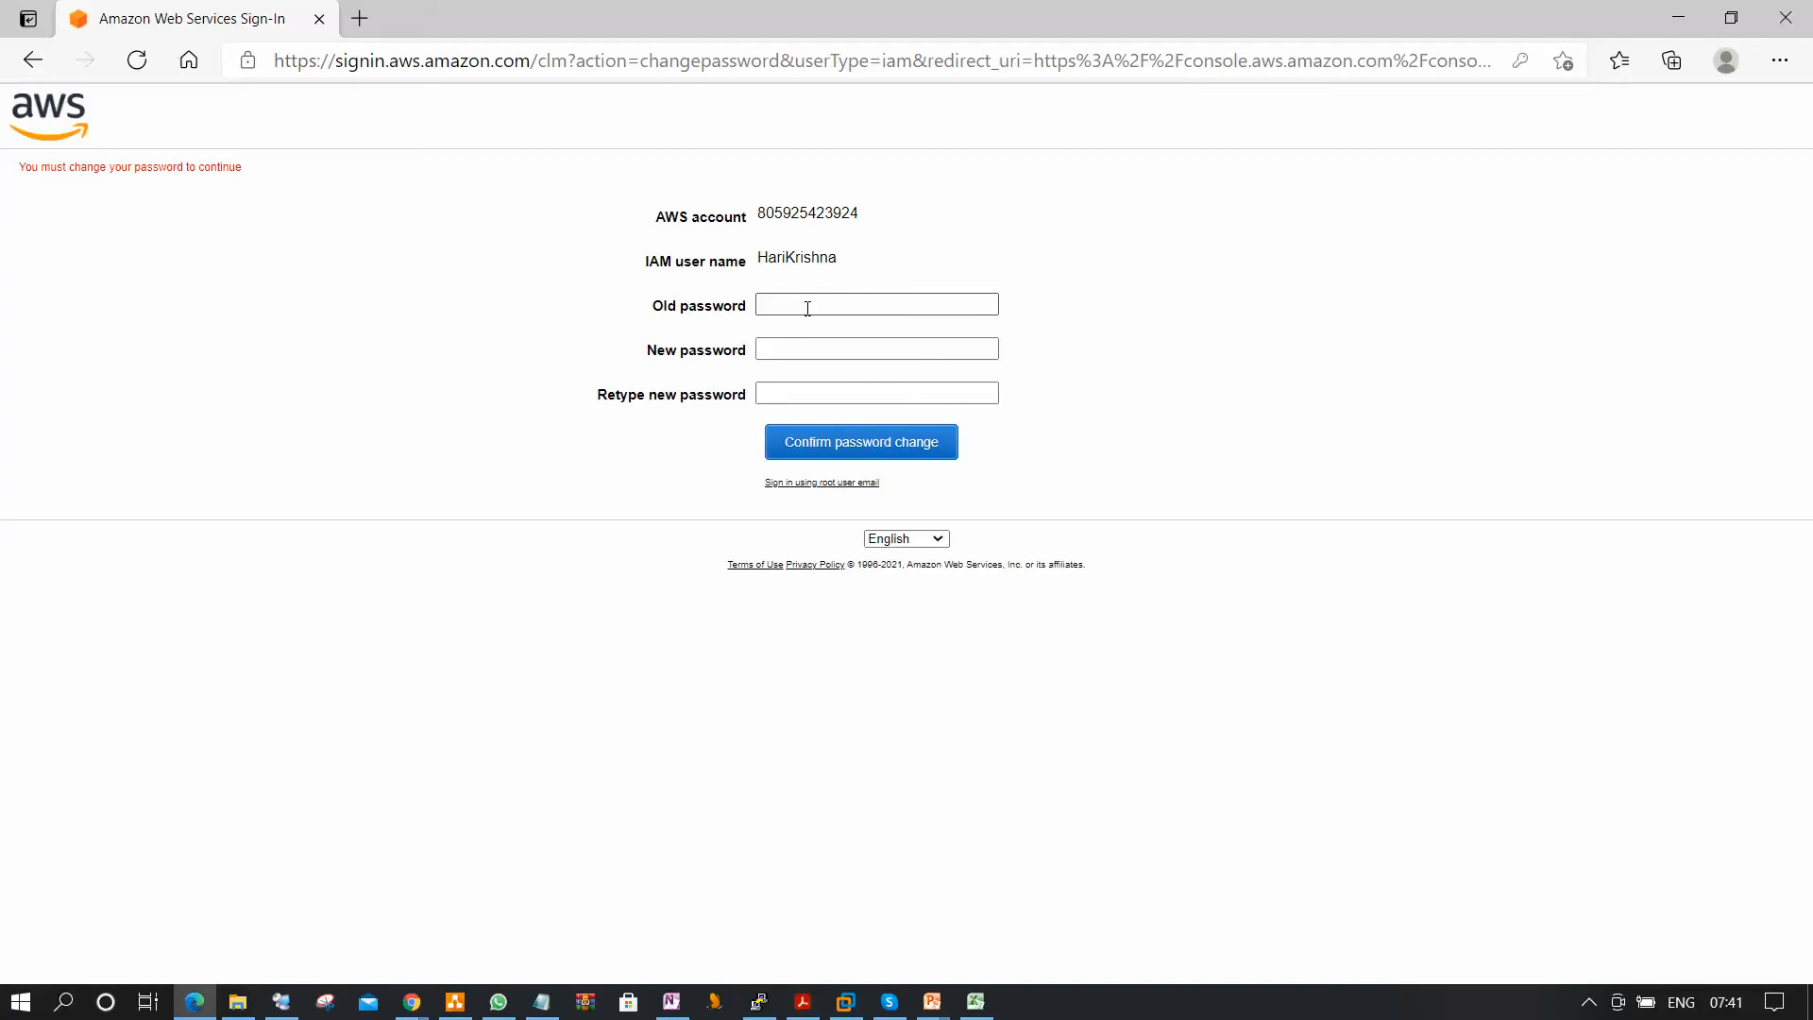
Complete the forced password change by entering the old password and the new password twice, checking the retyped entry before confirming.
left_click(810, 304)
type("••••••••••")
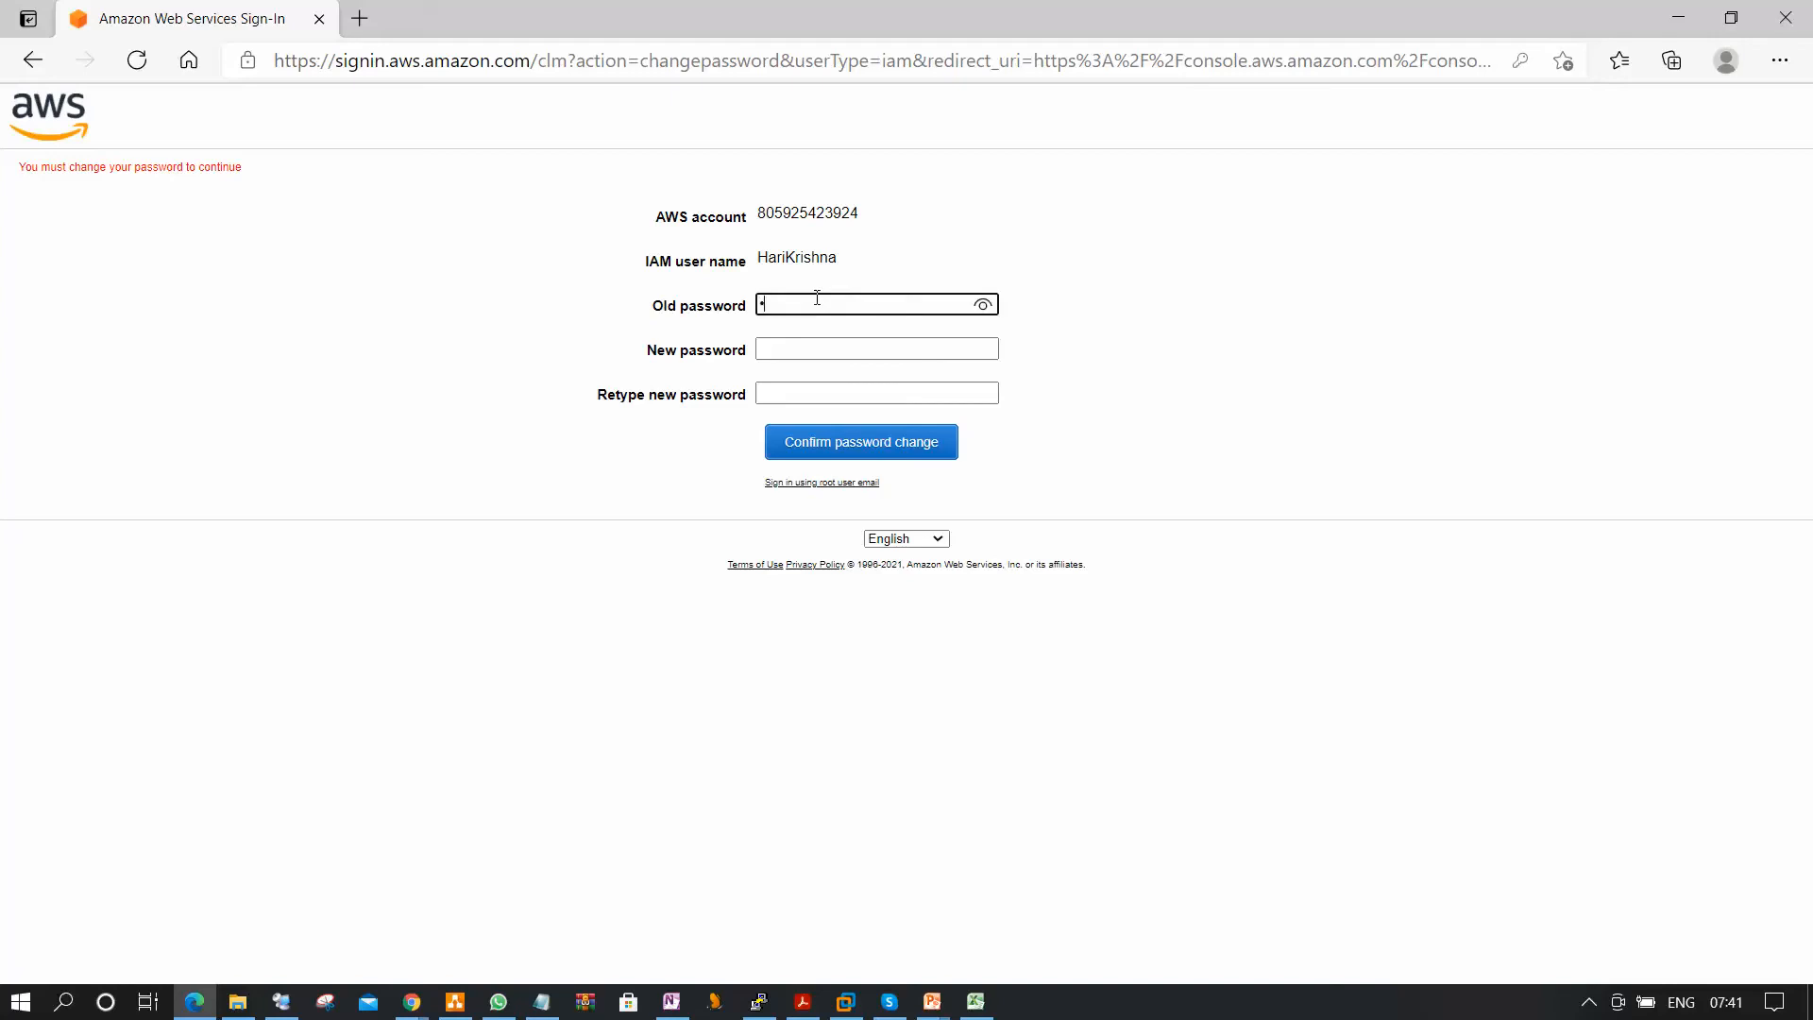
key("Tab")
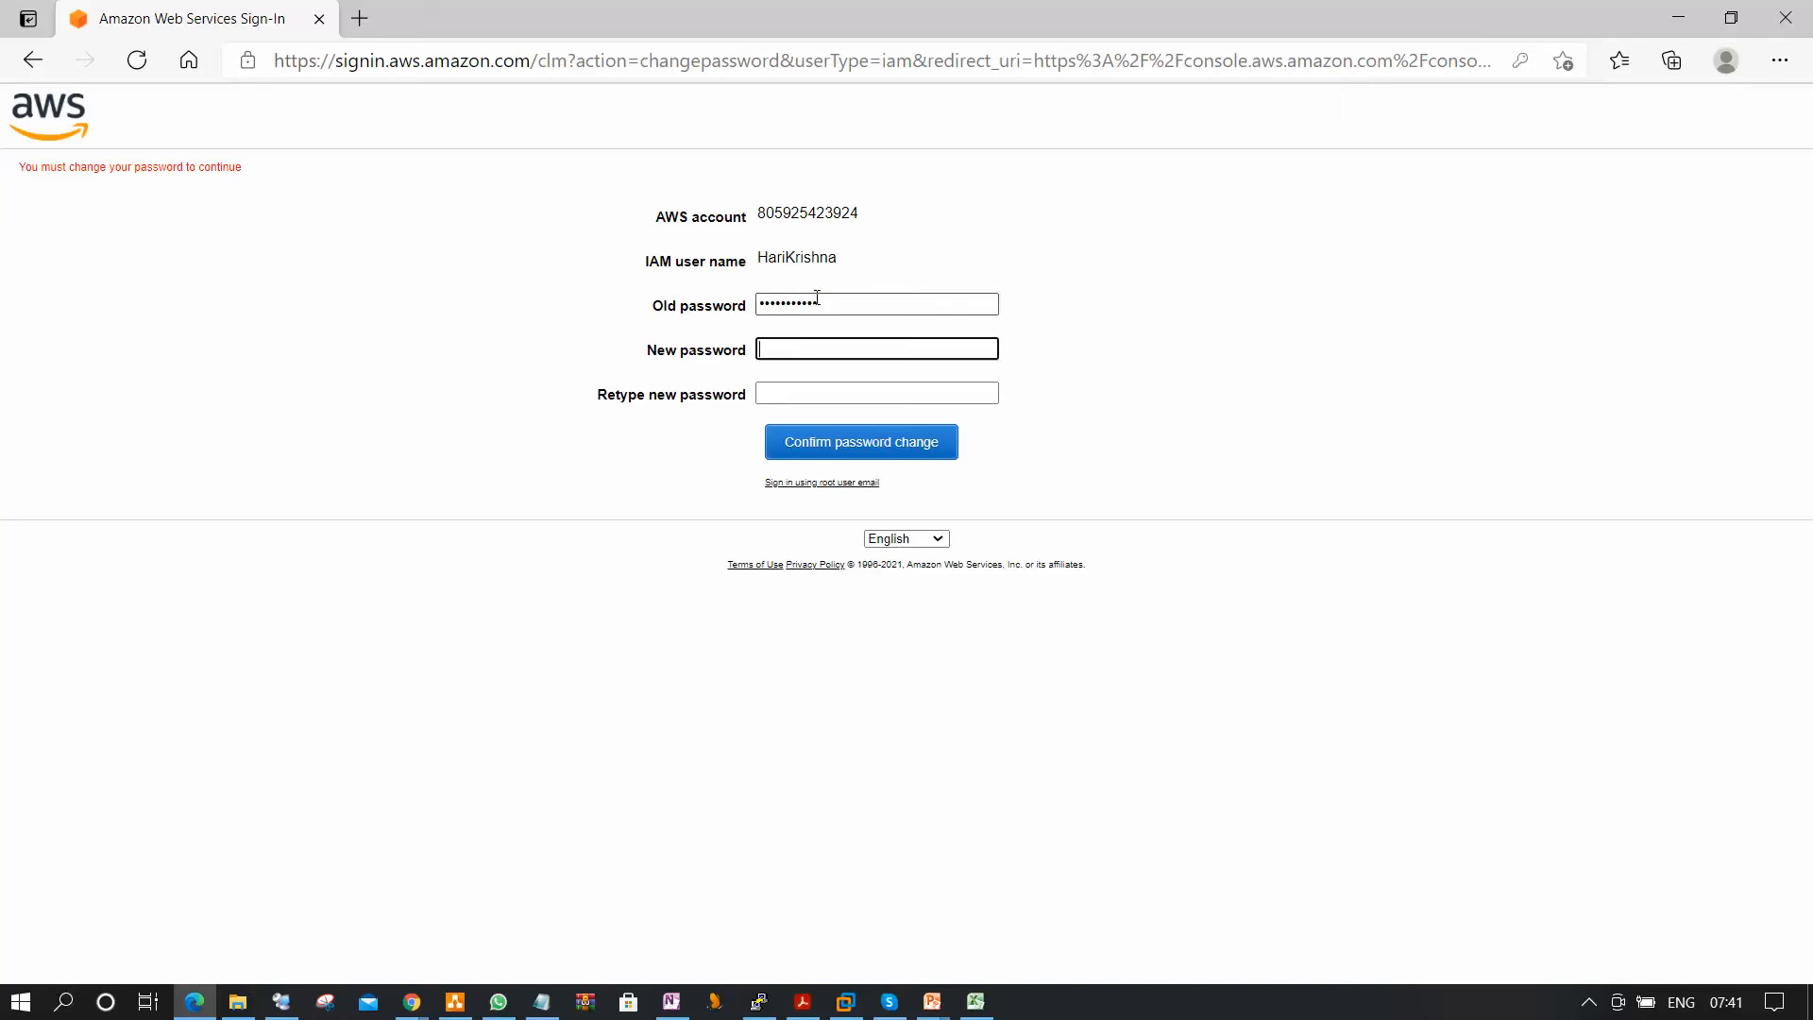
type("•••••••••")
key("Tab")
type("•••")
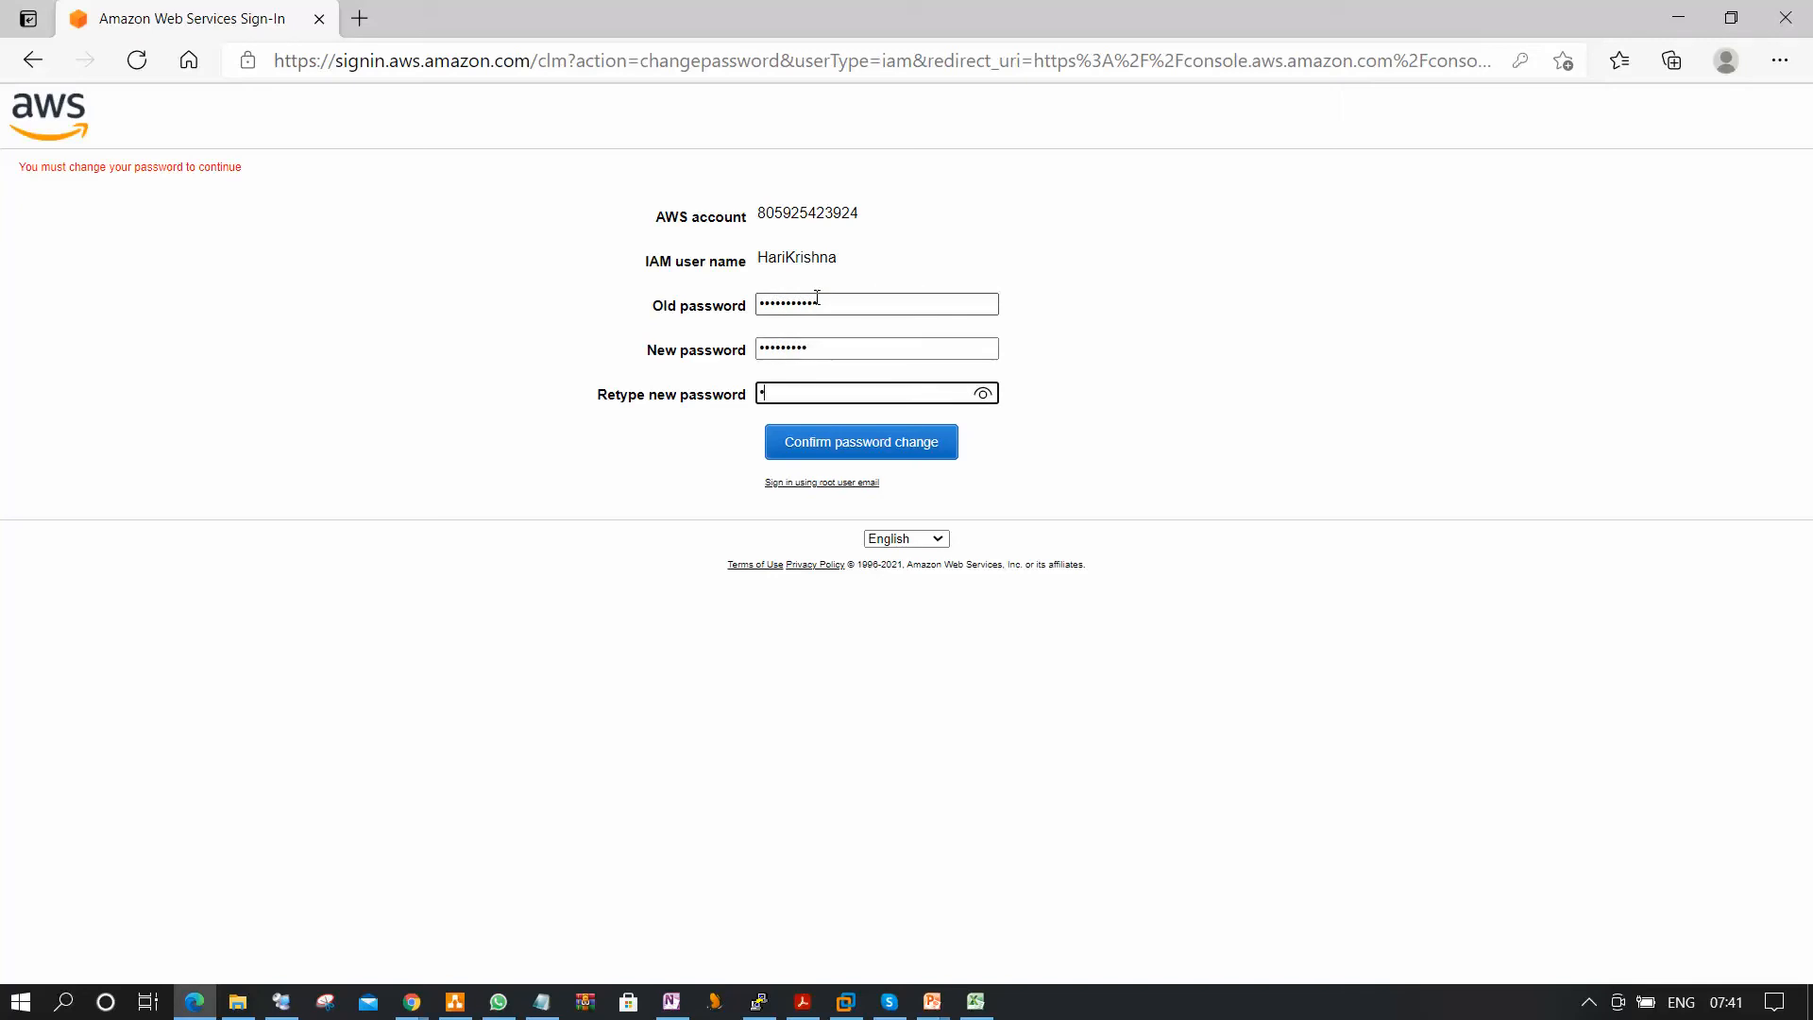
type("••••••")
left_click(983, 394)
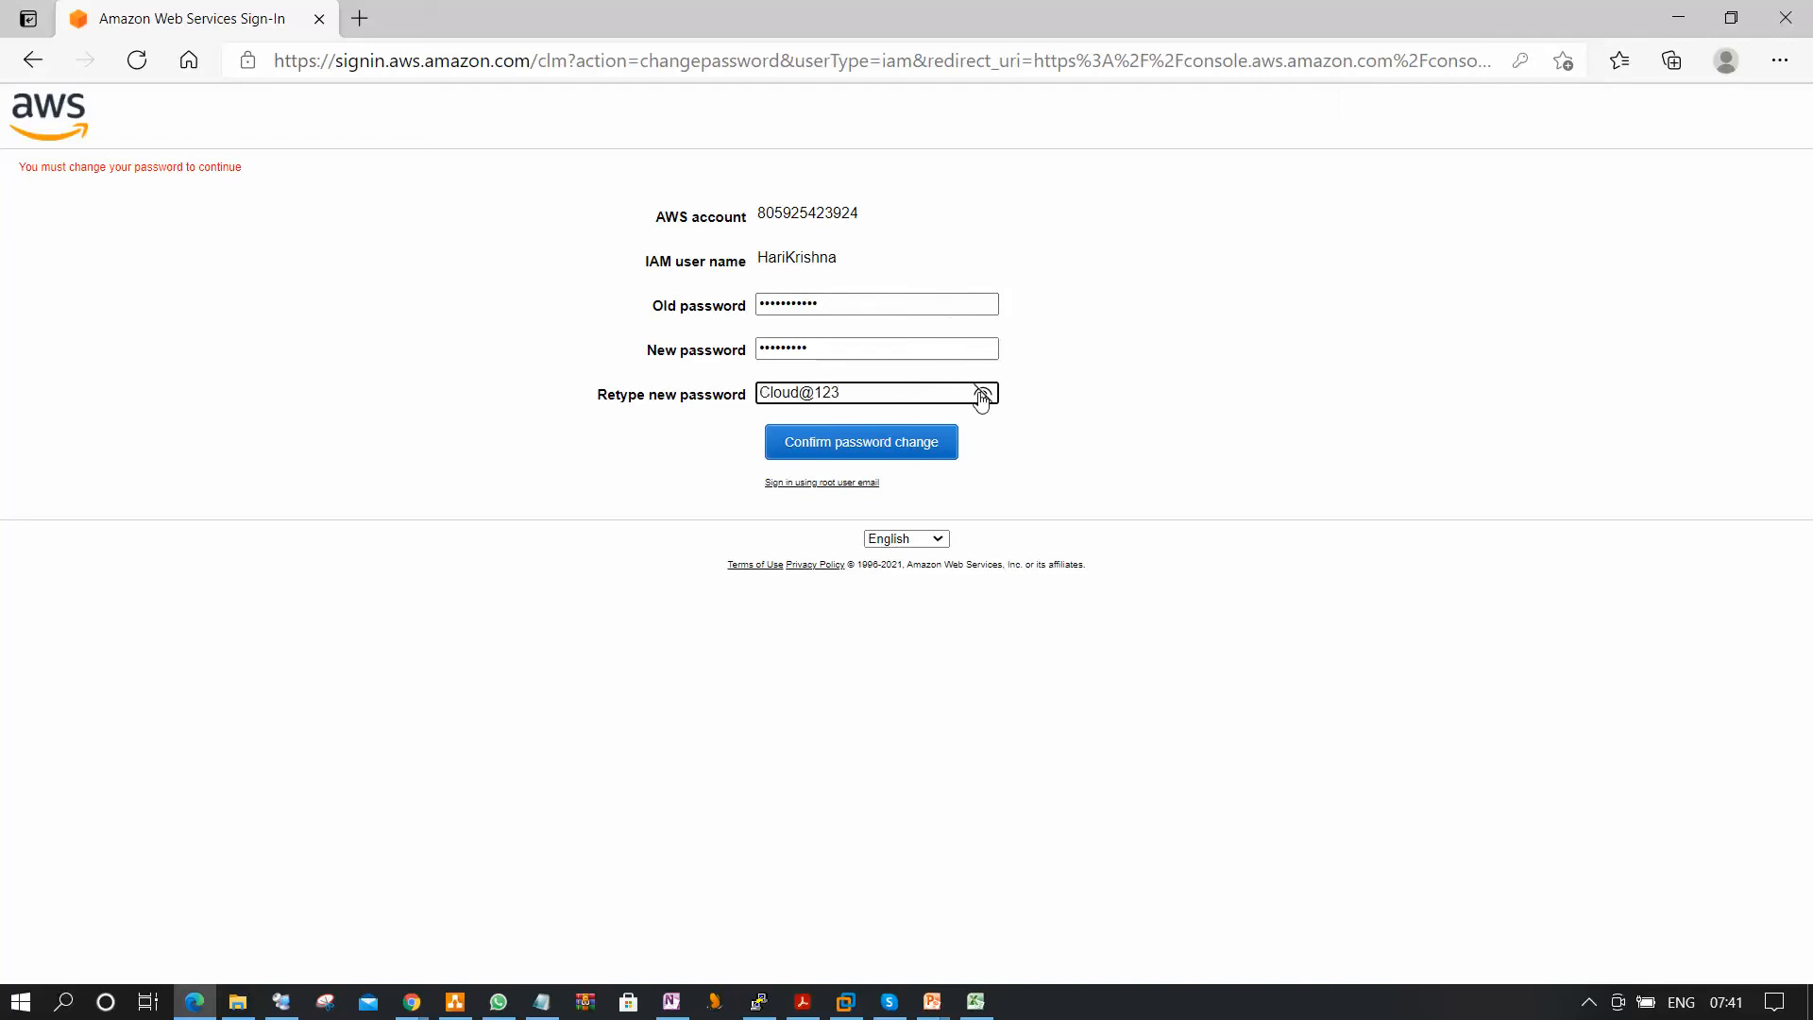
left_click(982, 395)
left_click(883, 456)
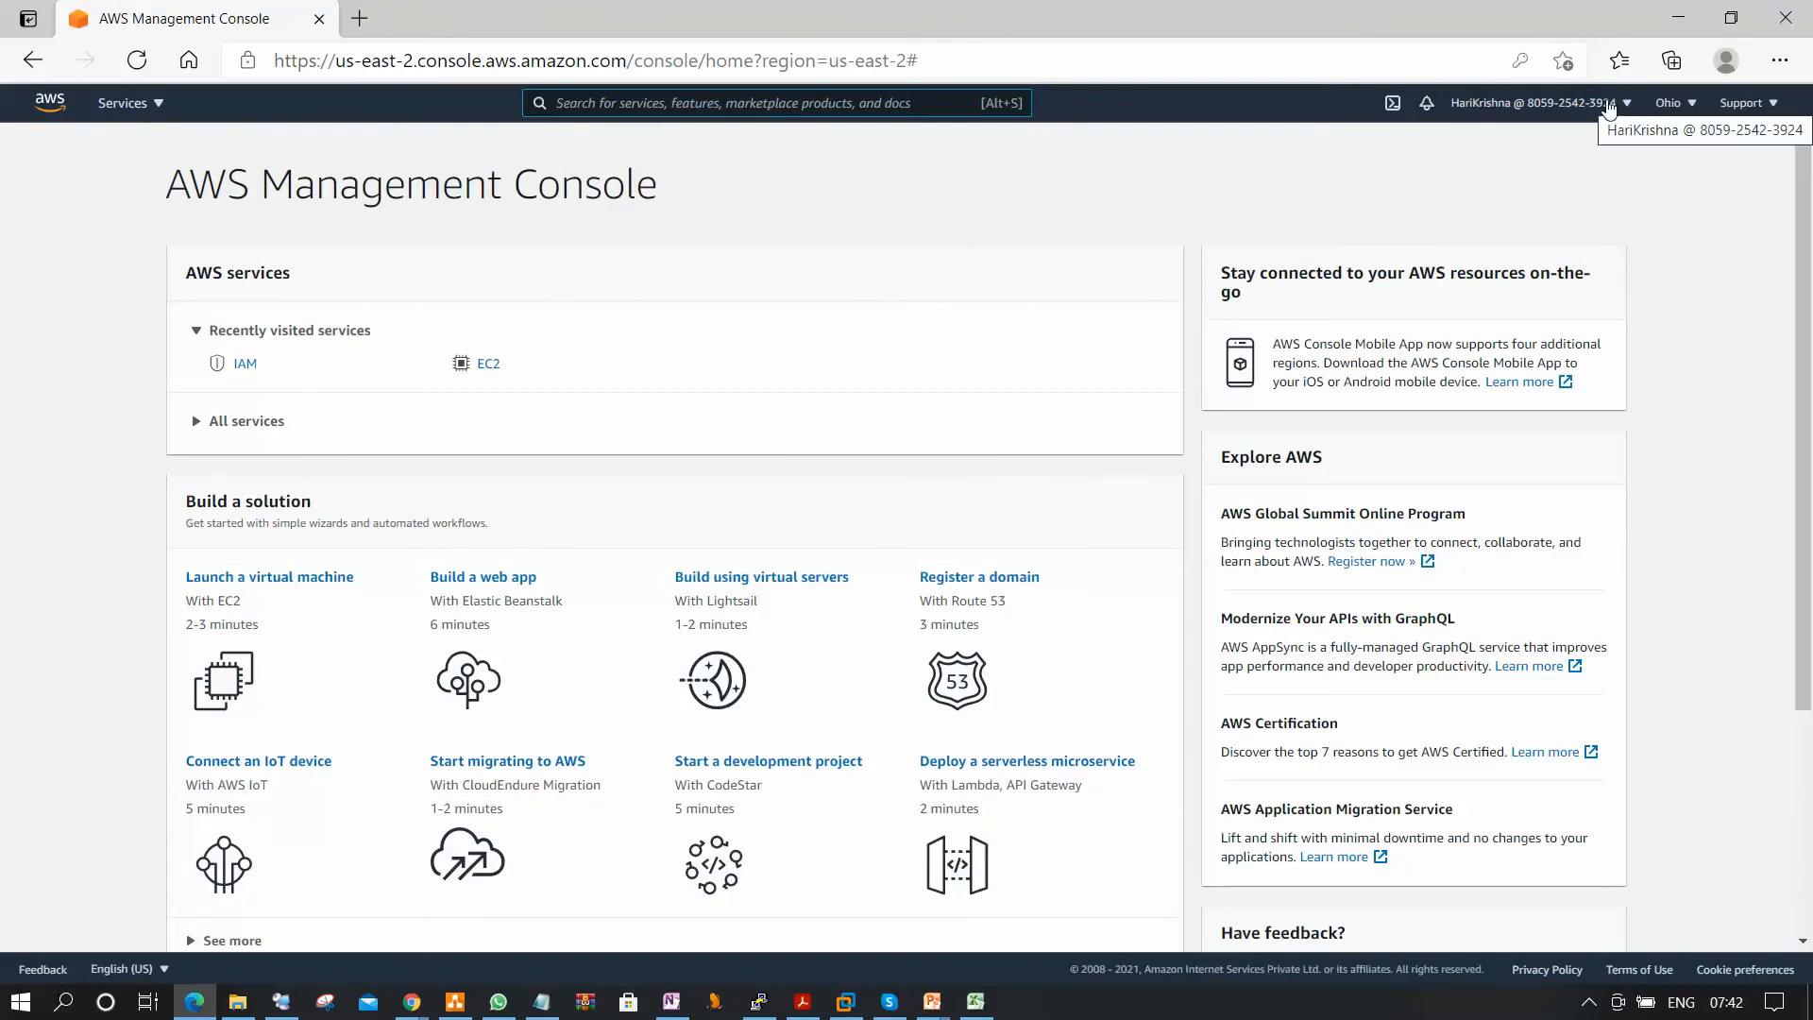
Switch the console region to Asia Pacific (Singapore) and open the AWS Organizations service.
left_click(1695, 106)
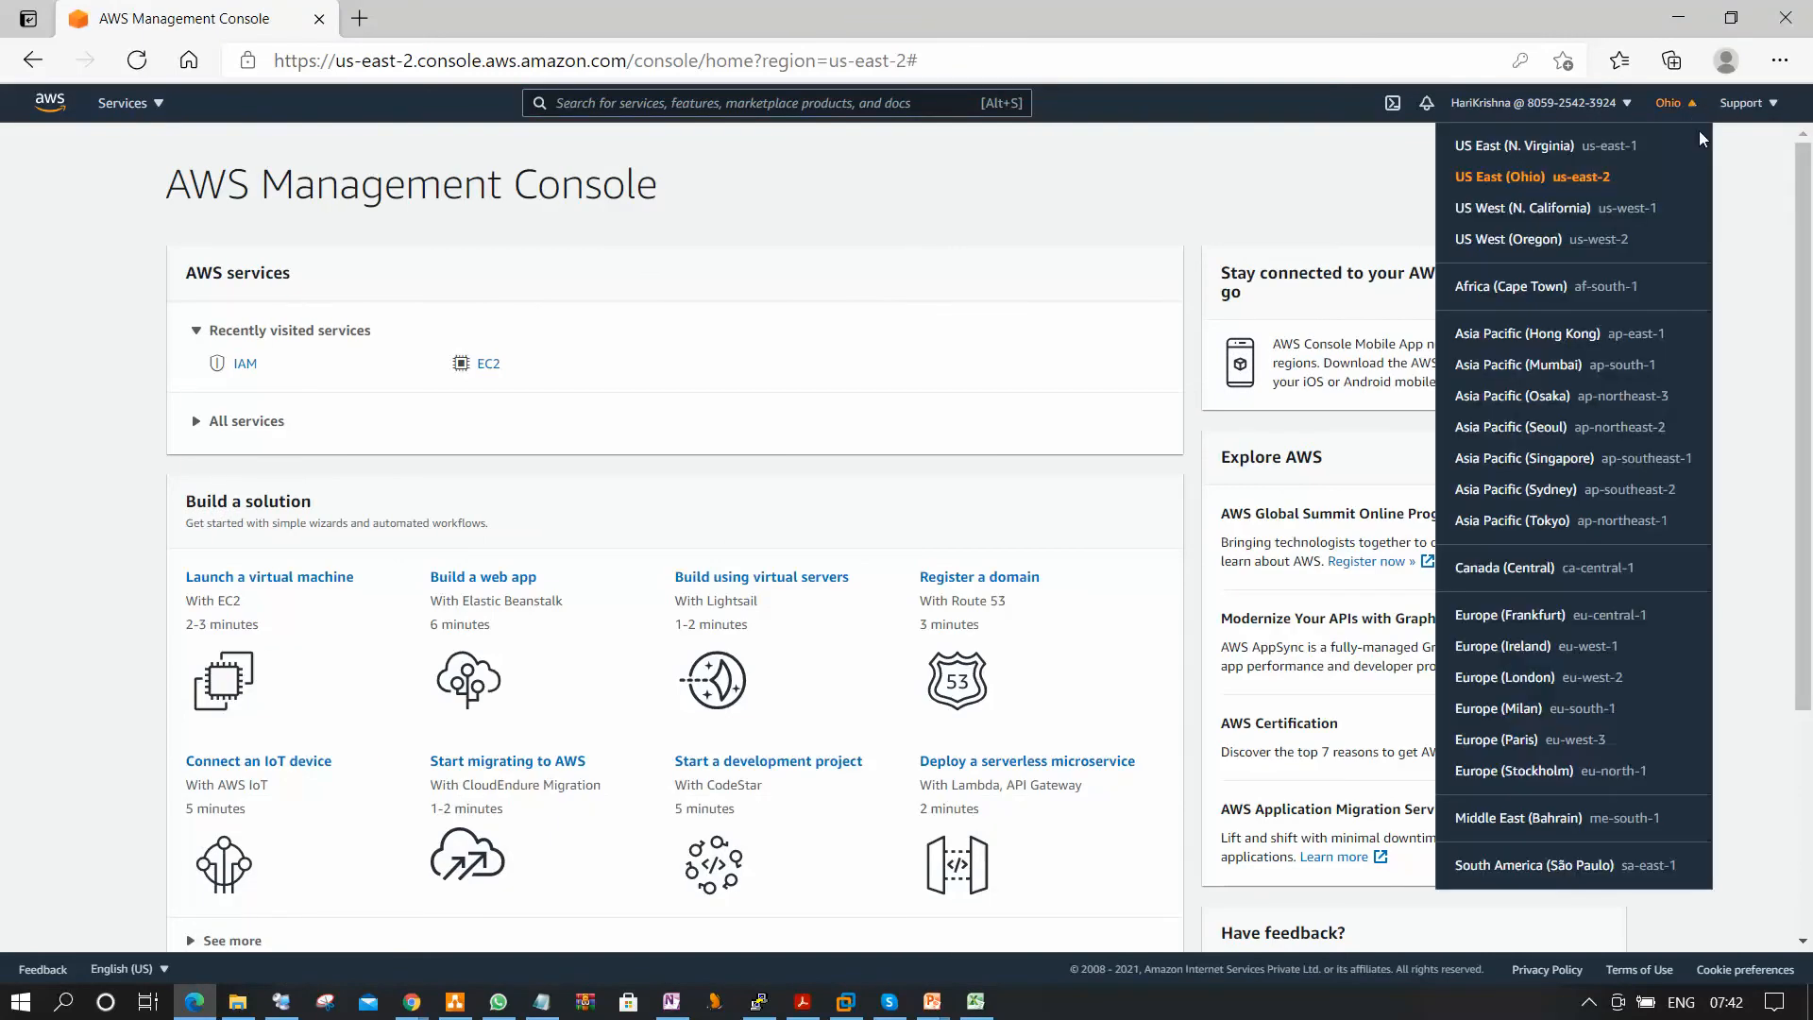
left_click(1533, 461)
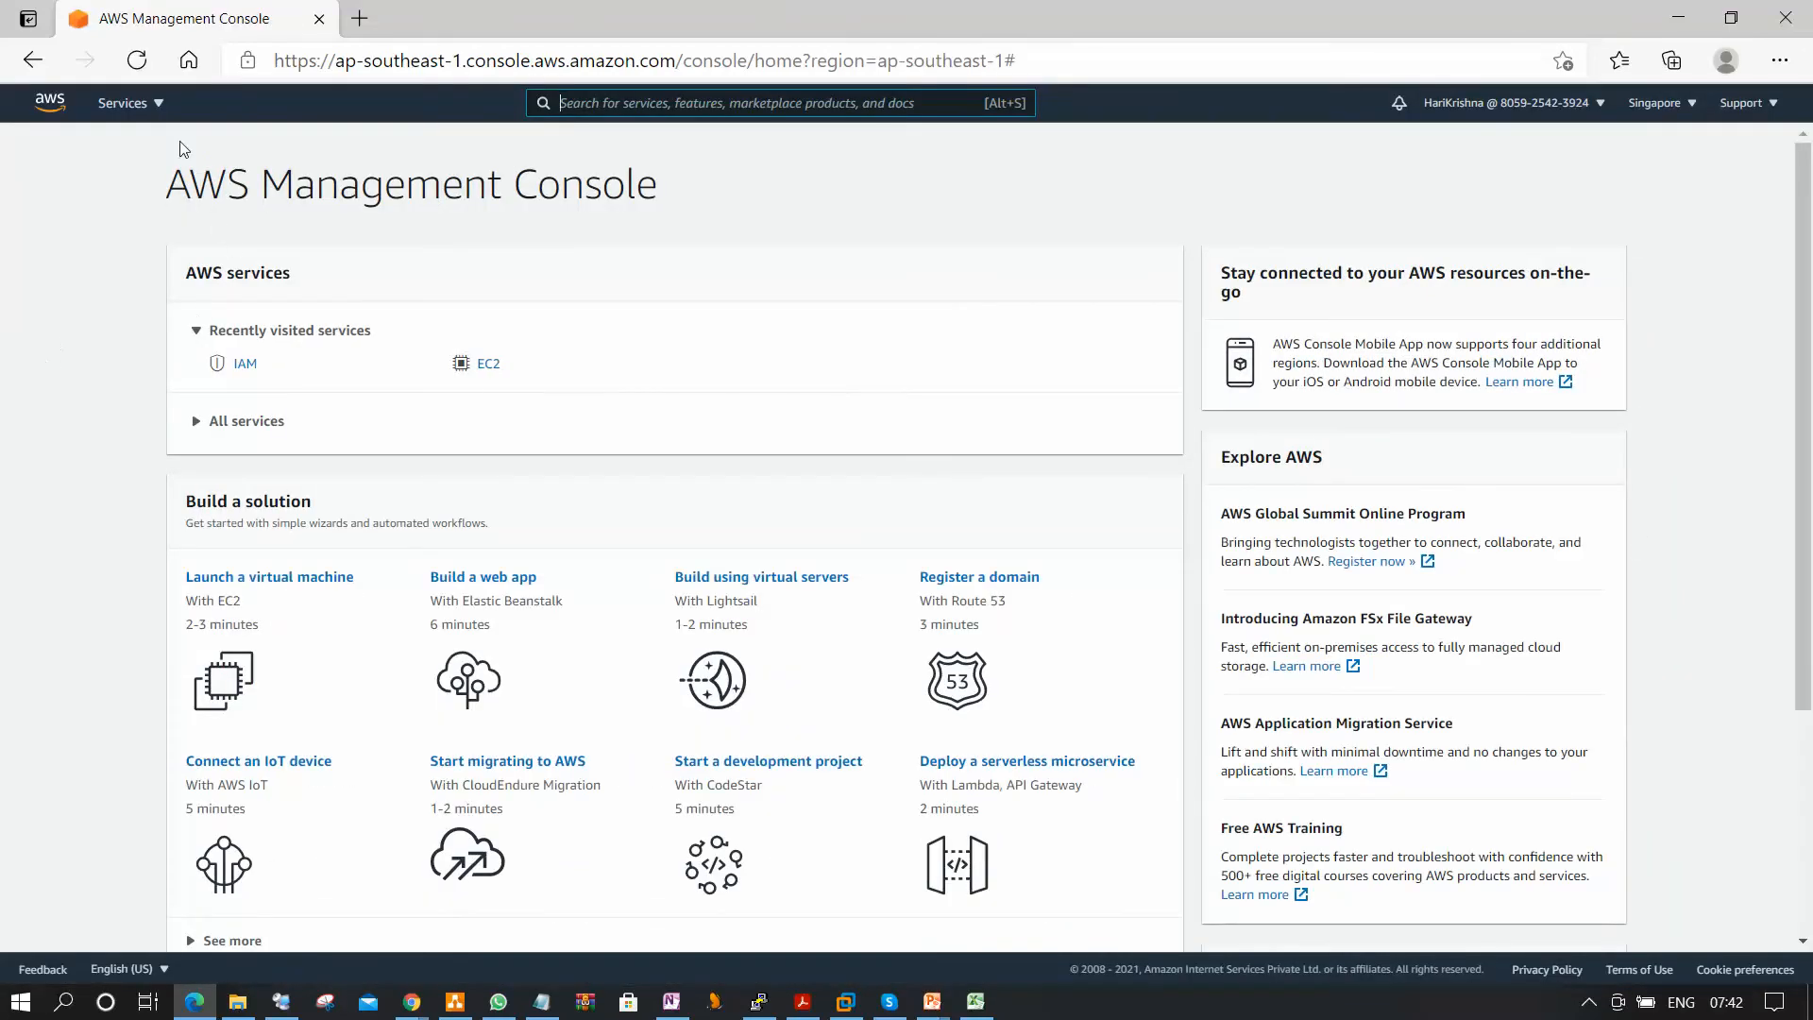
left_click(144, 106)
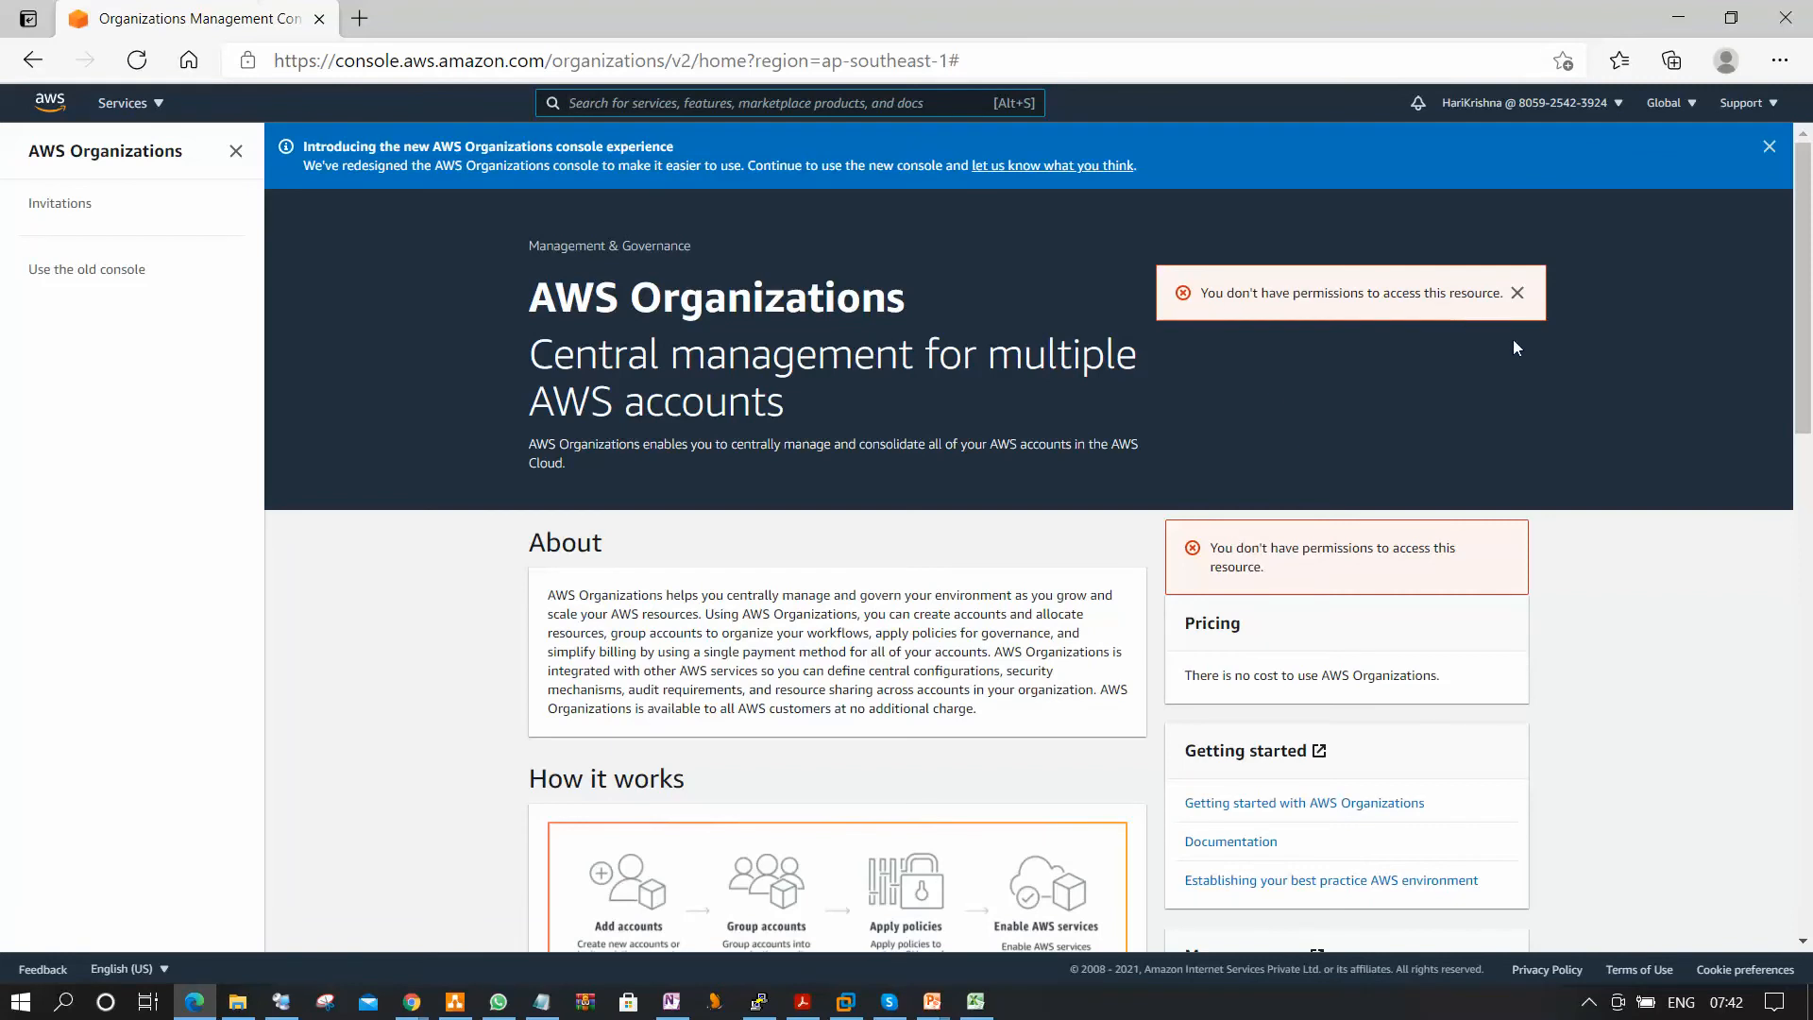
Go to the EC2 service and display its list of instances.
left_click(161, 104)
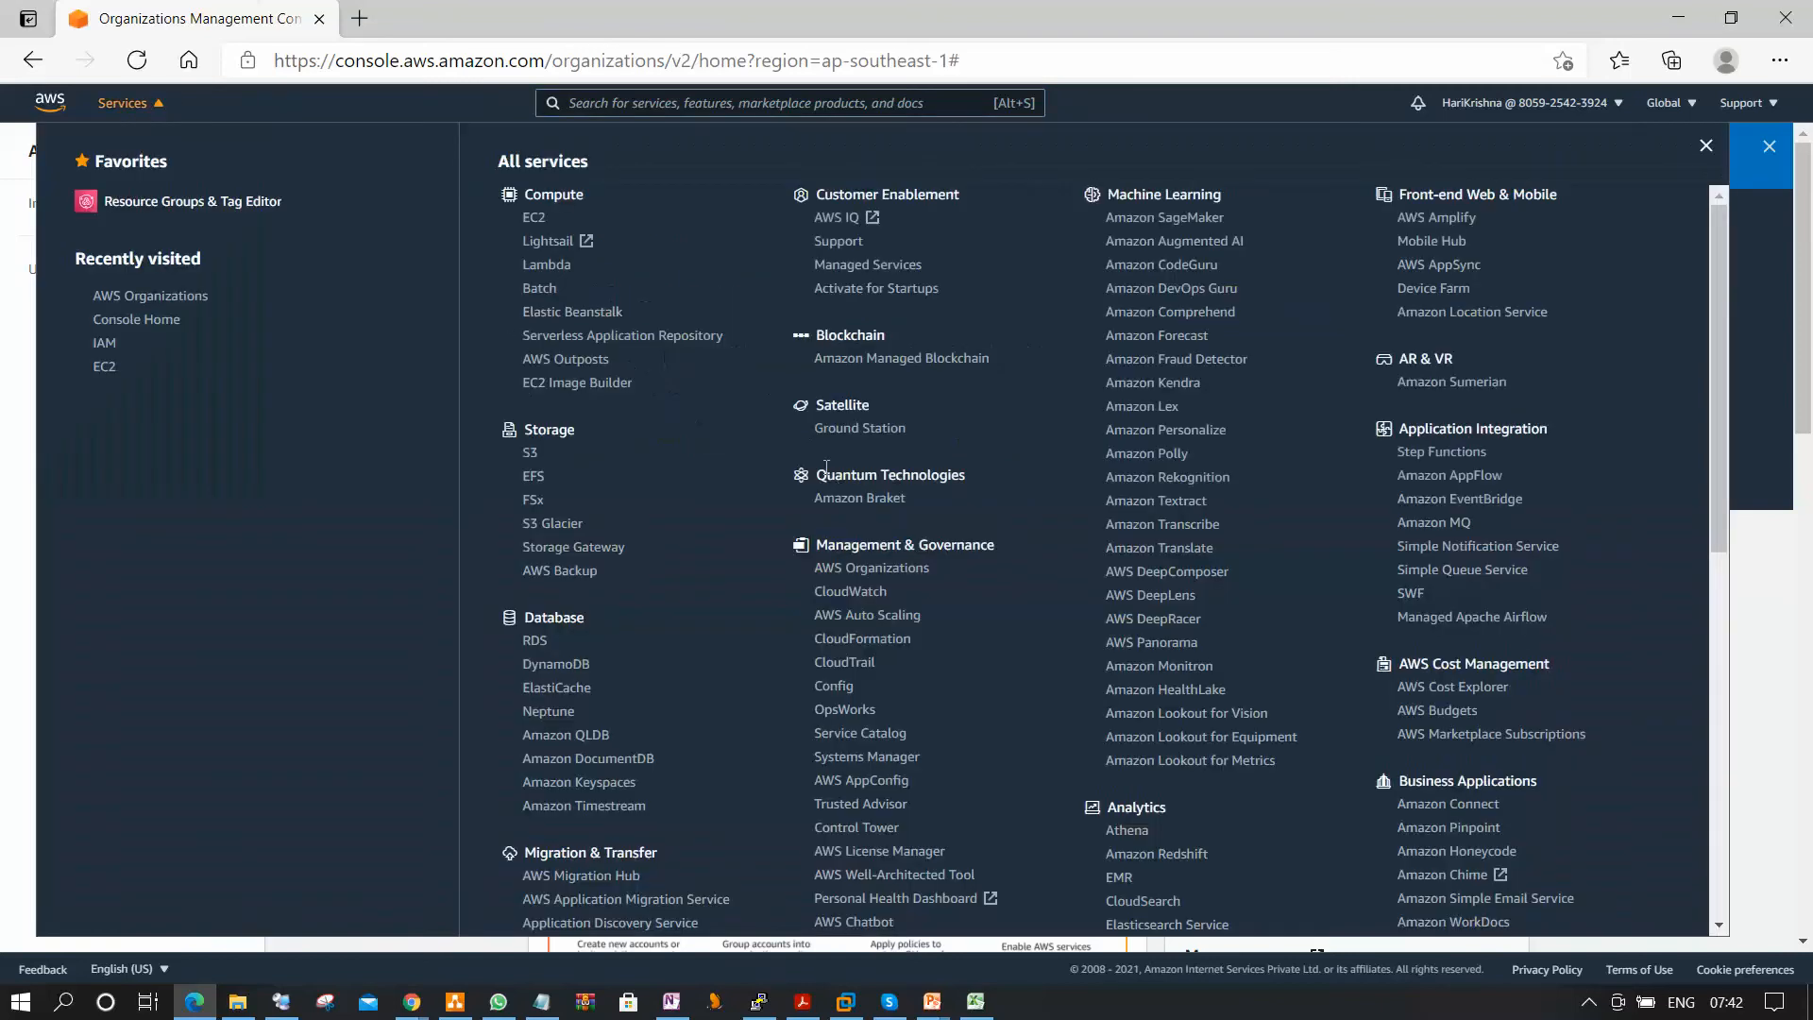
left_click(534, 219)
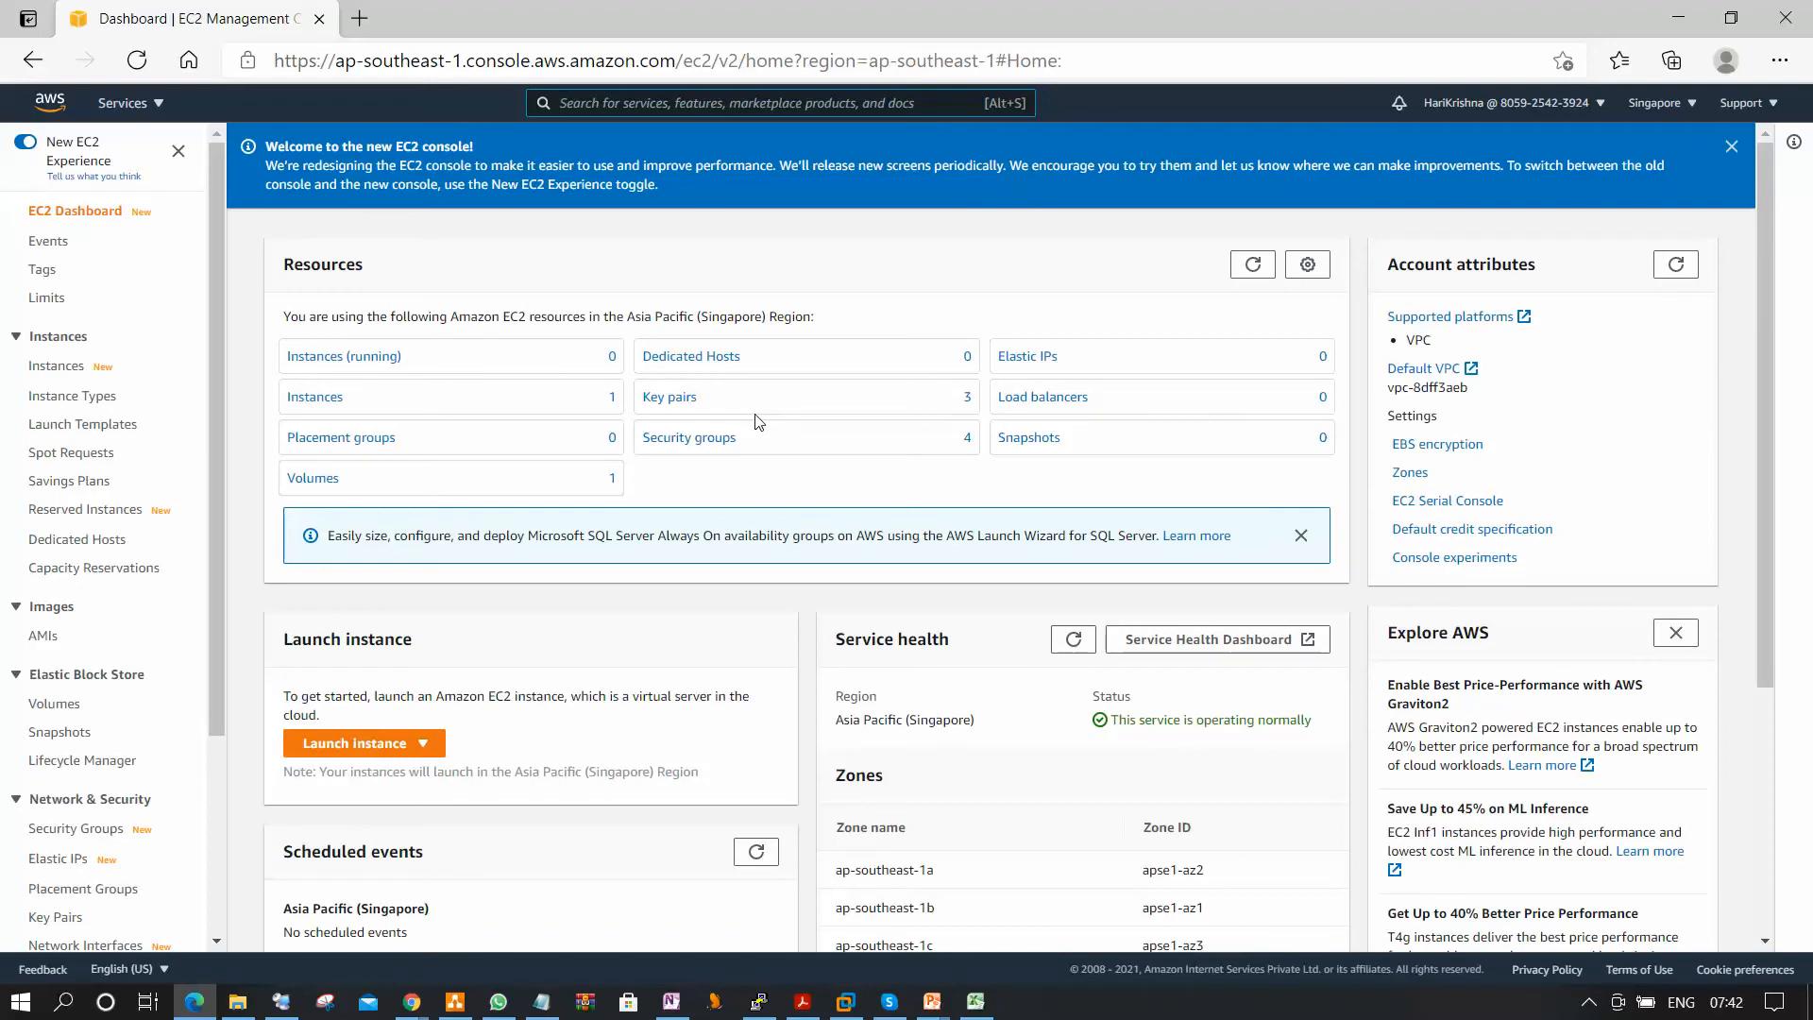
left_click(71, 367)
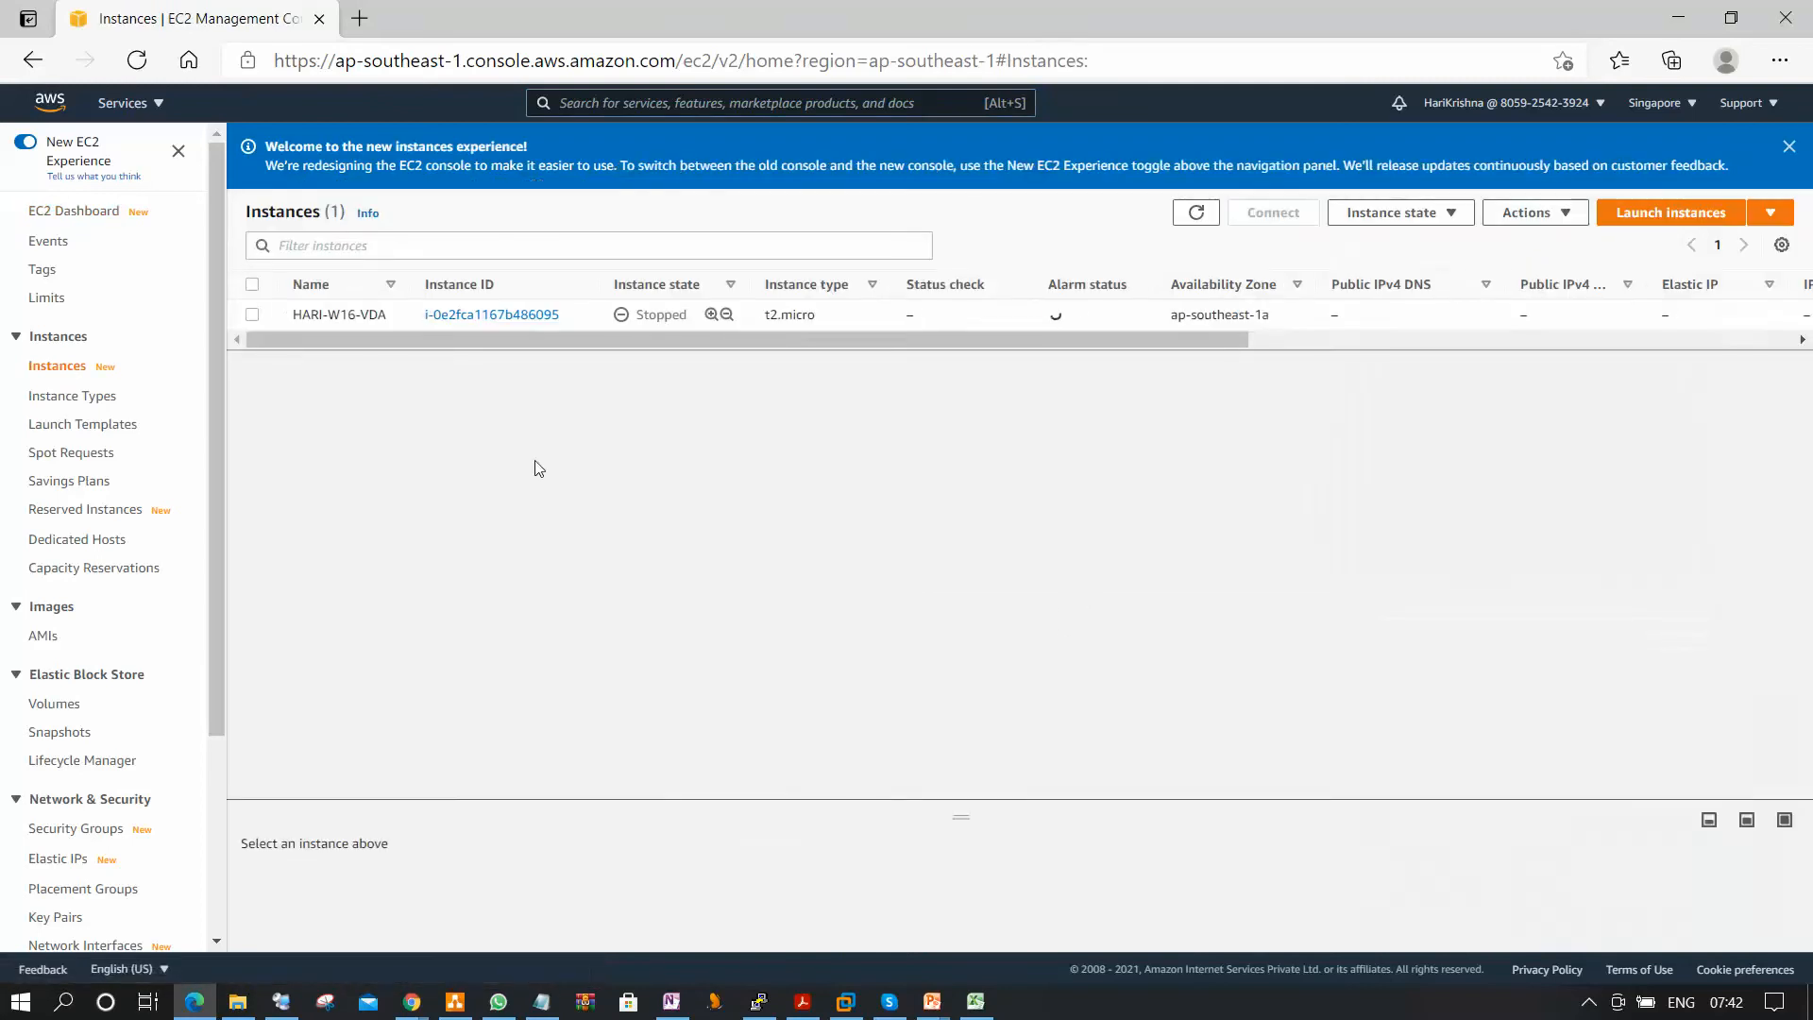
Start the stopped t2.micro instance and dismiss the notification banners.
left_click(251, 315)
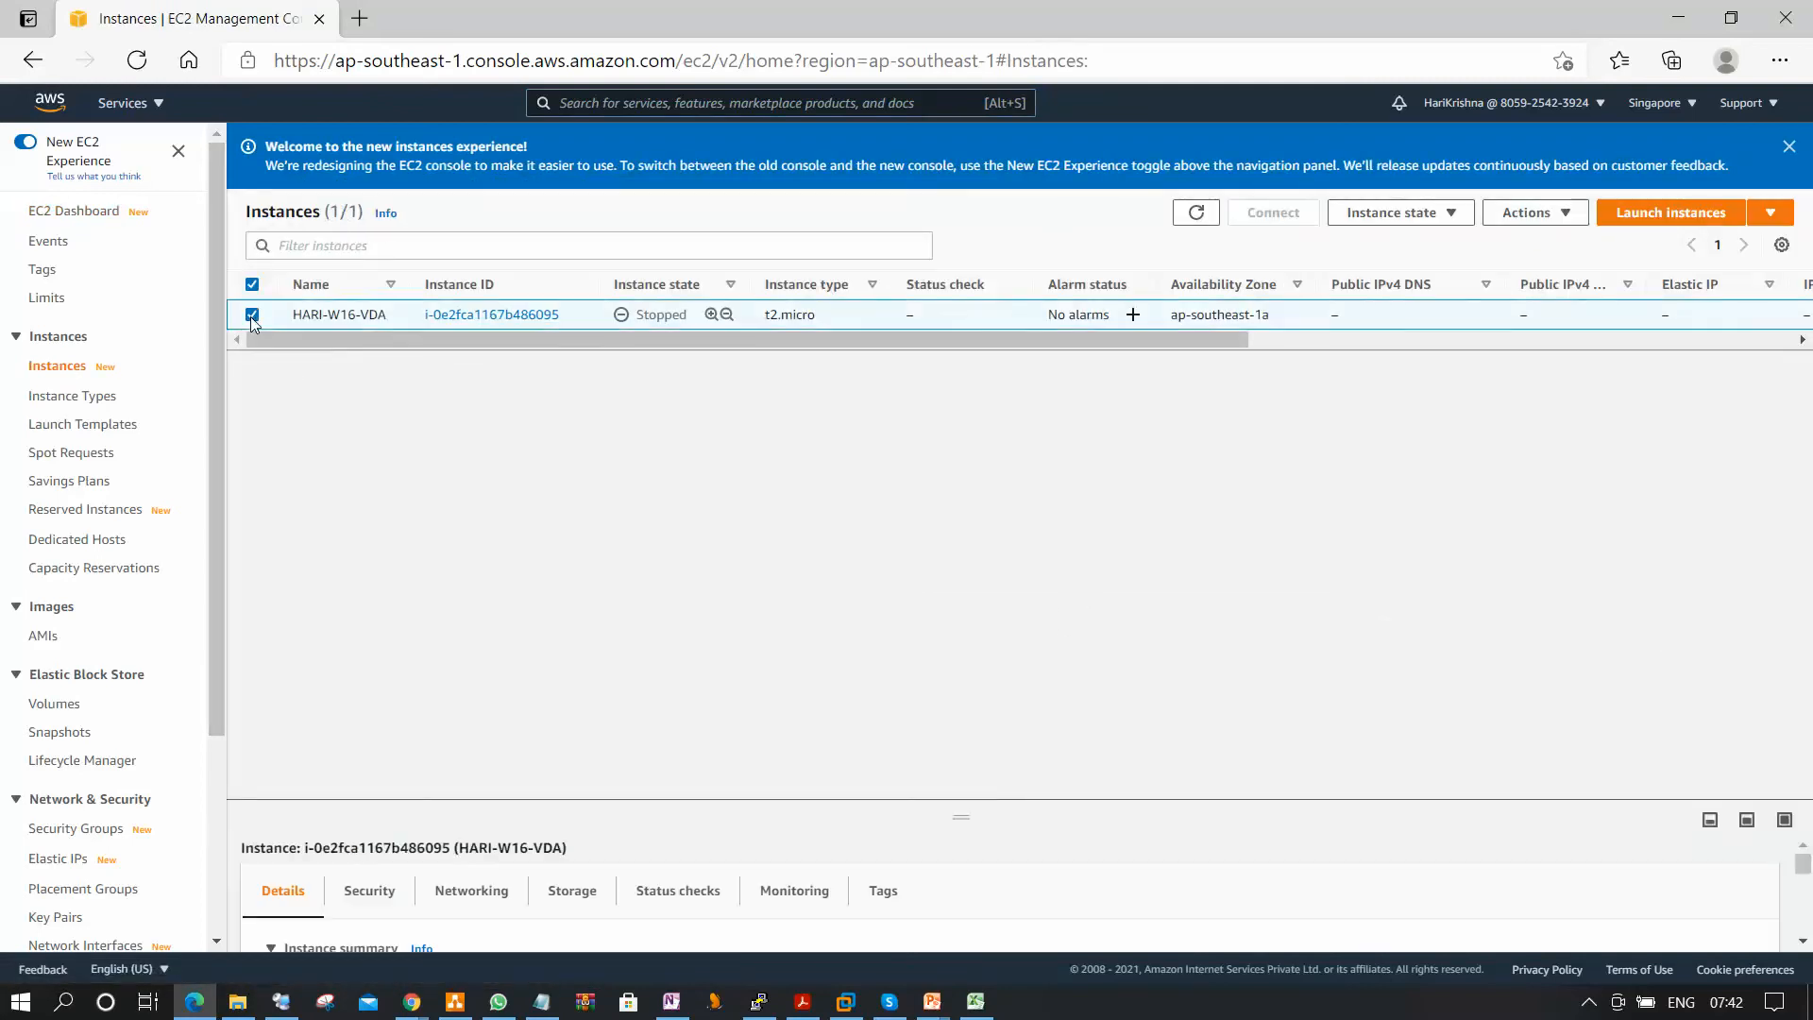
left_click(1440, 215)
left_click(1422, 300)
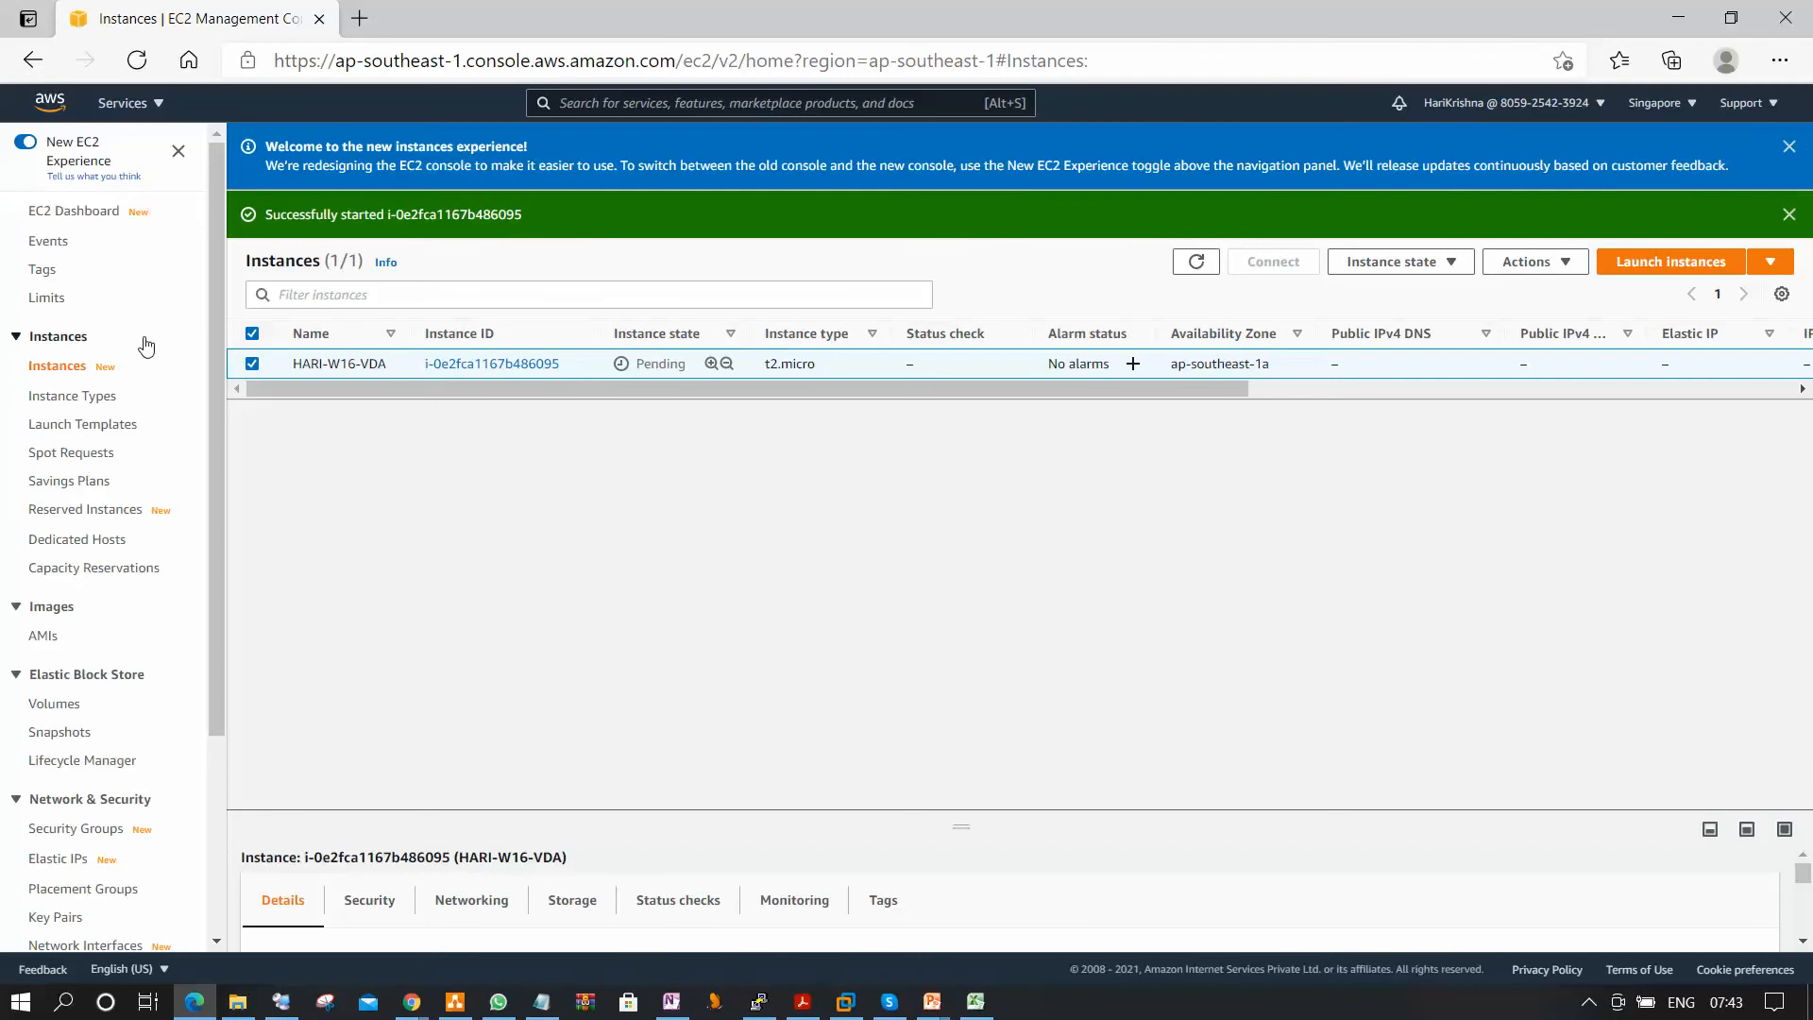
left_click(1789, 147)
left_click(1788, 146)
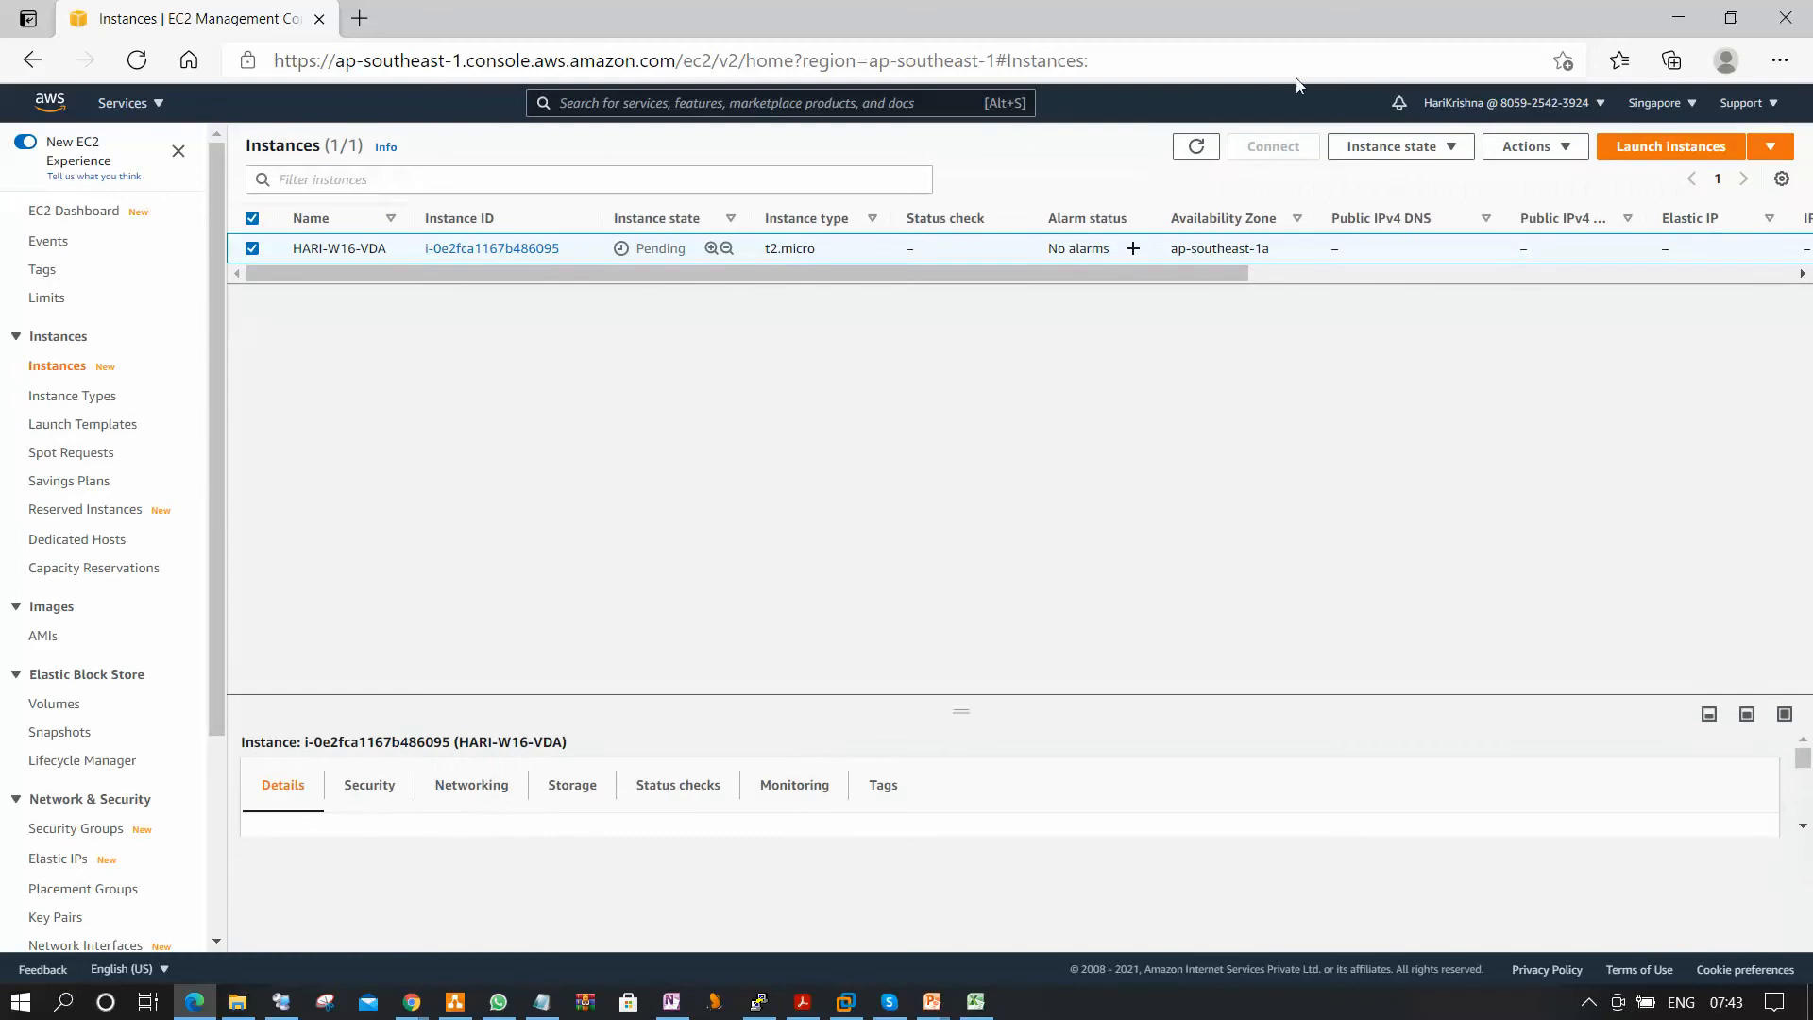
Search the AWS services for IAM and open the IAM dashboard as the restricted user.
left_click(165, 104)
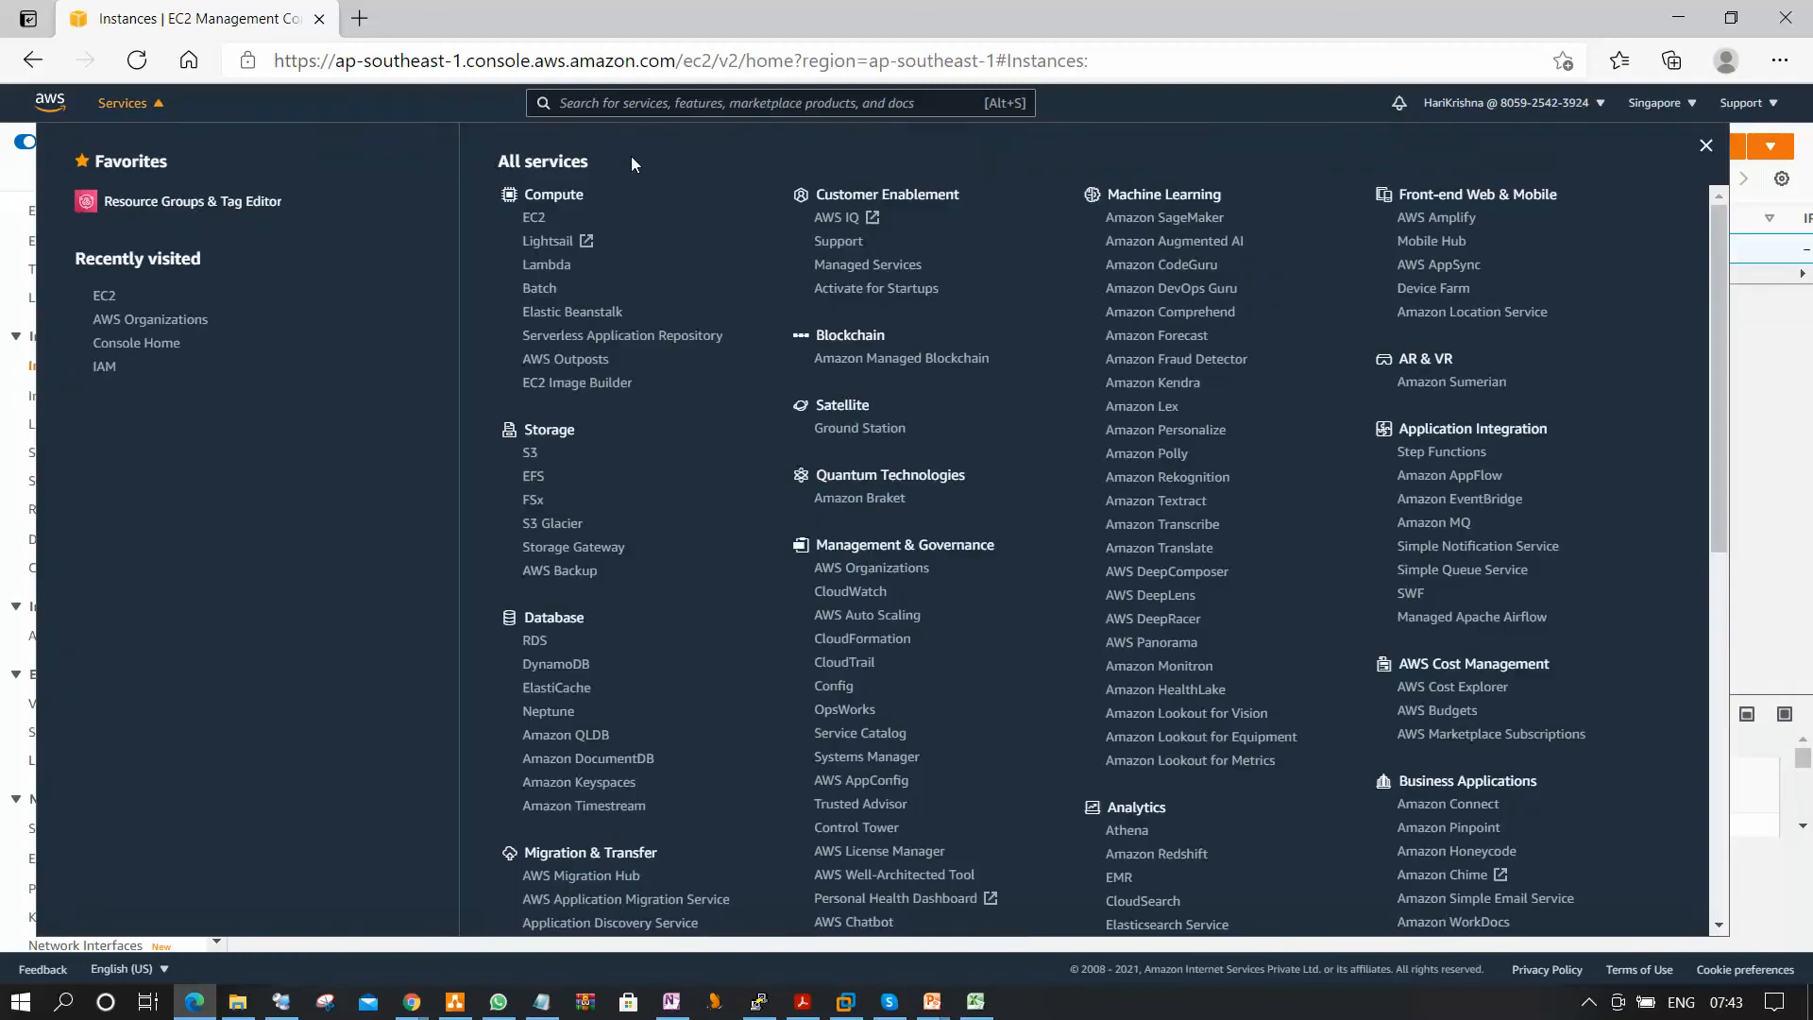
left_click(647, 90)
type("IAM")
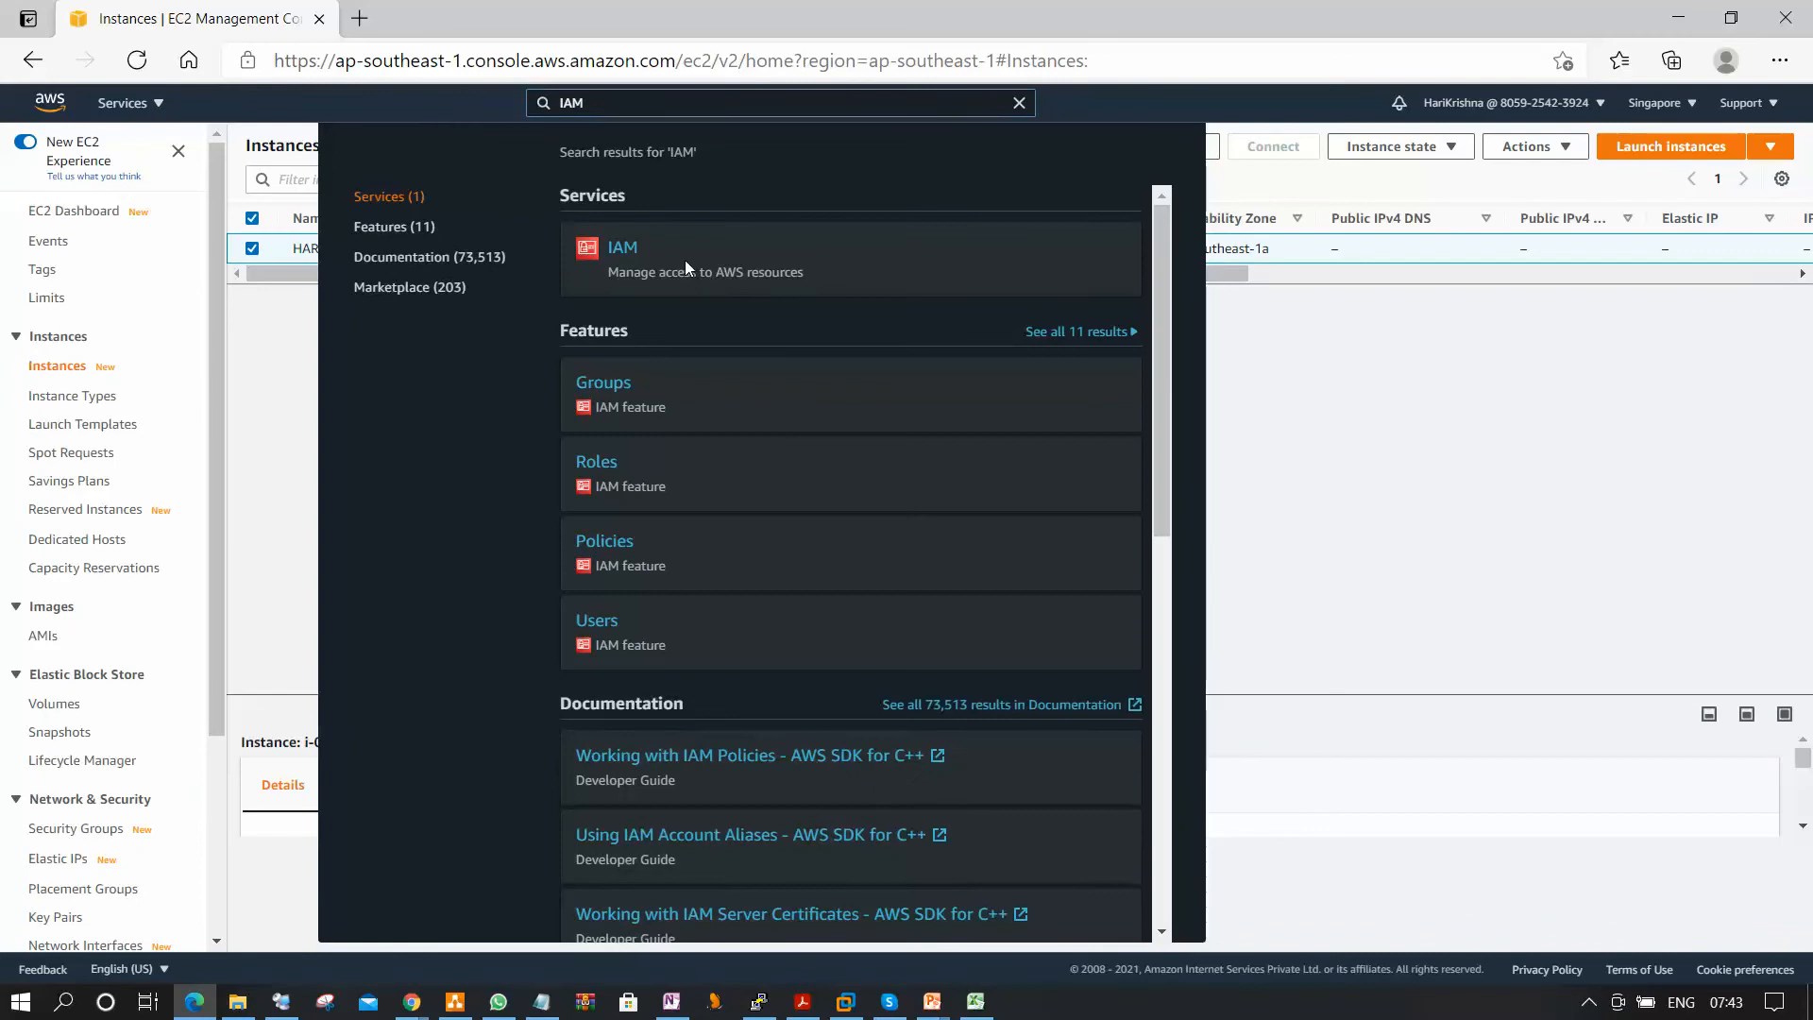
key("Return")
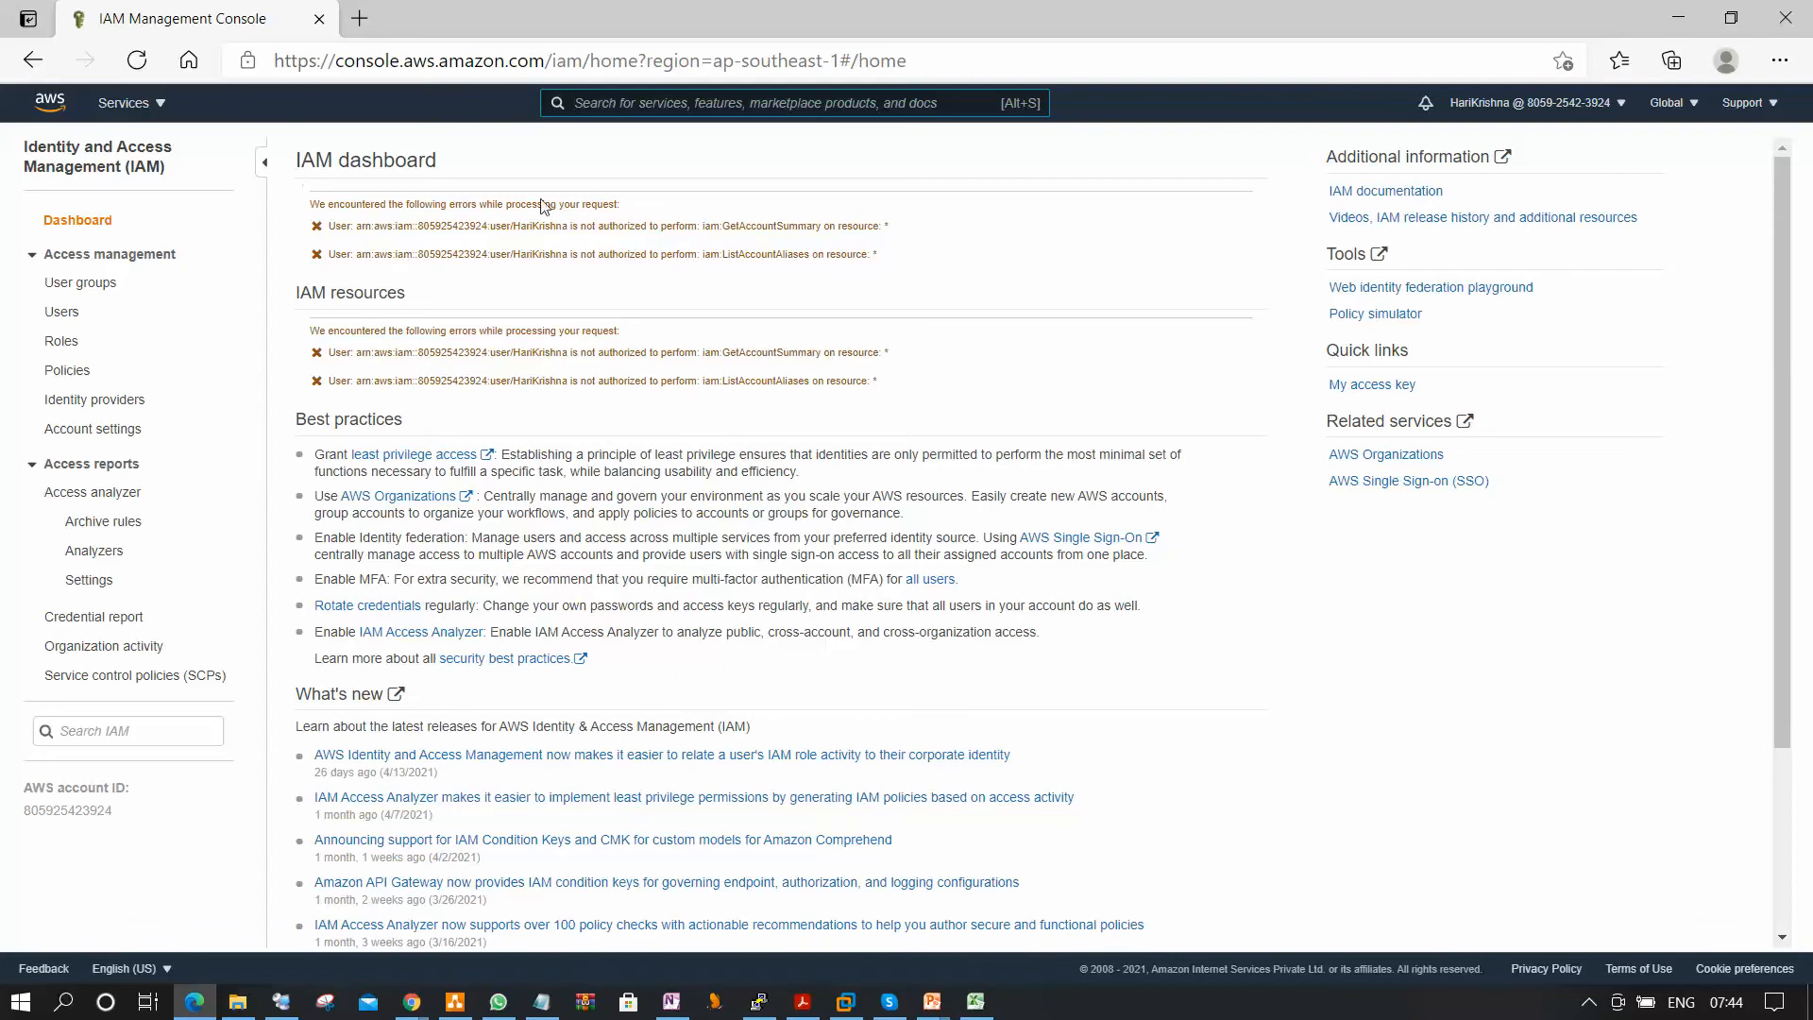
Switch to the Chrome window with the administrator's IAM users list and open the IAM user's summary.
left_click(1678, 17)
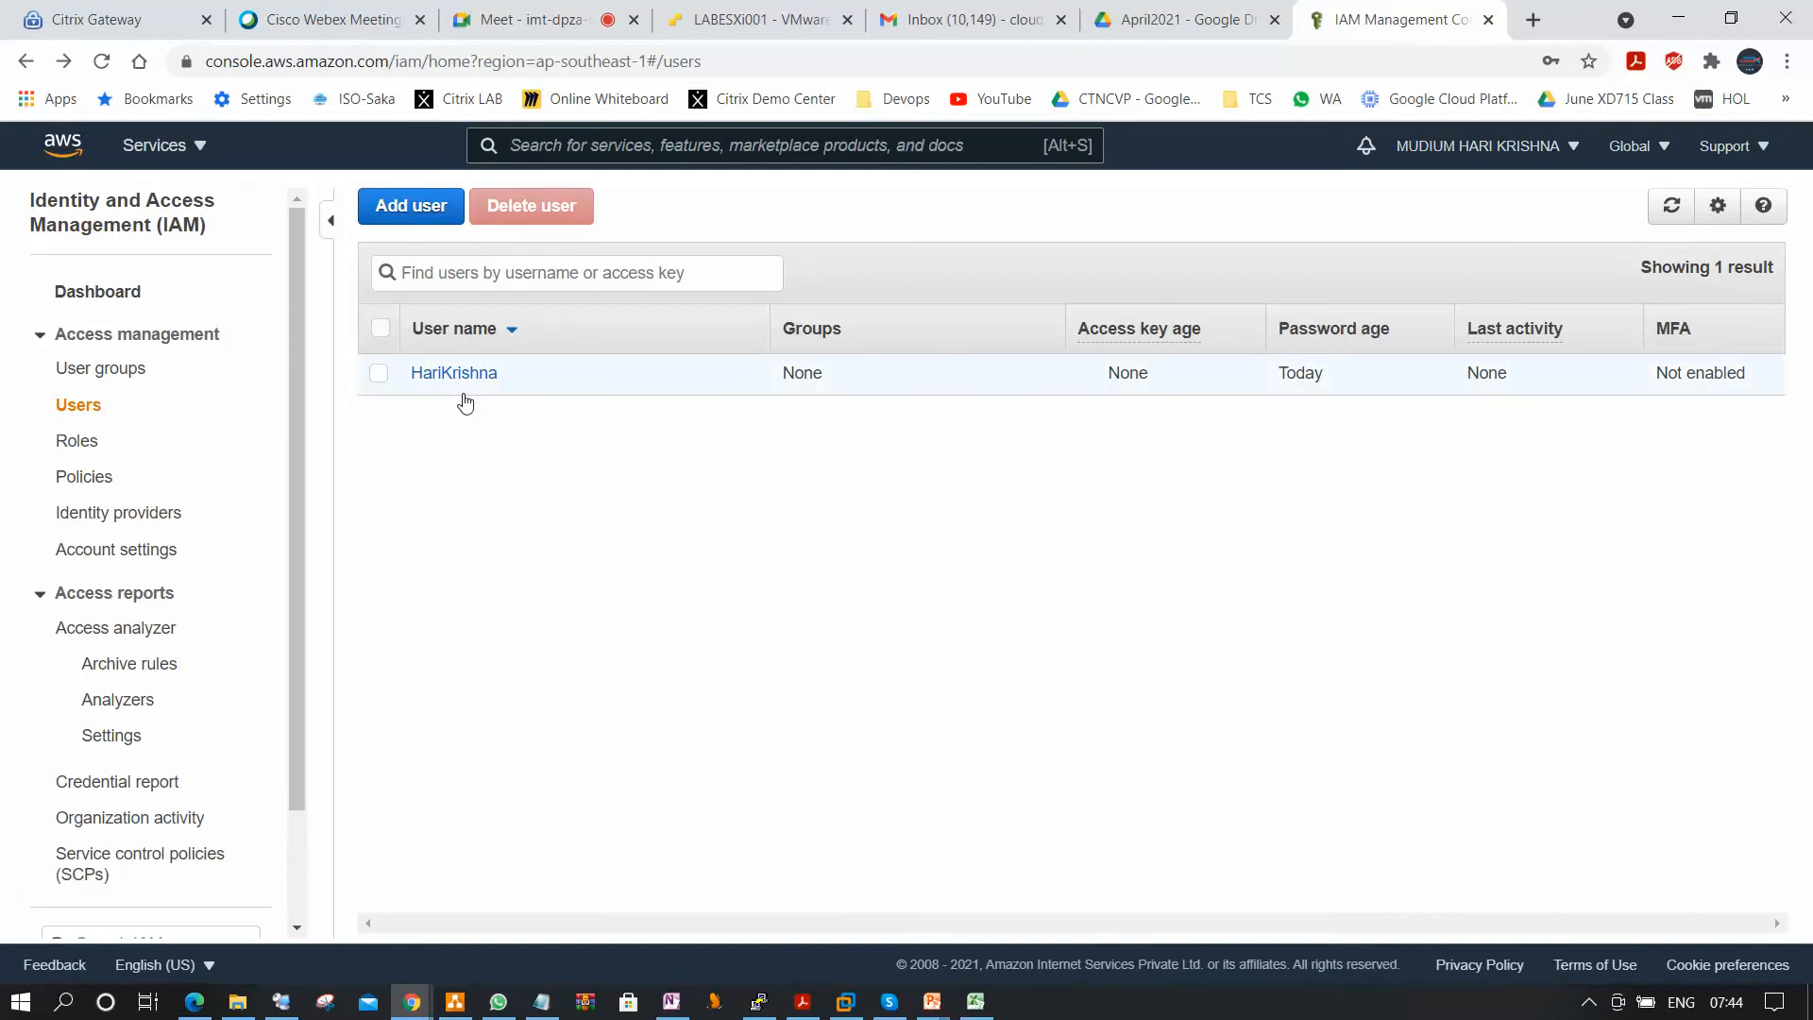
left_click(377, 373)
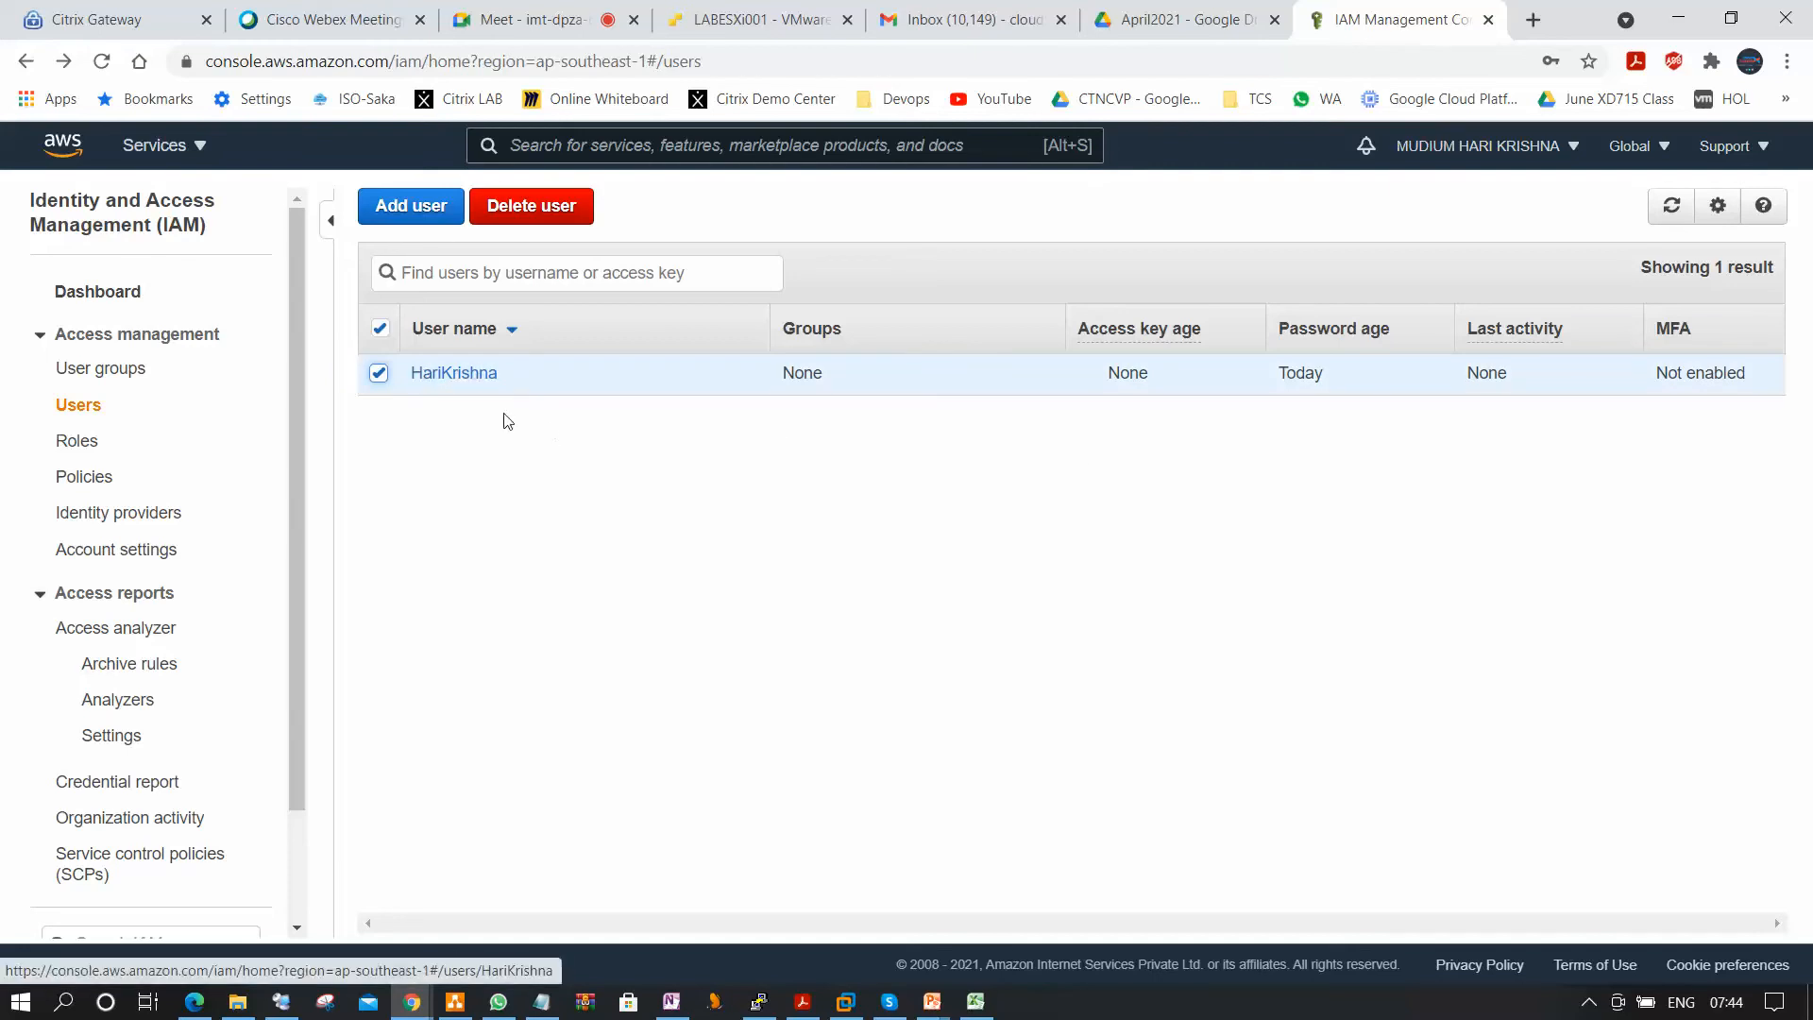
left_click(470, 378)
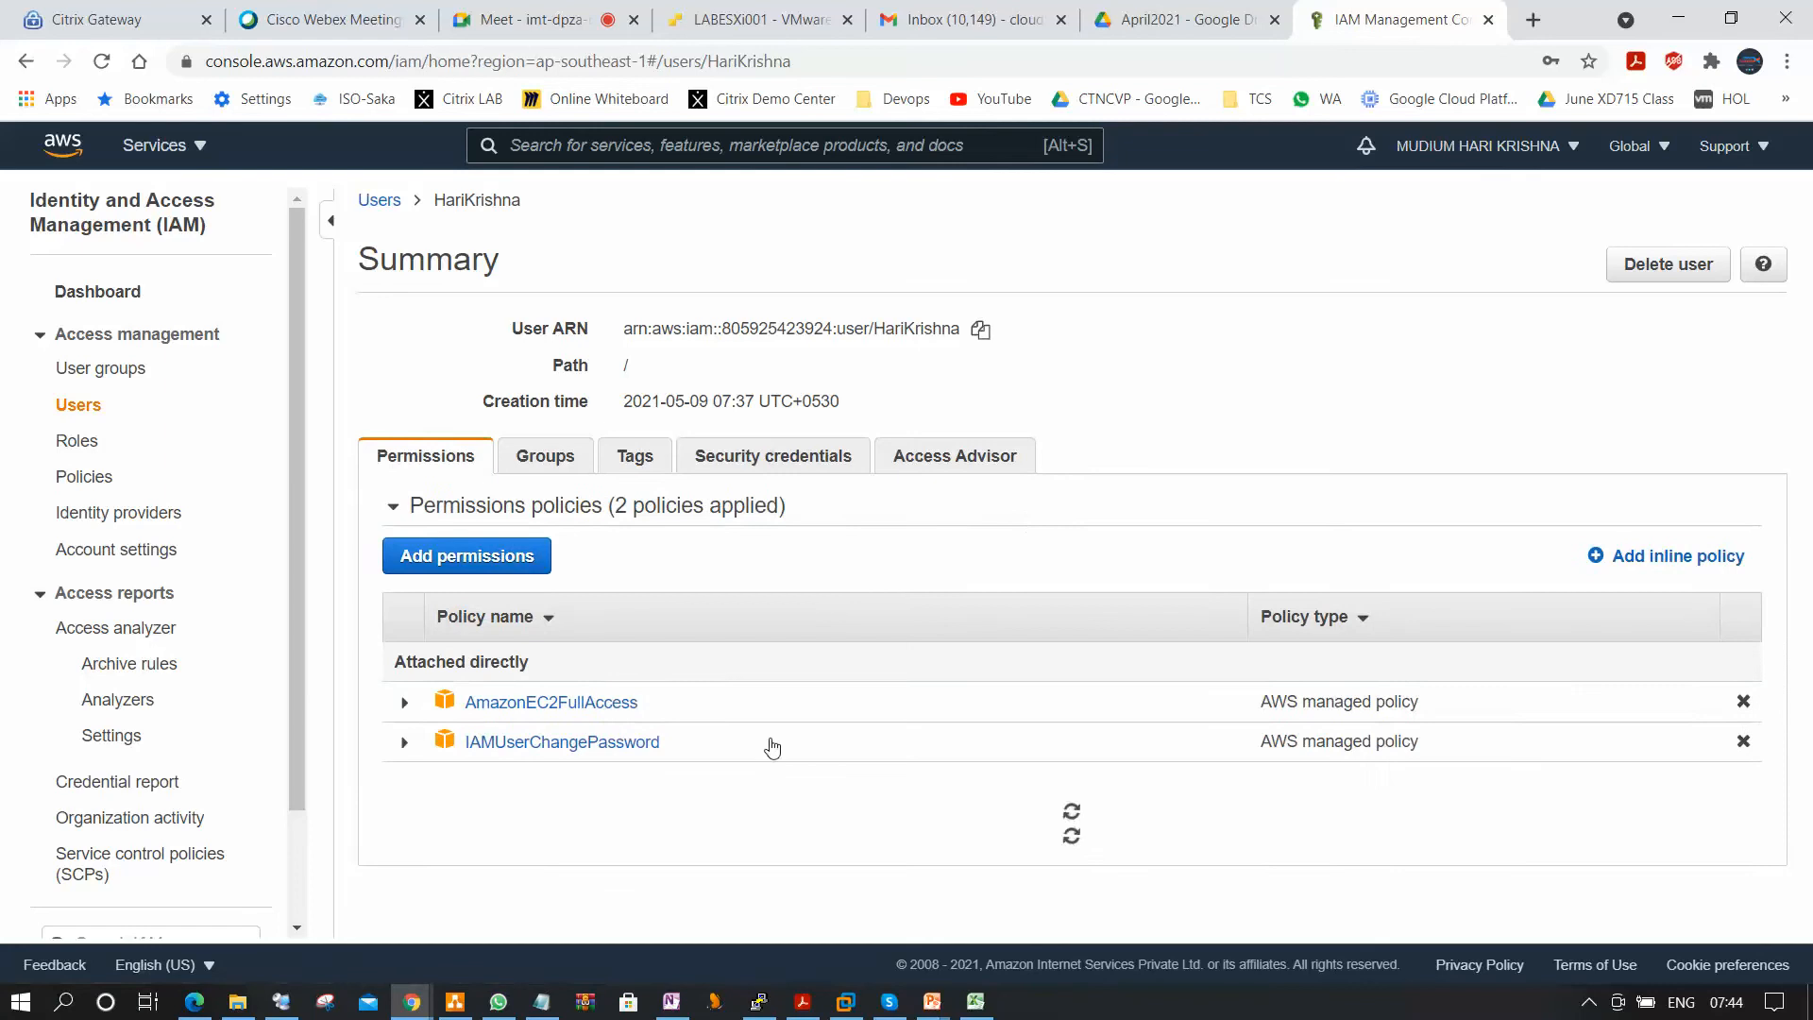
Attach the existing IAMFullAccess policy directly to the IAM user, finding it with the filter IAM.
left_click(503, 547)
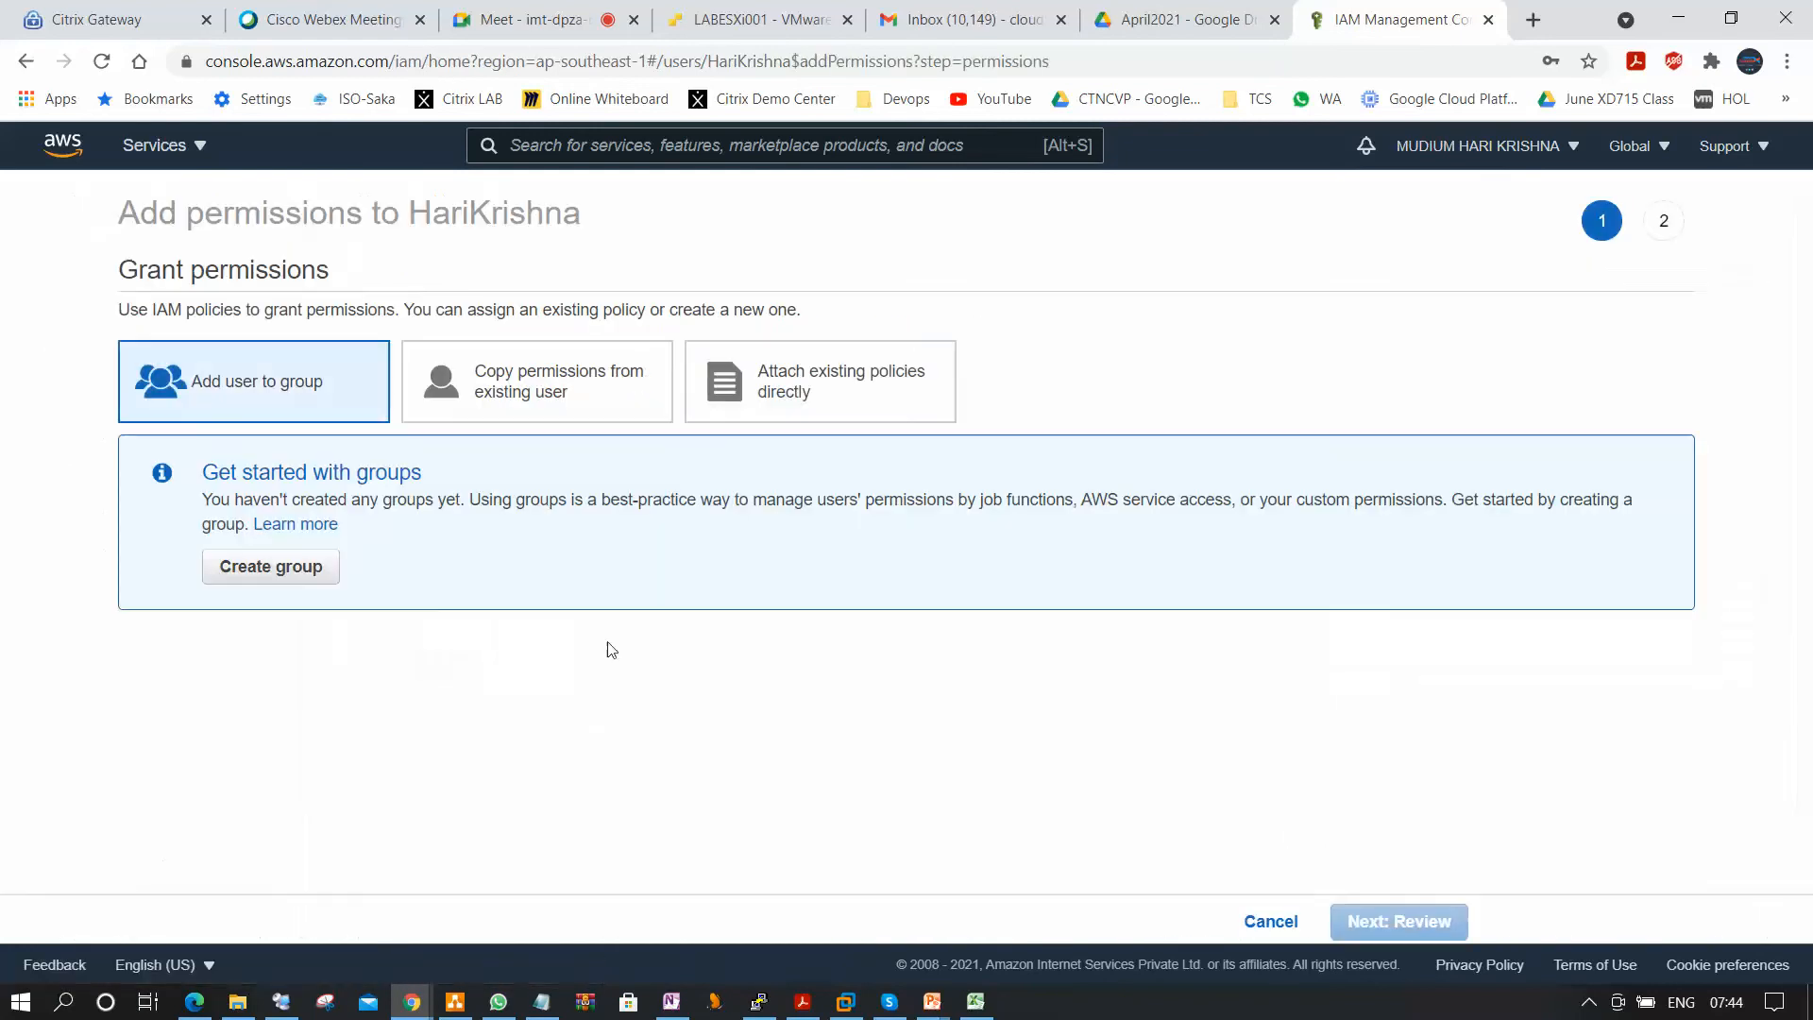
left_click(780, 404)
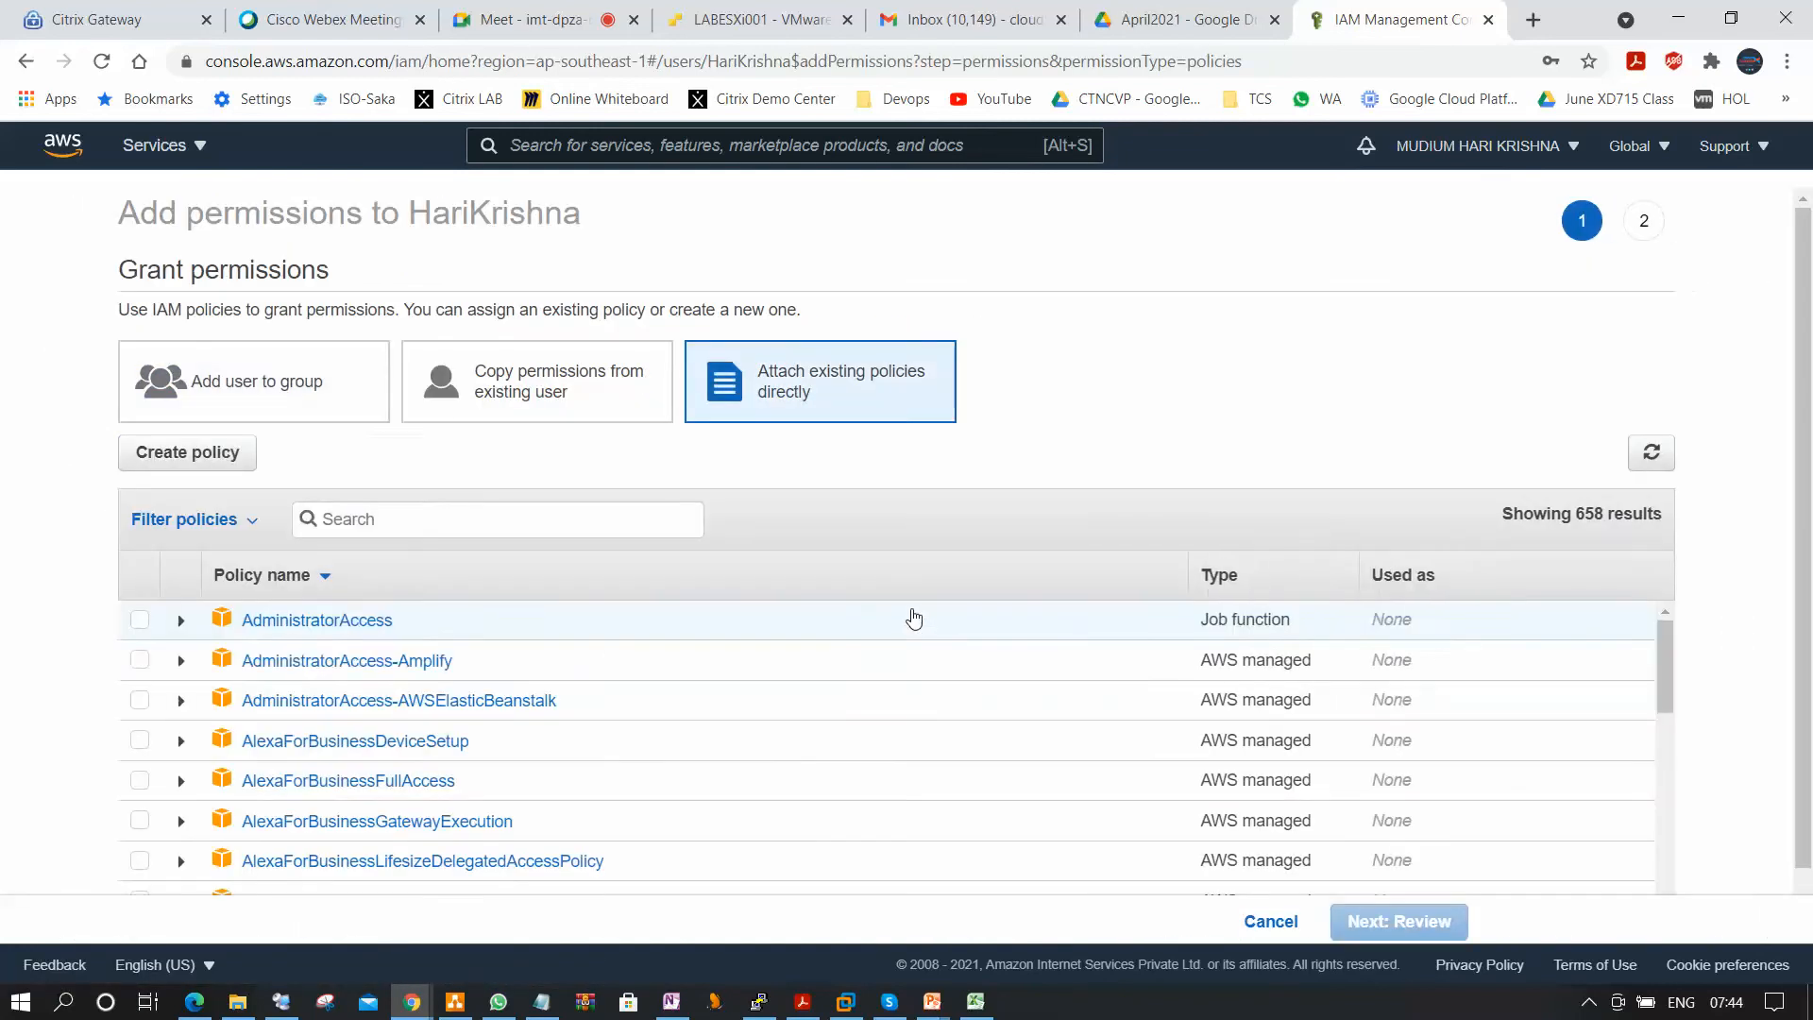
left_click(497, 523)
type("IAM")
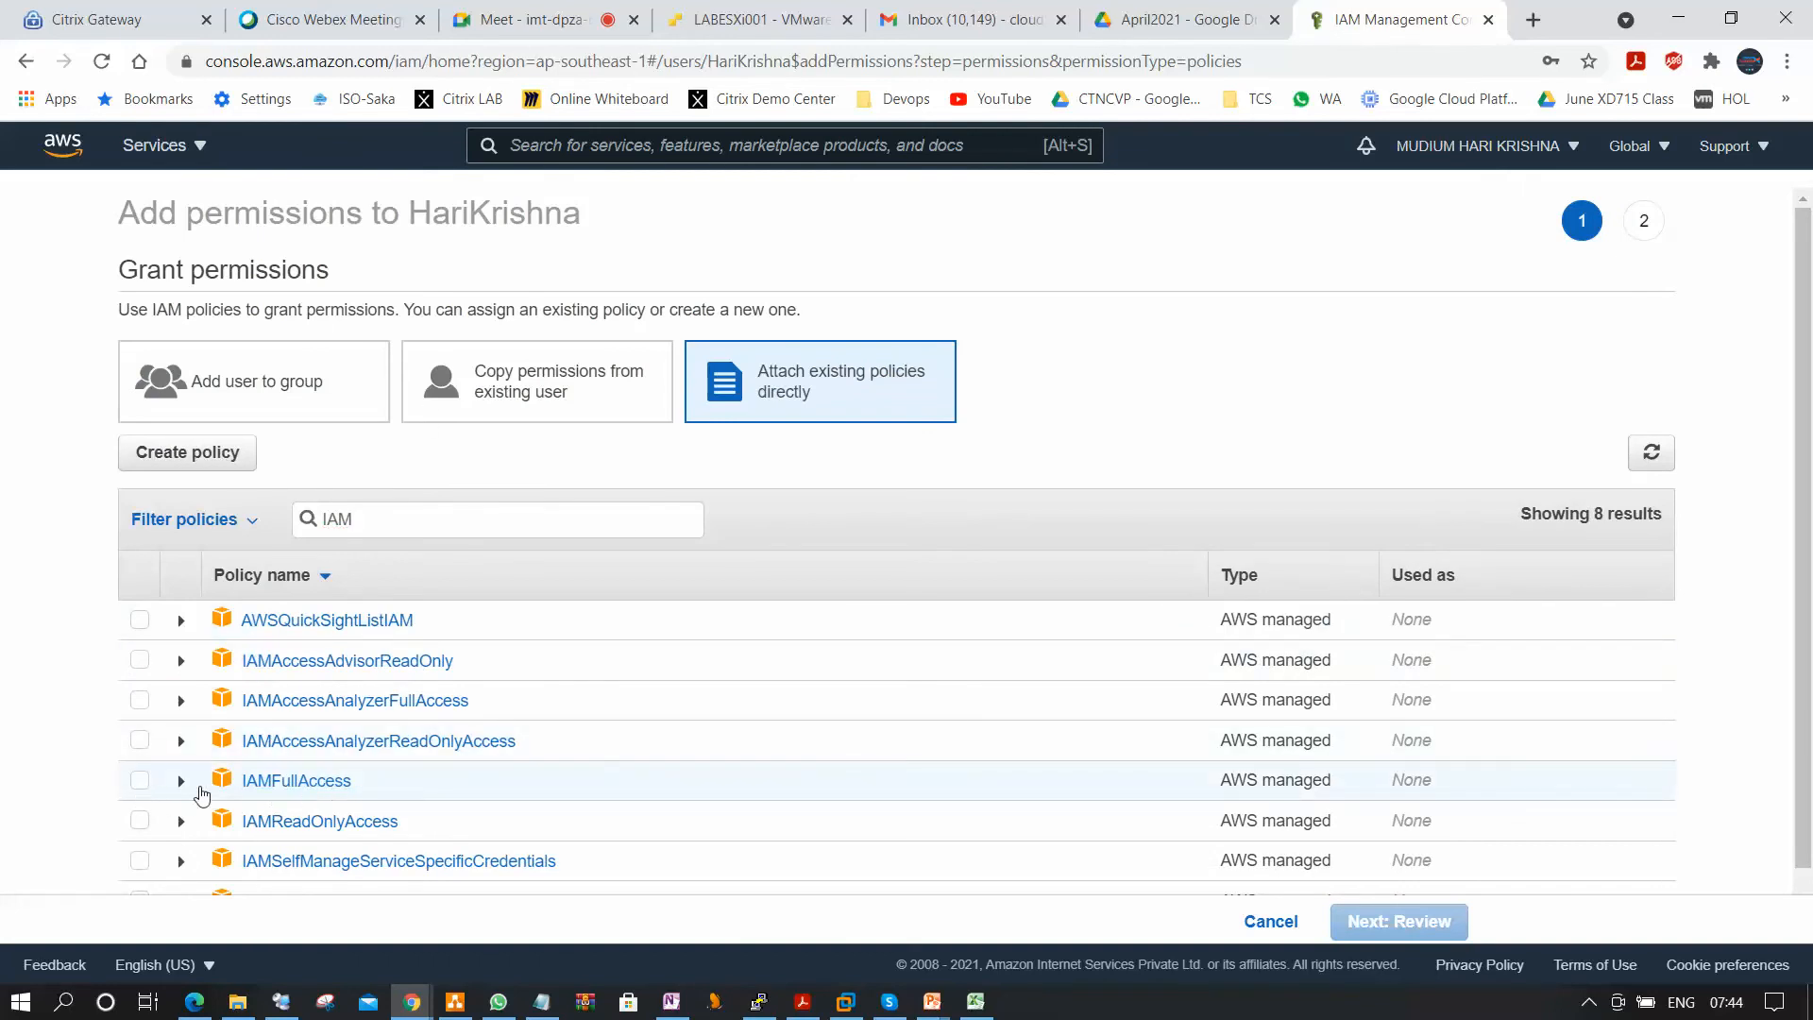
left_click(140, 781)
scroll(1228, 888, "down", 1)
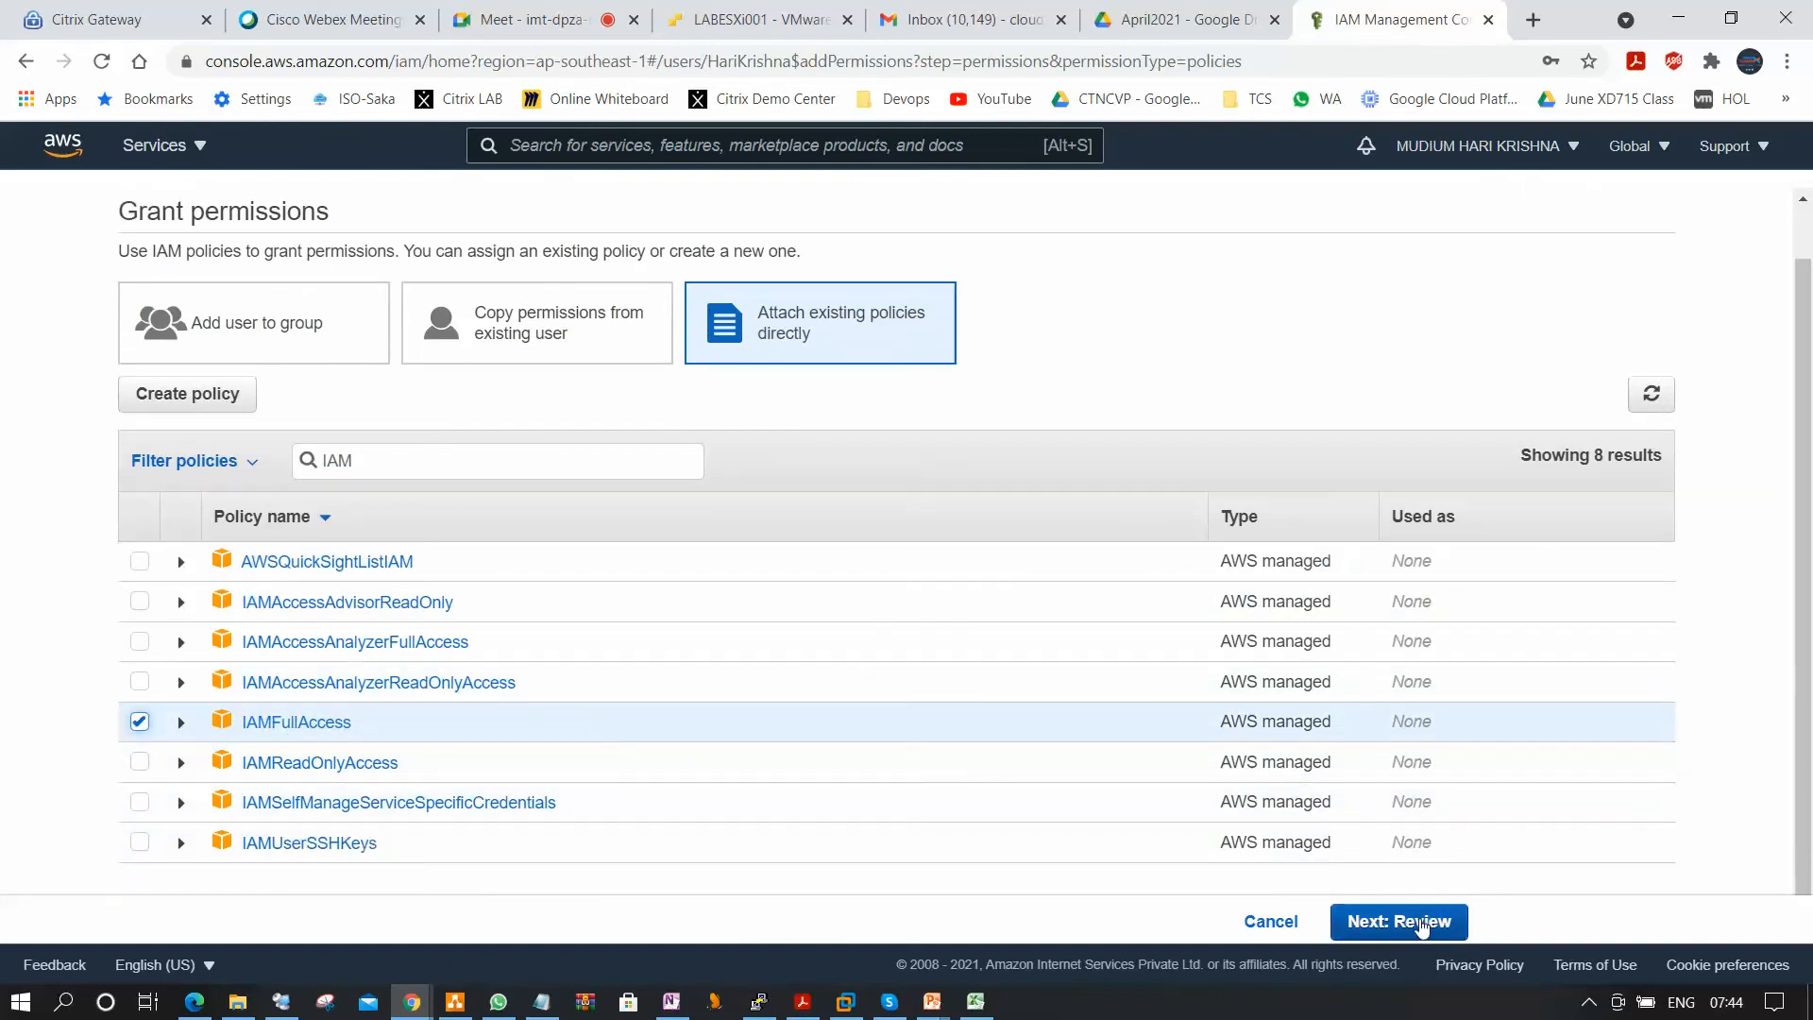
left_click(1421, 923)
left_click(1434, 923)
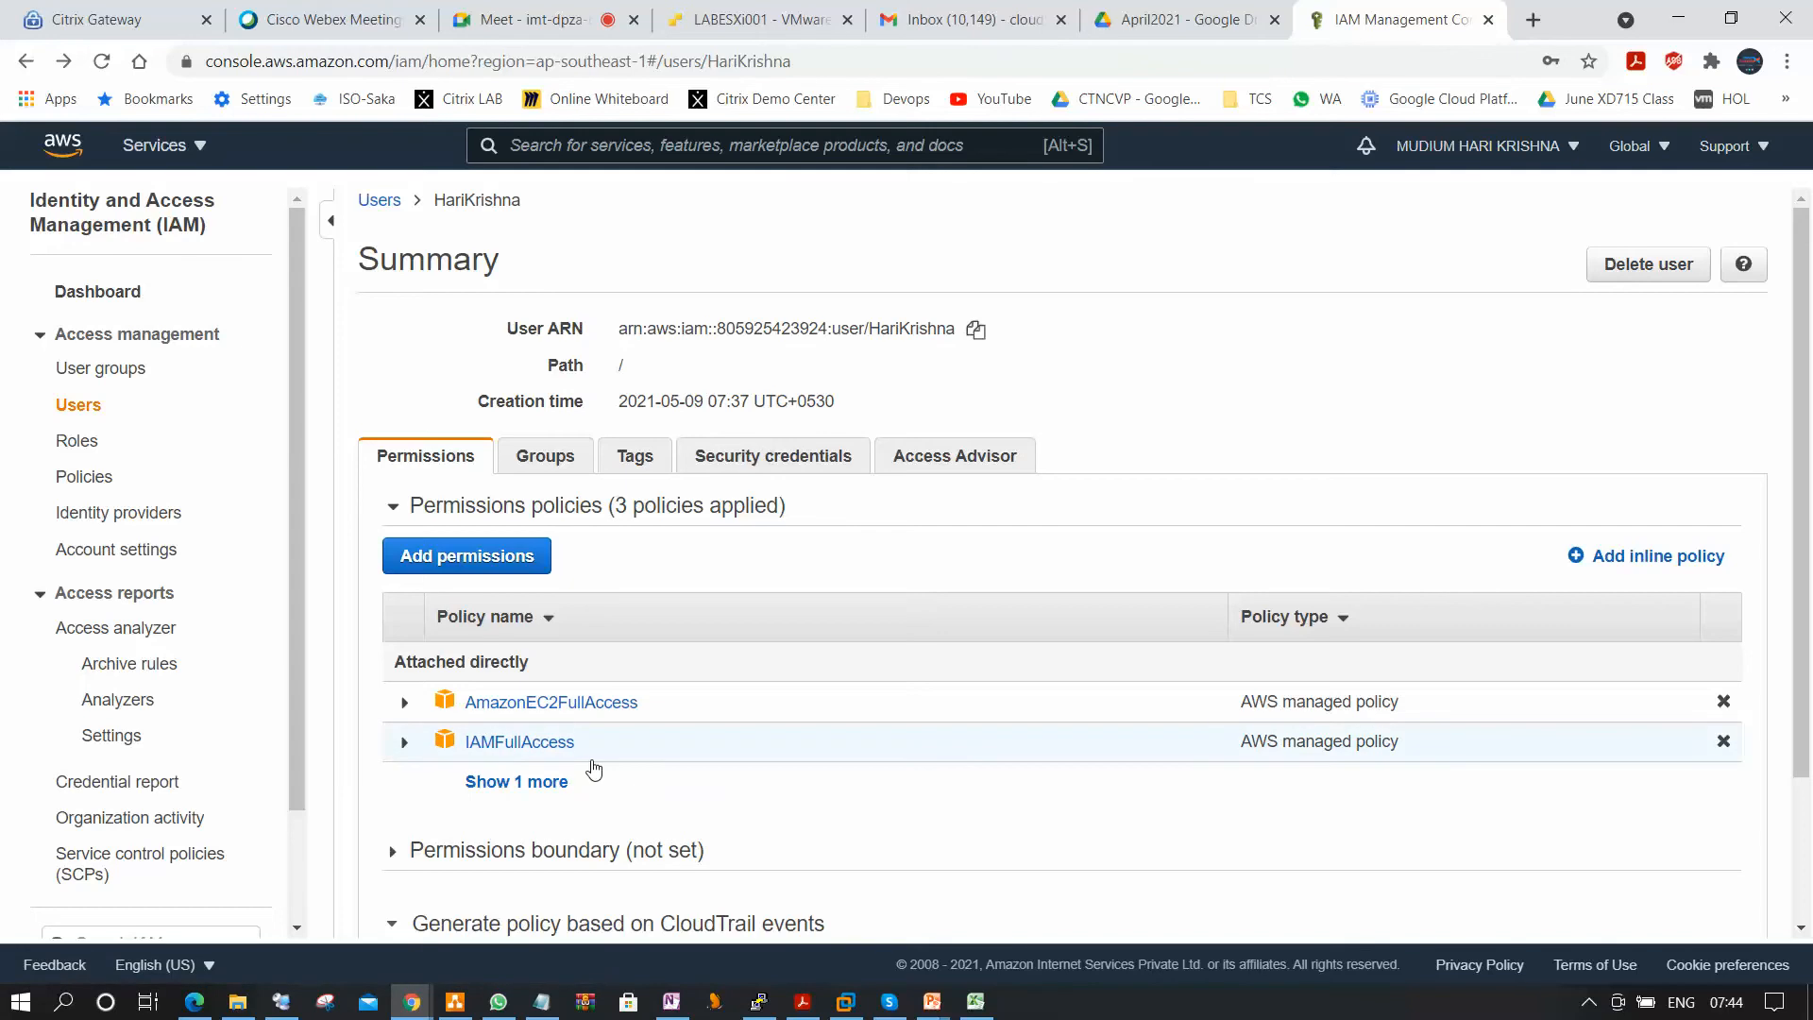
Switch back to the Edge window, reload the IAM dashboard and open the users list.
left_click(195, 1001)
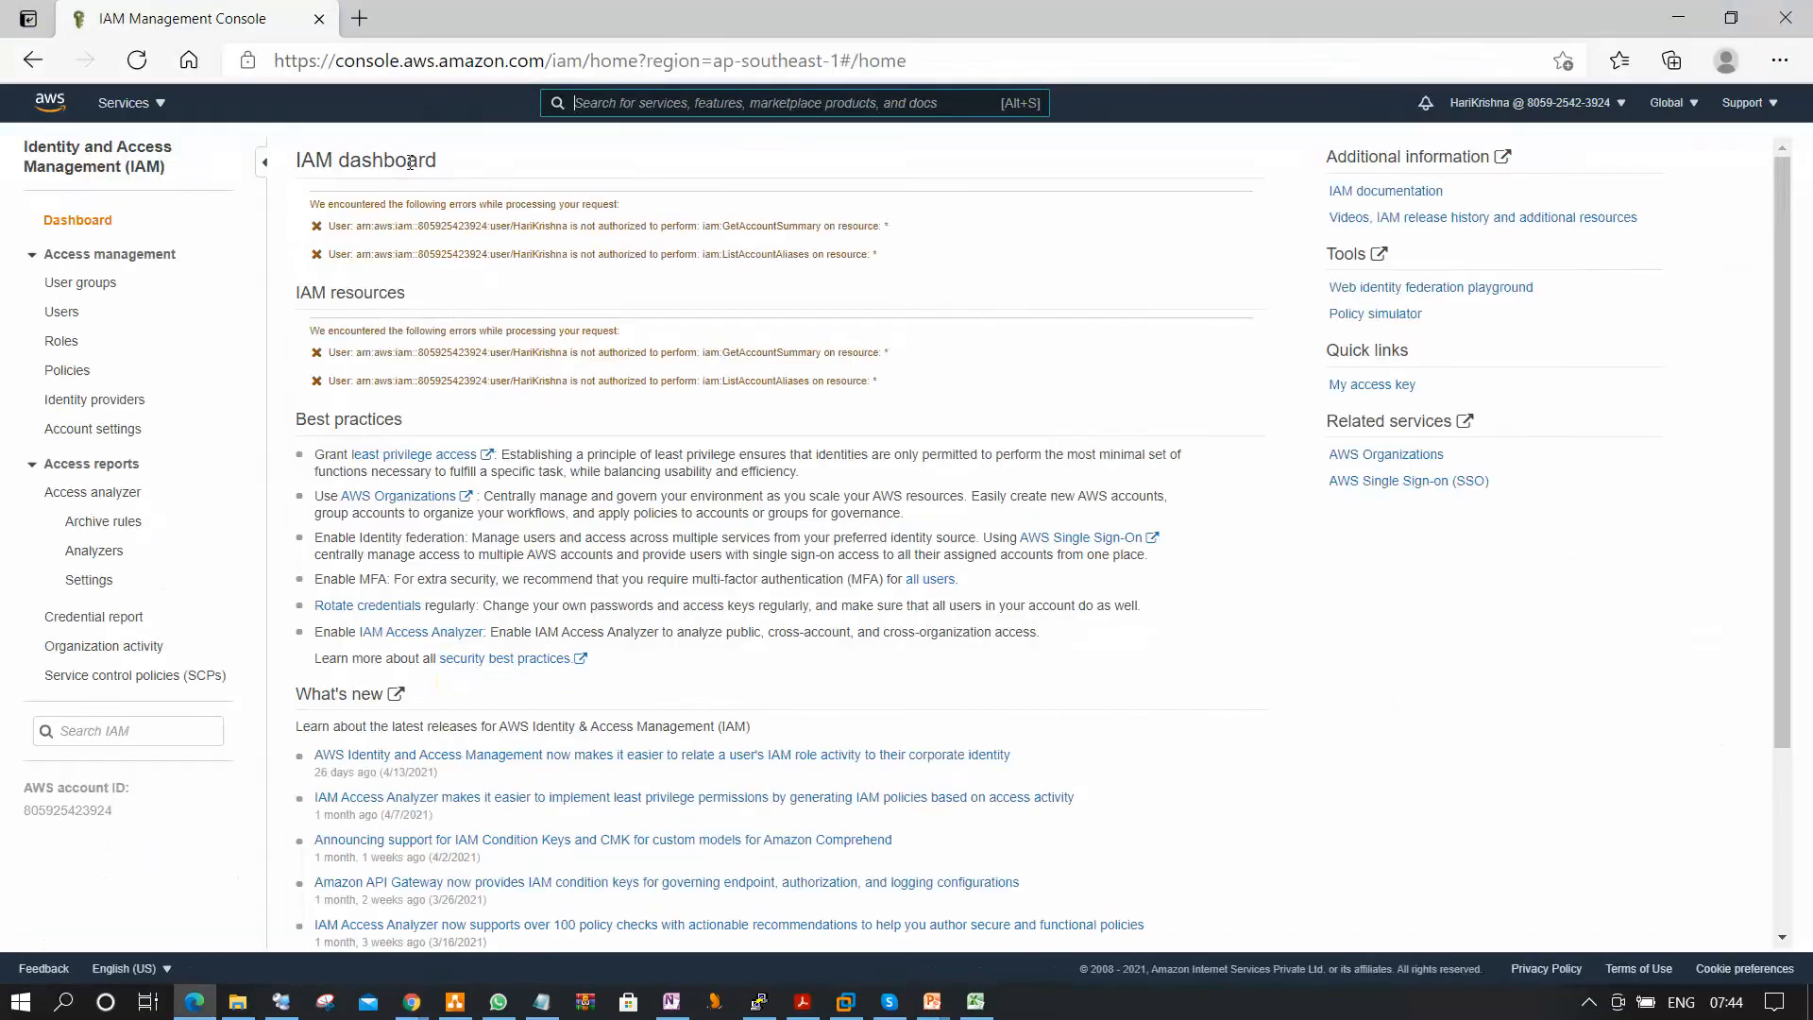
key("Return")
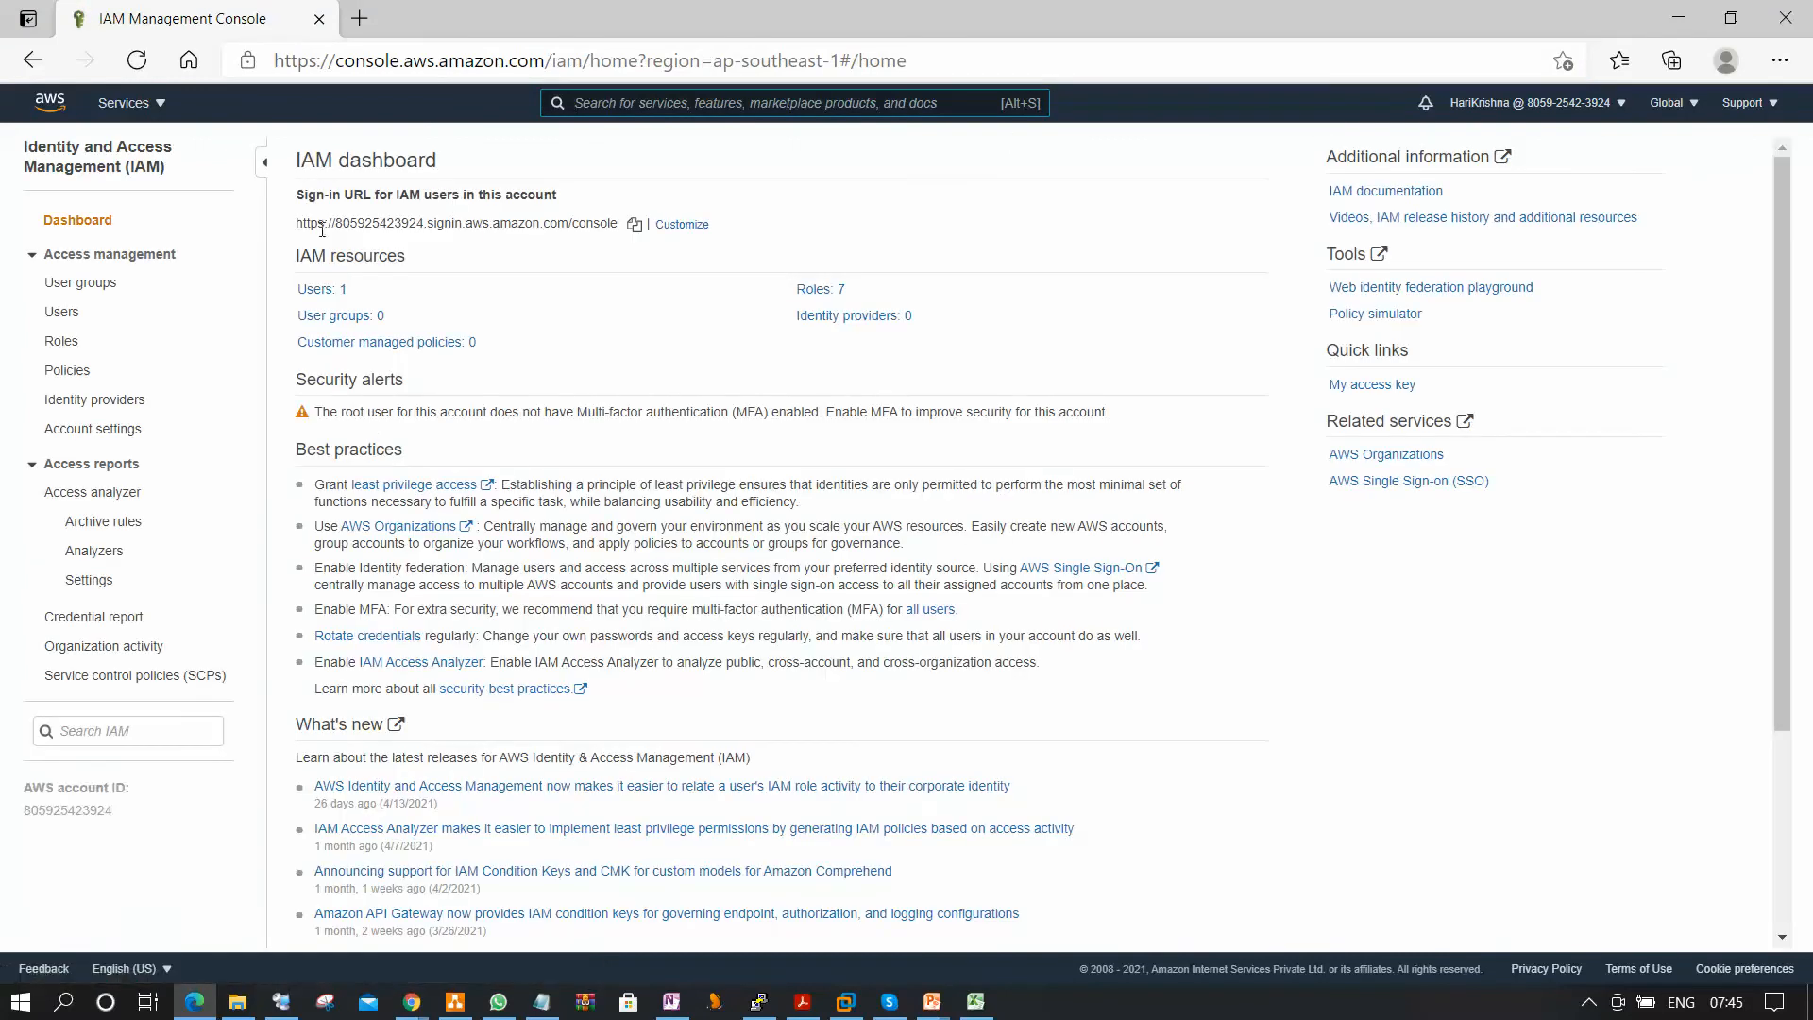
left_click(61, 312)
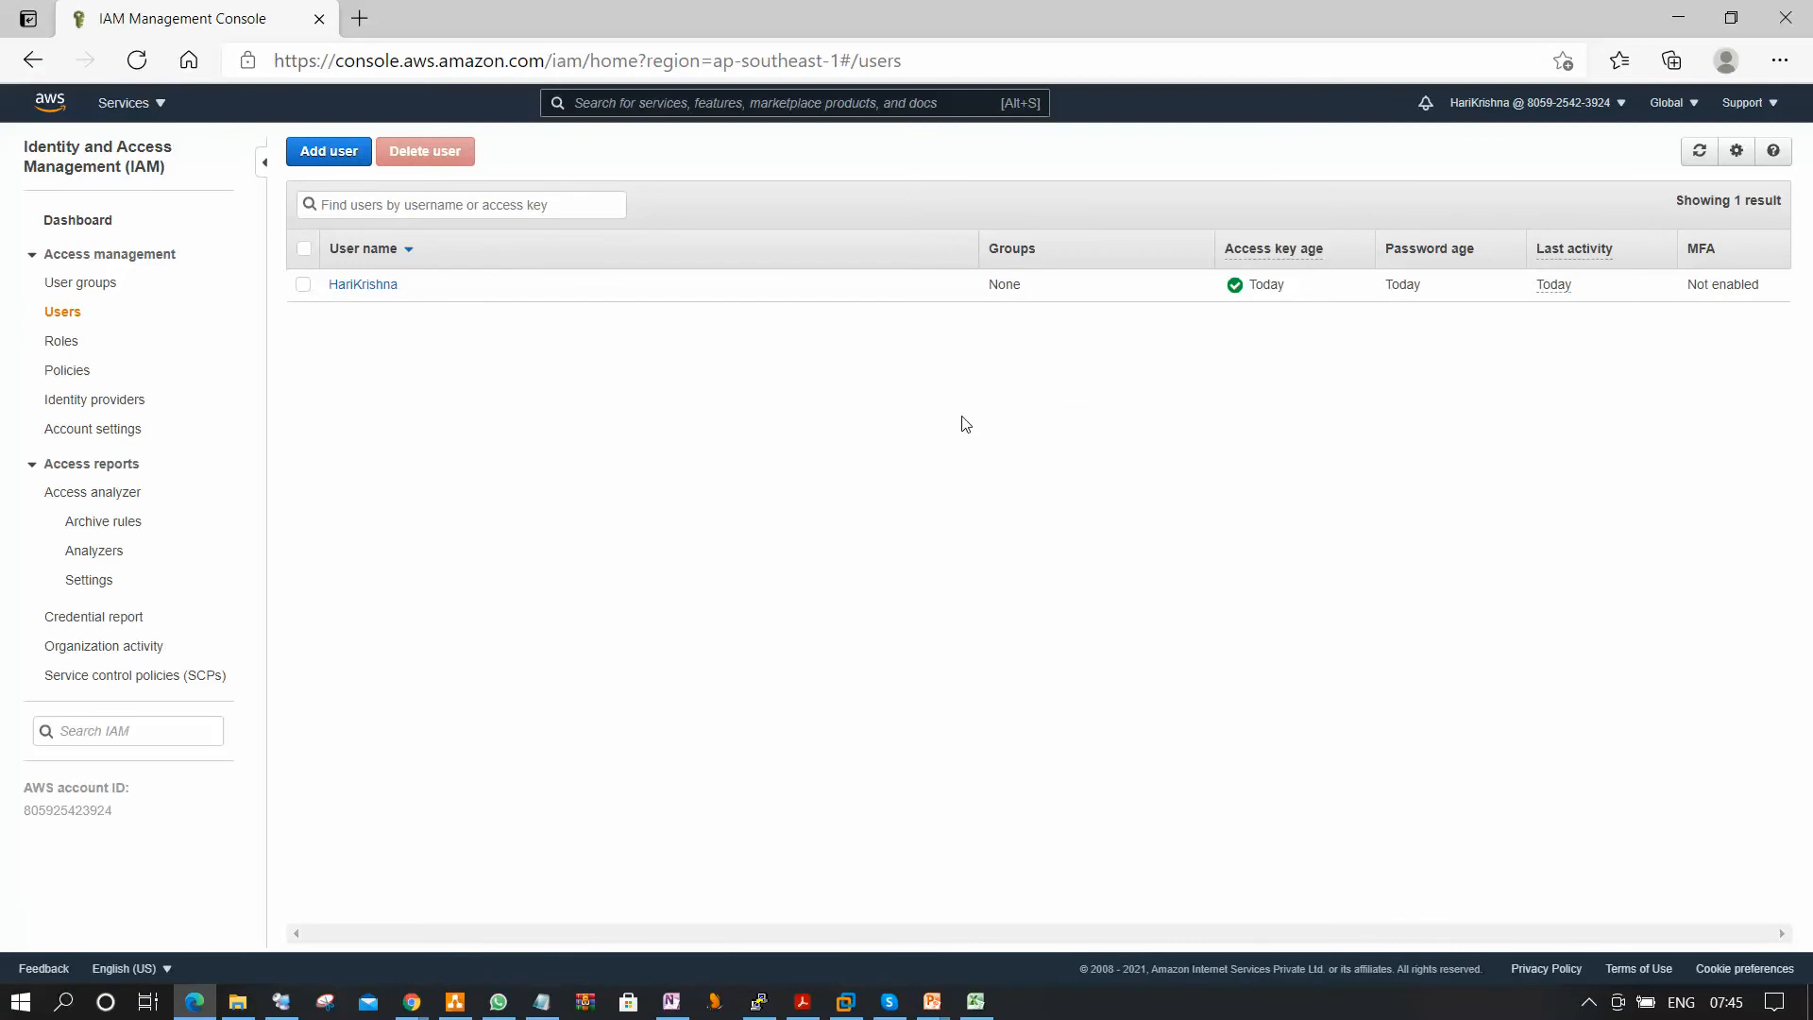
Start adding a user, enter the user name, and enable both Programmatic access and AWS Management Console access.
left_click(330, 151)
left_click(832, 292)
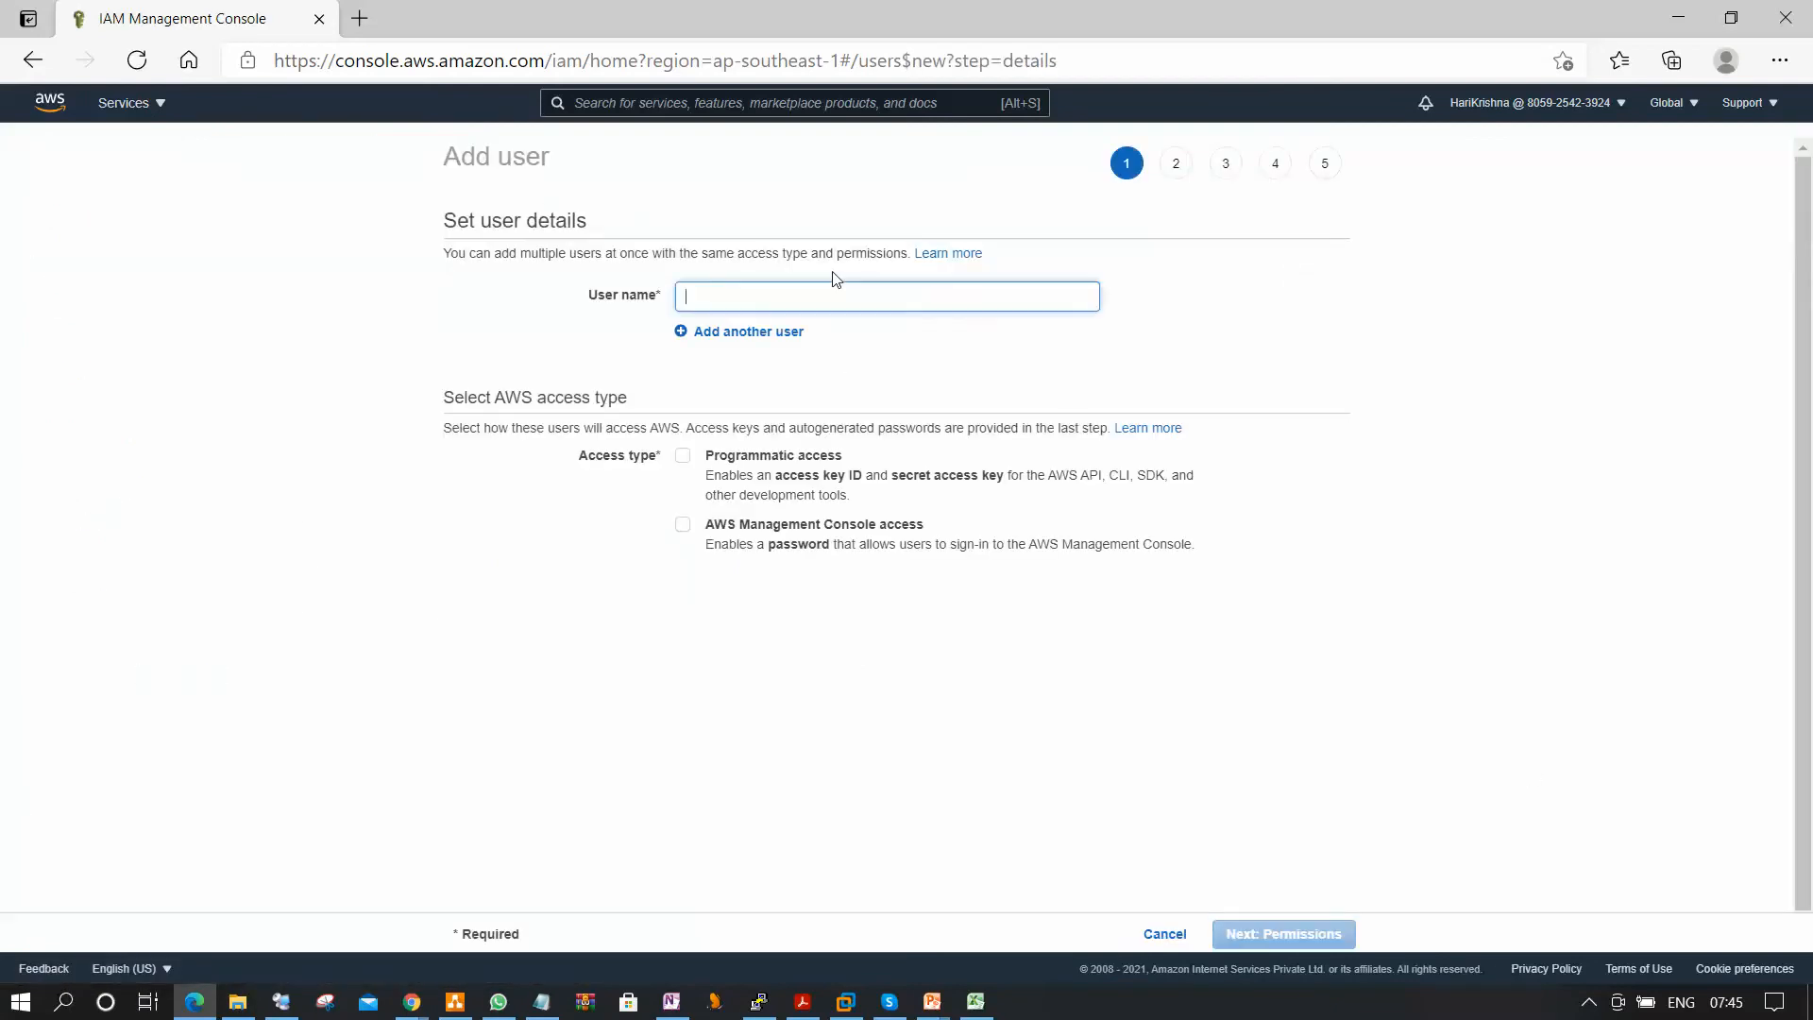
type("Siva")
key("Tab")
key("Tab")
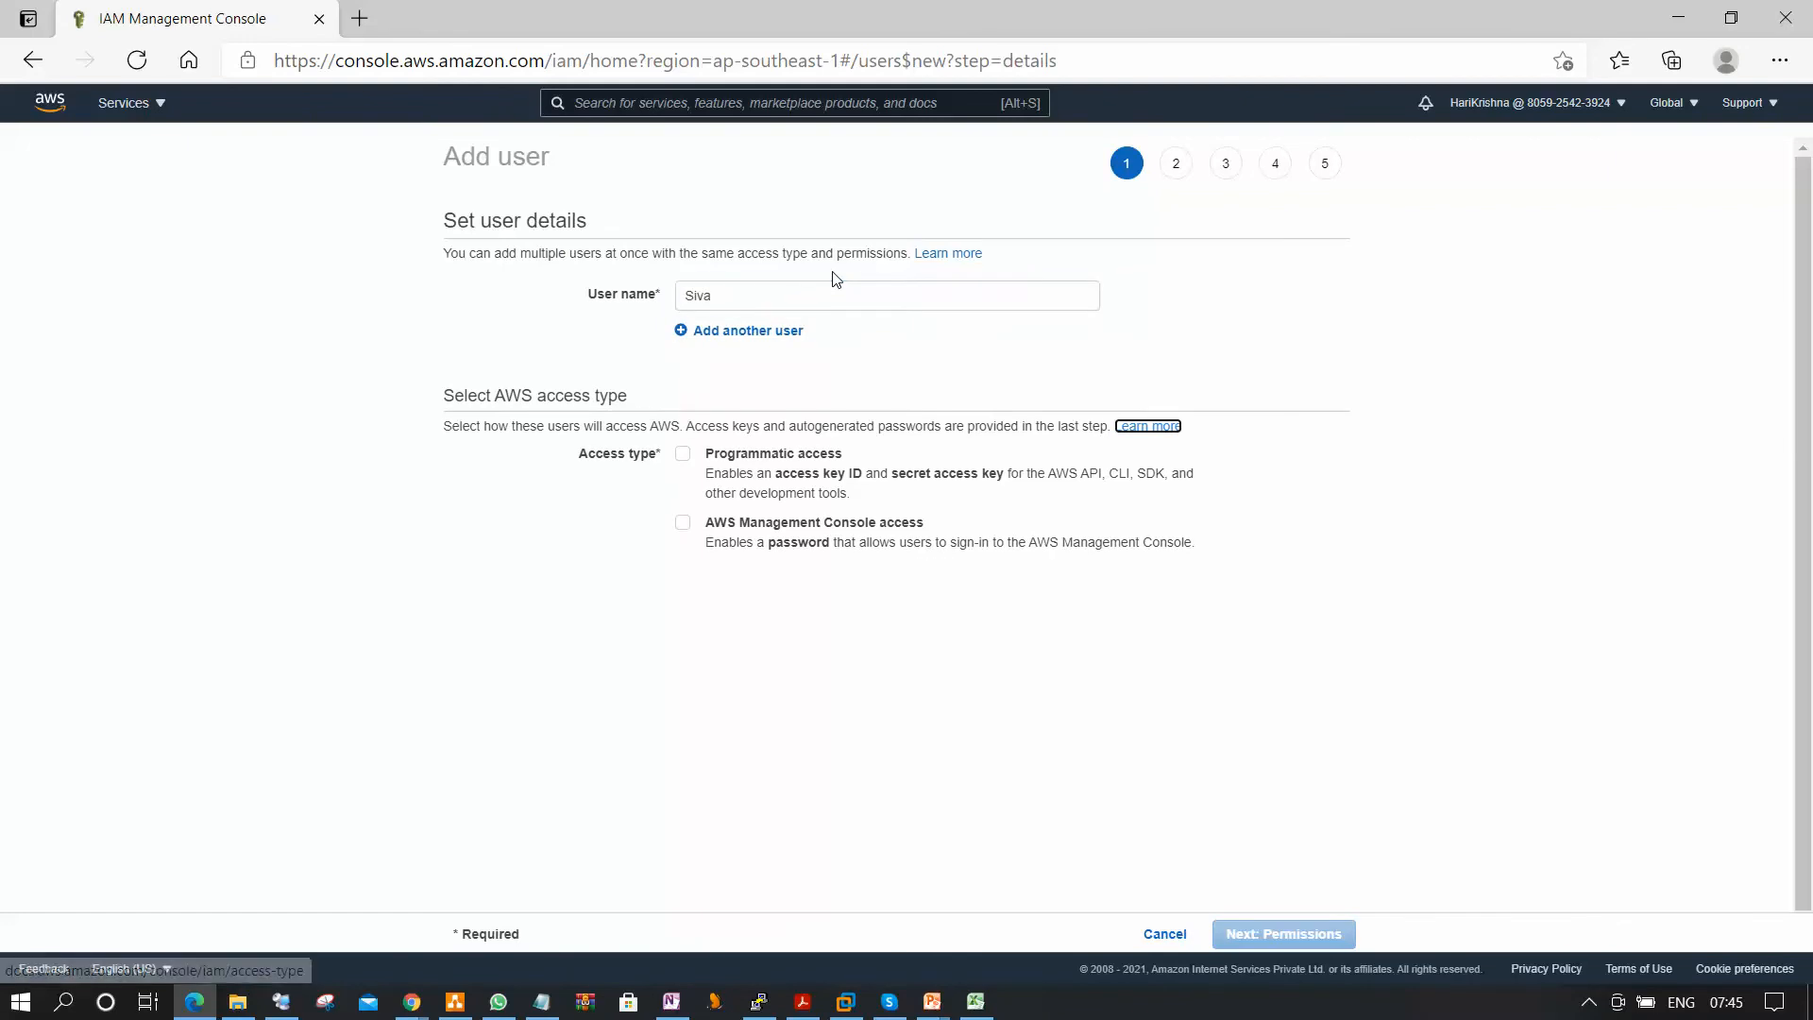
left_click(683, 454)
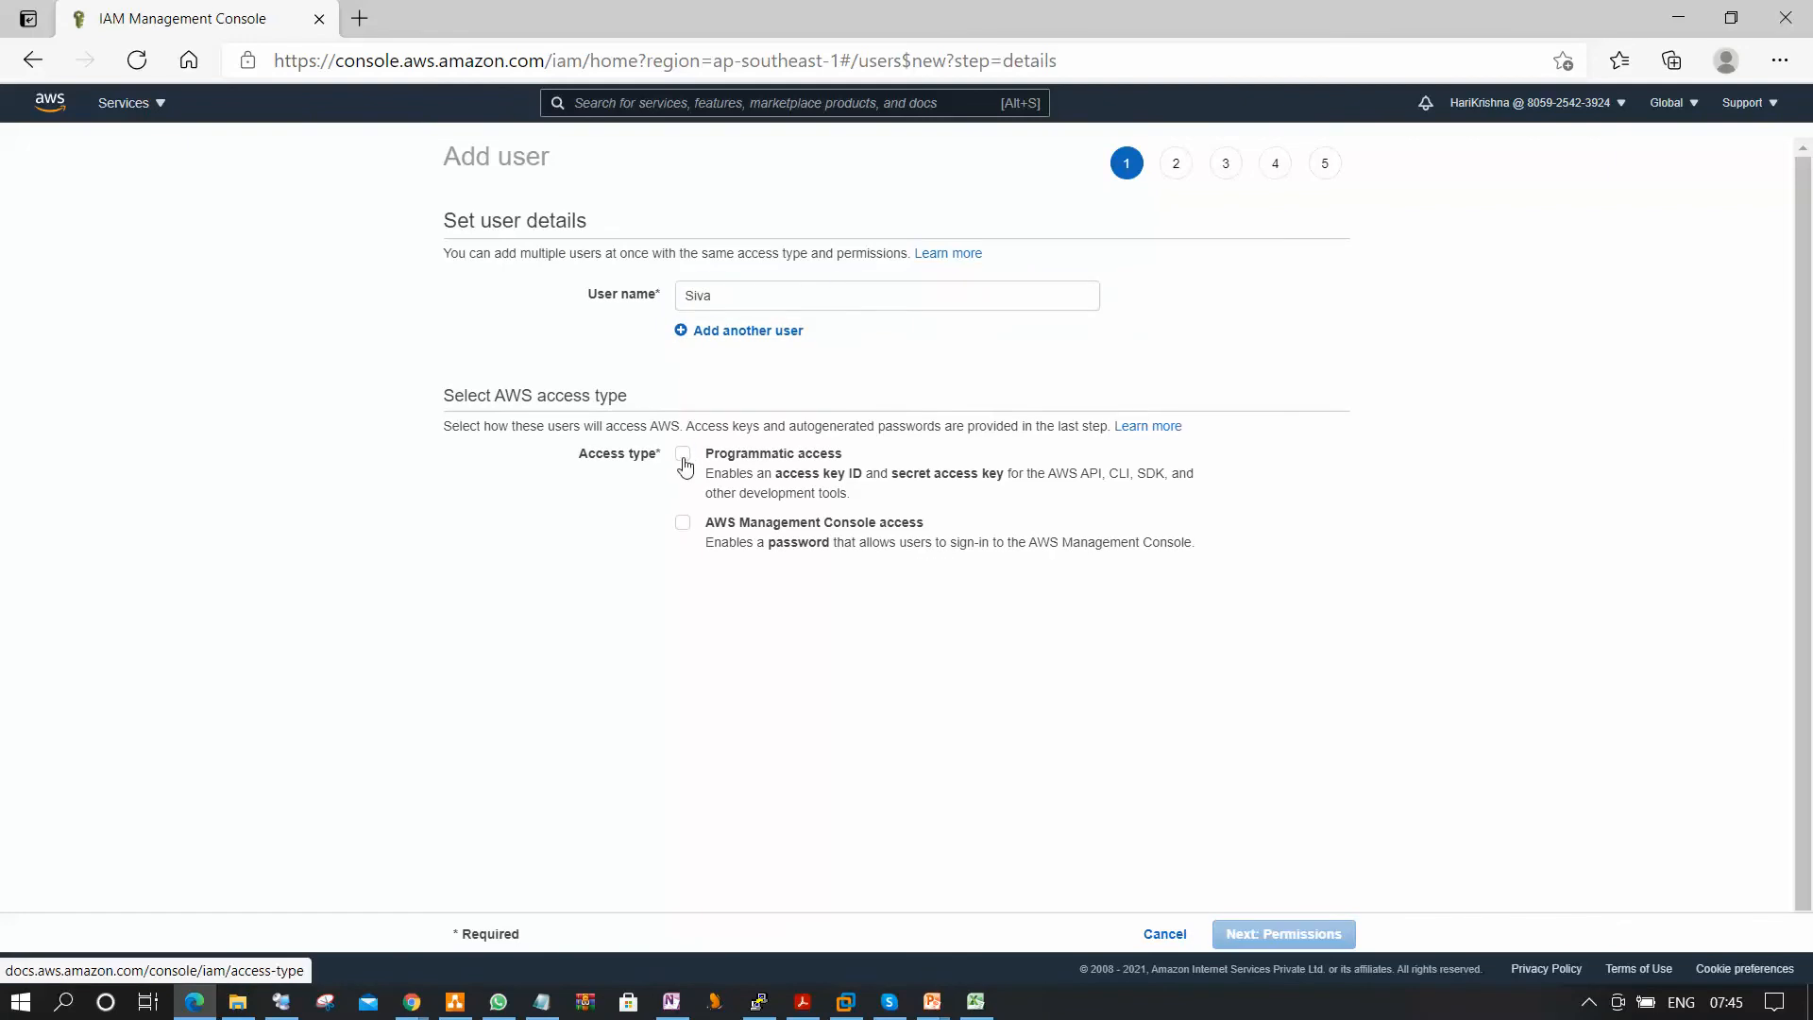
left_click(683, 522)
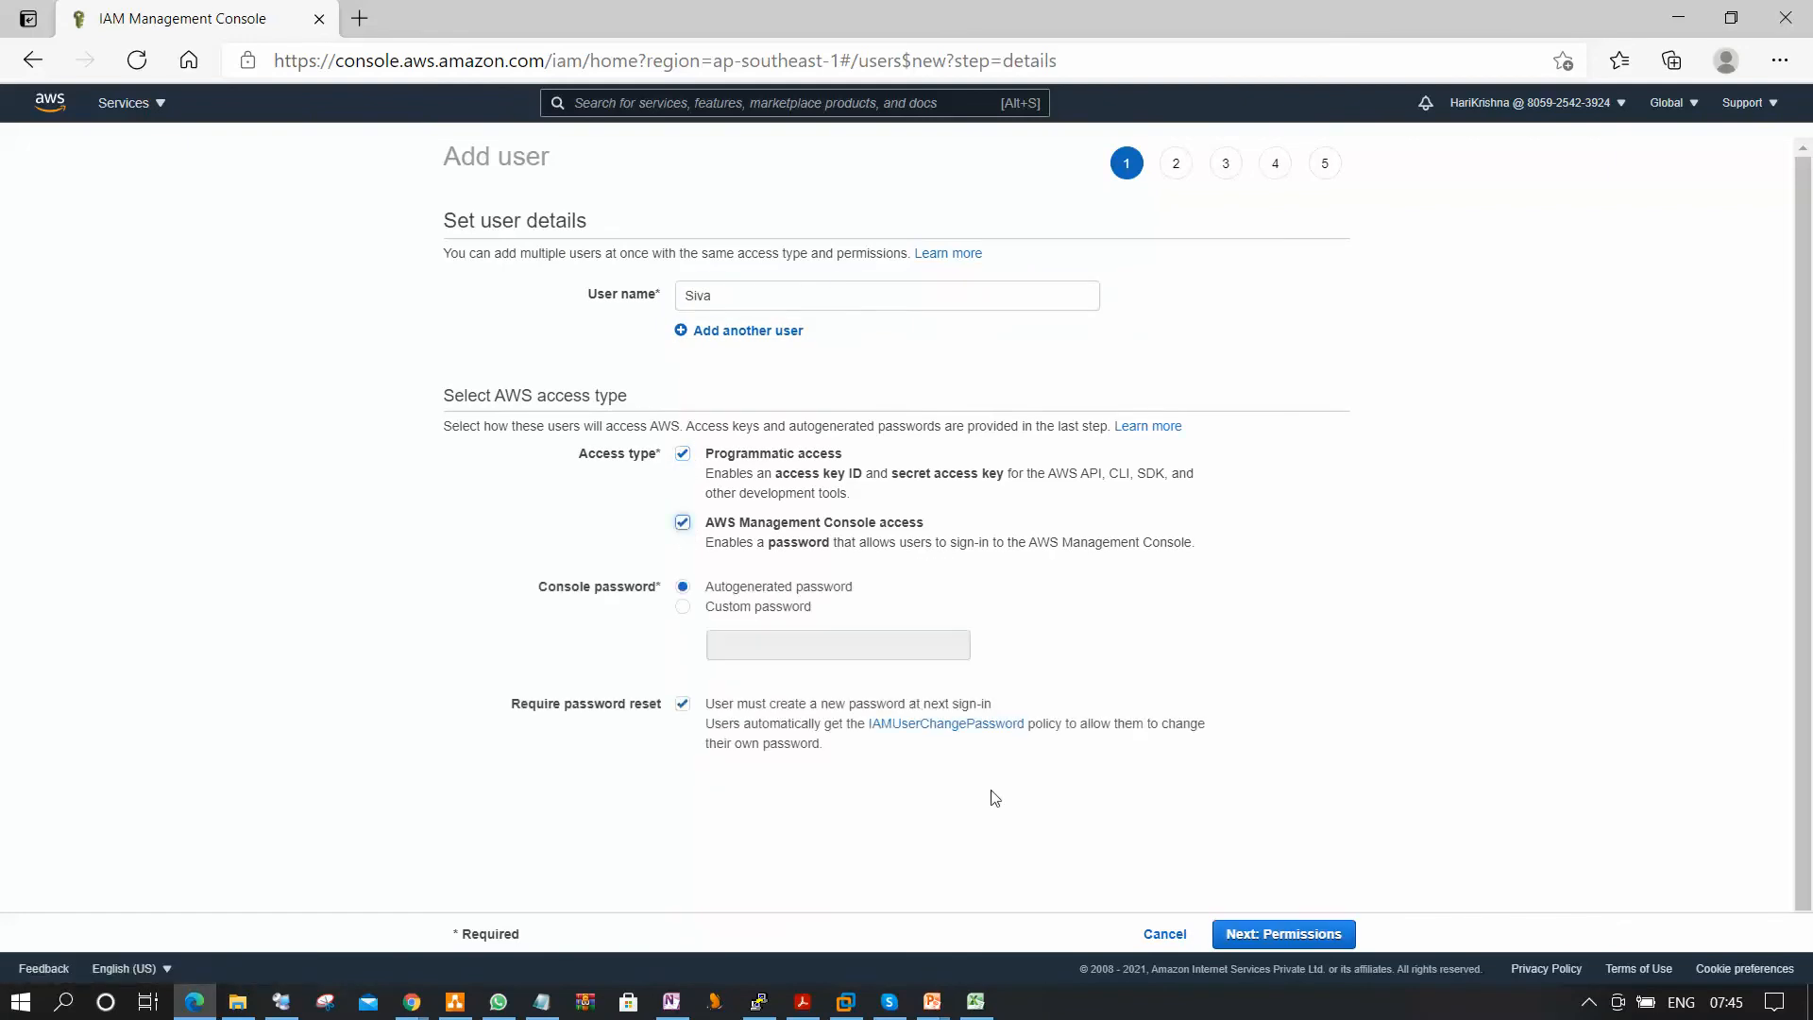
Choose a custom console password for the new user, enter the password and show it.
left_click(683, 609)
left_click(771, 643)
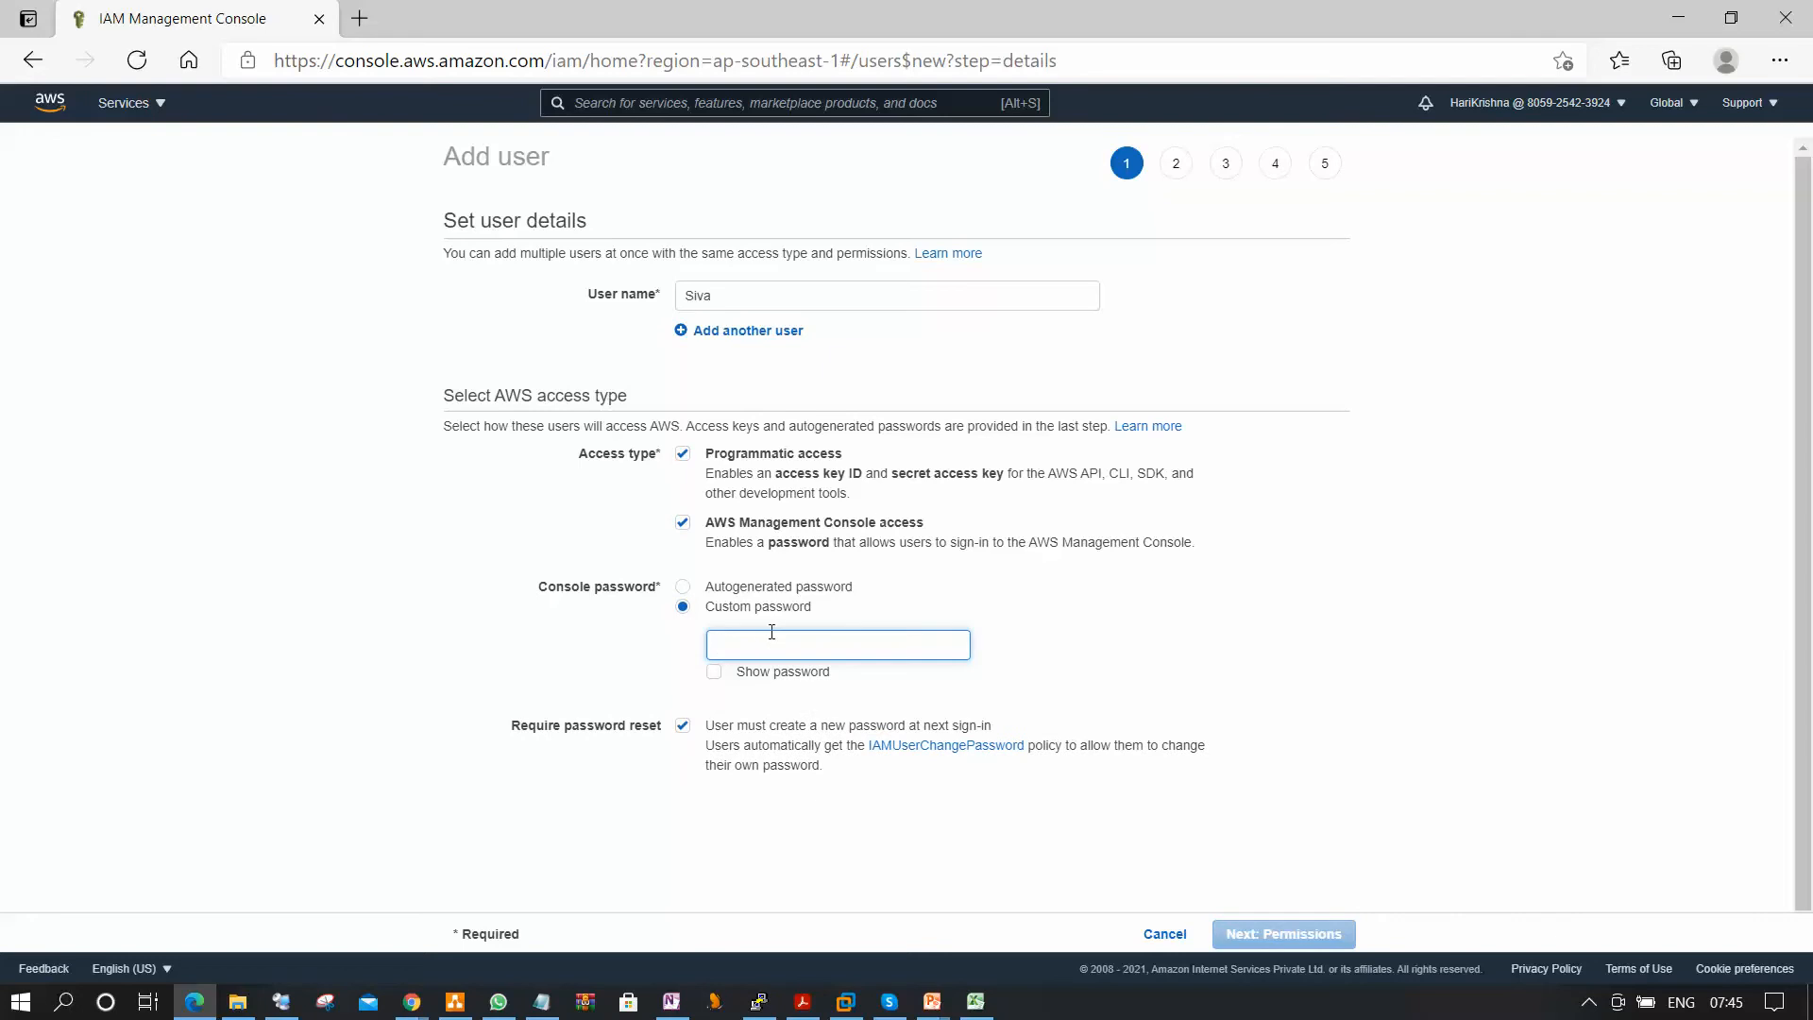
type("Si")
key("BackSpace")
key("BackSpace")
type("•••••••••••")
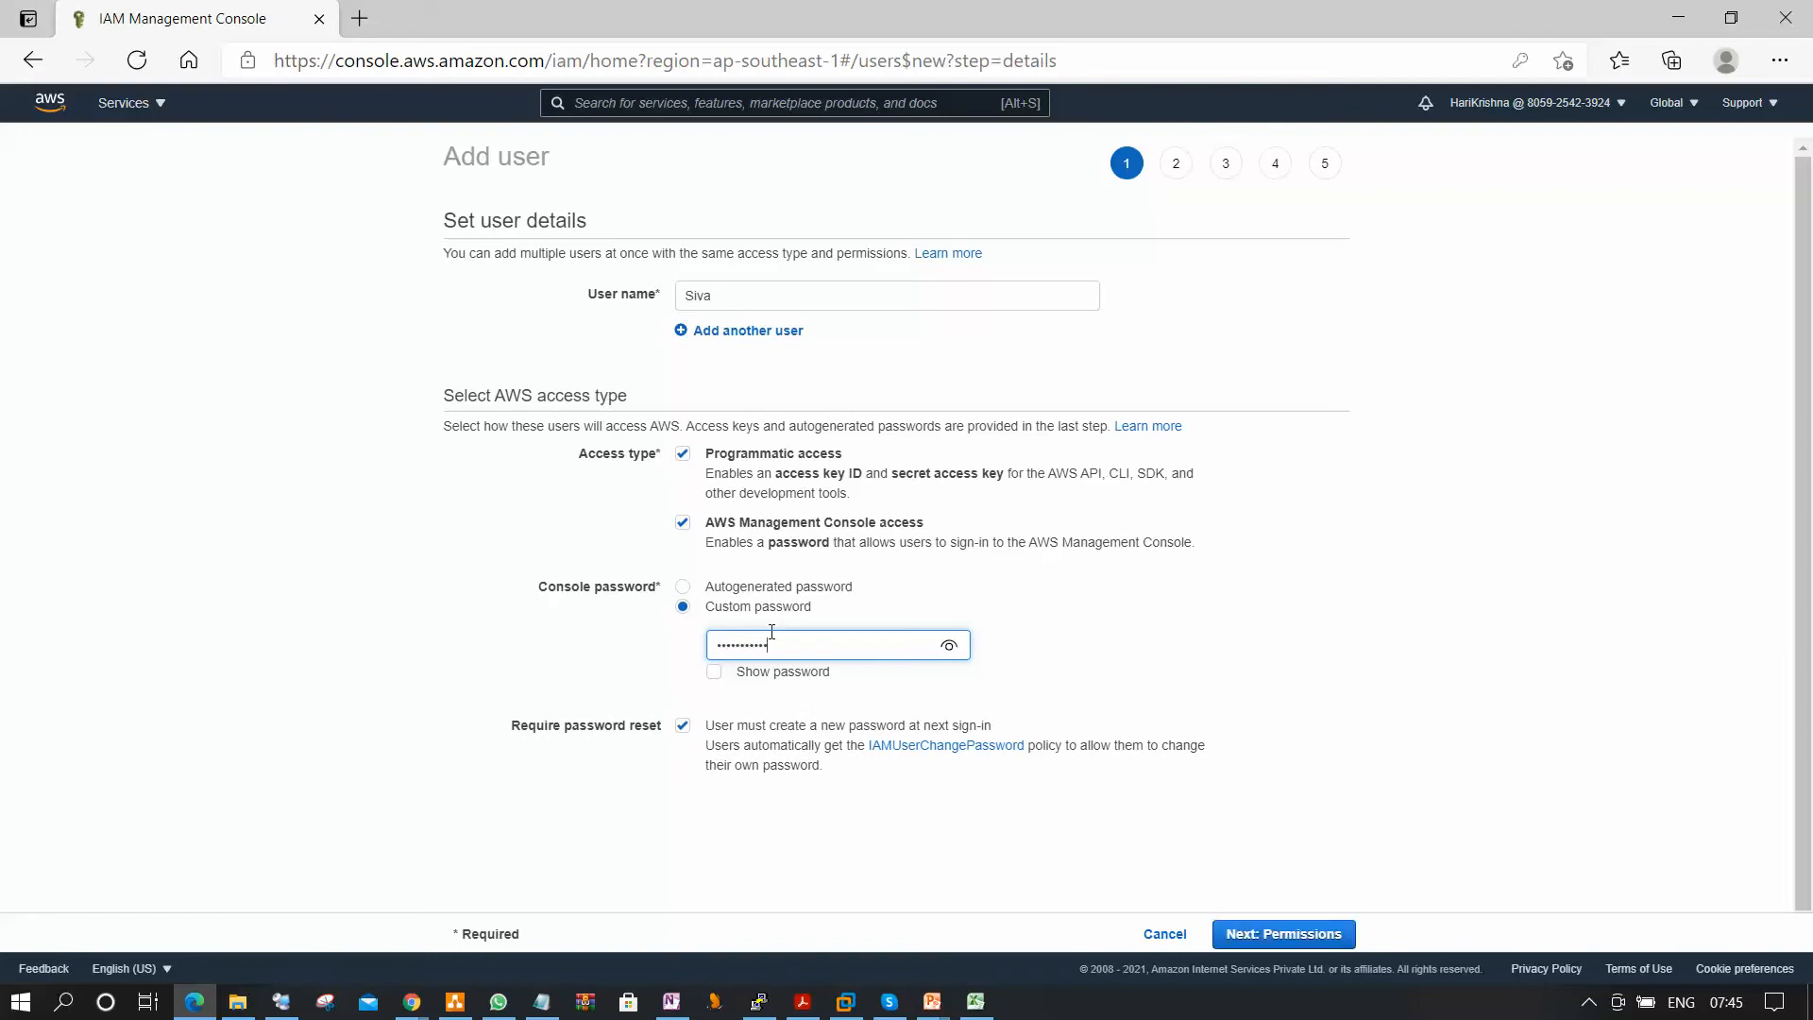
left_click(715, 673)
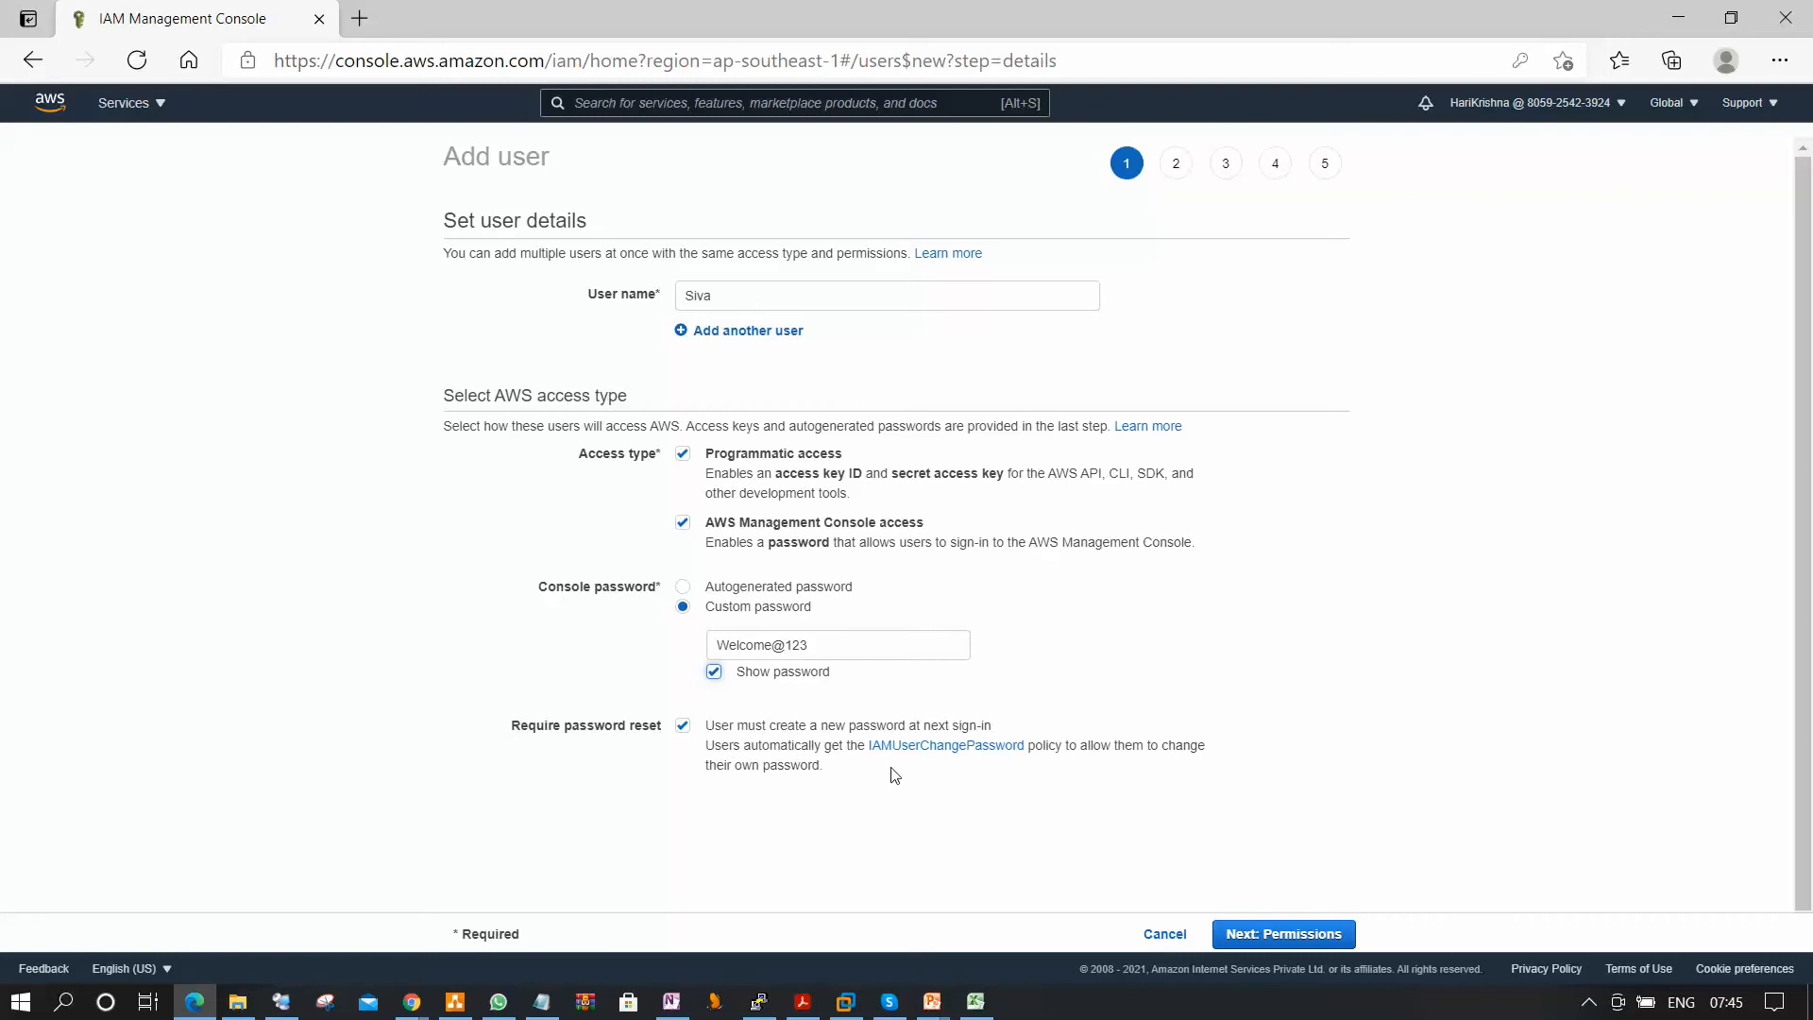
Copy permissions from the existing IAM user and create the new user without tags.
left_click(1290, 935)
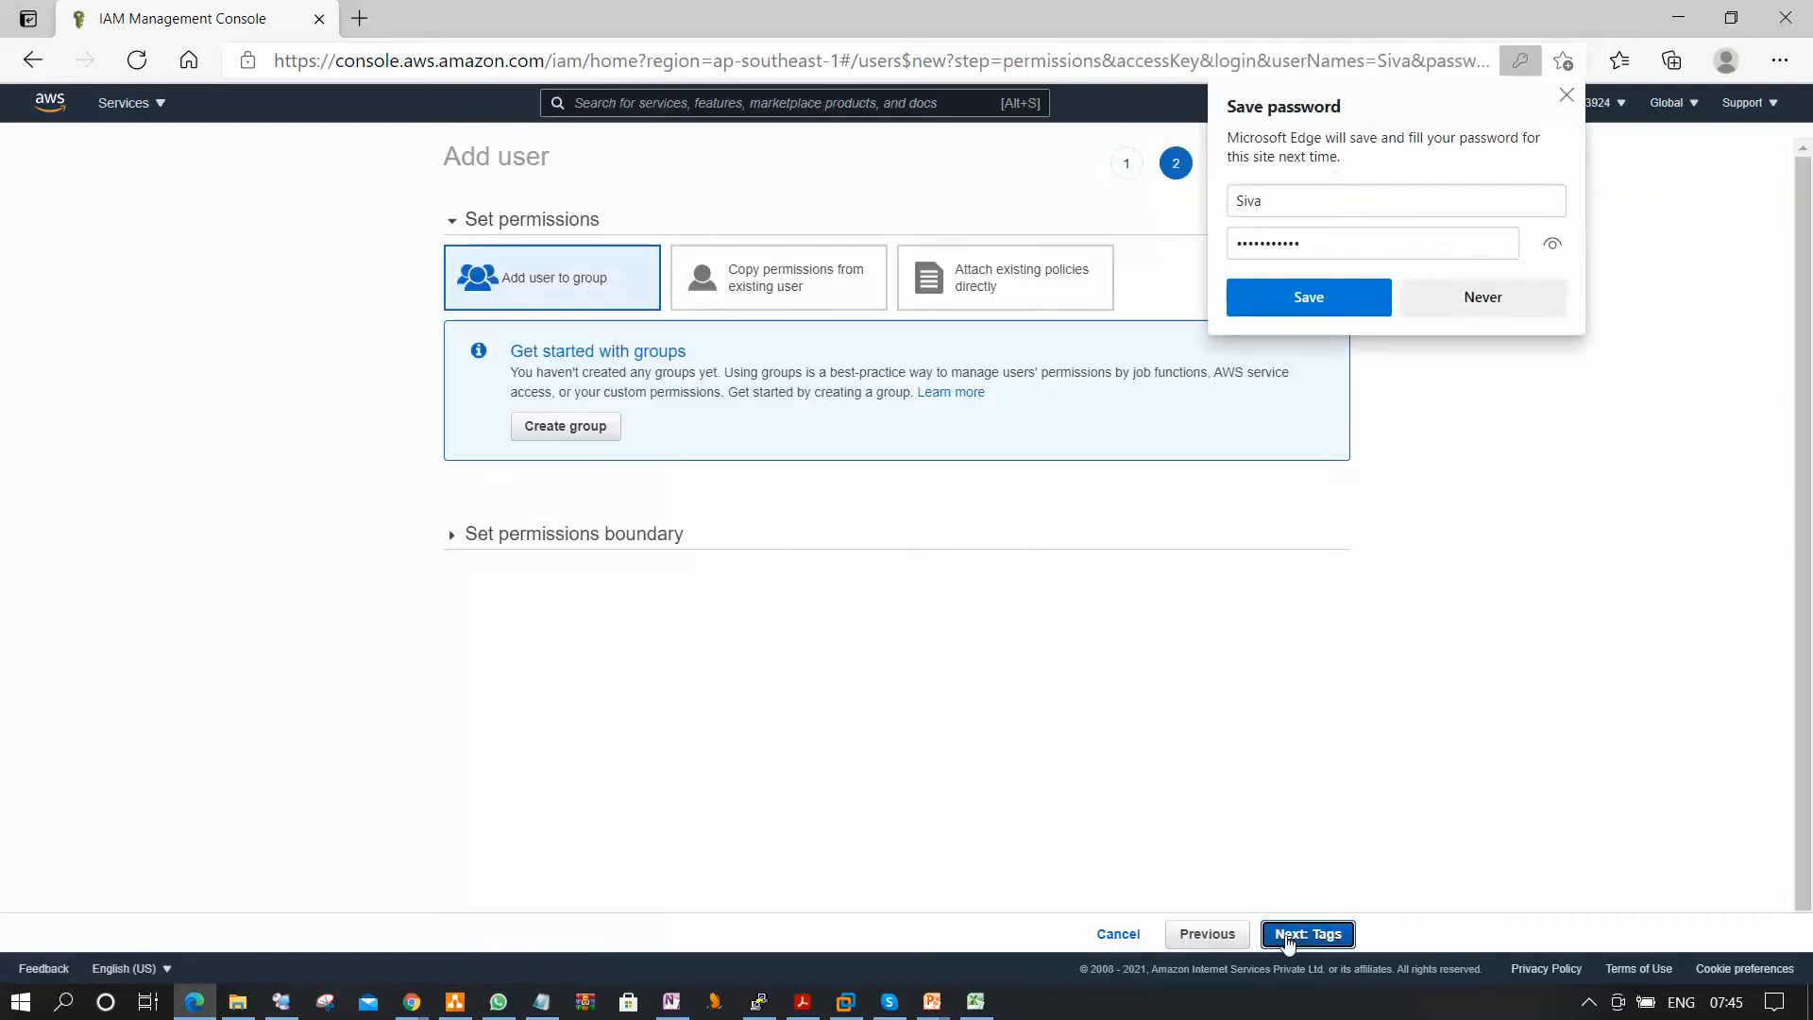
left_click(1567, 94)
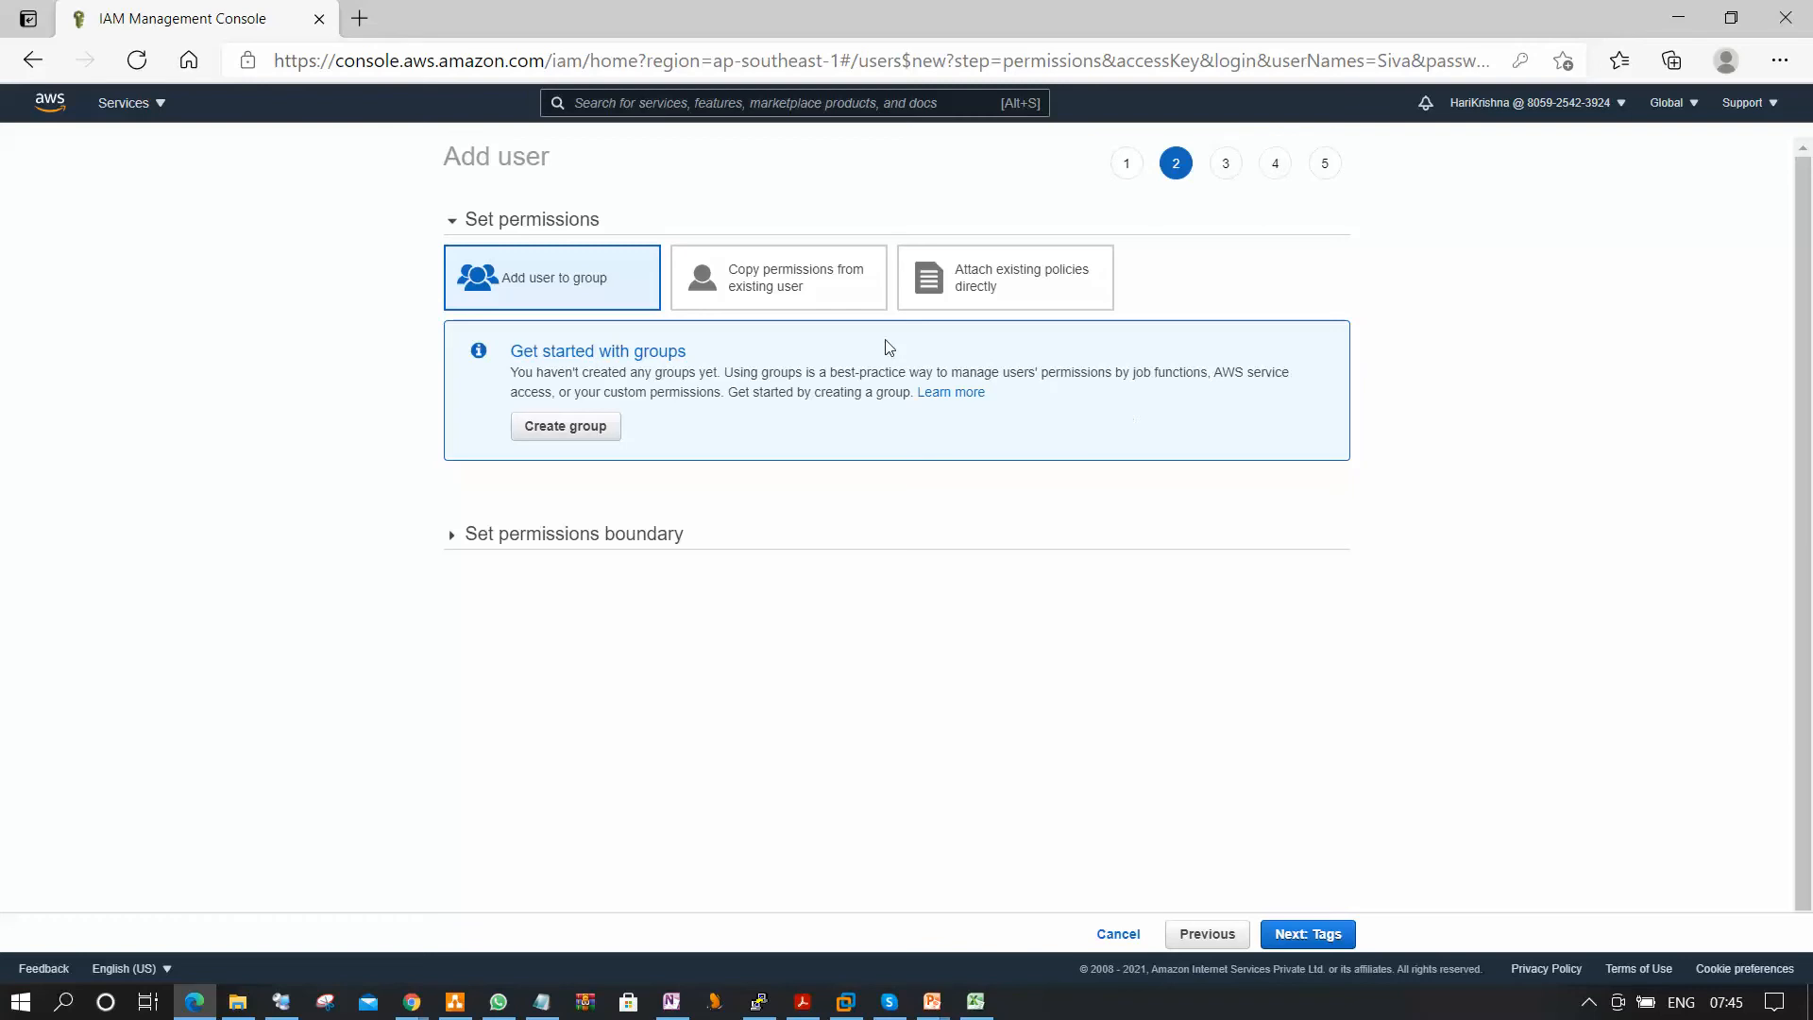
left_click(814, 277)
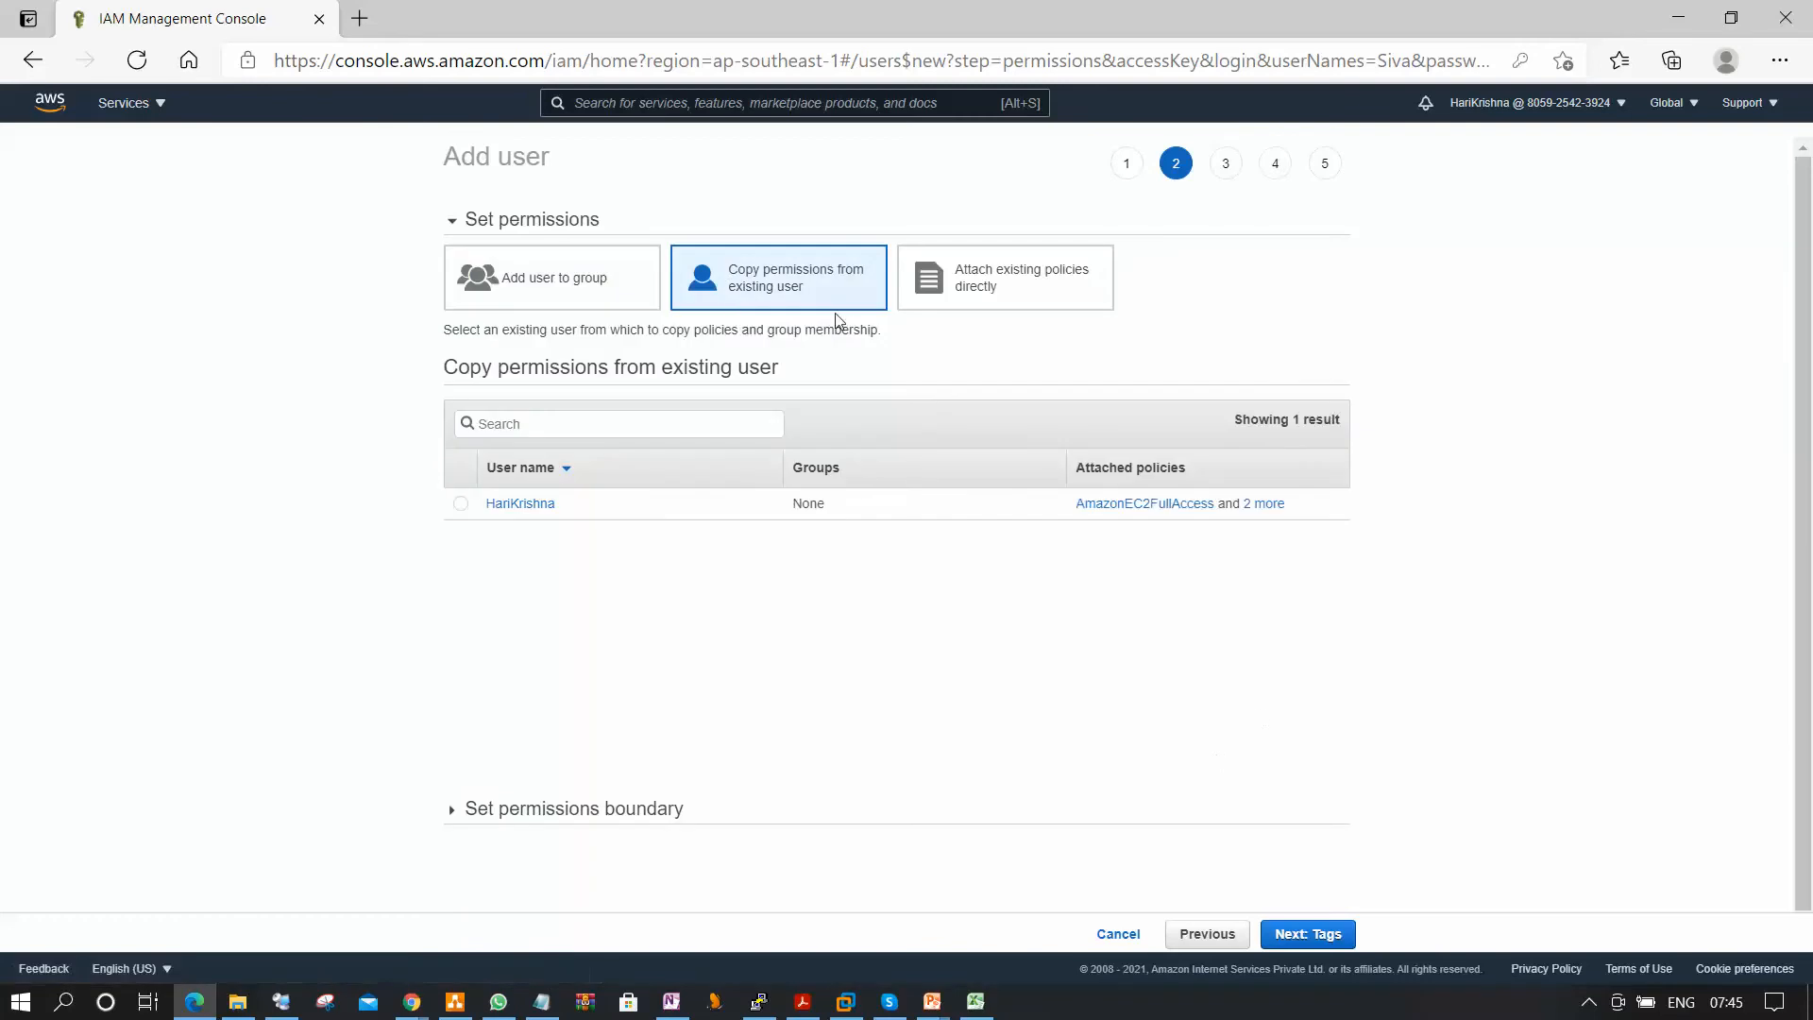
left_click(457, 506)
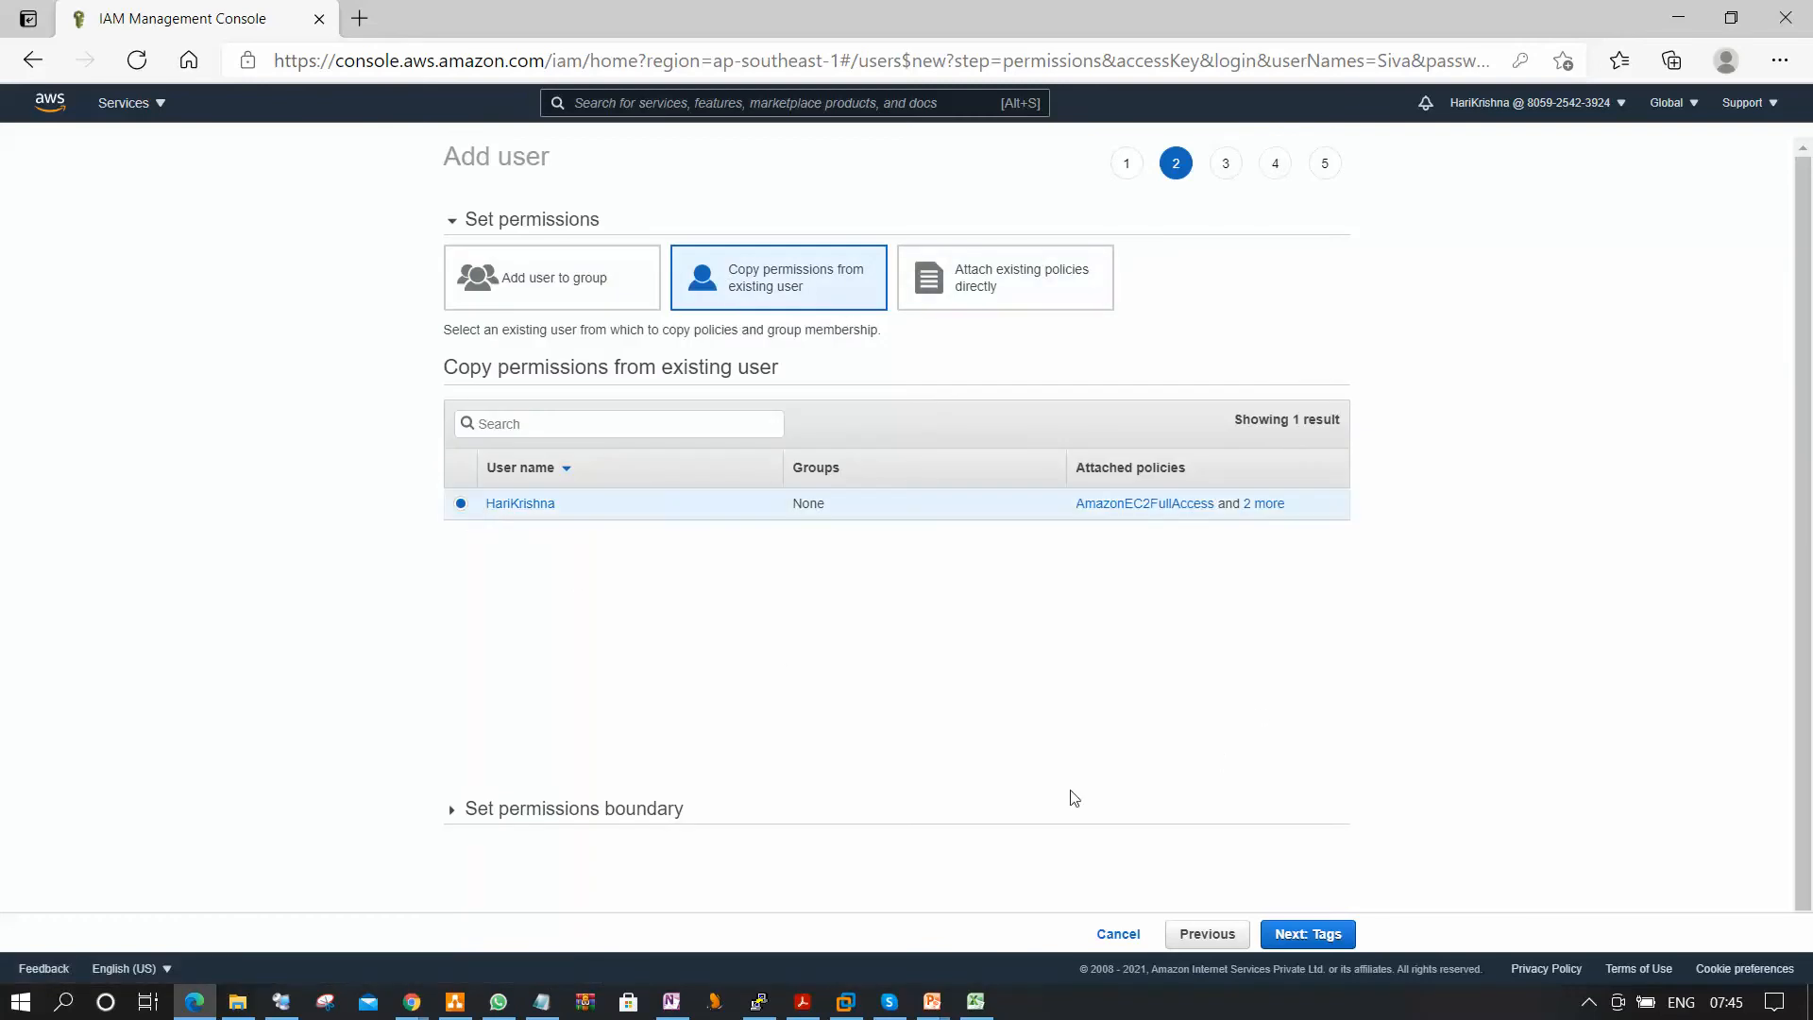
left_click(1321, 935)
left_click(1321, 935)
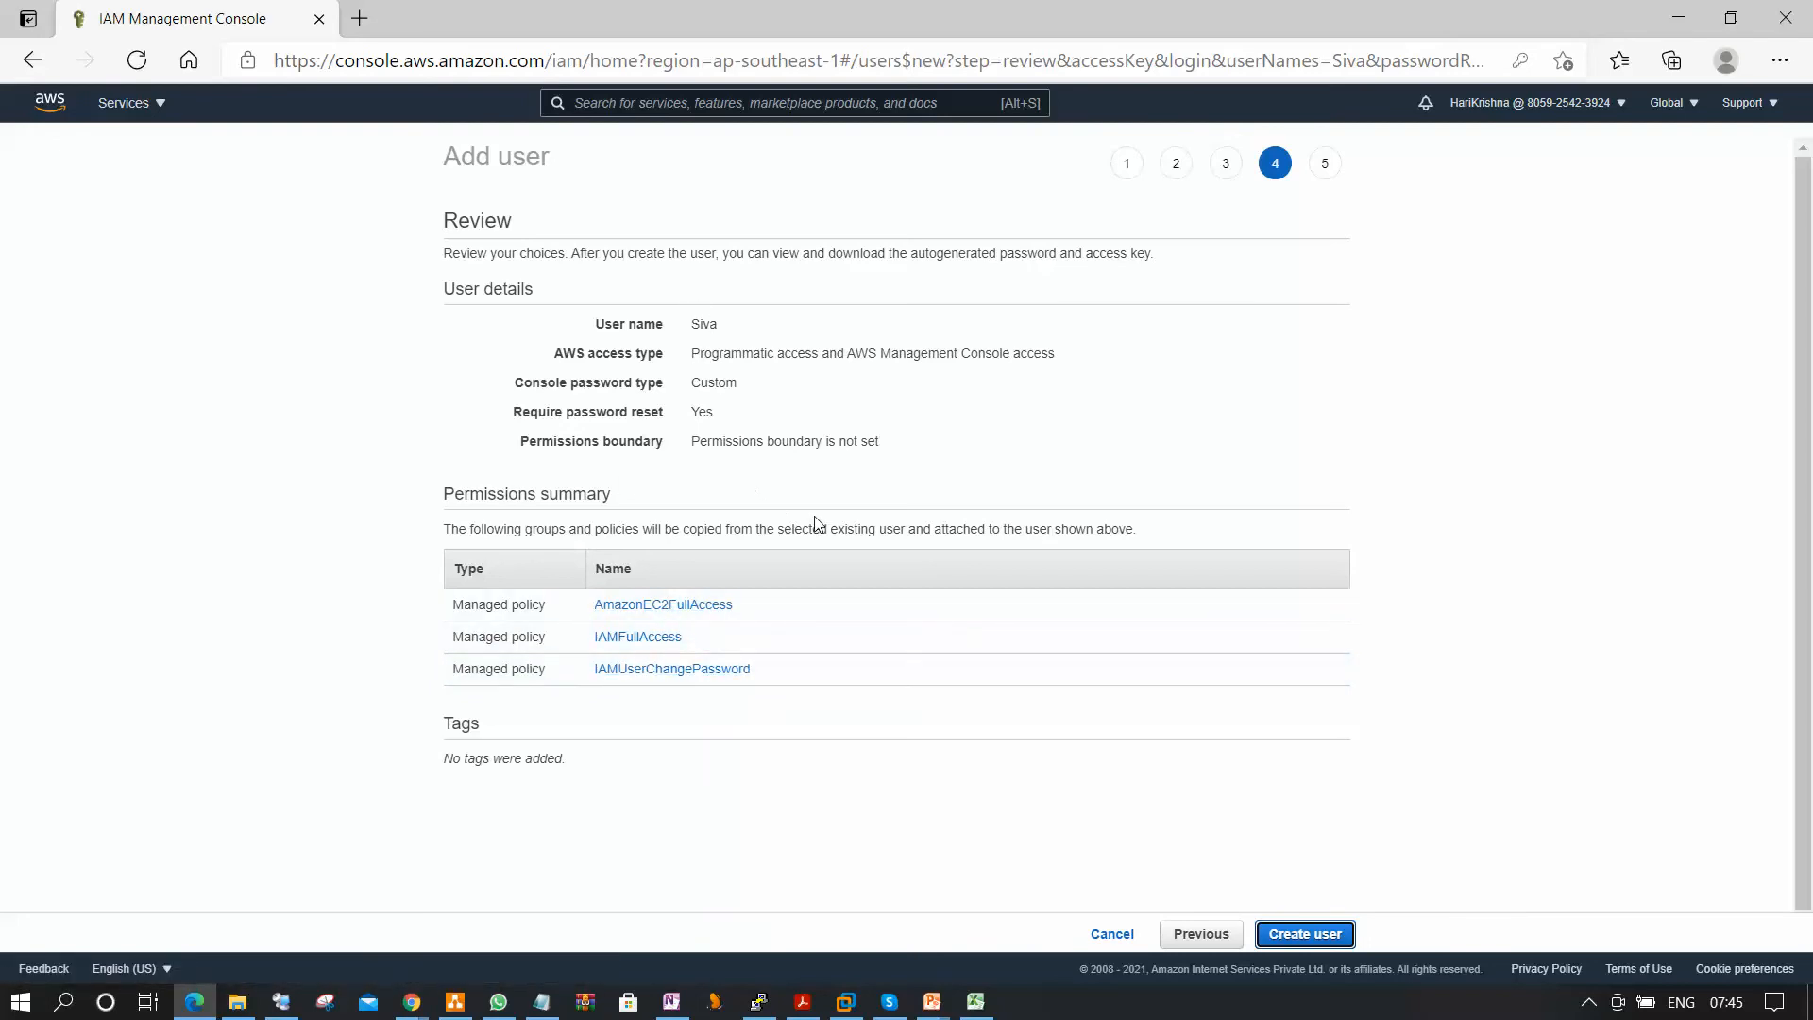
left_click(1330, 933)
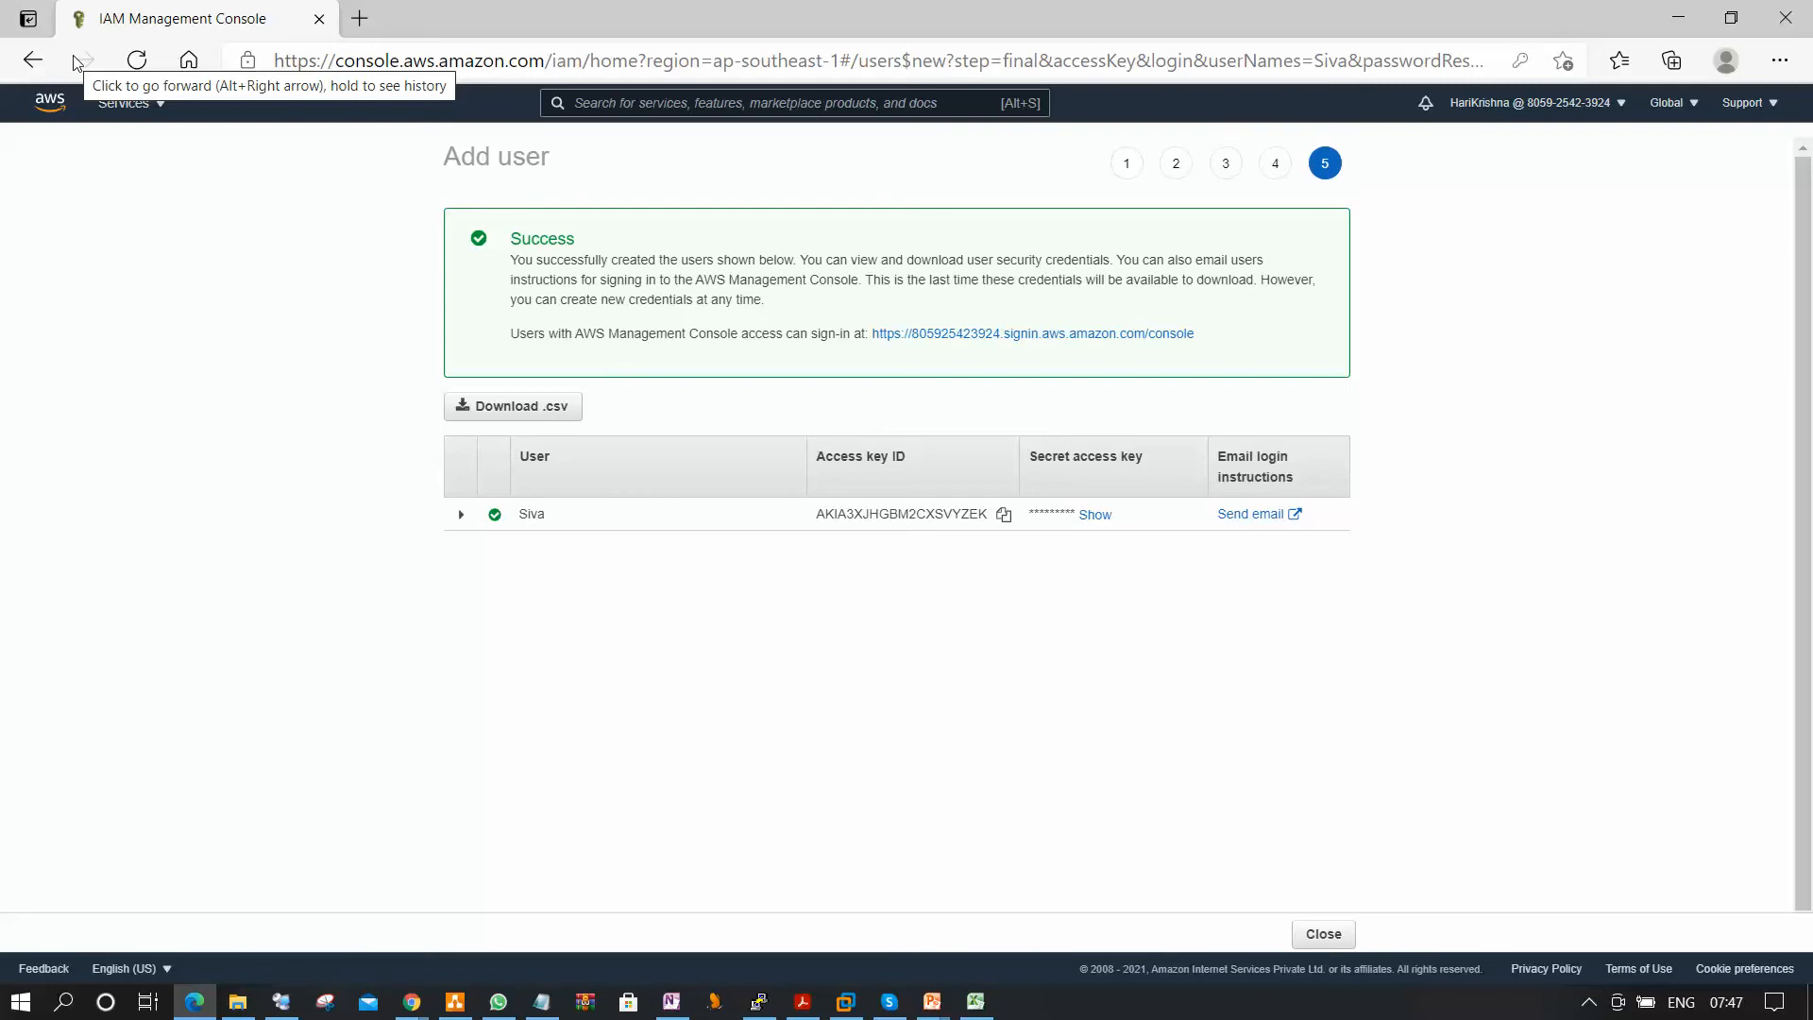
Return to the AWS Management Console home page and look over the list of all services.
left_click(51, 115)
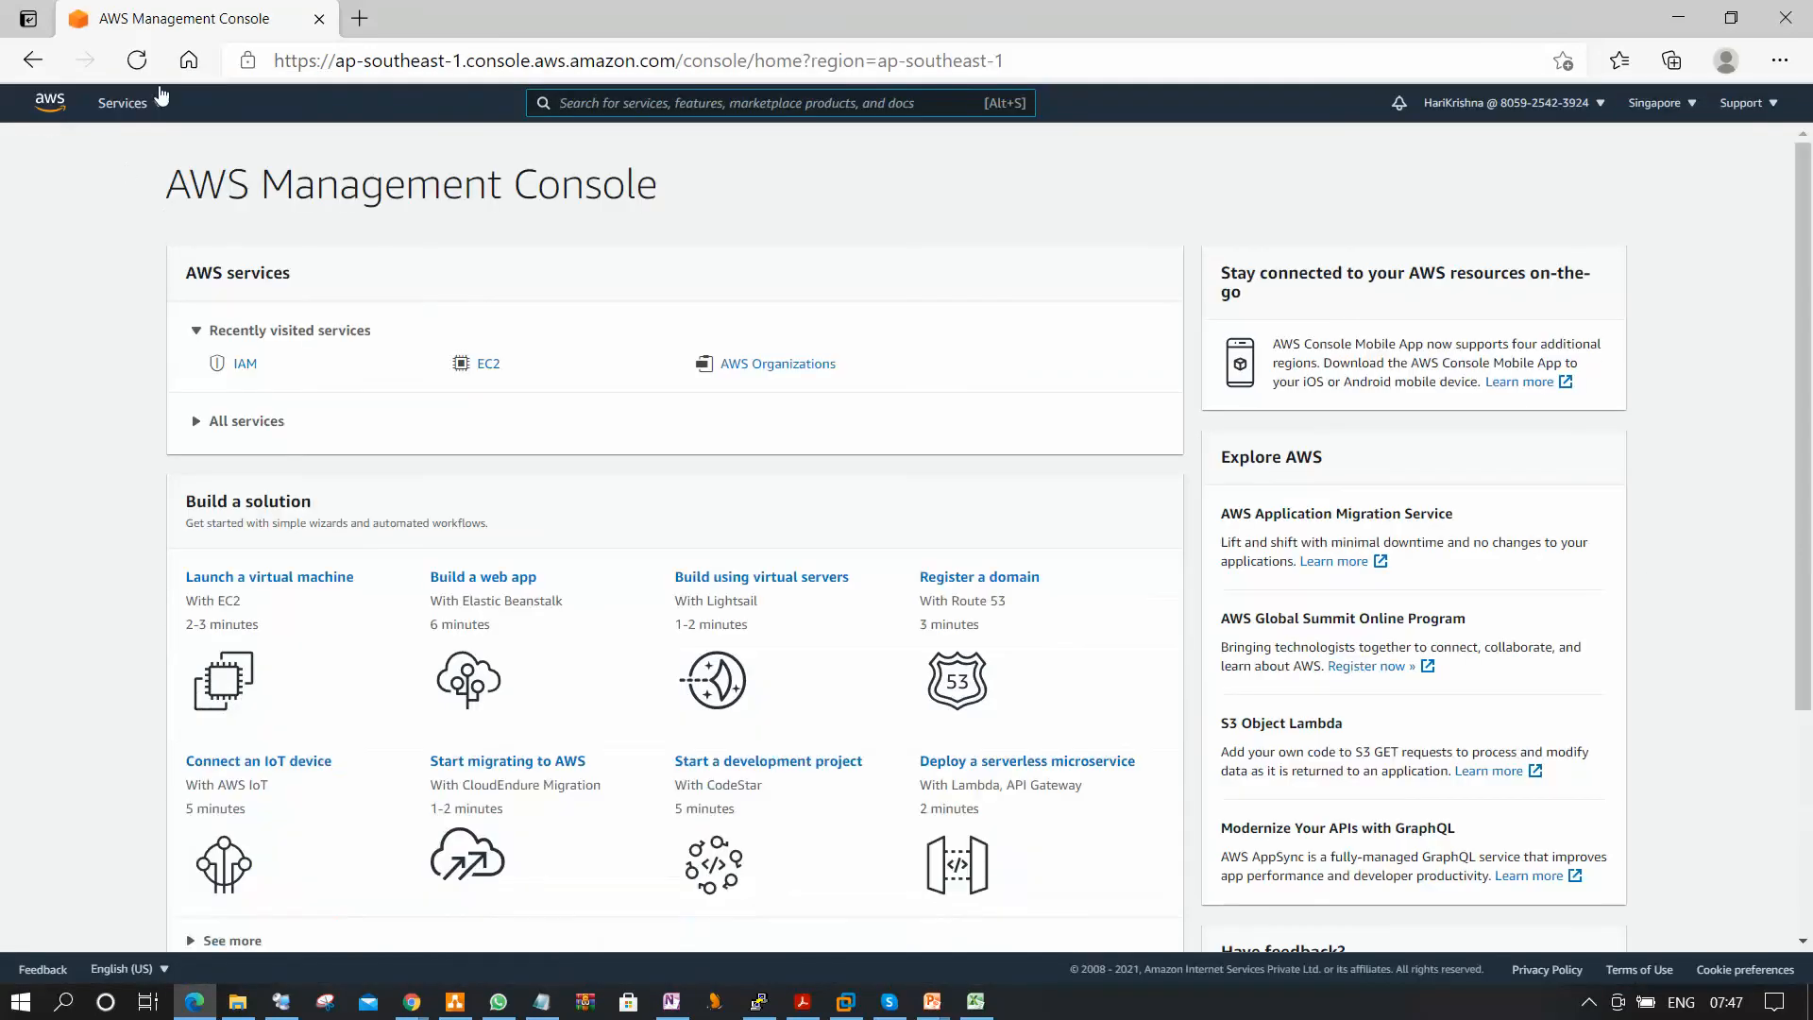
left_click(157, 106)
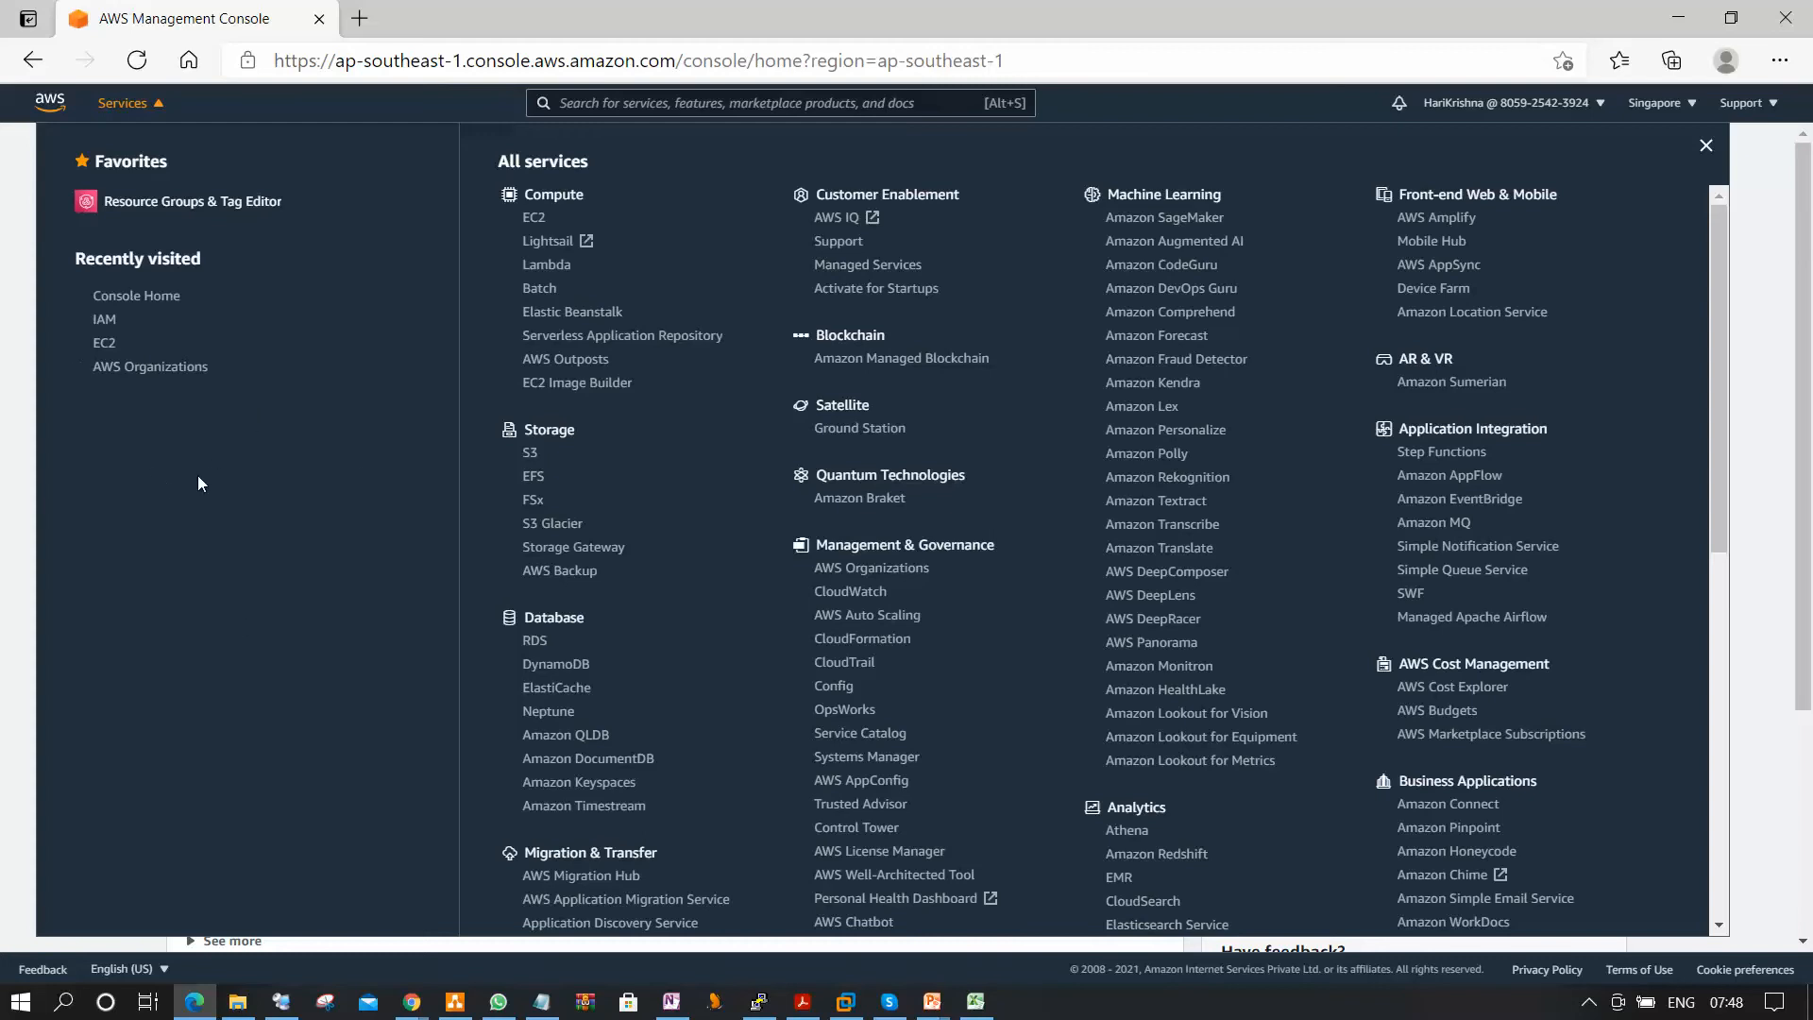
key("Escape")
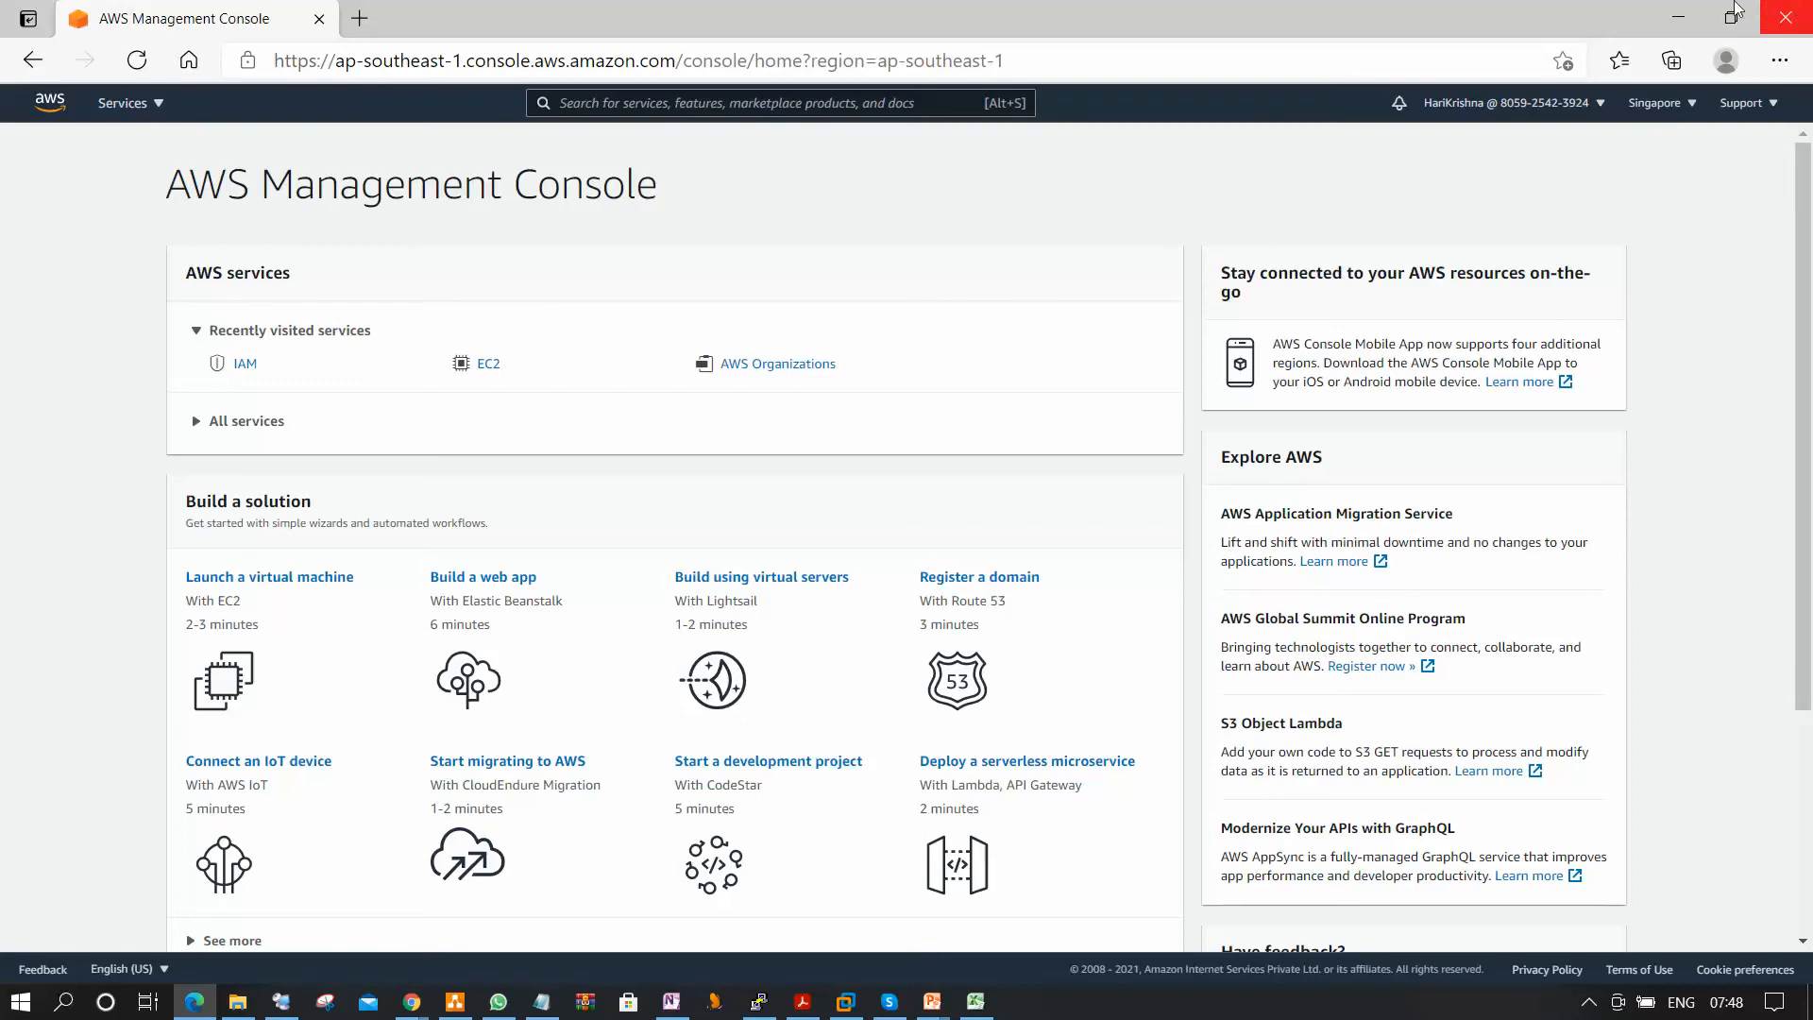
Switch to the Chrome window, open the IAM users list and refresh it.
left_click(1678, 17)
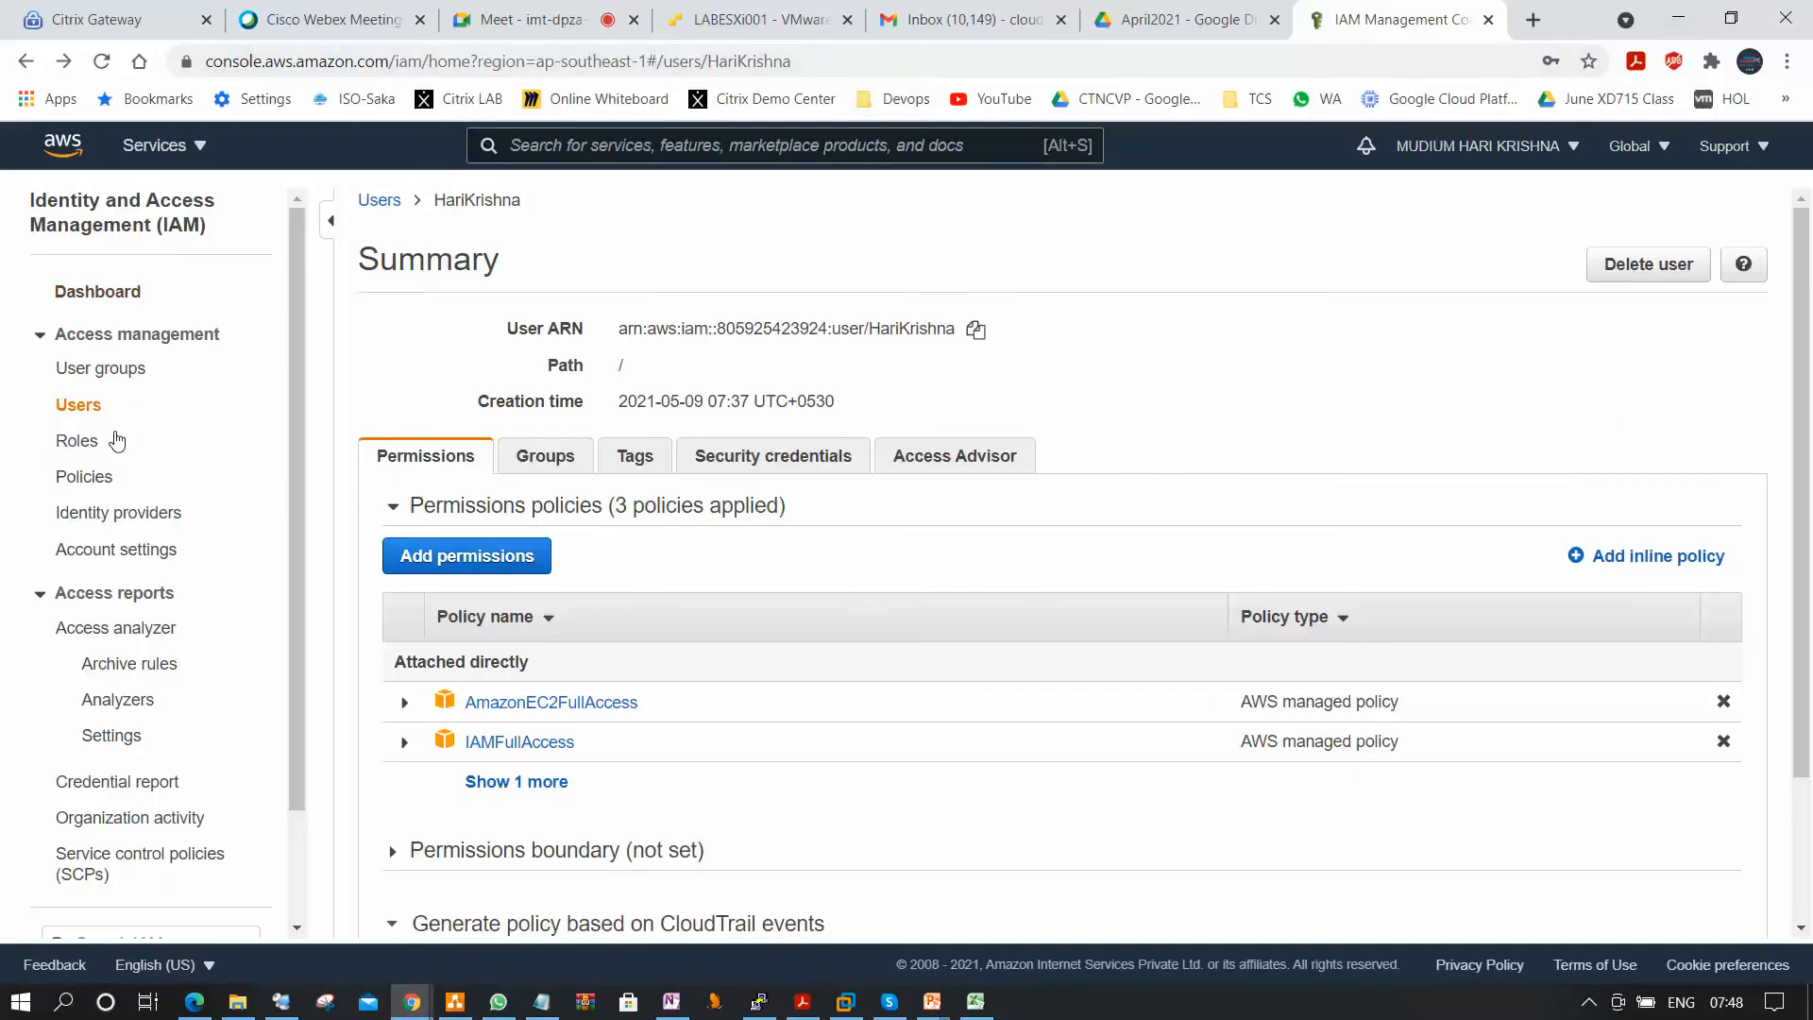
left_click(92, 410)
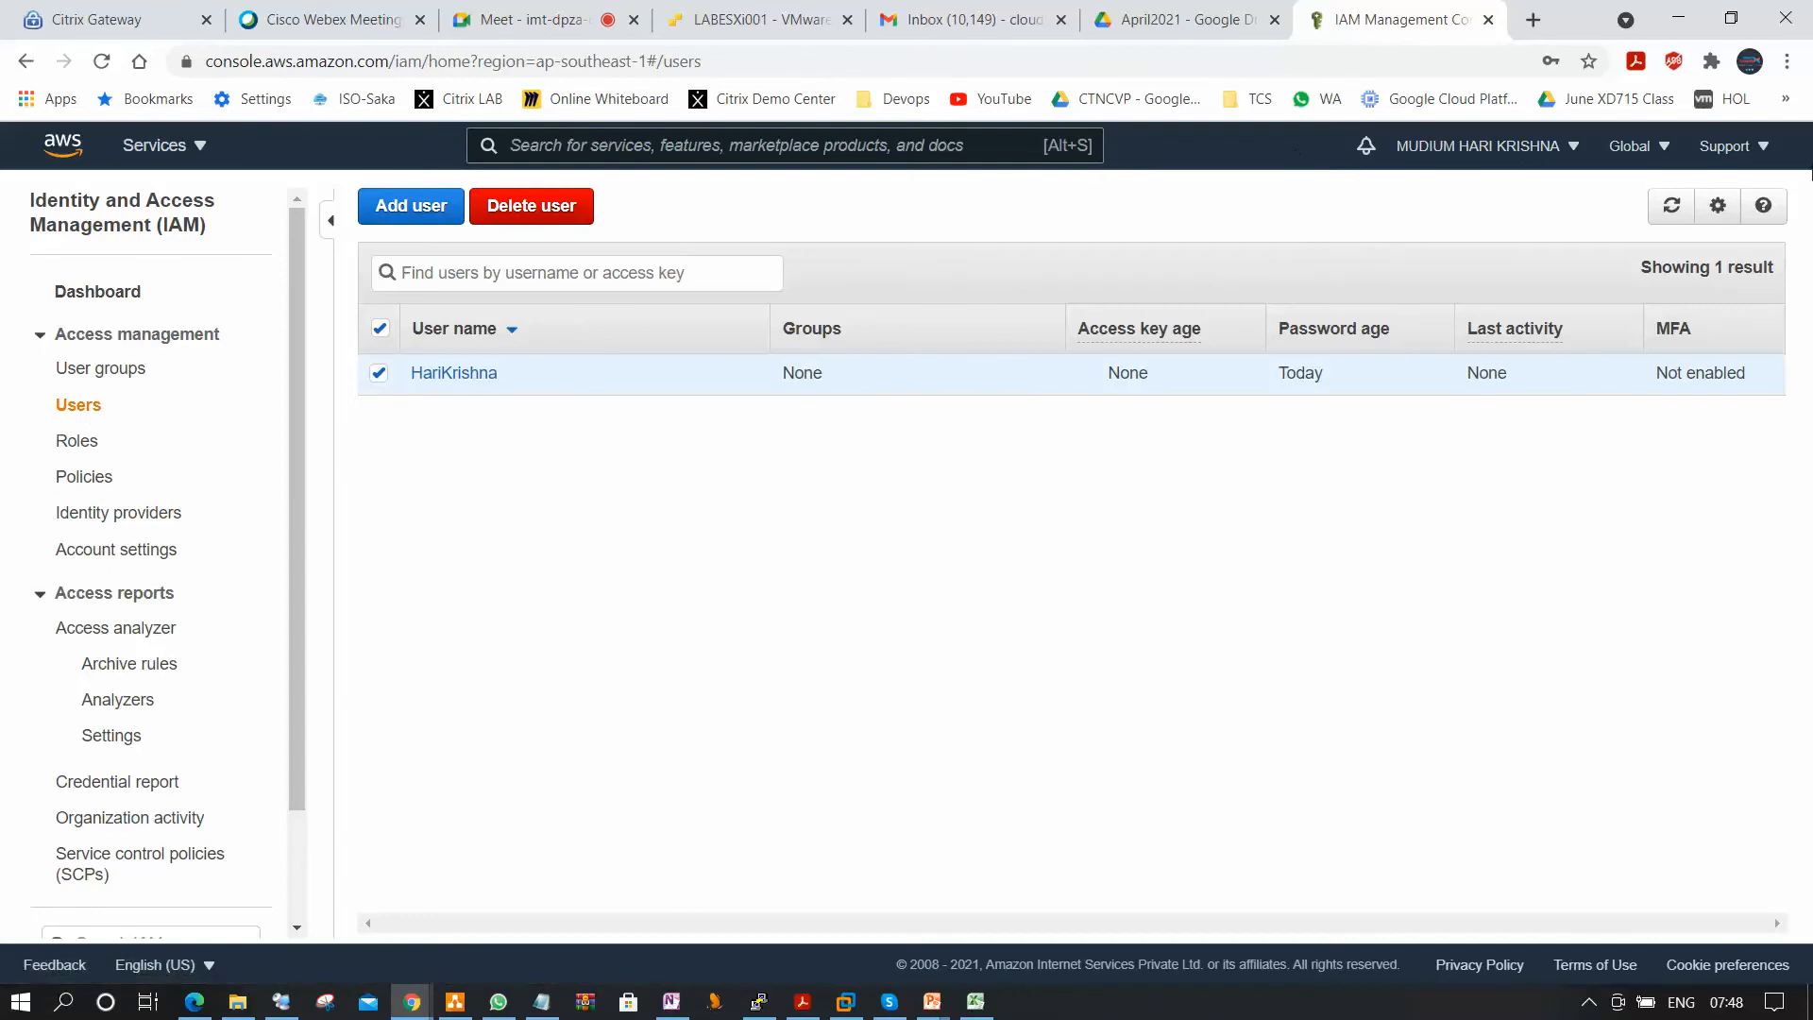
left_click(1672, 206)
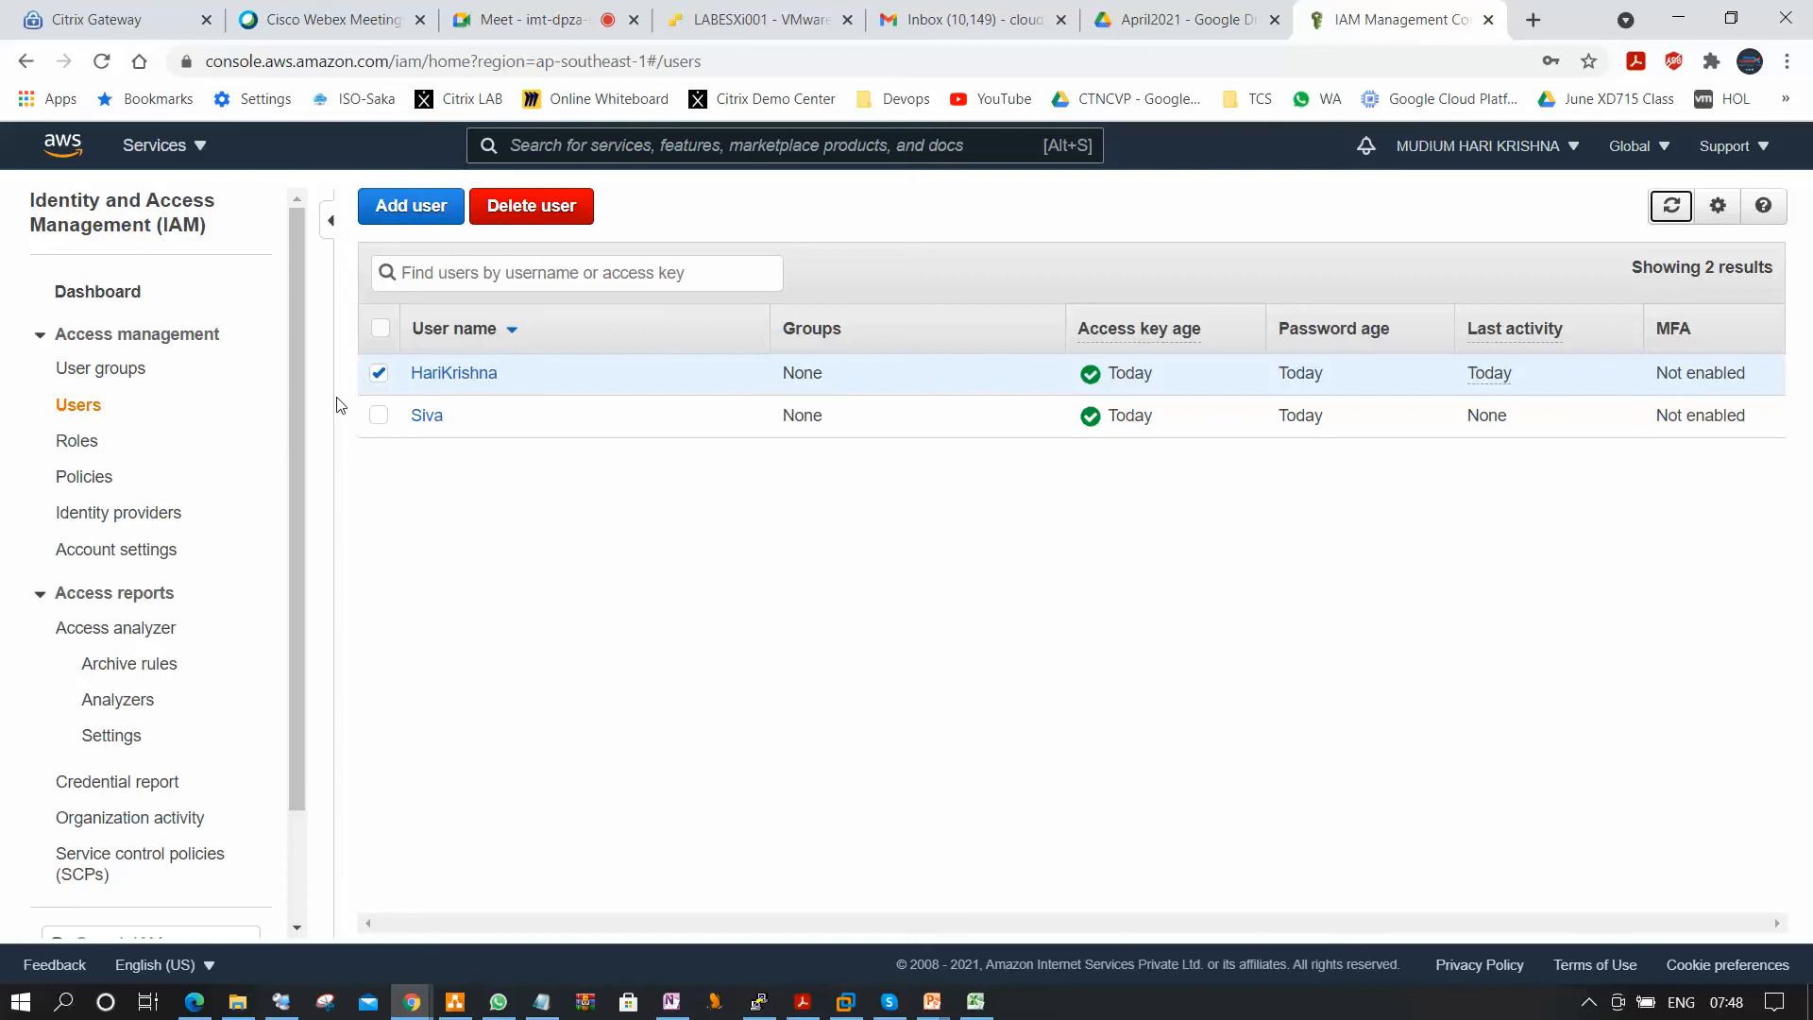
Start creating an IAM user group and name it Server Admin Group.
left_click(132, 374)
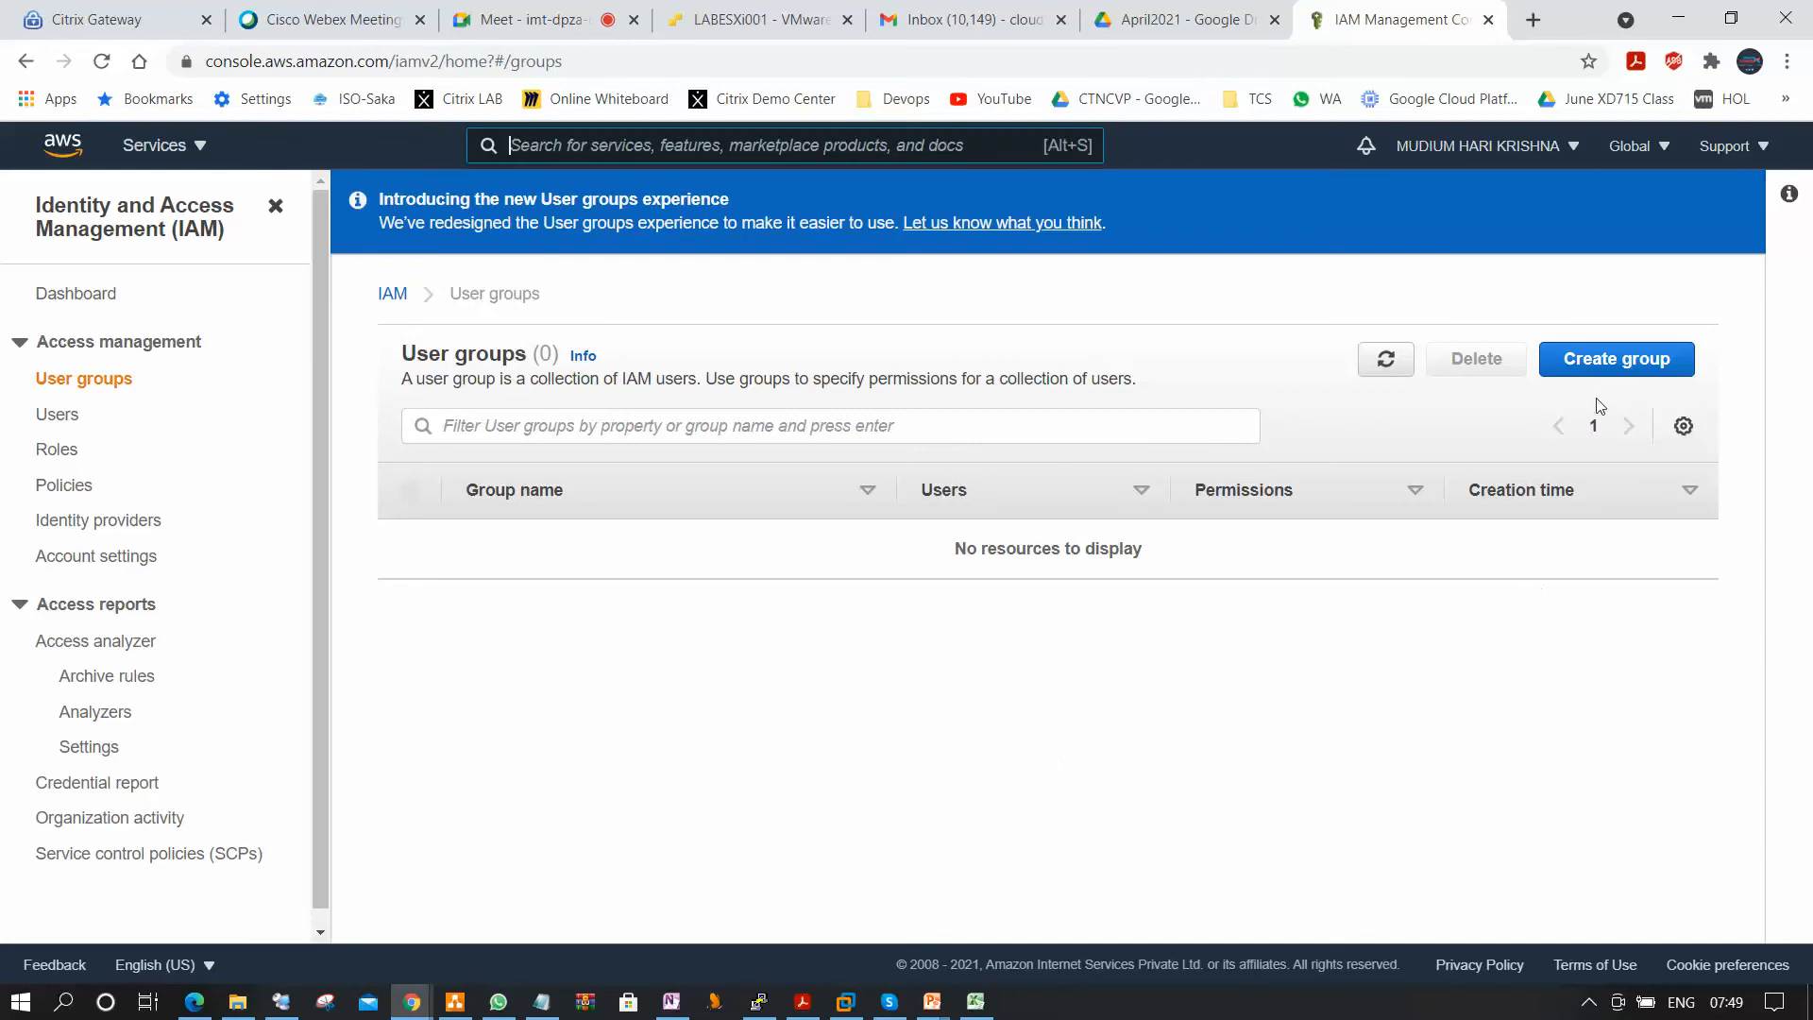
left_click(1617, 366)
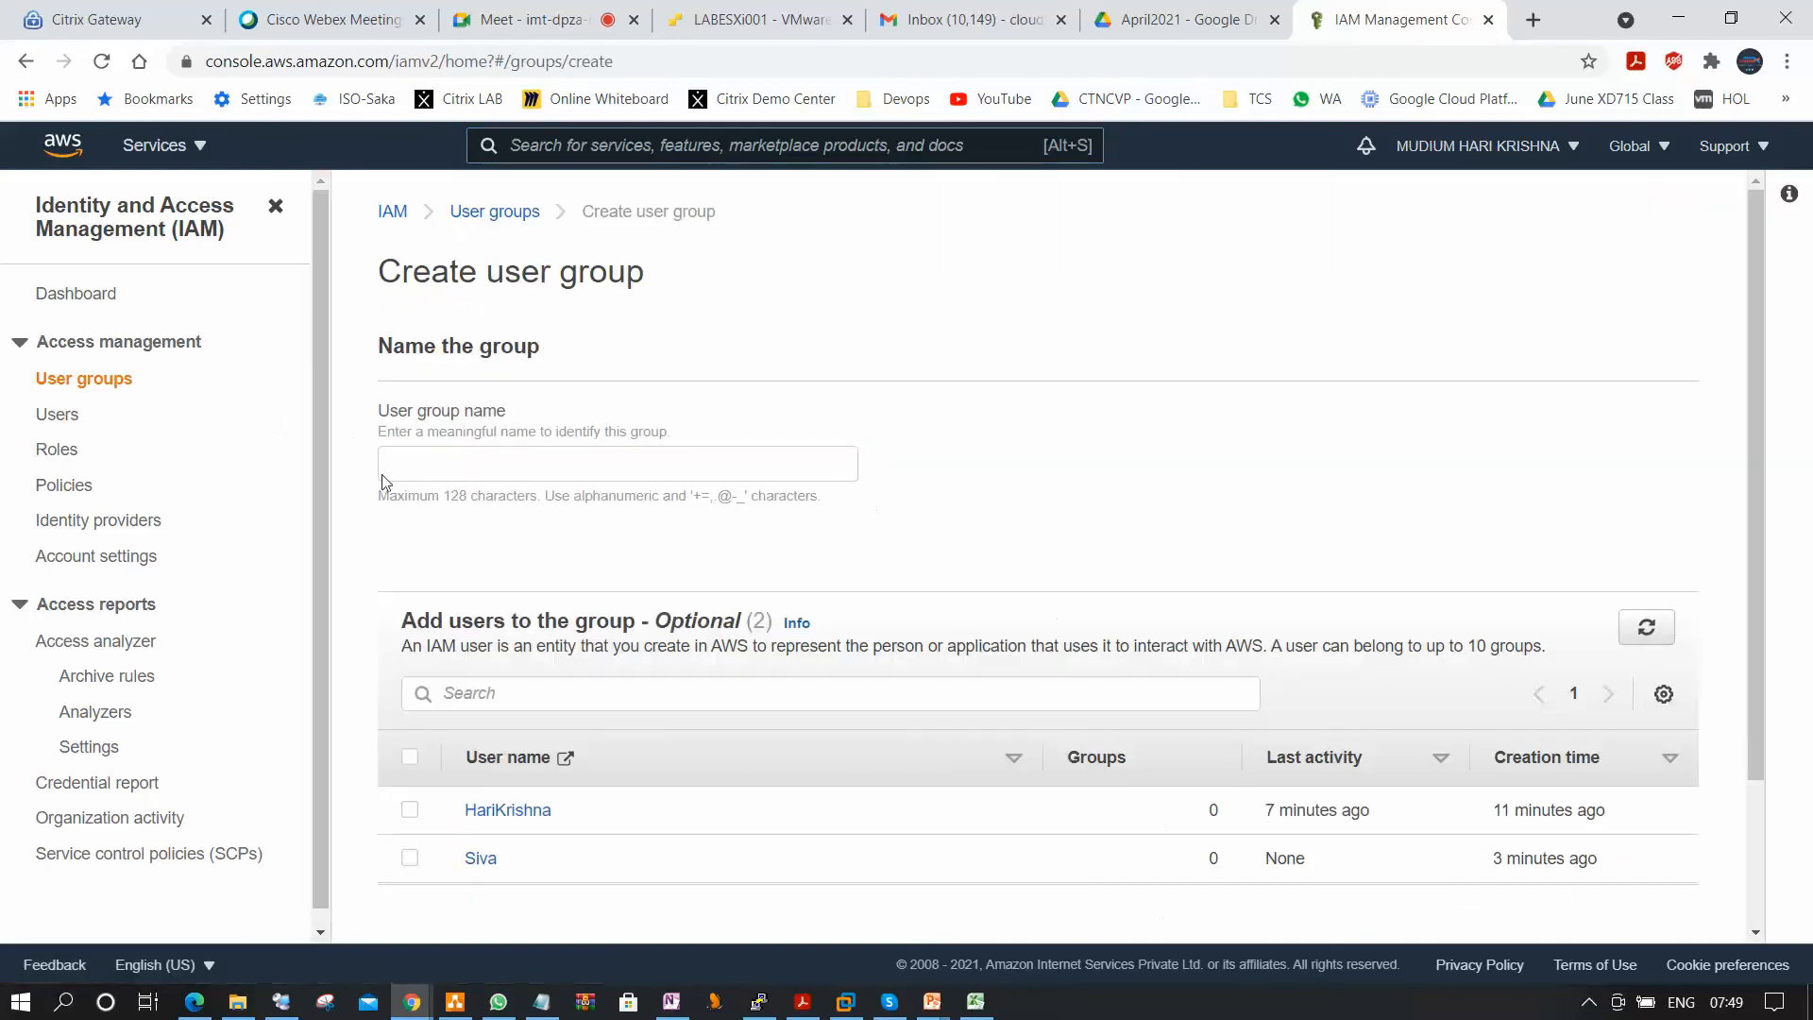
left_click(490, 462)
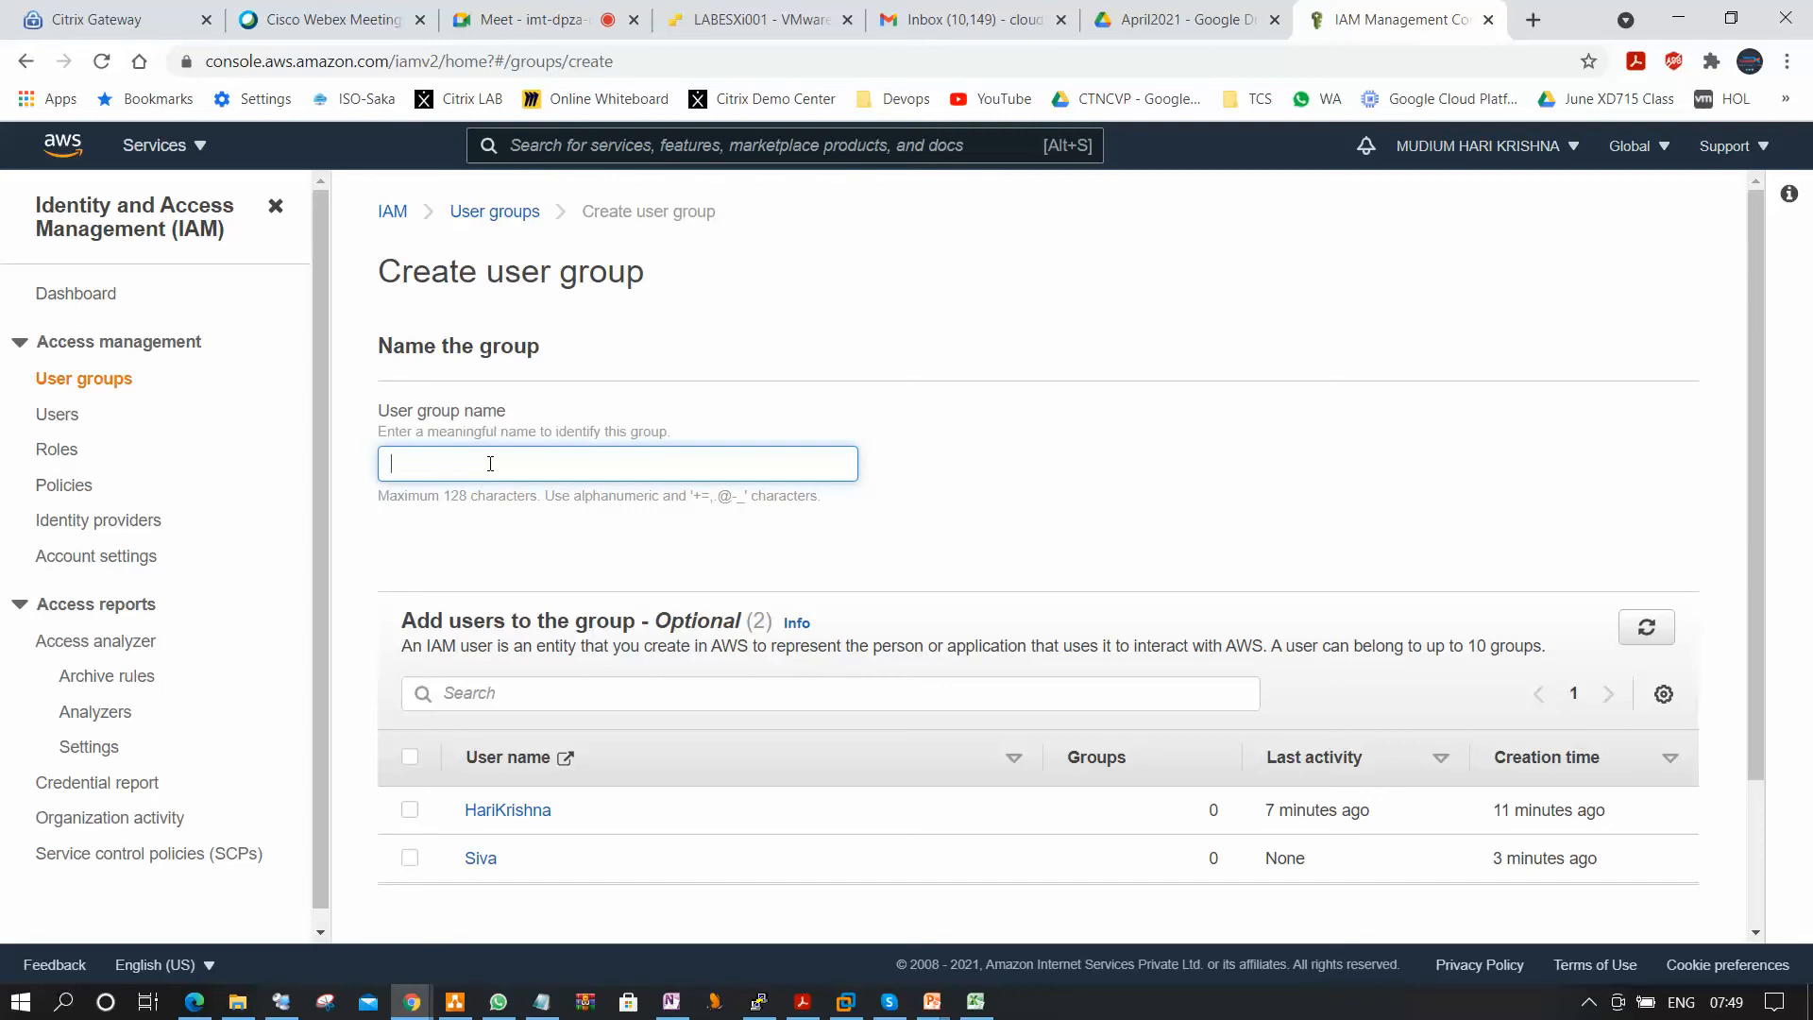
type("EC2")
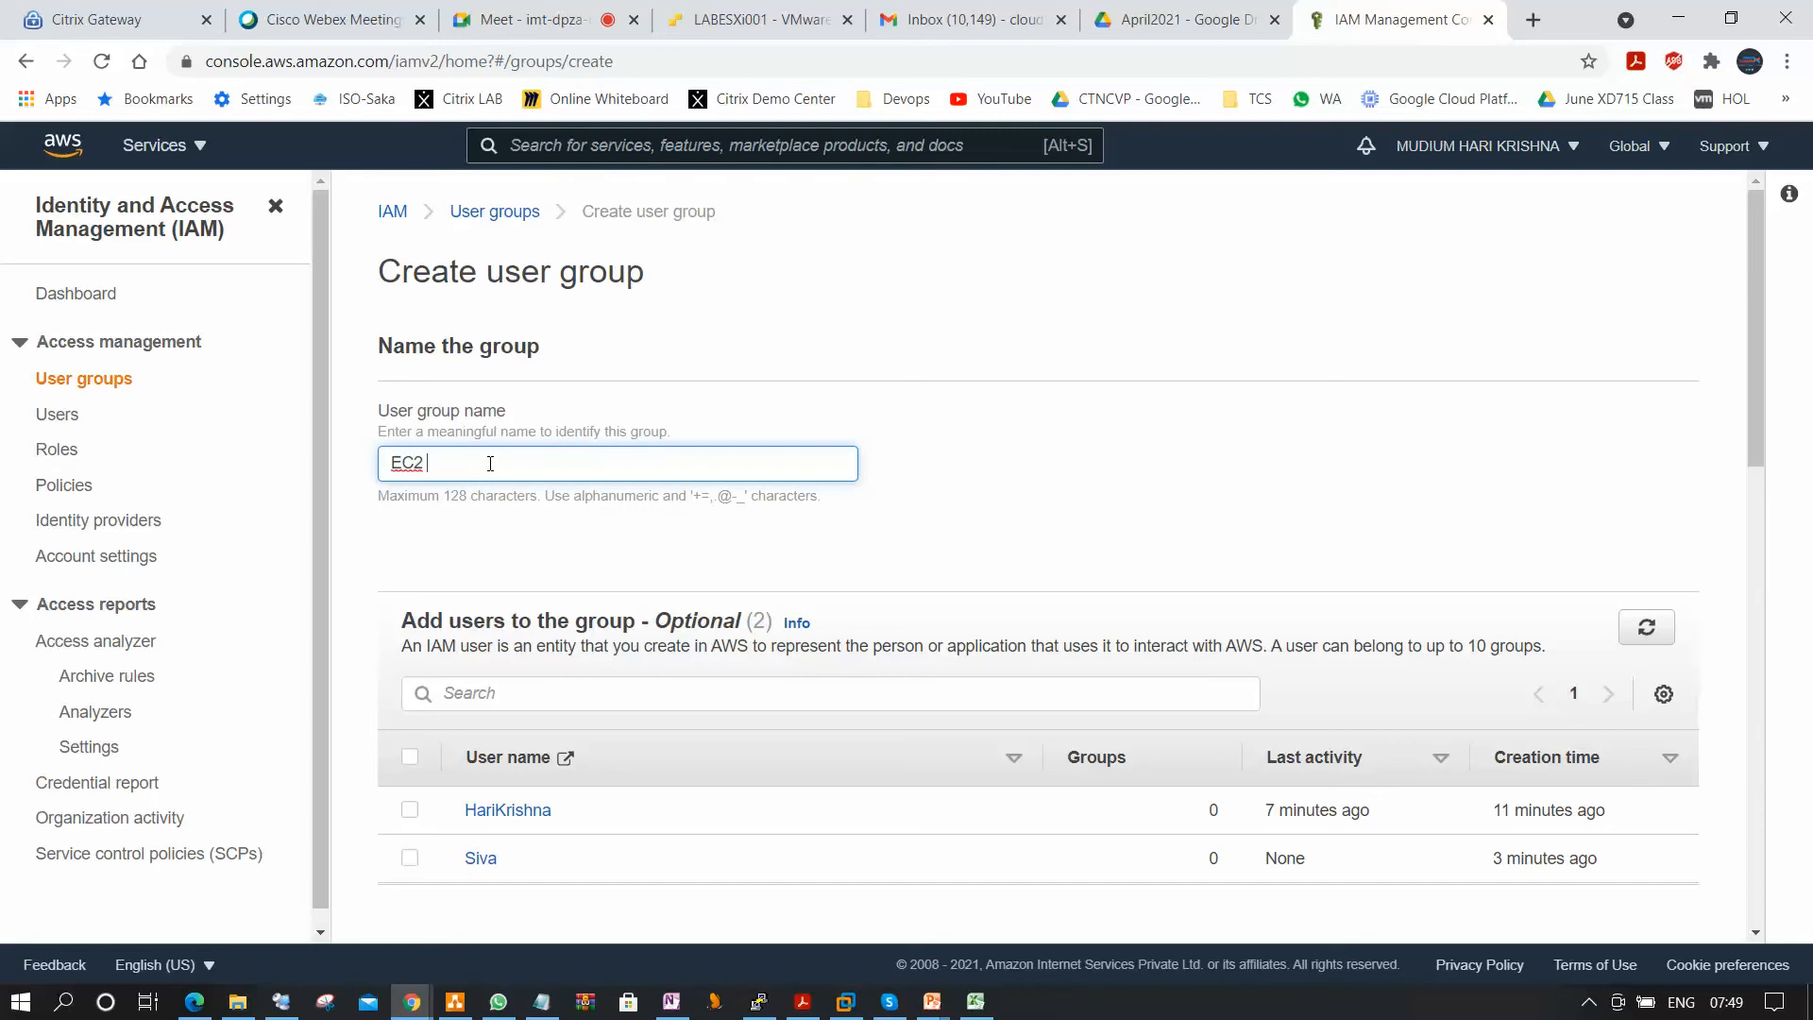
key("BackSpace")
type("Server Admin Group")
left_click(1142, 455)
Select the AmazonEC2FullAccess policy for the group using the filter Ec2, and try to create the group.
scroll(1153, 450, "down", 3)
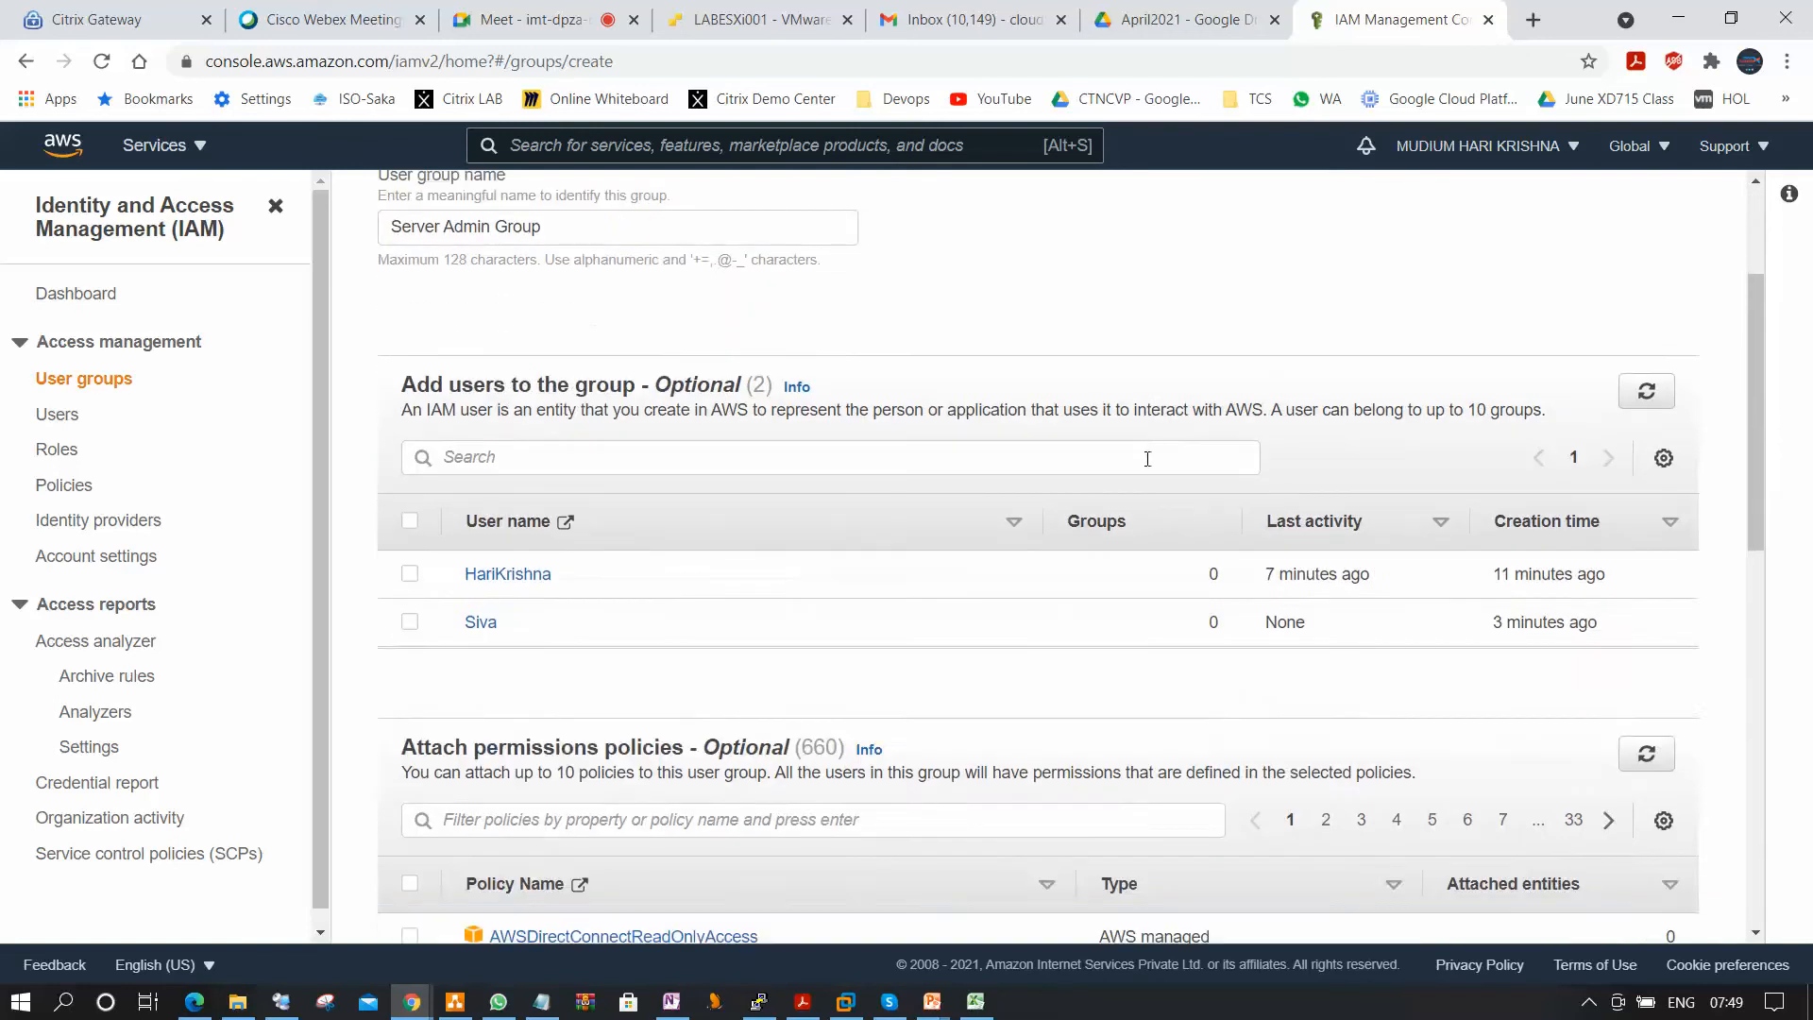
scroll(1147, 459, "down", 4)
left_click(546, 464)
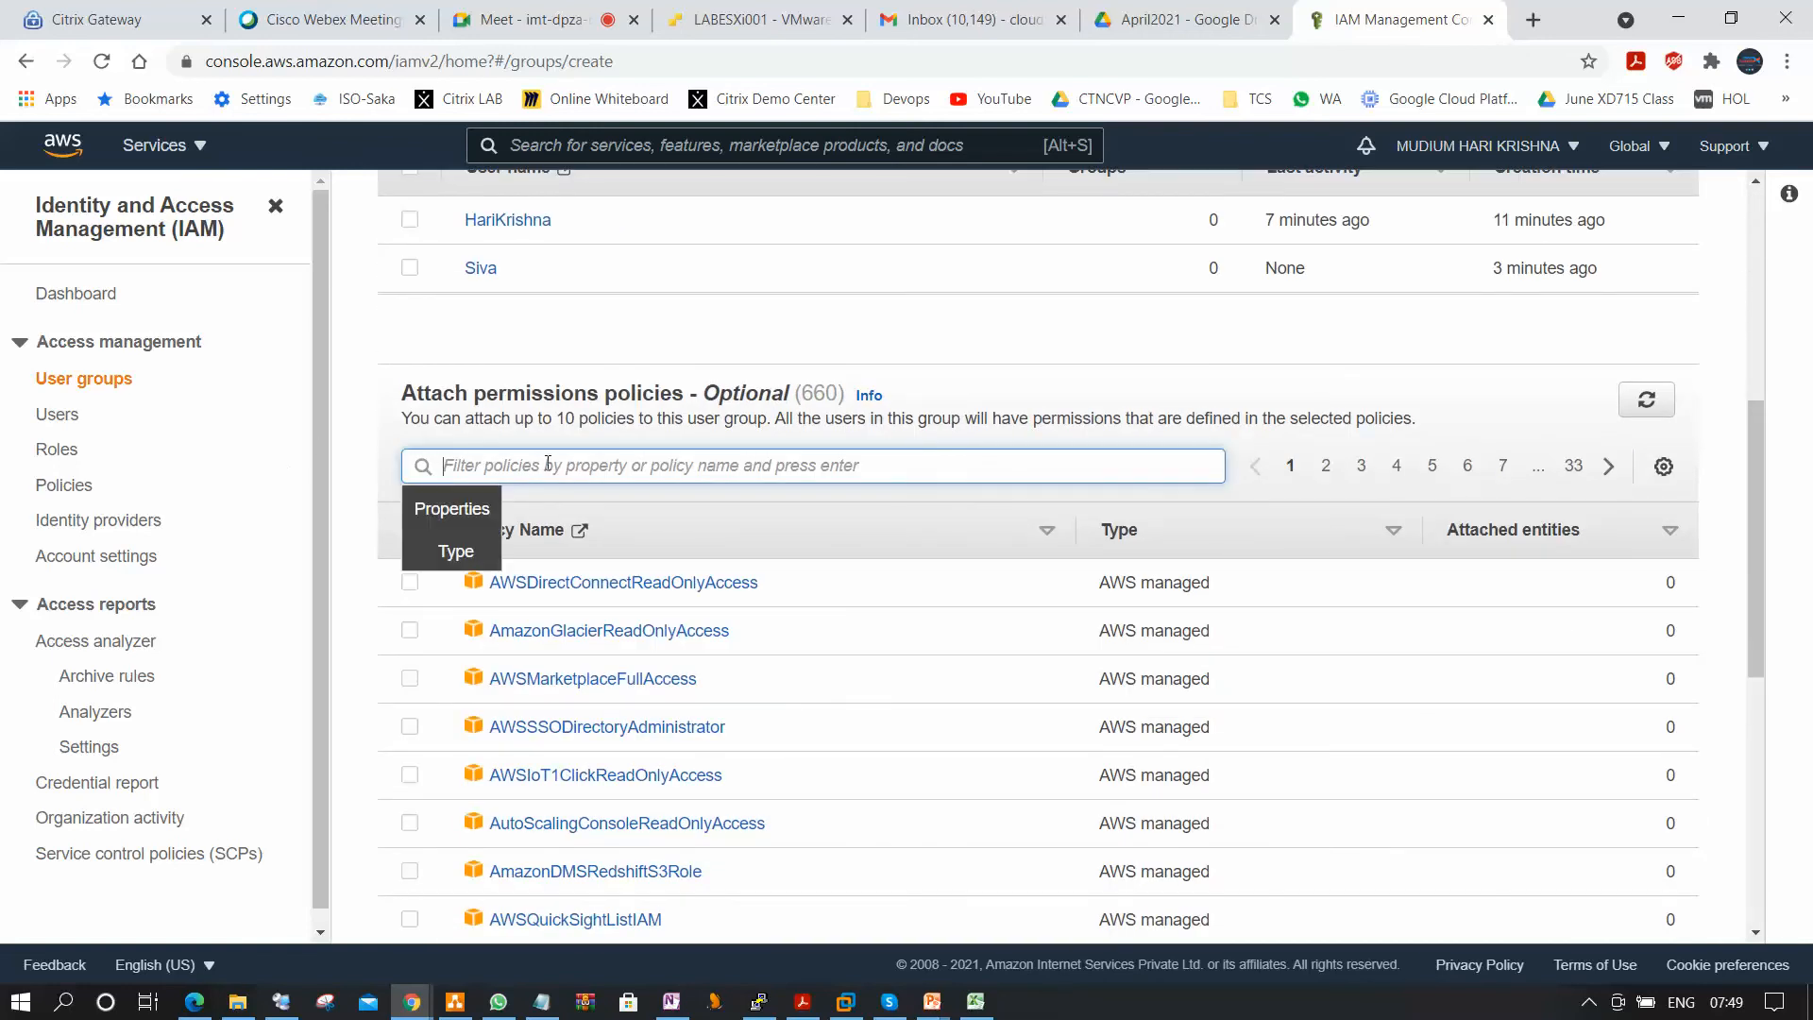
type("Ec2")
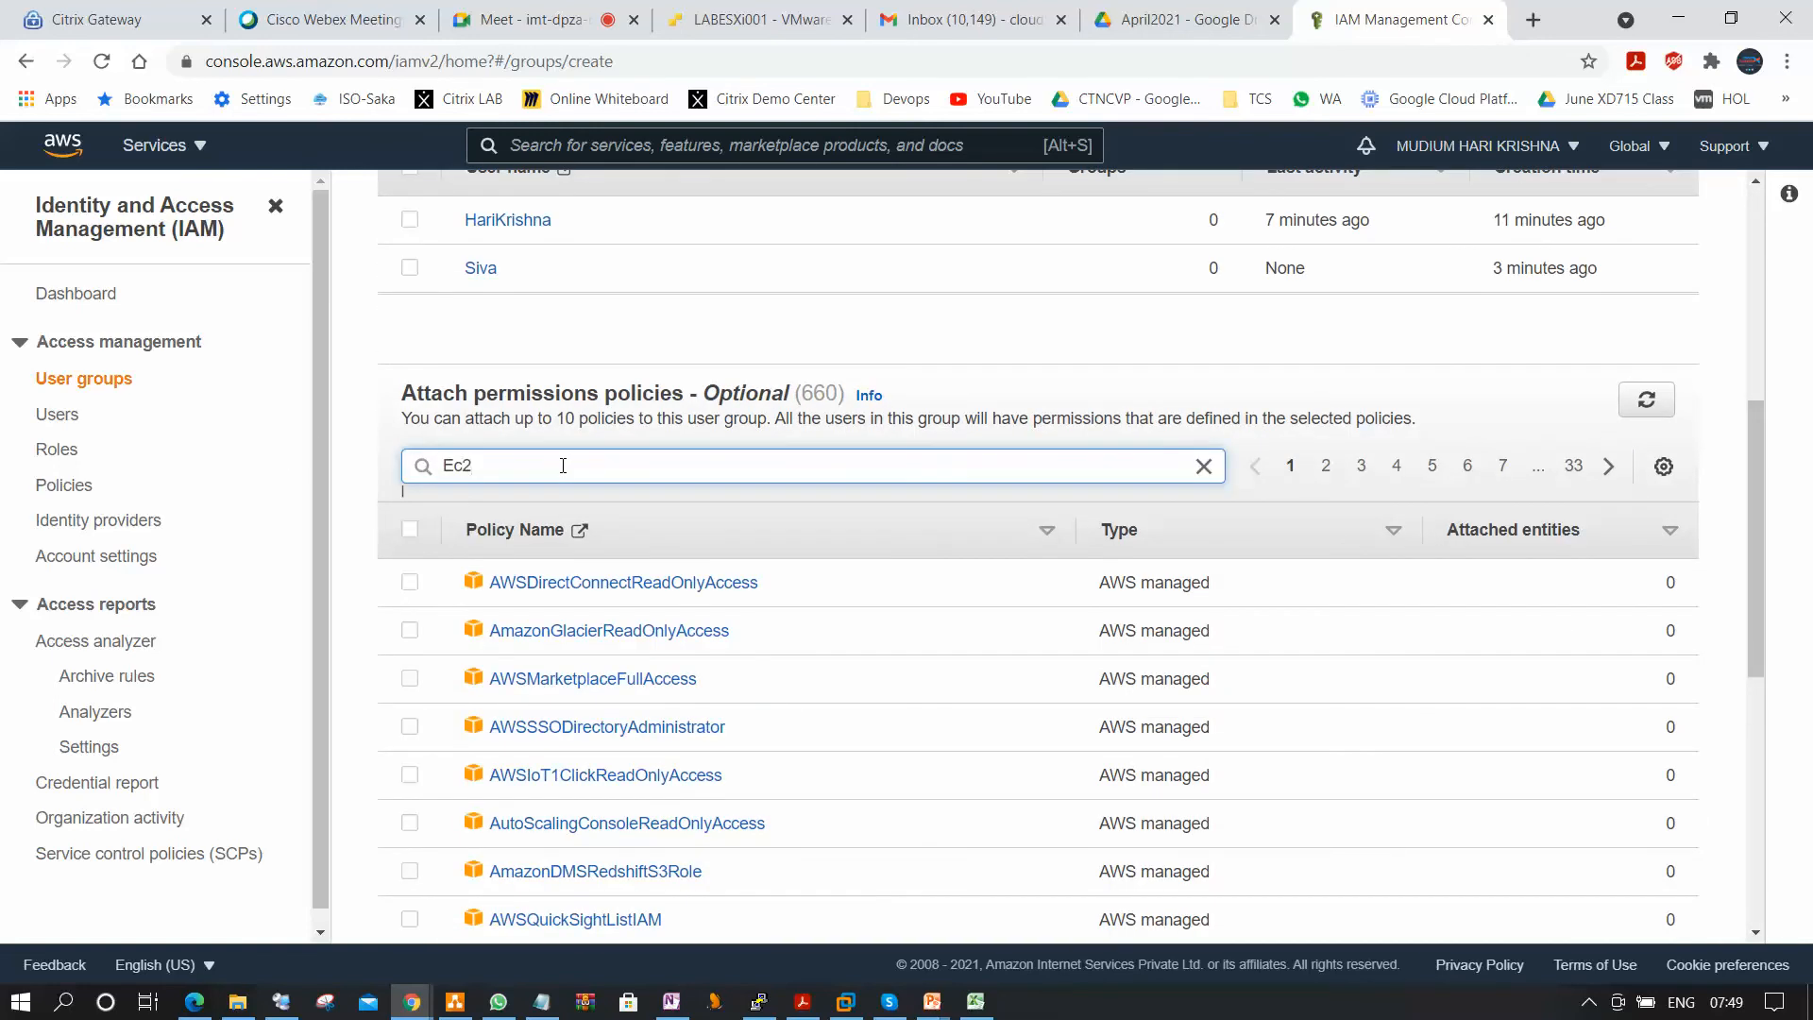
key("Return")
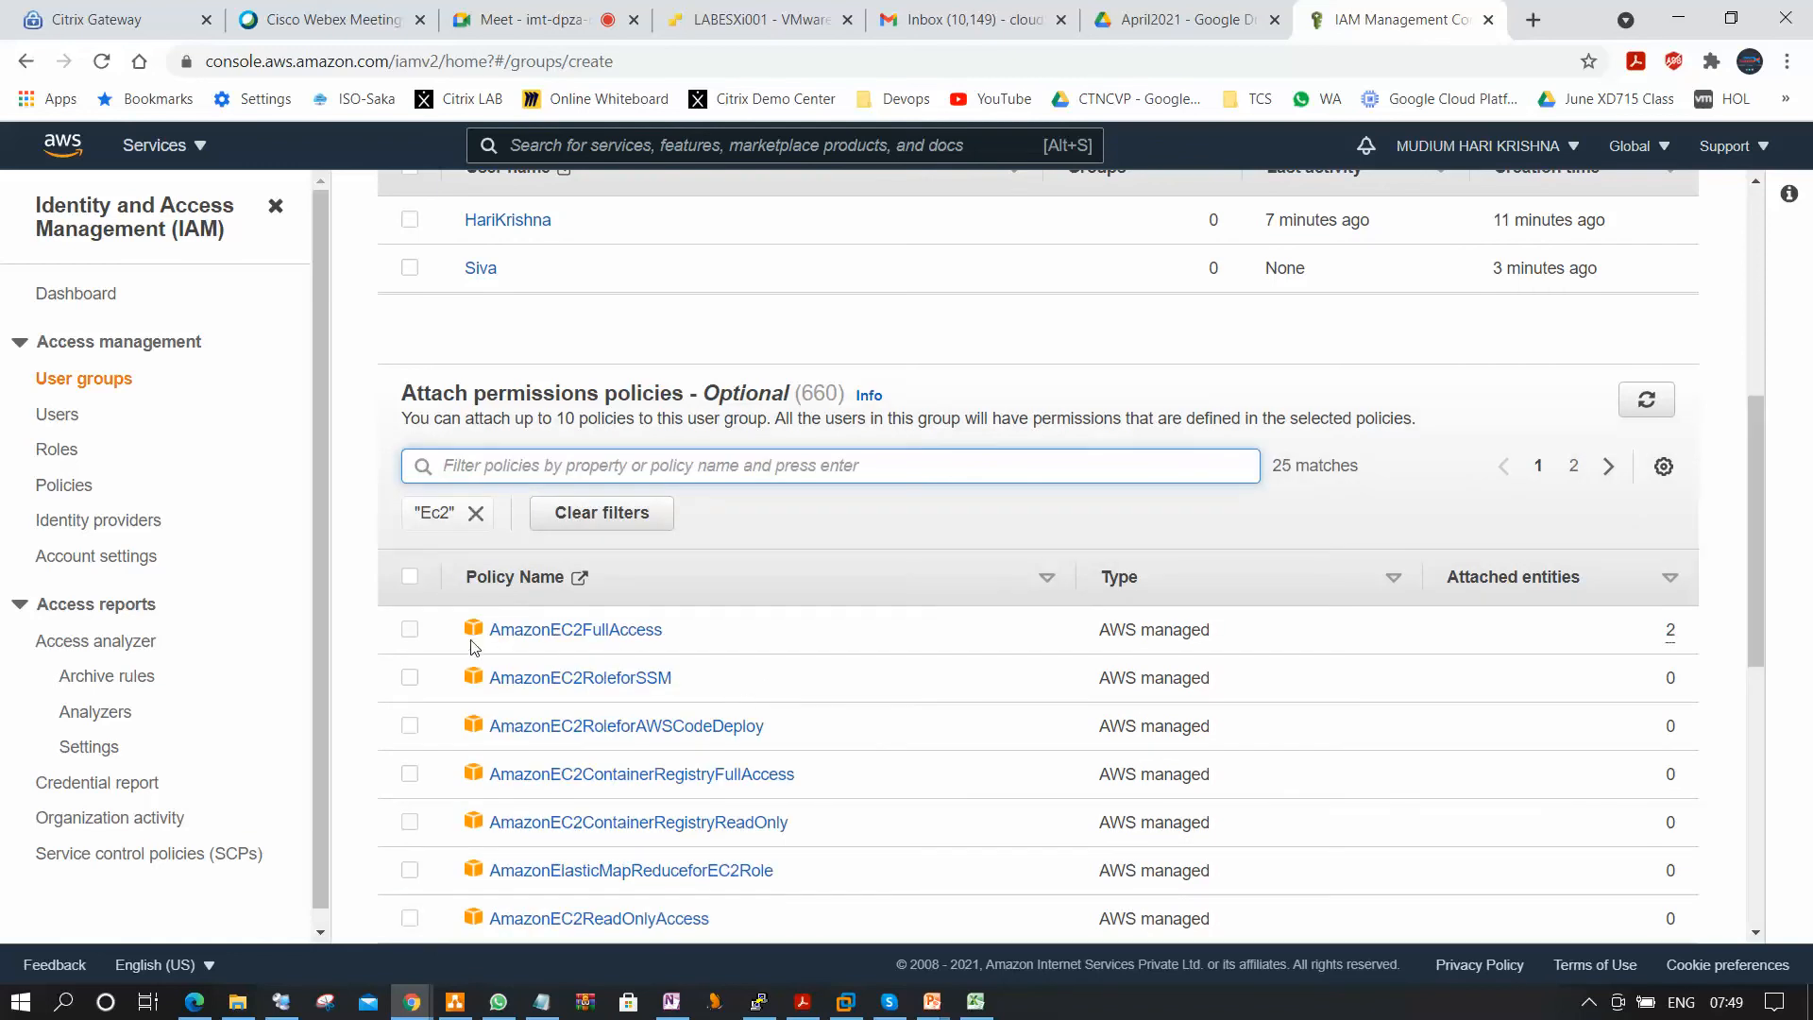
left_click(1190, 616)
scroll(1603, 802, "down", 8)
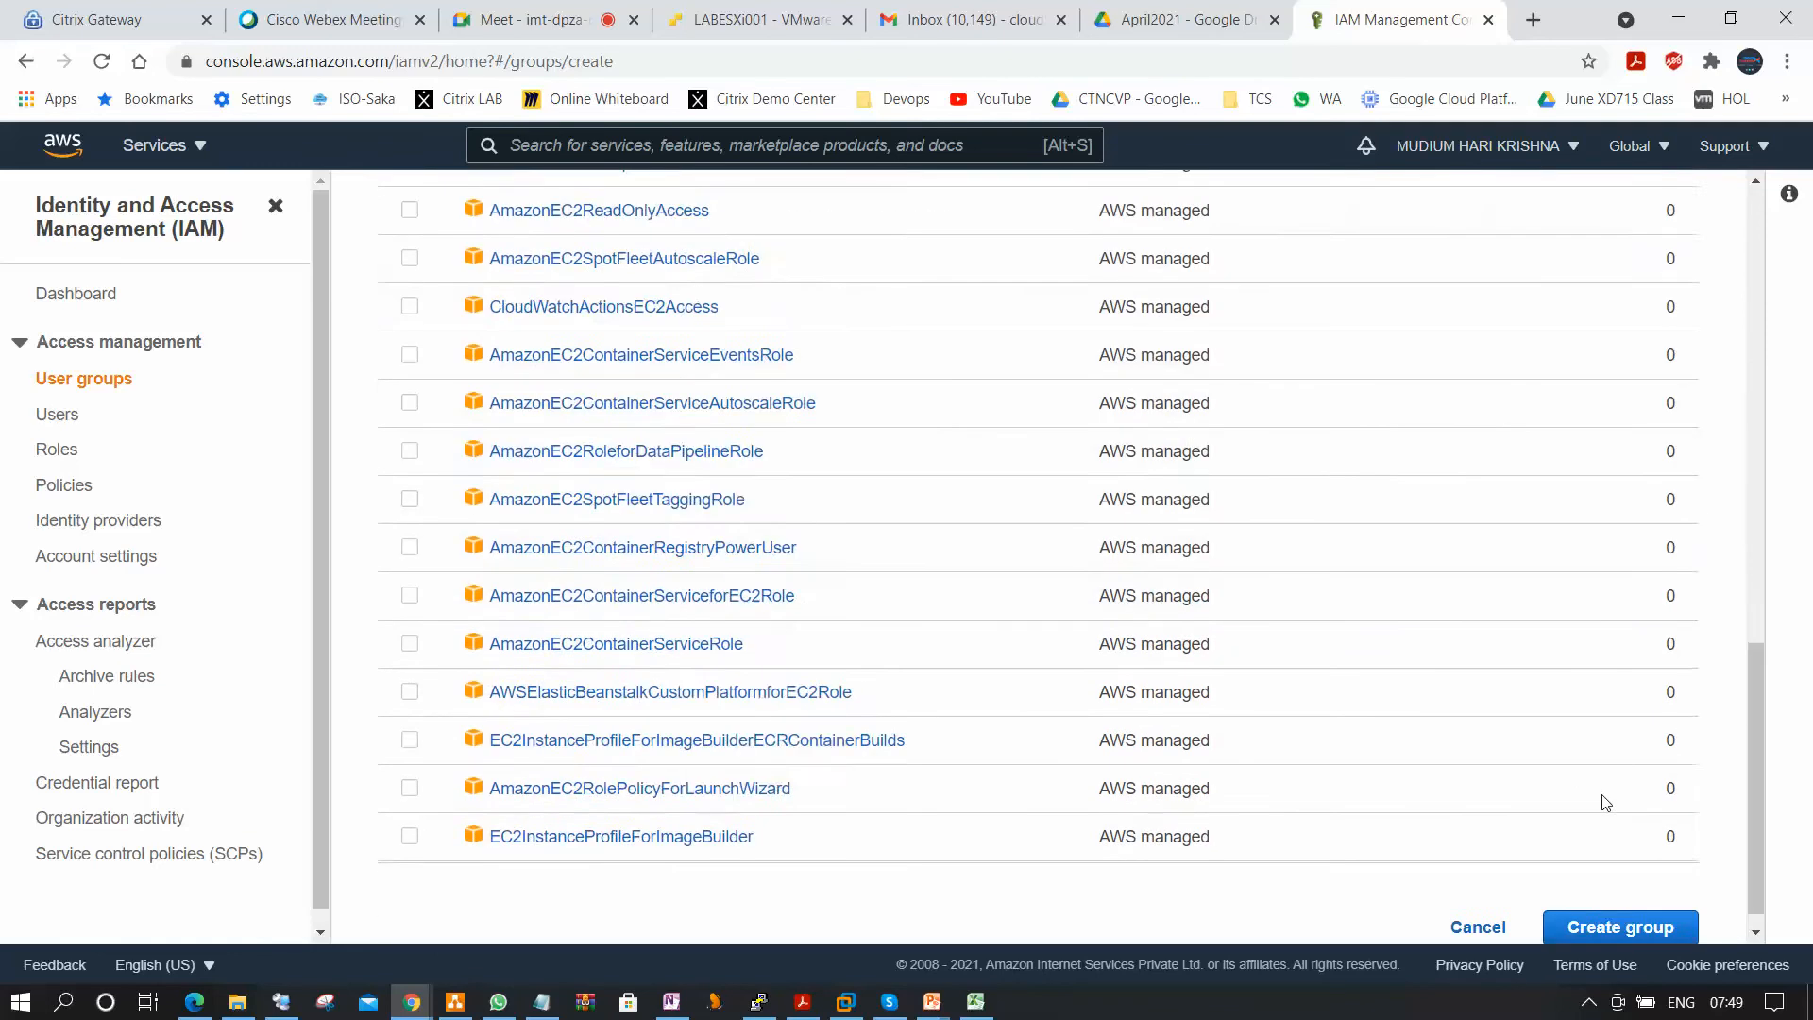
left_click(1615, 902)
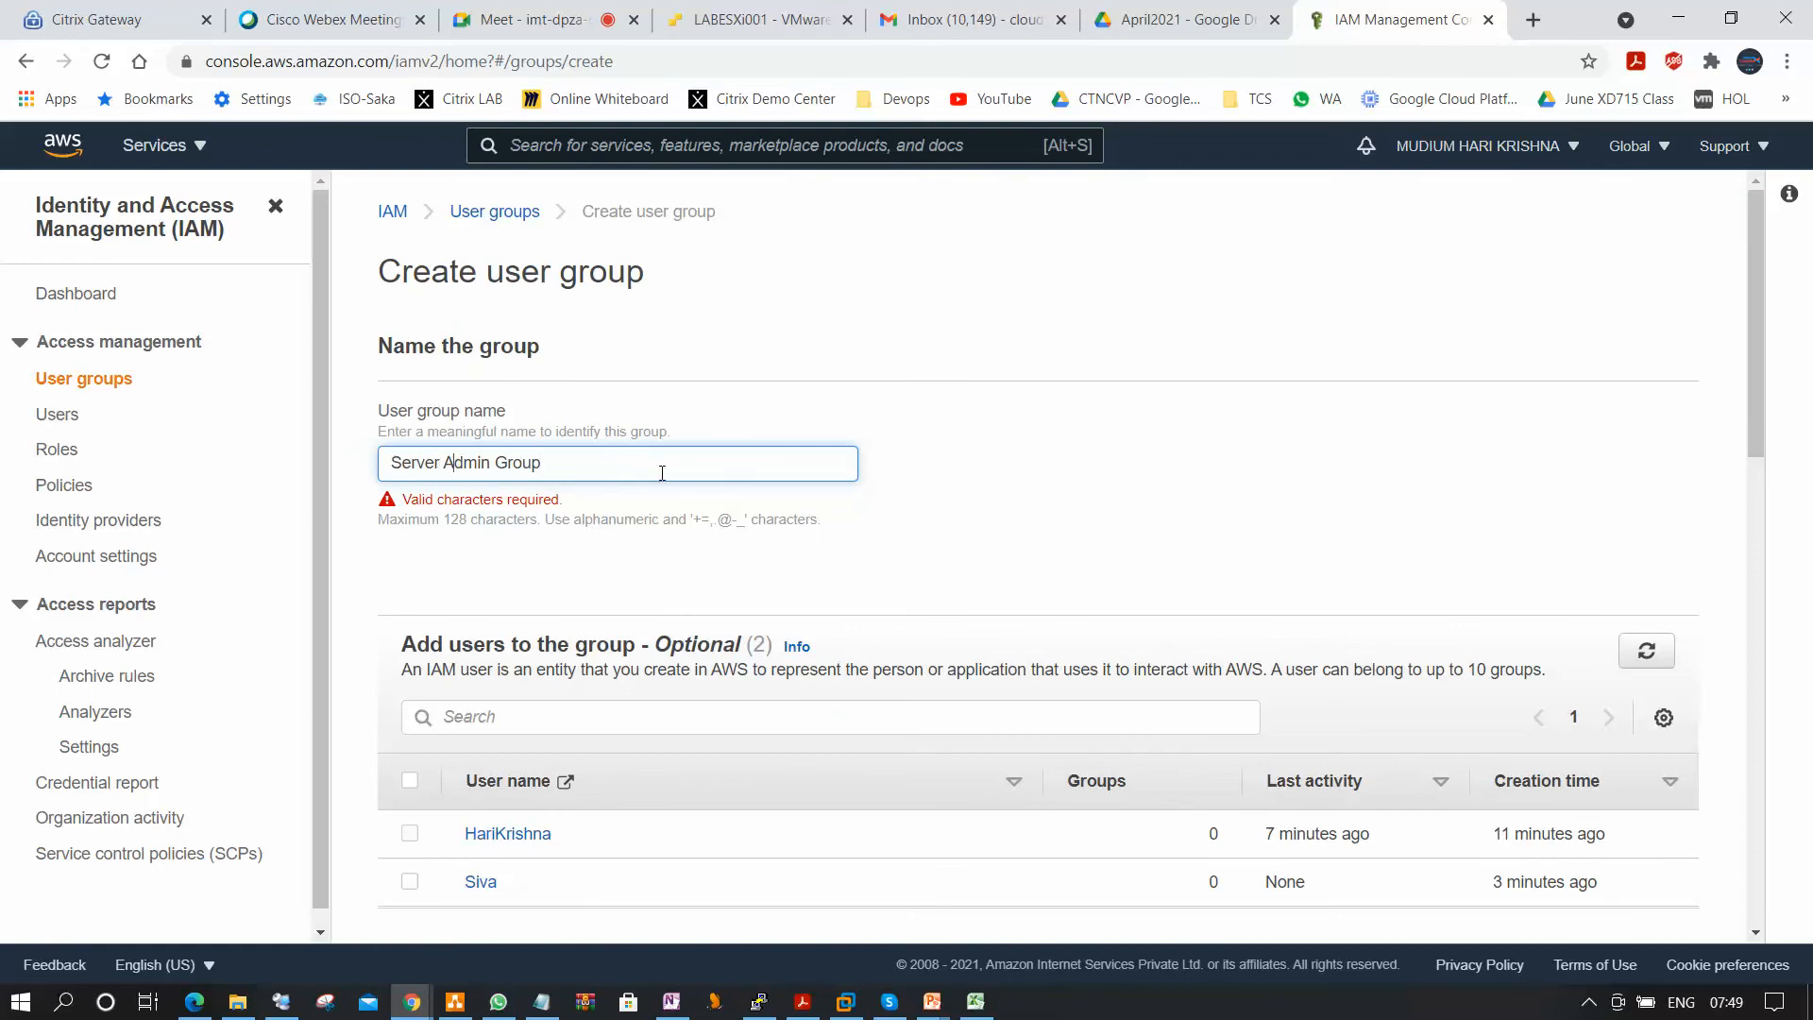
Replace the spaces in the group name with underscores to make it Server_Admin_Group, and create the group.
key("BackSpace")
type("_")
key("BackSpace")
type("_")
scroll(421, 453, "down", 9)
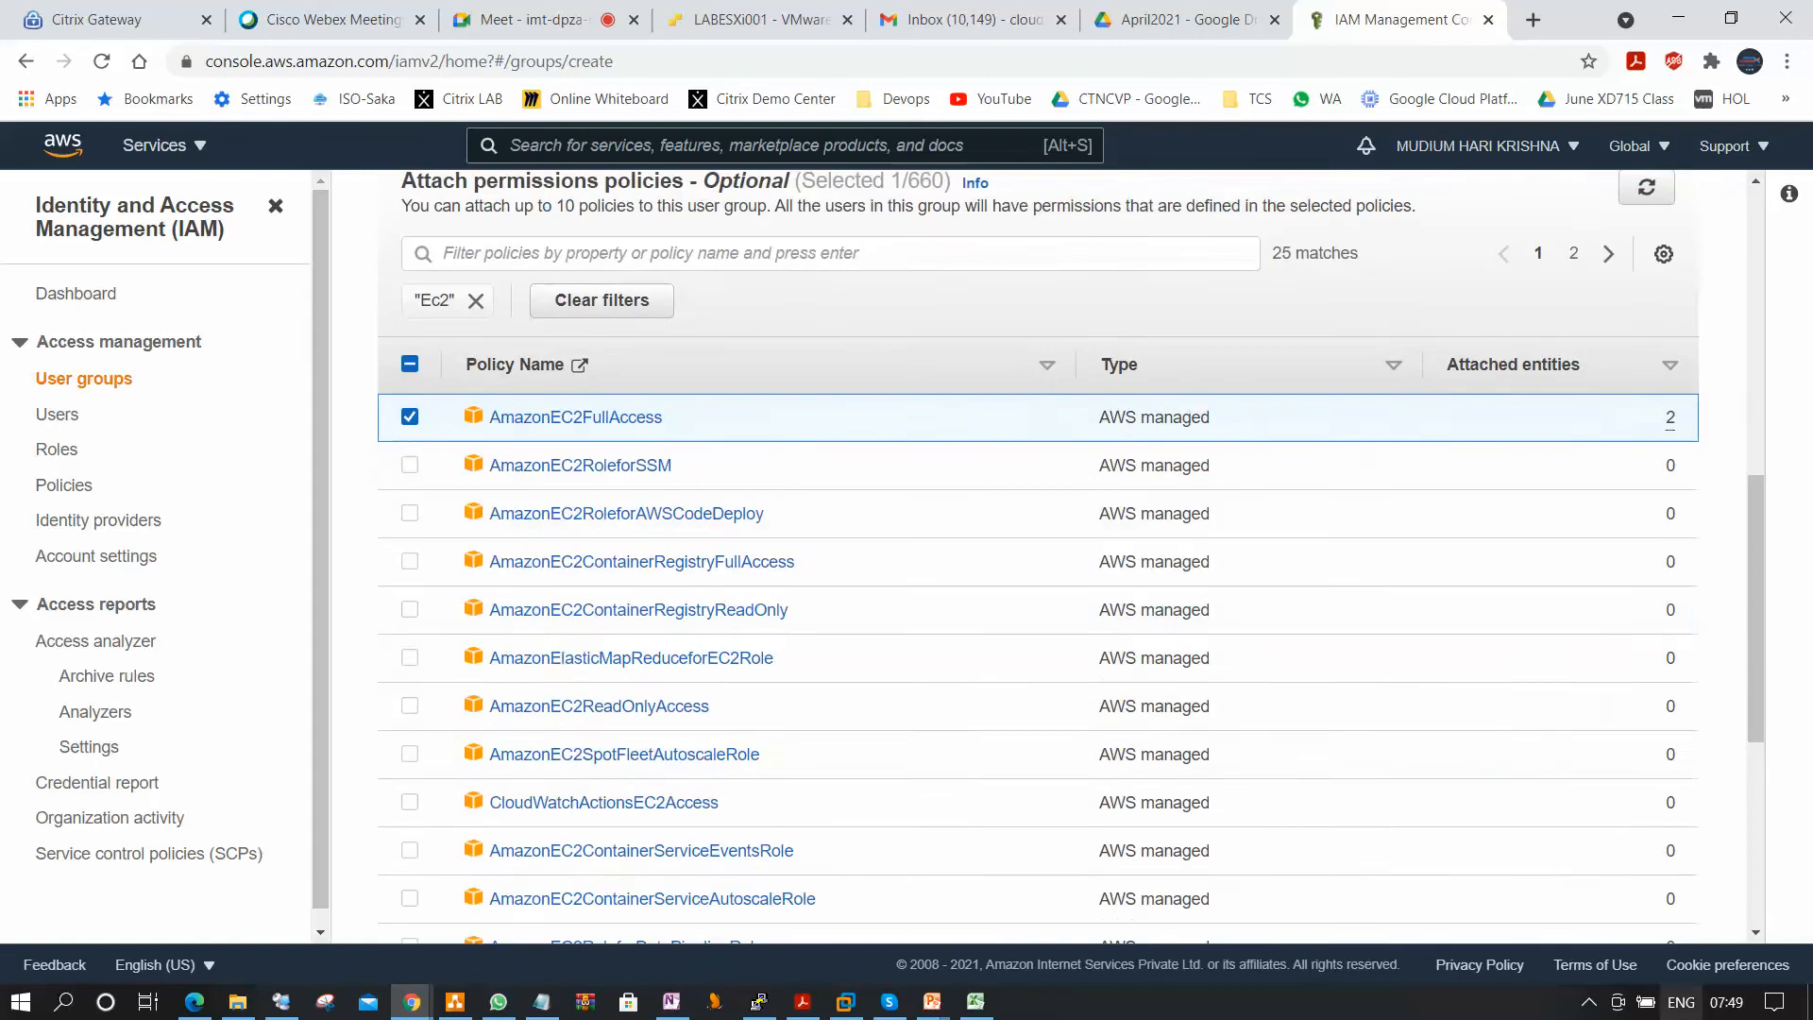
scroll(1706, 753, "down", 5)
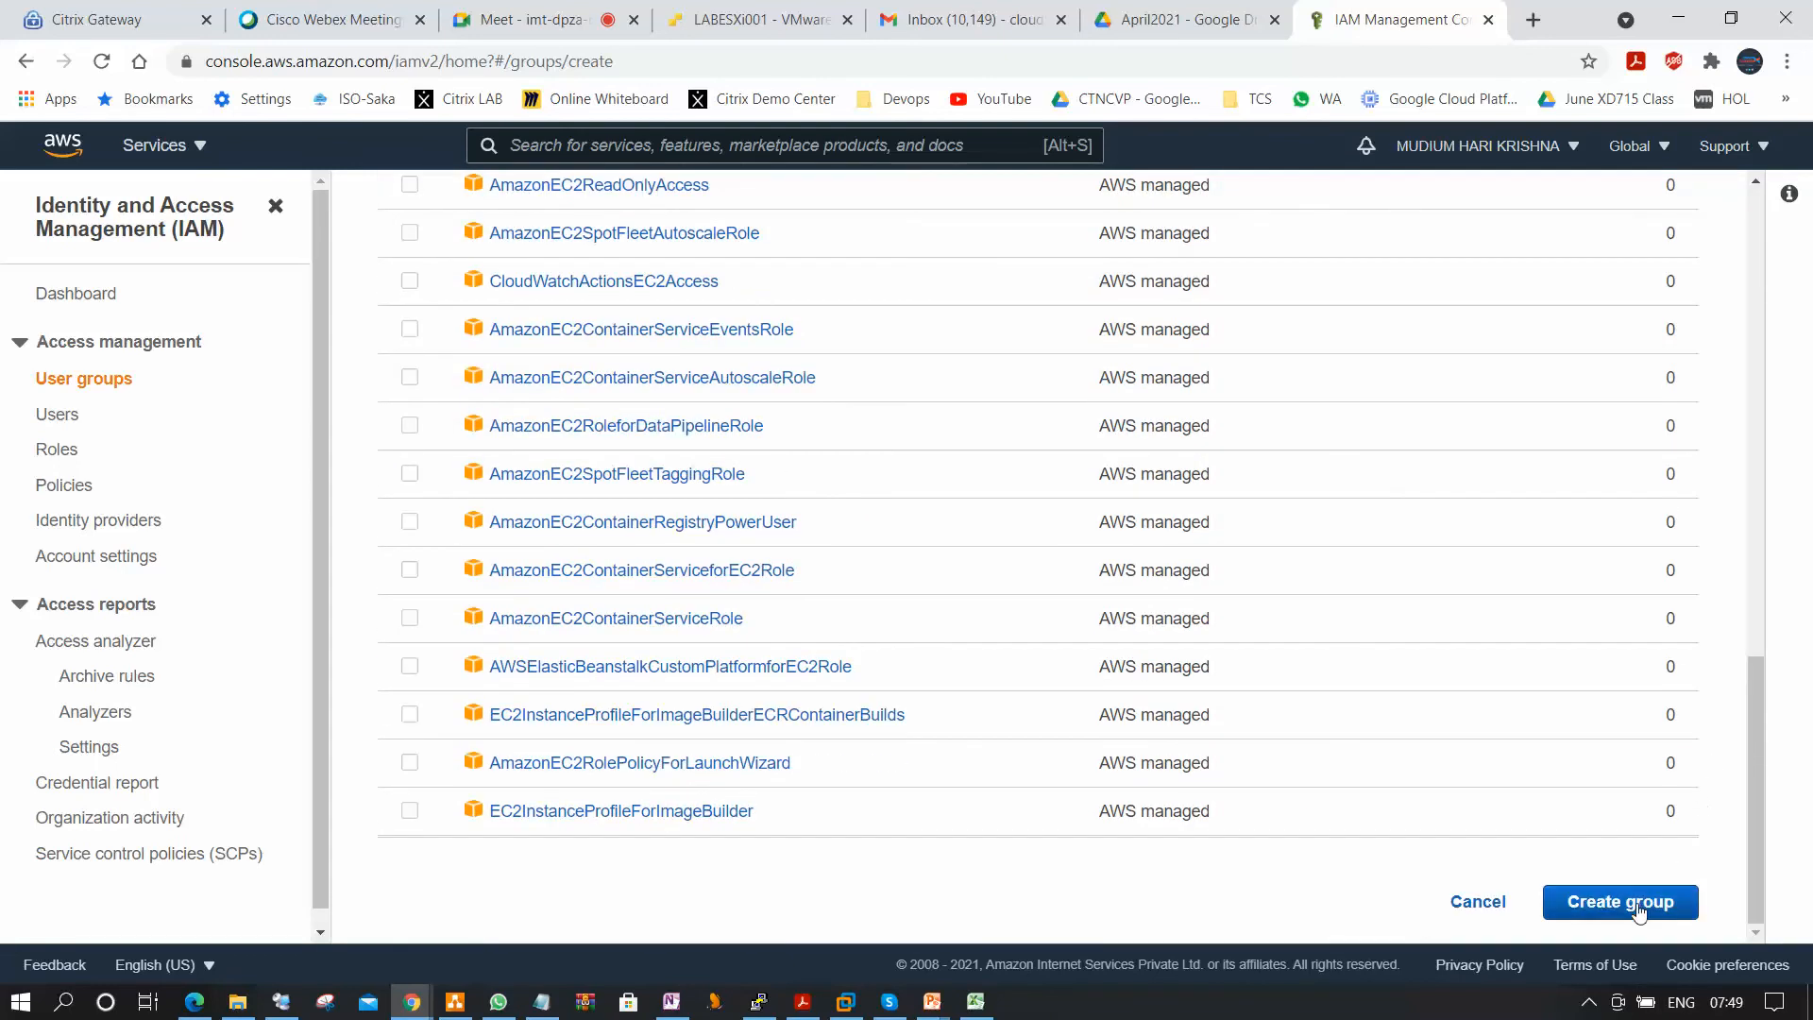
left_click(1622, 900)
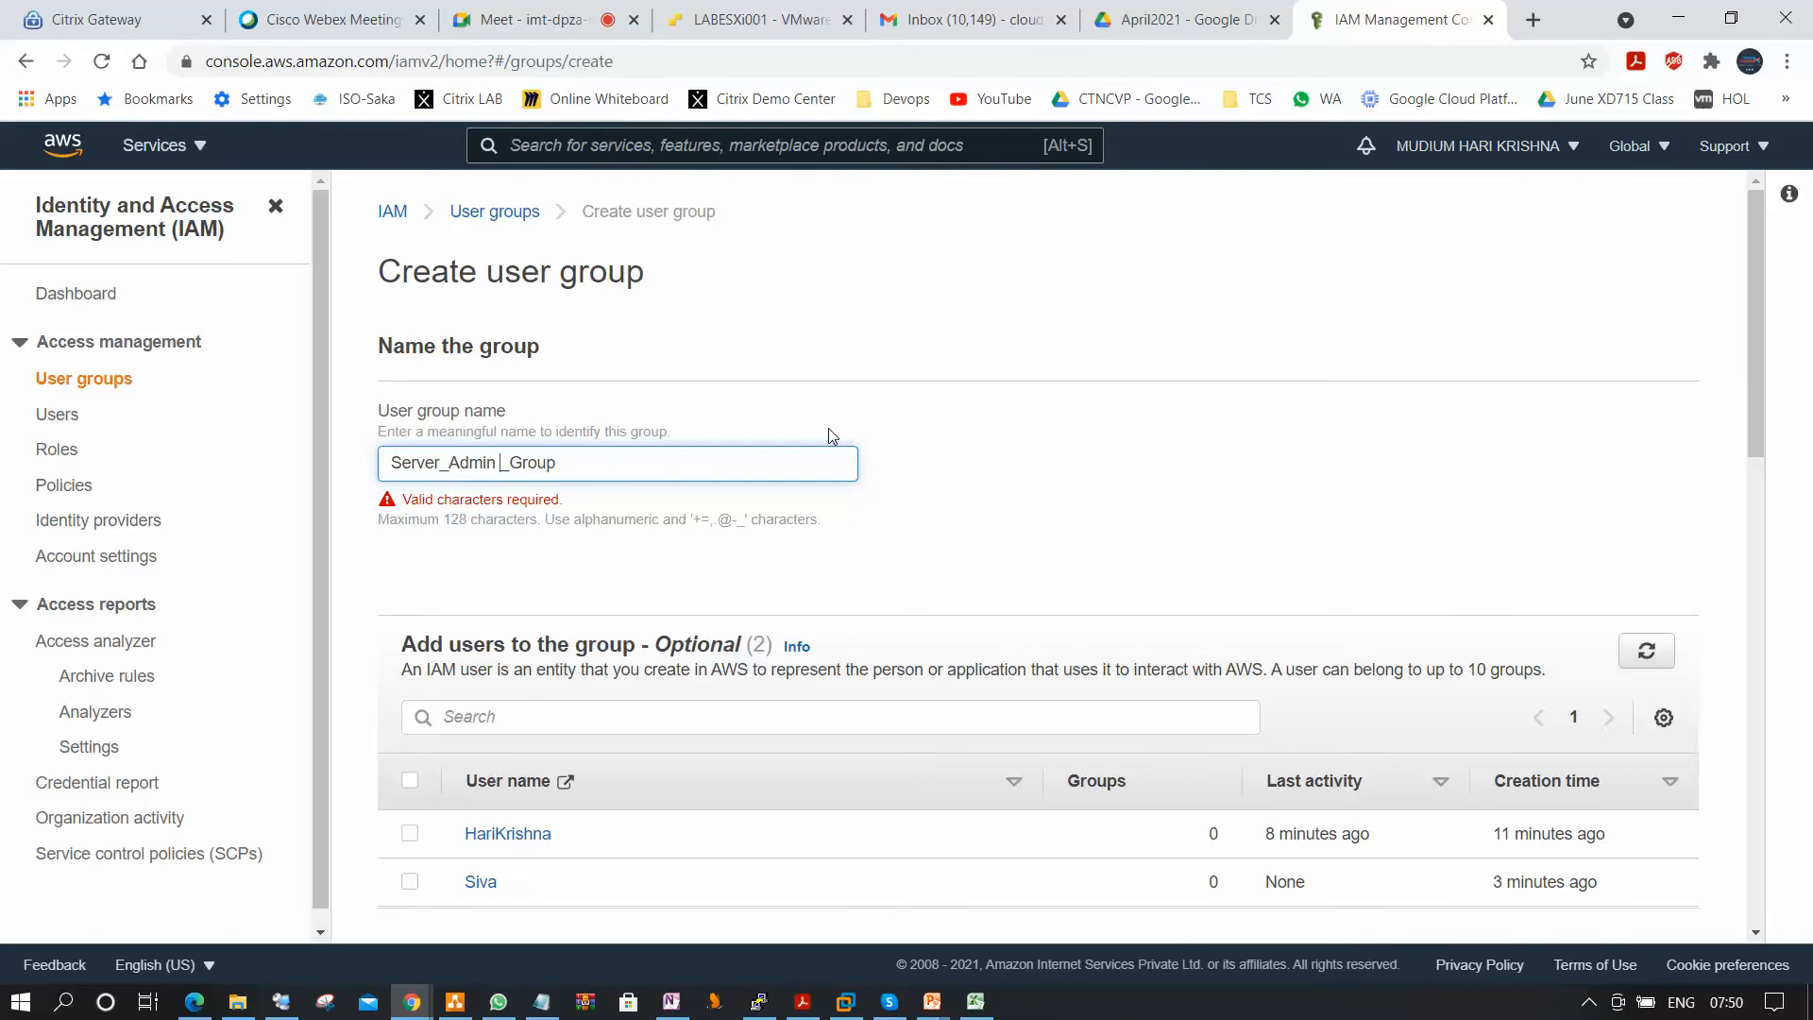
key("BackSpace")
scroll(1032, 635, "down", 20)
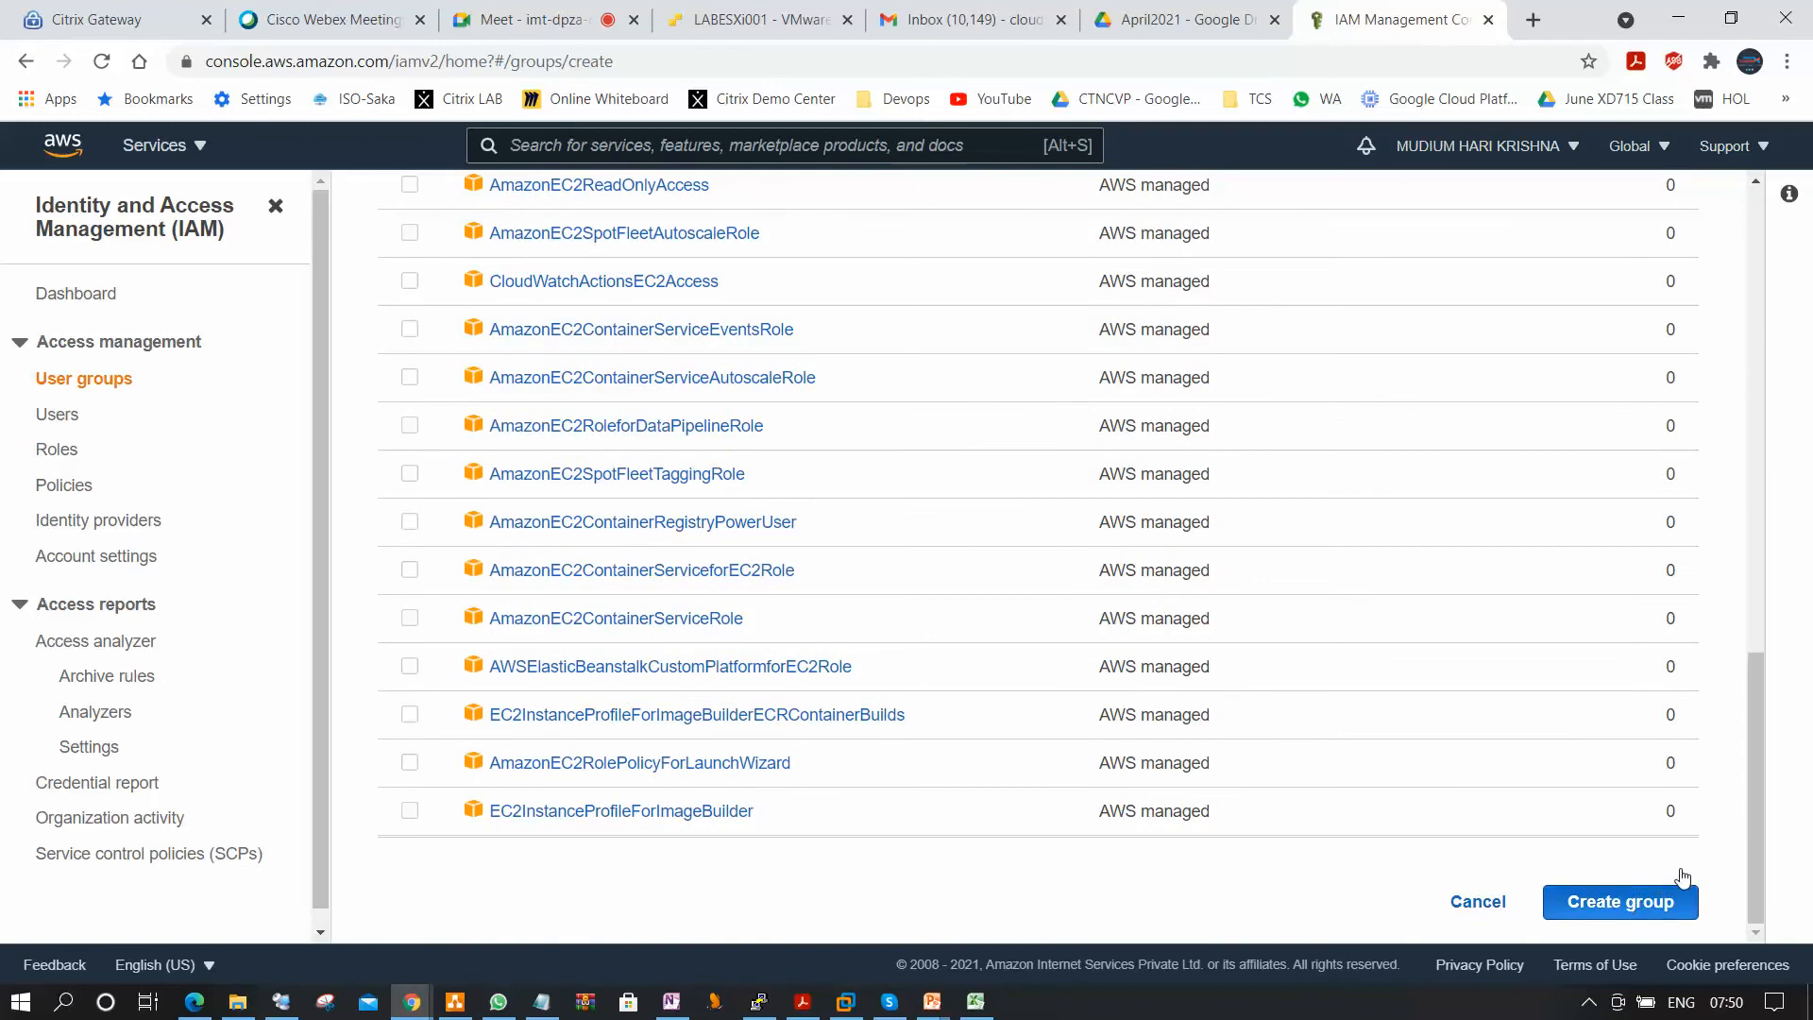
scroll(1674, 886, "up", 2)
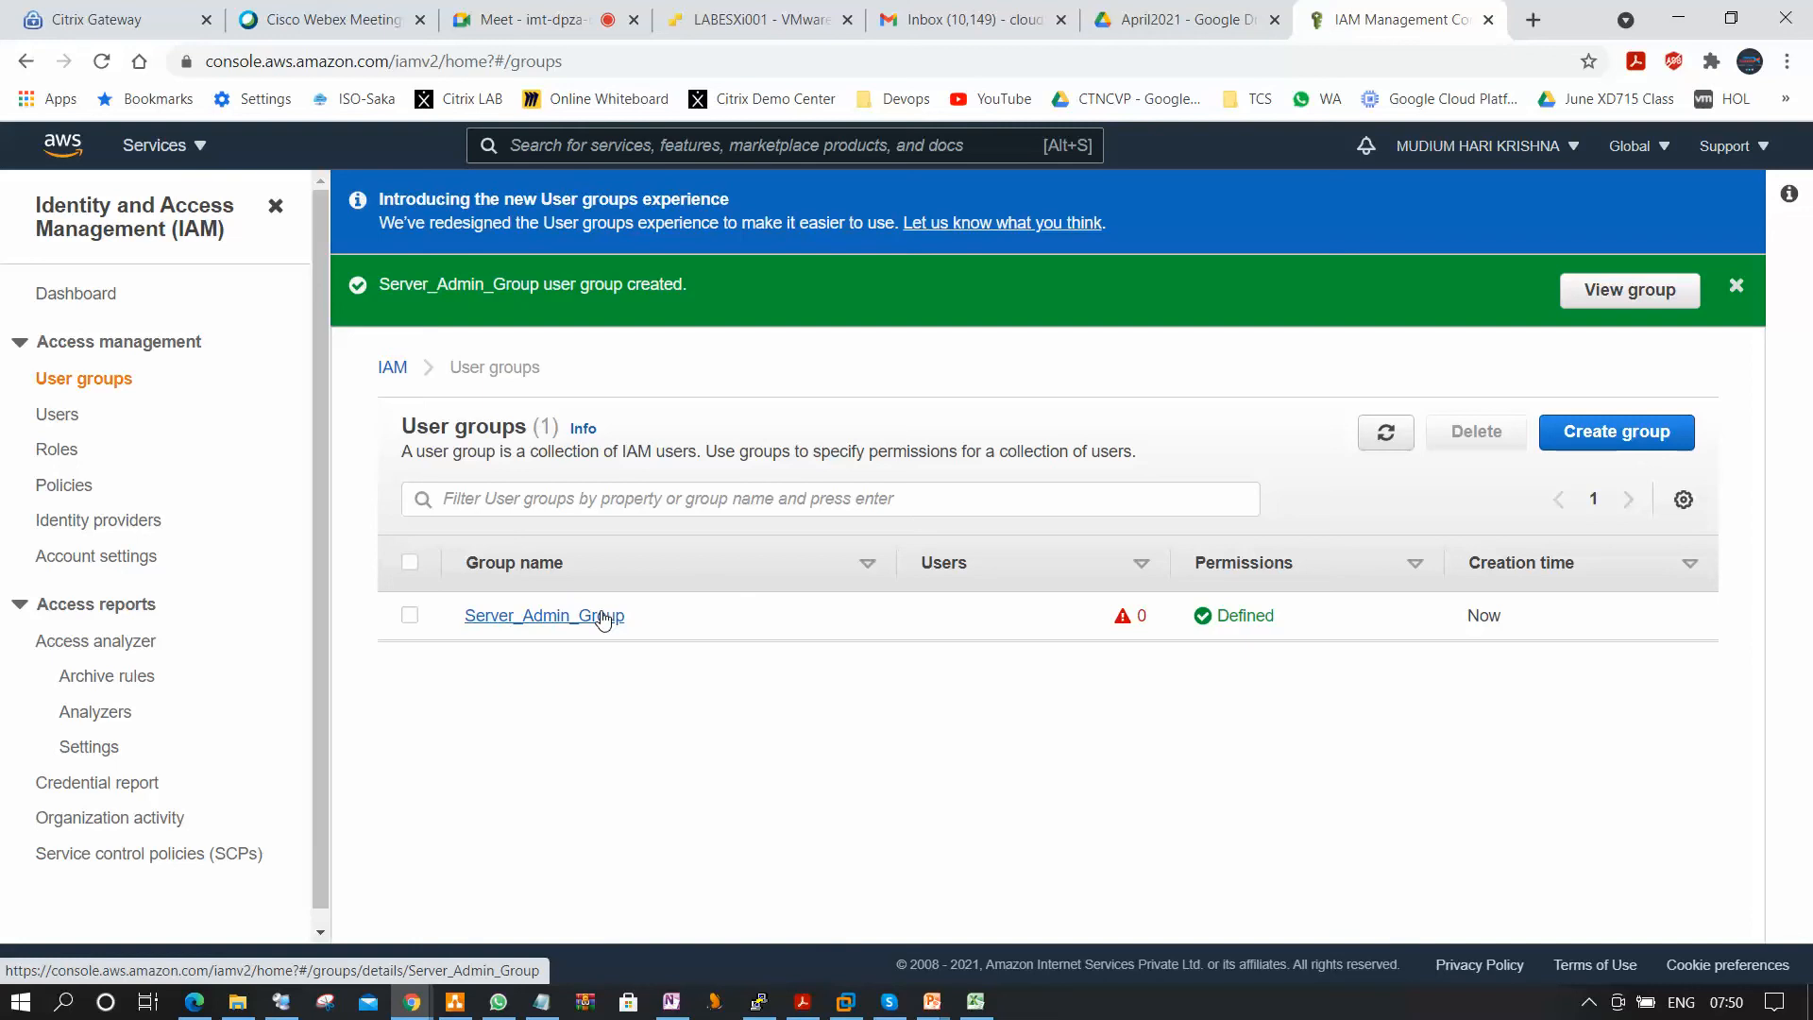
Open Server_Admin_Group to check its permissions policies, and reopen its details from the user groups list.
left_click(602, 618)
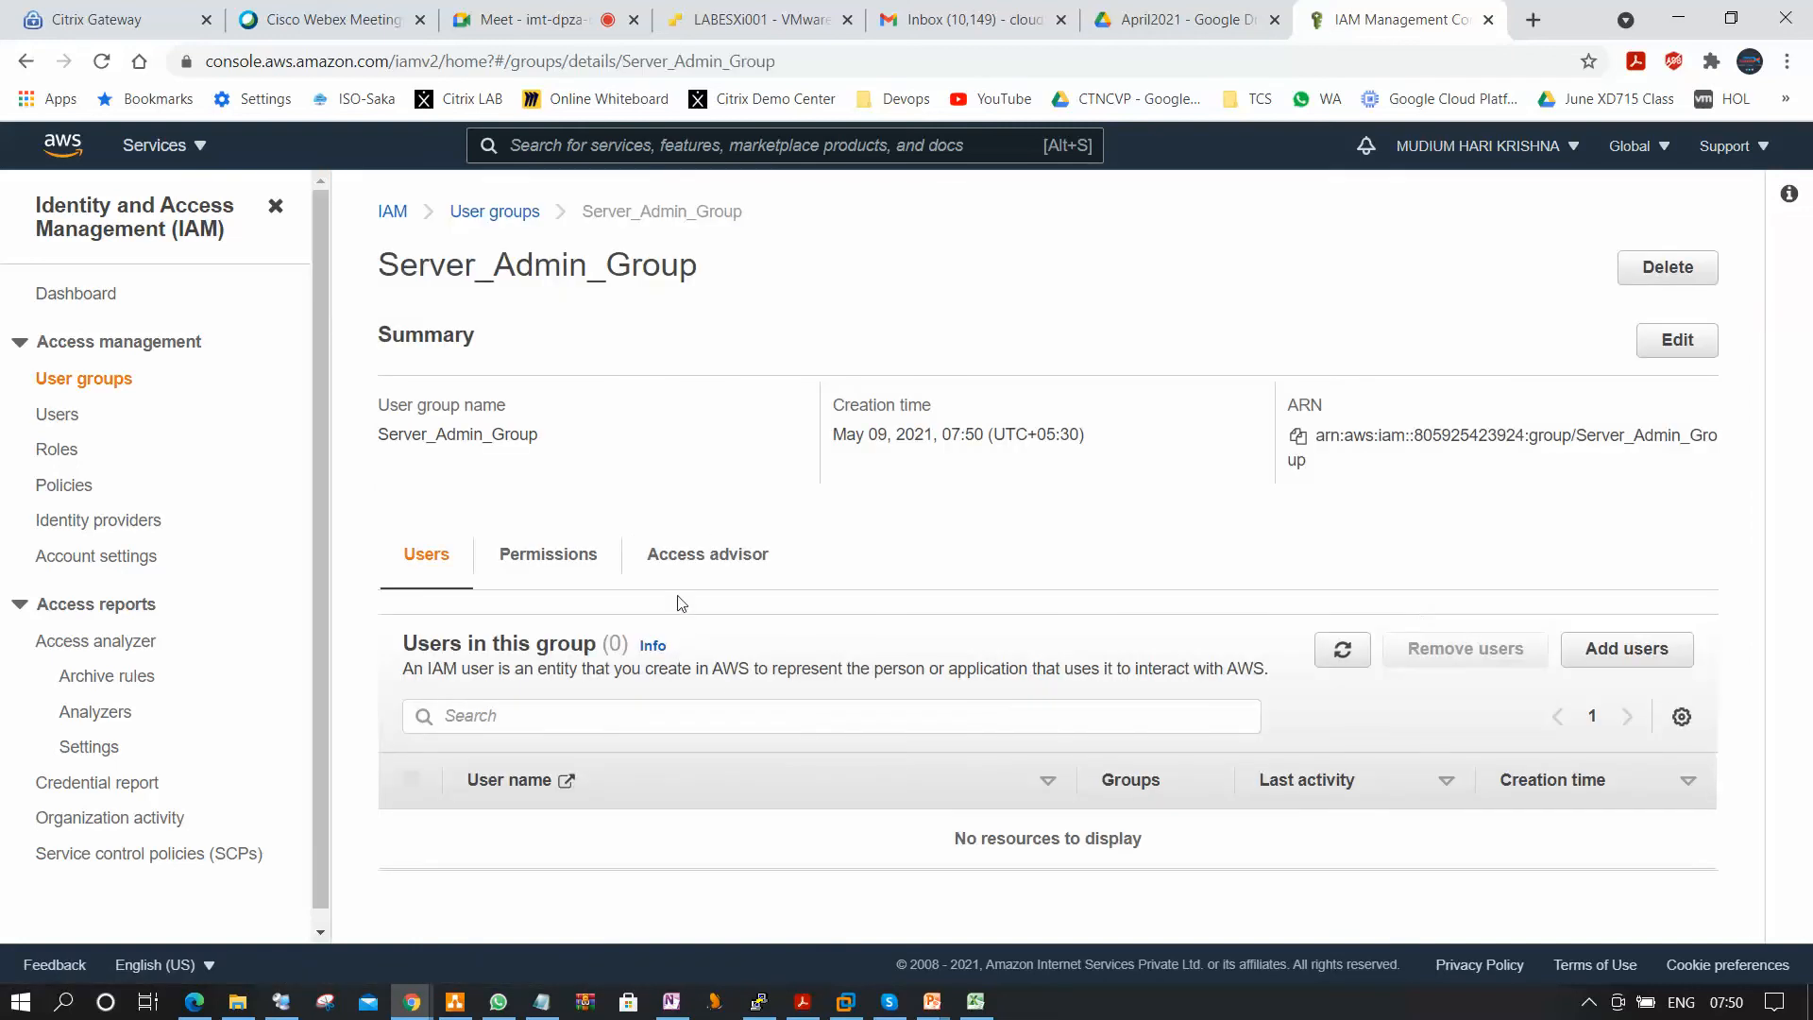
left_click(554, 557)
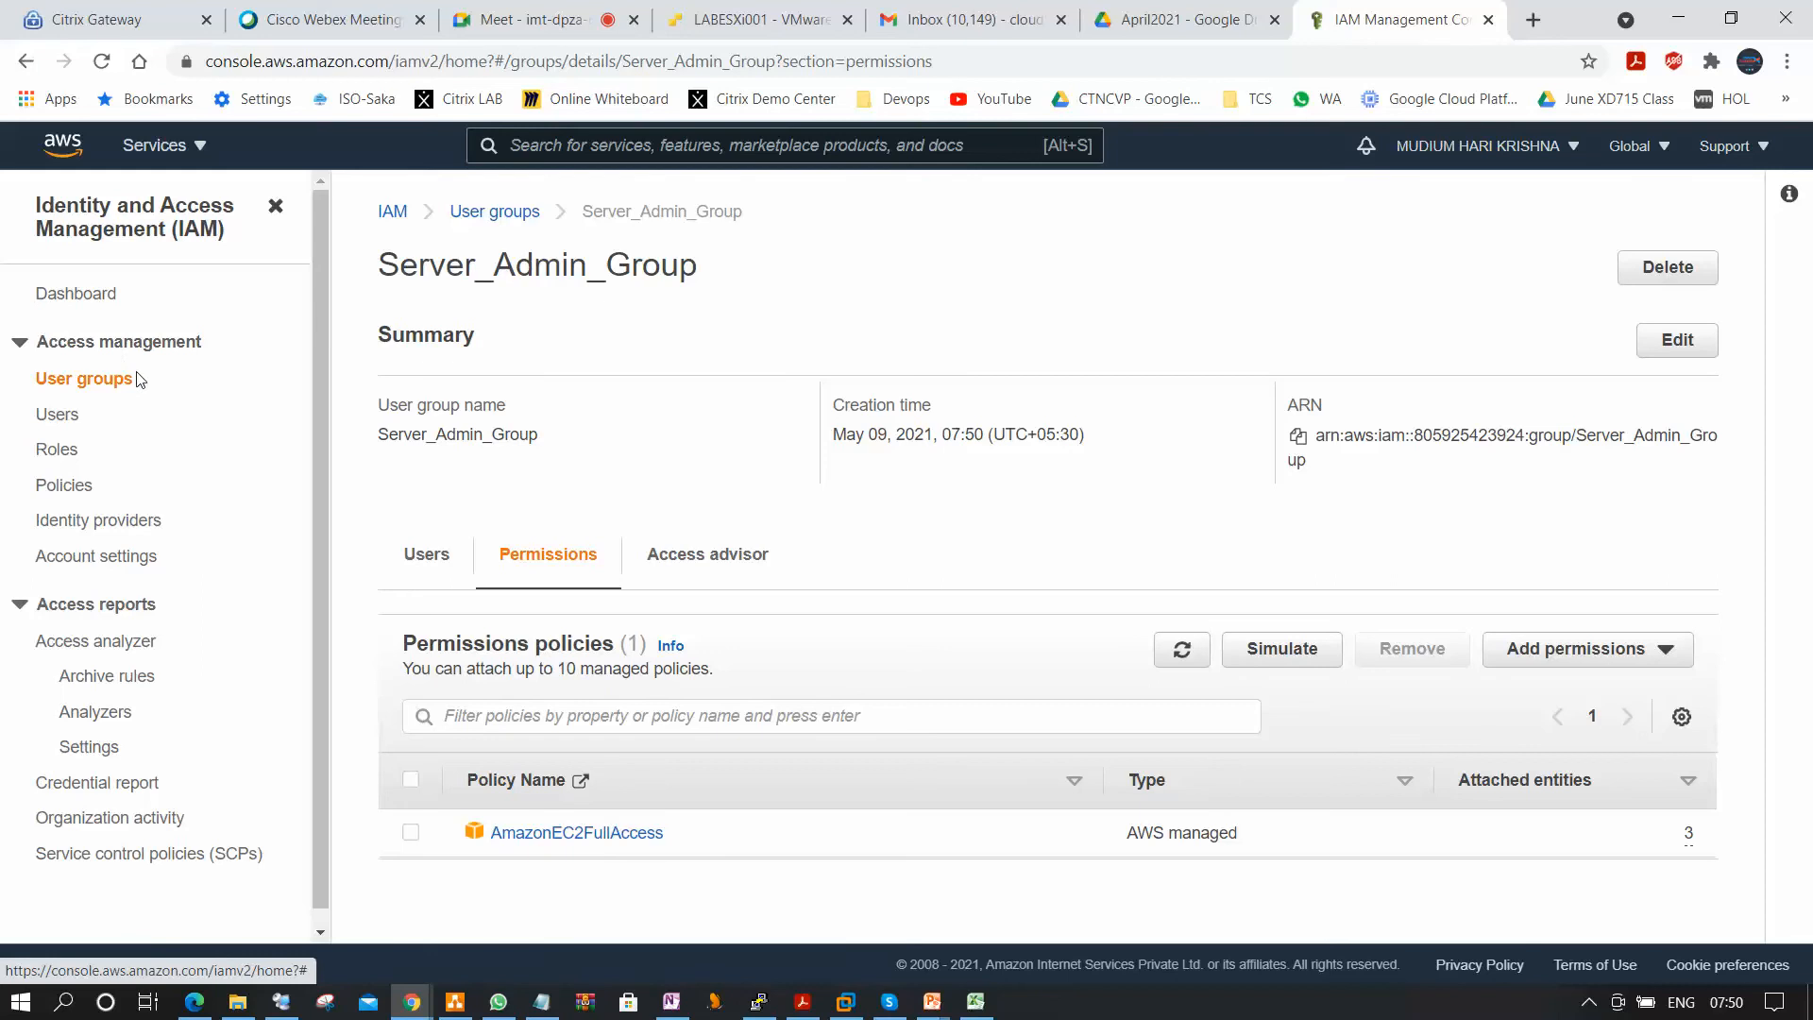
left_click(92, 382)
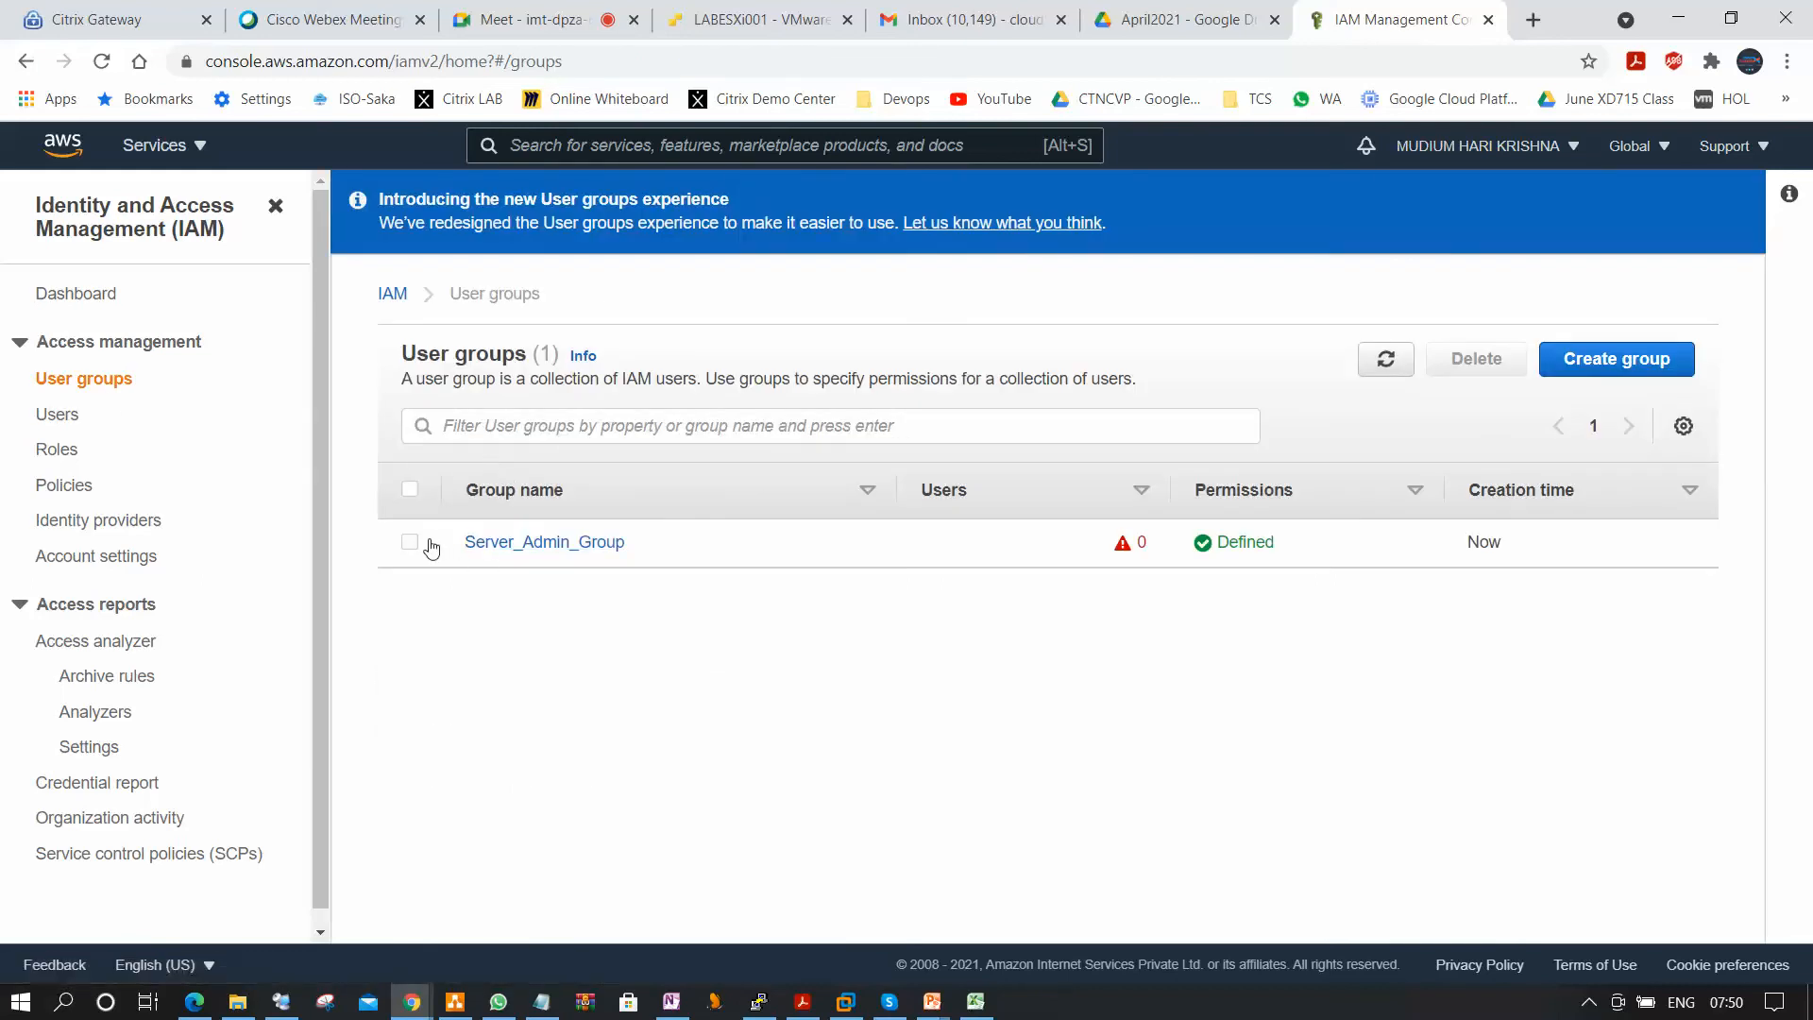
left_click(534, 542)
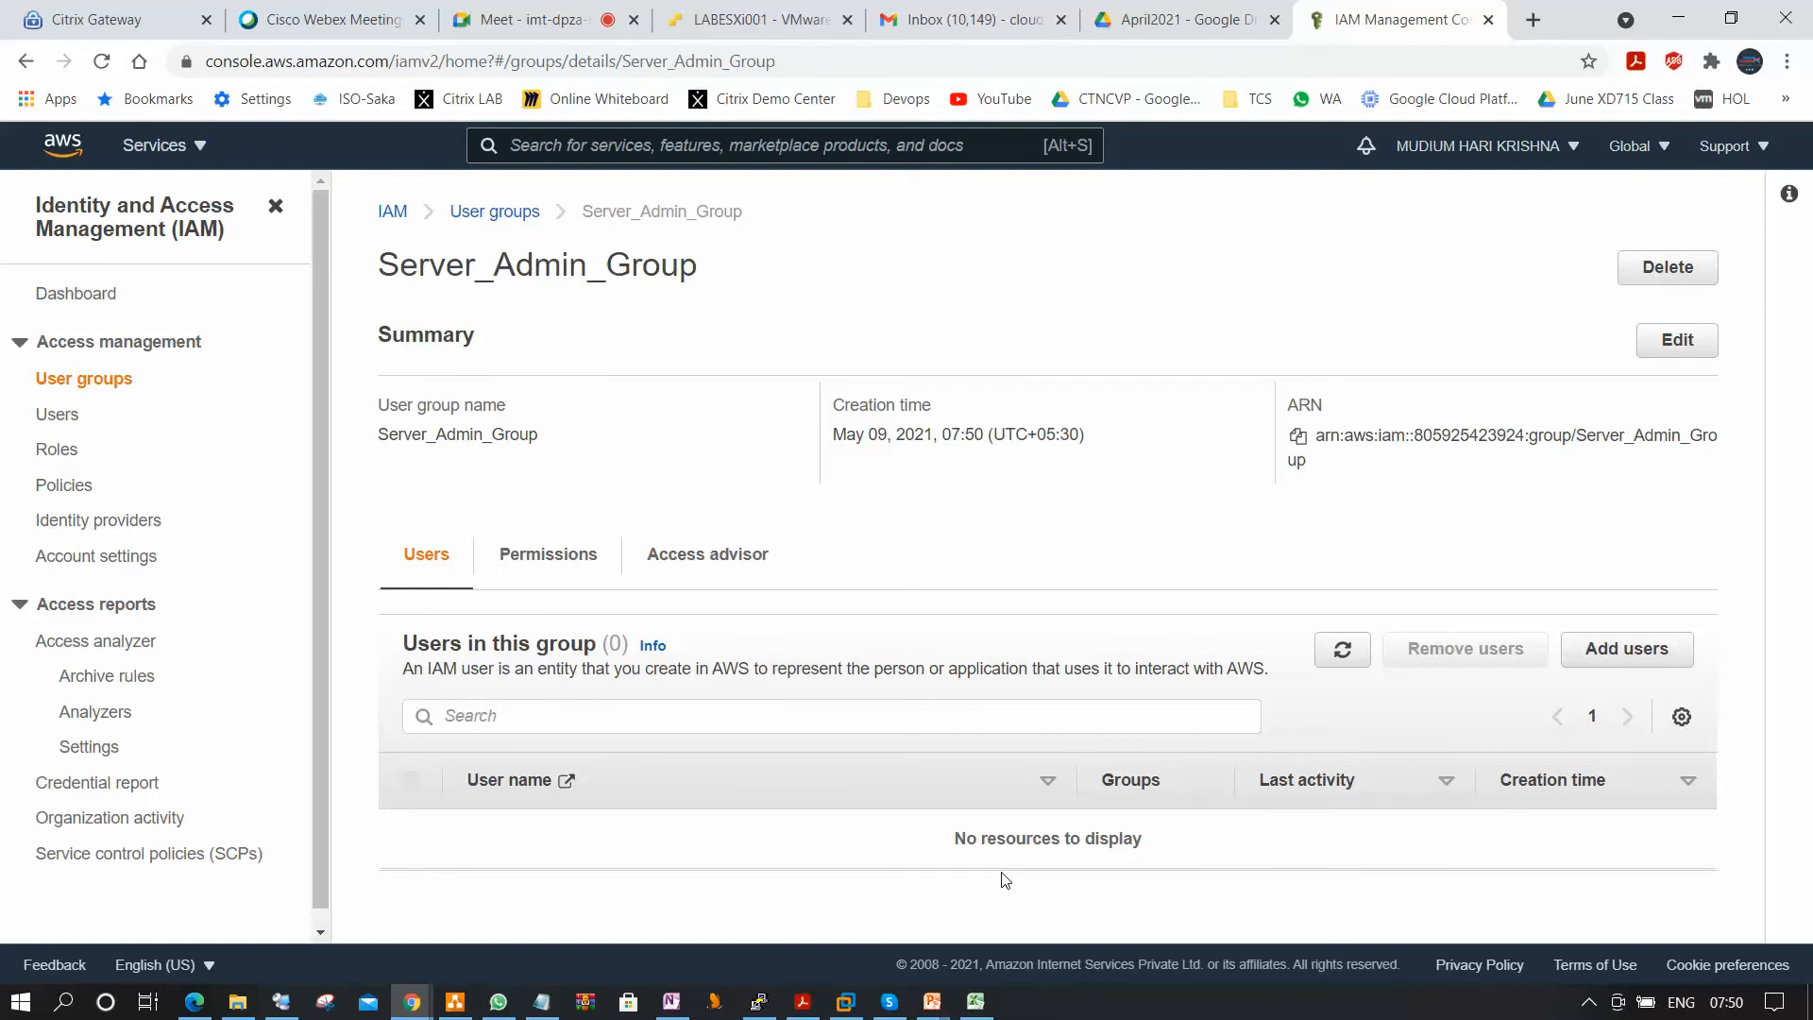
Open and dismiss the group's edit dialog, and examine the AmazonEC2FullAccess policy in its permissions.
left_click(1677, 342)
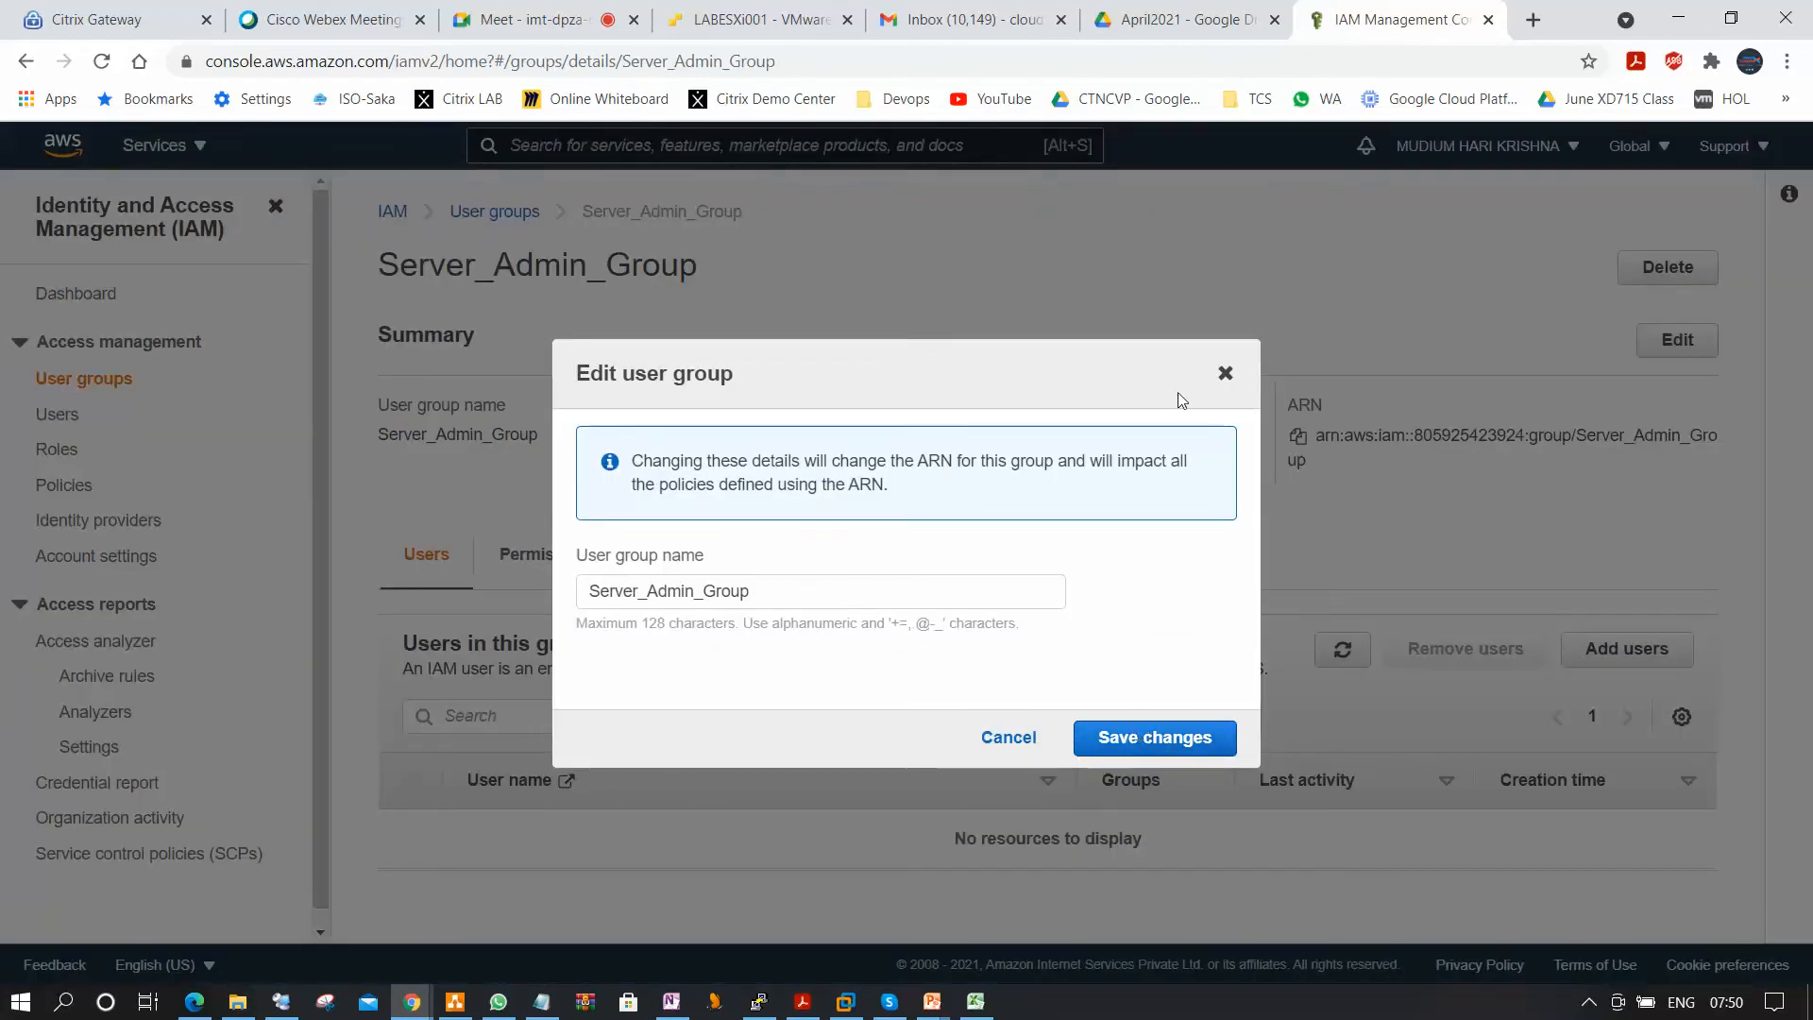
left_click(1225, 373)
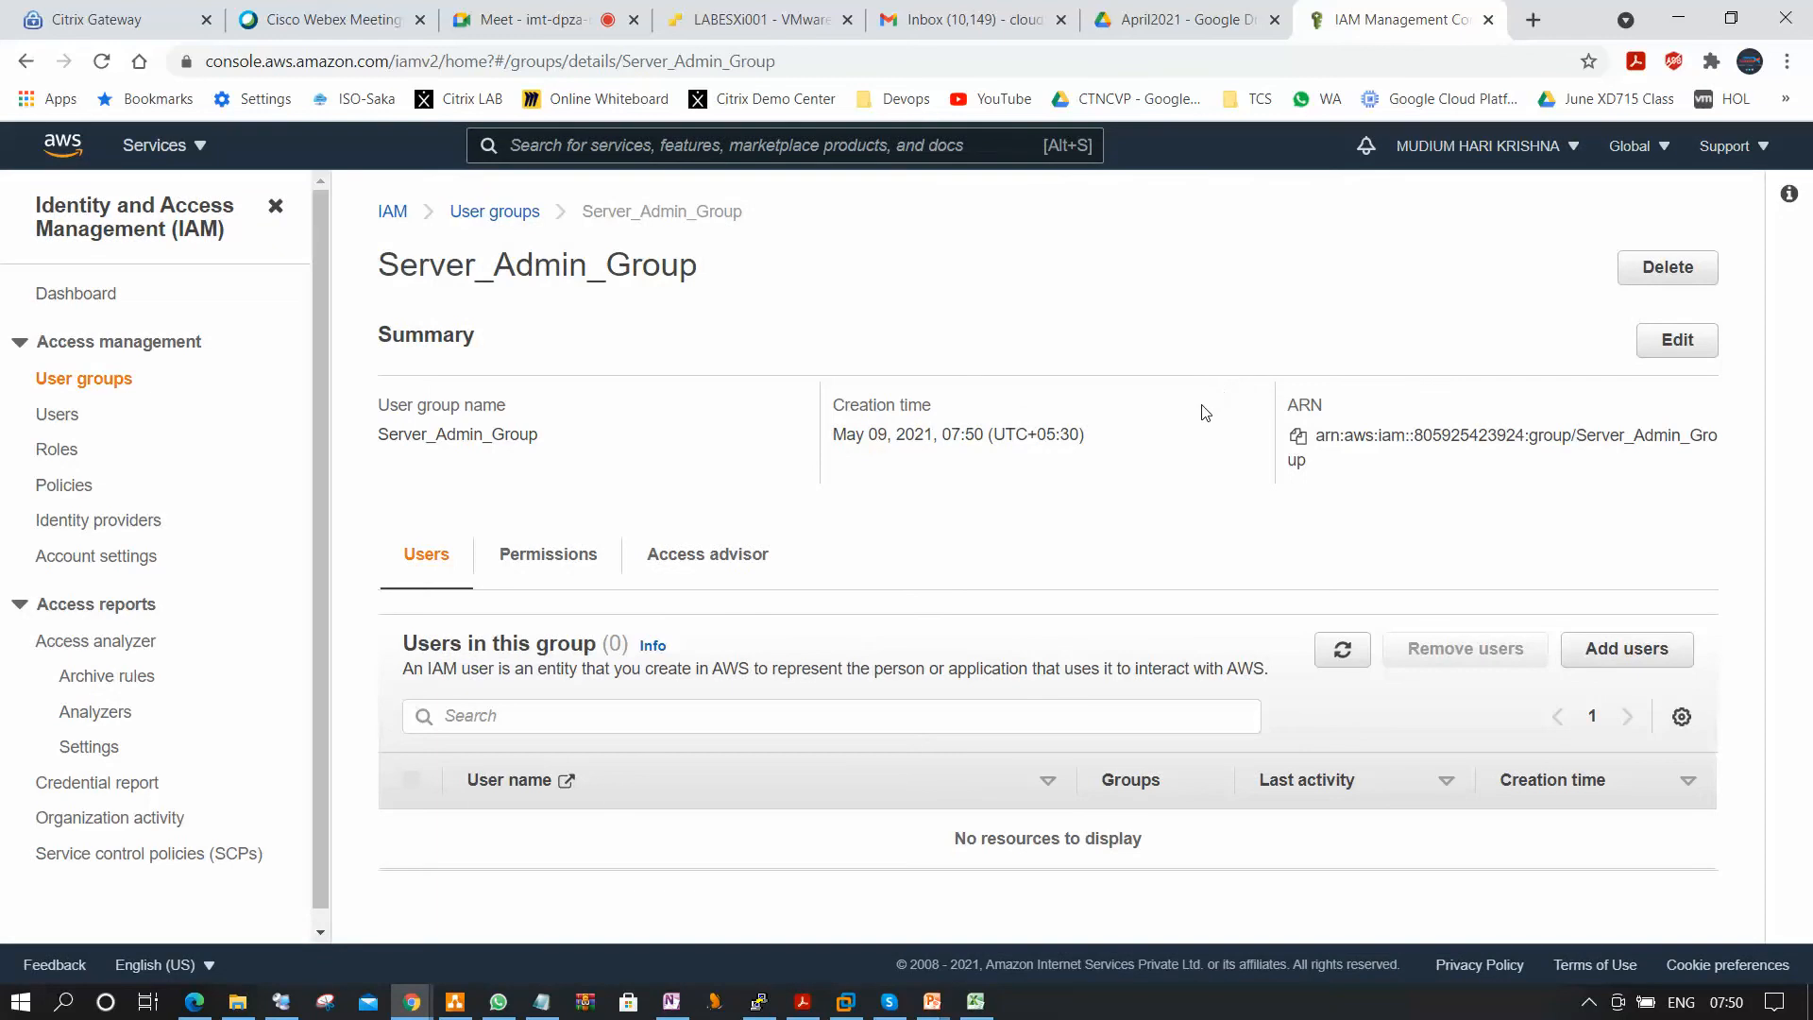
left_click(566, 570)
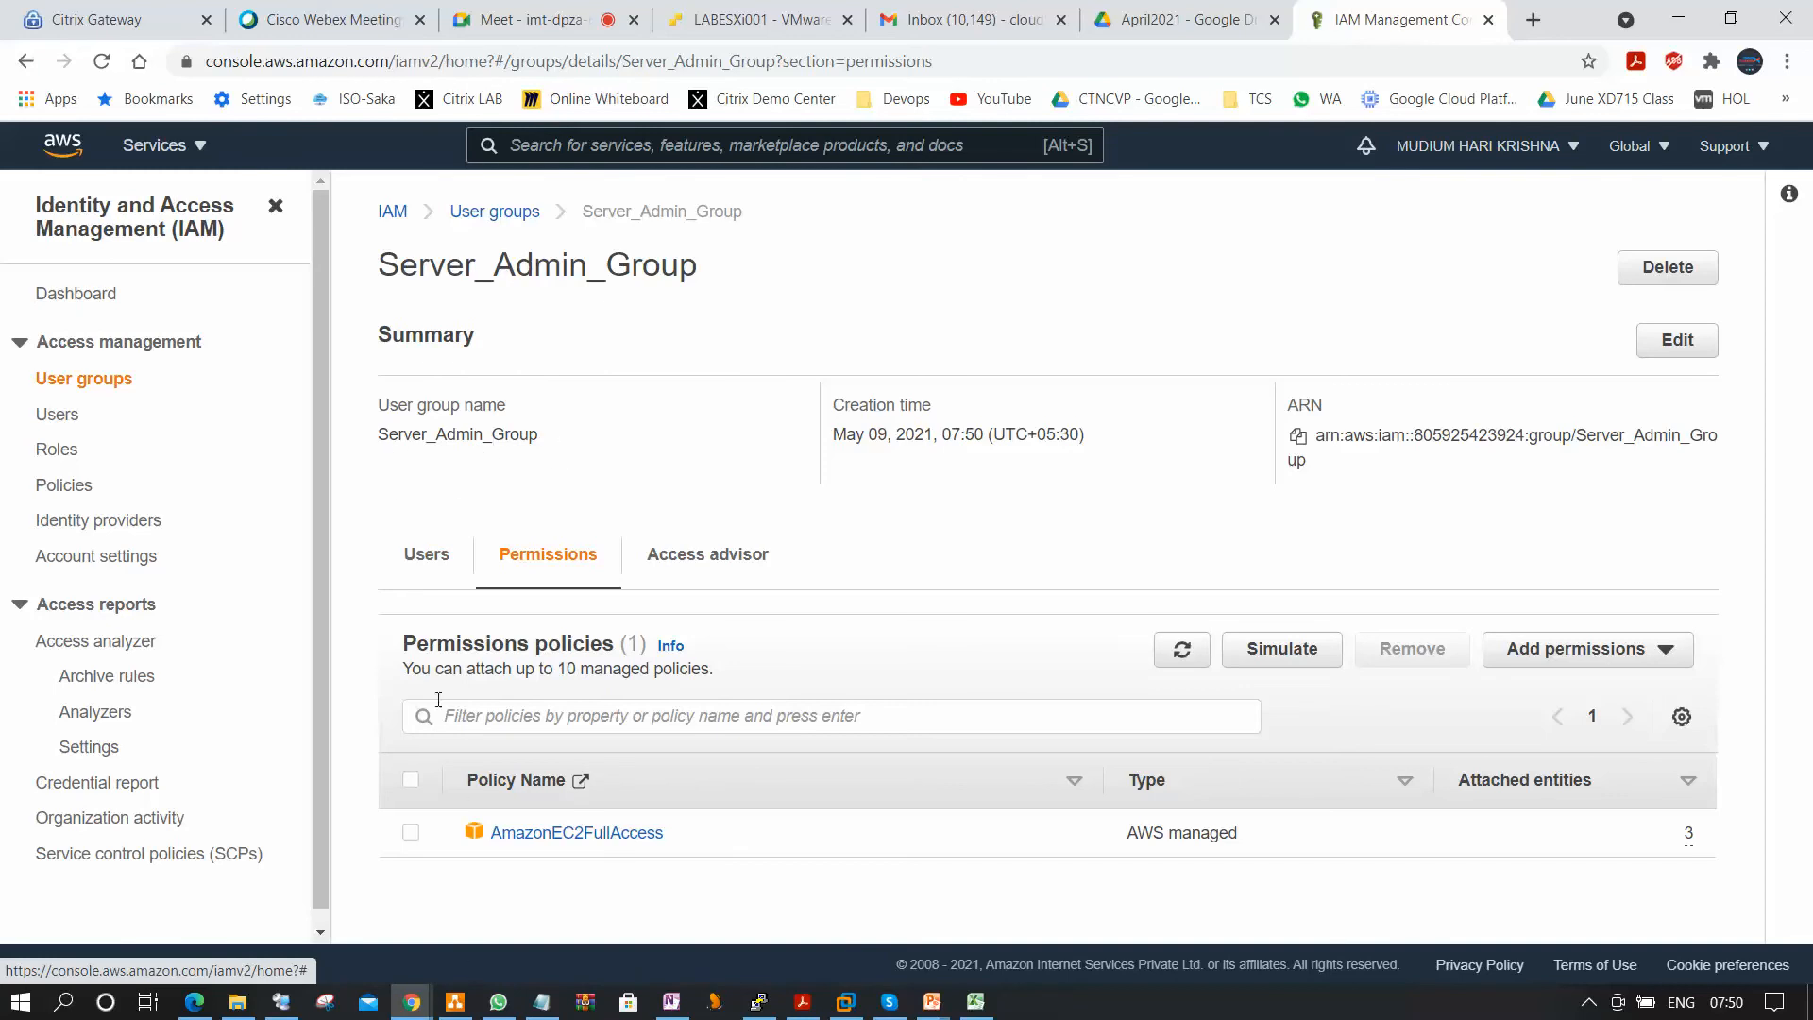
left_click(585, 835)
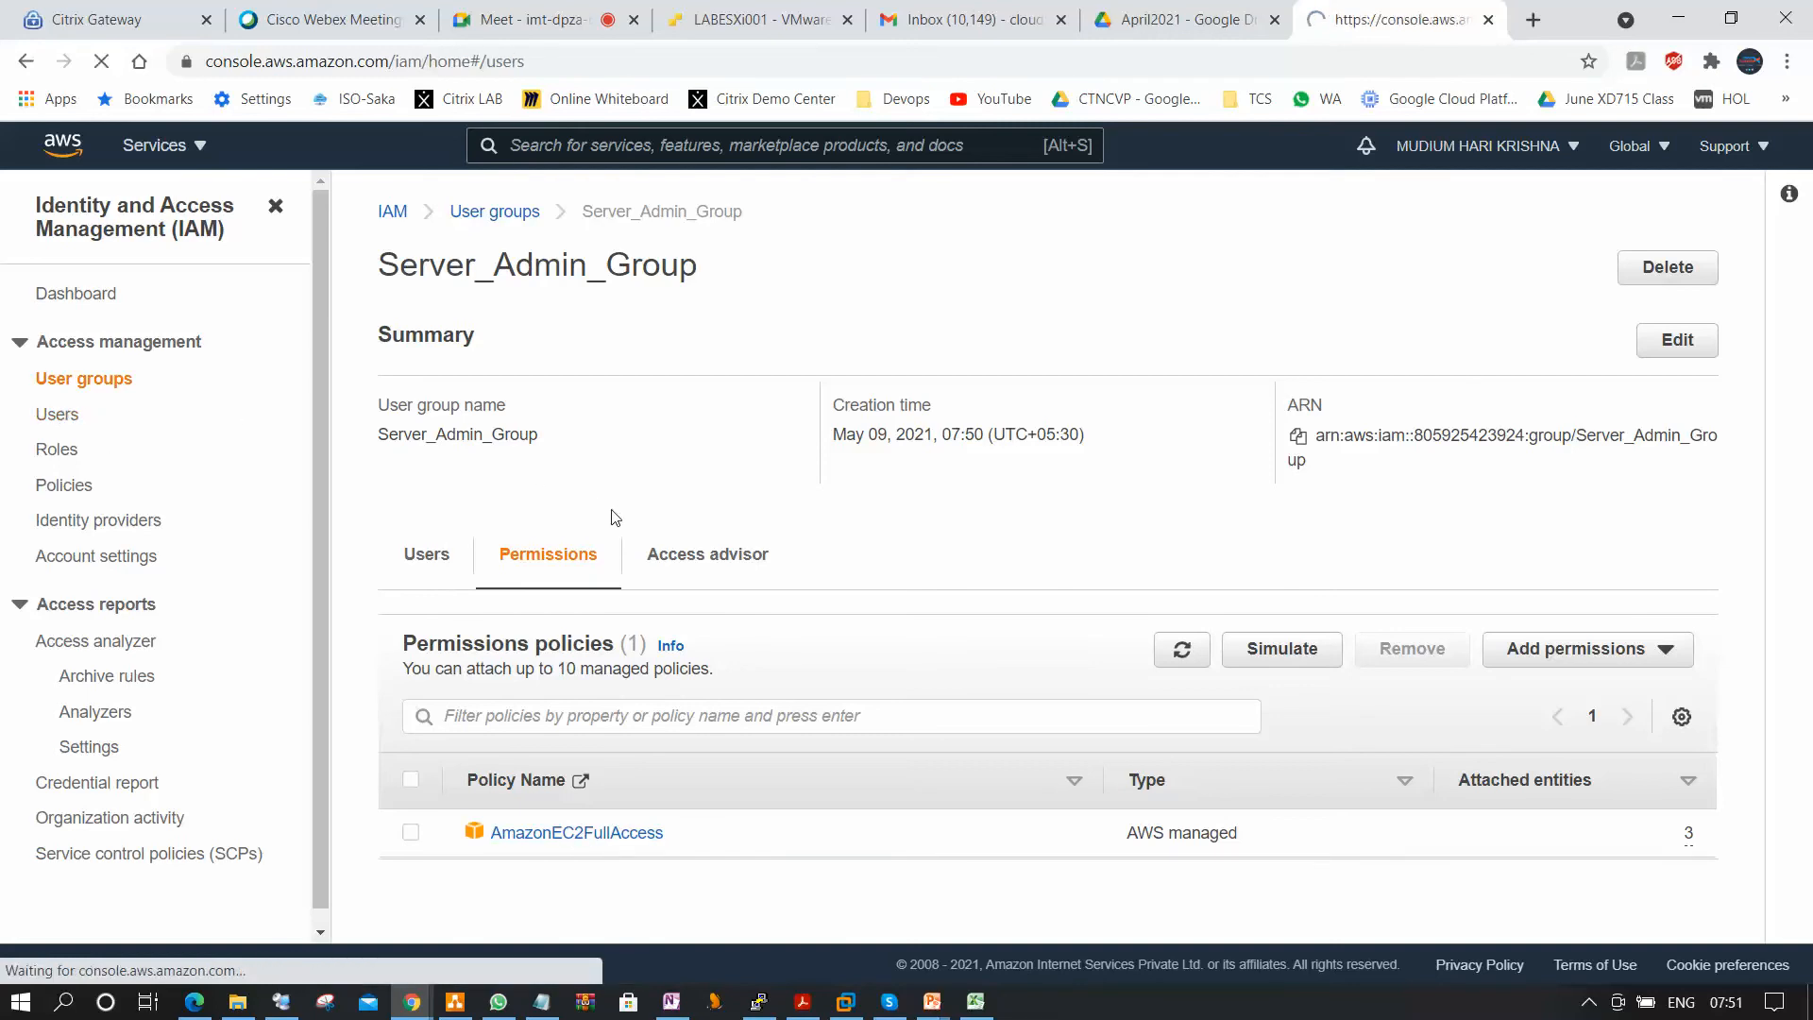
Start adding an IAM user, enter the user name, and enable both programmatic access and AWS Management Console access.
left_click(59, 416)
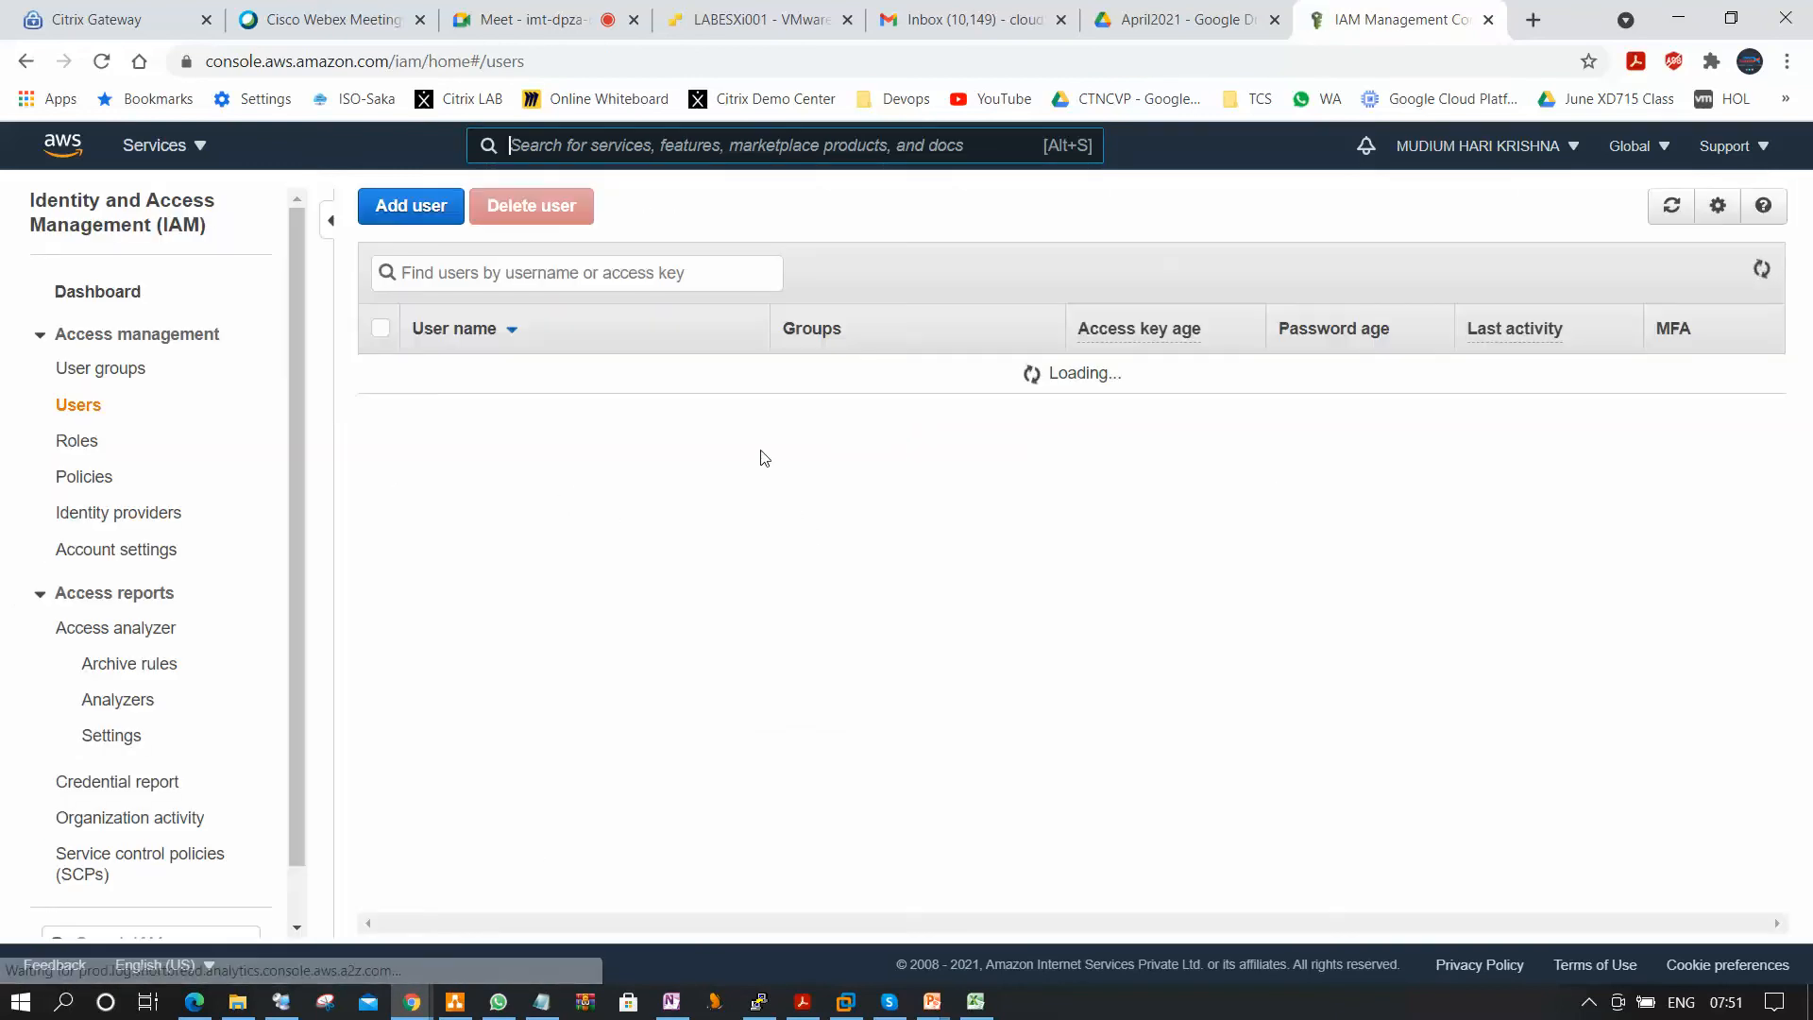
left_click(407, 207)
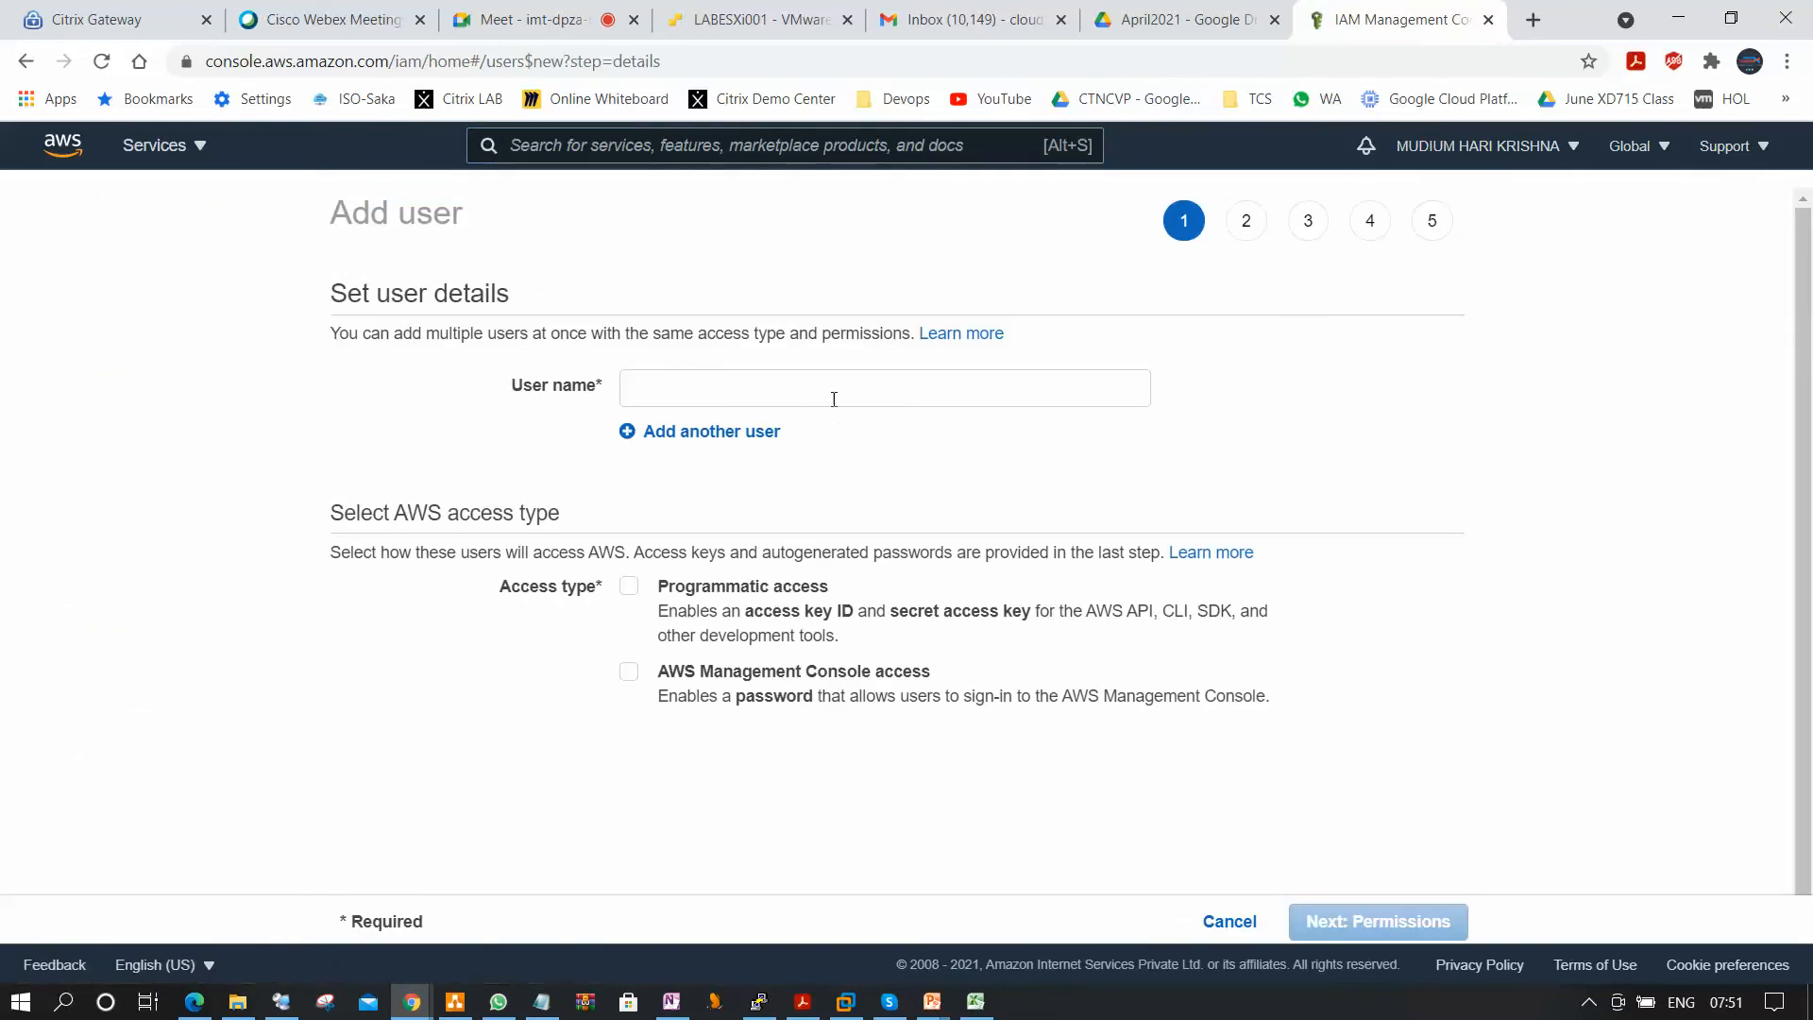
left_click(836, 389)
type("Lokesh")
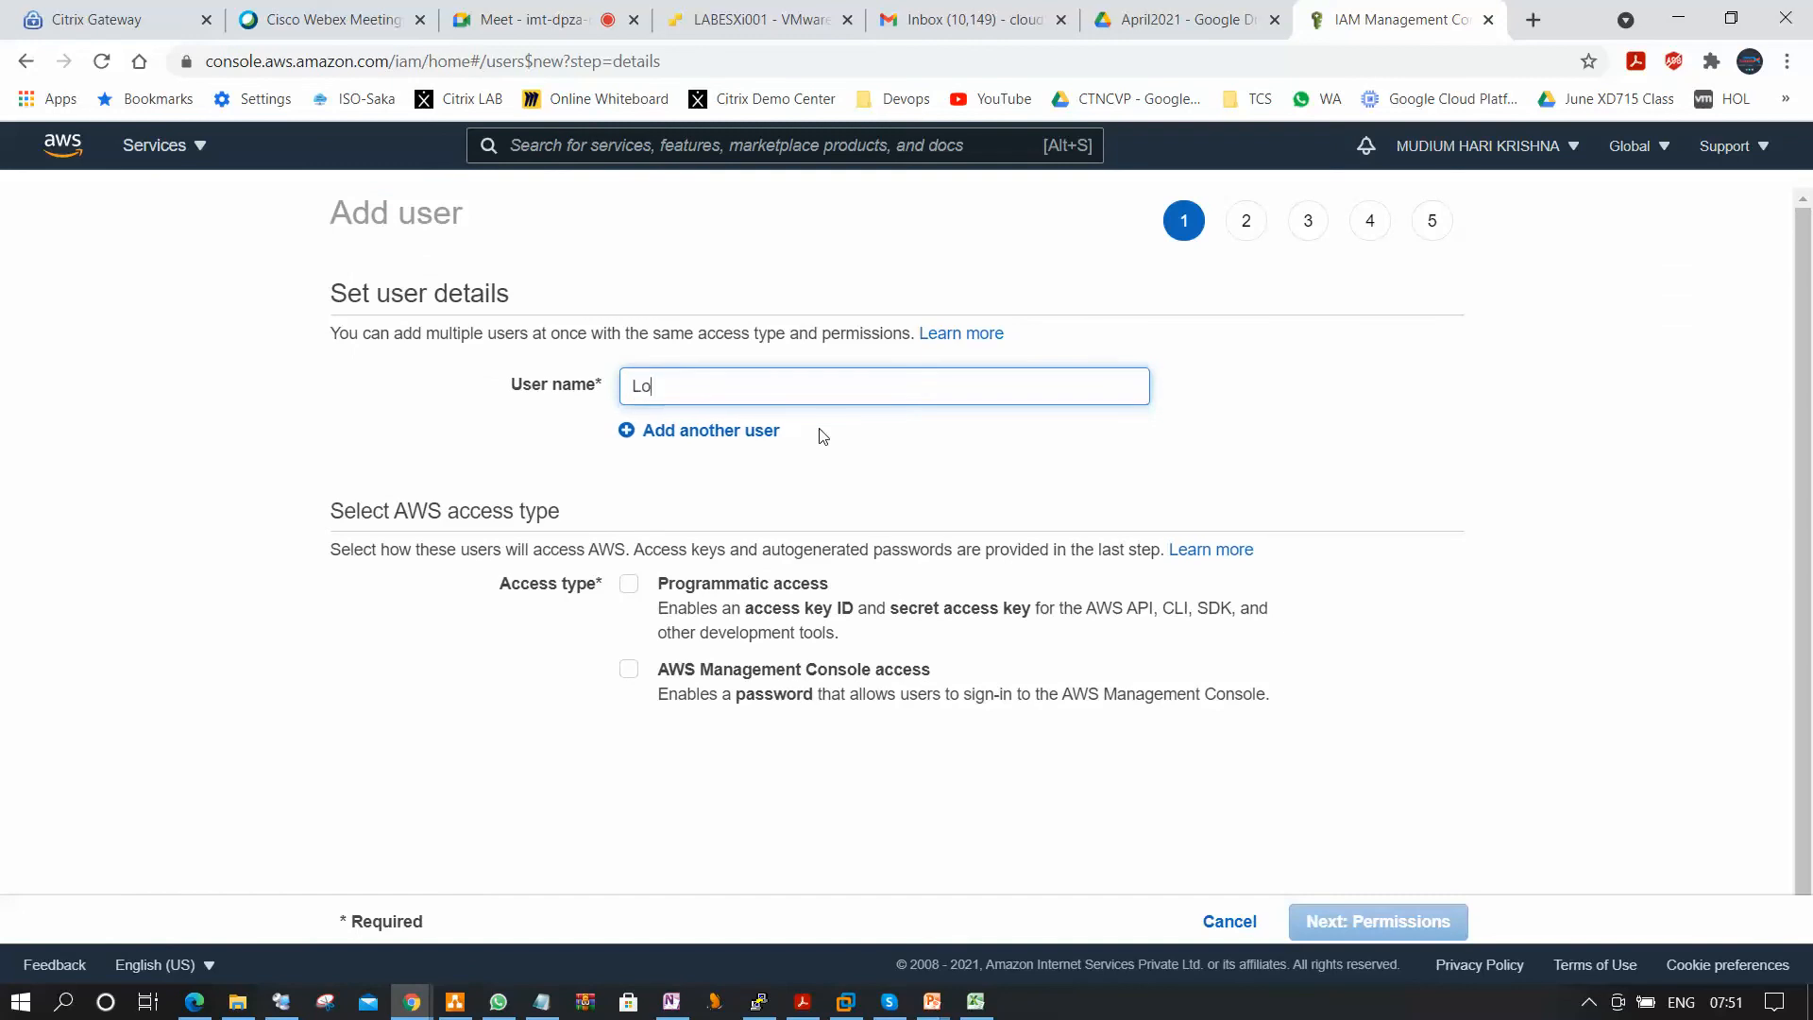
left_click(629, 583)
left_click(633, 673)
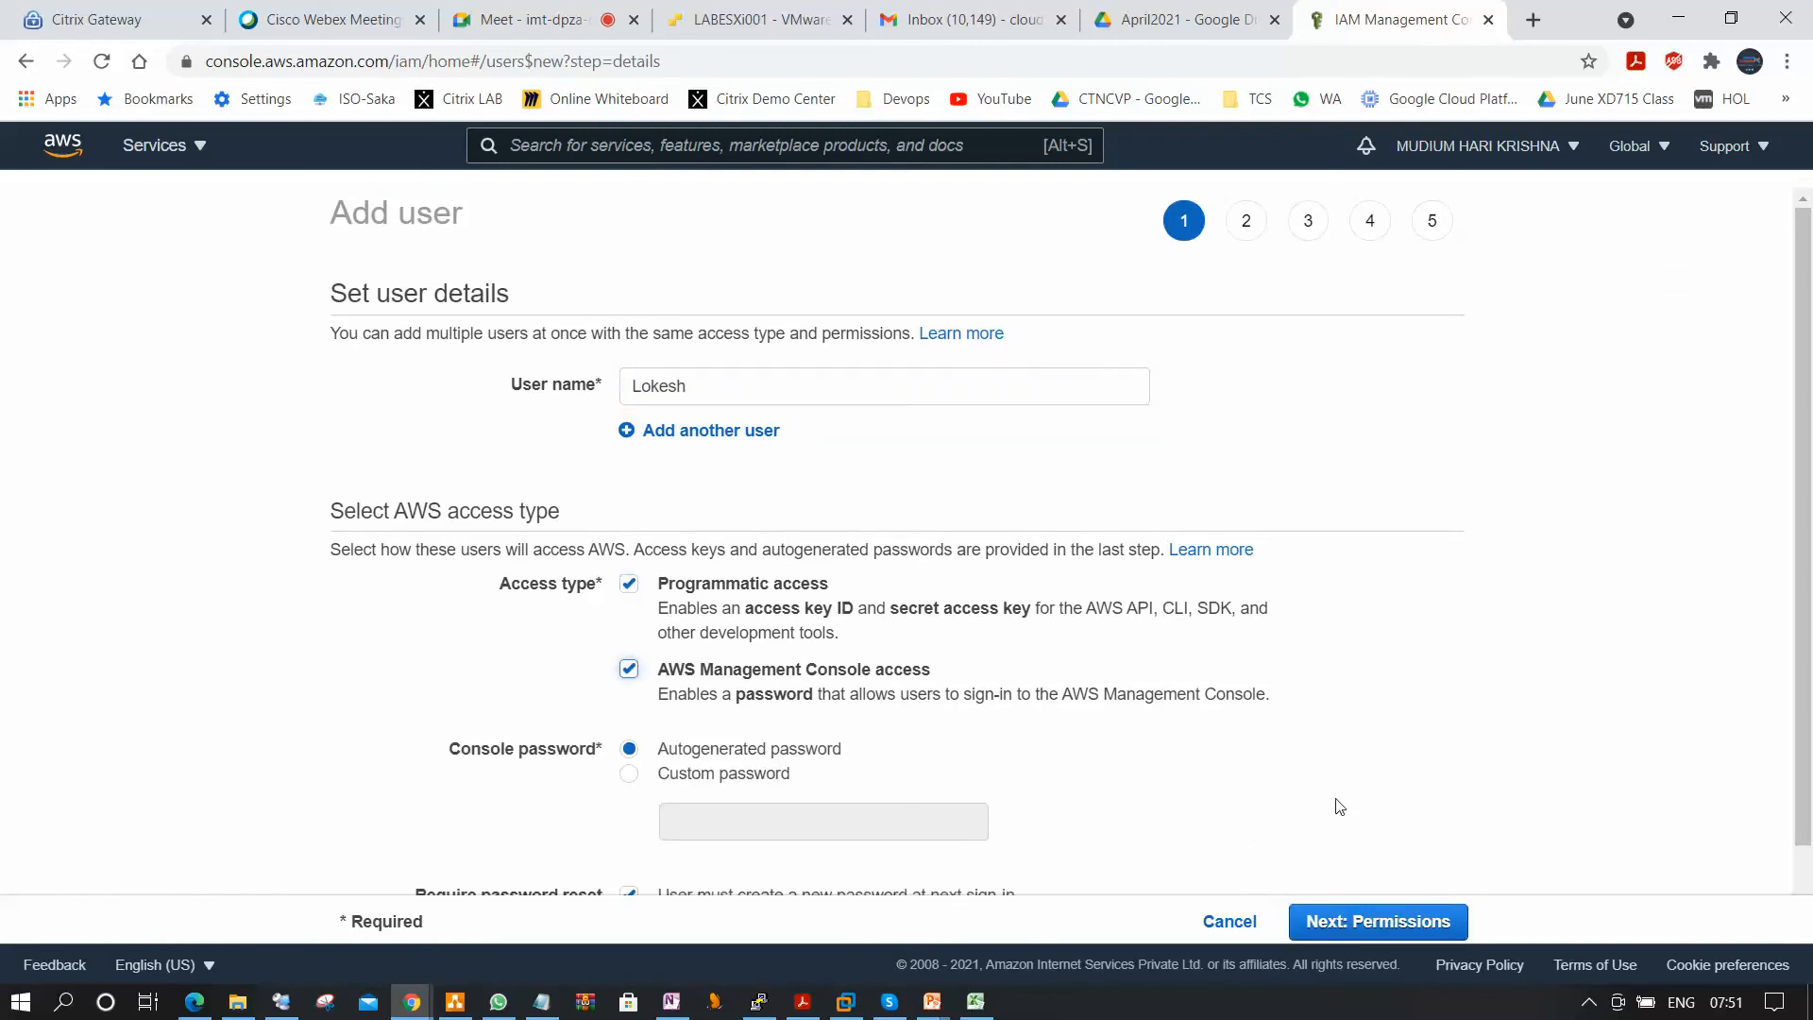
Choose a custom console password, enter the password, and show it in plain text.
scroll(628, 685, "down", 1)
left_click(625, 688)
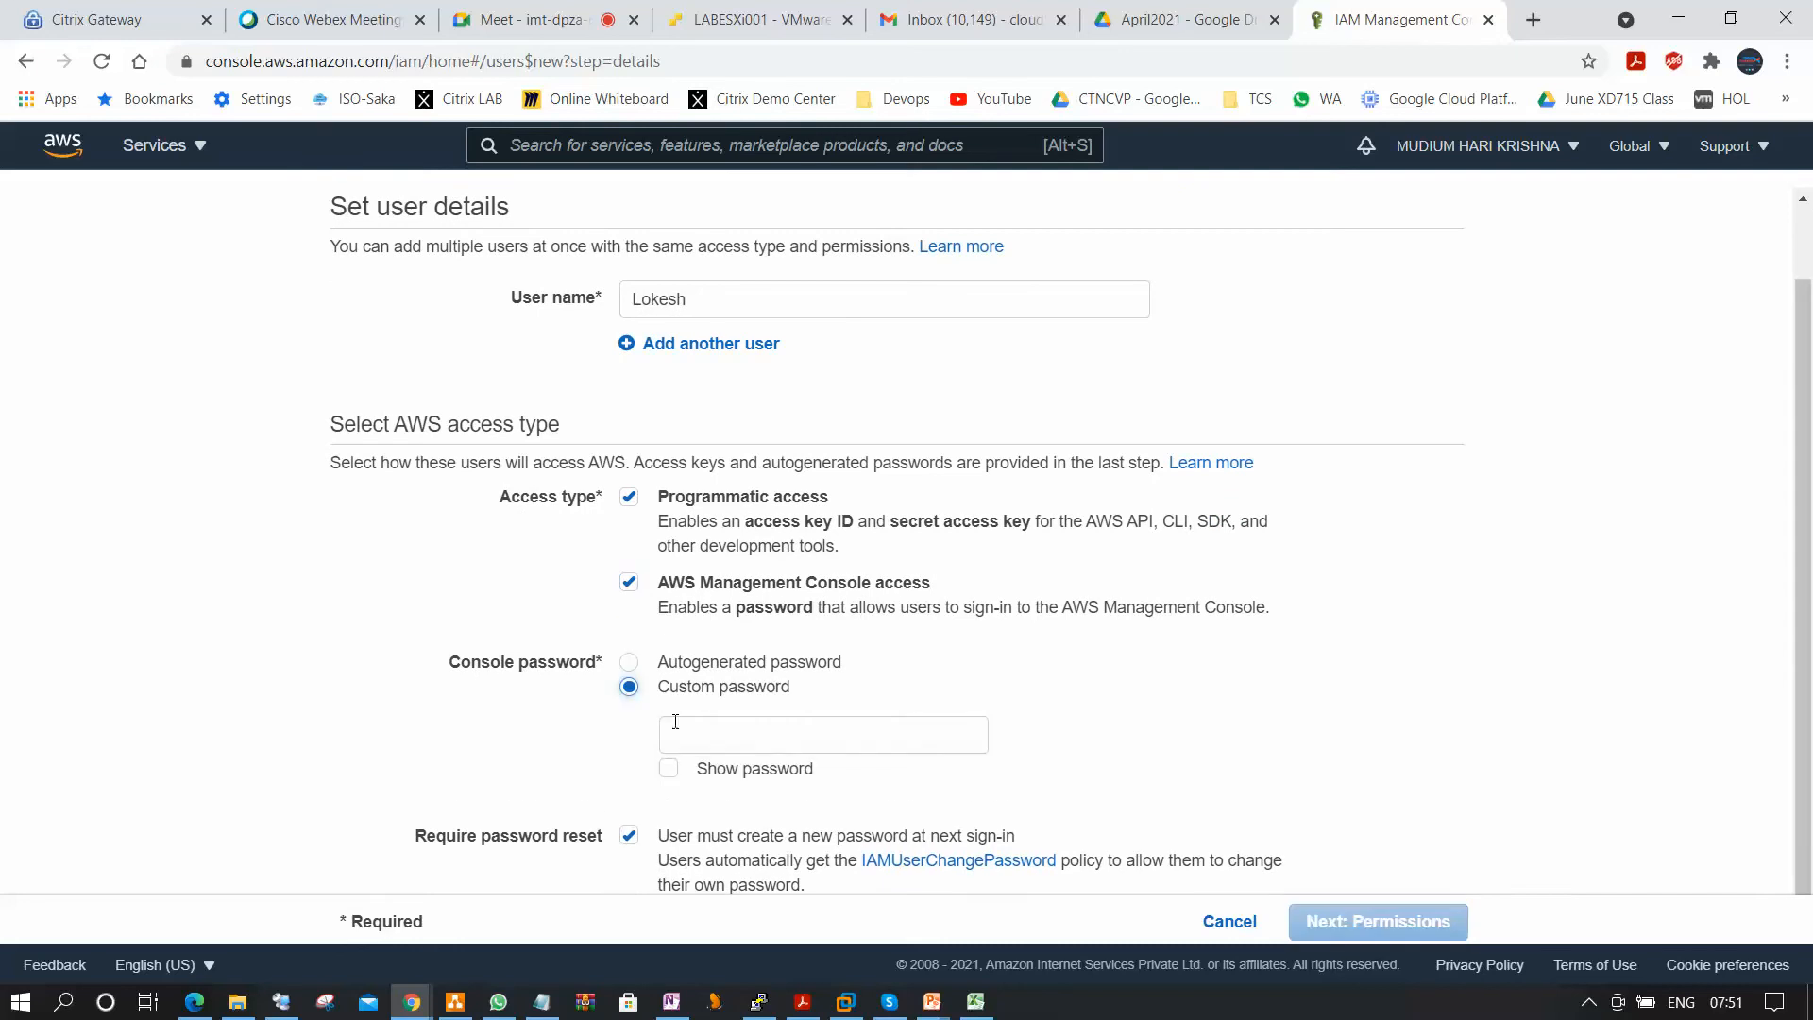
left_click(731, 740)
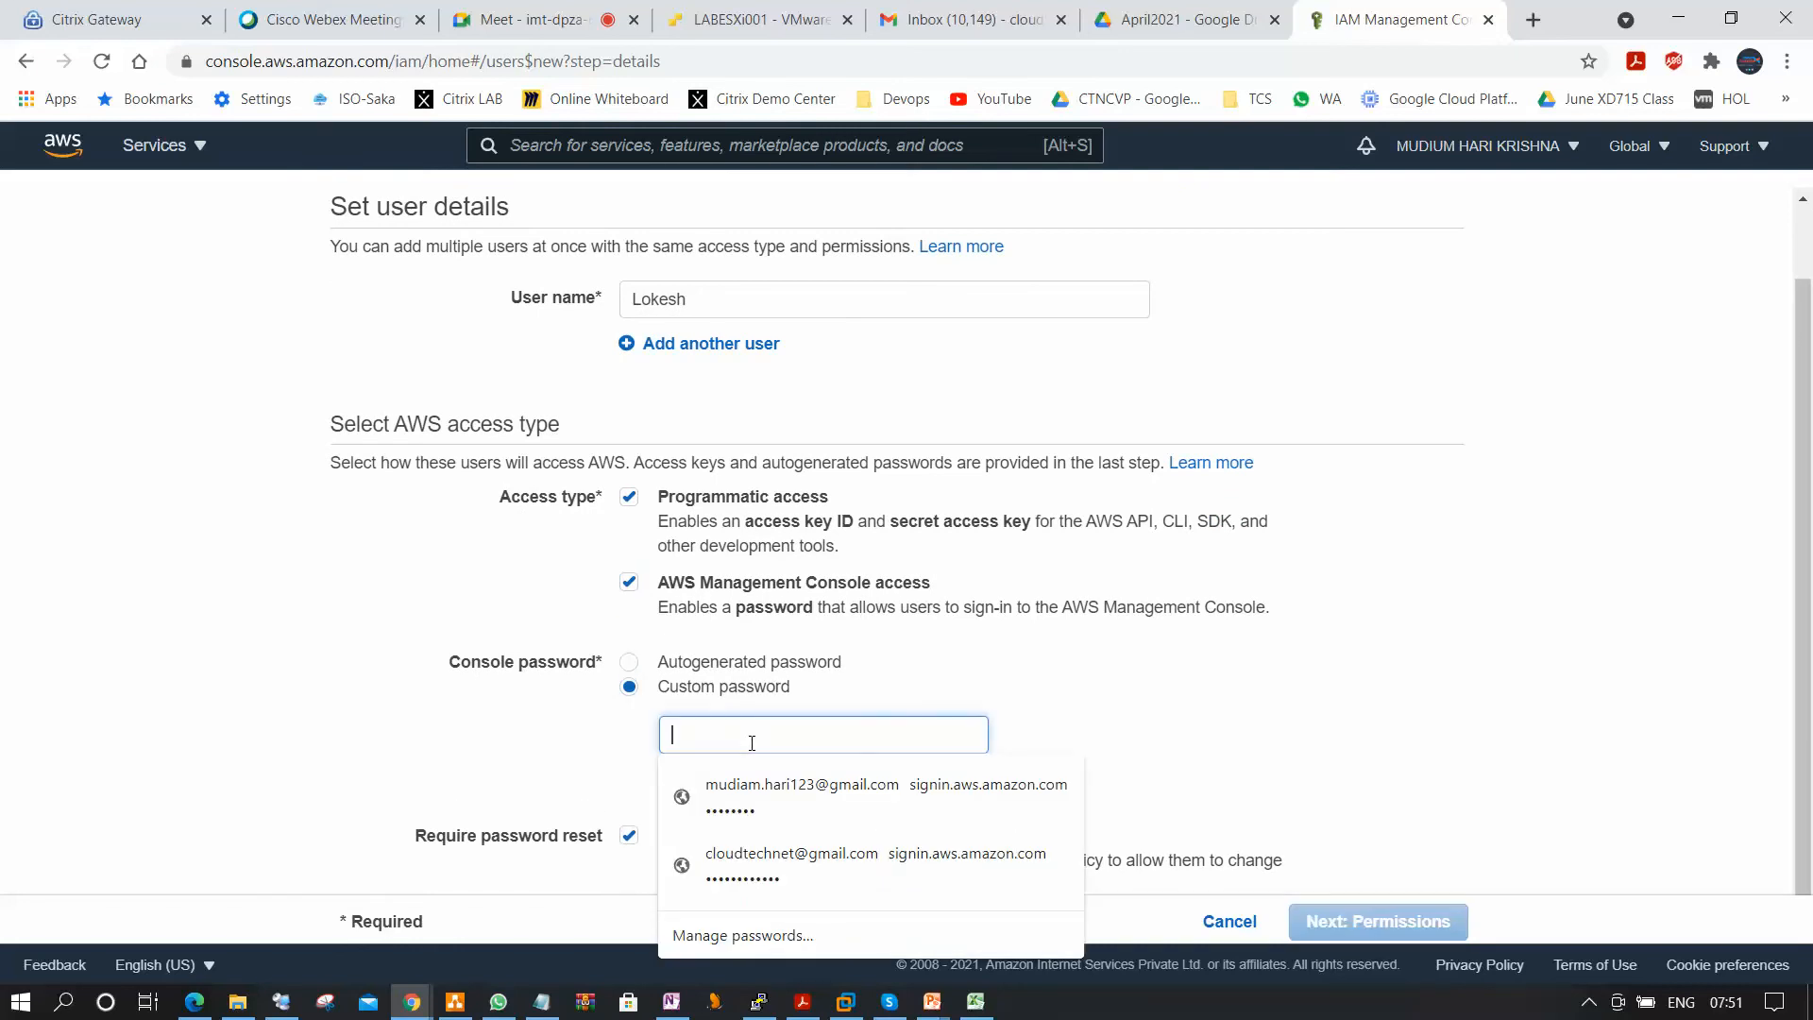
type("•••••••")
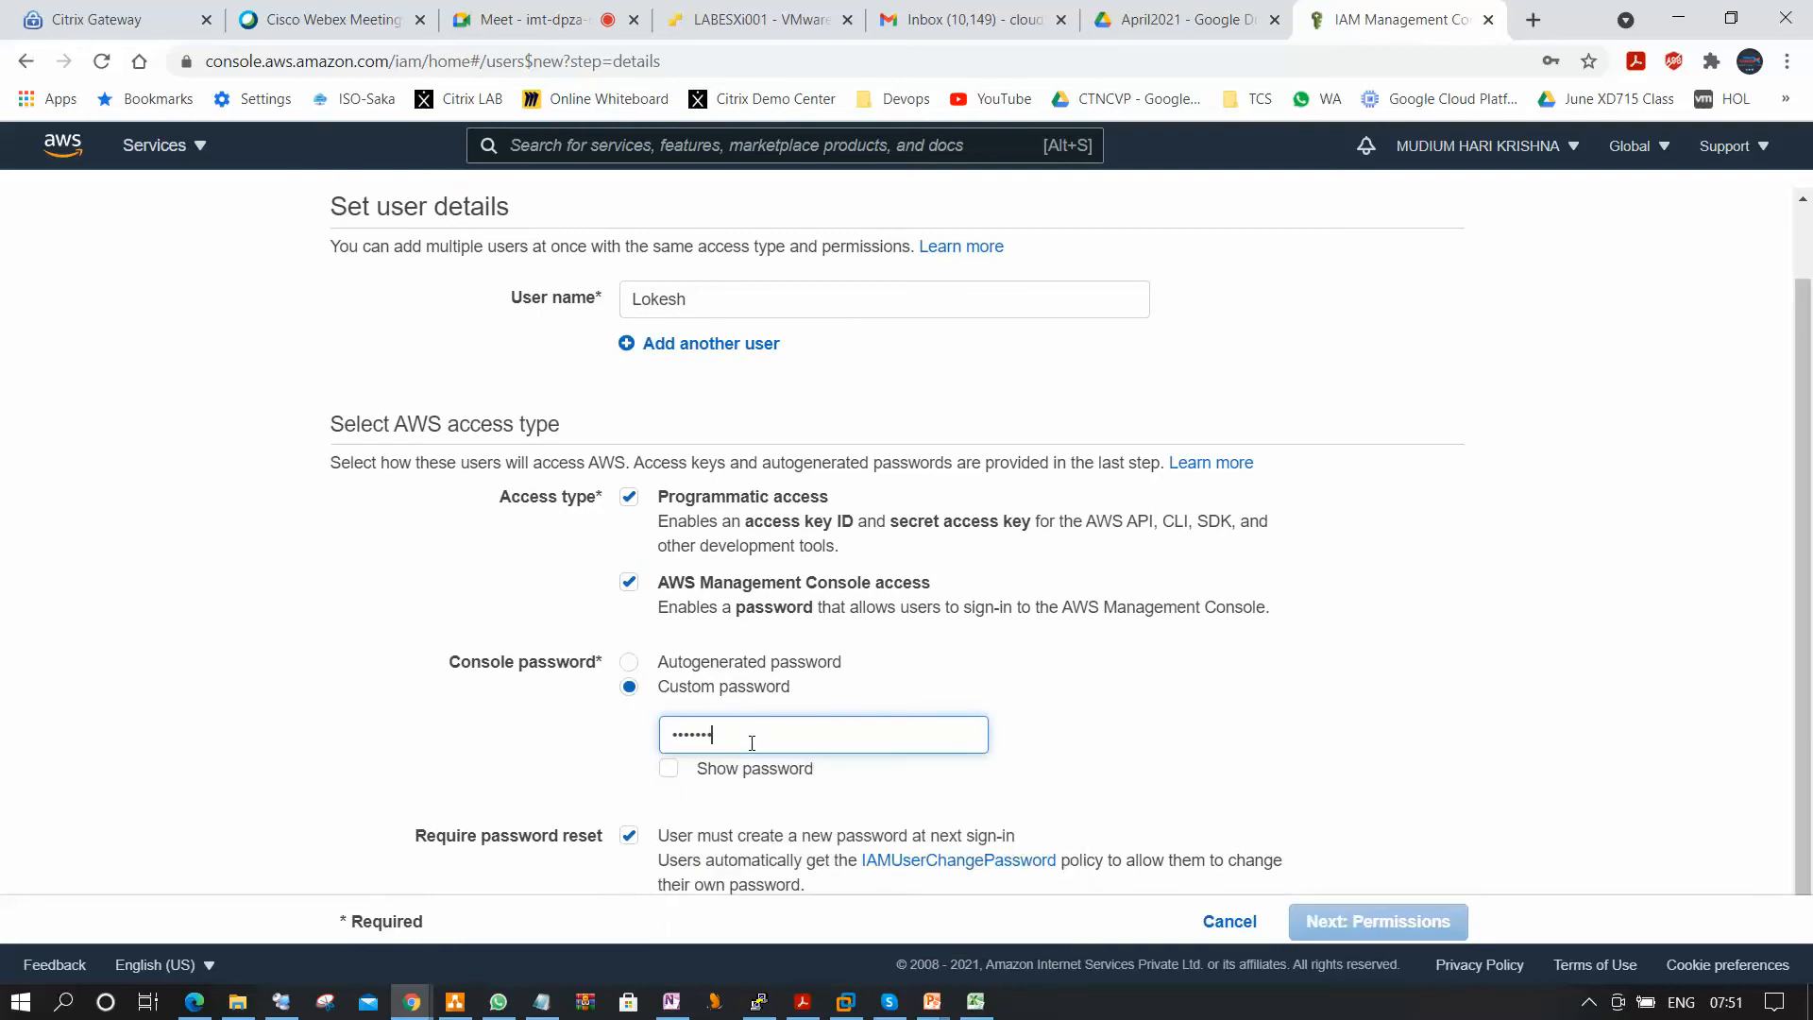
type("•••")
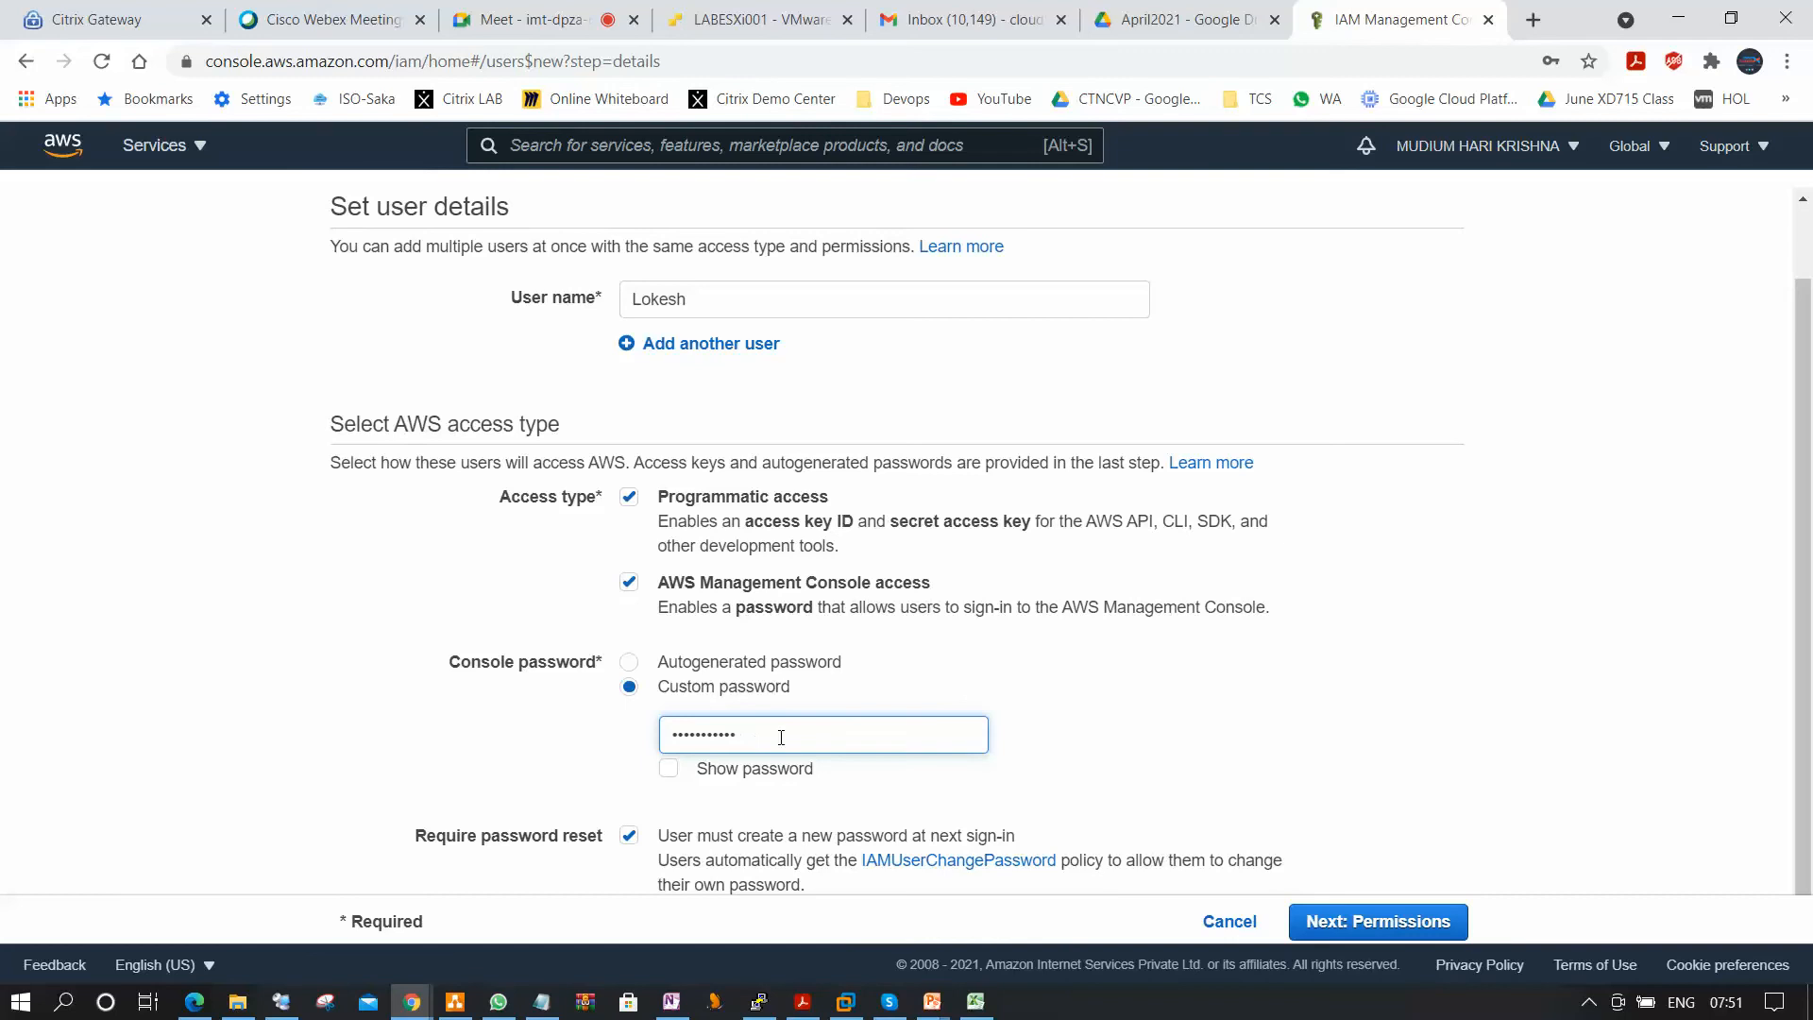
left_click(669, 767)
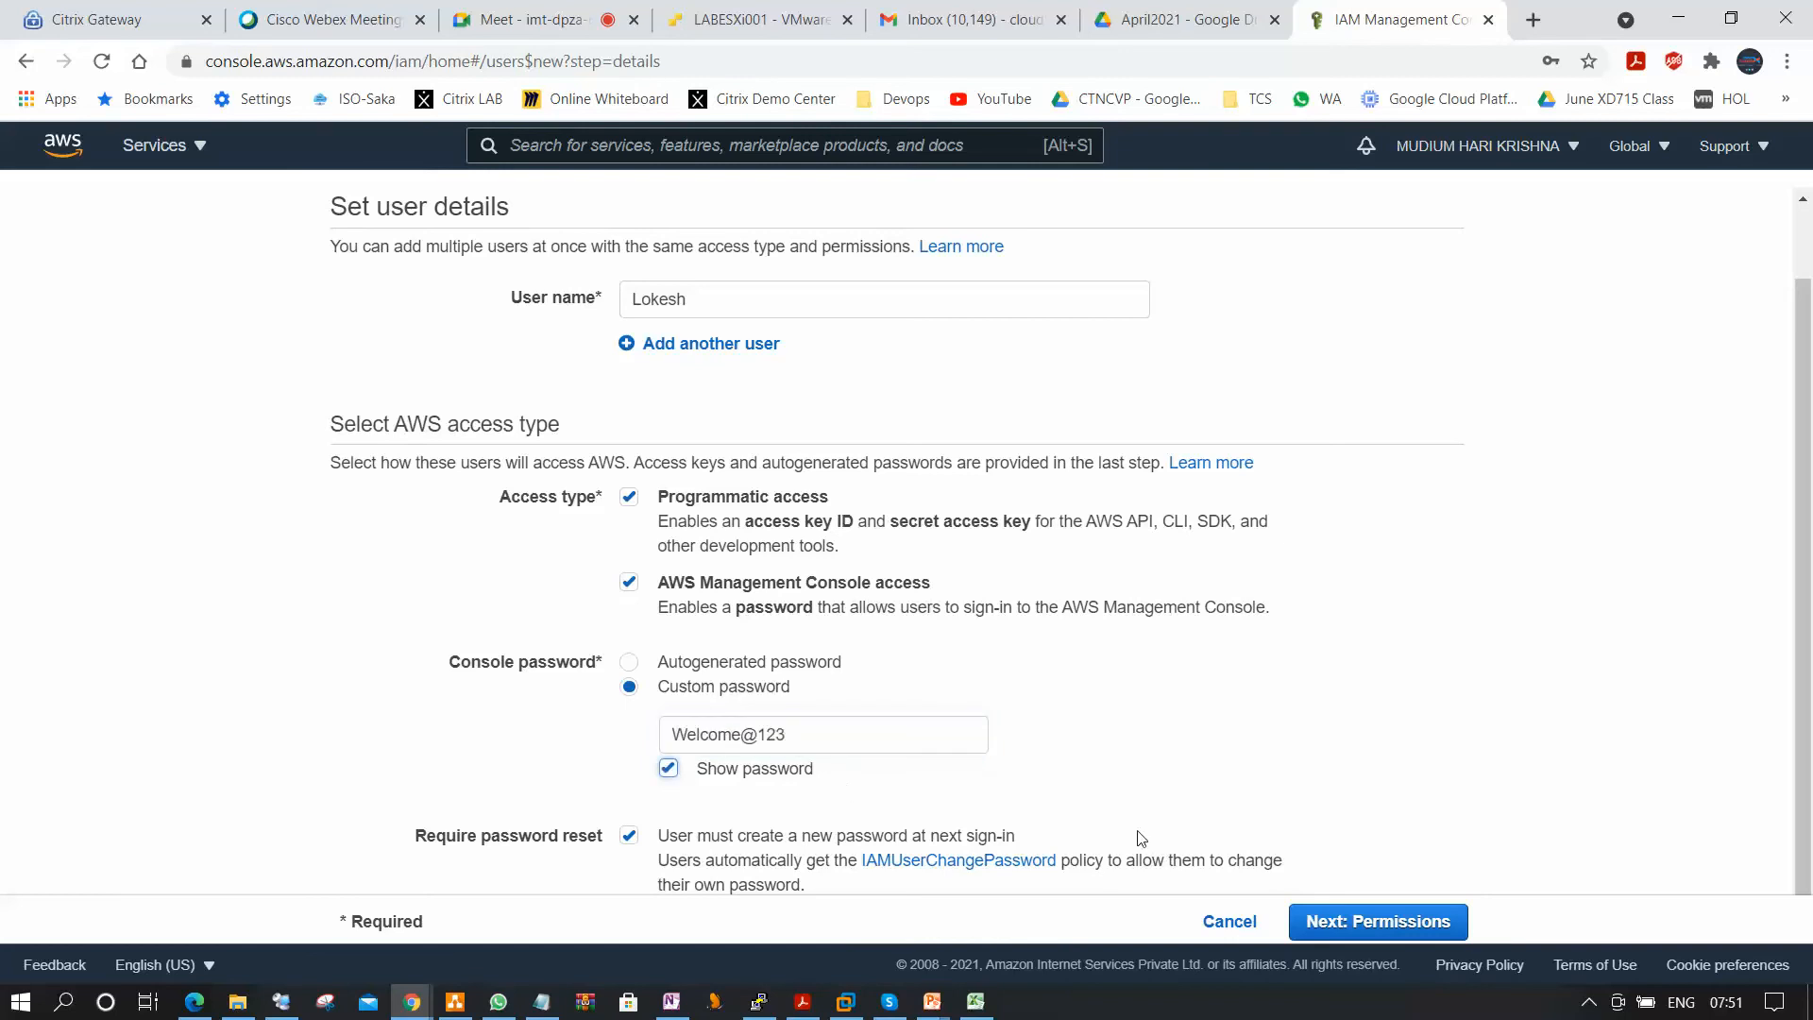
Check the review for the single user with Server_Admin_Group selected and no tags, and return to the user details.
left_click(1376, 933)
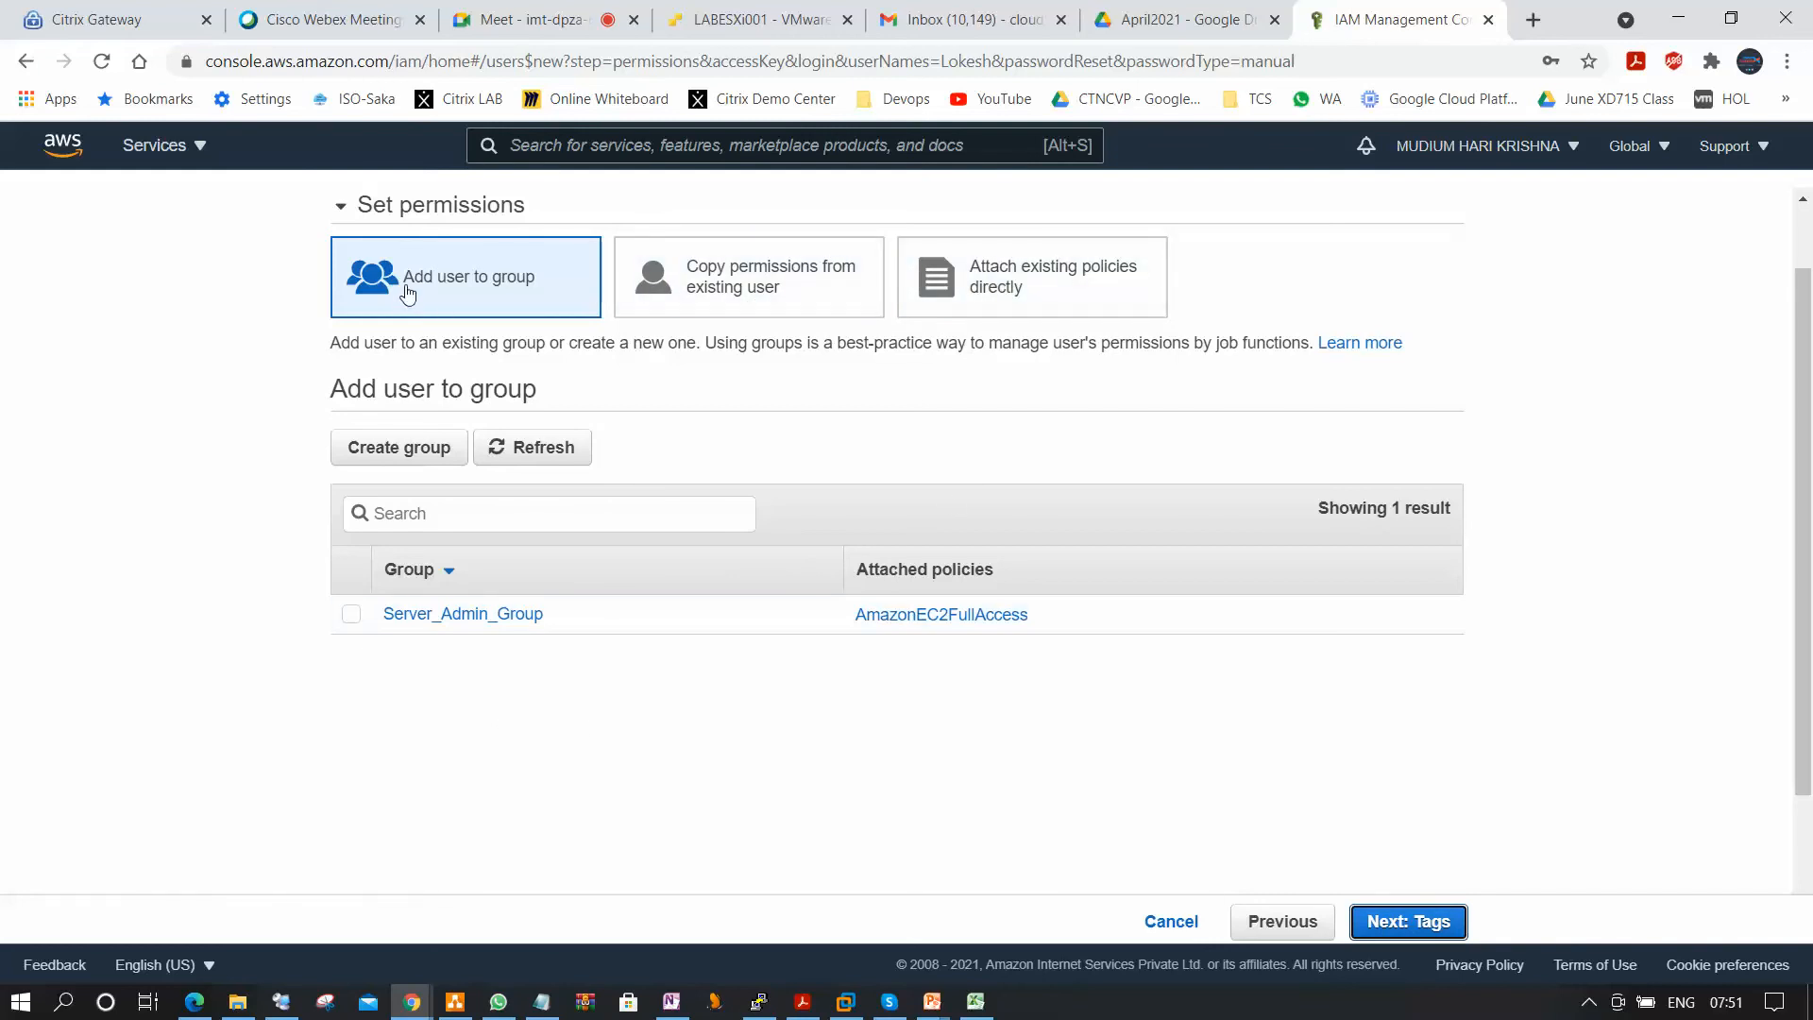
left_click(351, 614)
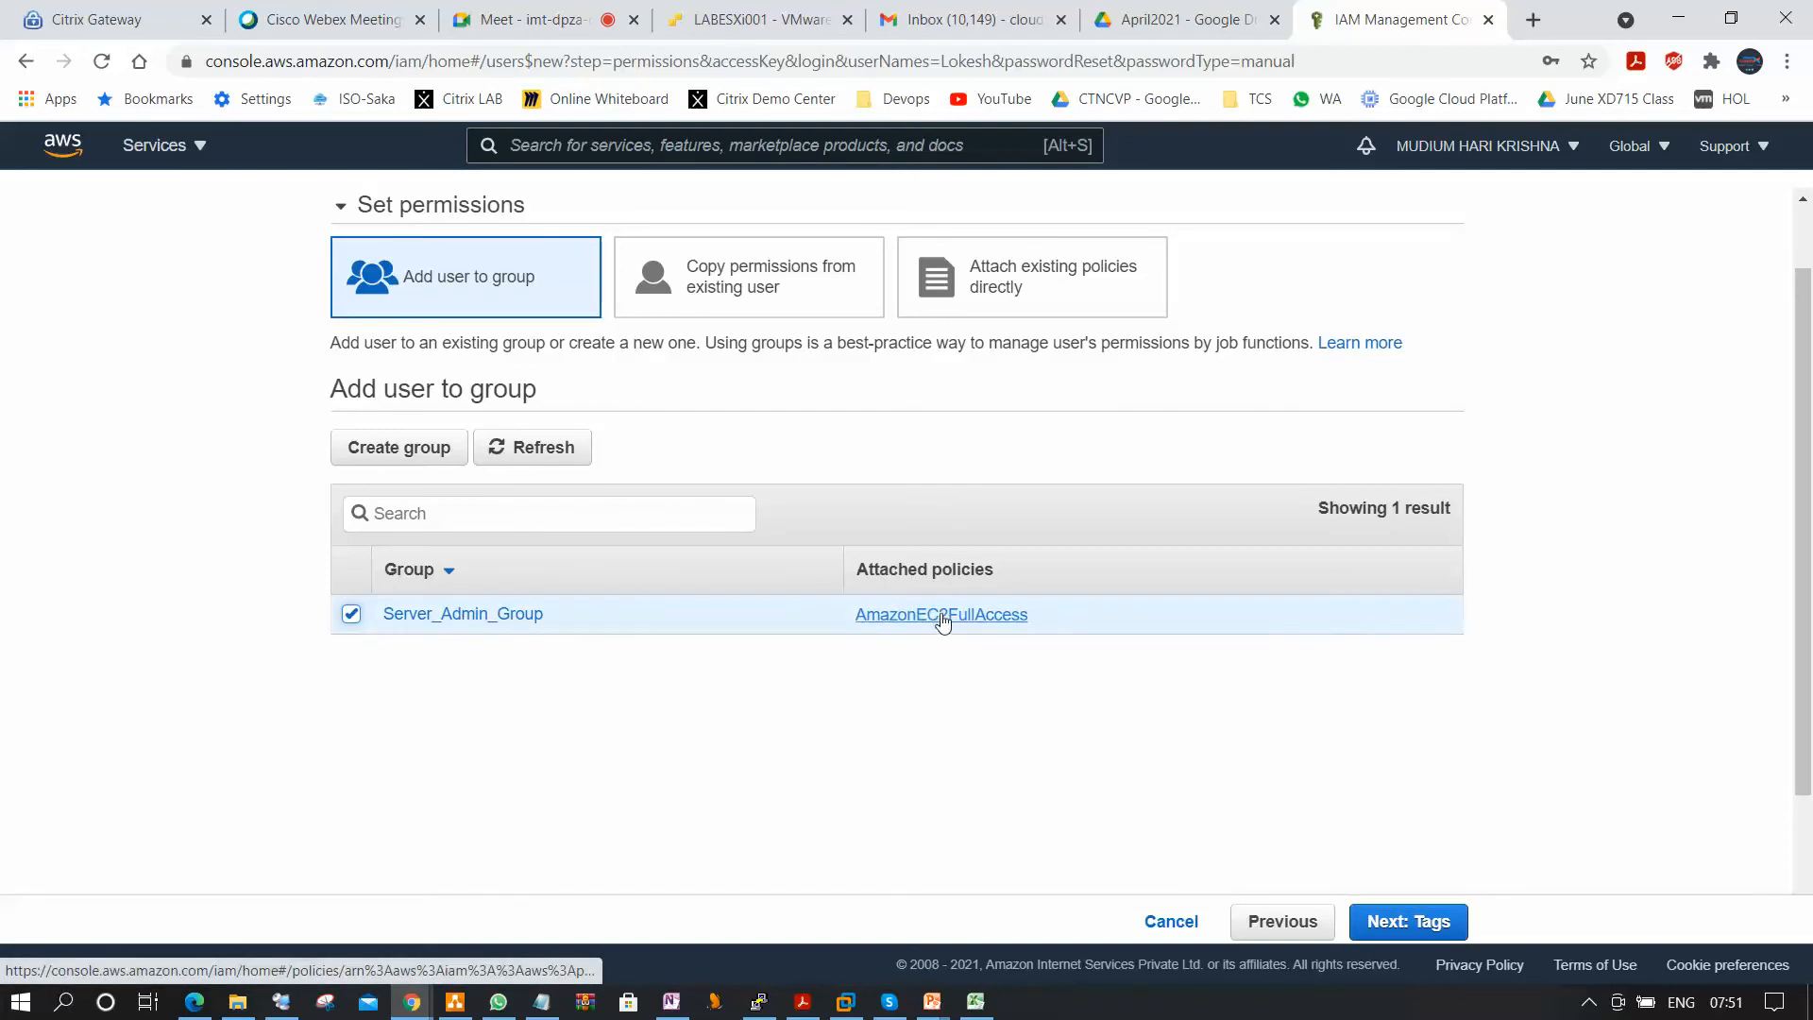
left_click(1419, 930)
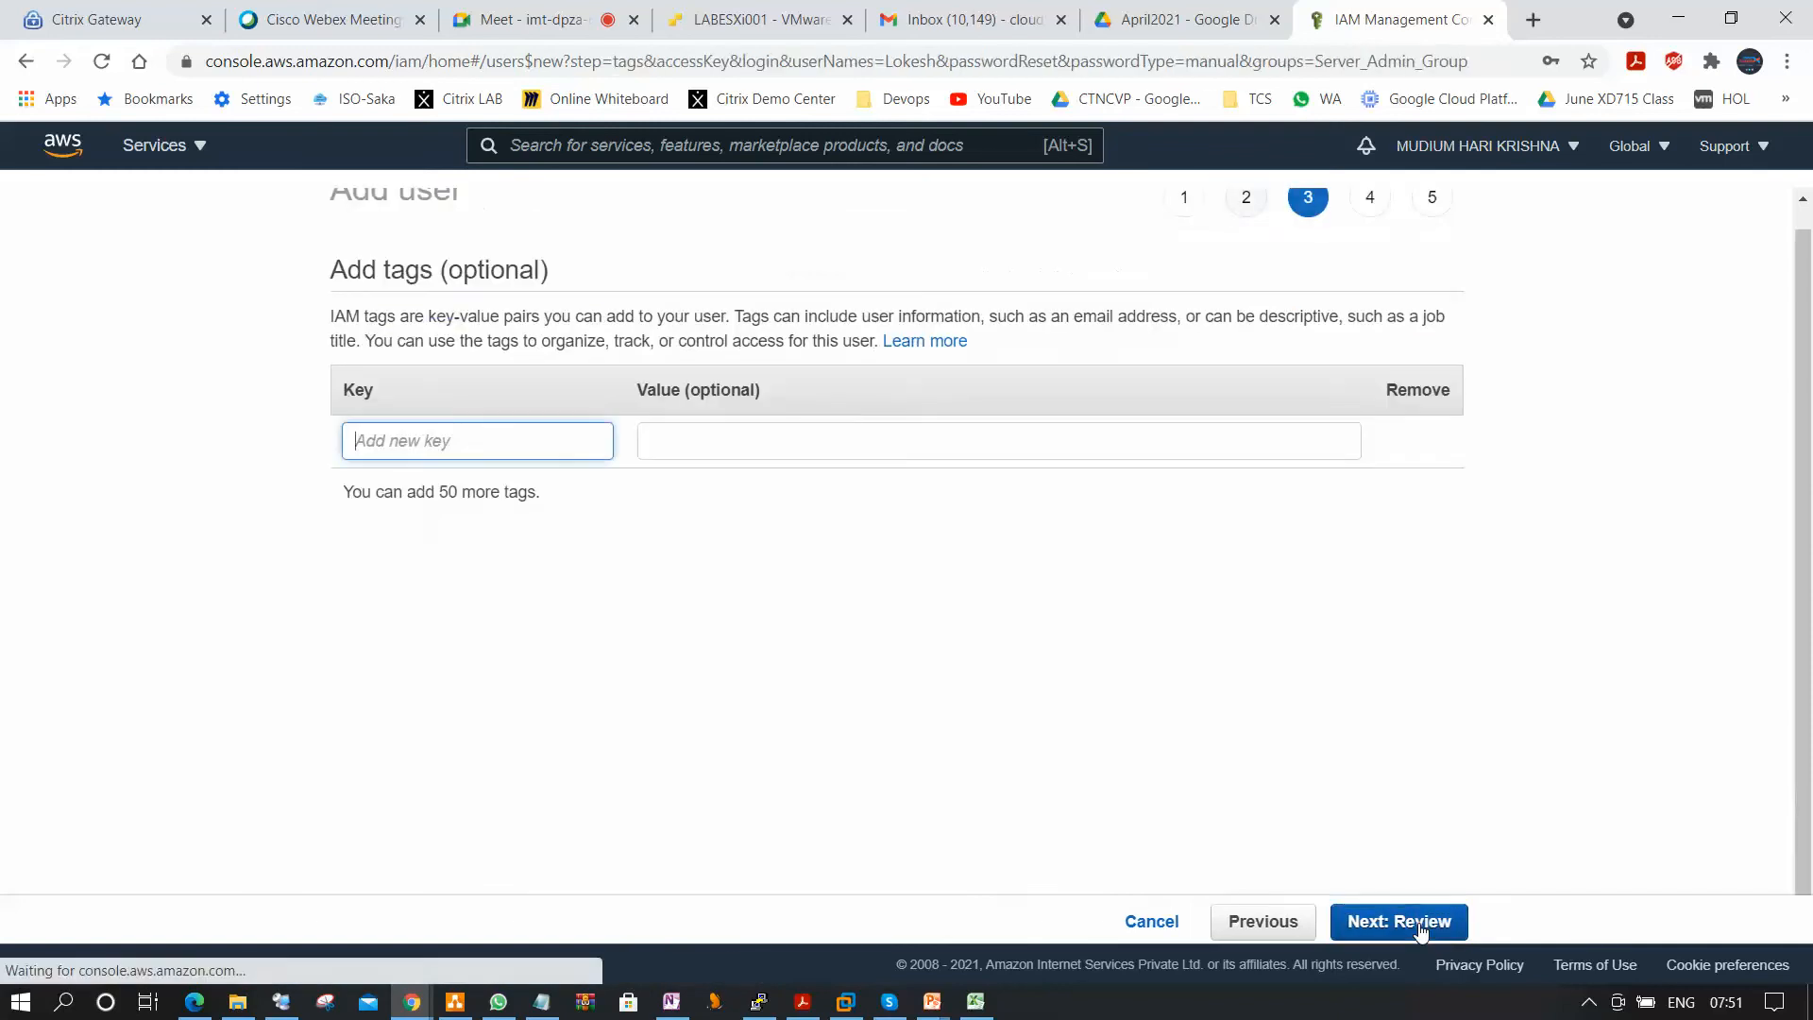
left_click(1421, 930)
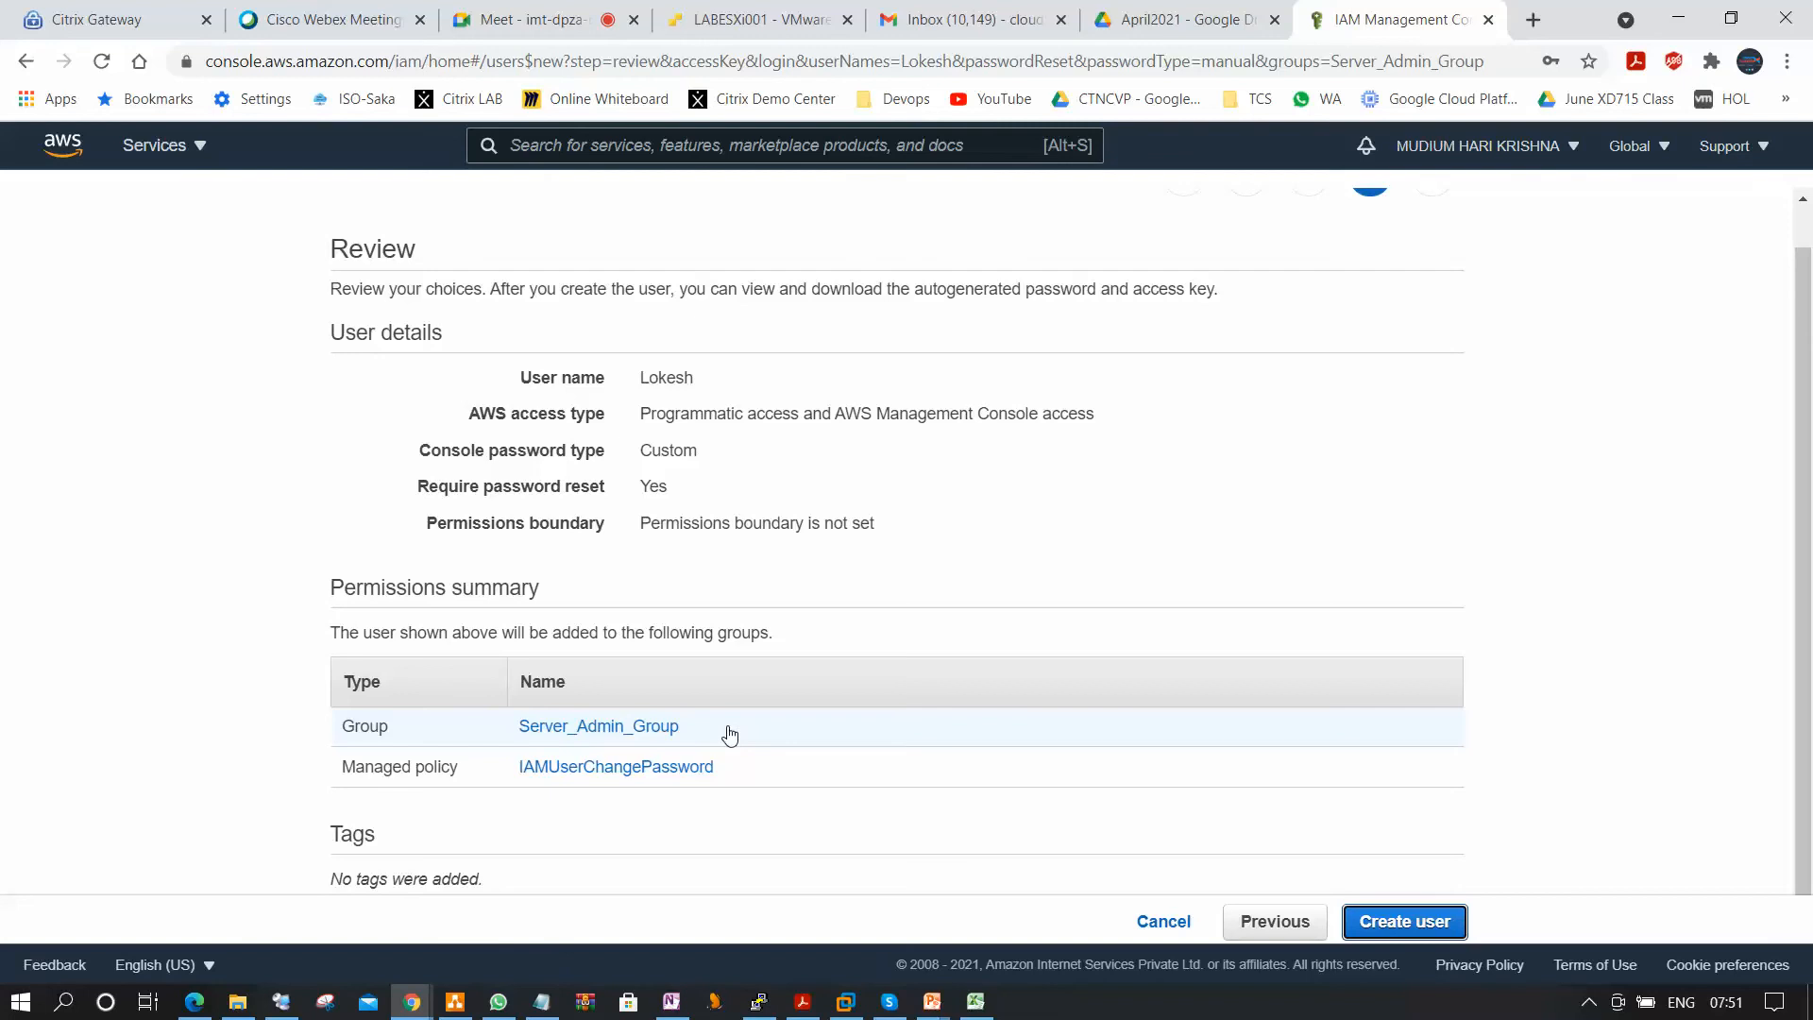
left_click(1292, 922)
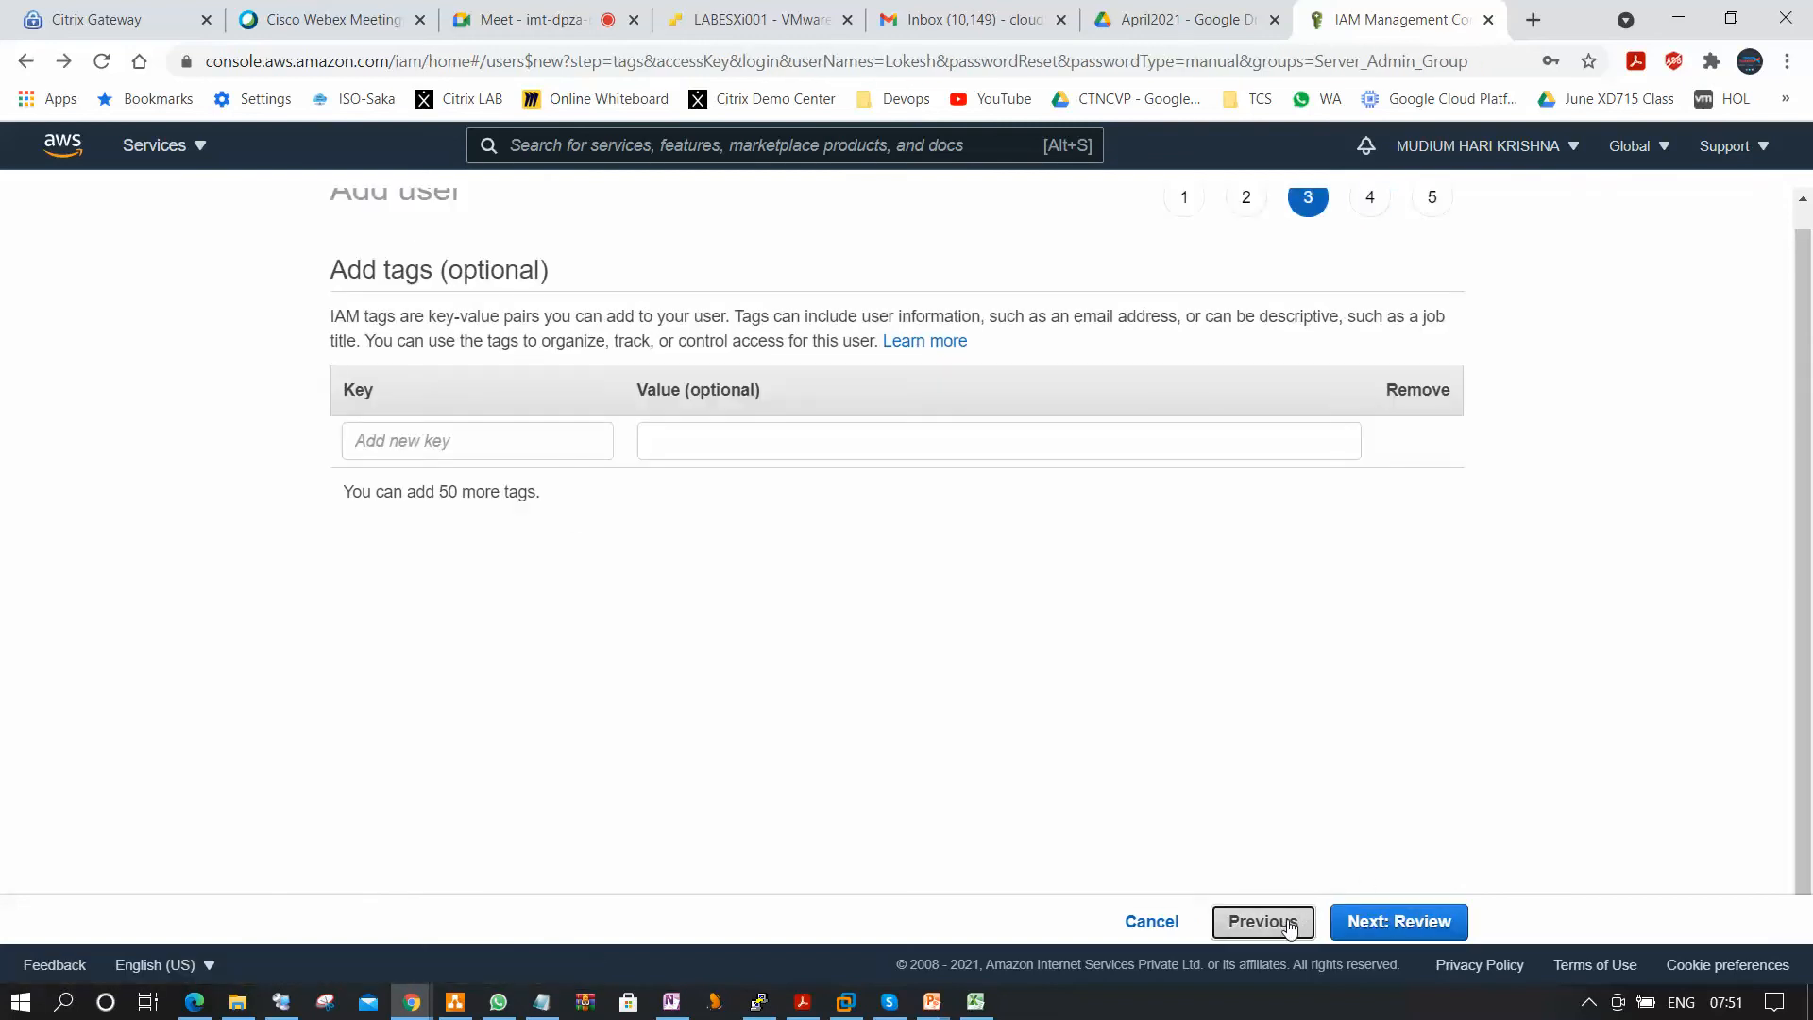
left_click(1290, 928)
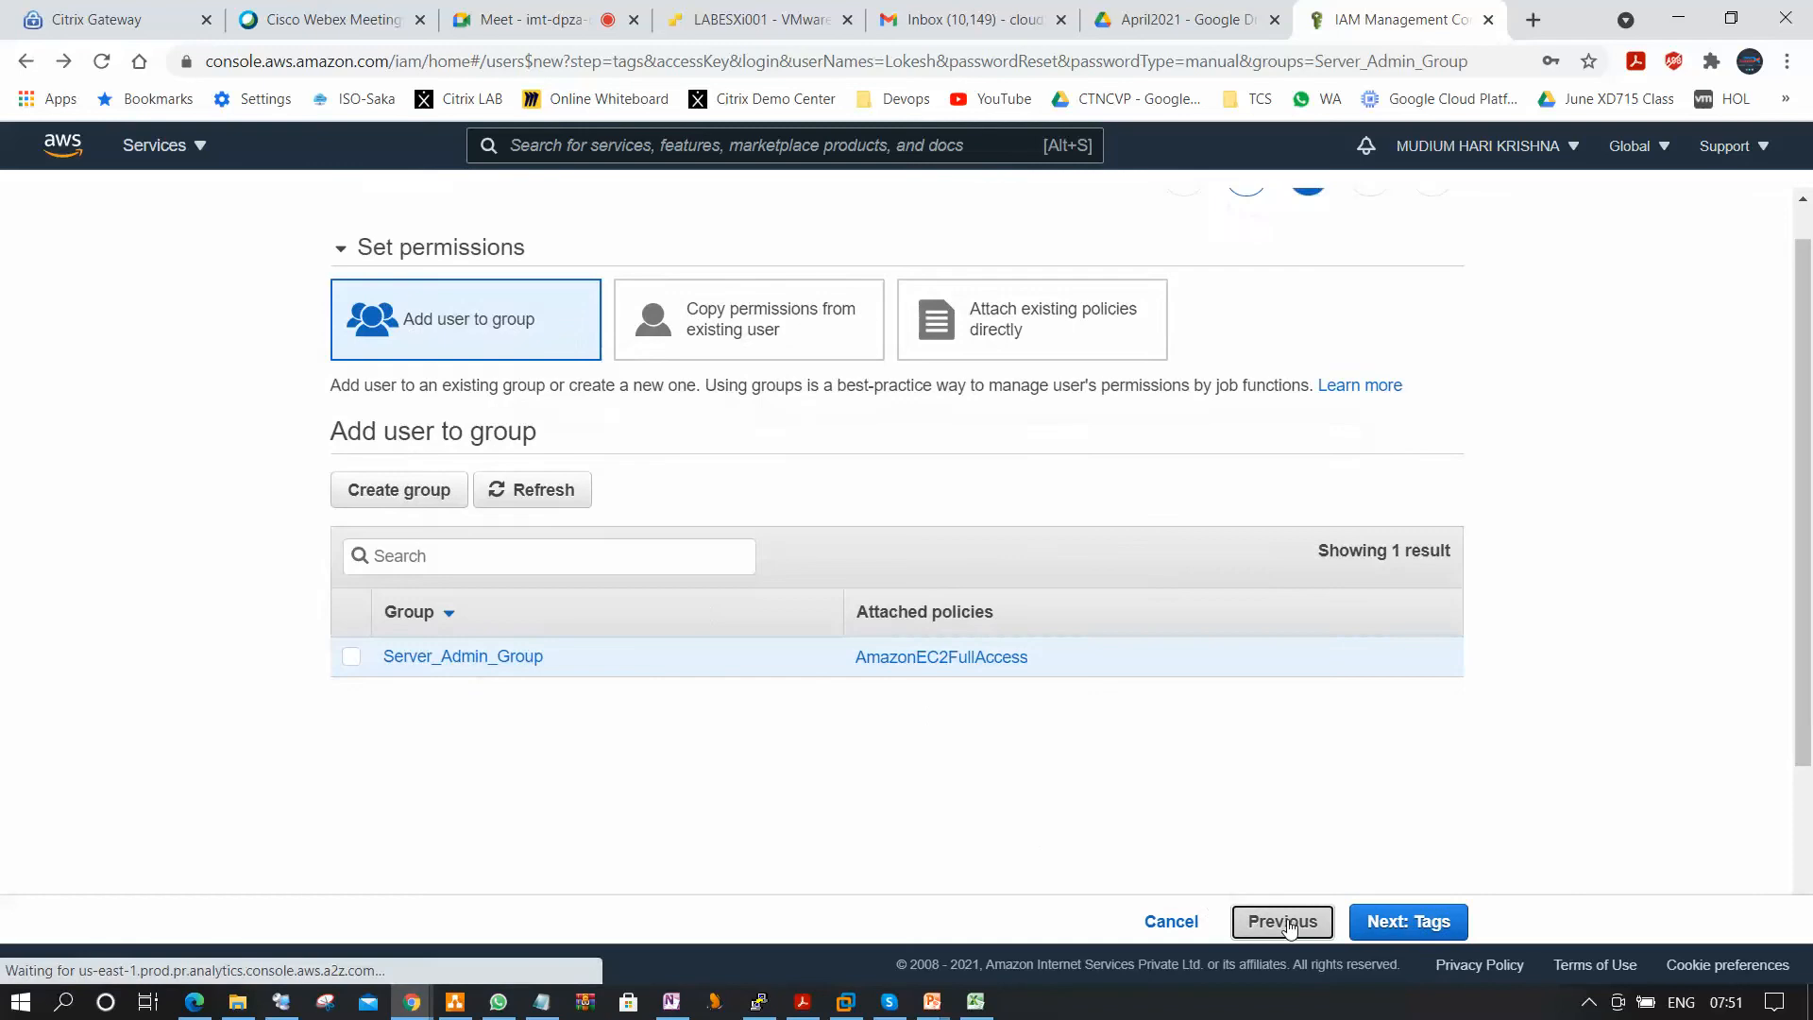
left_click(1274, 930)
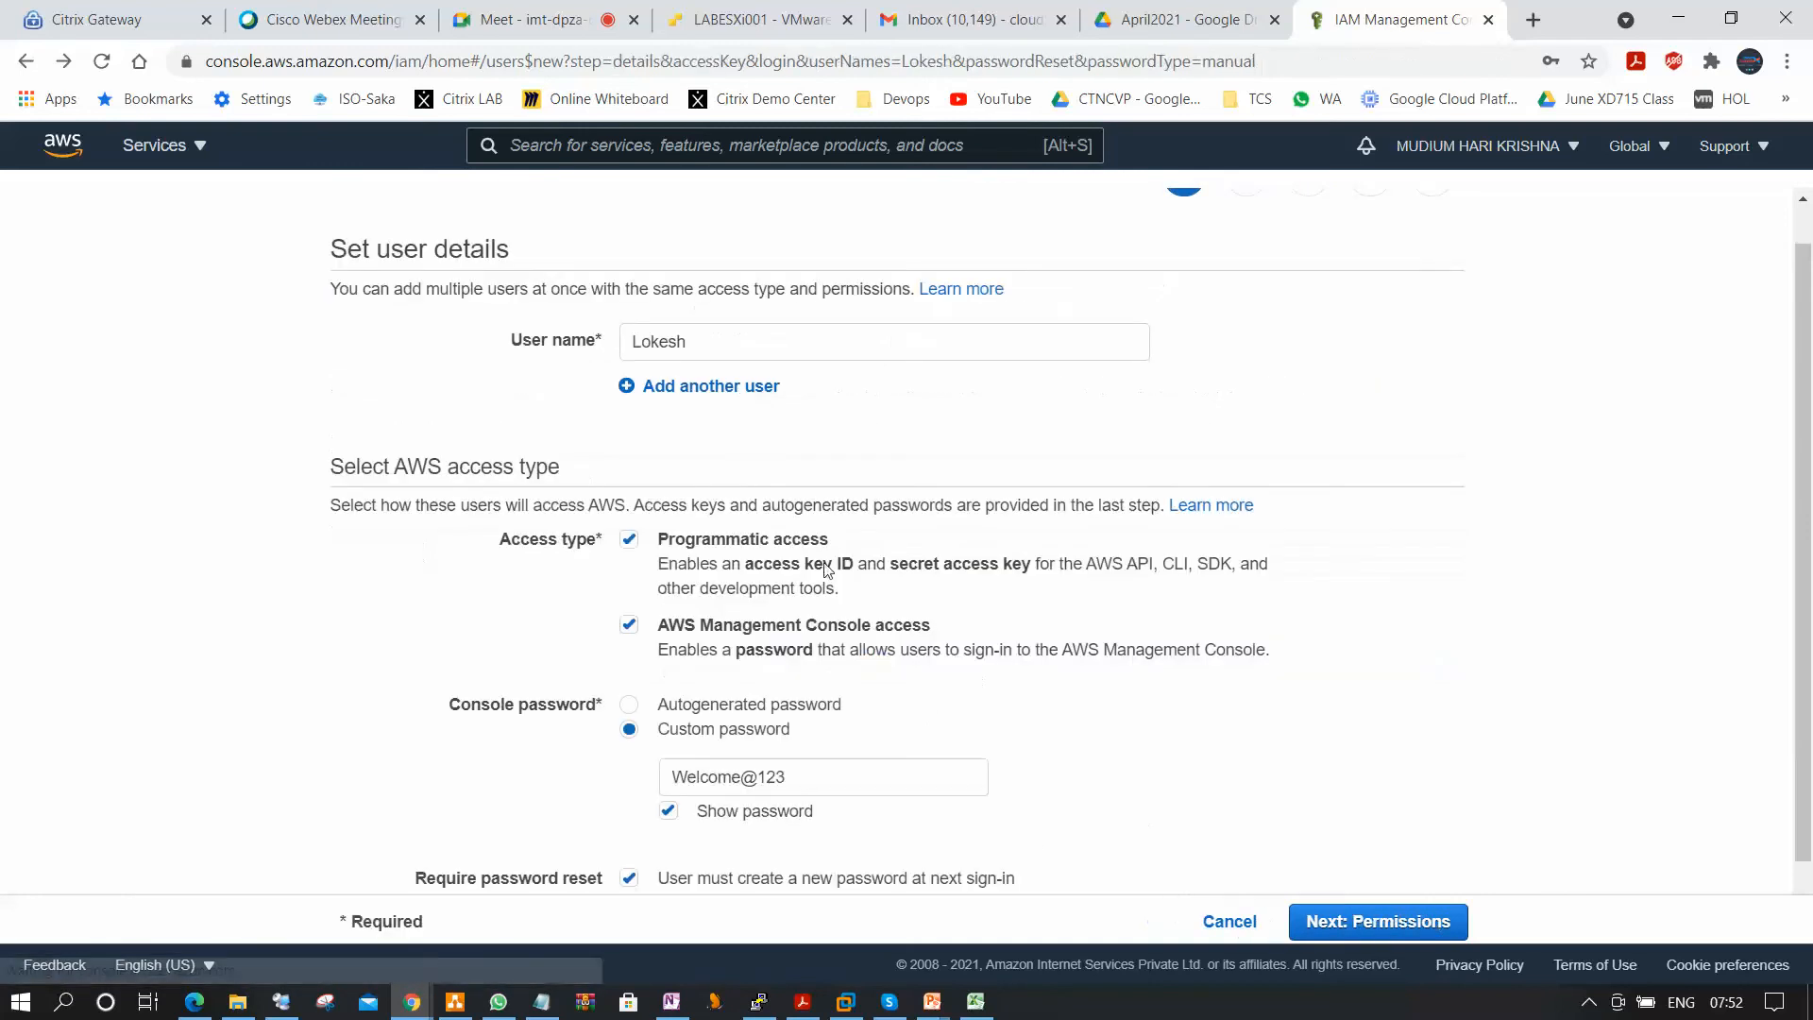
Add four more user name fields to the user details.
left_click(711, 395)
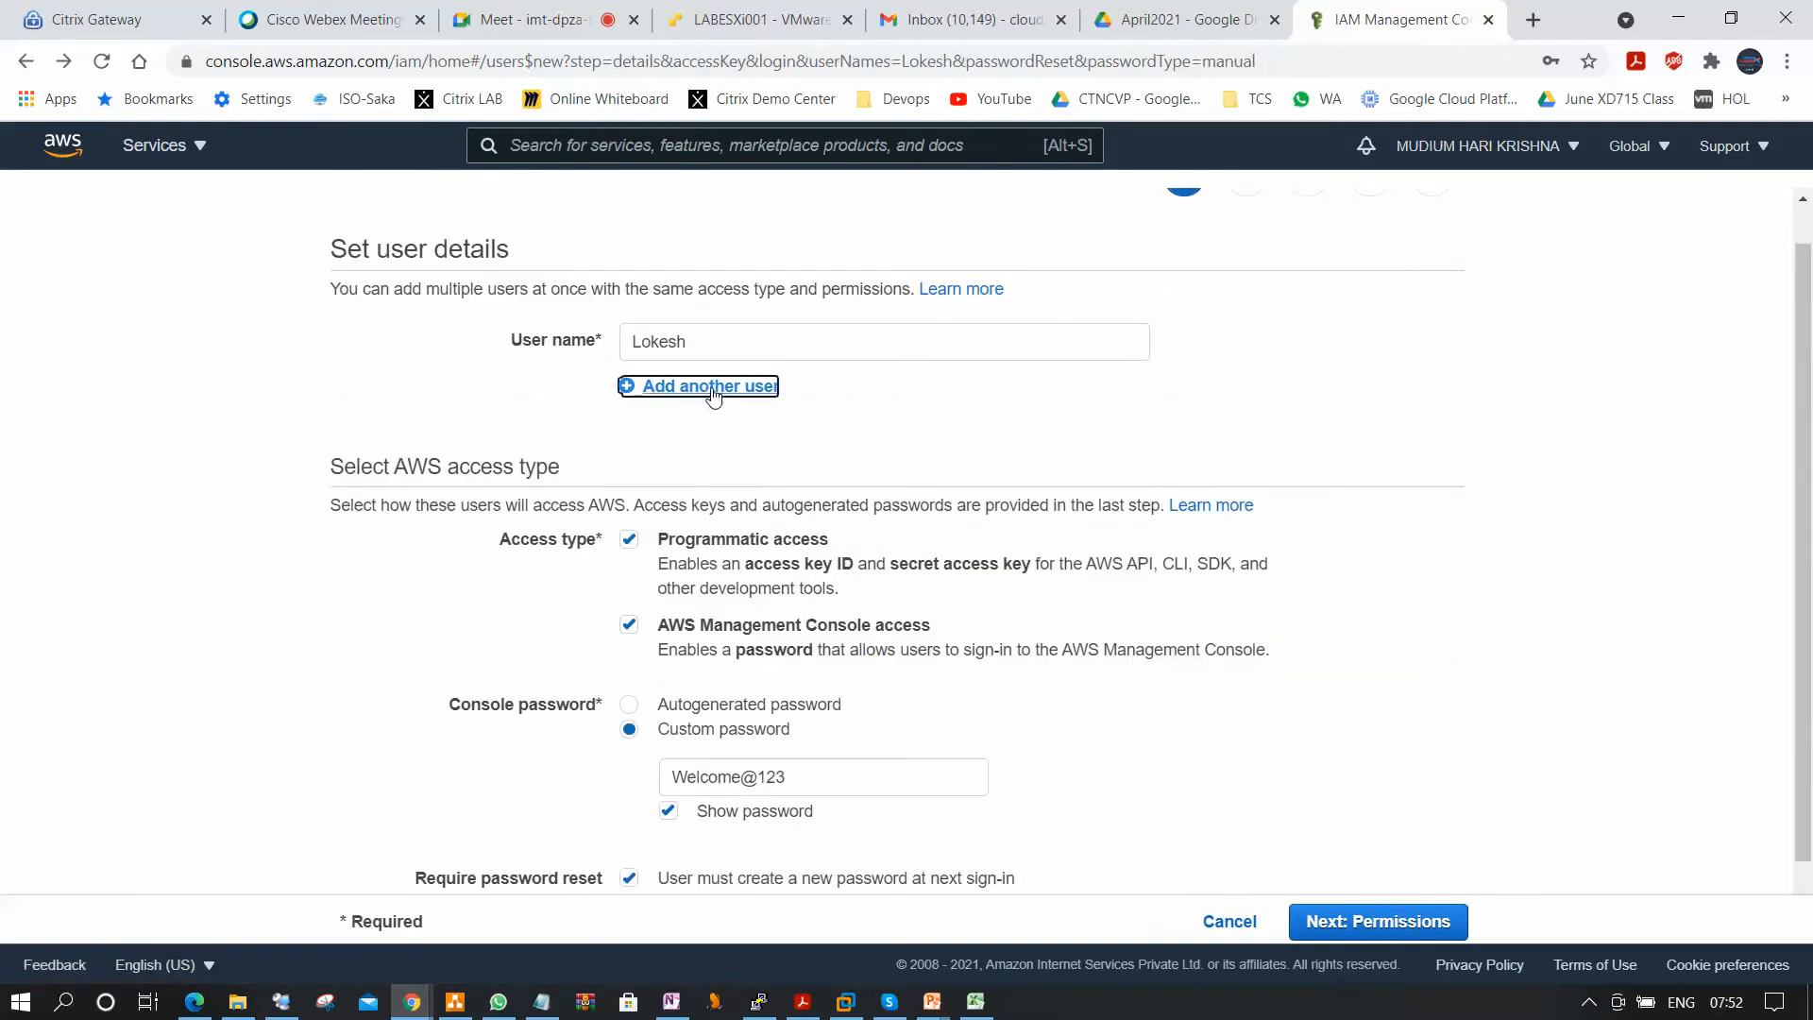
left_click(734, 453)
left_click(748, 503)
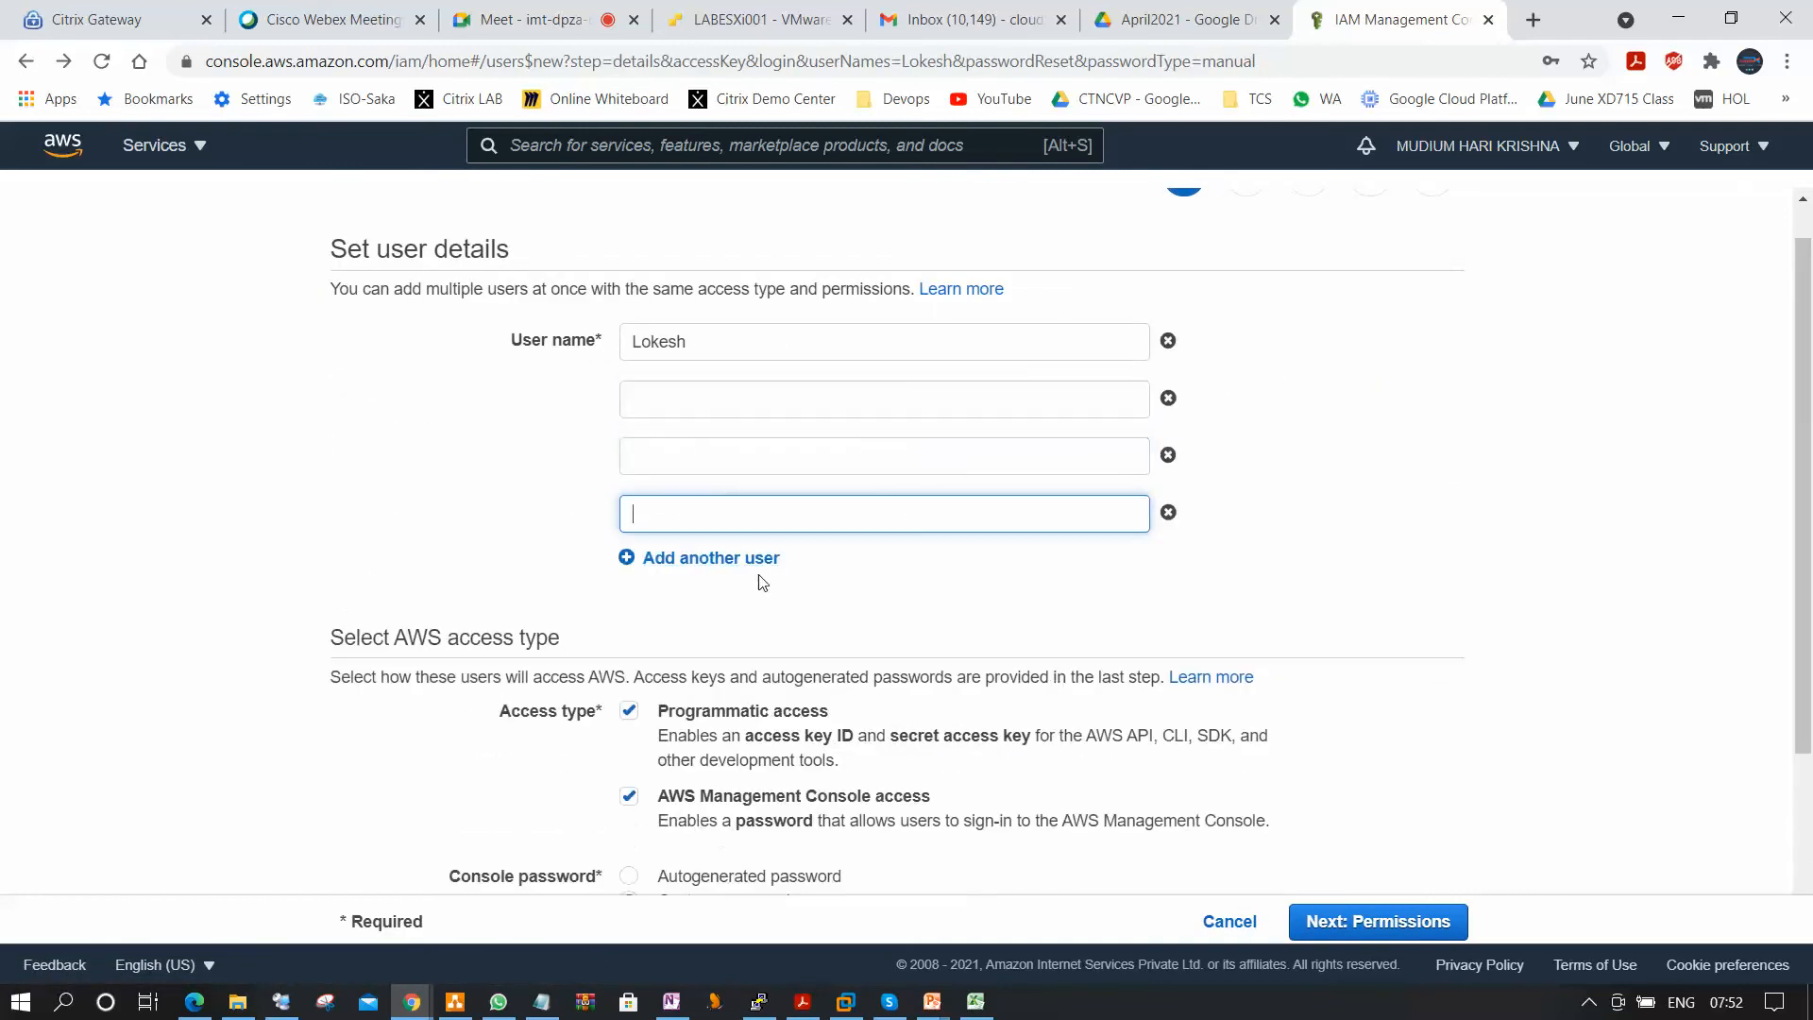
left_click(756, 558)
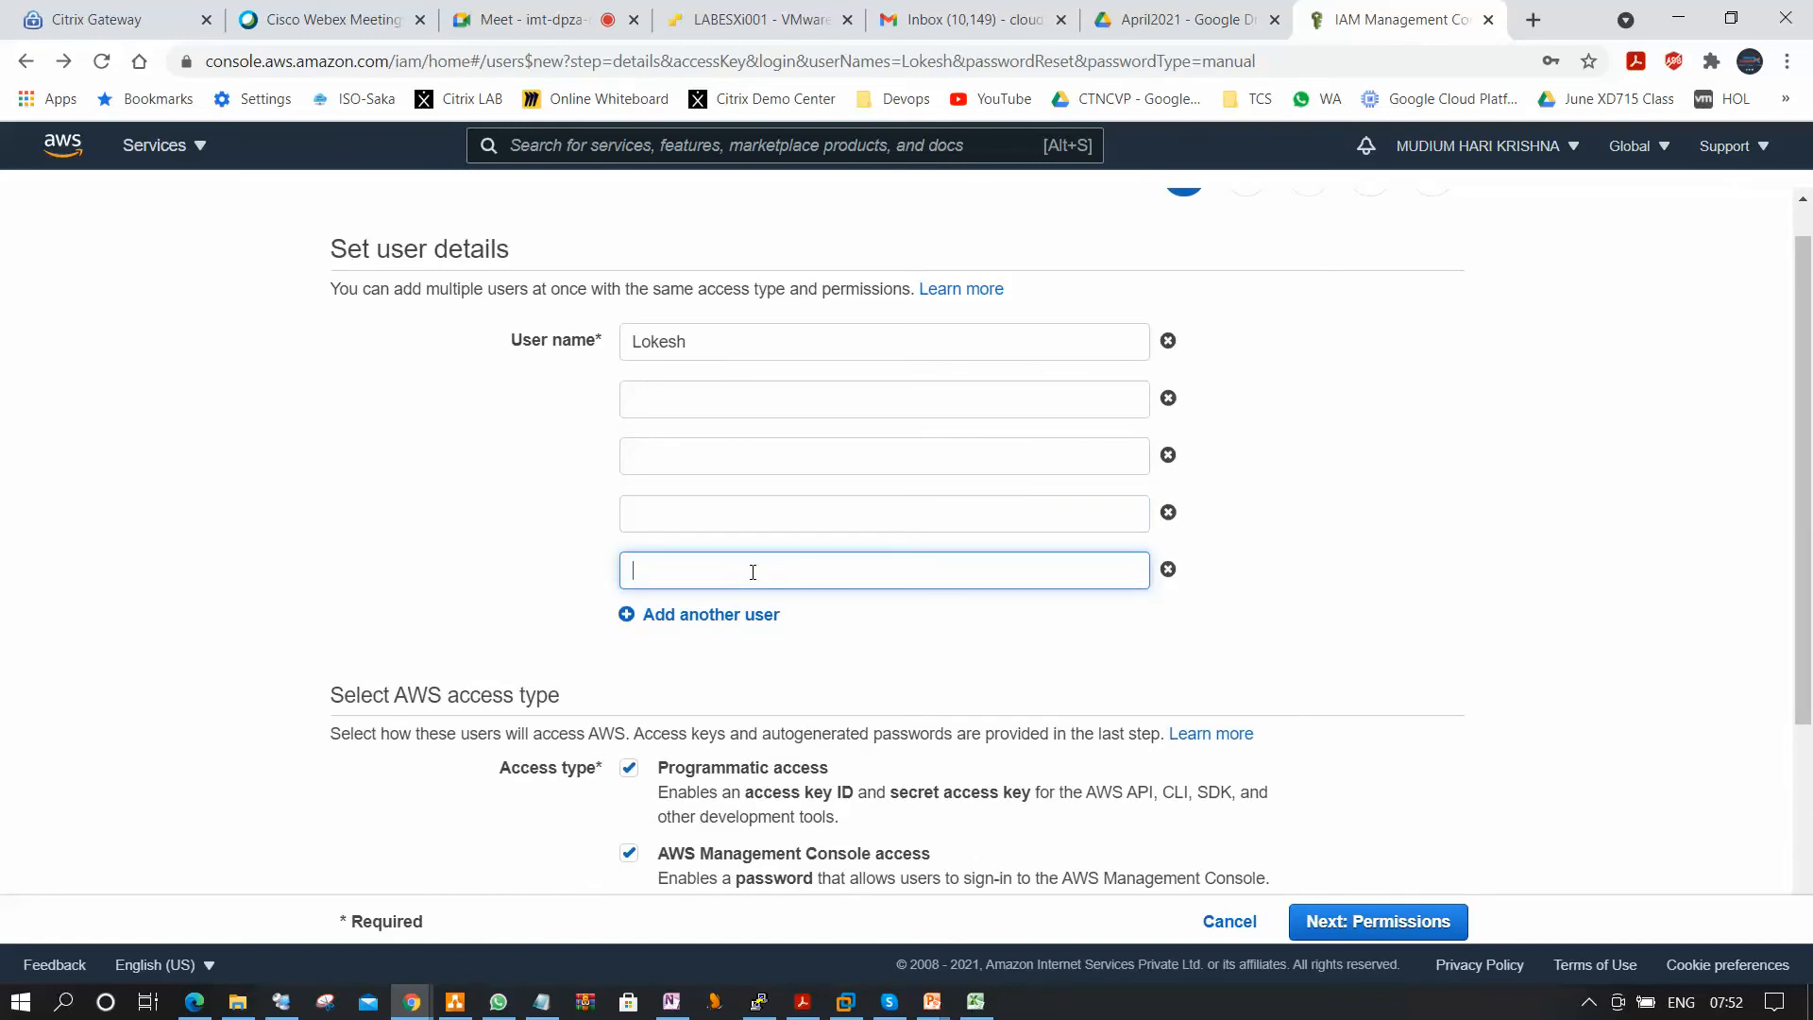
Fill in the four empty user name fields with the additional users' names.
left_click(772, 408)
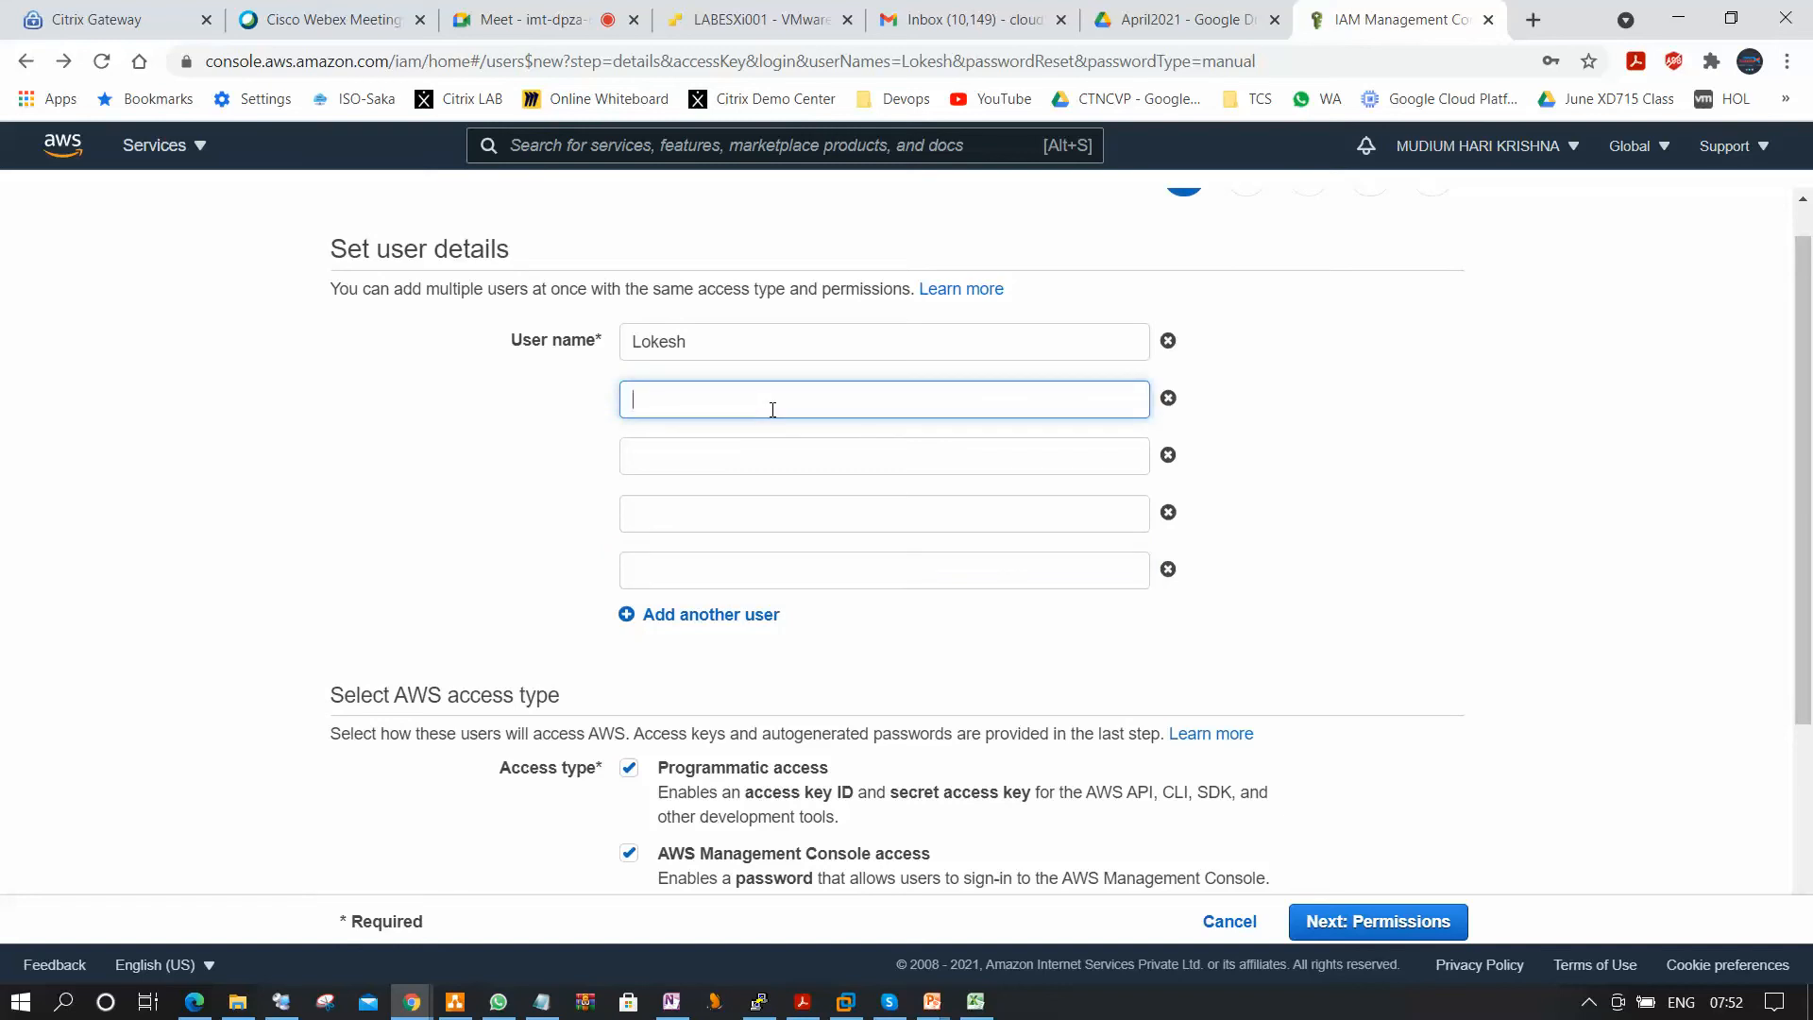
type("Raghav")
key("Tab")
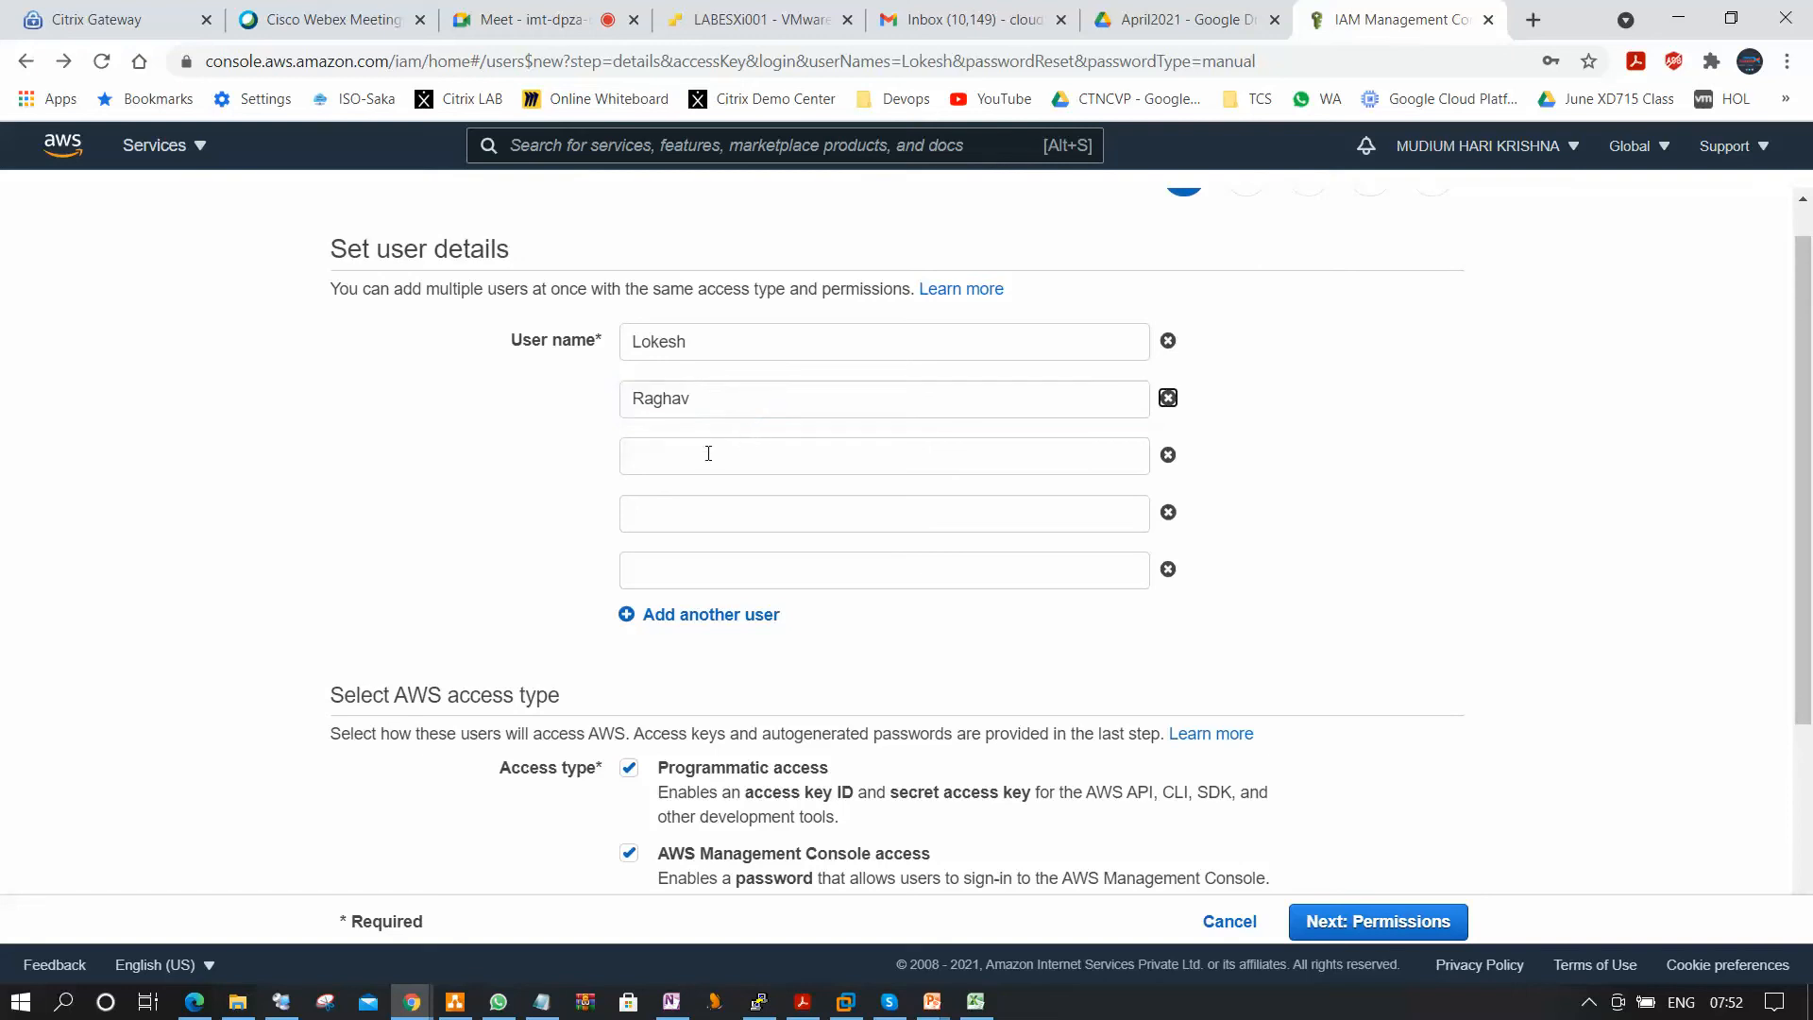
left_click(709, 453)
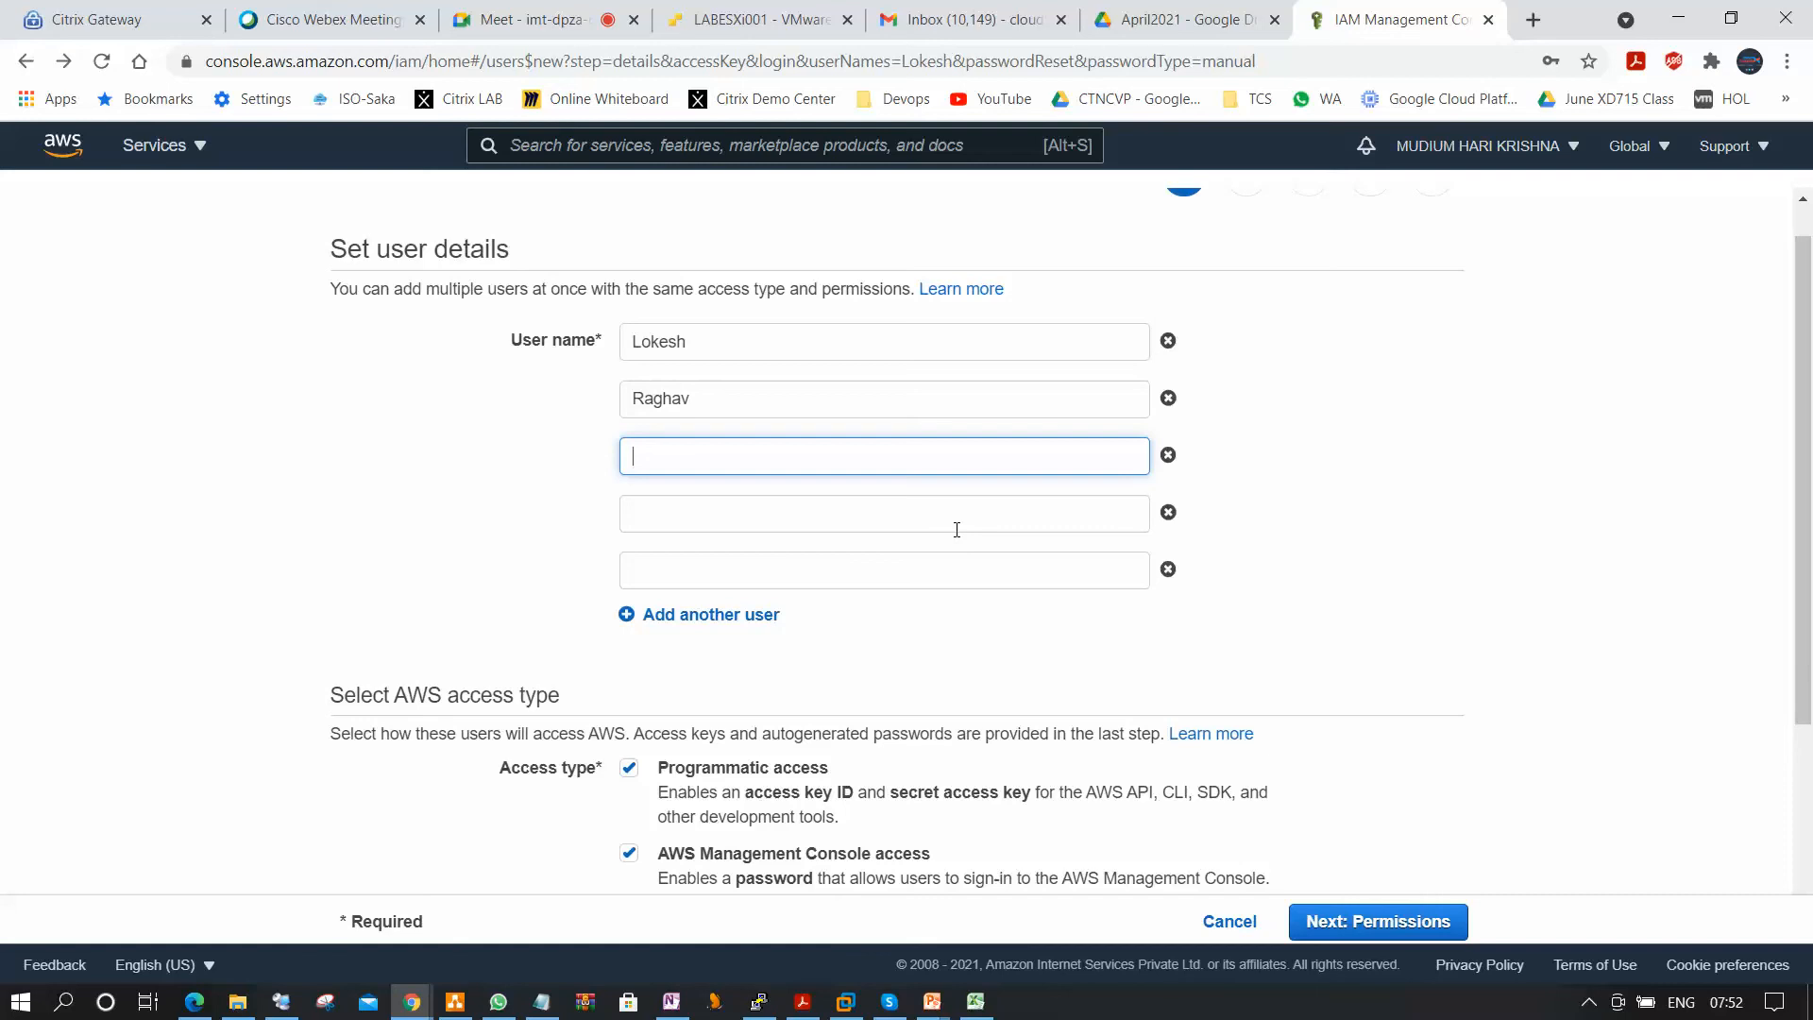
type("Ravindra")
key("Tab")
left_click(782, 511)
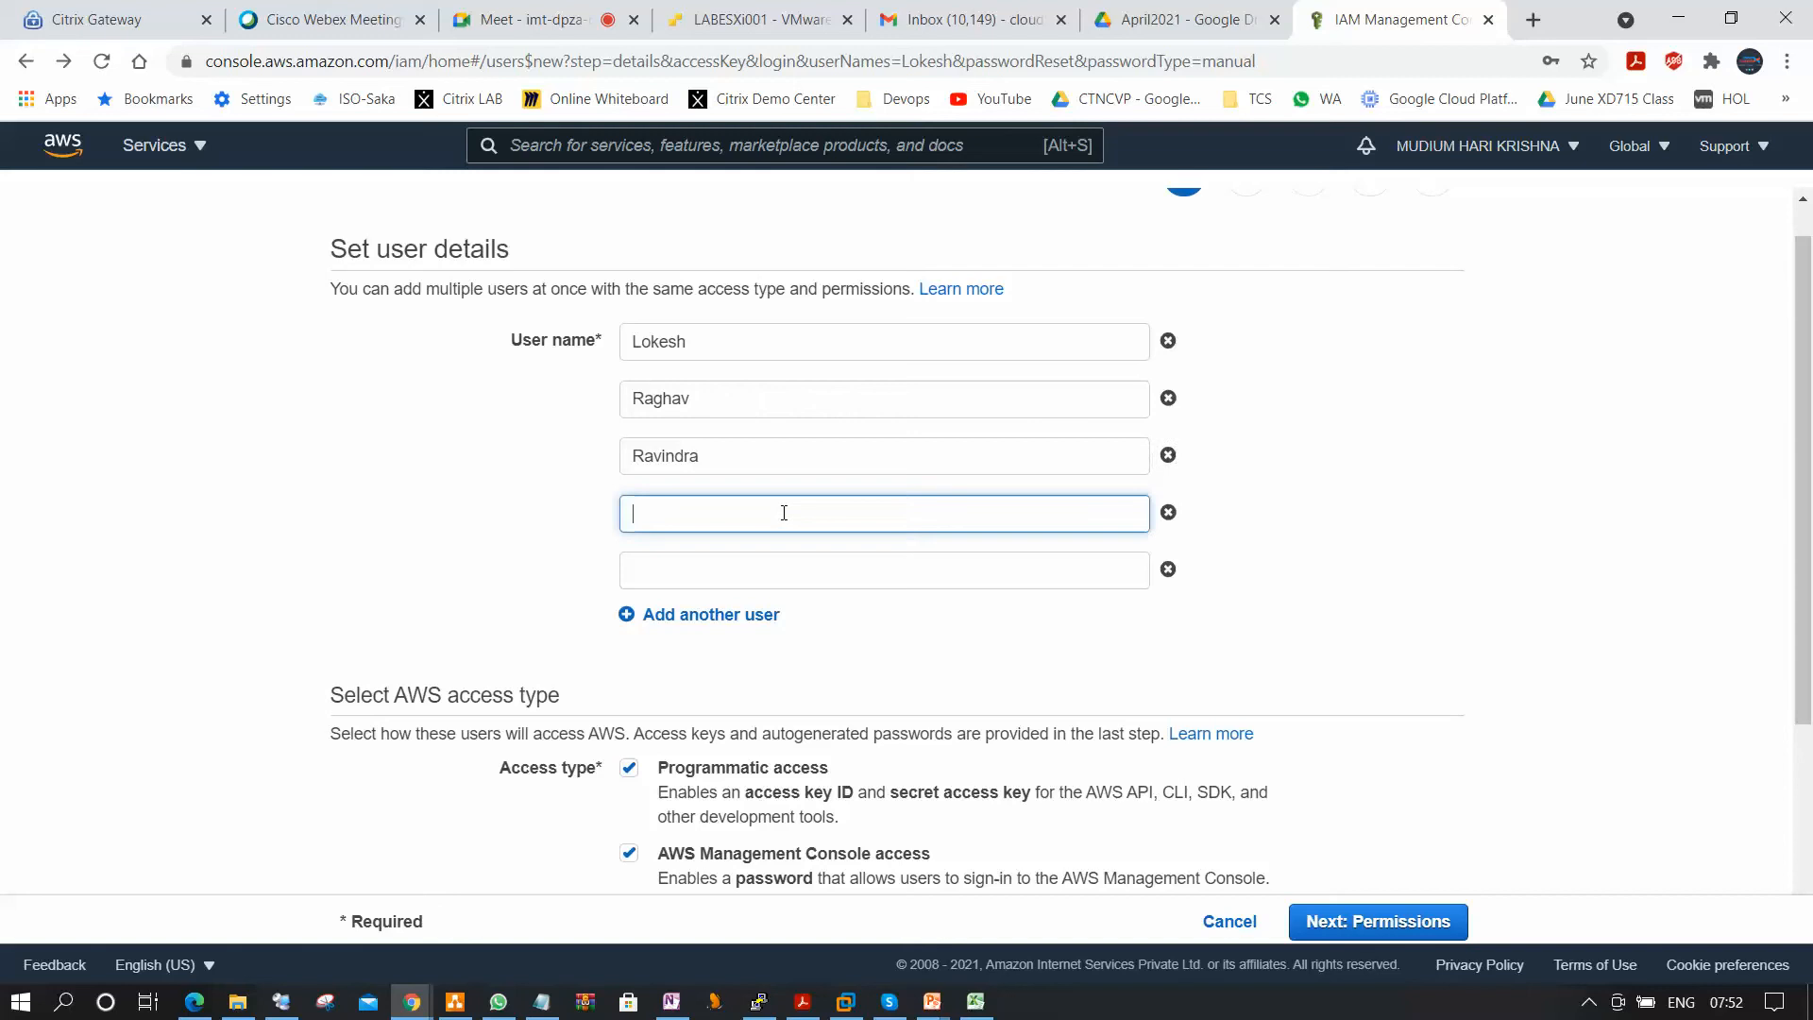
type("Jayanth")
left_click(749, 576)
type("Mahesh")
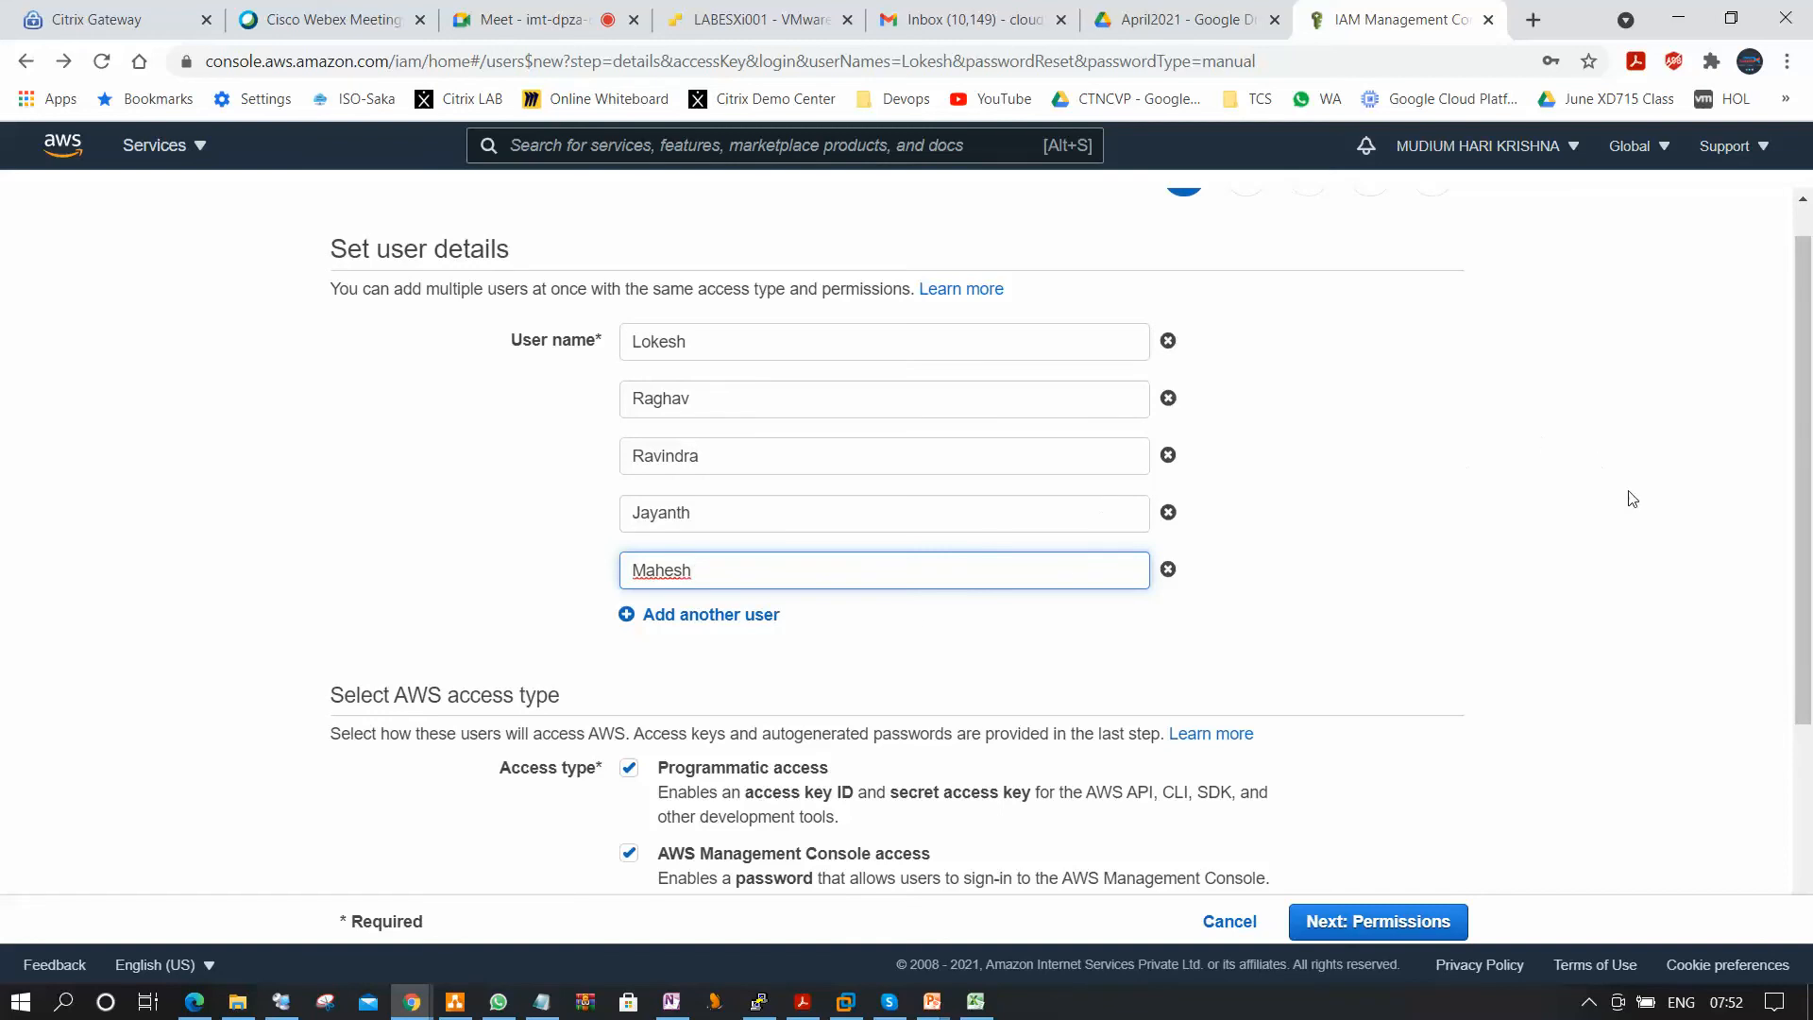
Add all five users to Server_Admin_Group, create them without tags, and close the creation results.
scroll(1631, 519, "down", 2)
left_click(1629, 539)
scroll(1619, 550, "up", 2)
scroll(1562, 643, "down", 3)
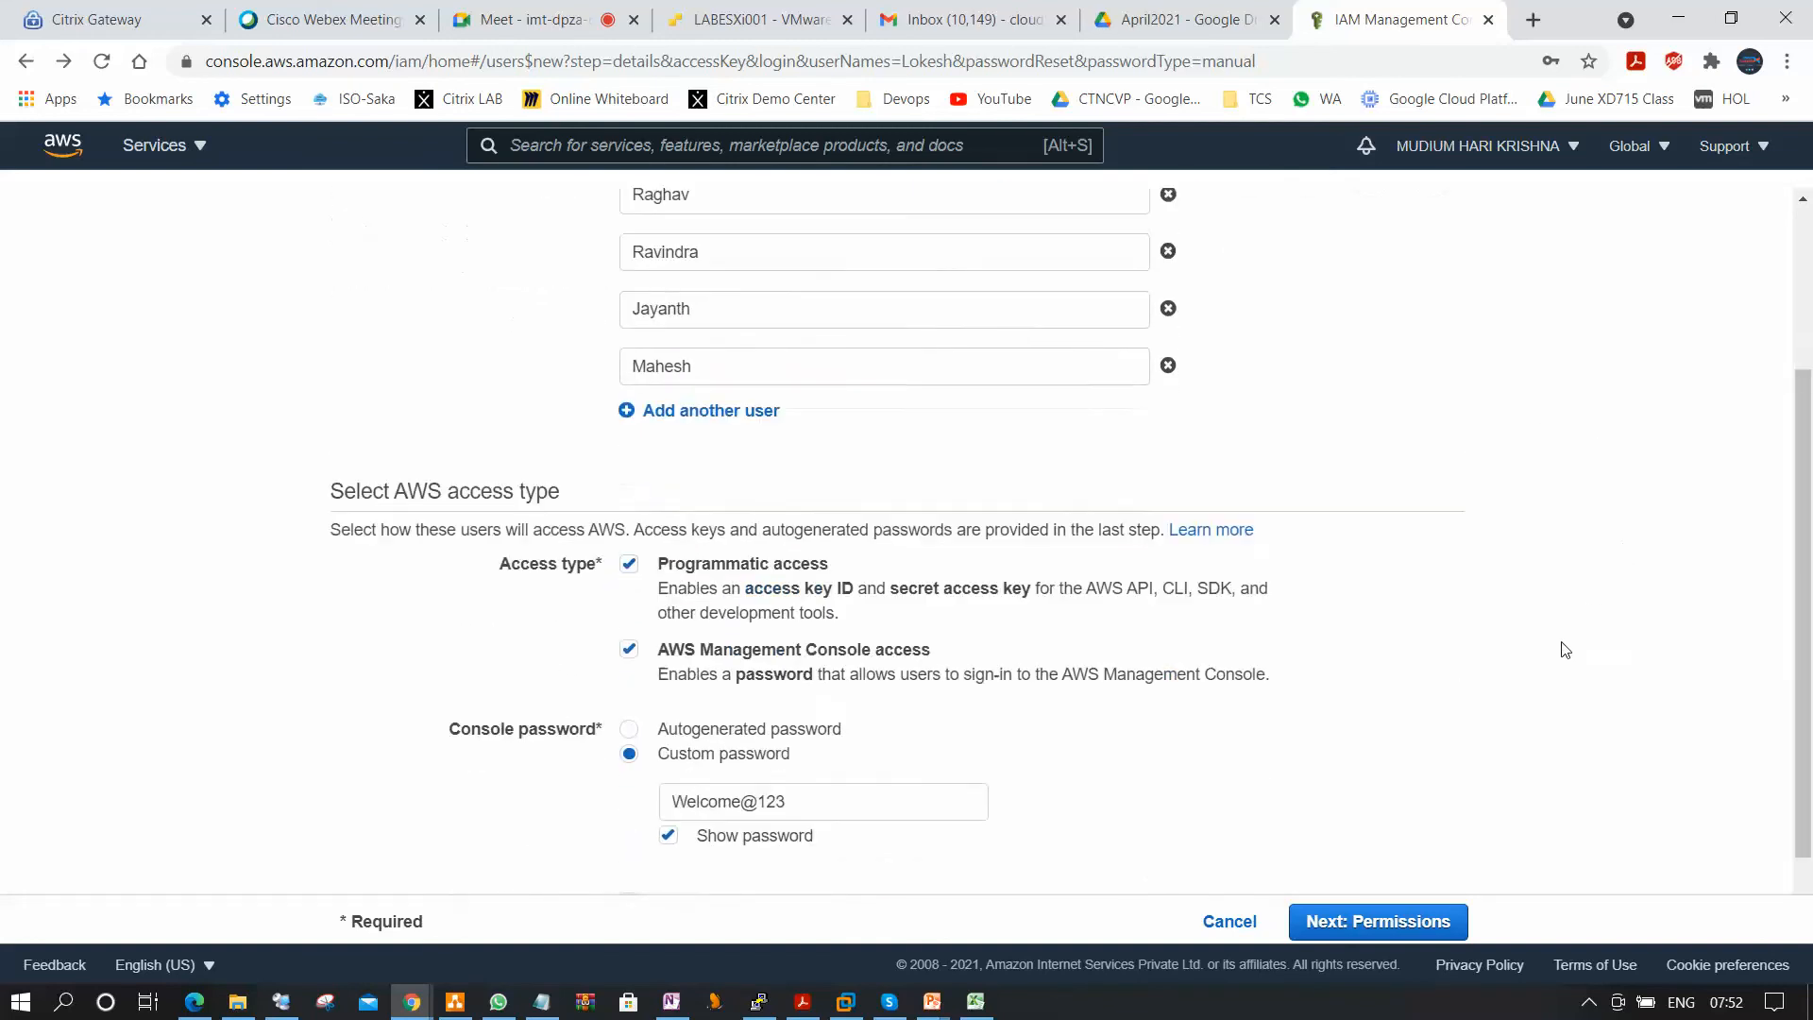
left_click(1439, 923)
left_click(351, 439)
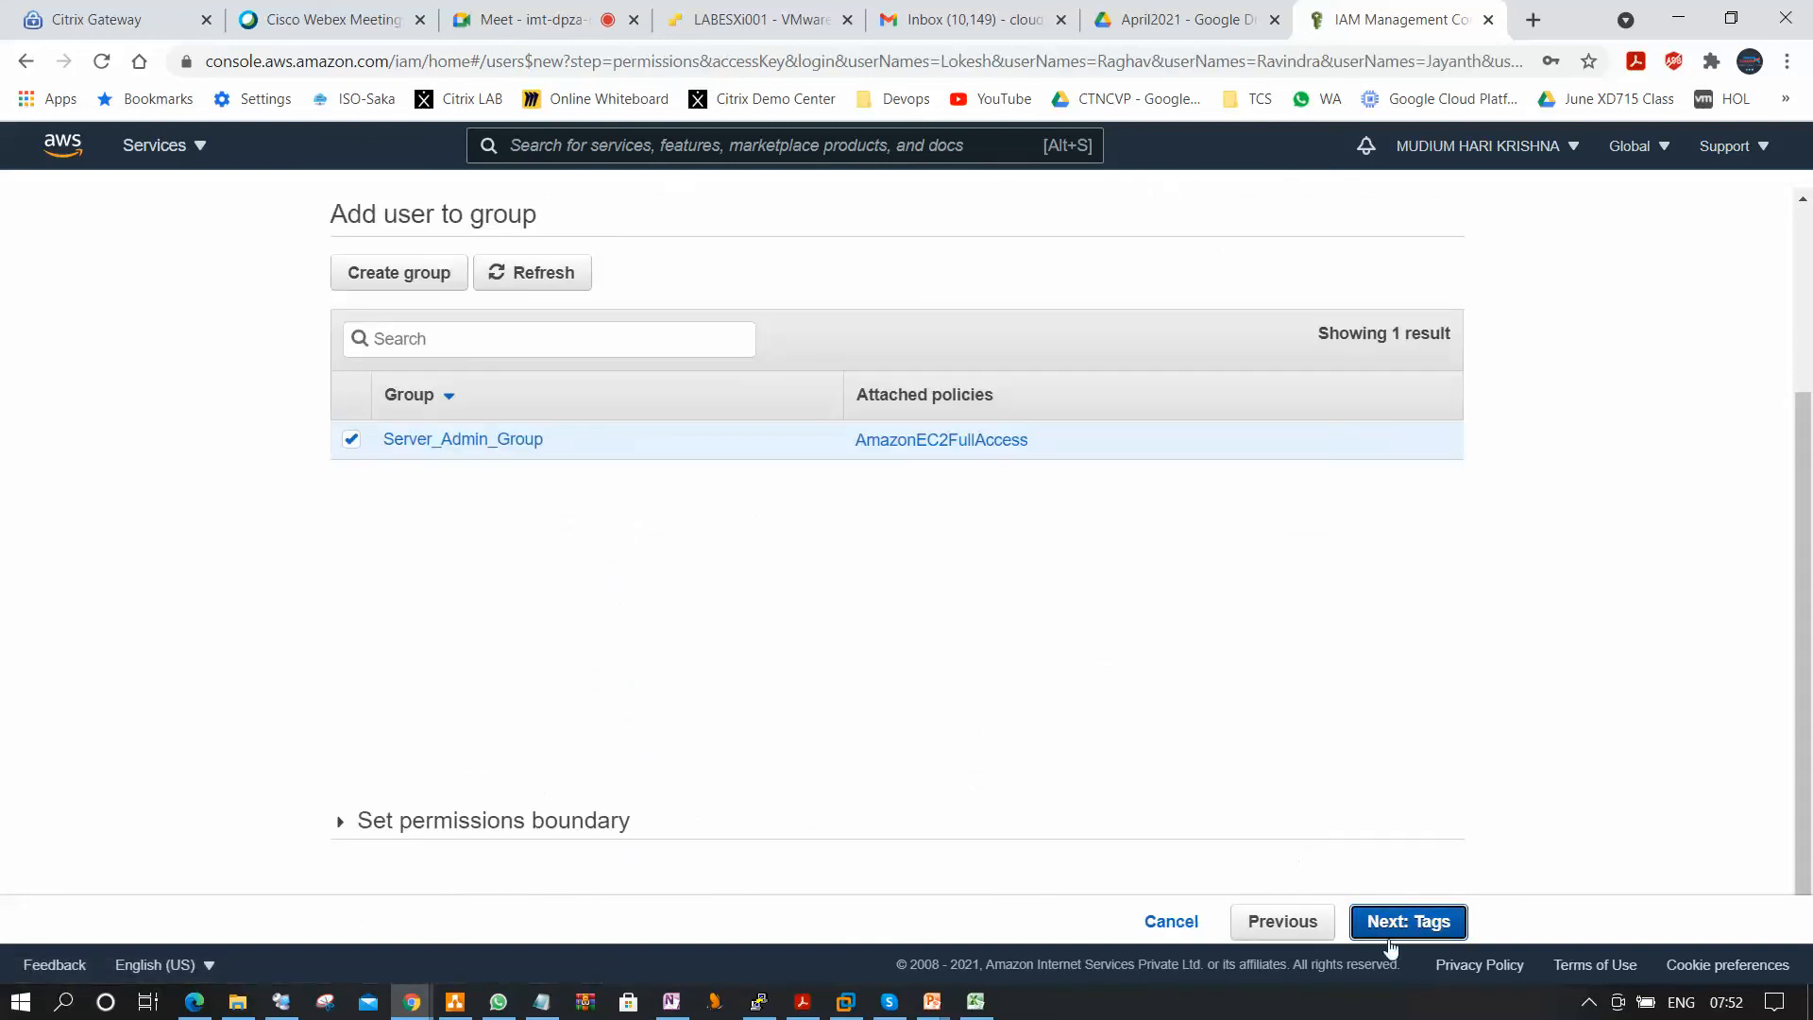
left_click(1393, 924)
left_click(1399, 922)
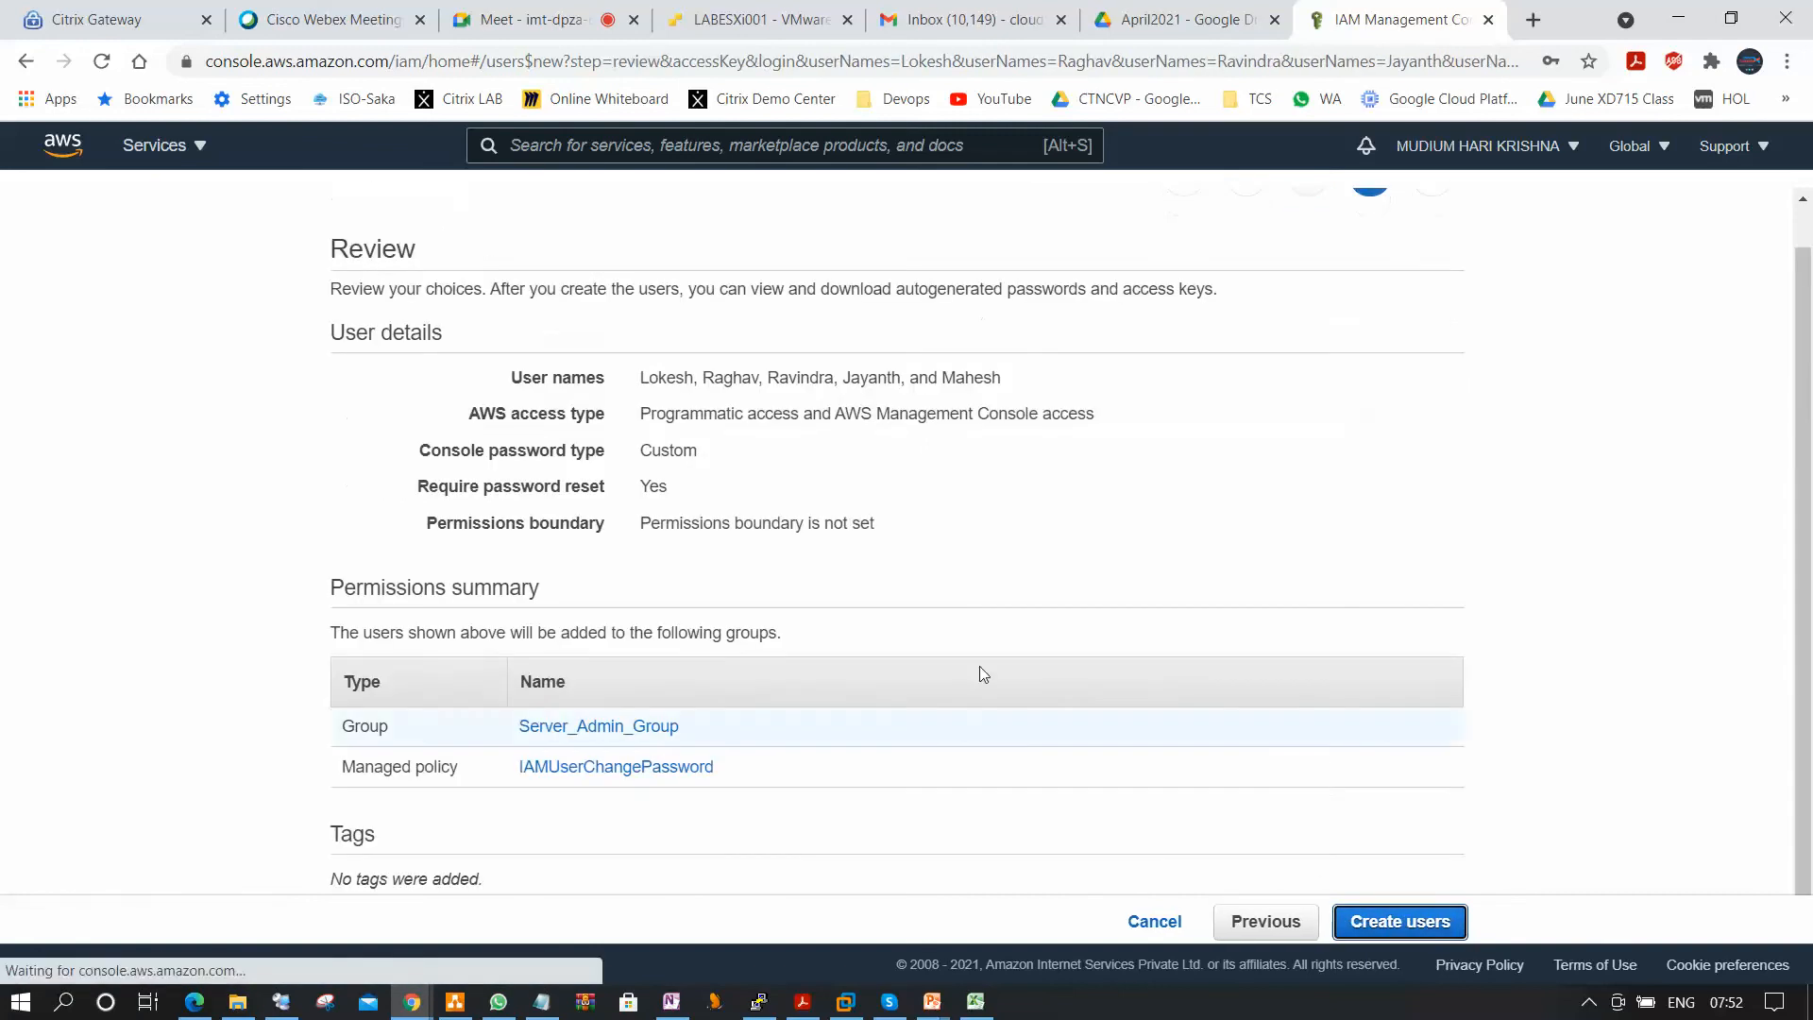
left_click(1395, 921)
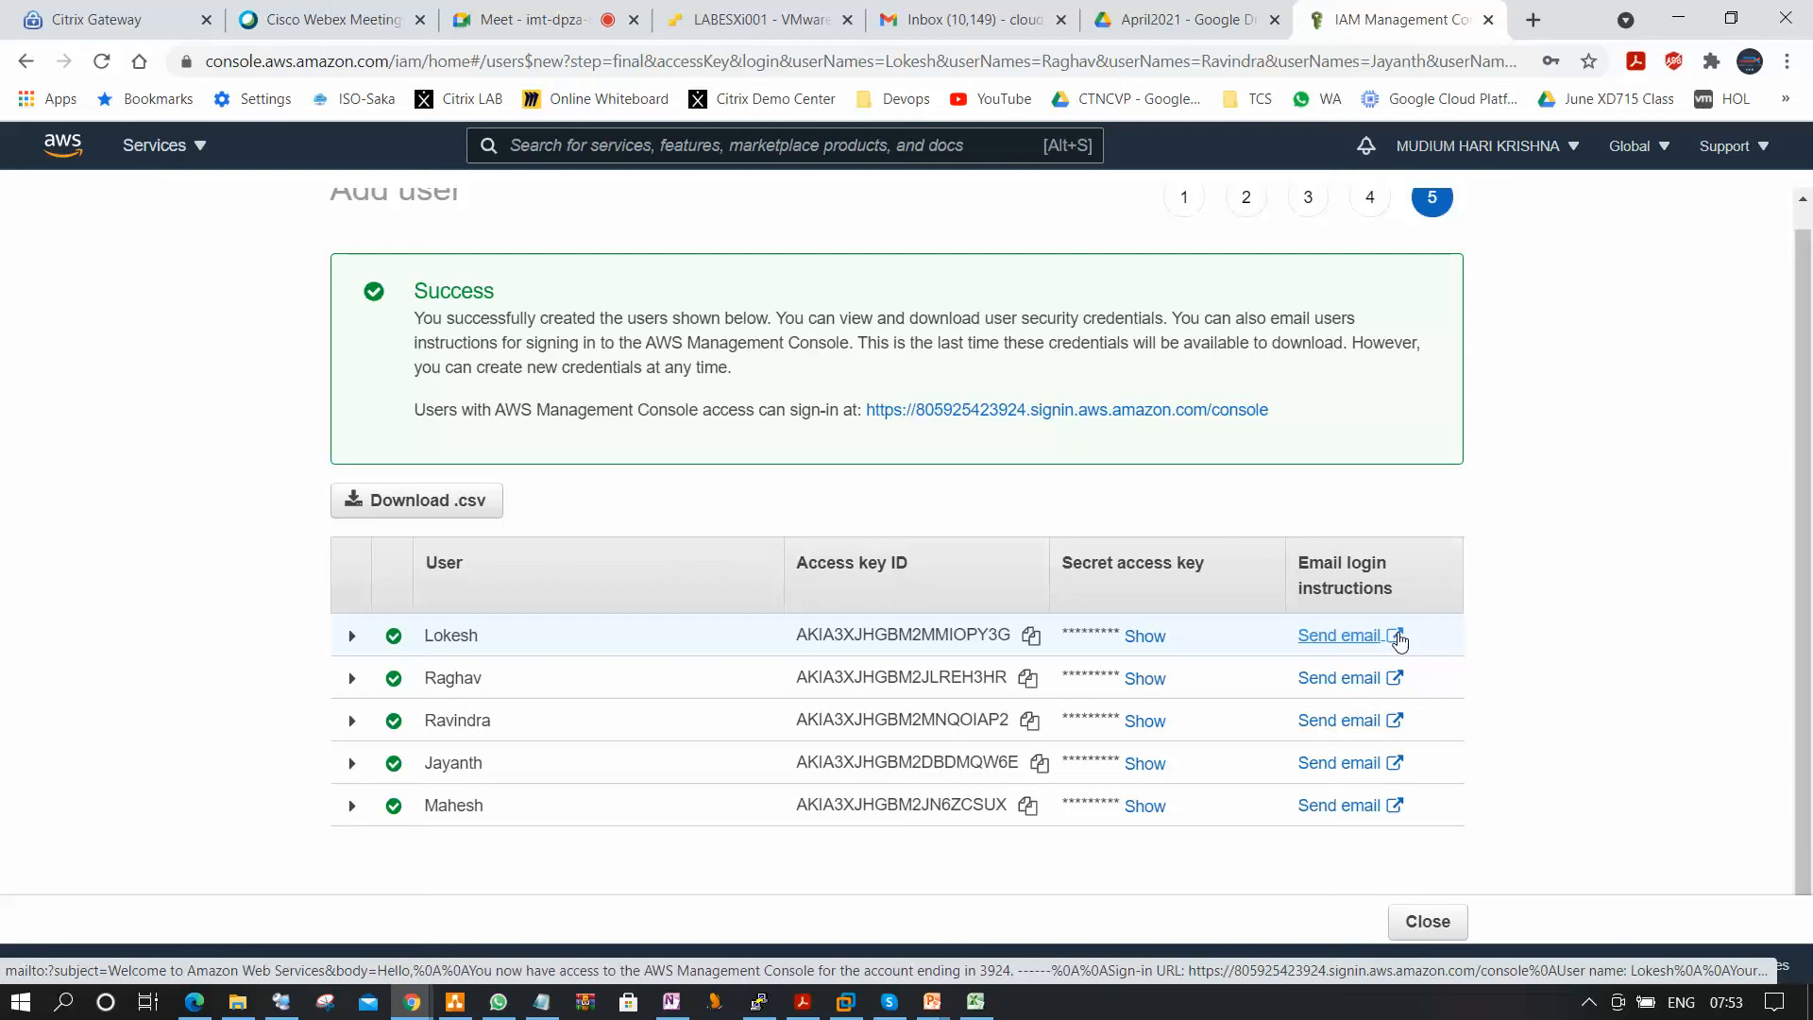
left_click(1428, 921)
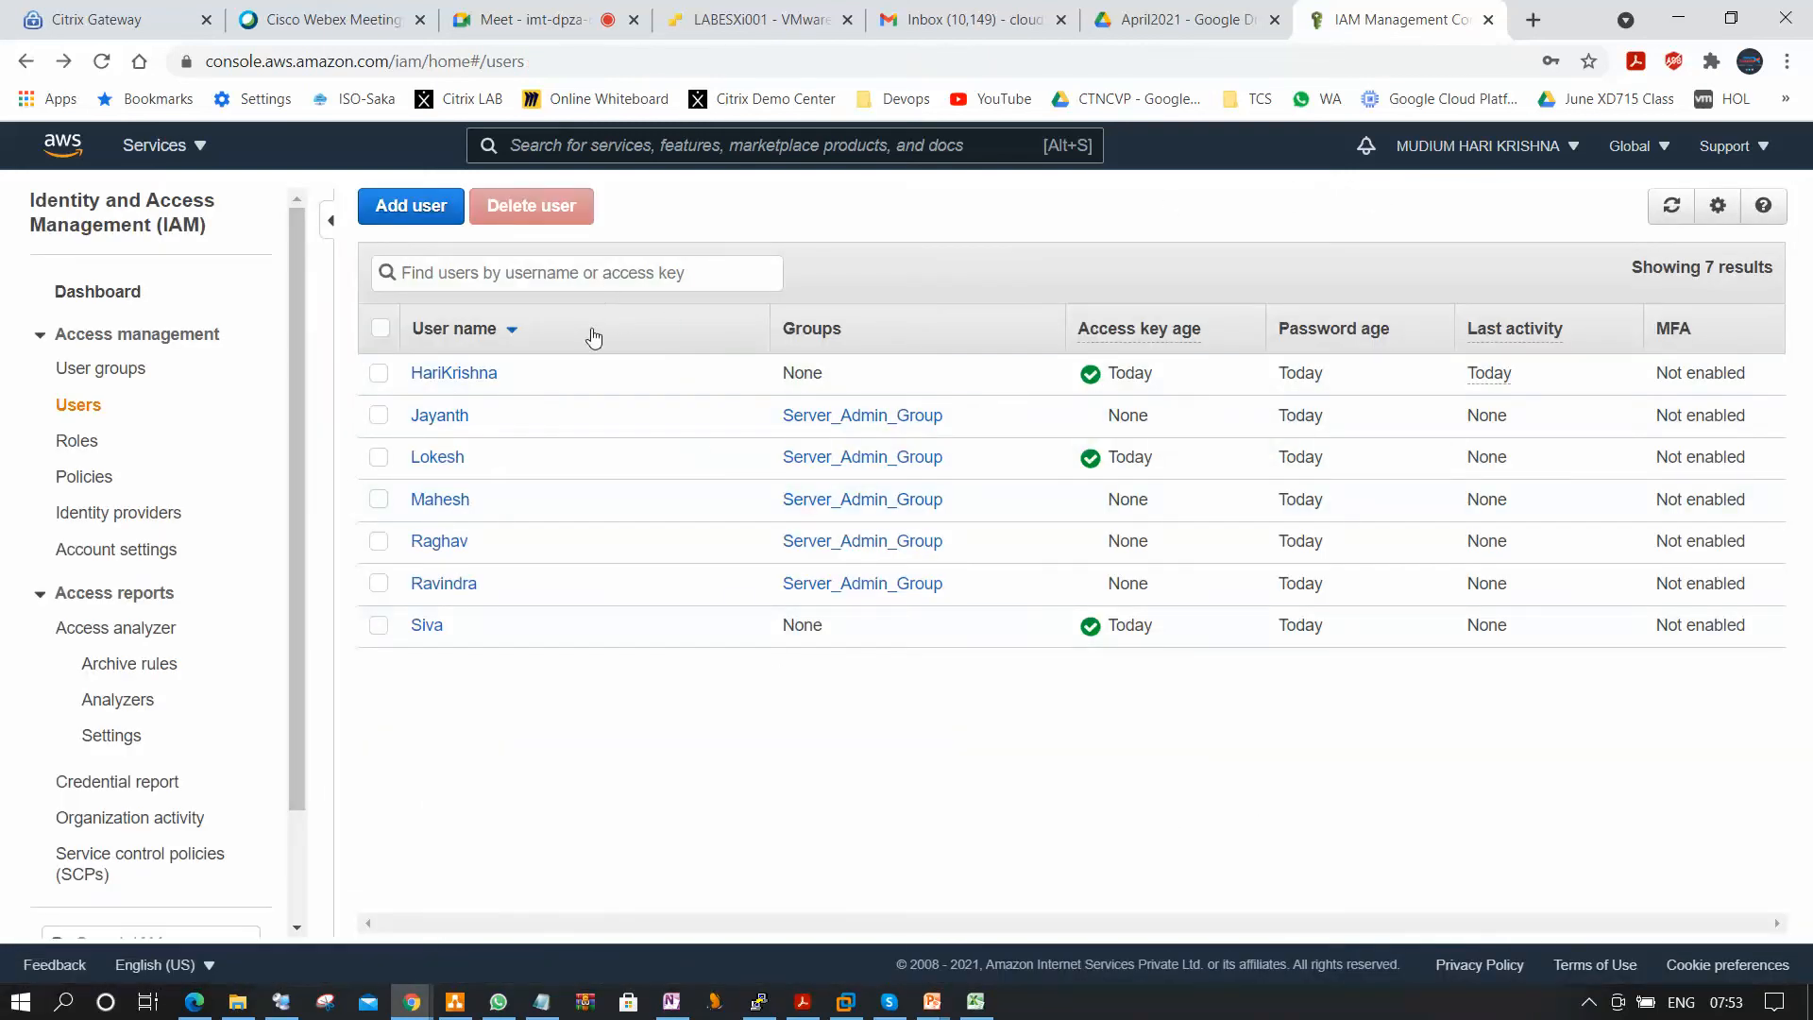
Open the summary of the first user entered in the batch and expand the policies attached from the group.
left_click(450, 462)
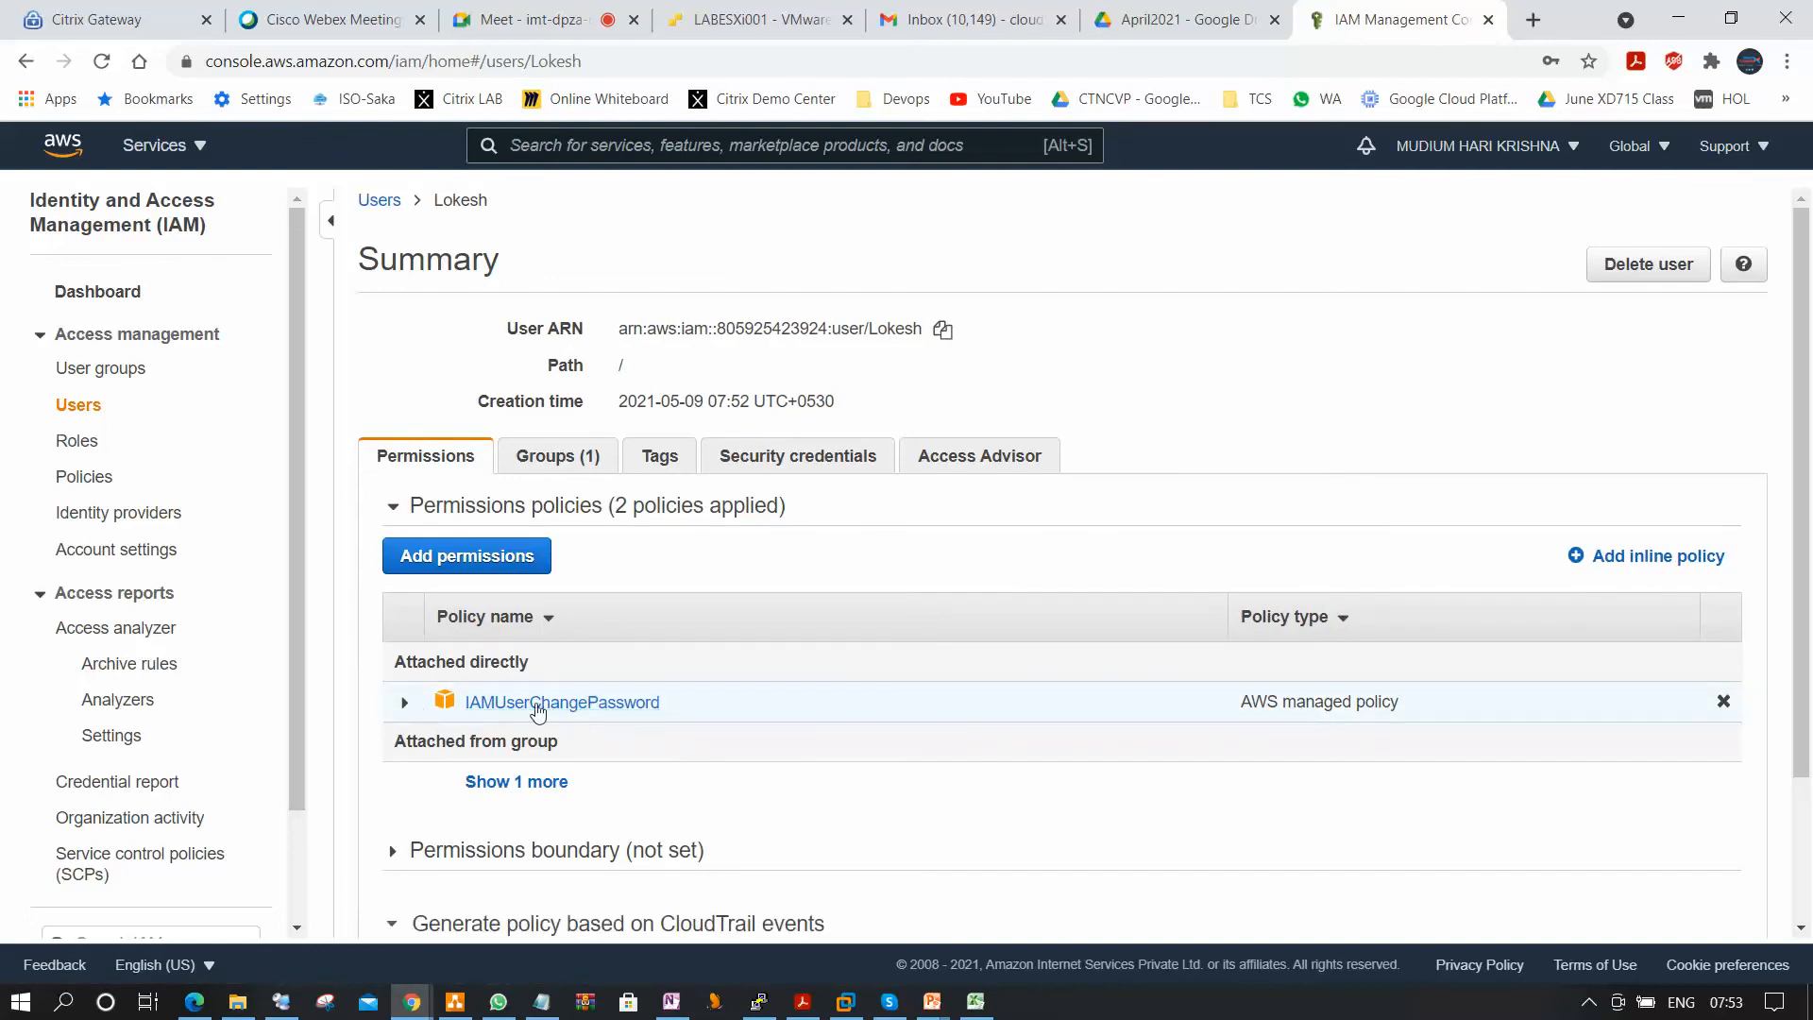
left_click(517, 782)
scroll(490, 627, "down", 2)
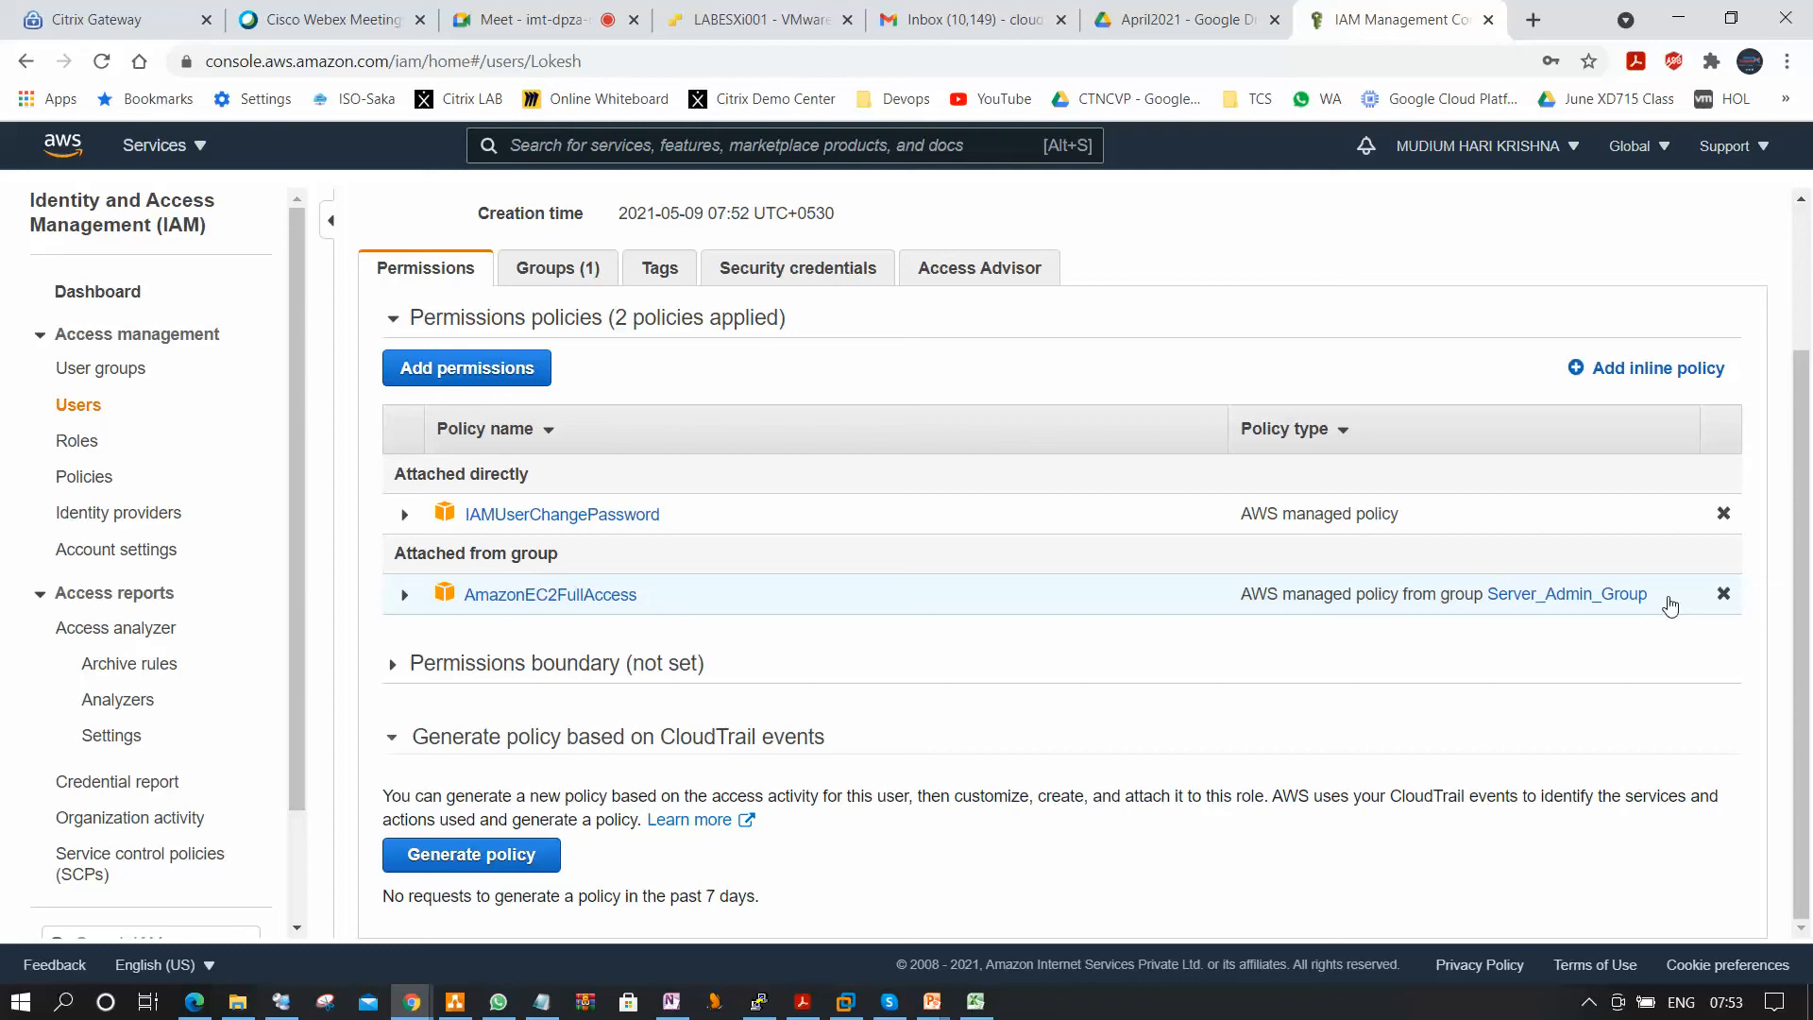
Switch to the PowerPoint slide show and advance from the IAM Users slide to the IAM Groups slide.
left_click(934, 1004)
left_click(1151, 930)
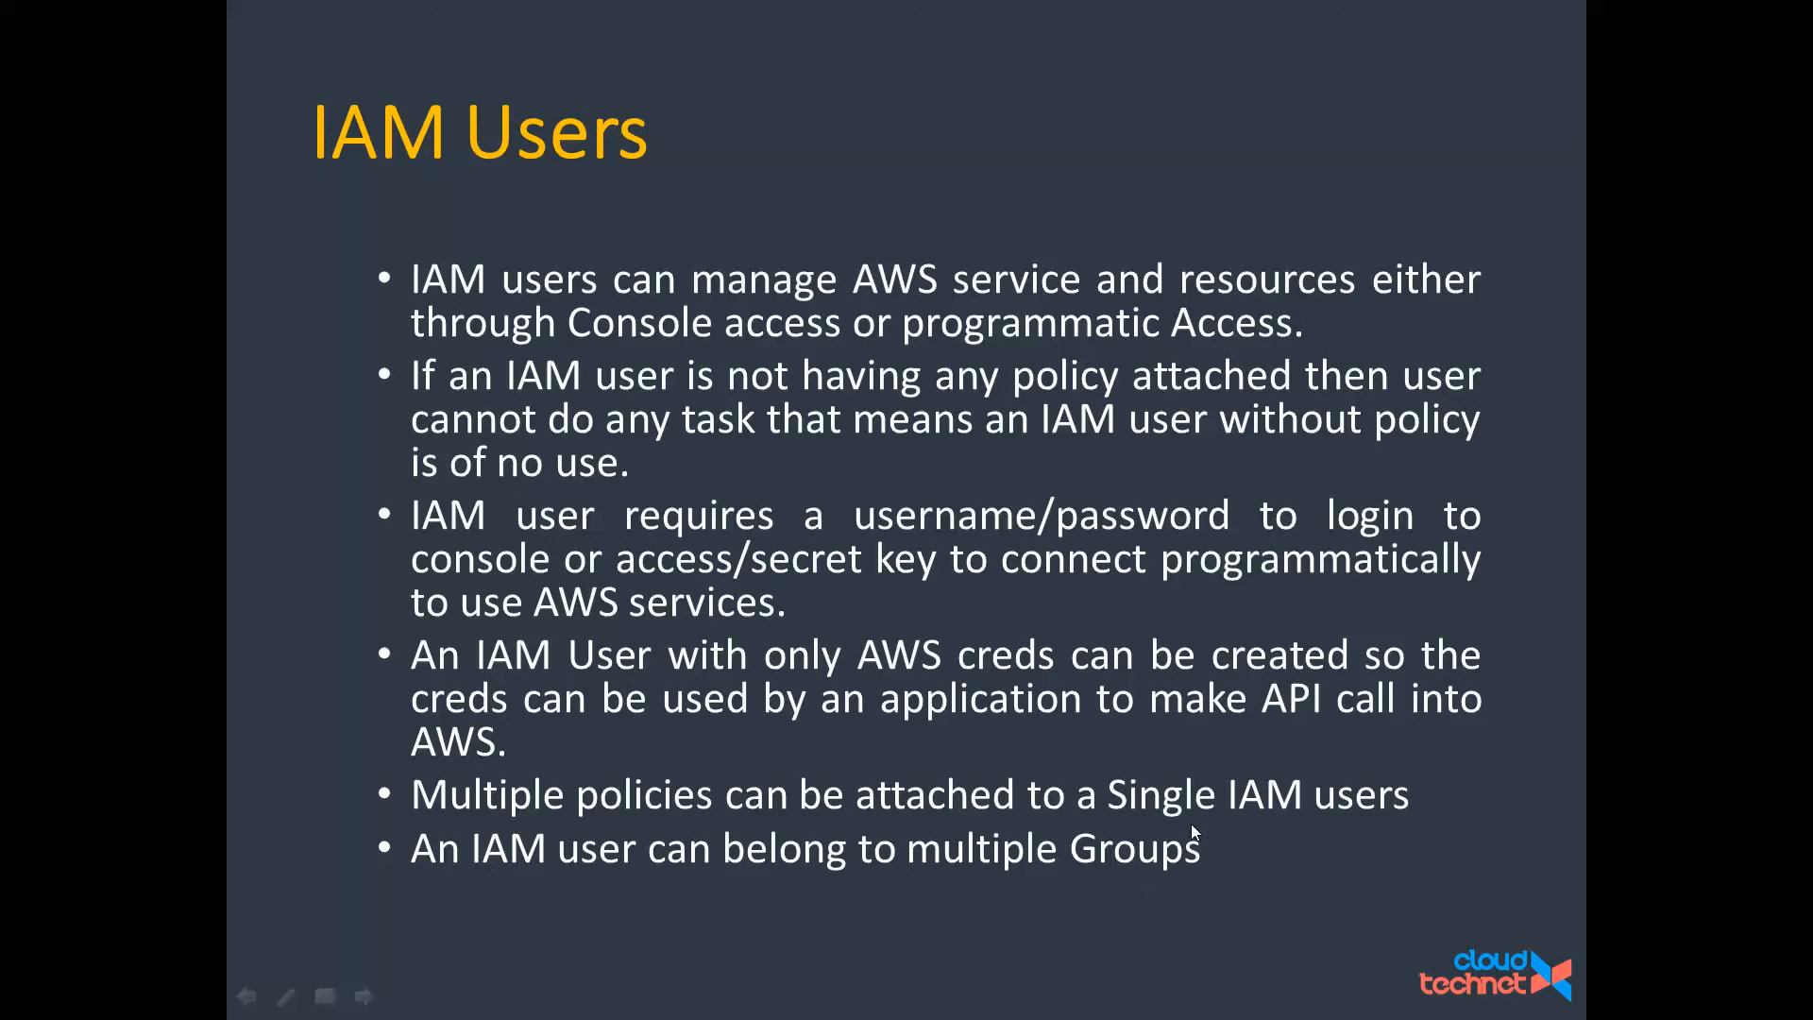
key("Right")
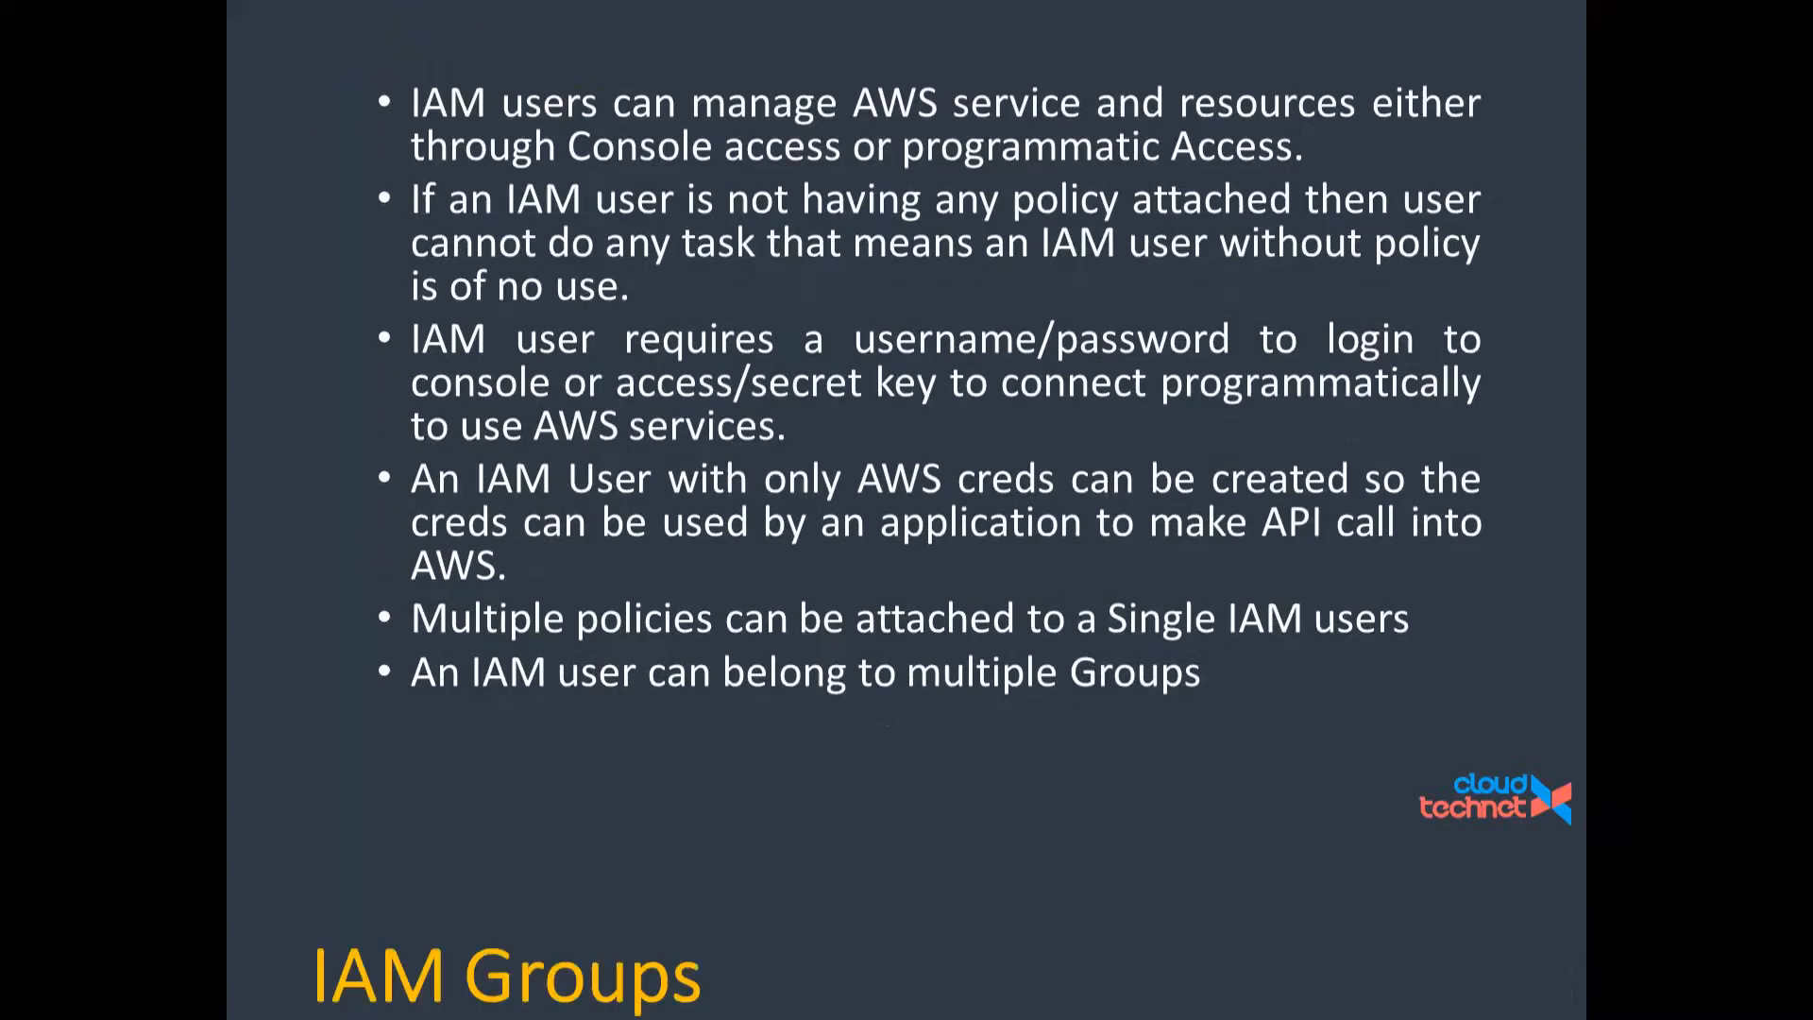
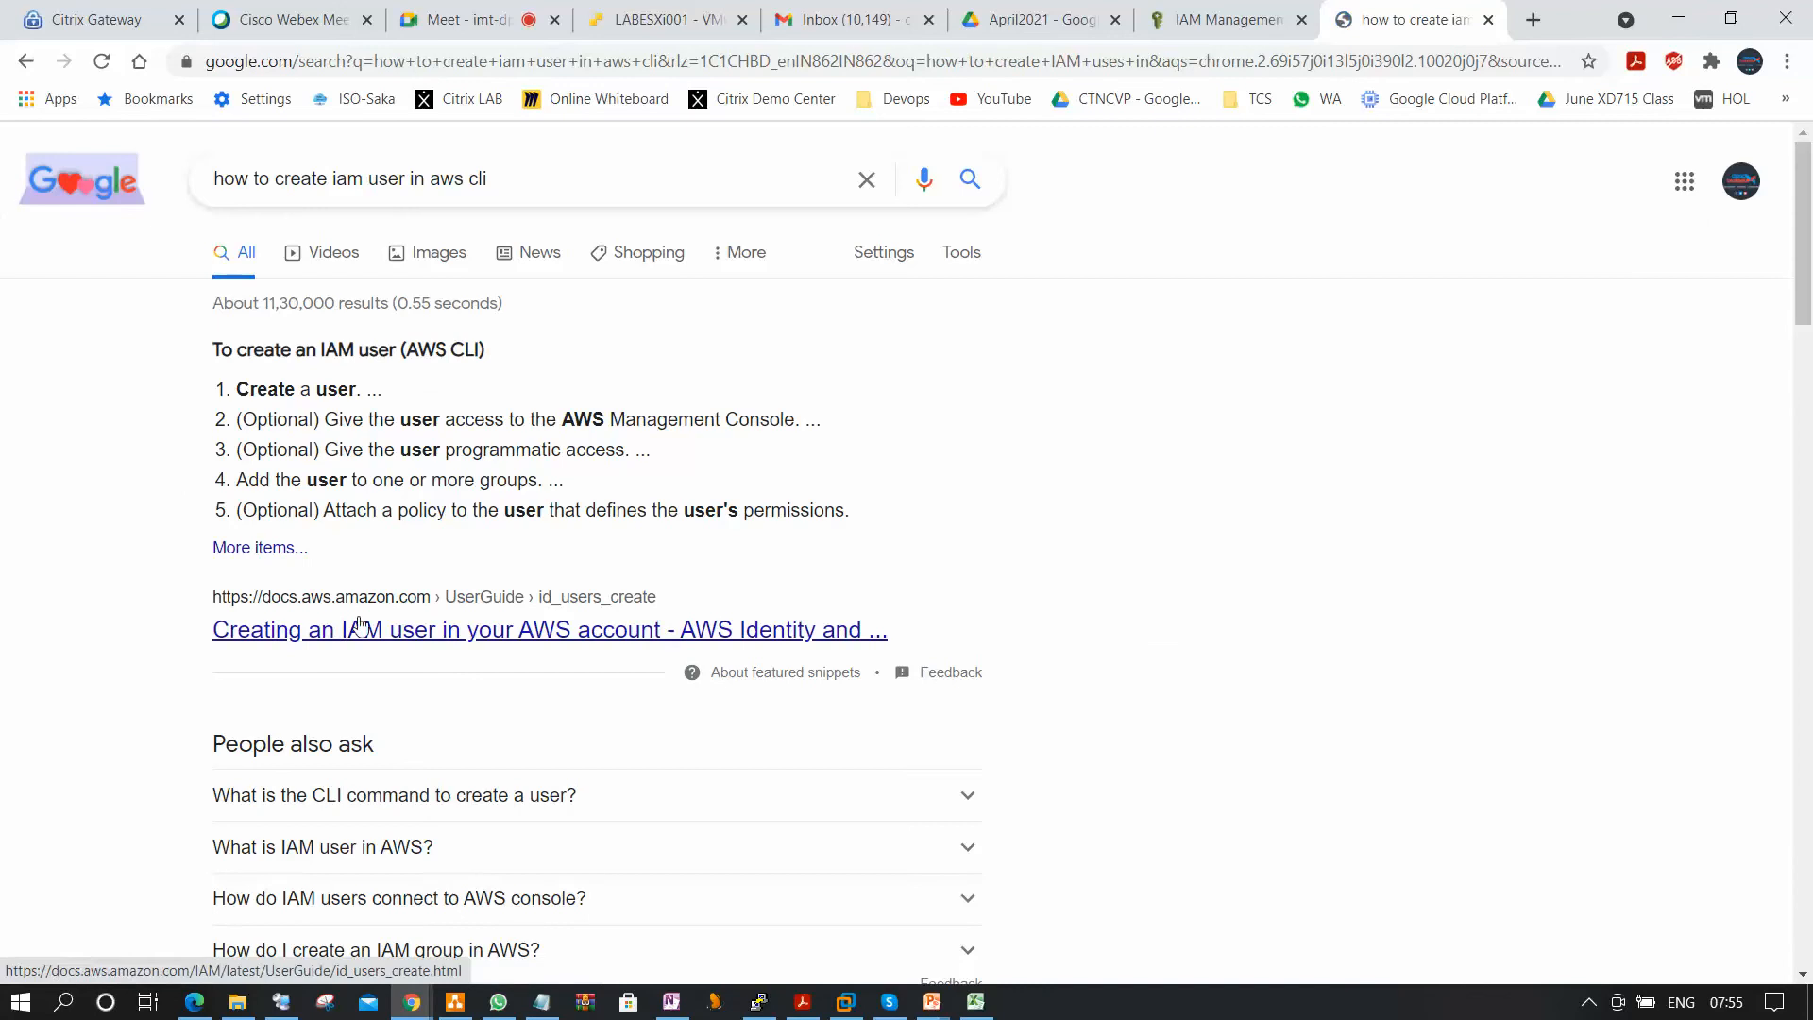
Open the AWS documentation result on creating an IAM user in a new browser tab and switch to it.
right_click(369, 625)
left_click(476, 643)
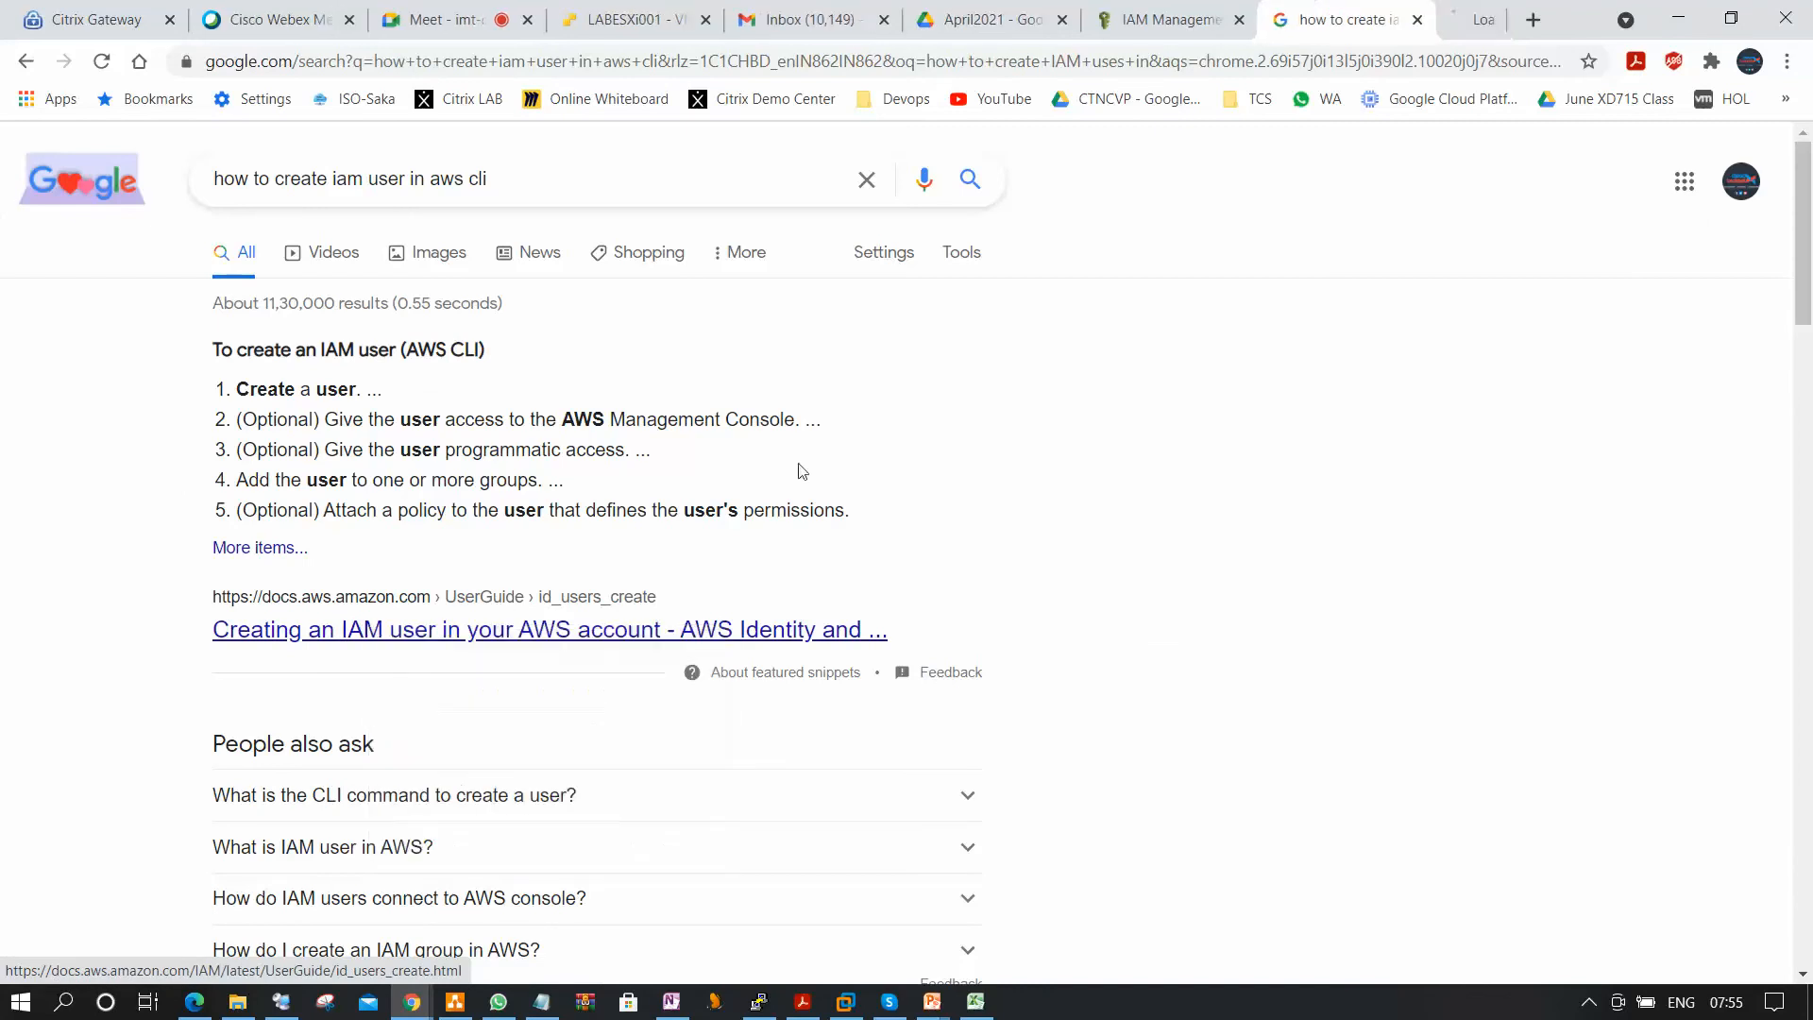
key("ctrl+Tab")
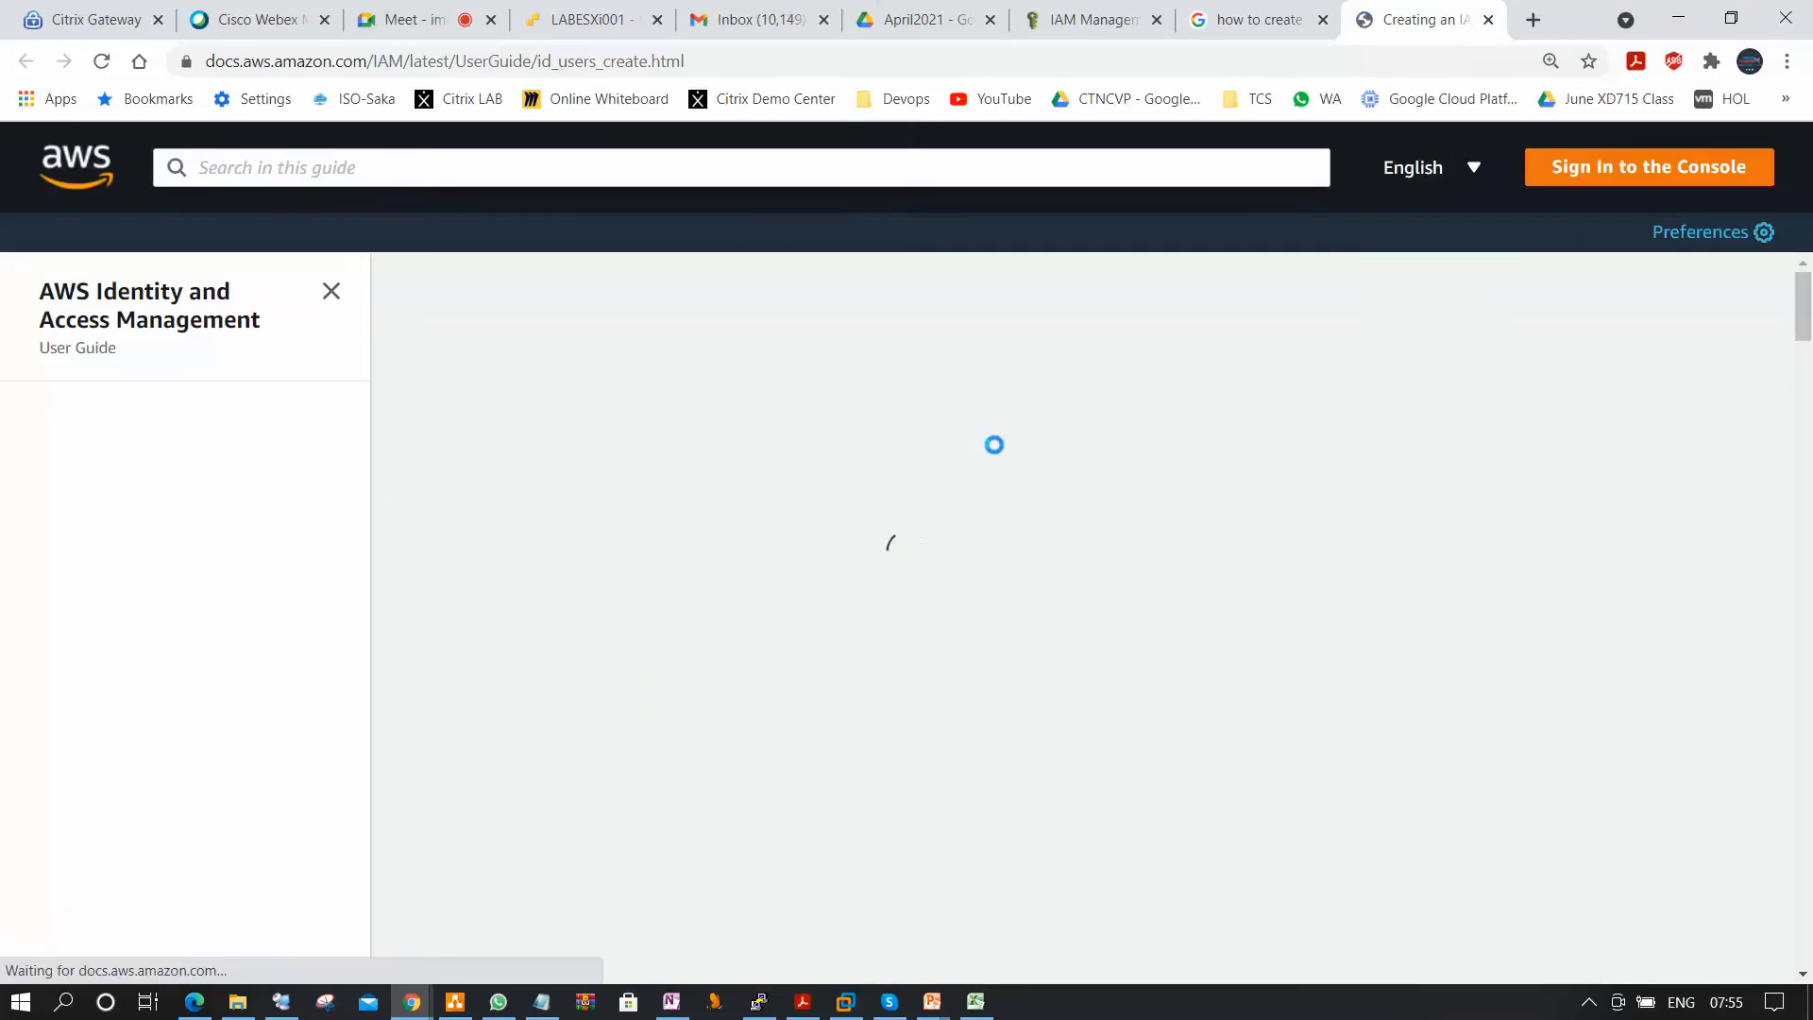
Skim the user guide's console, AWS CLI and AWS API procedures for creating IAM users, then return to the beginning of the article.
scroll(1001, 454, "down", 15)
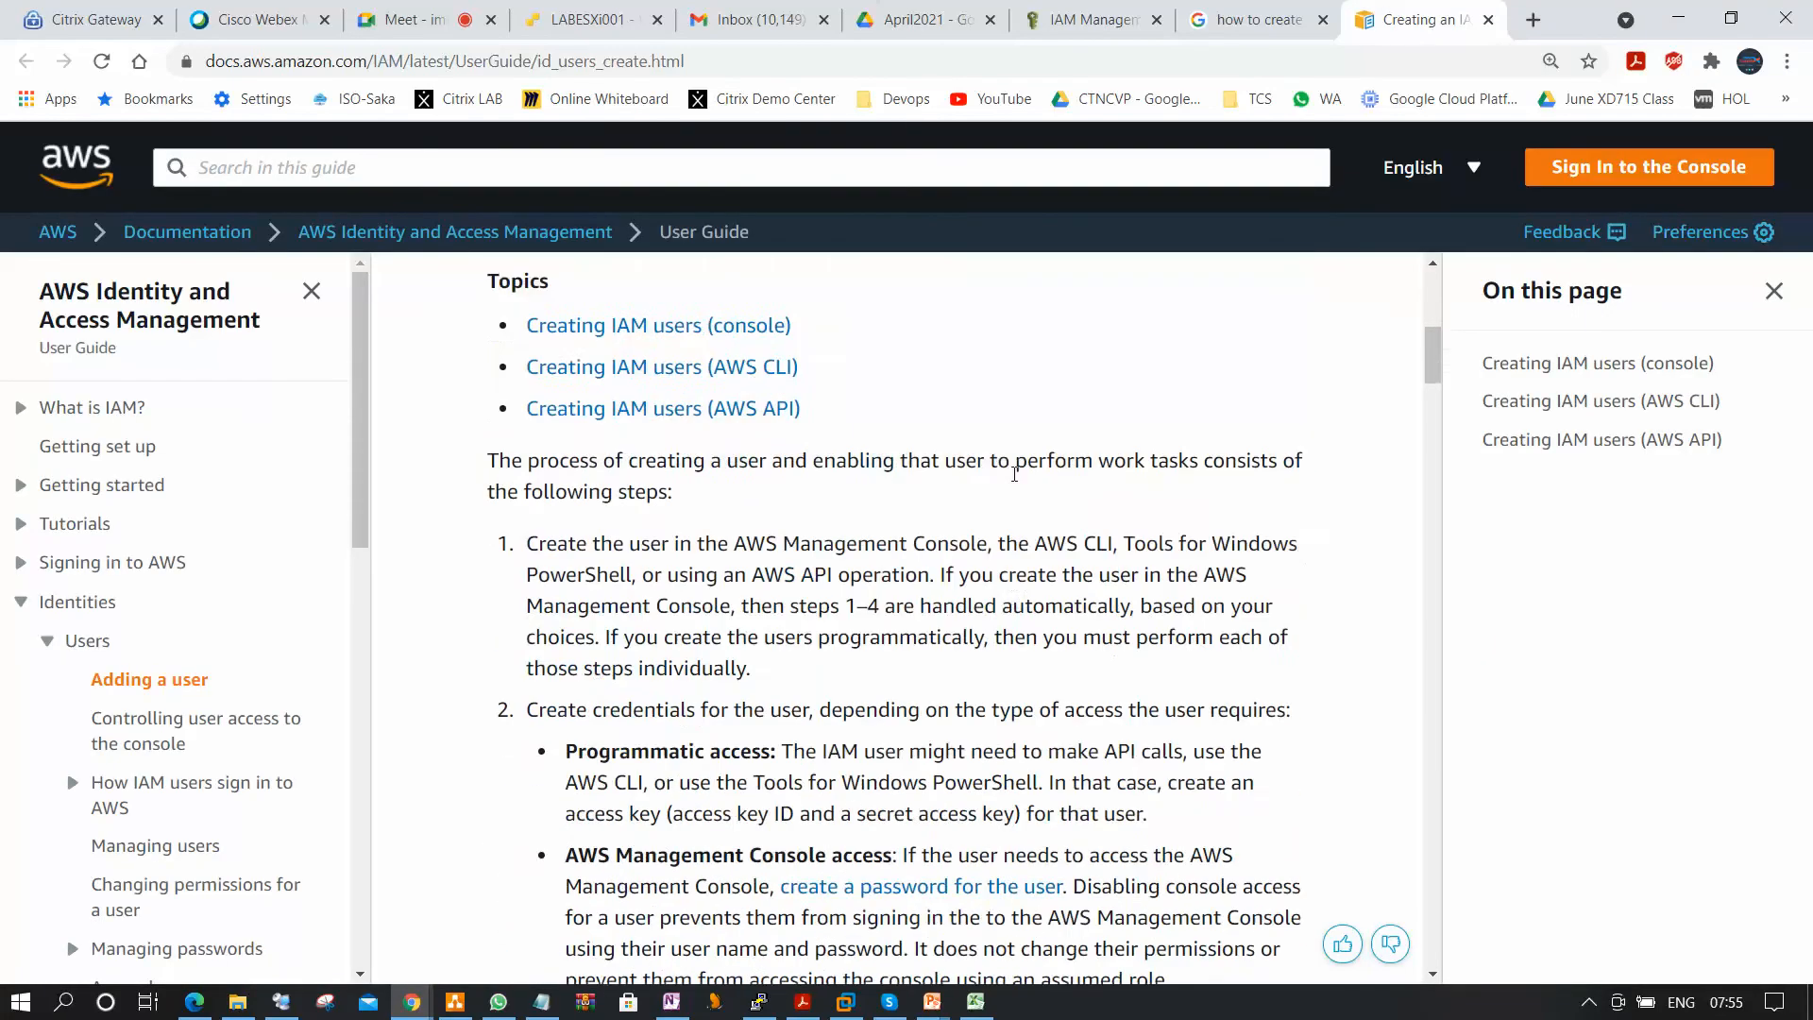
scroll(1013, 474, "down", 14)
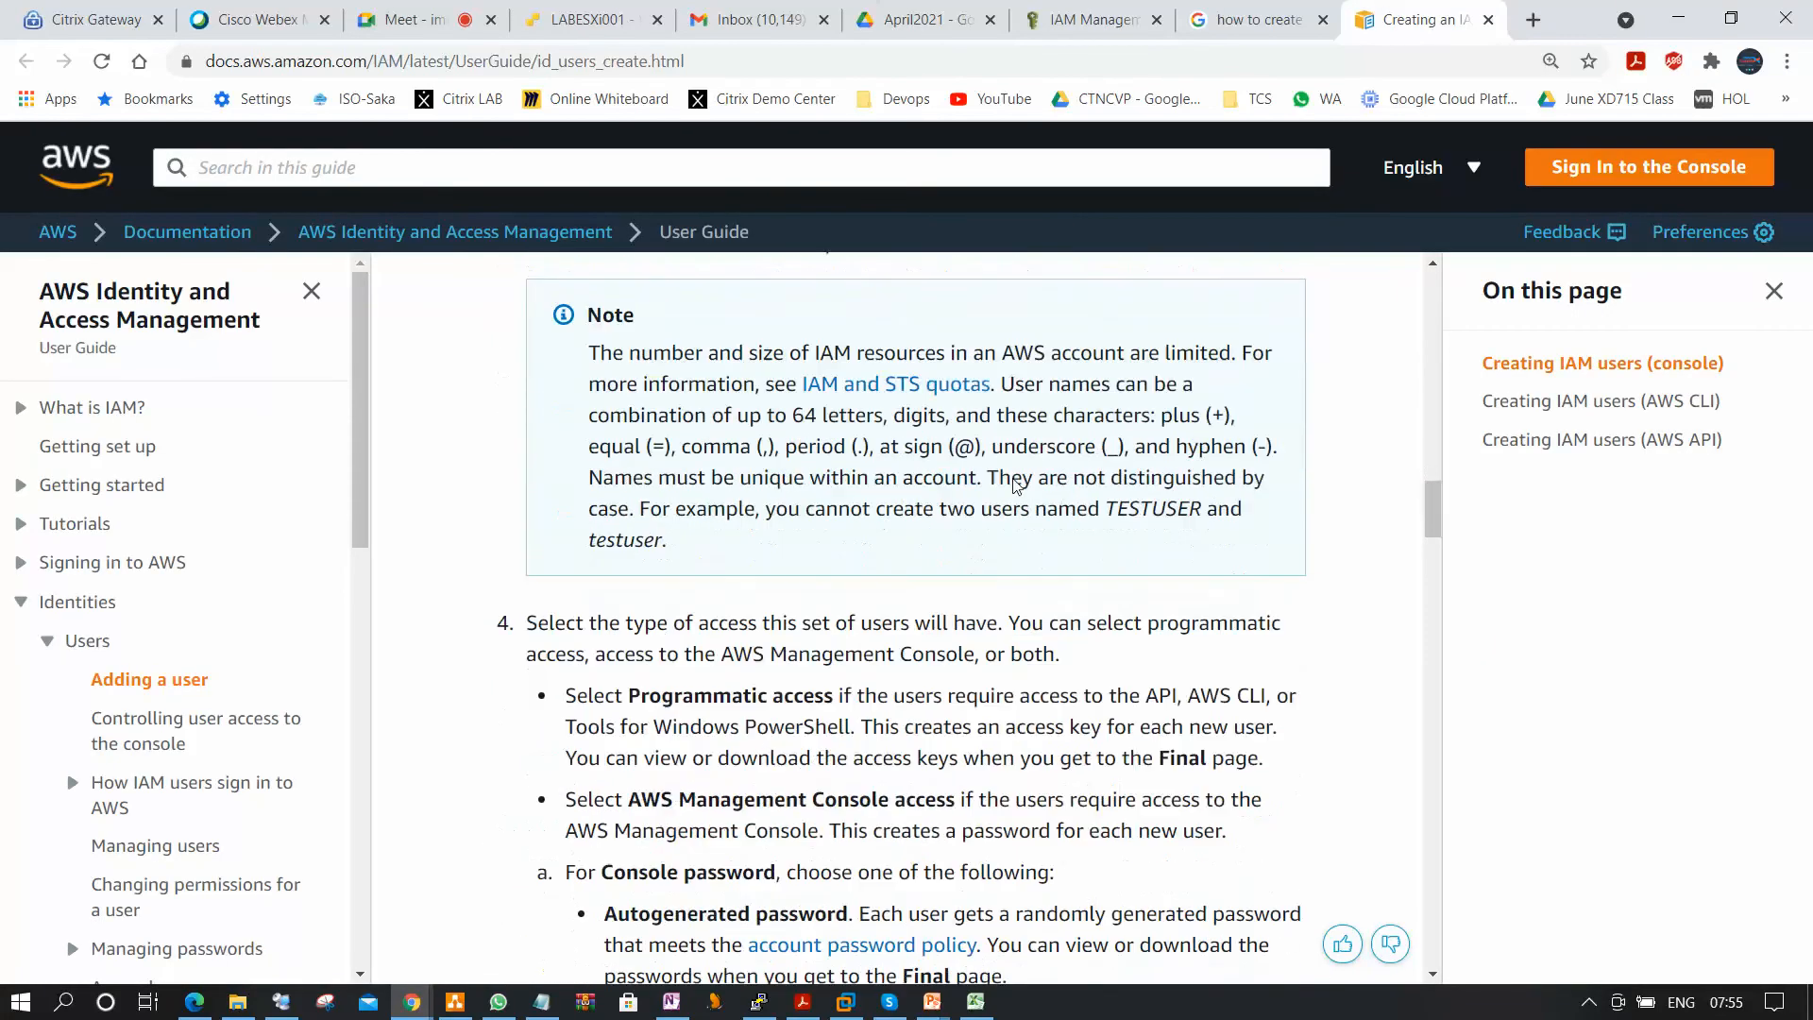
scroll(1000, 495, "down", 20)
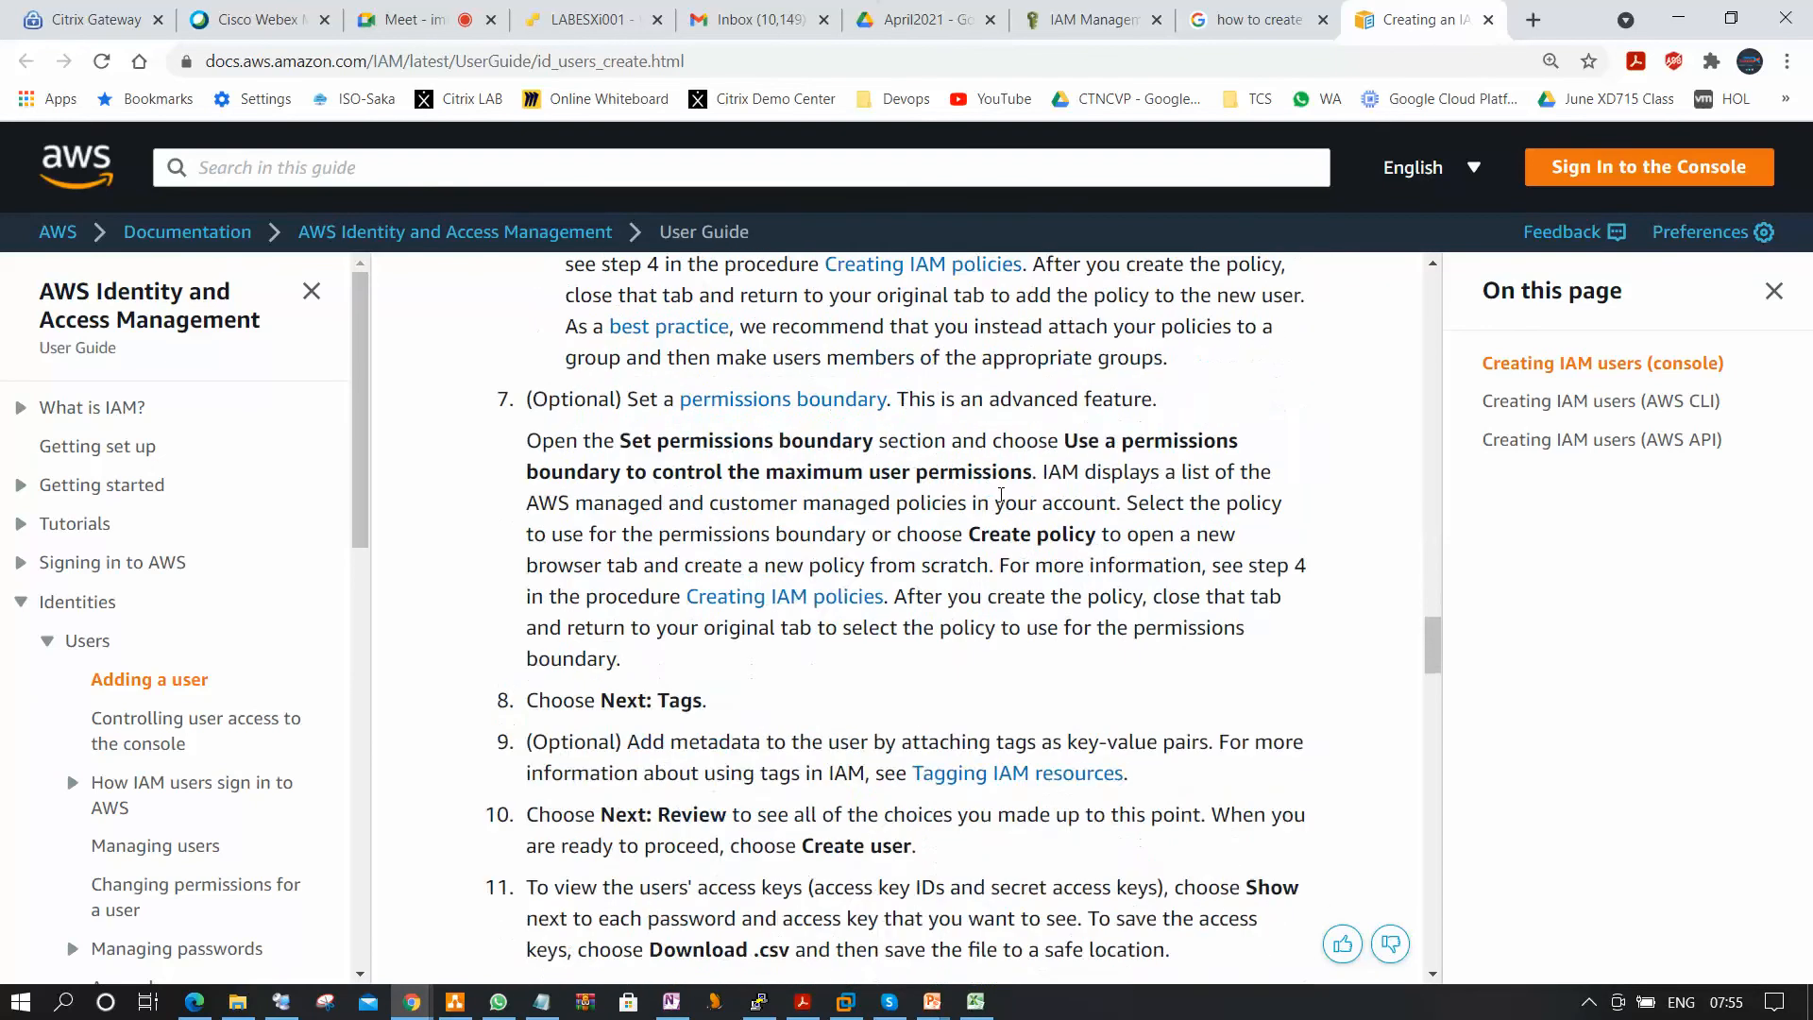
scroll(997, 495, "down", 5)
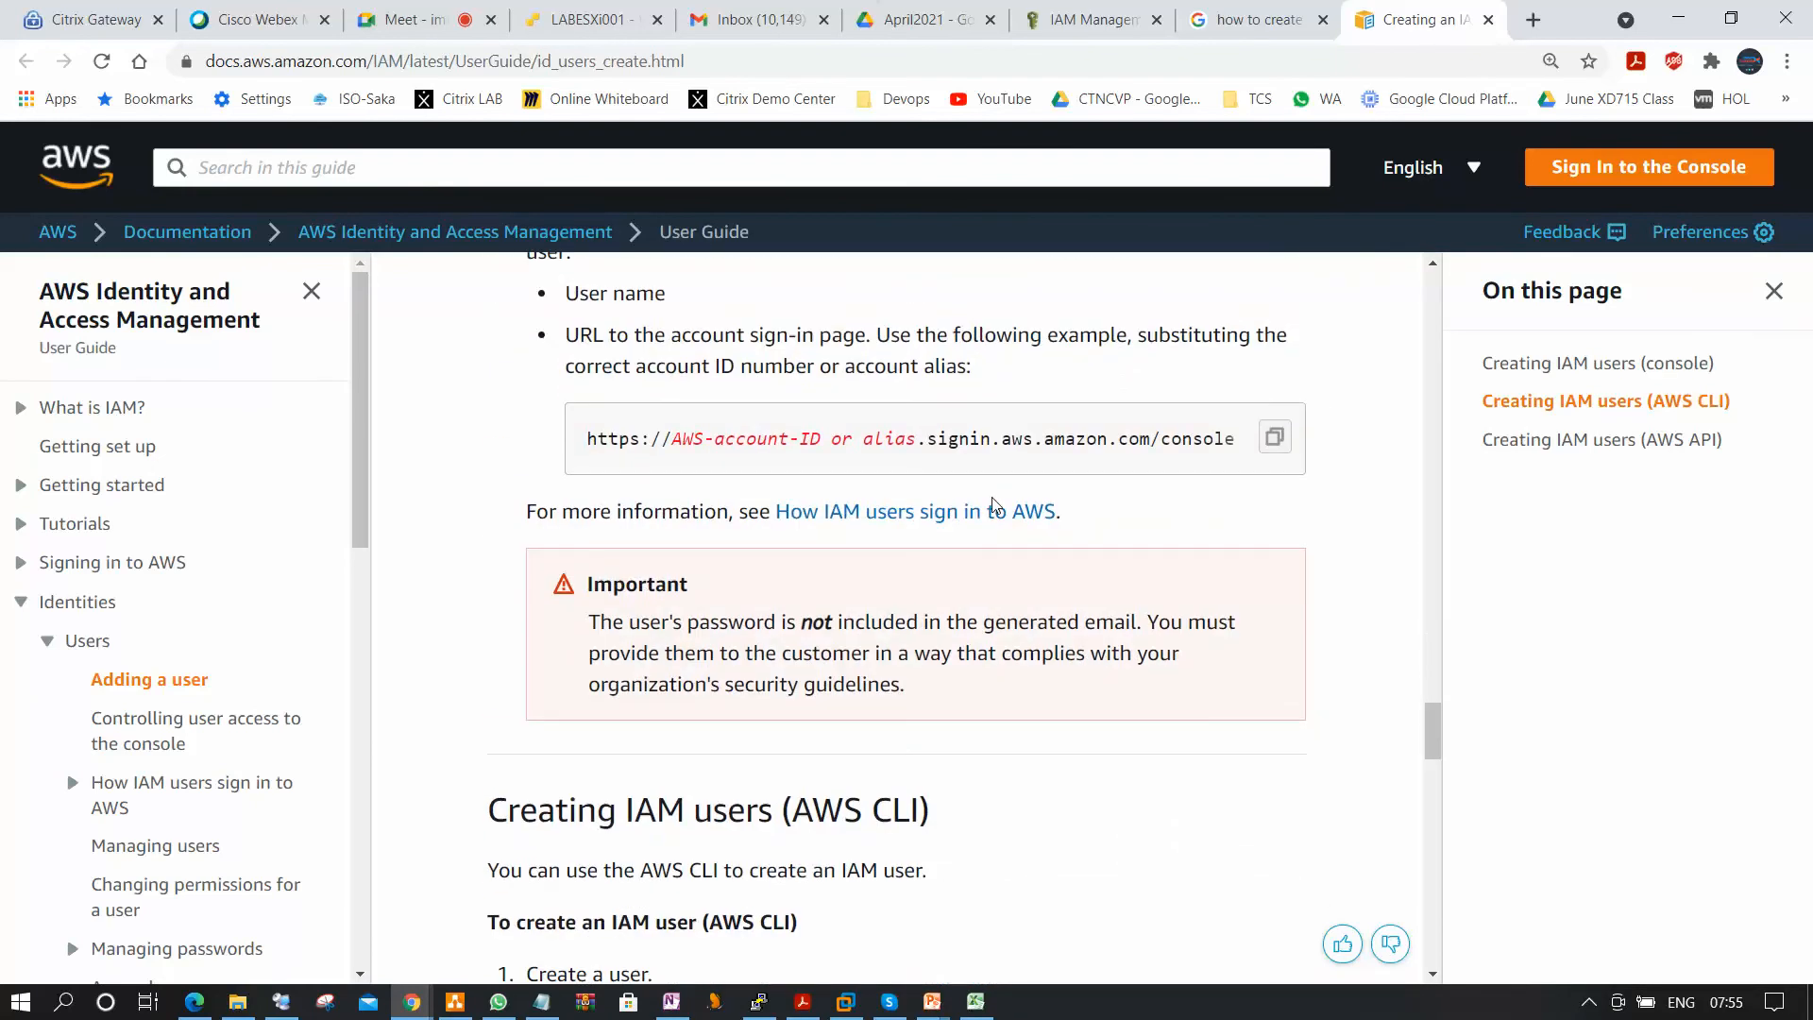
scroll(992, 500, "down", 20)
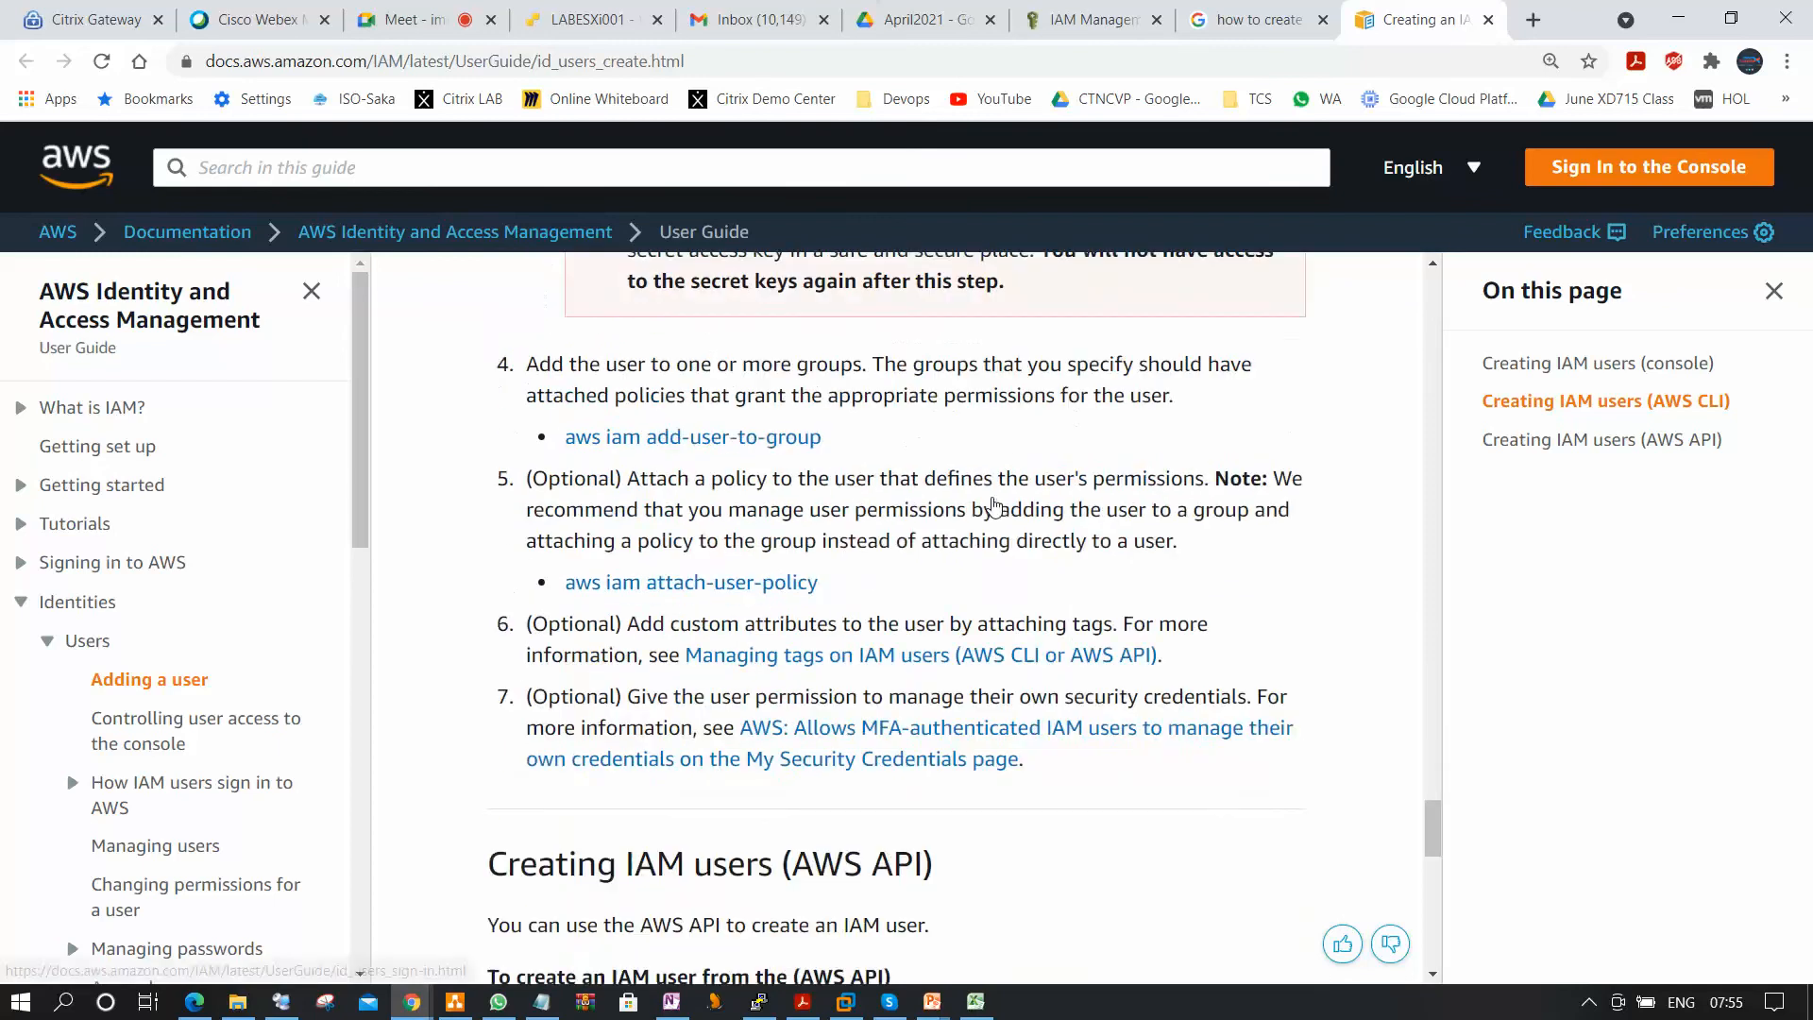
scroll(992, 529, "up", 8)
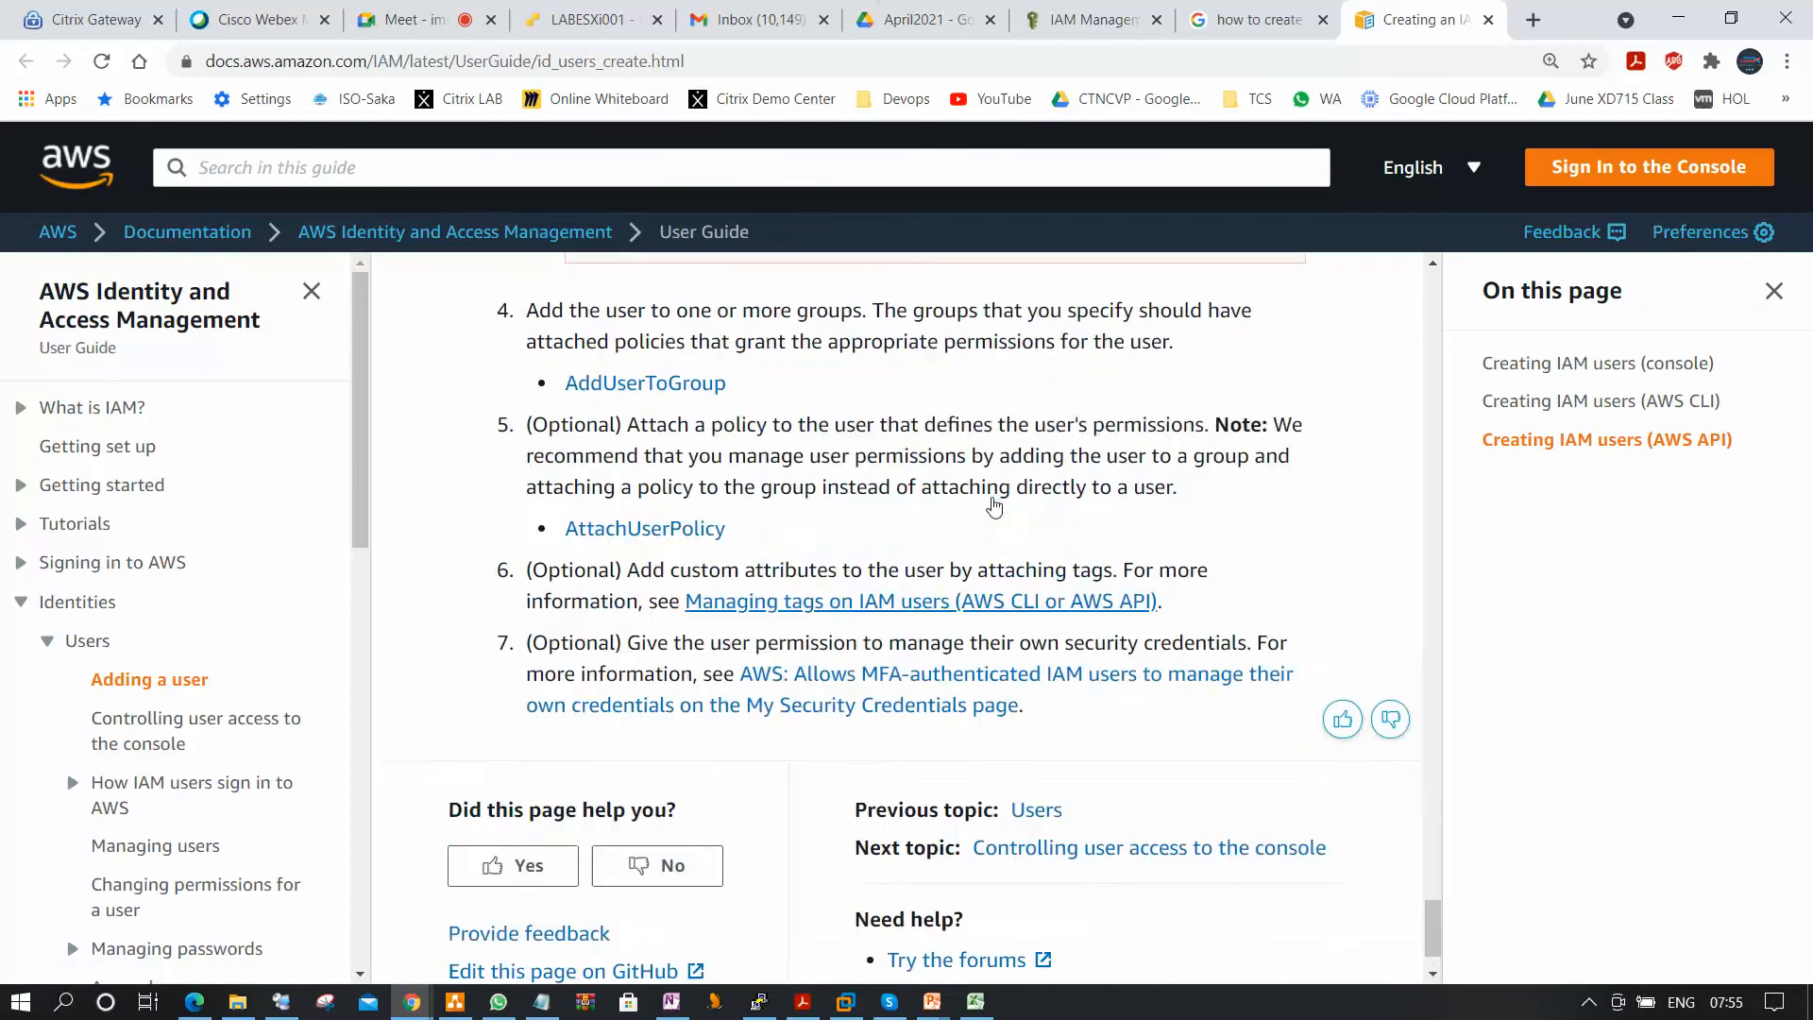
scroll(989, 623, "up", 1)
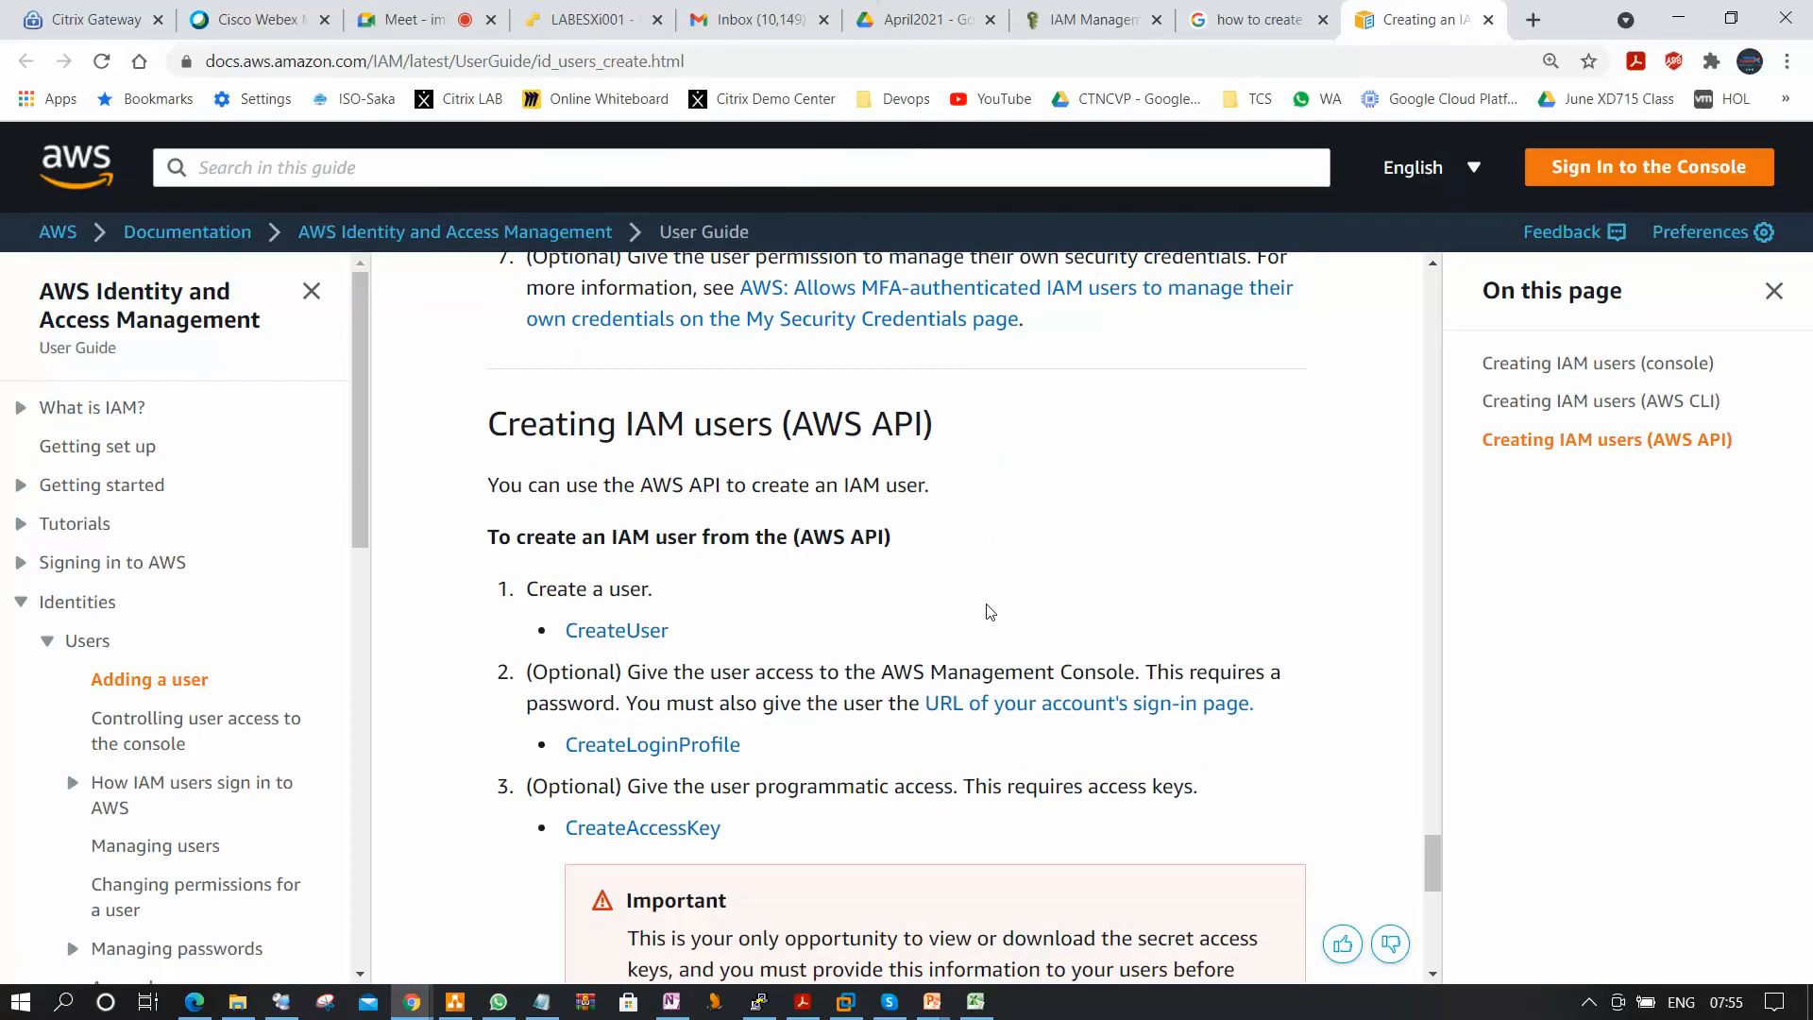
scroll(990, 612, "up", 15)
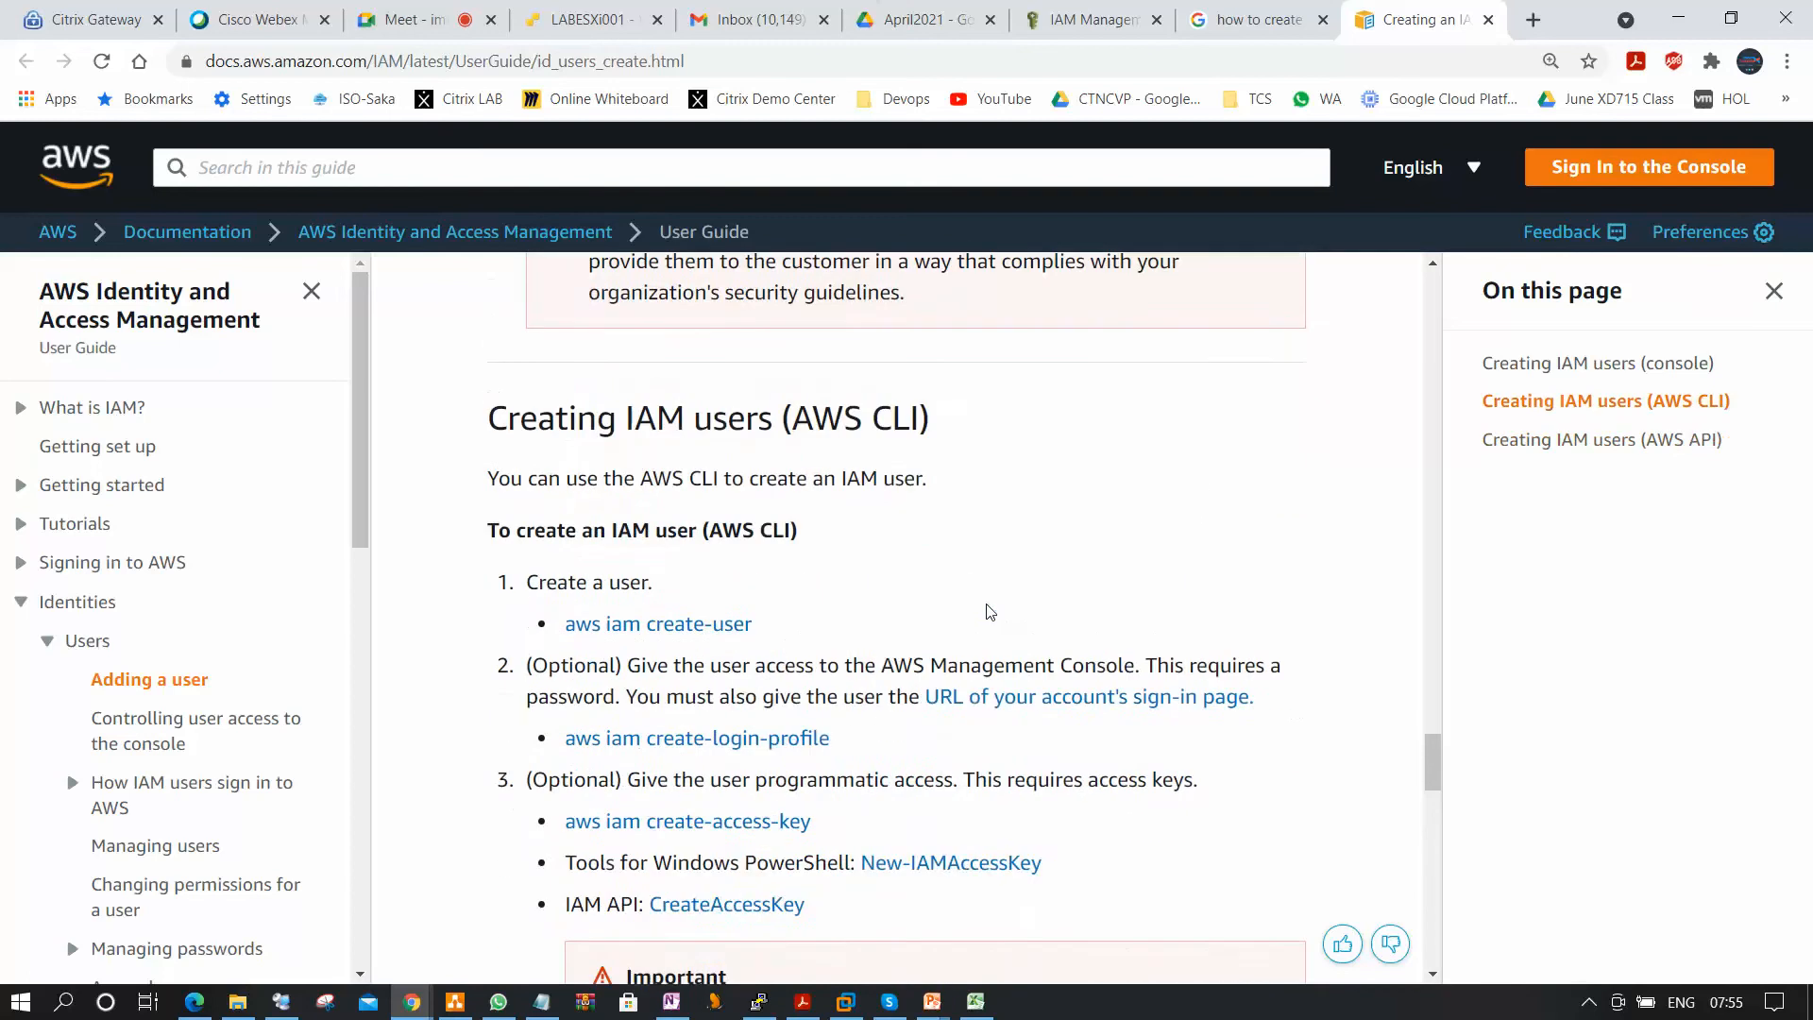
scroll(989, 612, "up", 15)
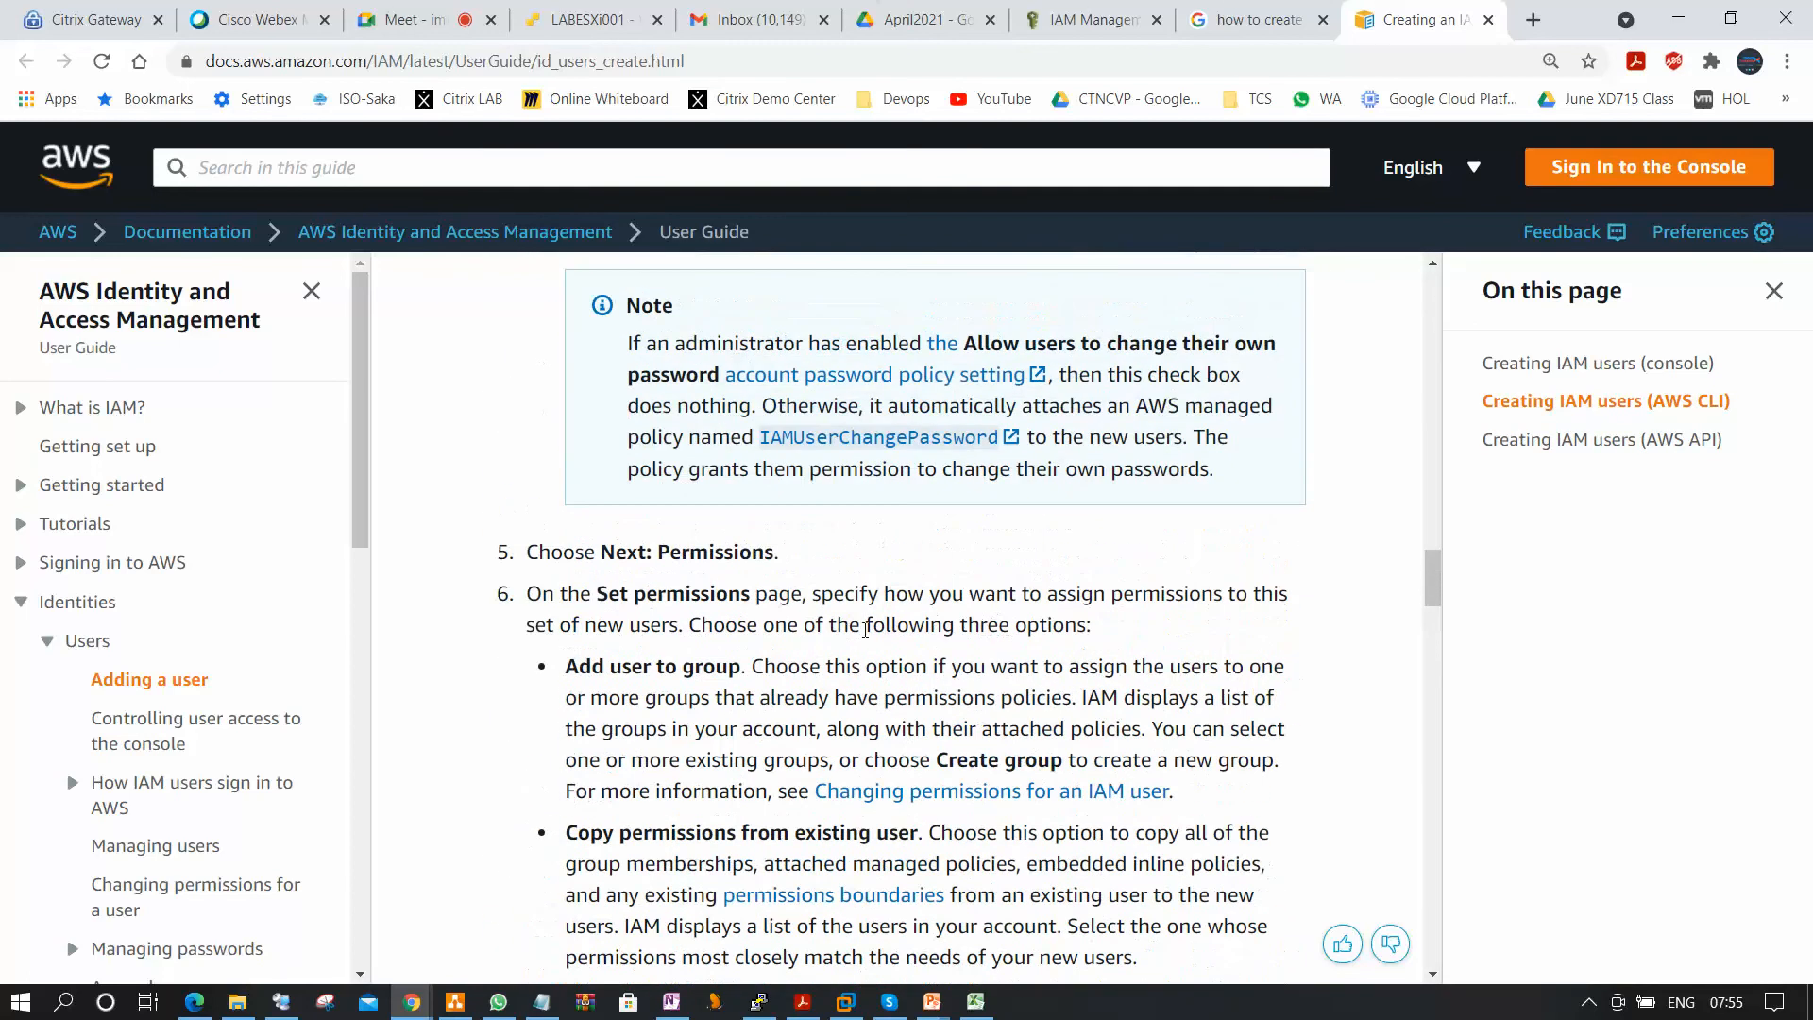
scroll(854, 628, "up", 15)
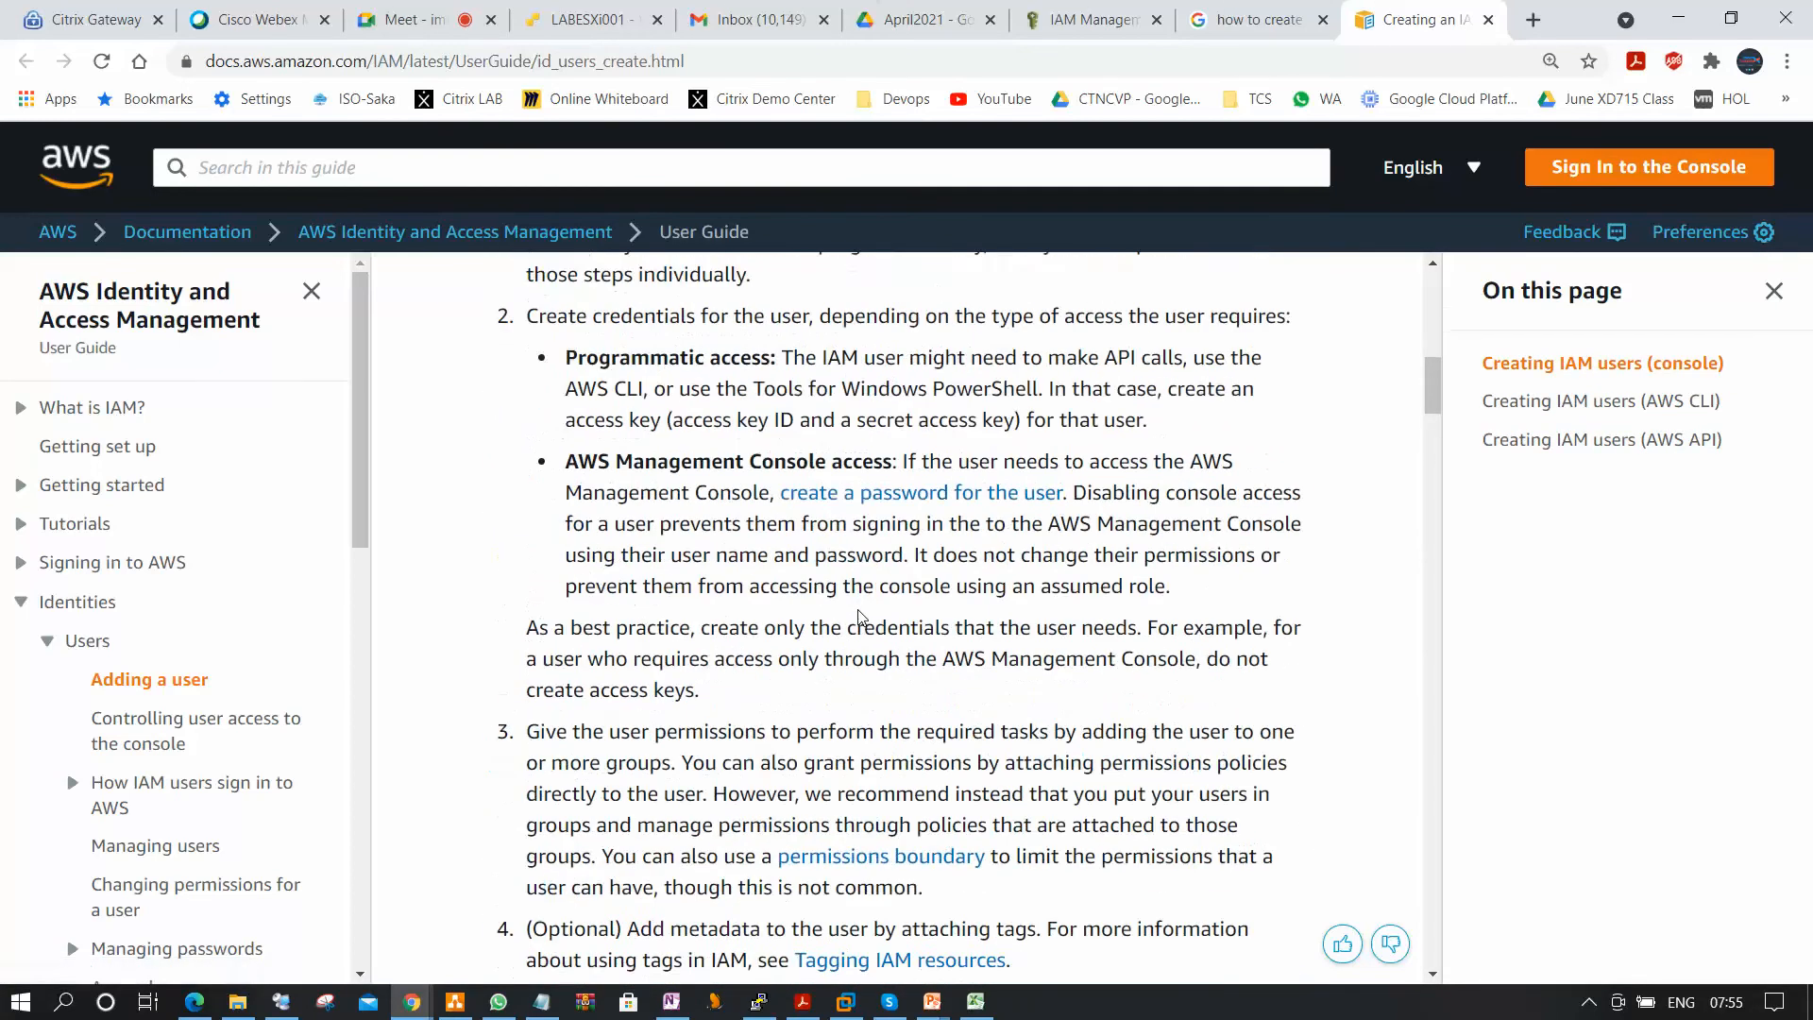
scroll(861, 618, "up", 4)
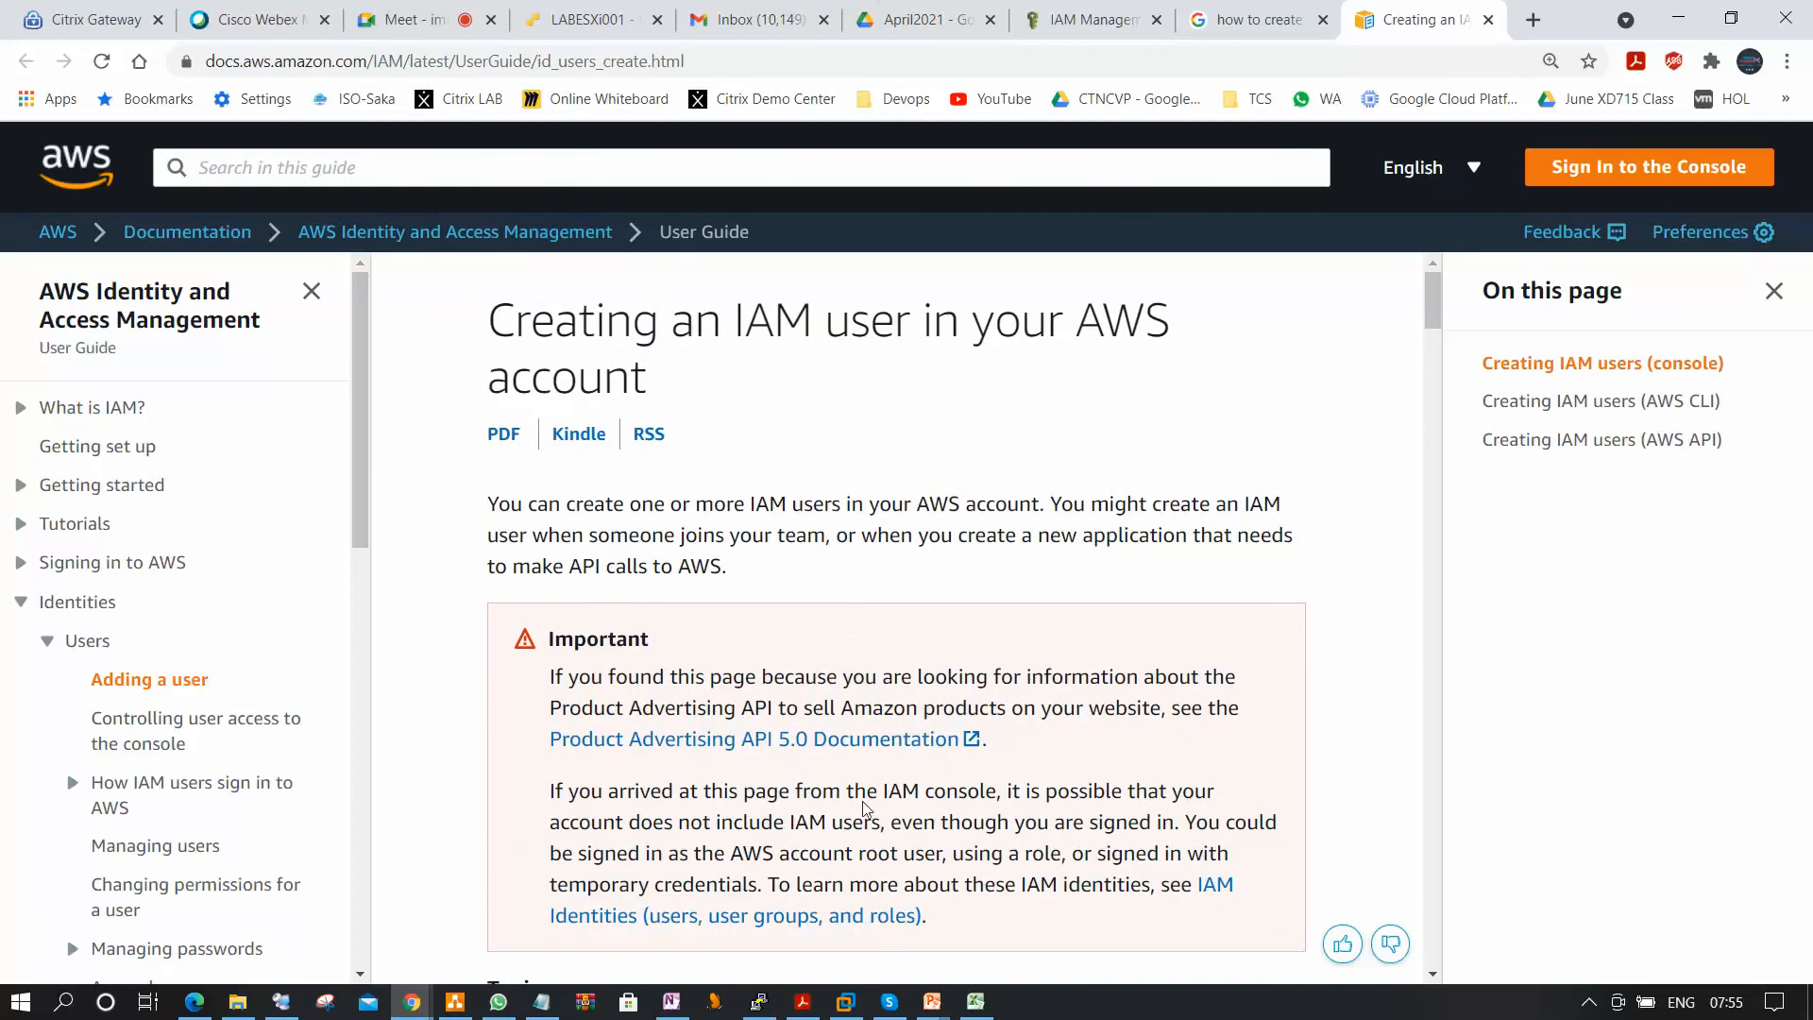
Go to the guide's Creating IAM users (AWS CLI) section and review its listed commands.
left_click(1632, 413)
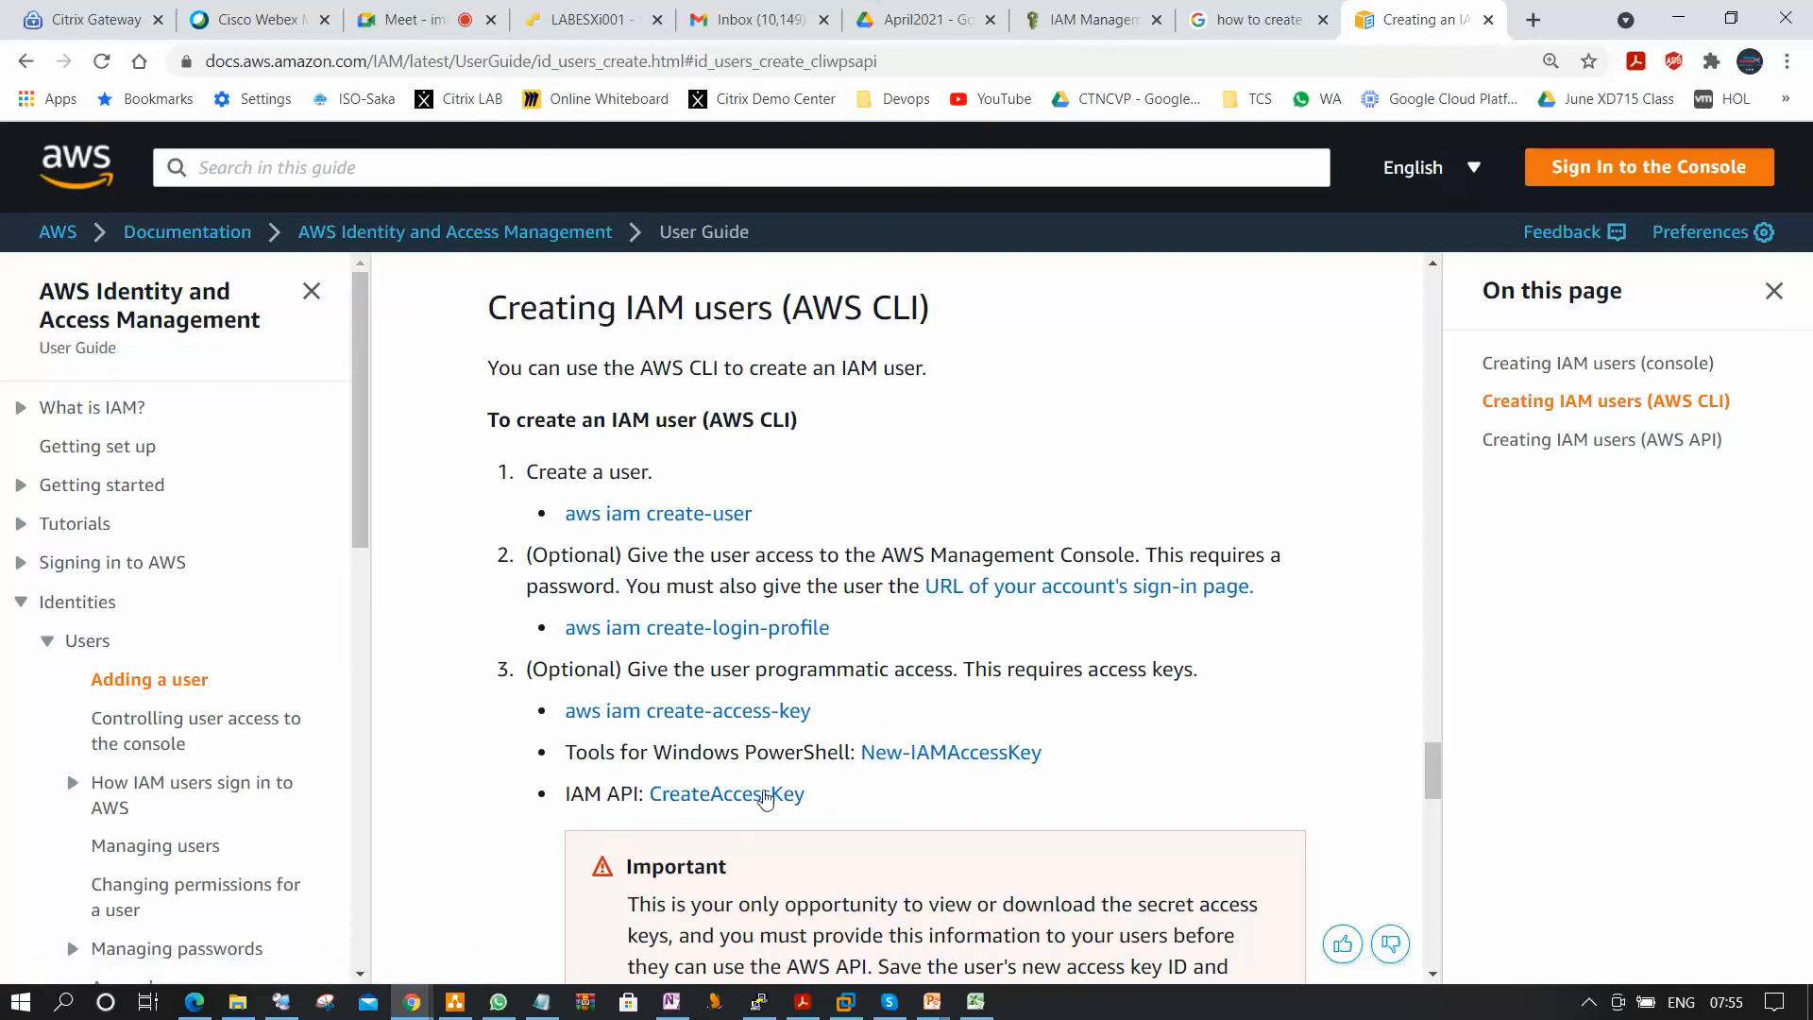
scroll(765, 798, "down", 10)
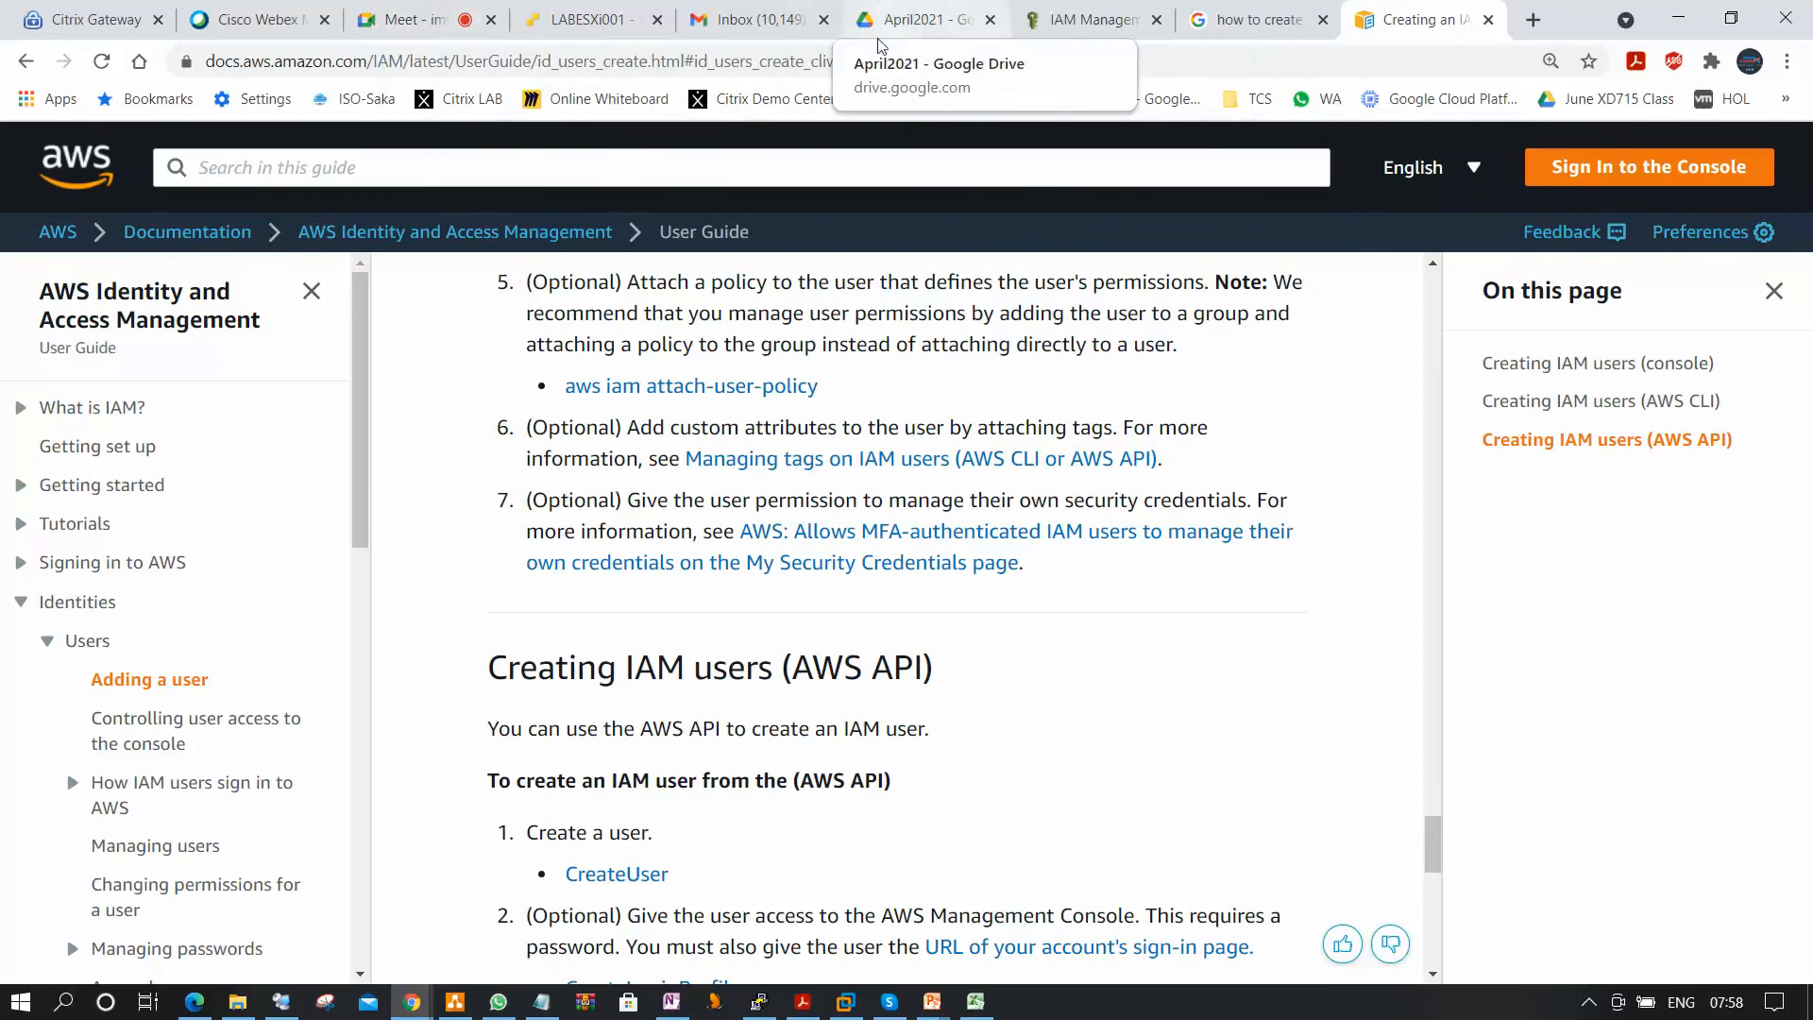
scroll(783, 567, "up", 10)
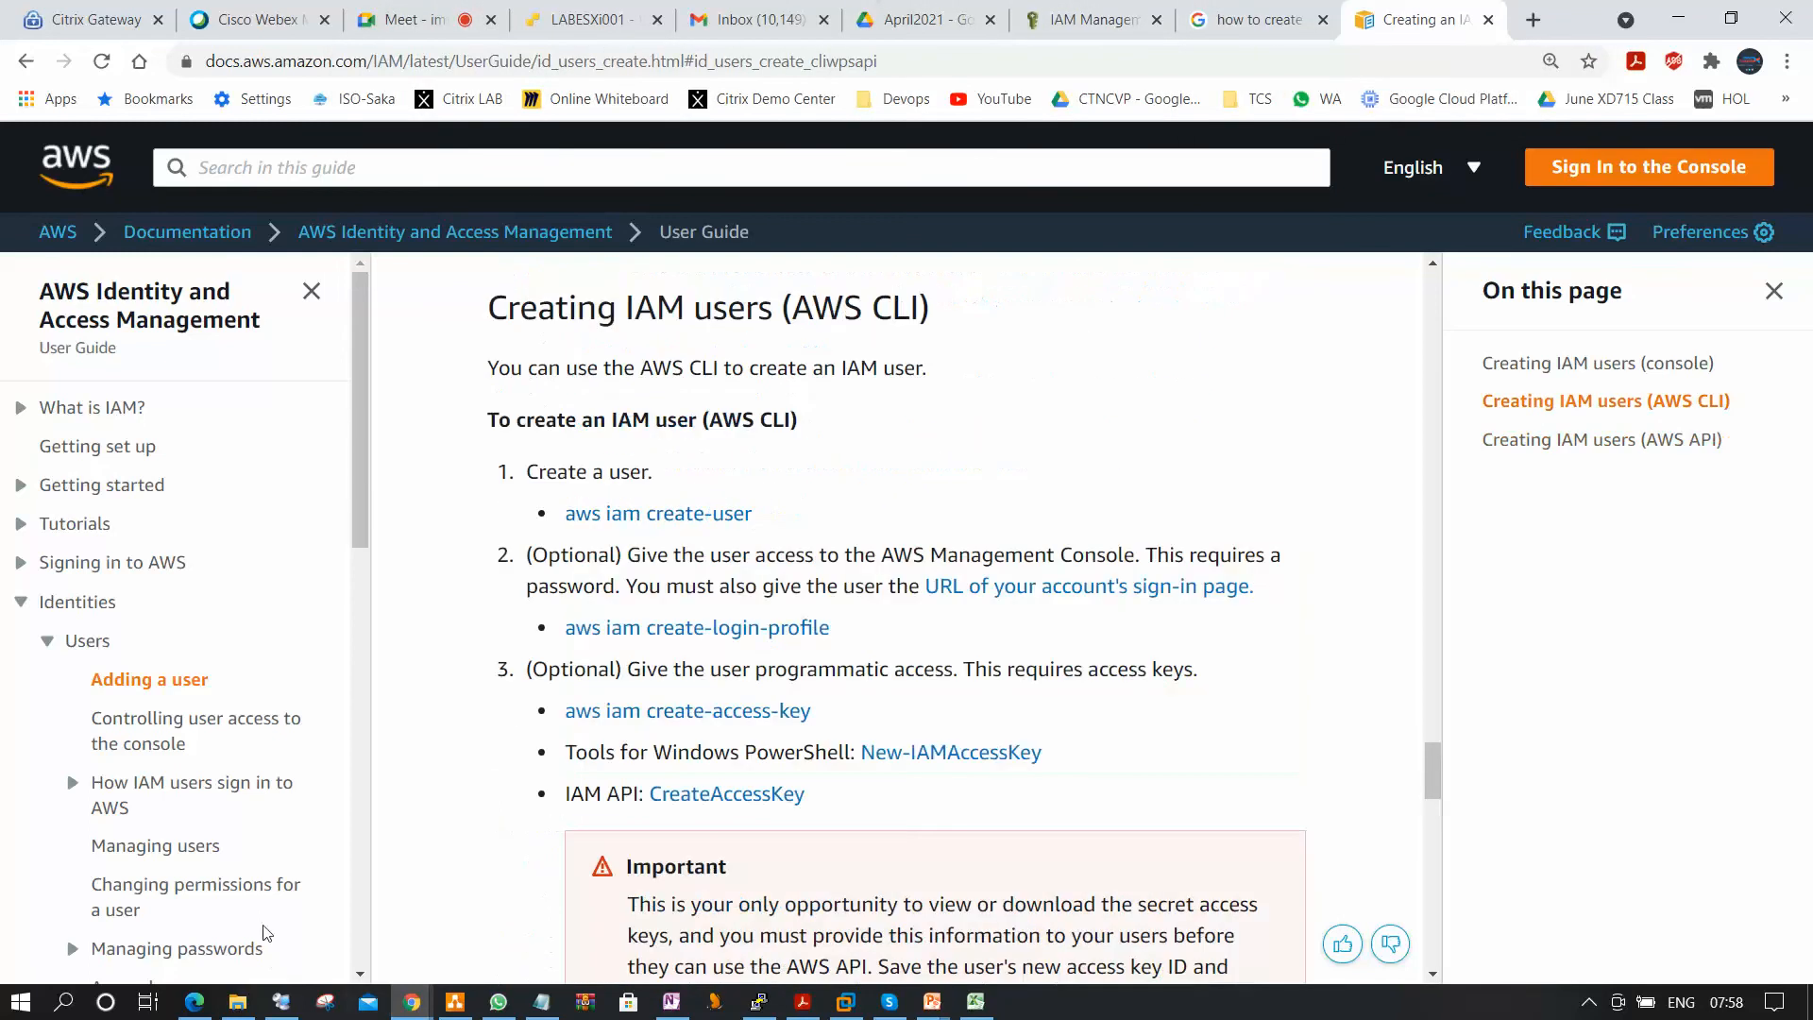
Switch to the Edge window, sign the IAM user out of the AWS console, and return to the IAM console in Chrome.
left_click(1106, 22)
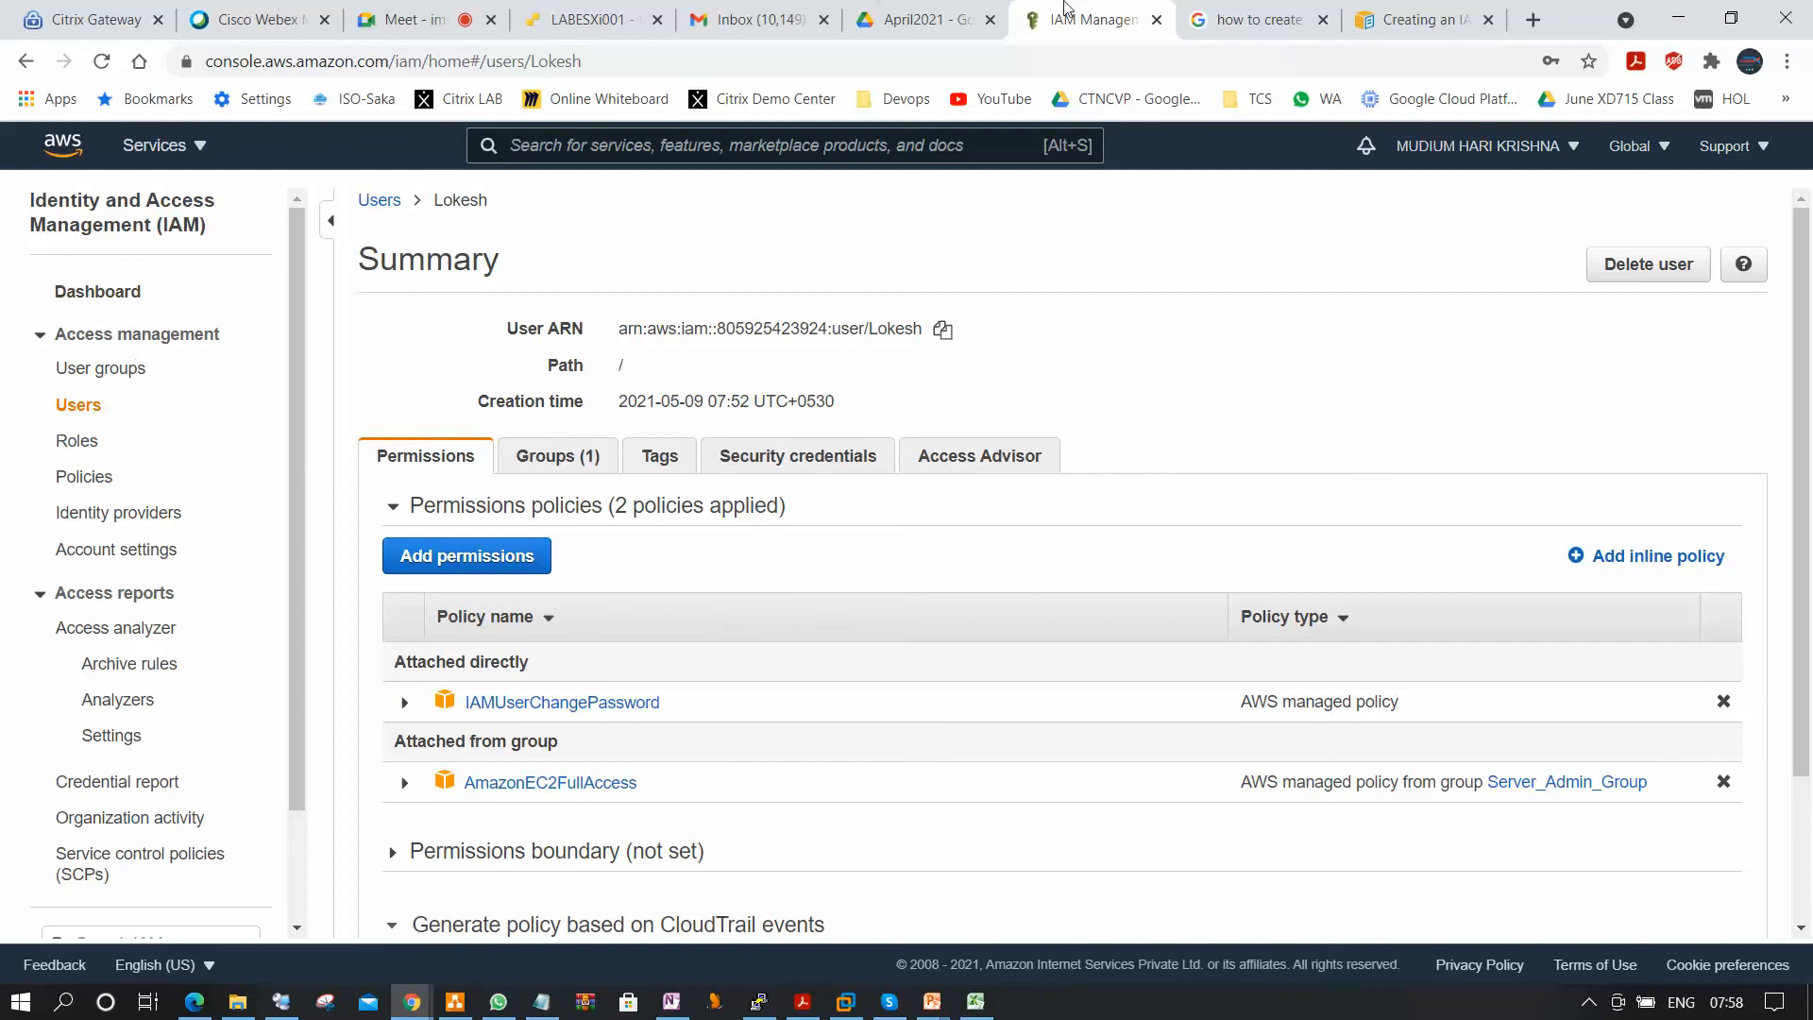
left_click(194, 1001)
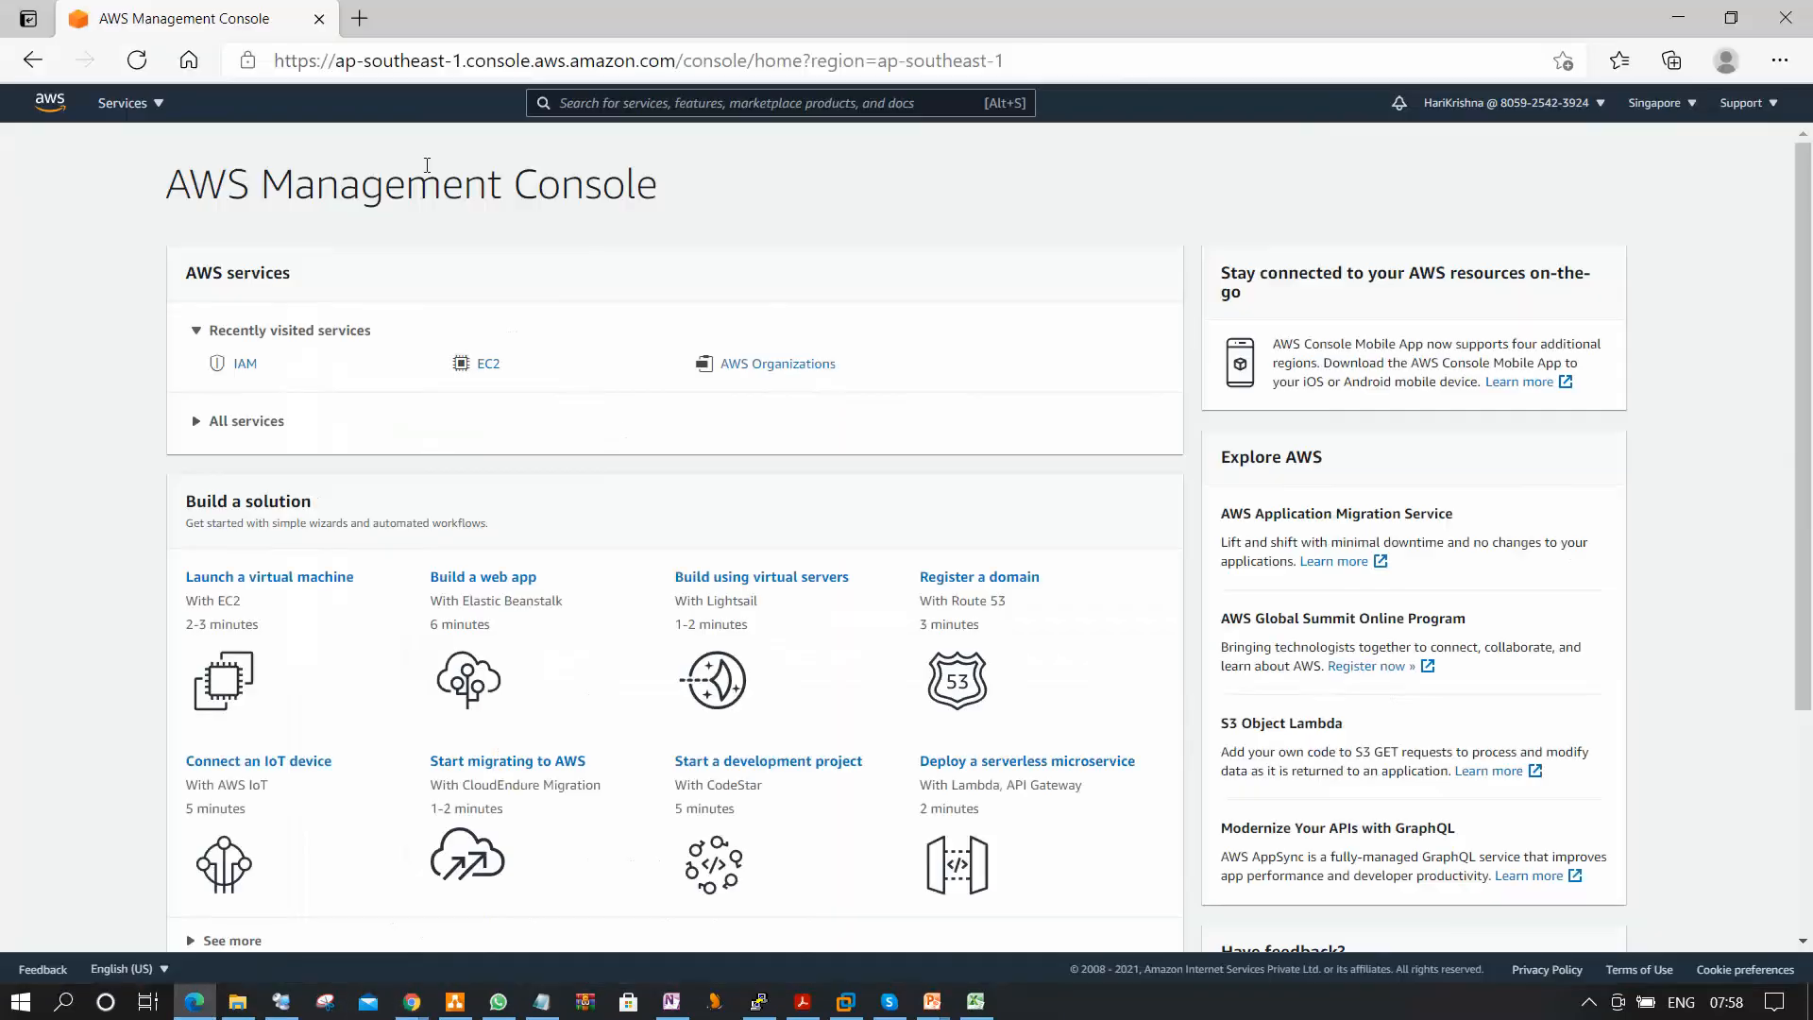
left_click(1603, 106)
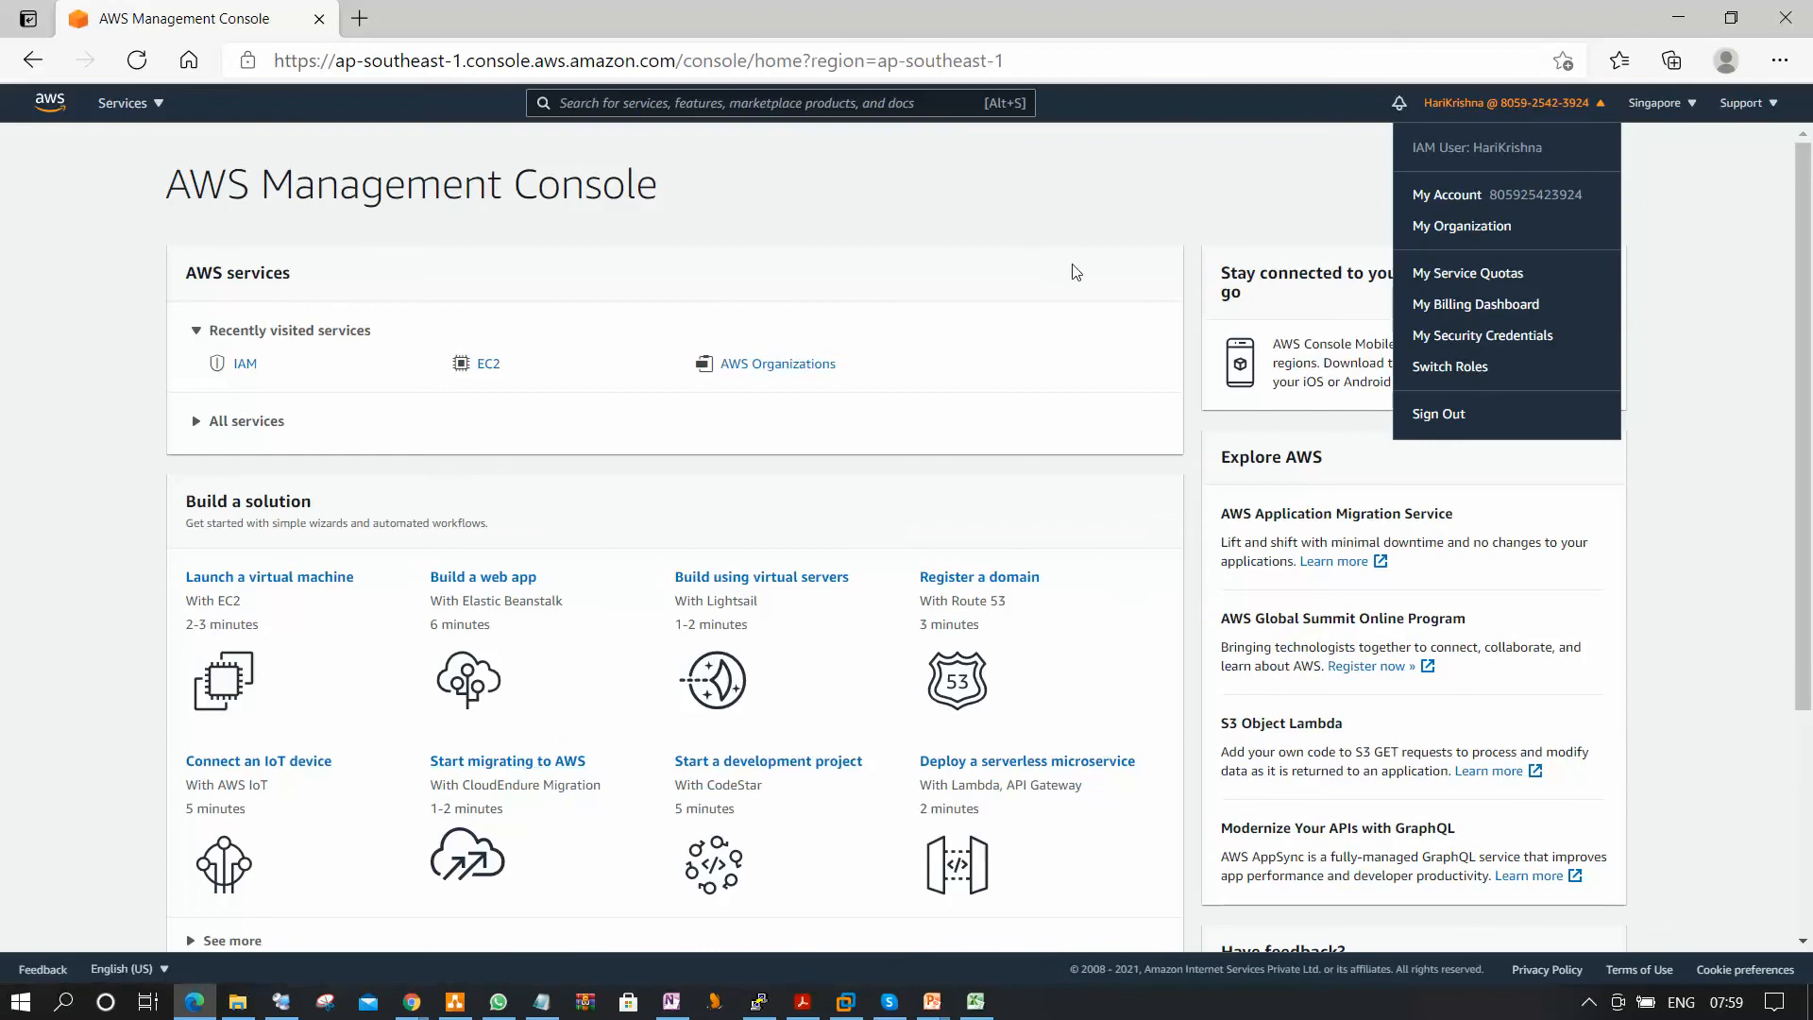
left_click(1426, 414)
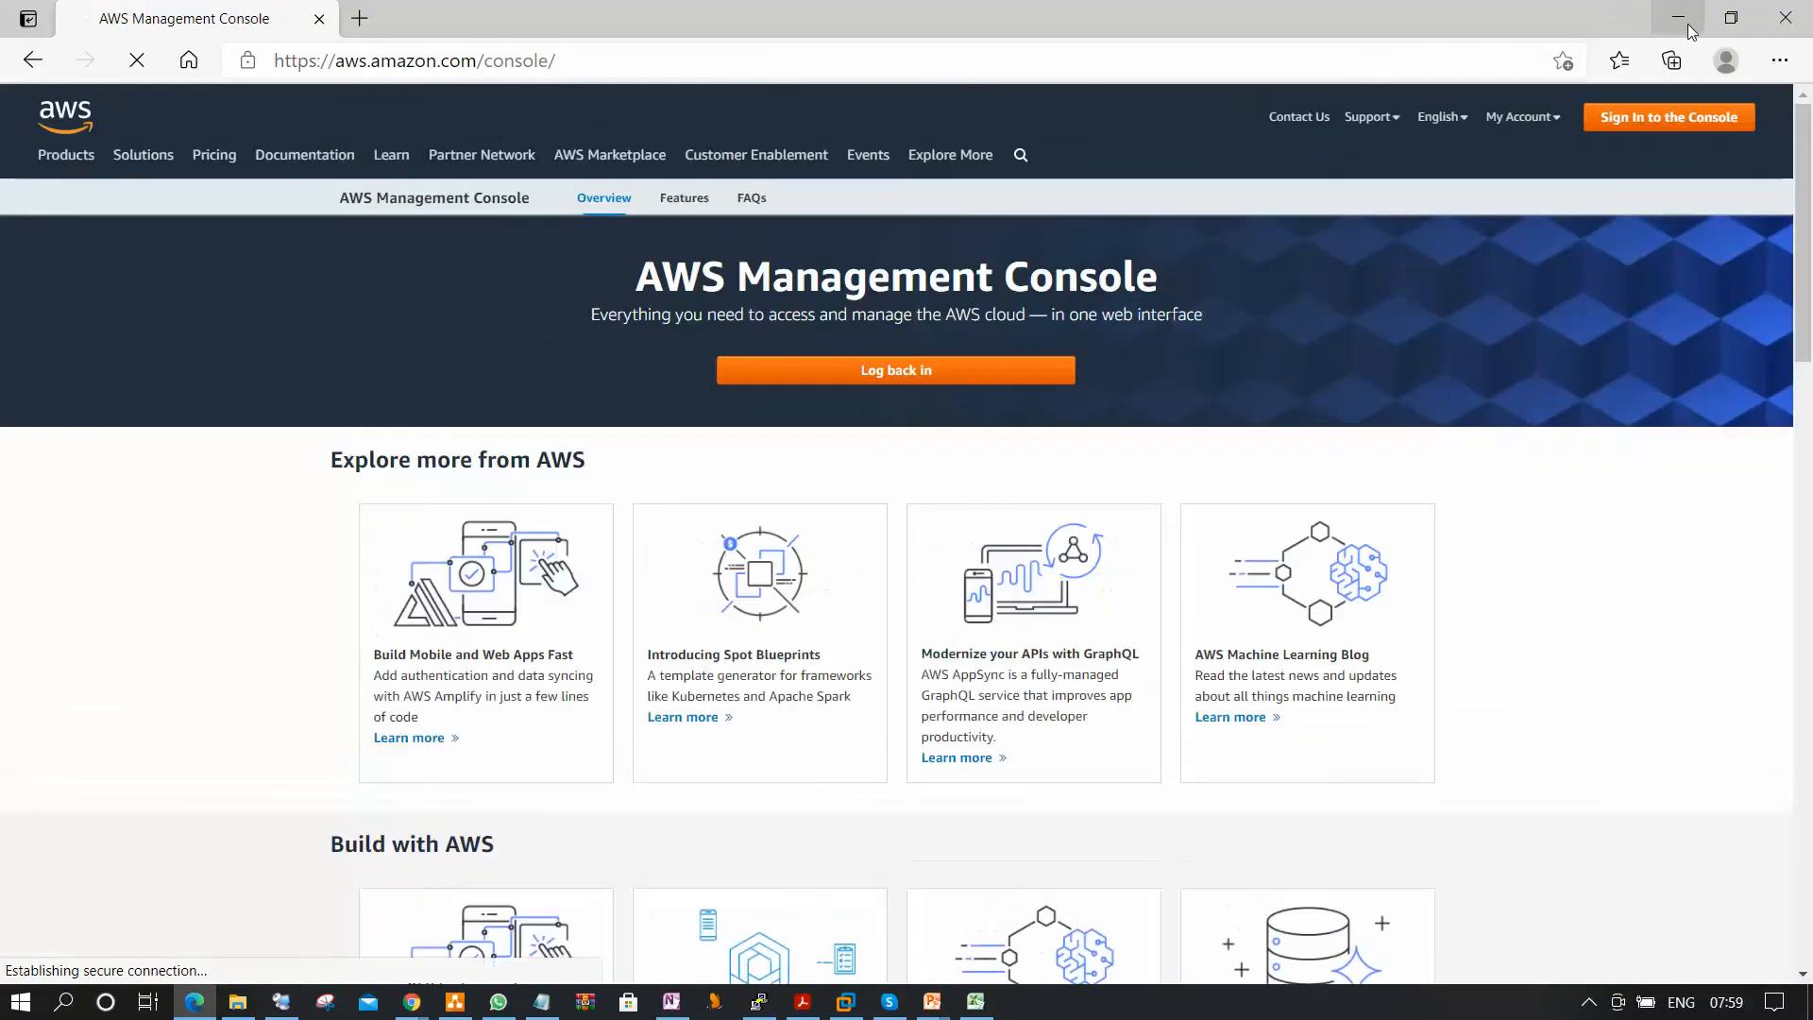
left_click(1681, 17)
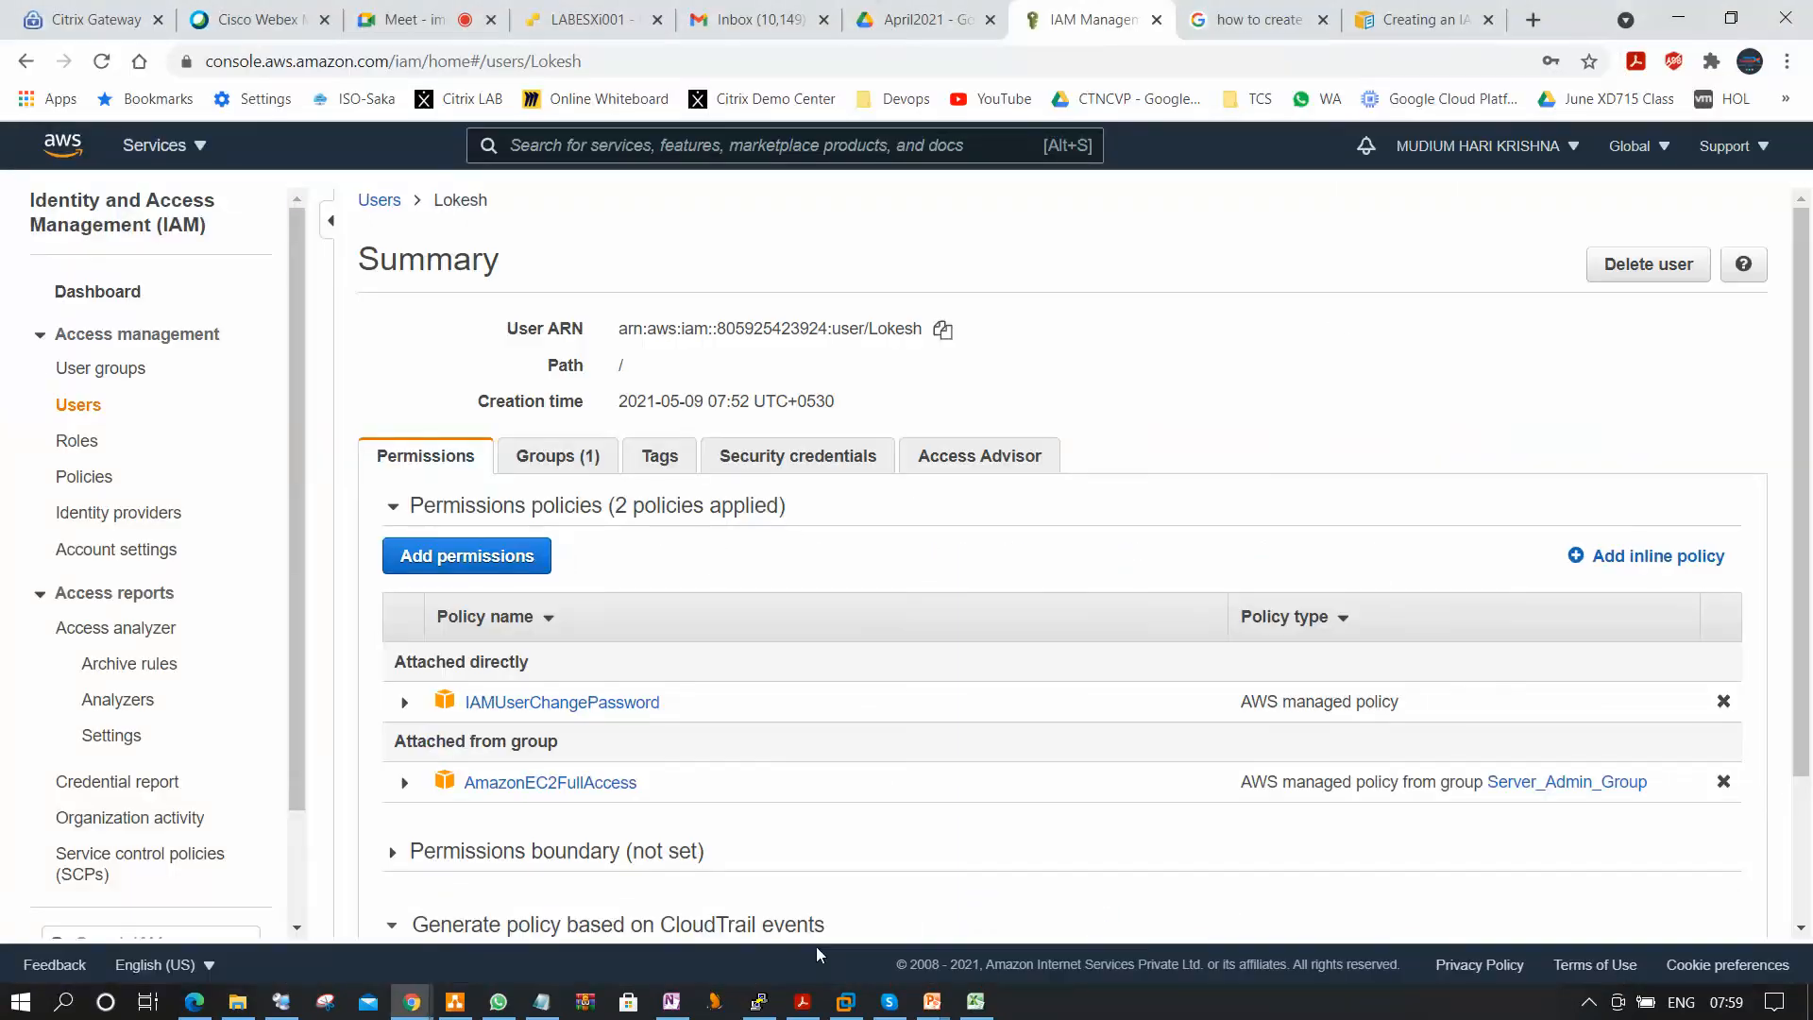
Open the IAM dashboard and customize the IAM users' sign-in URL by creating the account alias haritechsol.
left_click(139, 335)
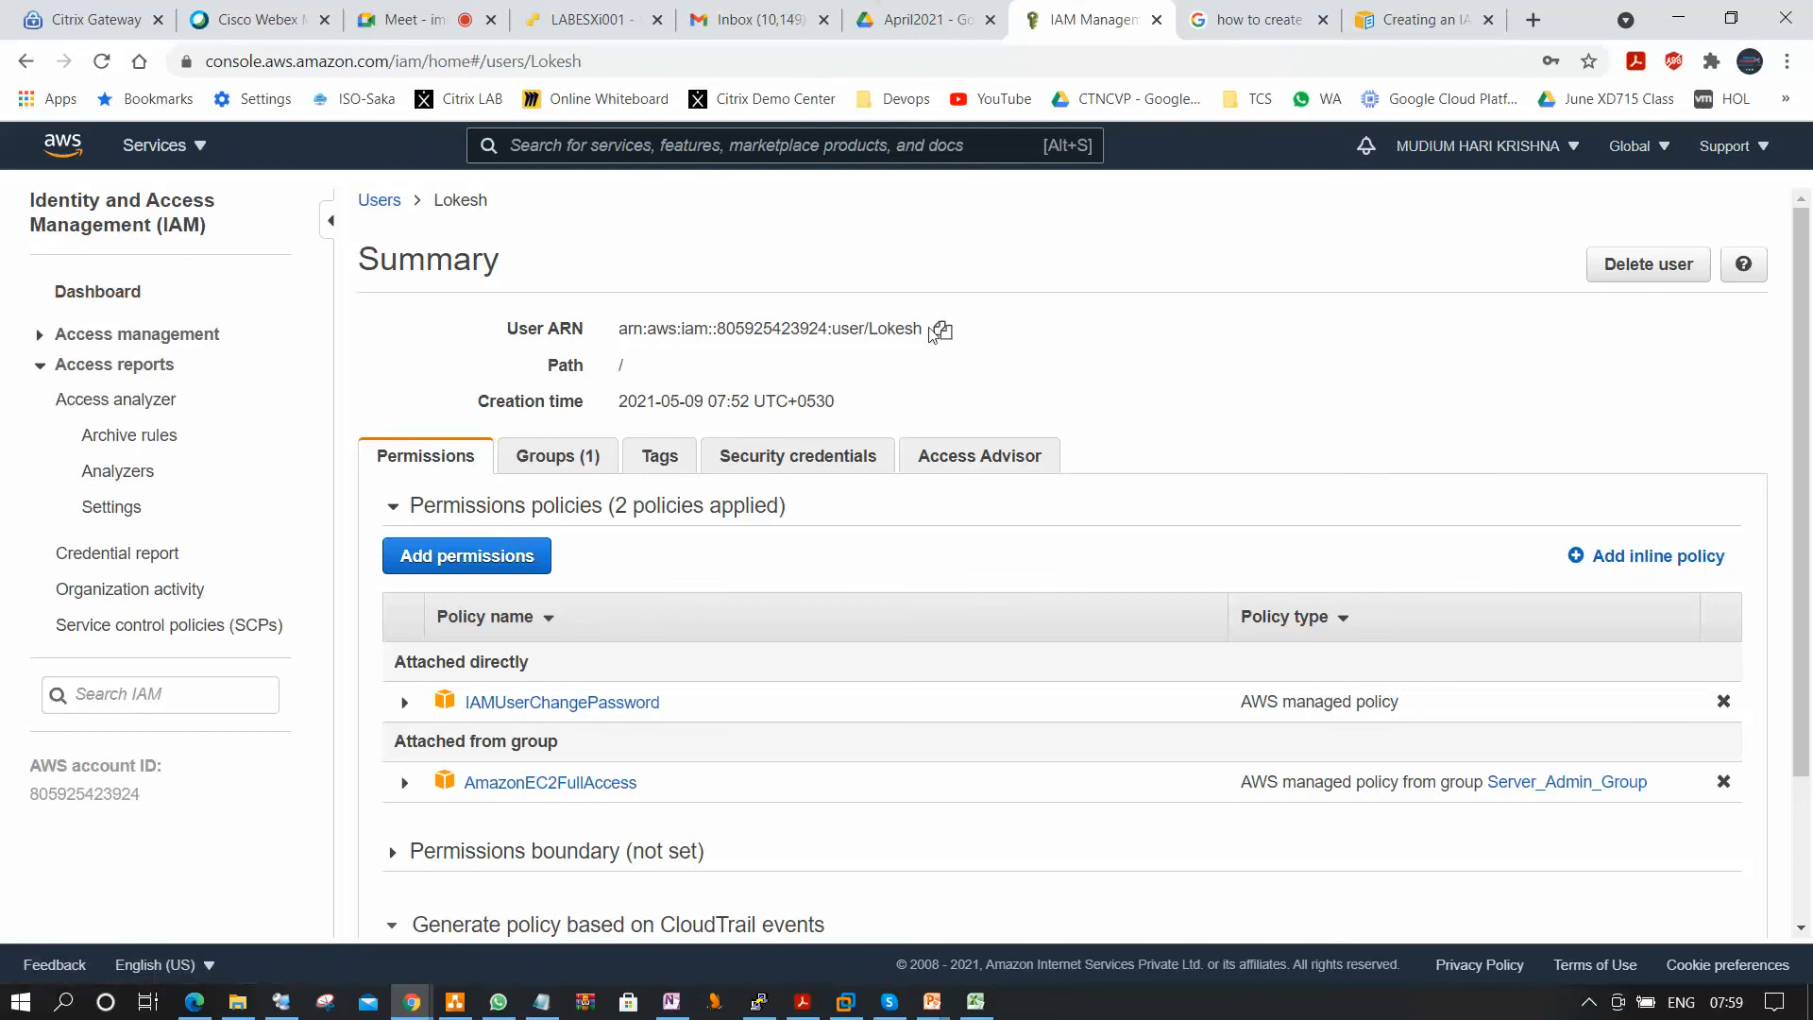
left_click(119, 296)
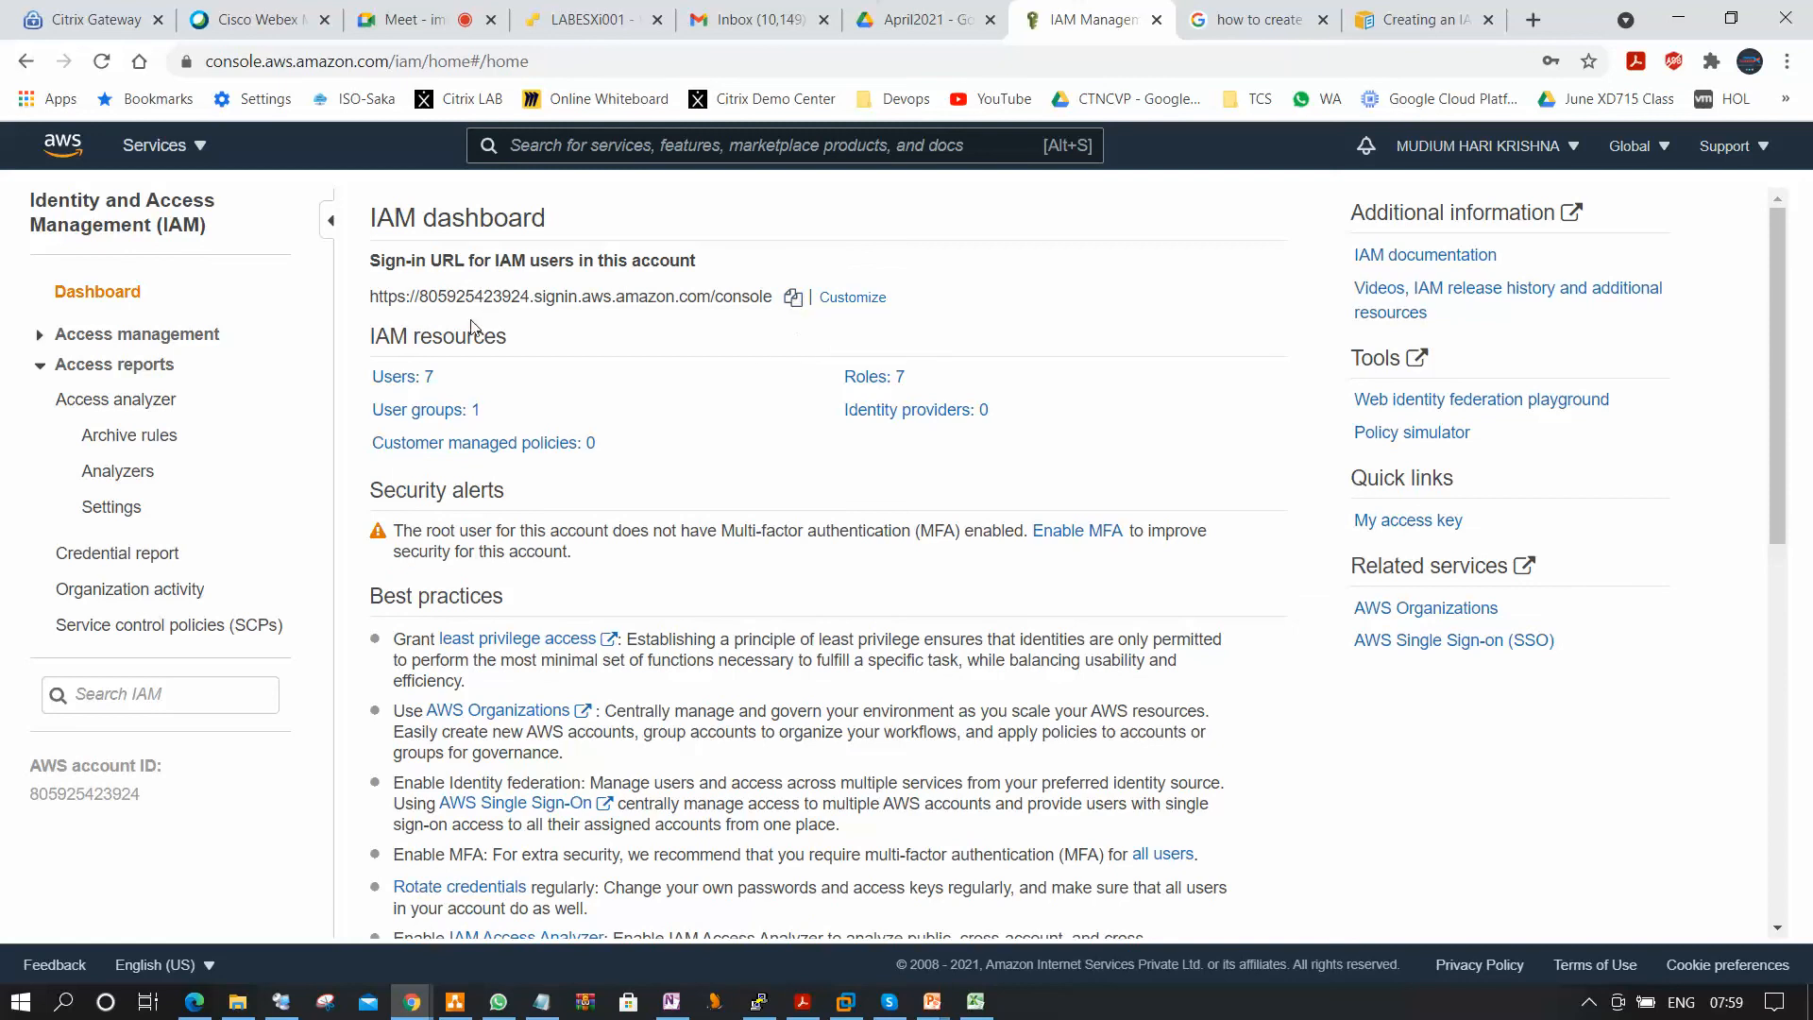
left_click_drag(368, 296, 769, 291)
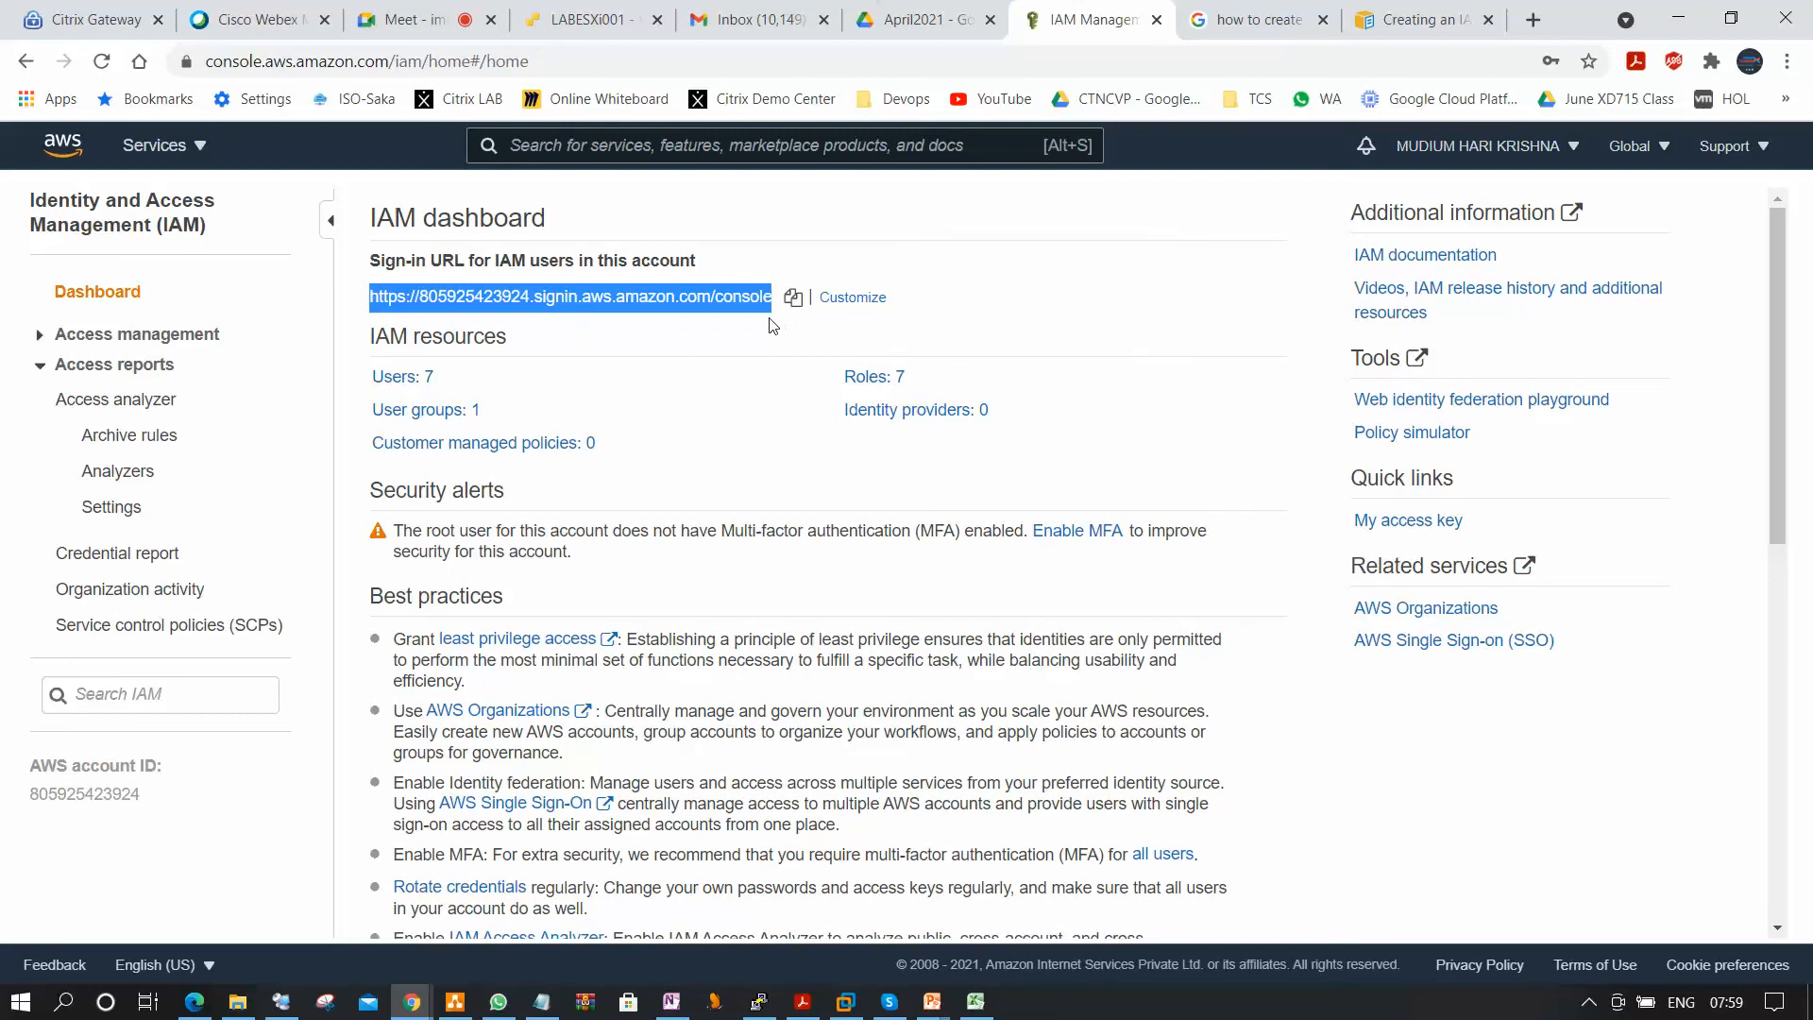
left_click(871, 298)
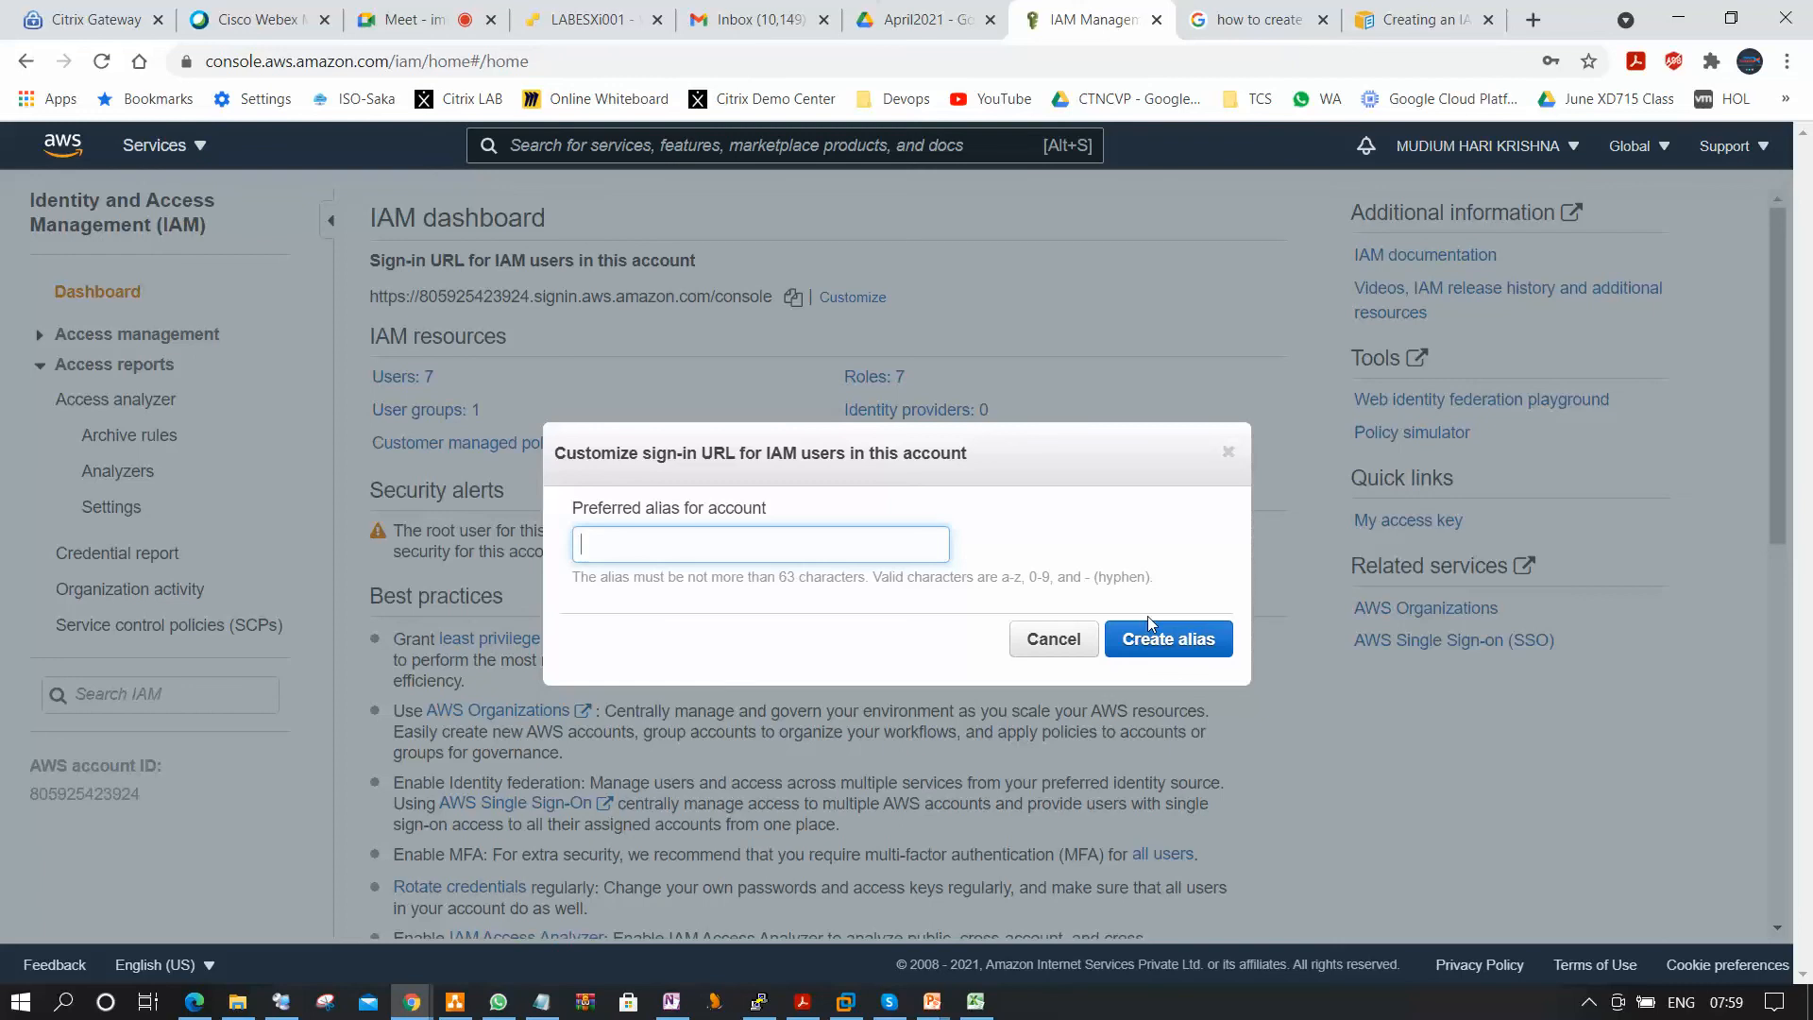
type("hari")
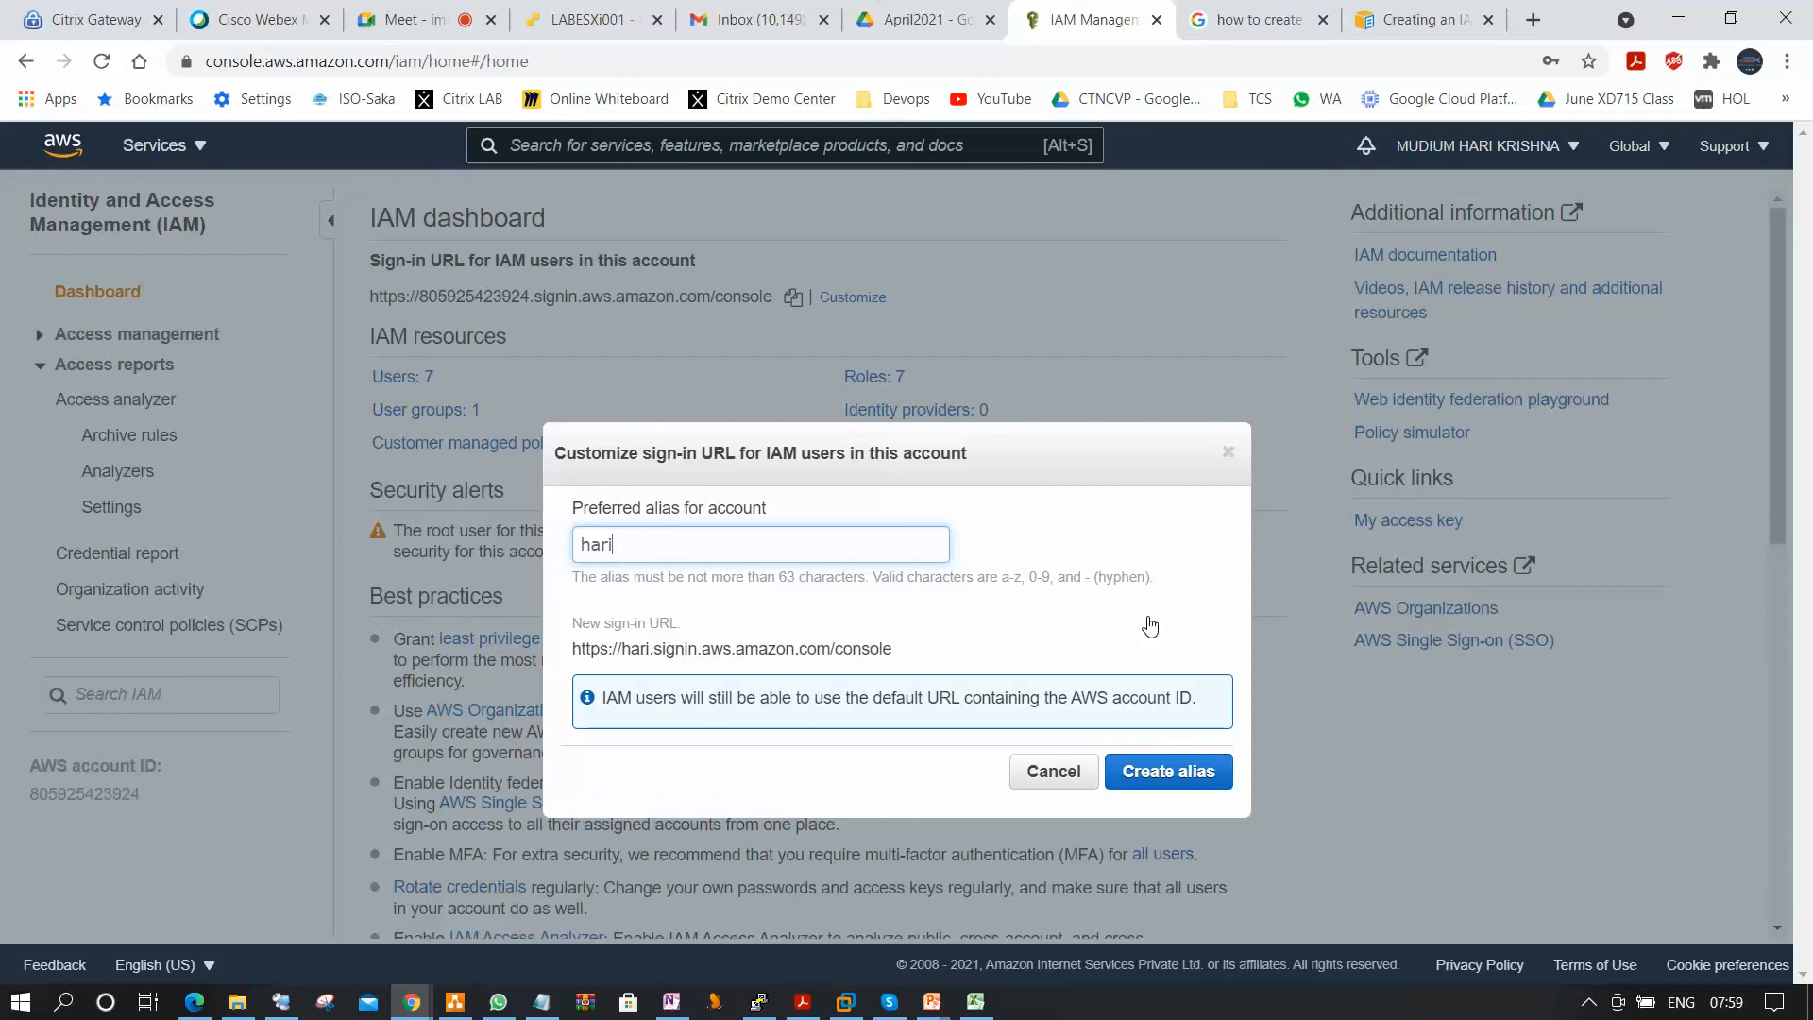
type("techsol")
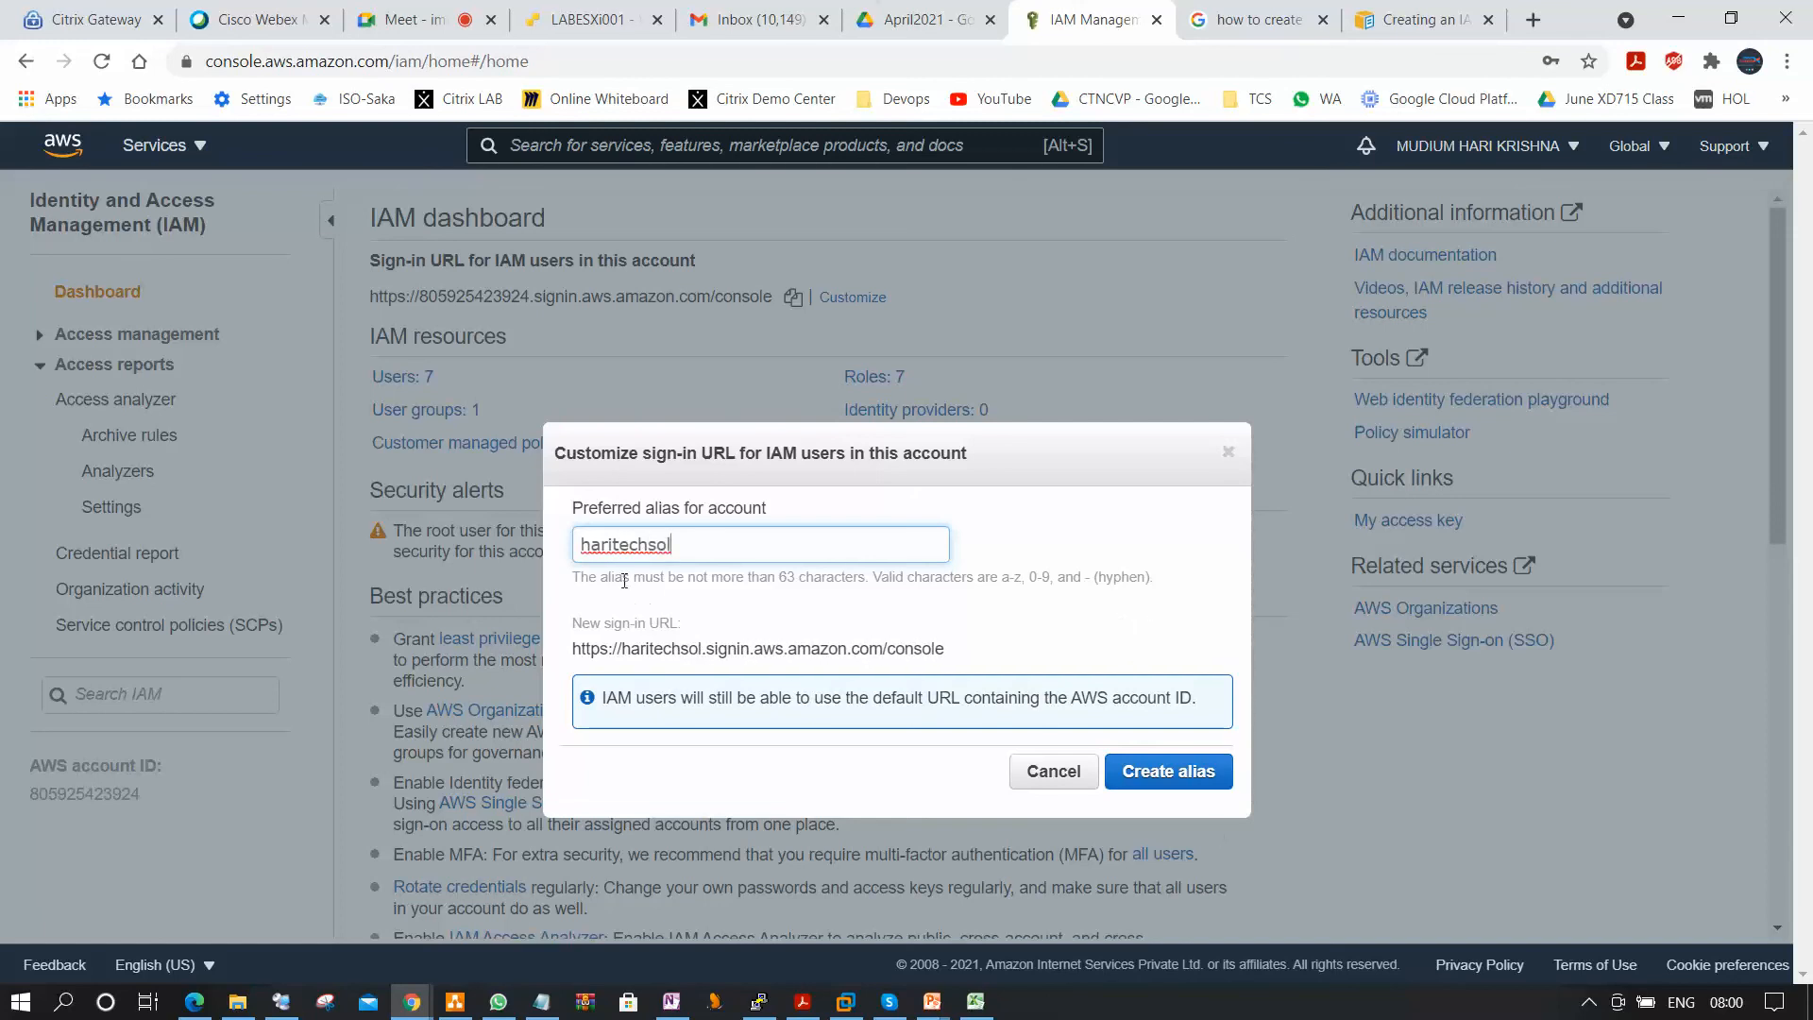
left_click(1175, 771)
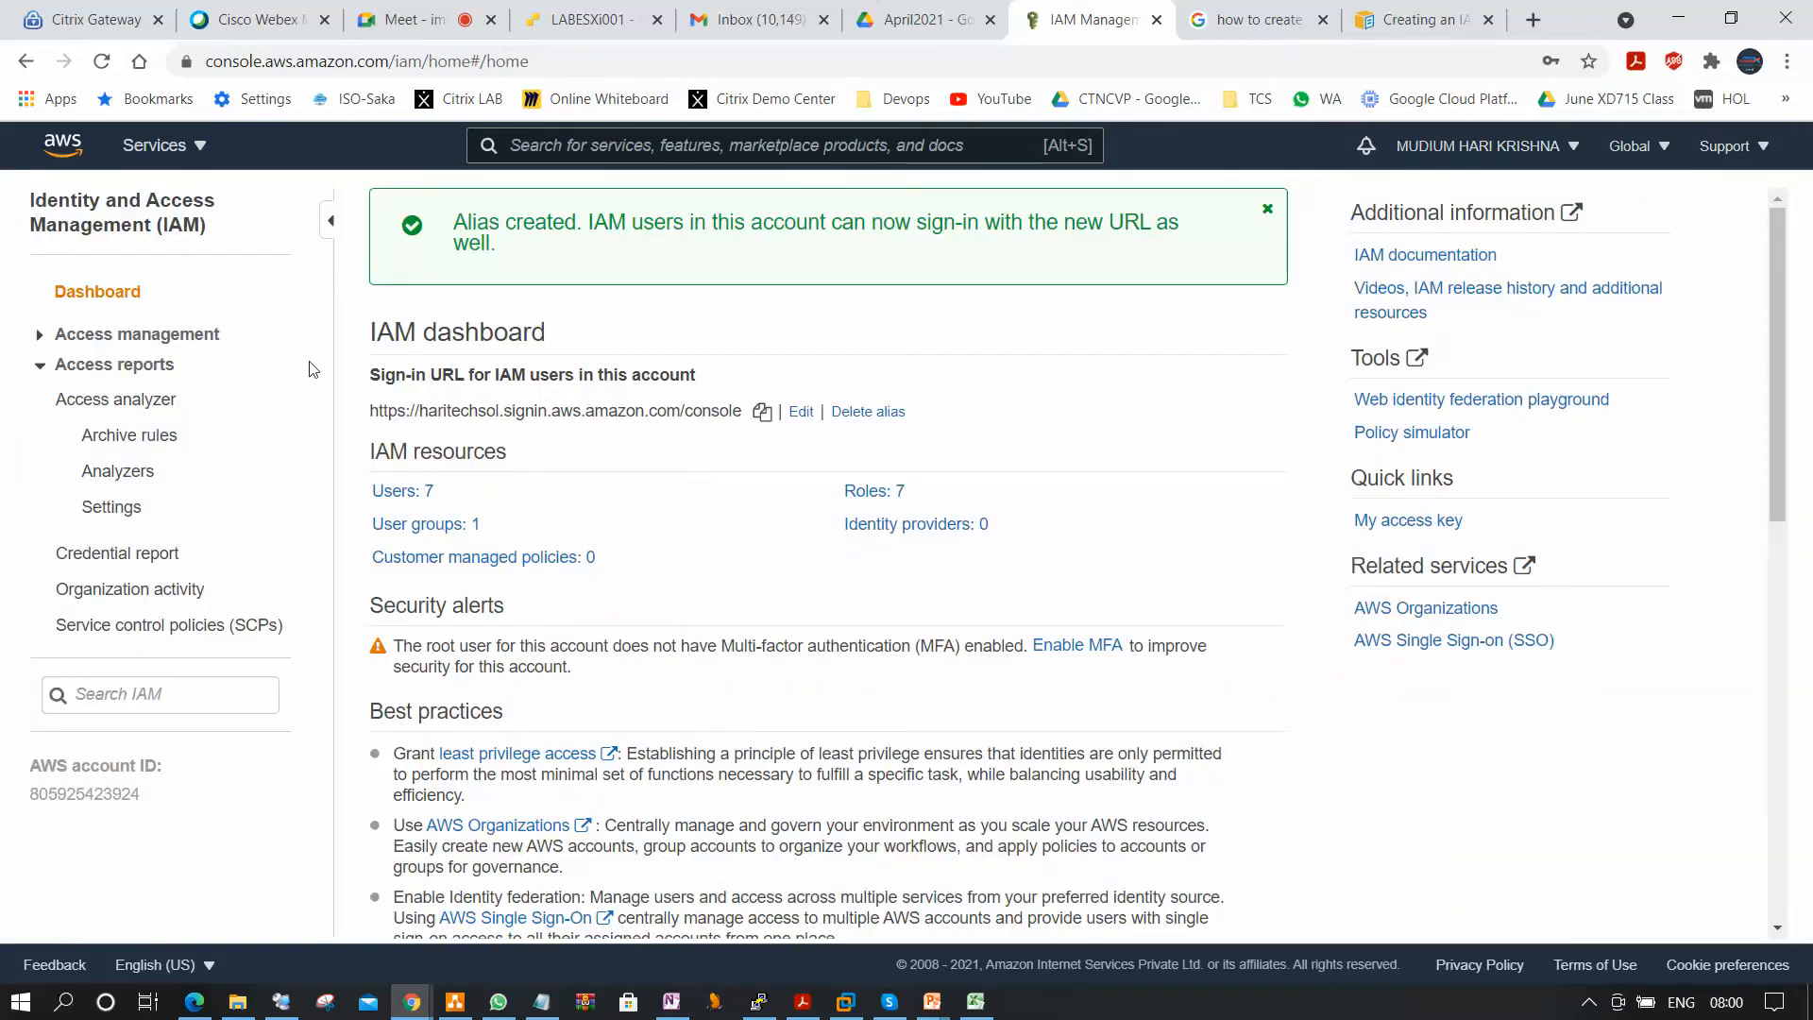
Copy the customized IAM sign-in URL and open it in a new tab of the Edge browser.
left_click(762, 411)
left_click(196, 1001)
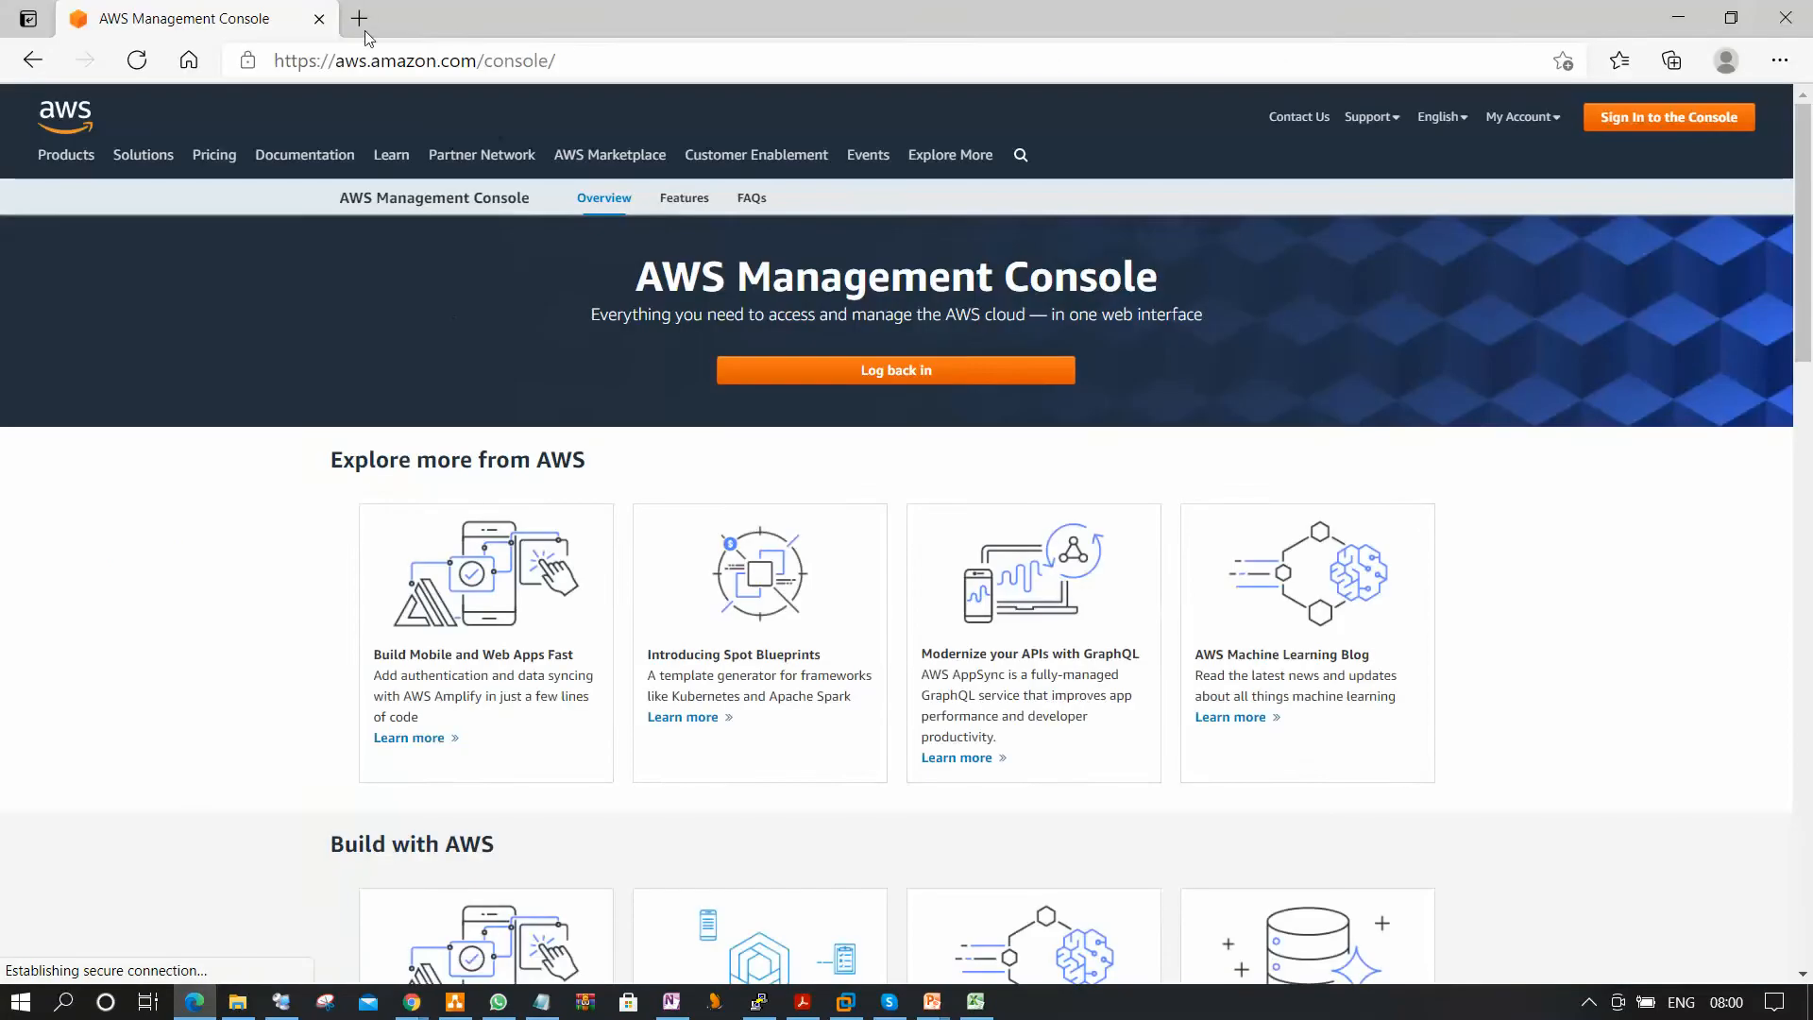
left_click(360, 19)
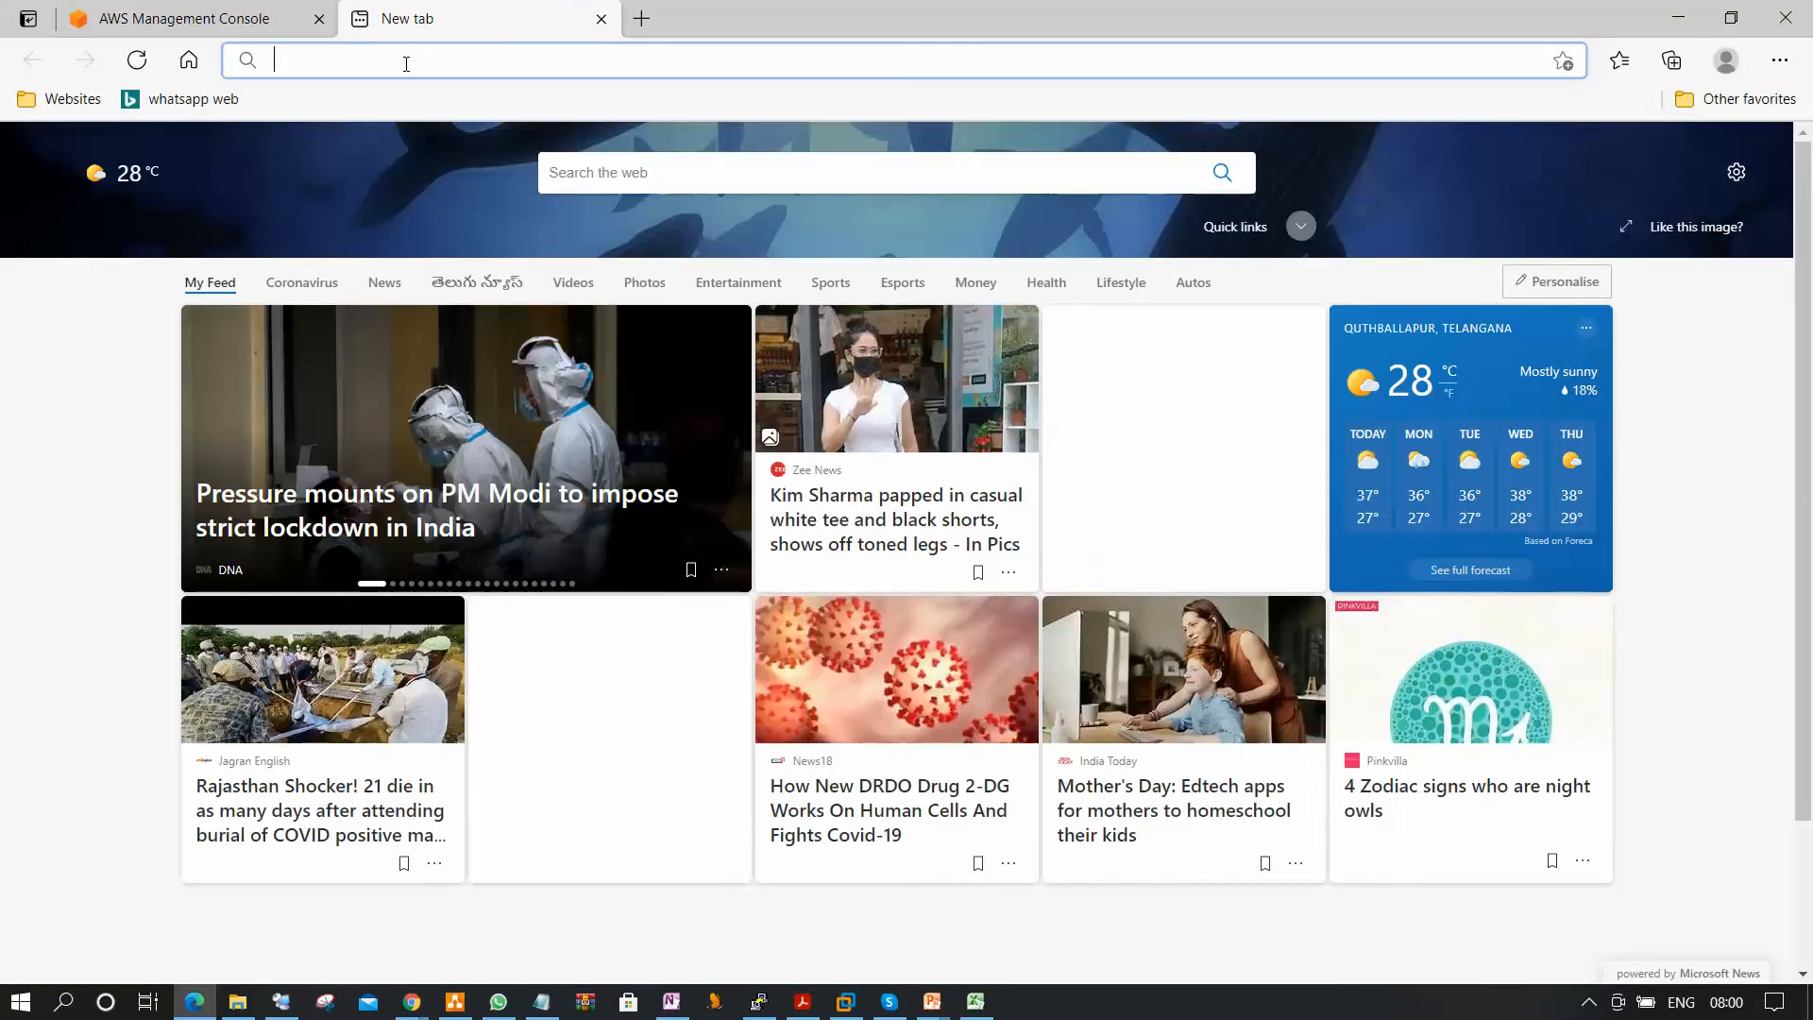
key("ctrl+v")
key("Return")
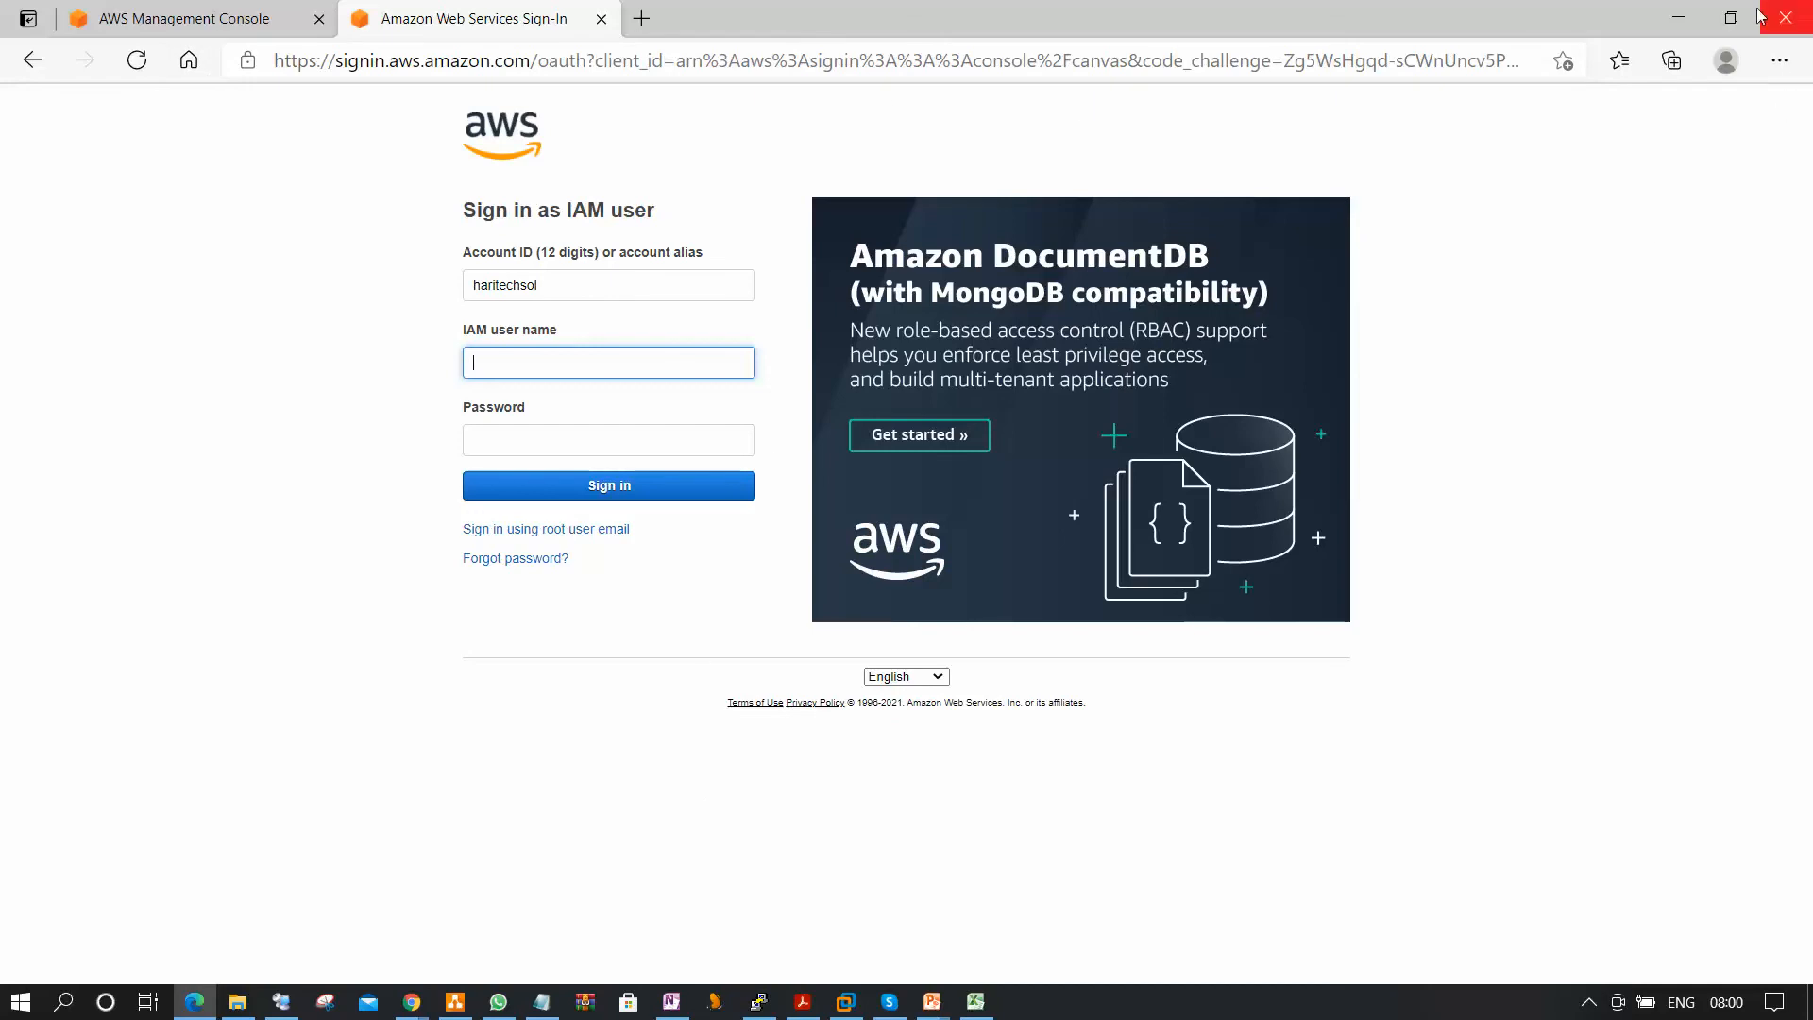
Open aws.amazon.com in another new browser tab.
left_click(650, 20)
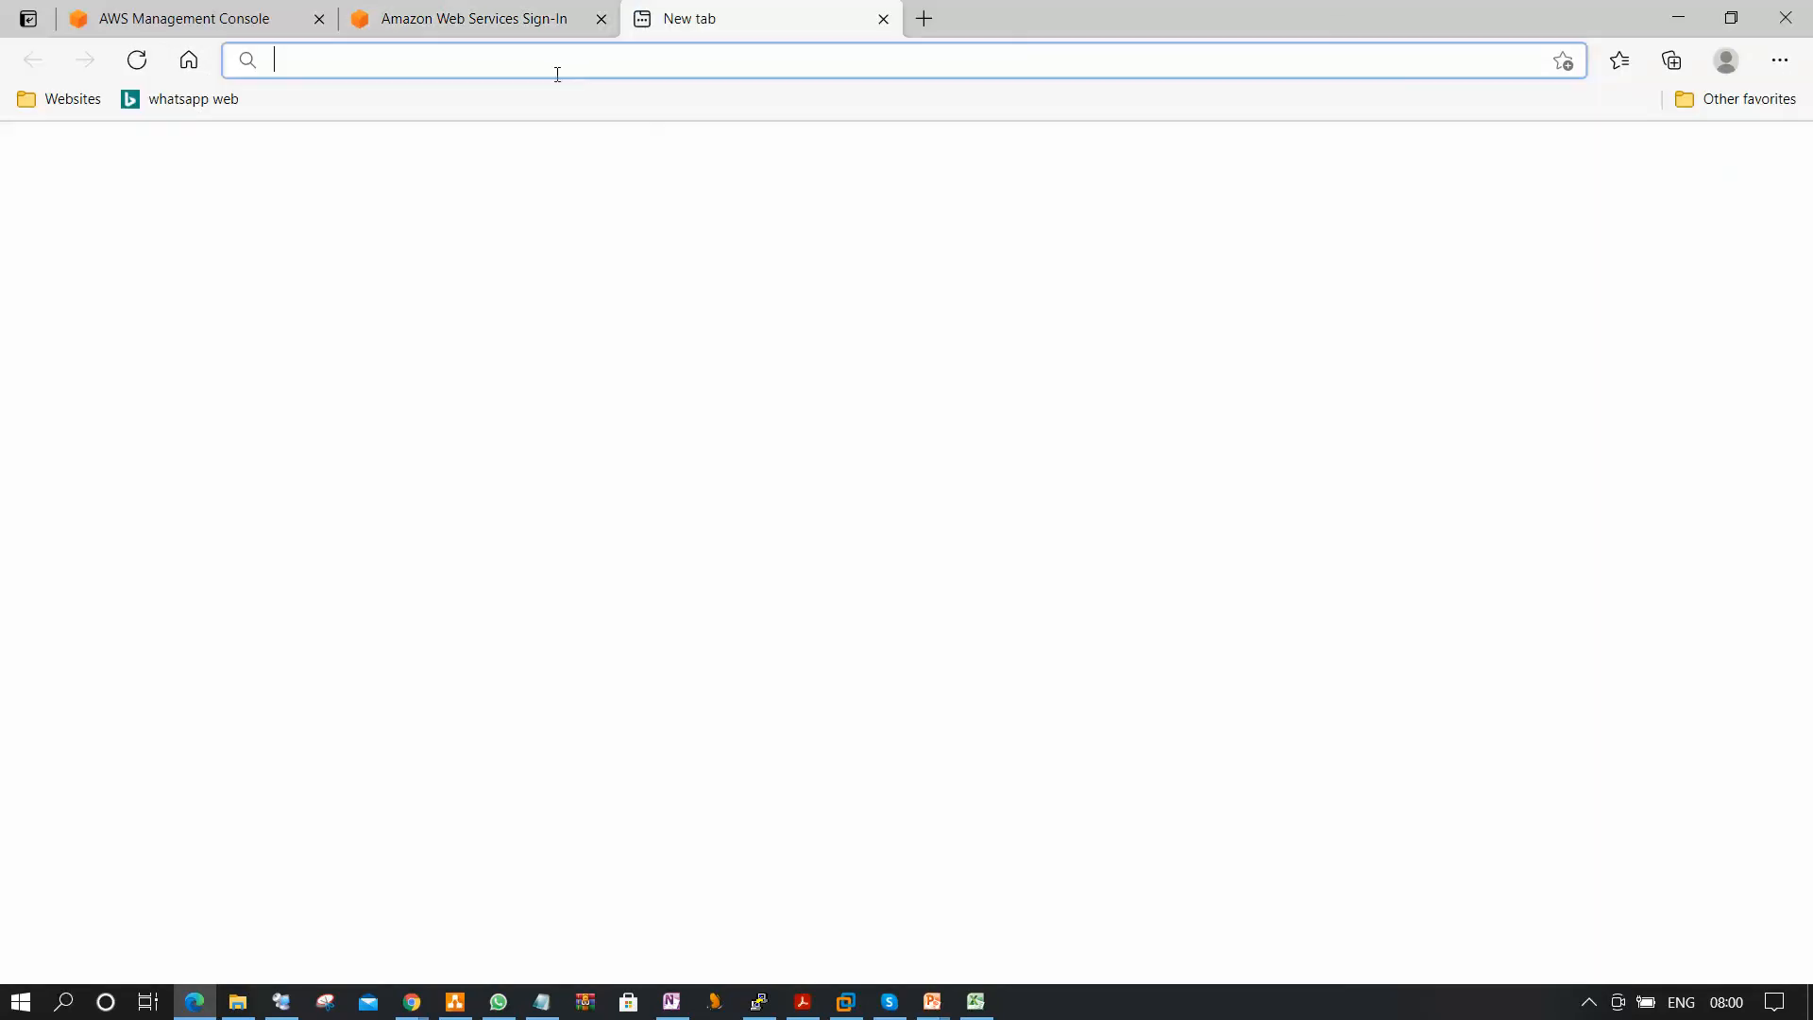
type("aws")
key("BackSpace")
type(".")
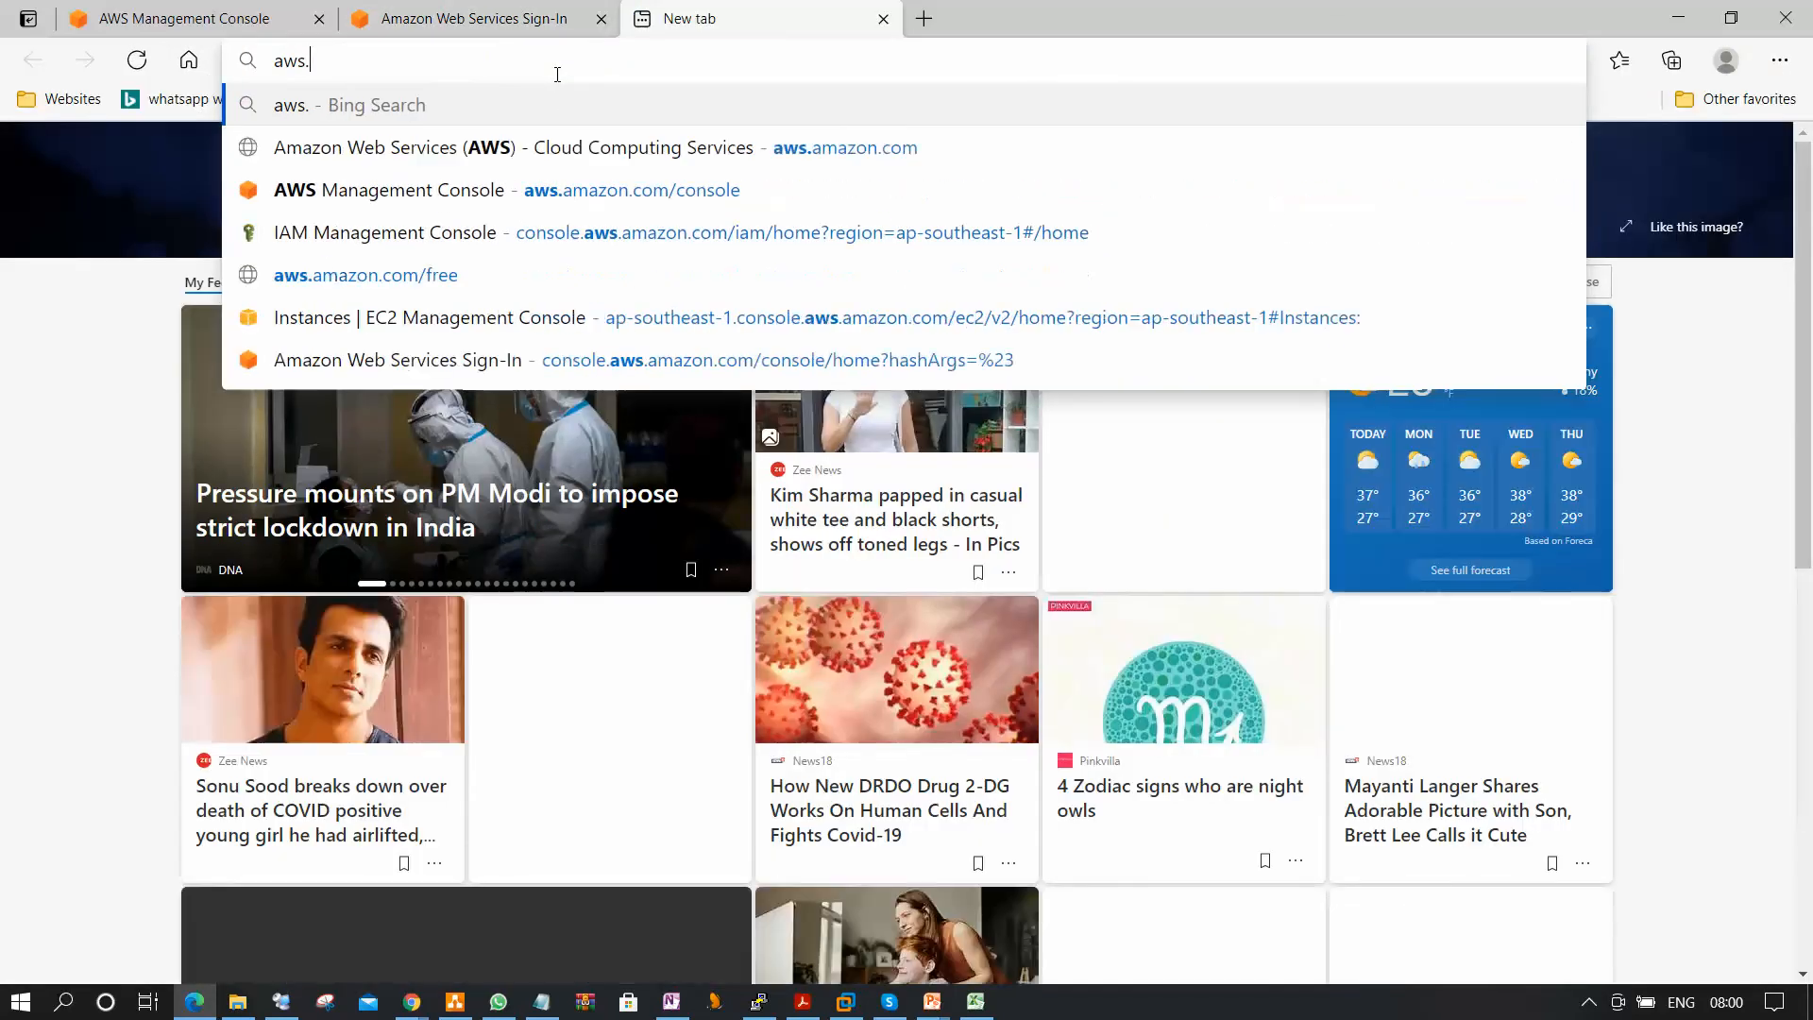
type("amazon.c")
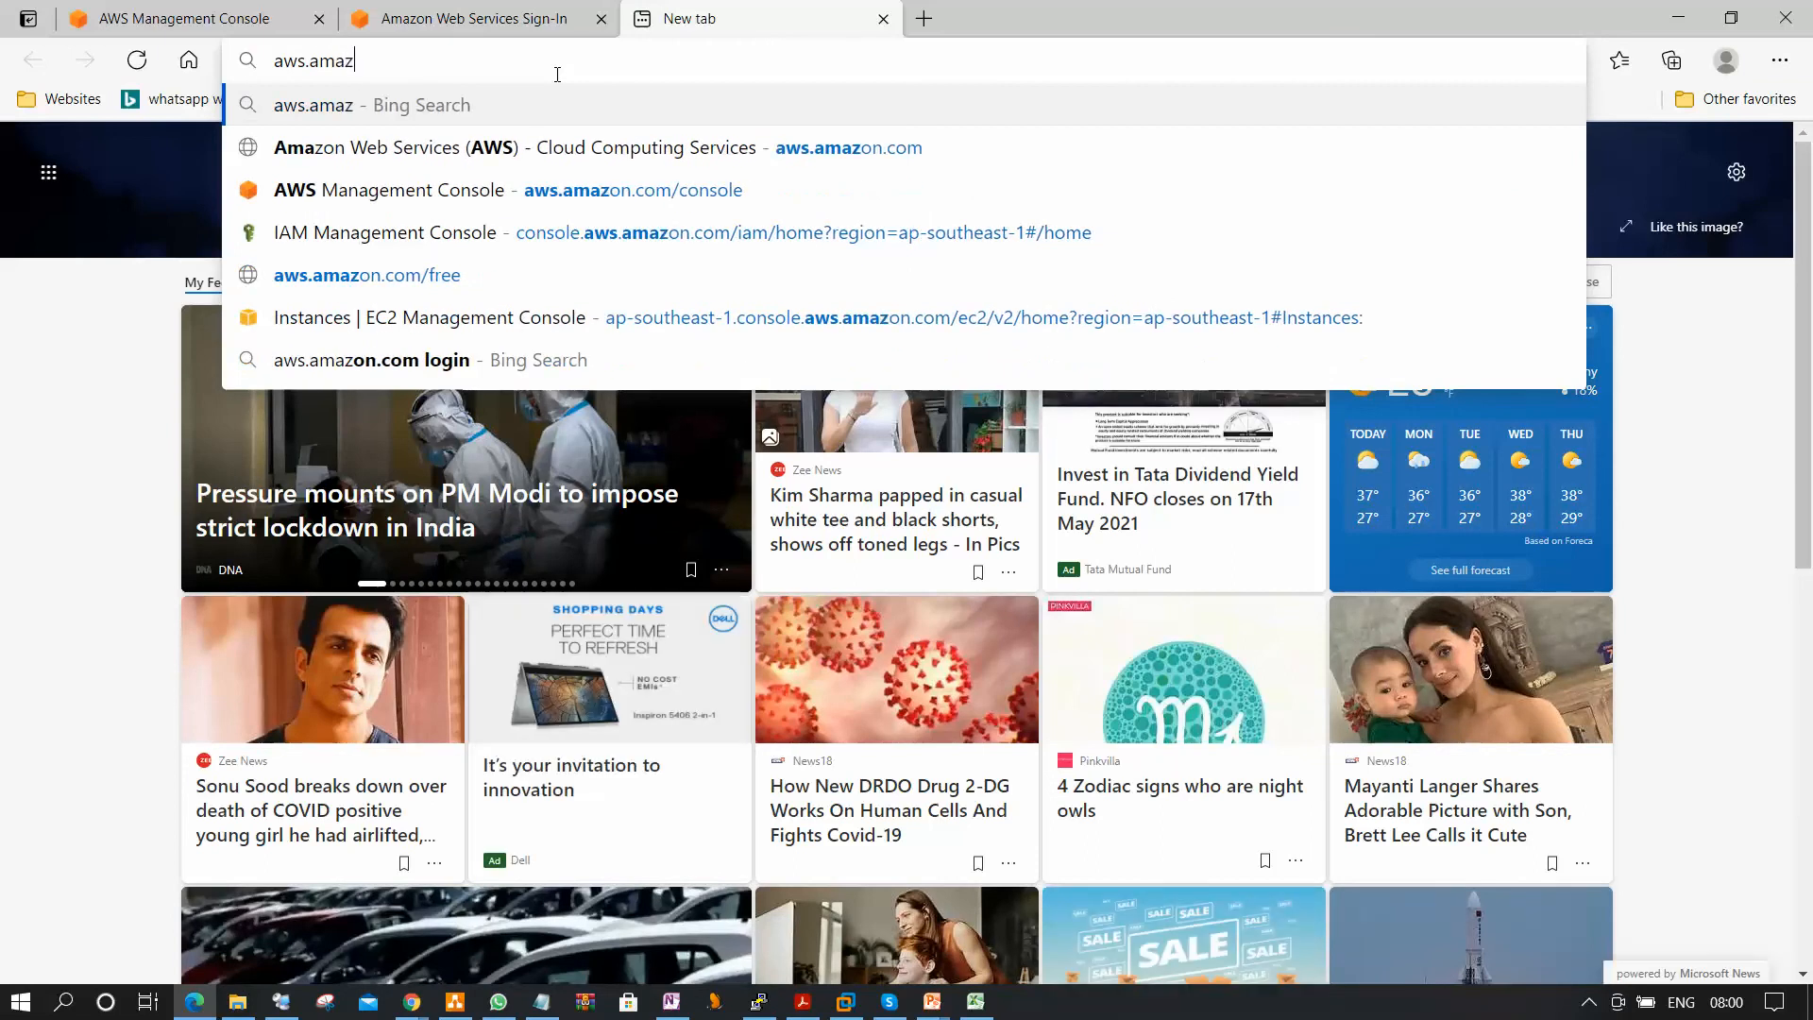
type("om")
key("Return")
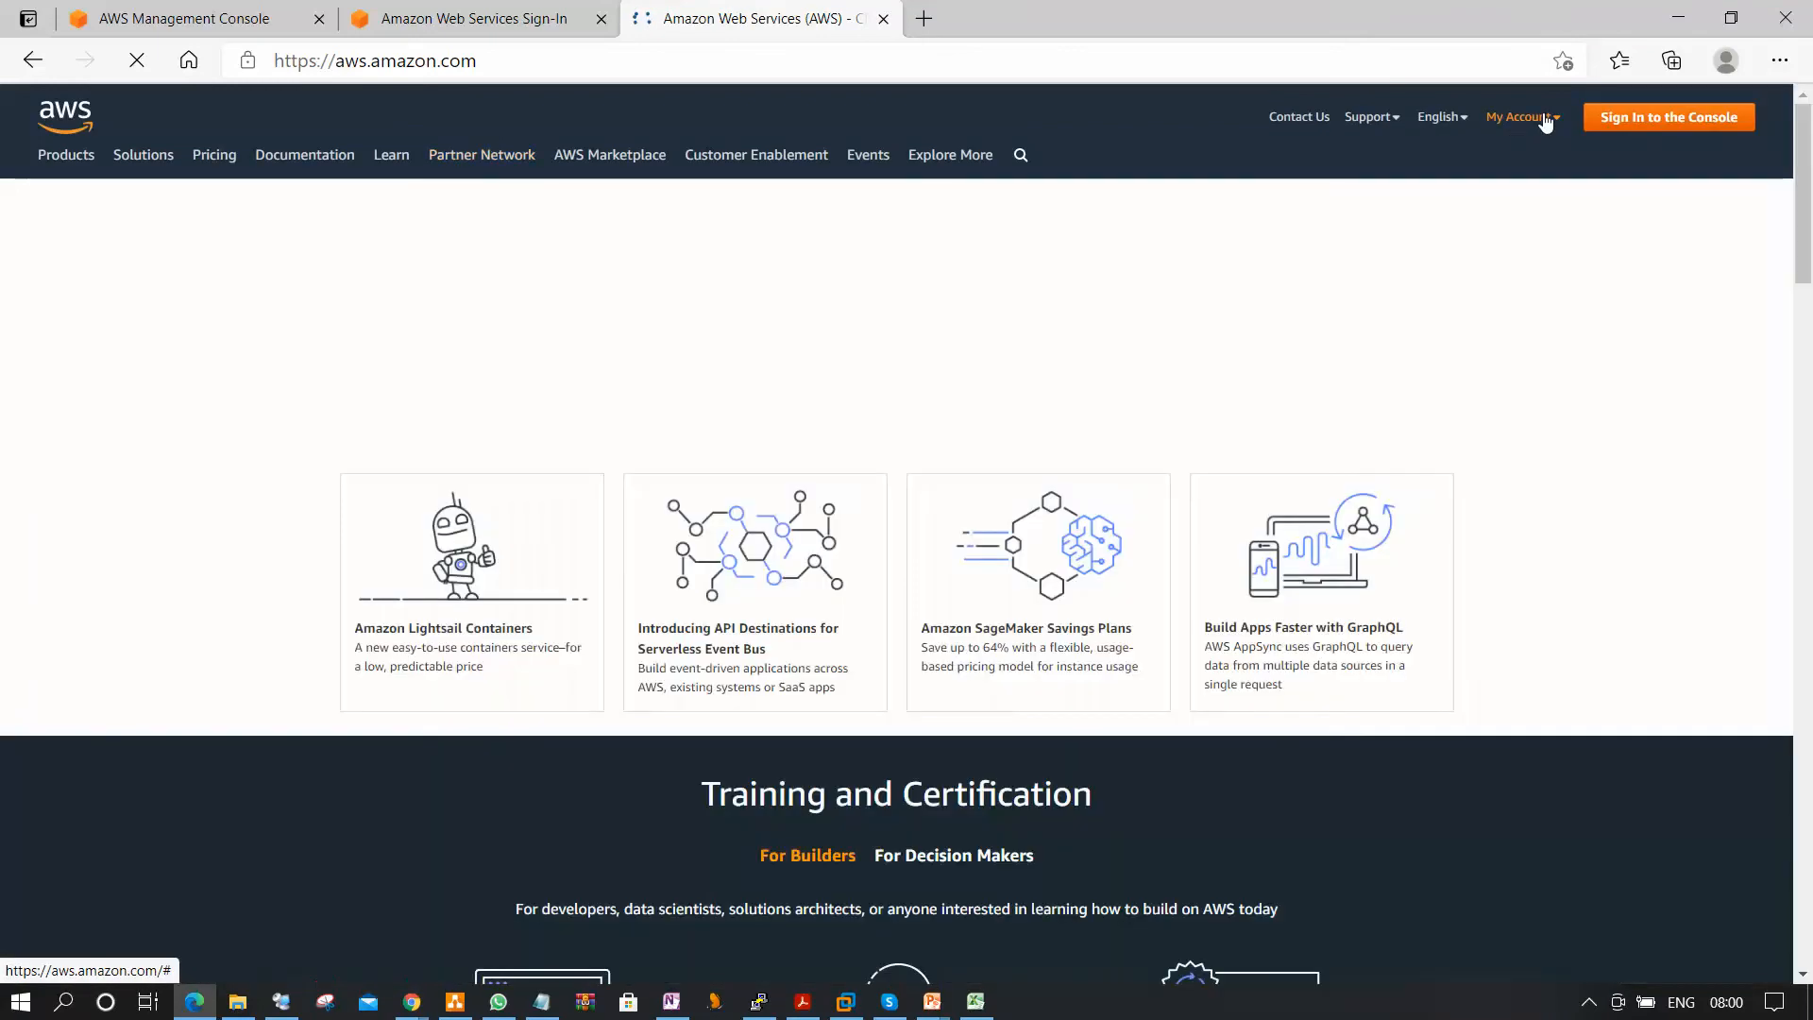
Open the AWS Management Console sign-in from the AWS home page and switch to signing in with the root user email.
mouse_move(1545, 121)
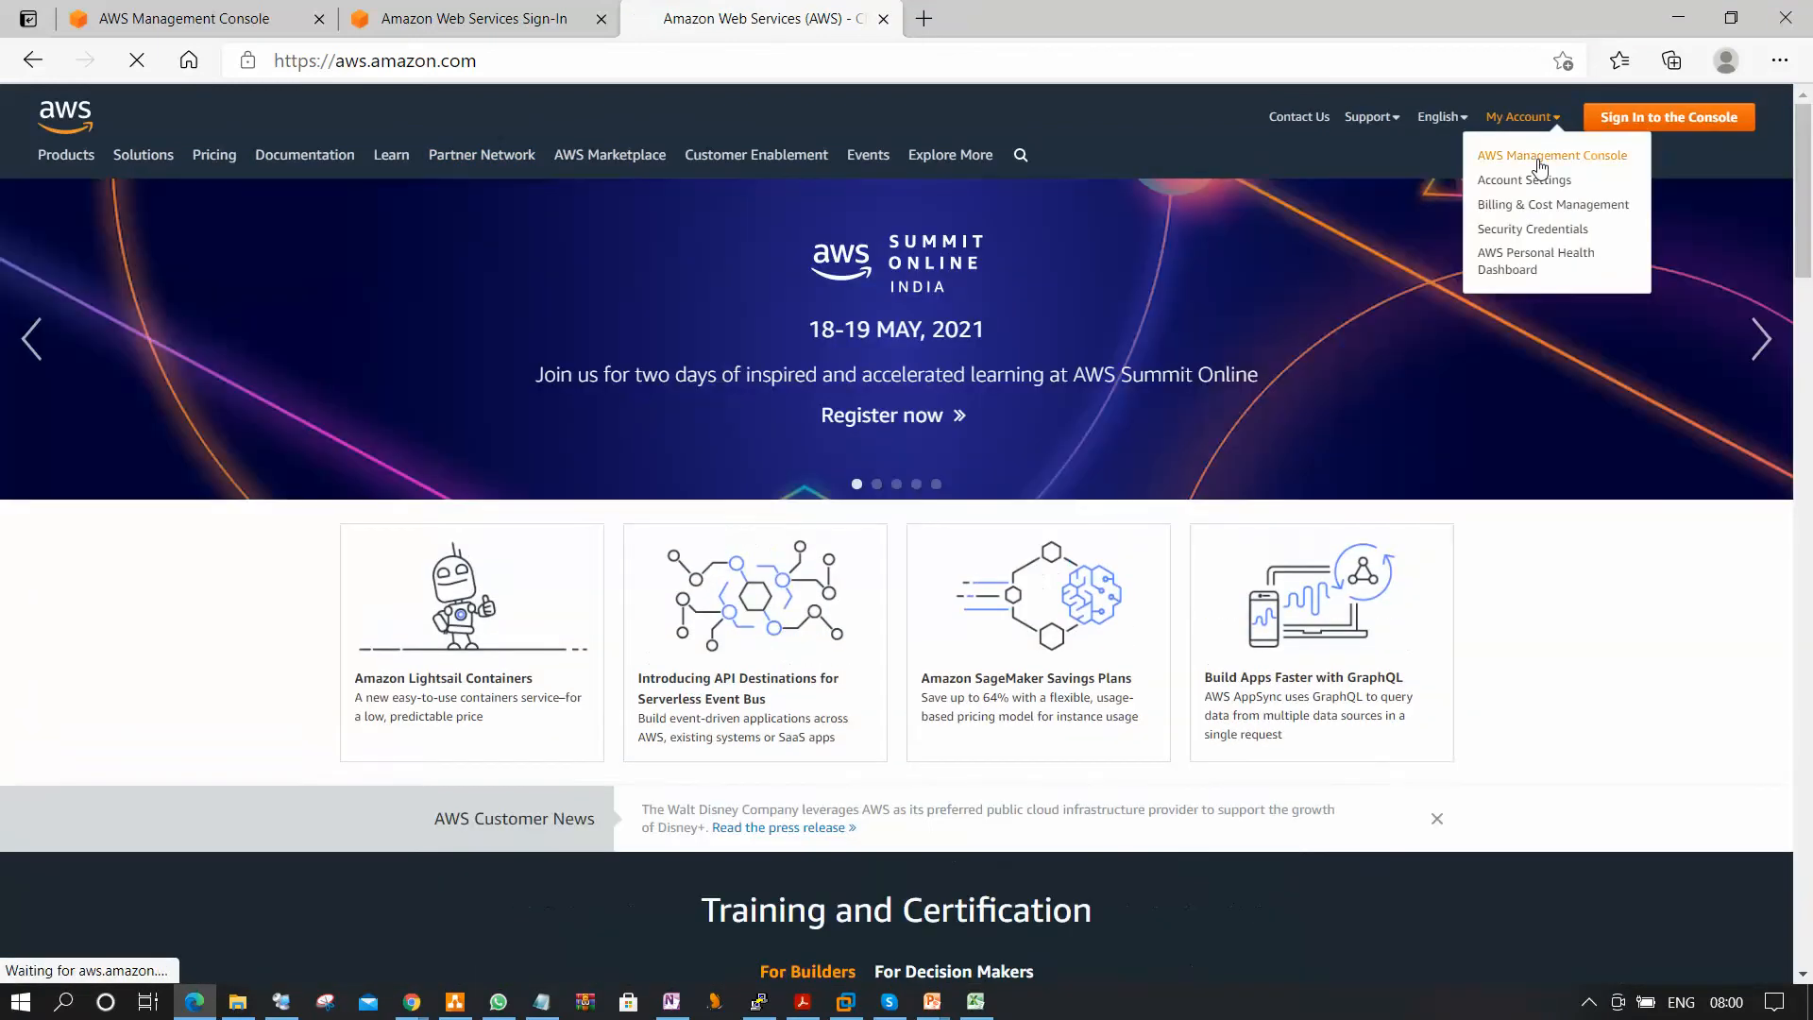
left_click(1552, 155)
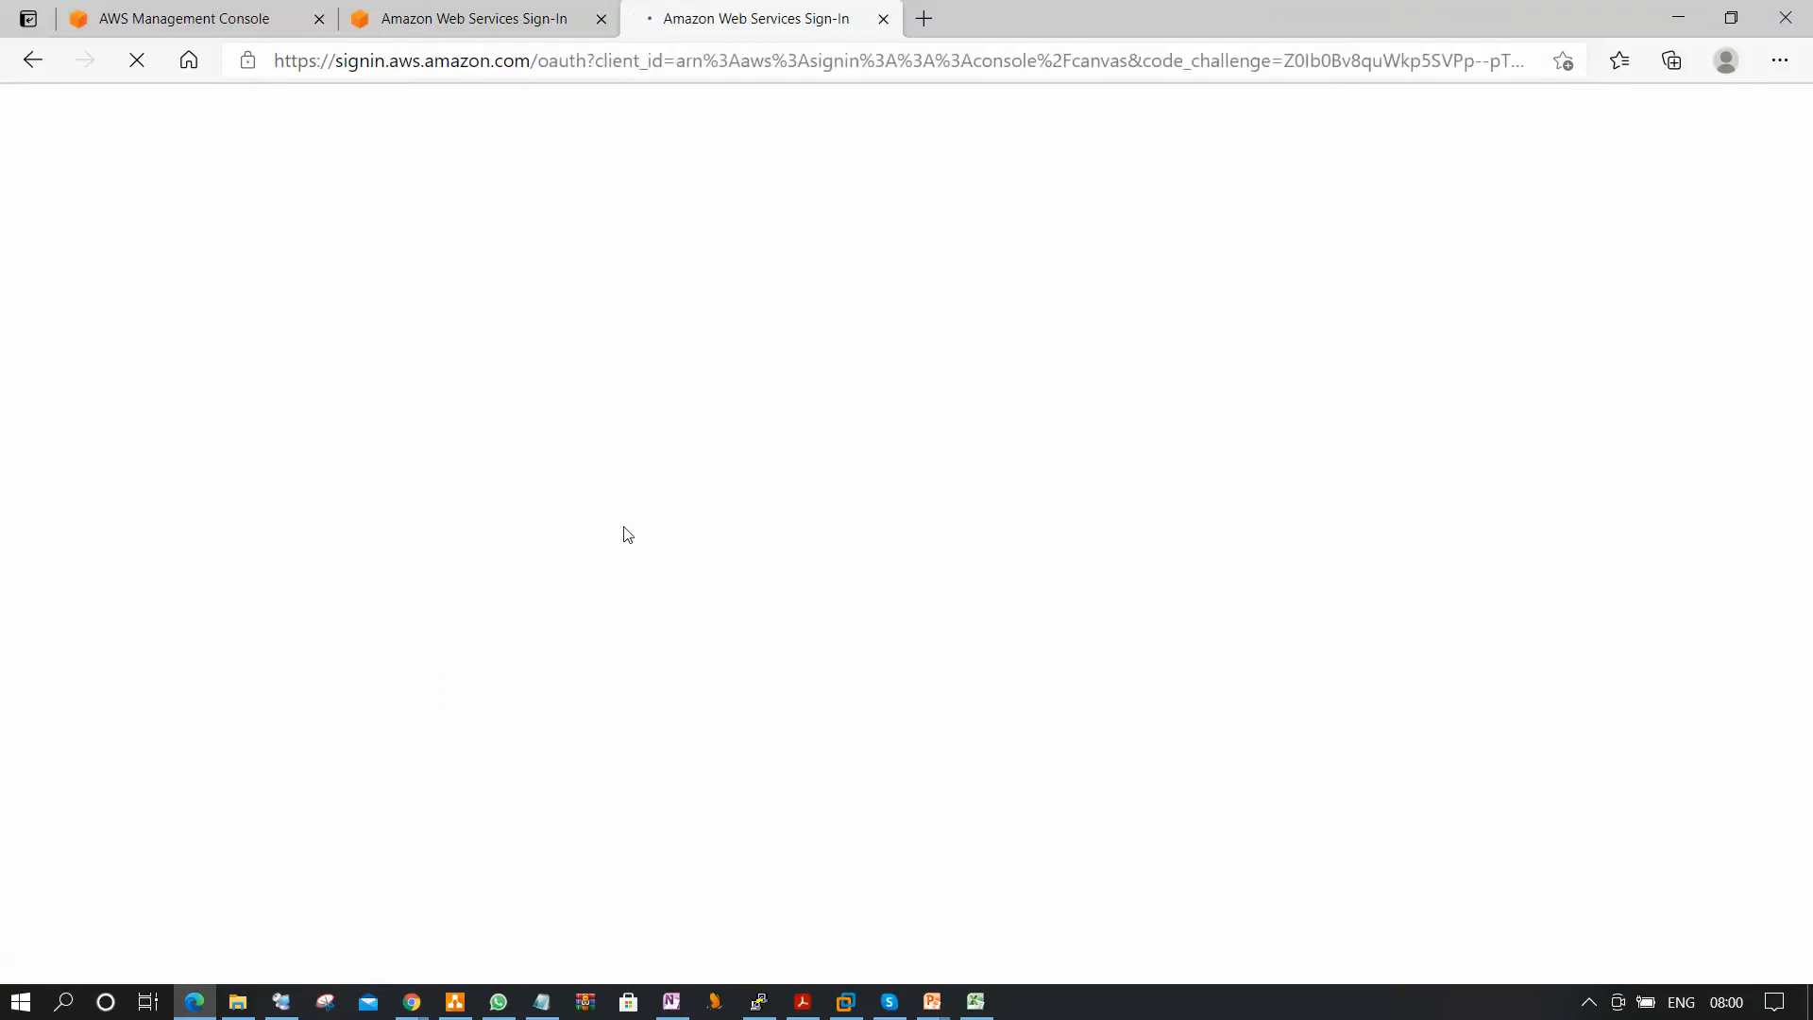
left_click_drag(540, 284, 419, 287)
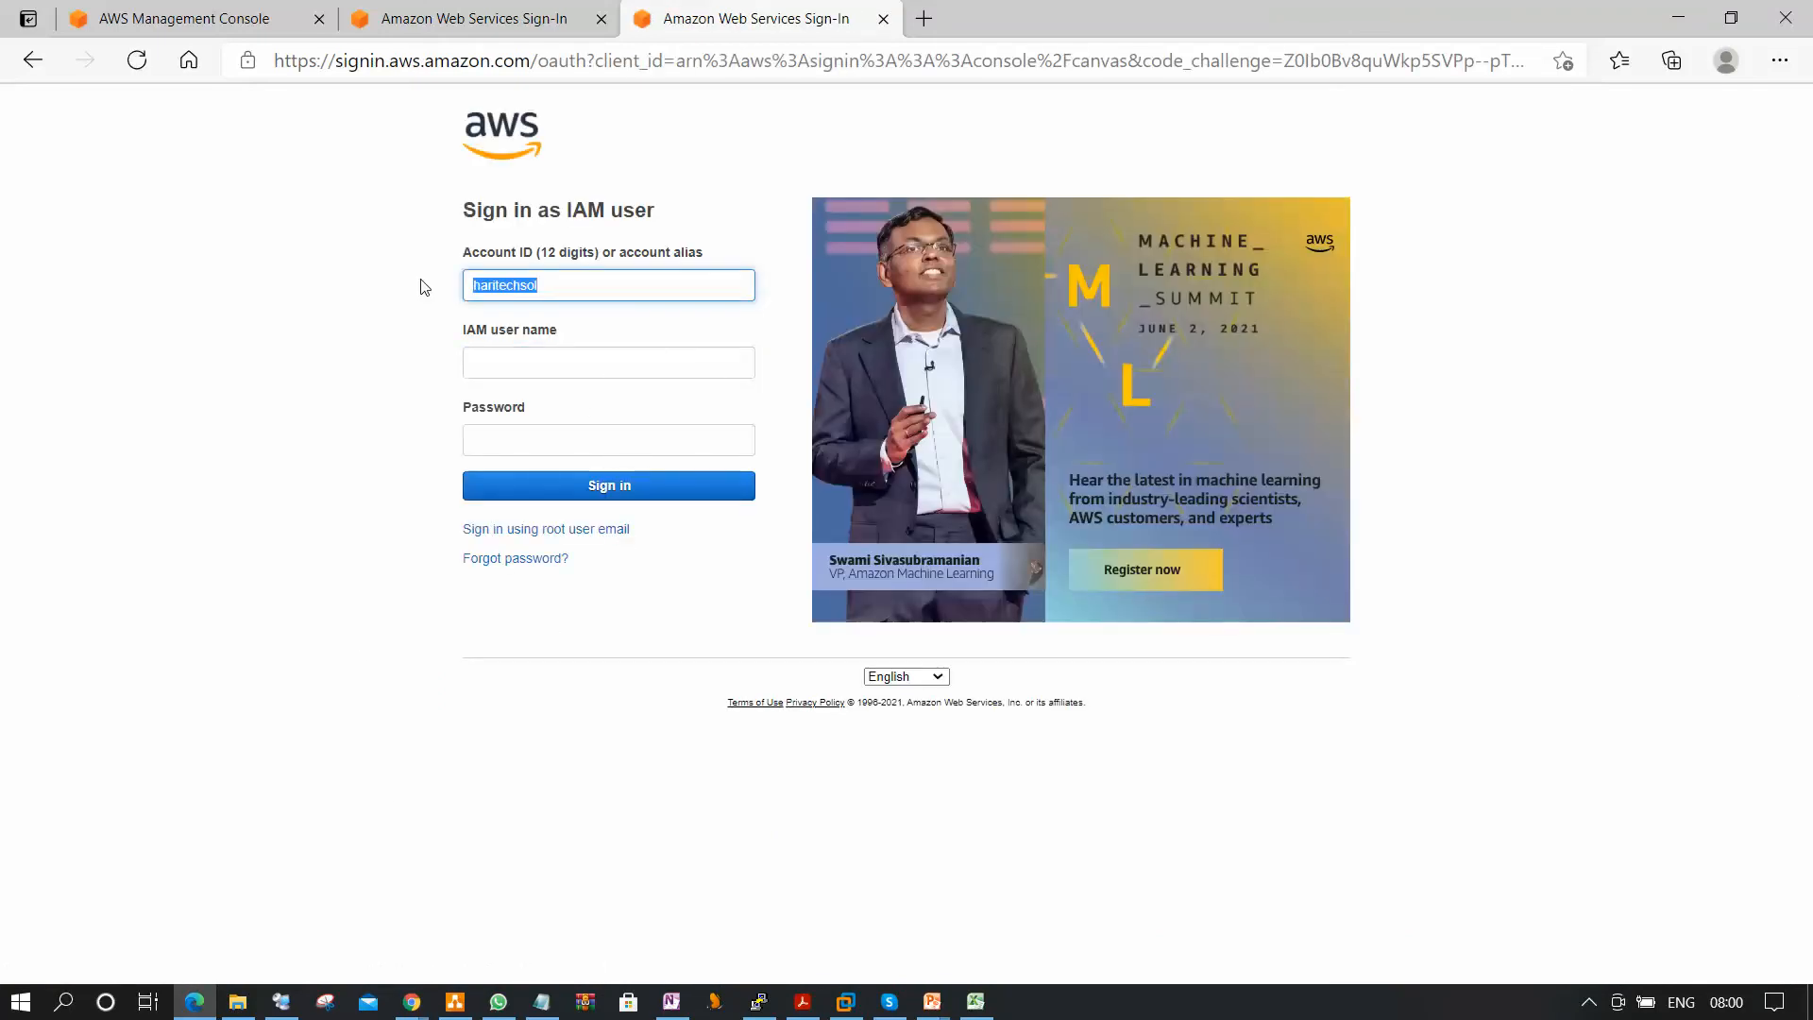
left_click(561, 531)
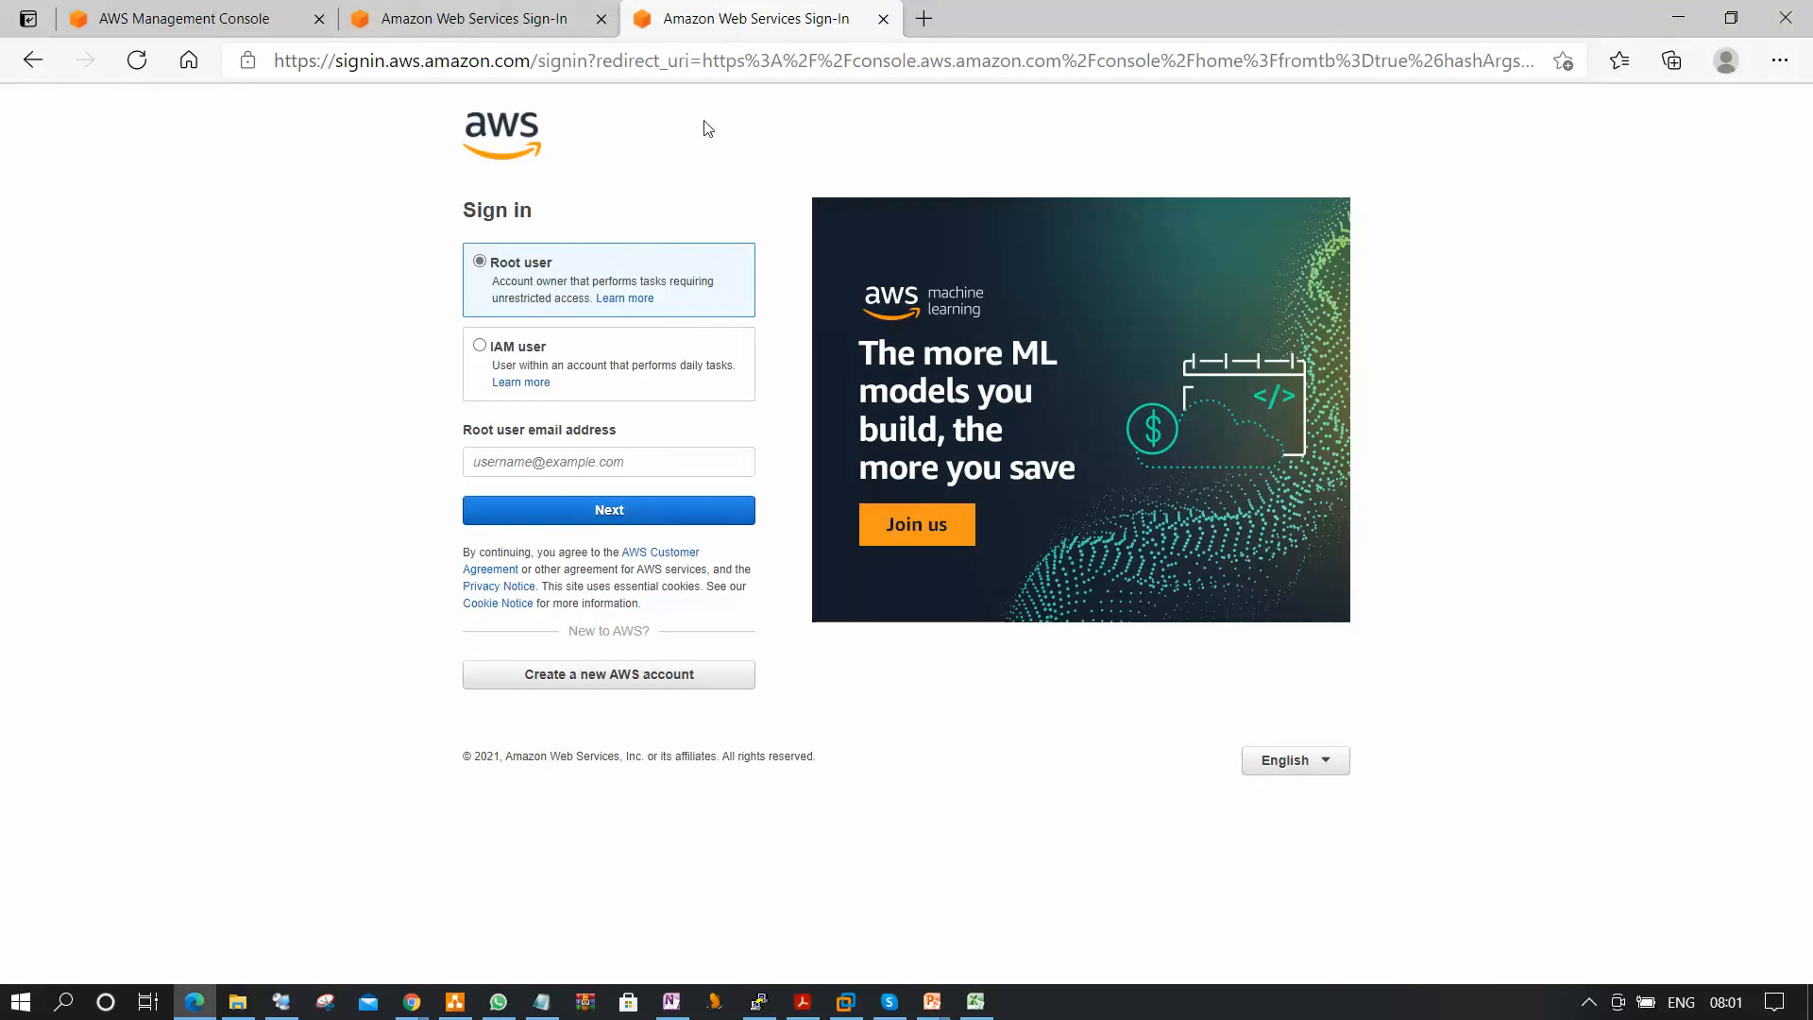
Choose IAM user sign-in and continue with the account alias haritechsol.
left_click(482, 348)
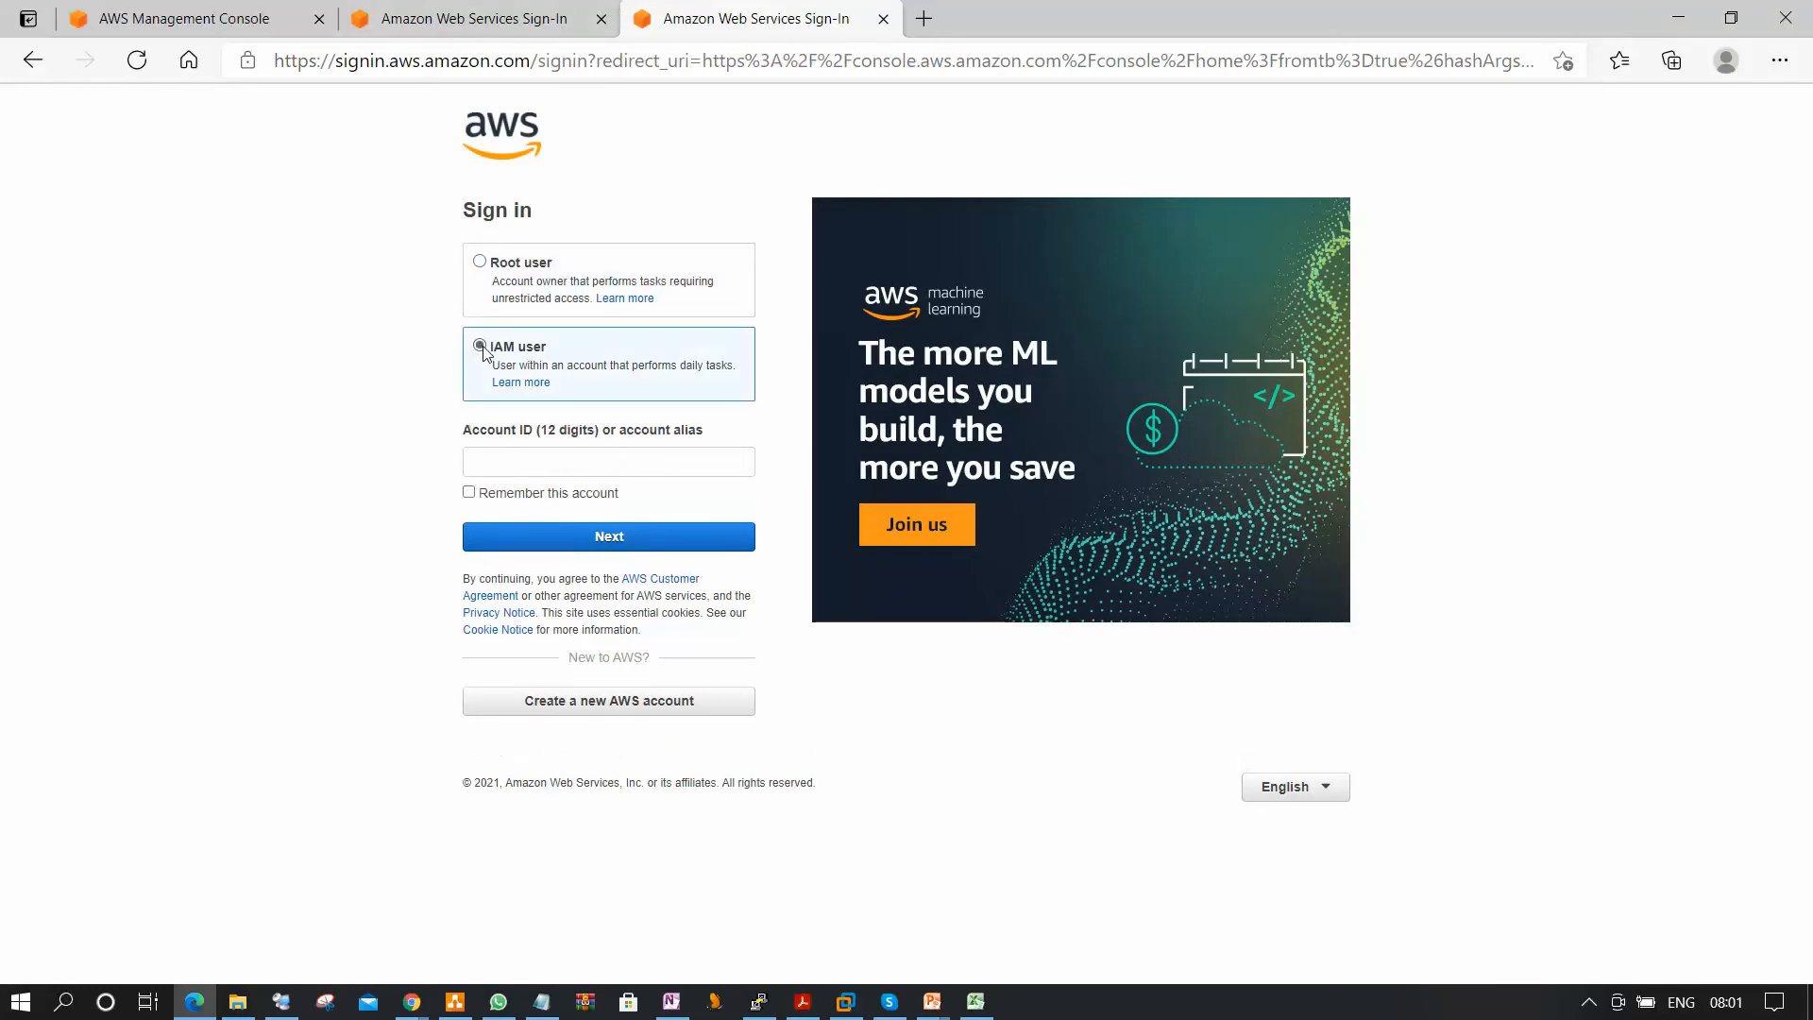
left_click(534, 465)
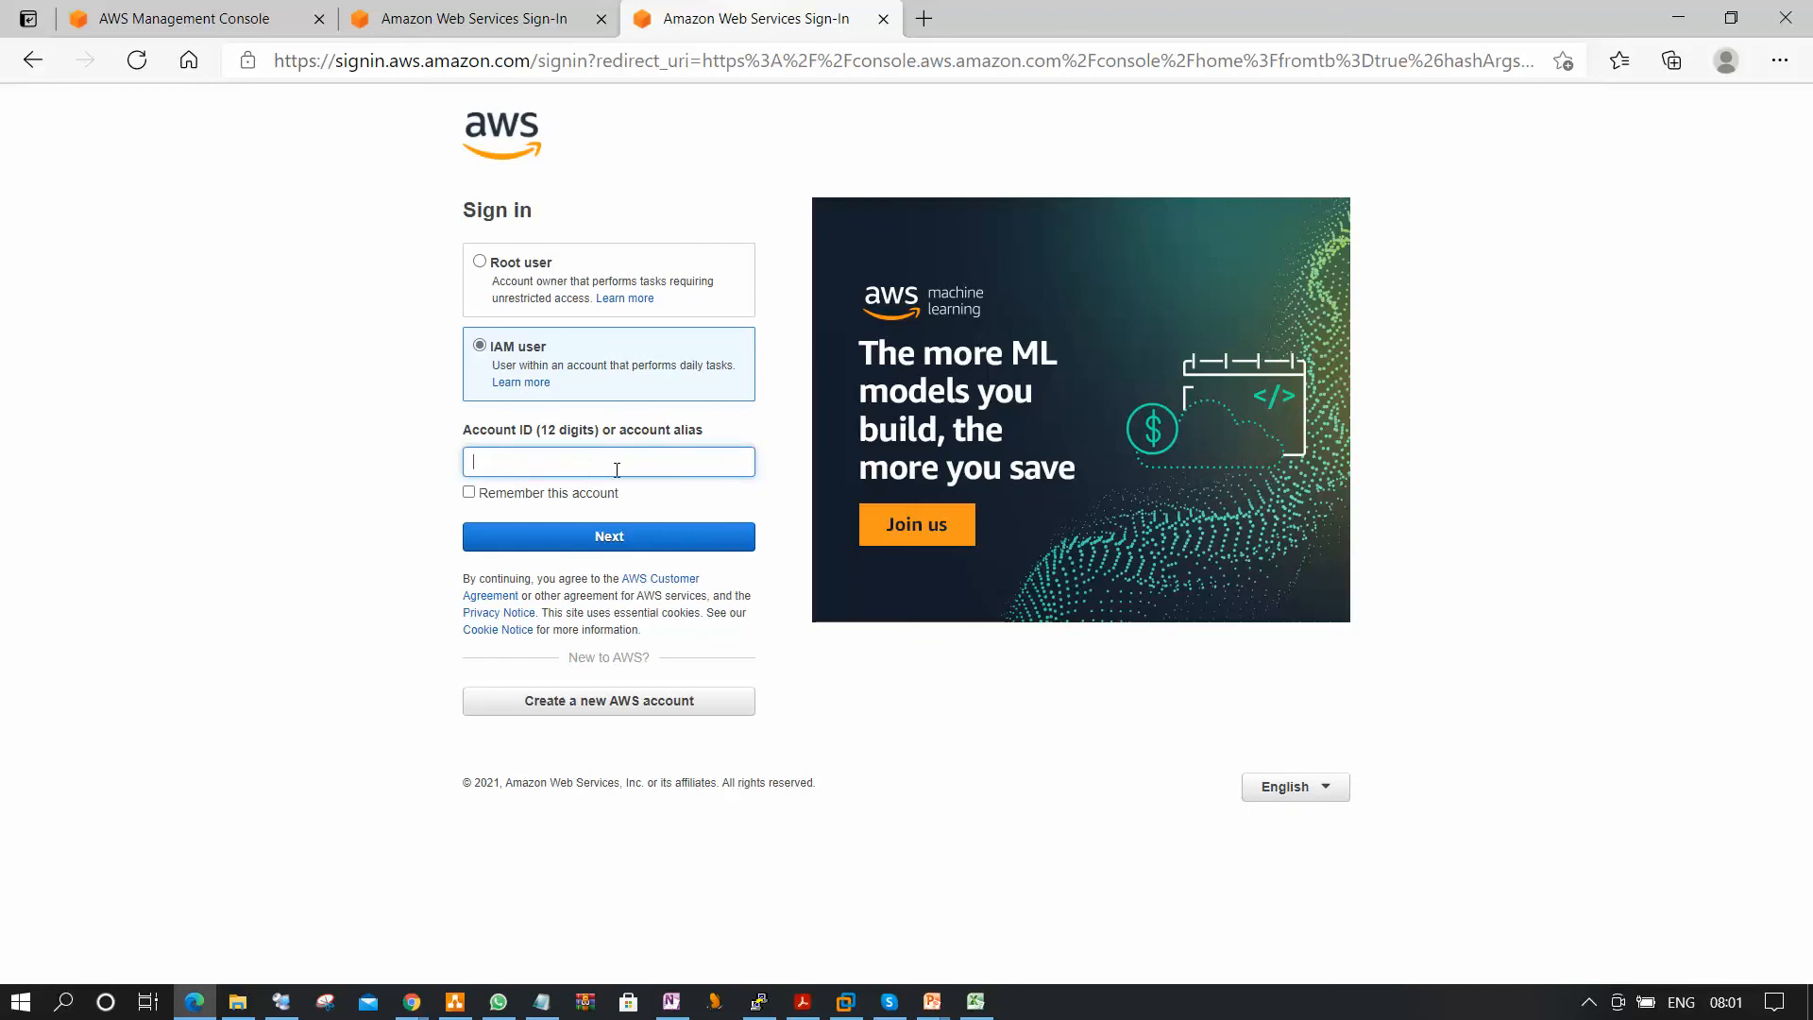
type("haritechsol")
left_click(631, 538)
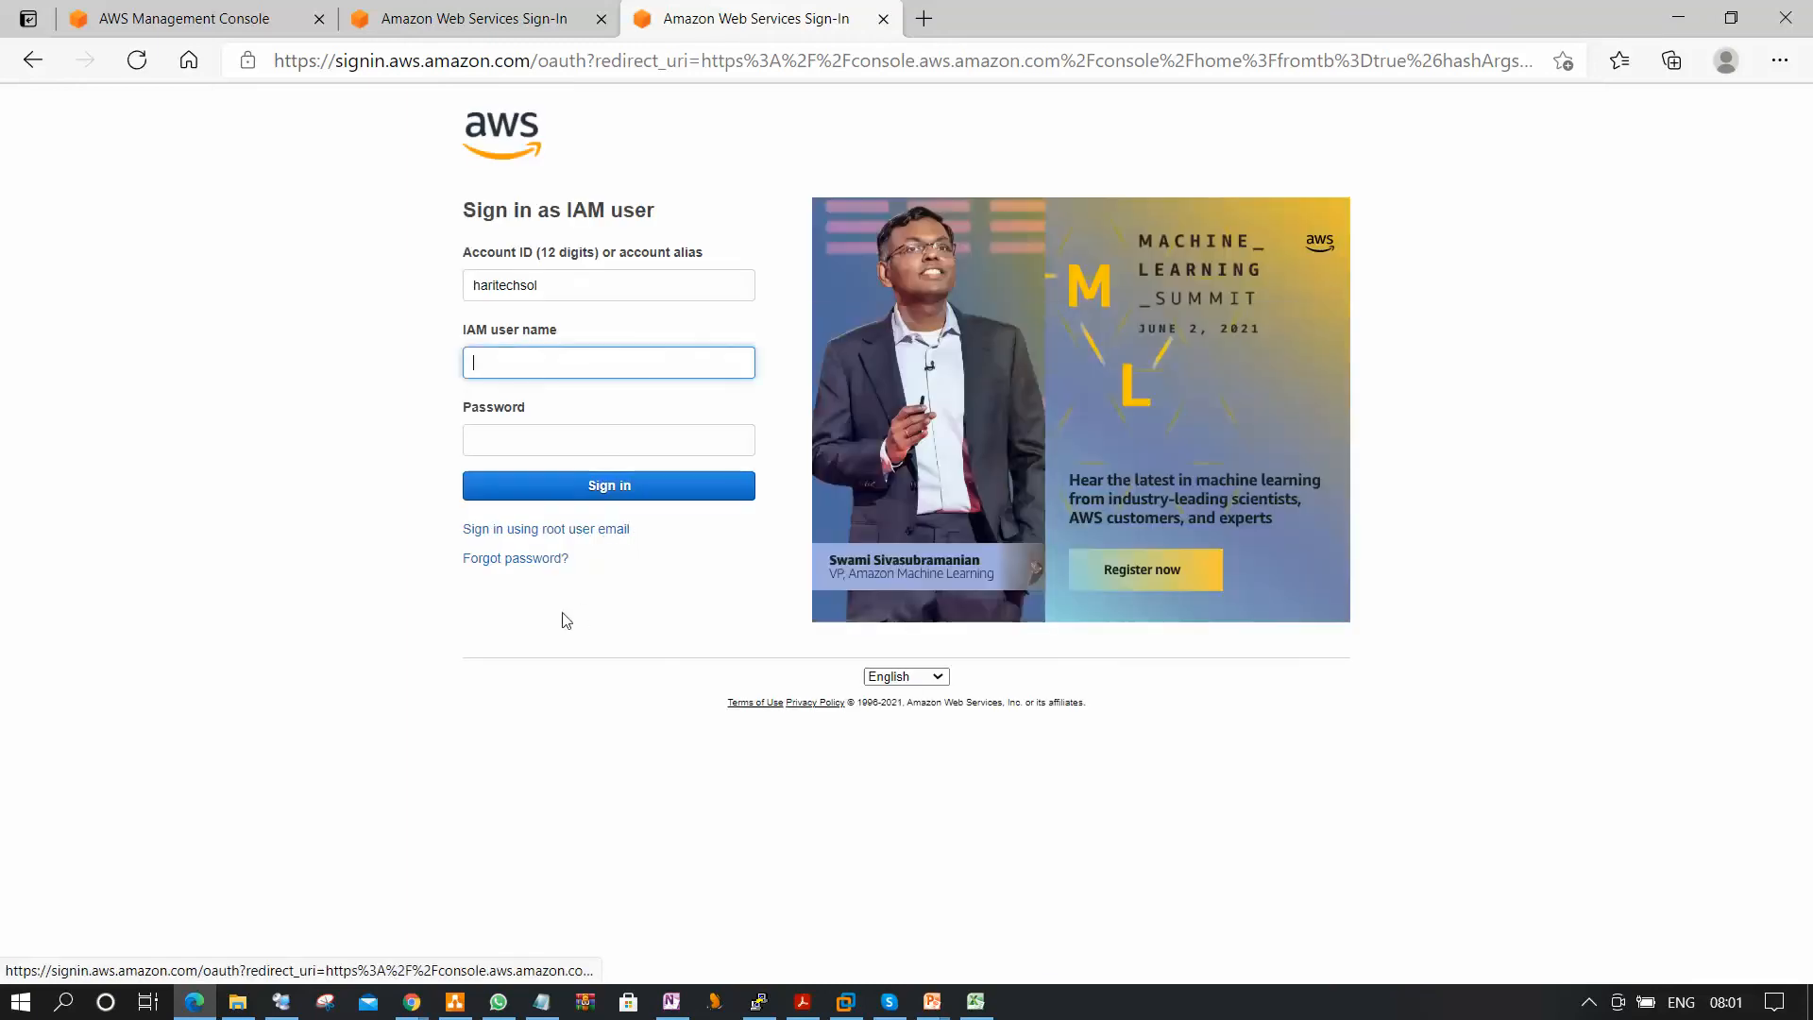
Enter the IAM user's name and password and sign in.
left_click(506, 359)
left_click(287, 477)
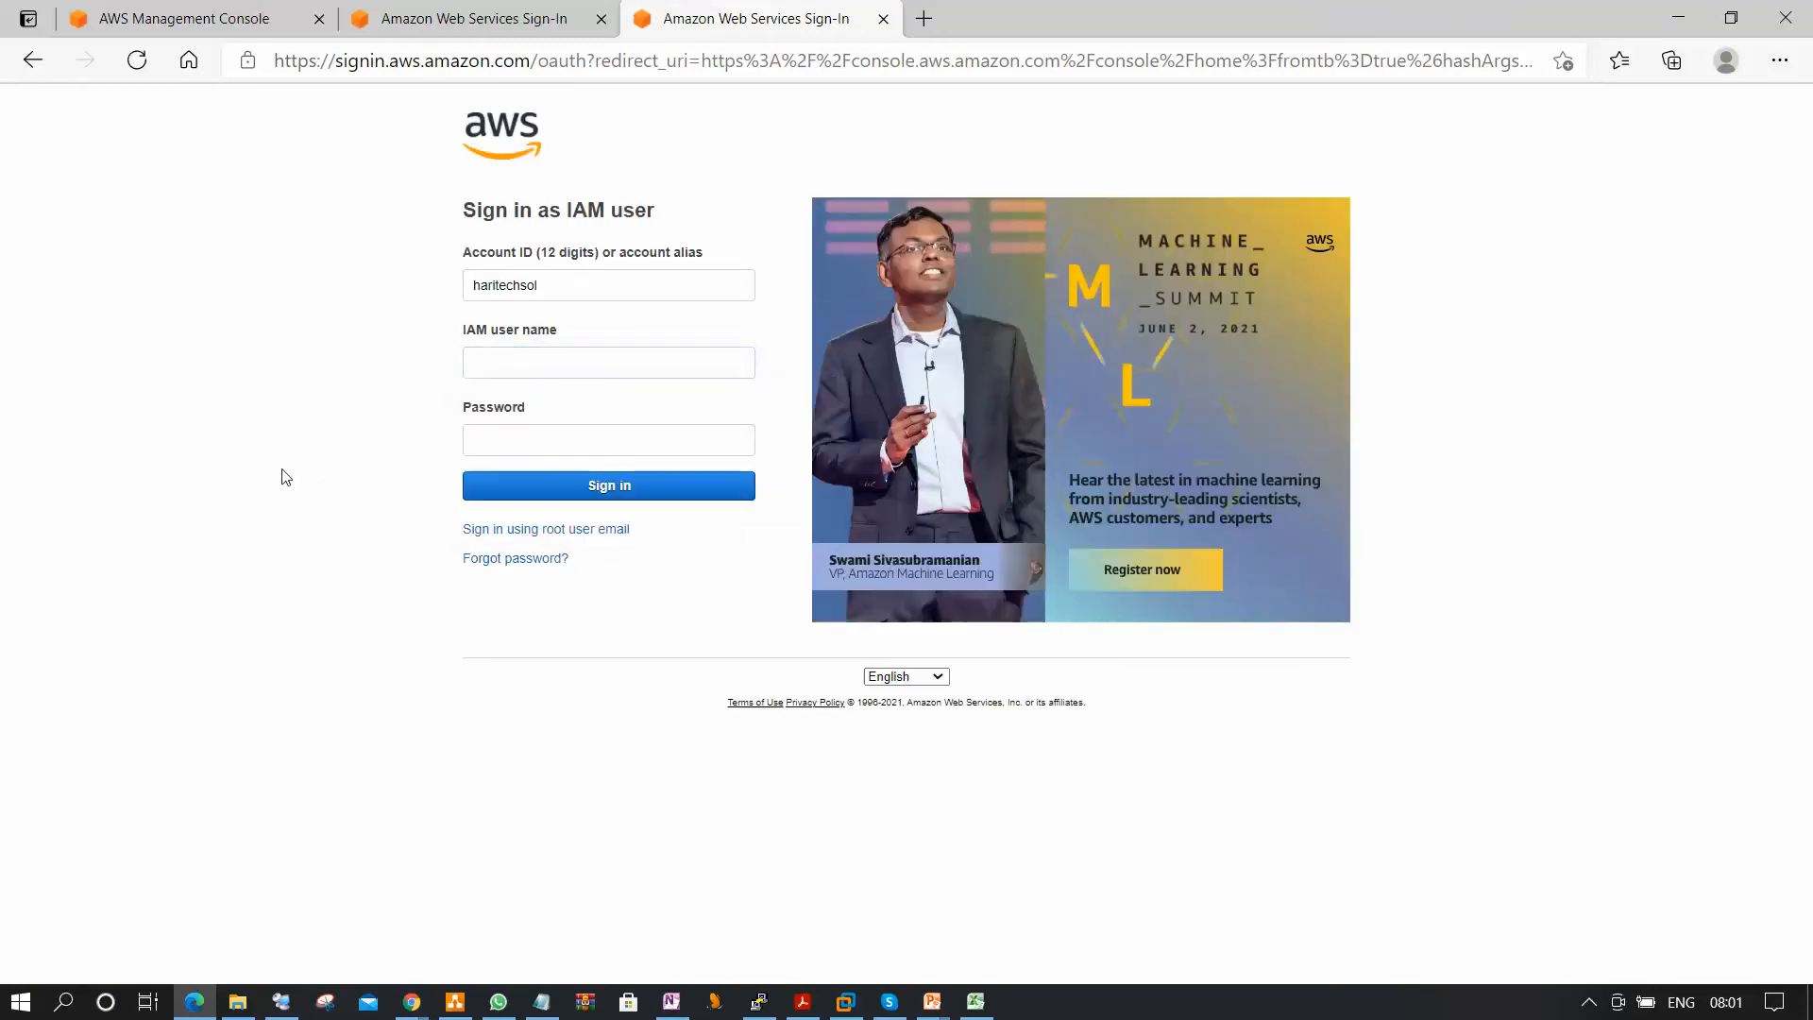
left_click(500, 357)
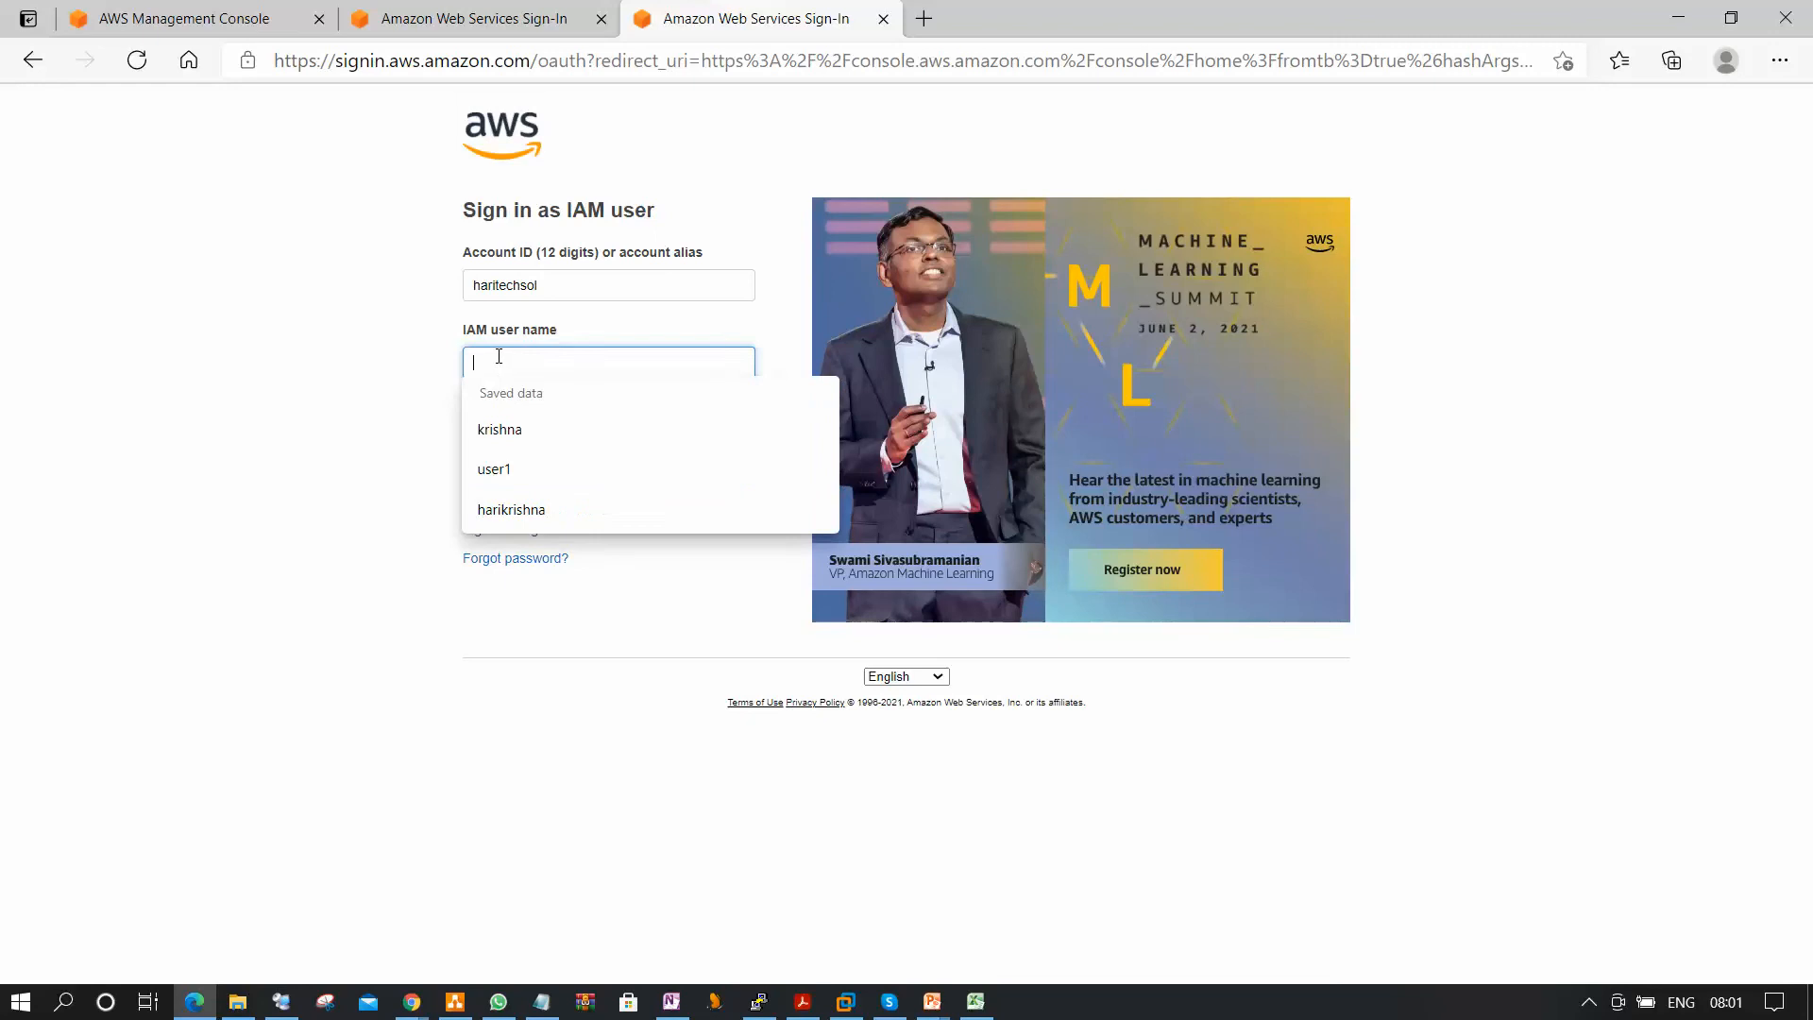
left_click(220, 434)
left_click(534, 369)
type("lik")
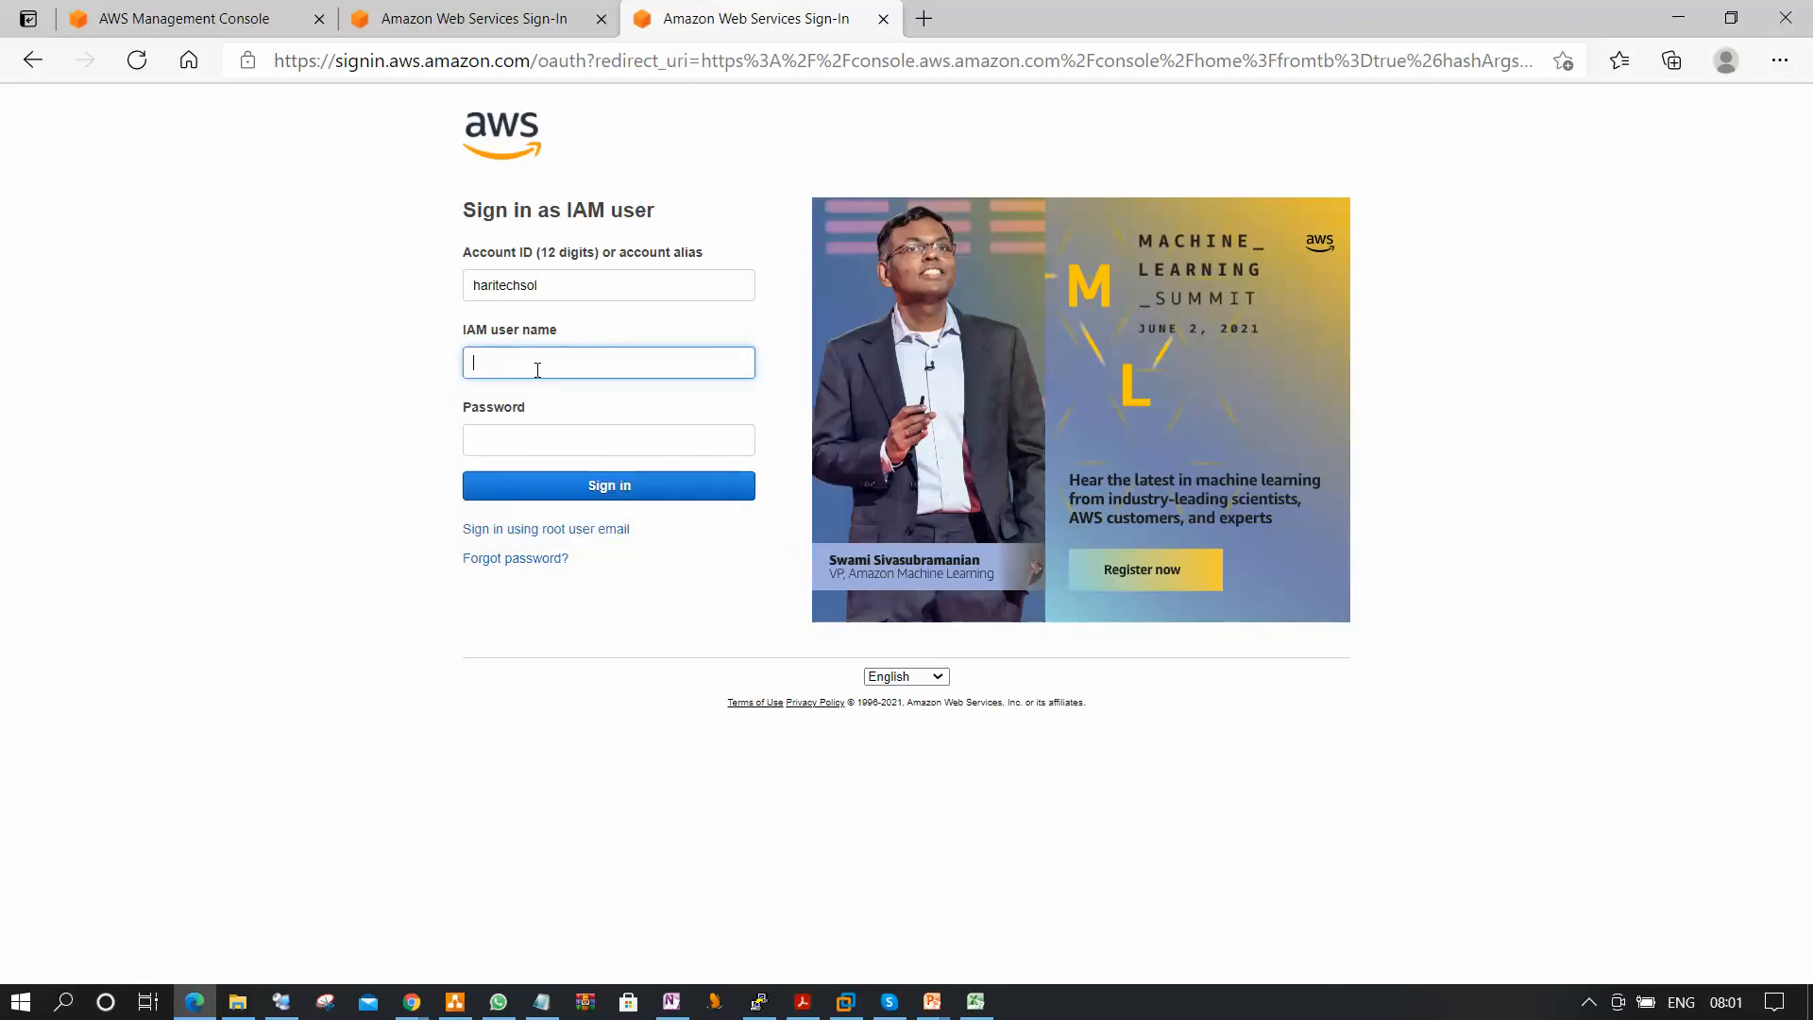
type("esh")
key("Tab")
type("•")
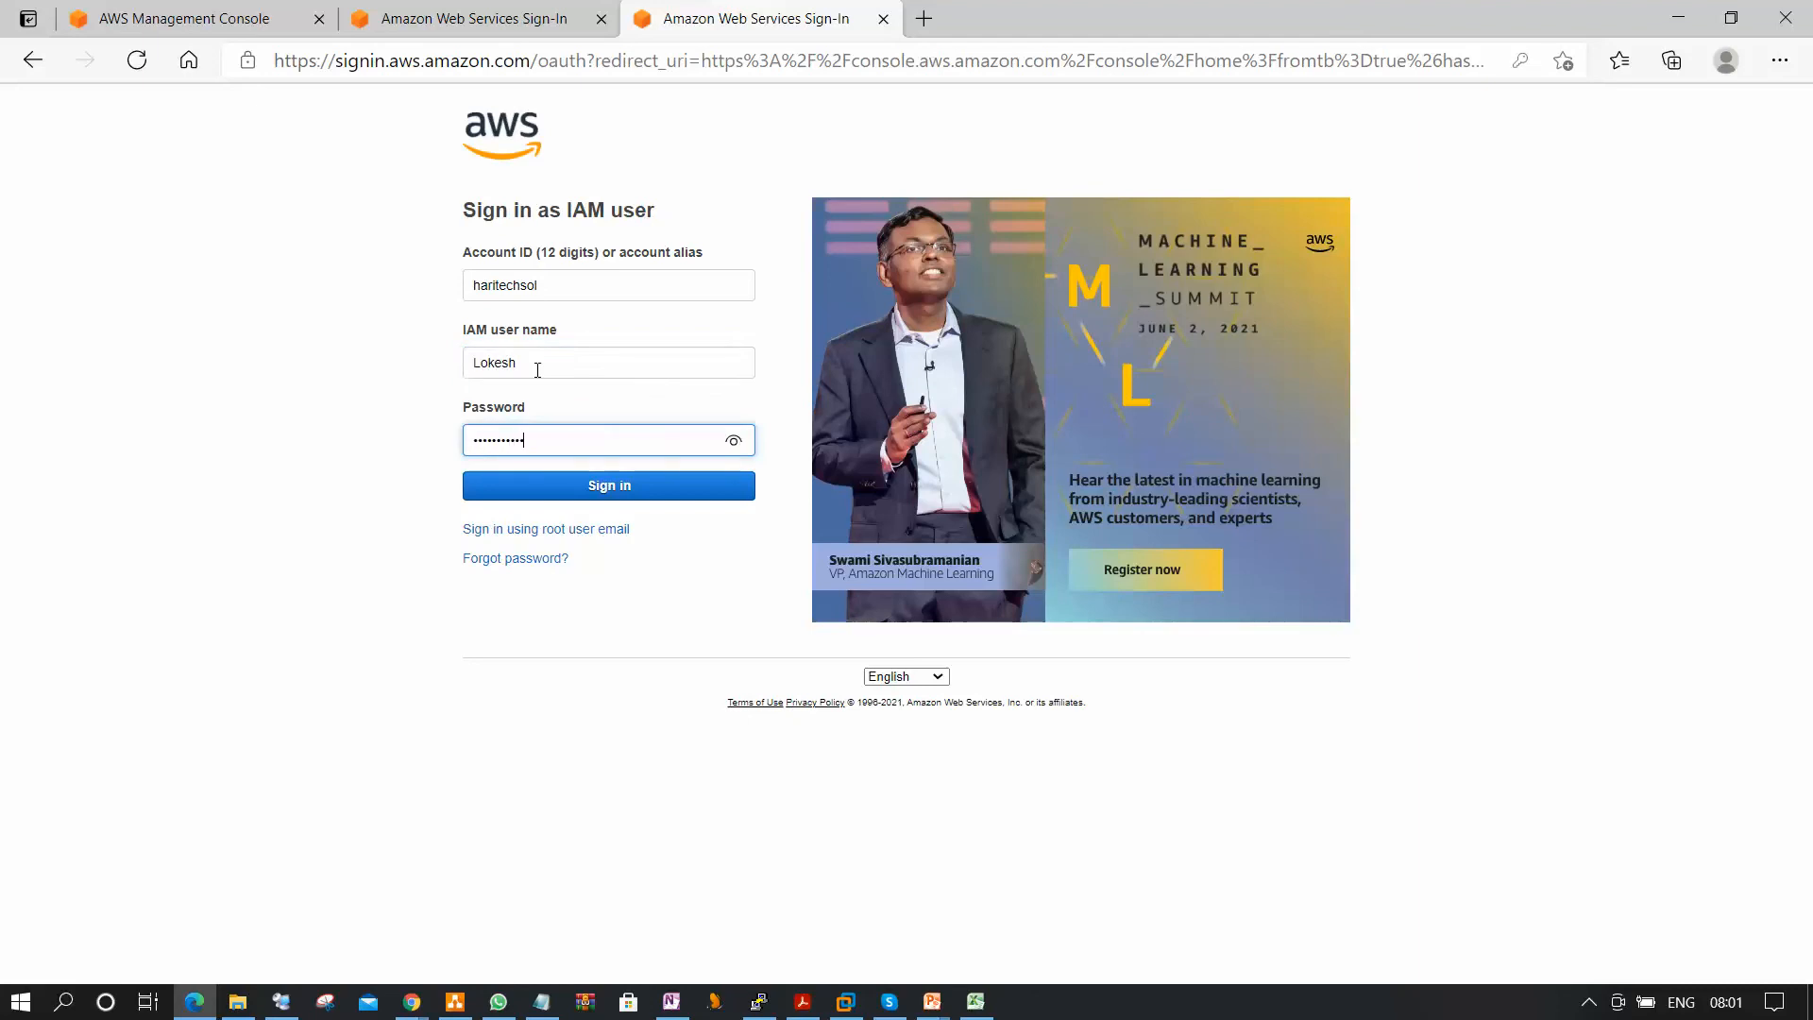
left_click(608, 485)
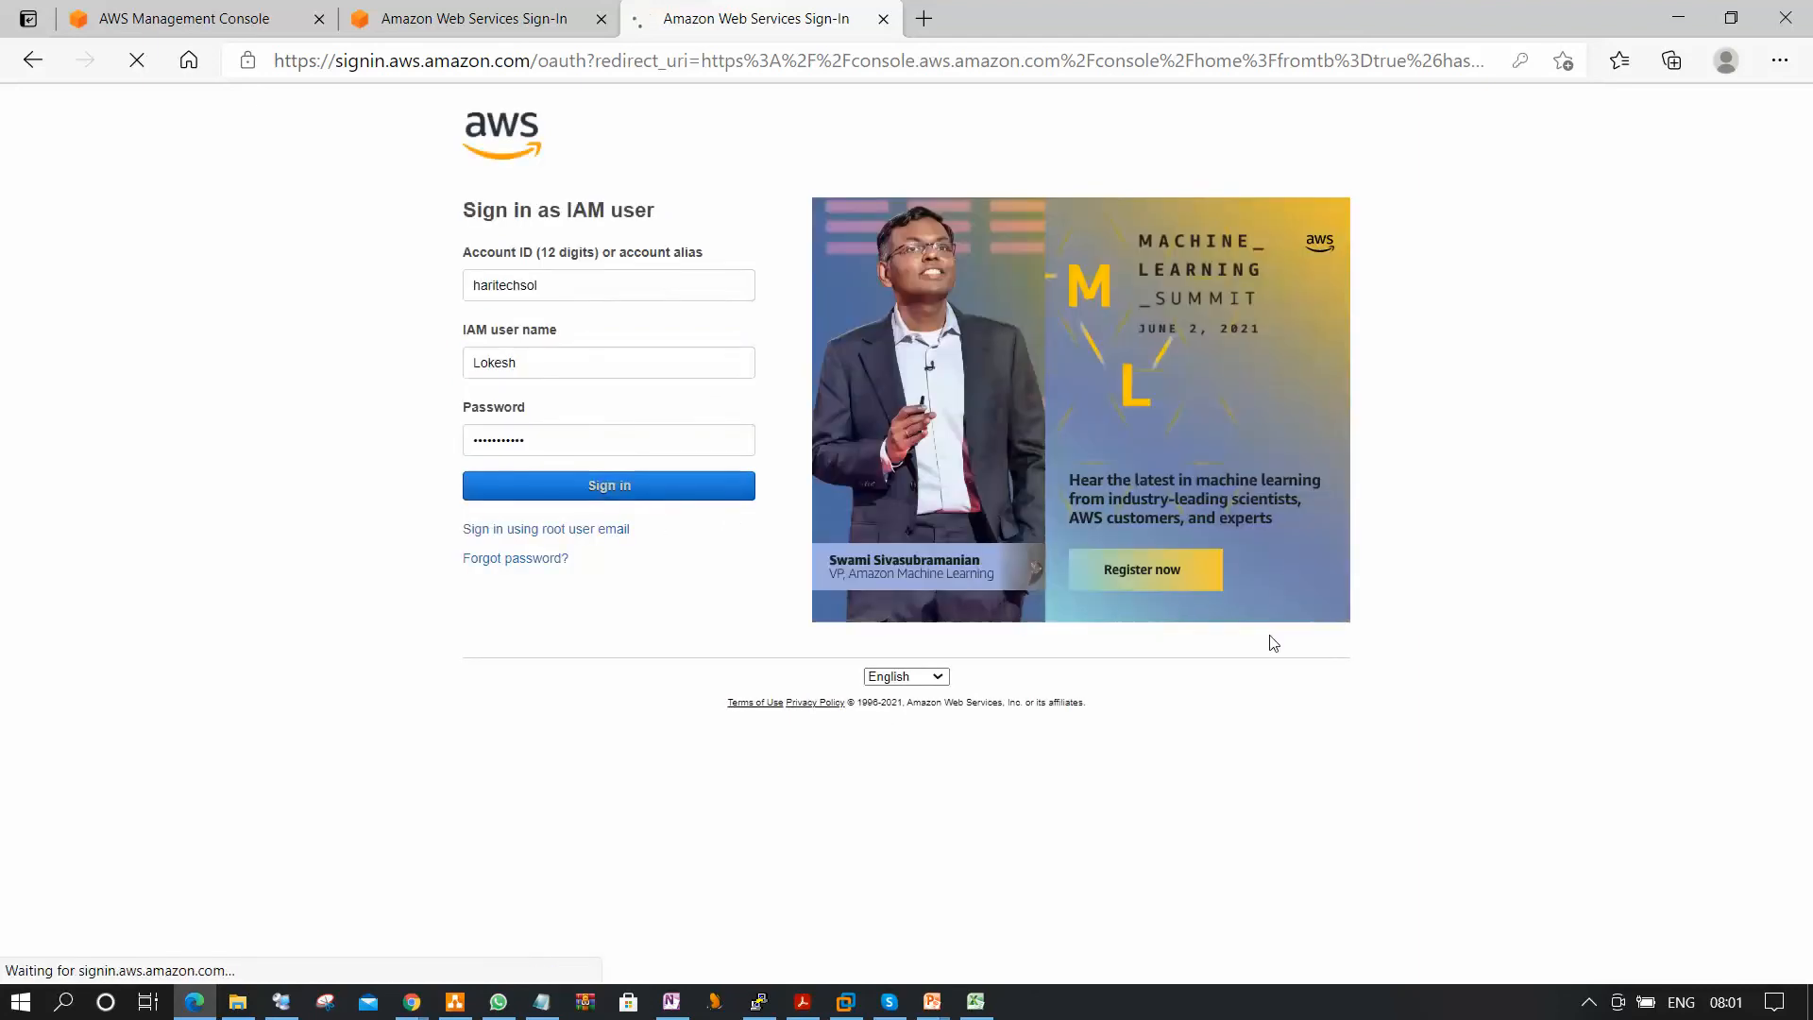
Fill in the old password, enter and retype the IAM user's new password, and confirm the password change.
left_click(855, 301)
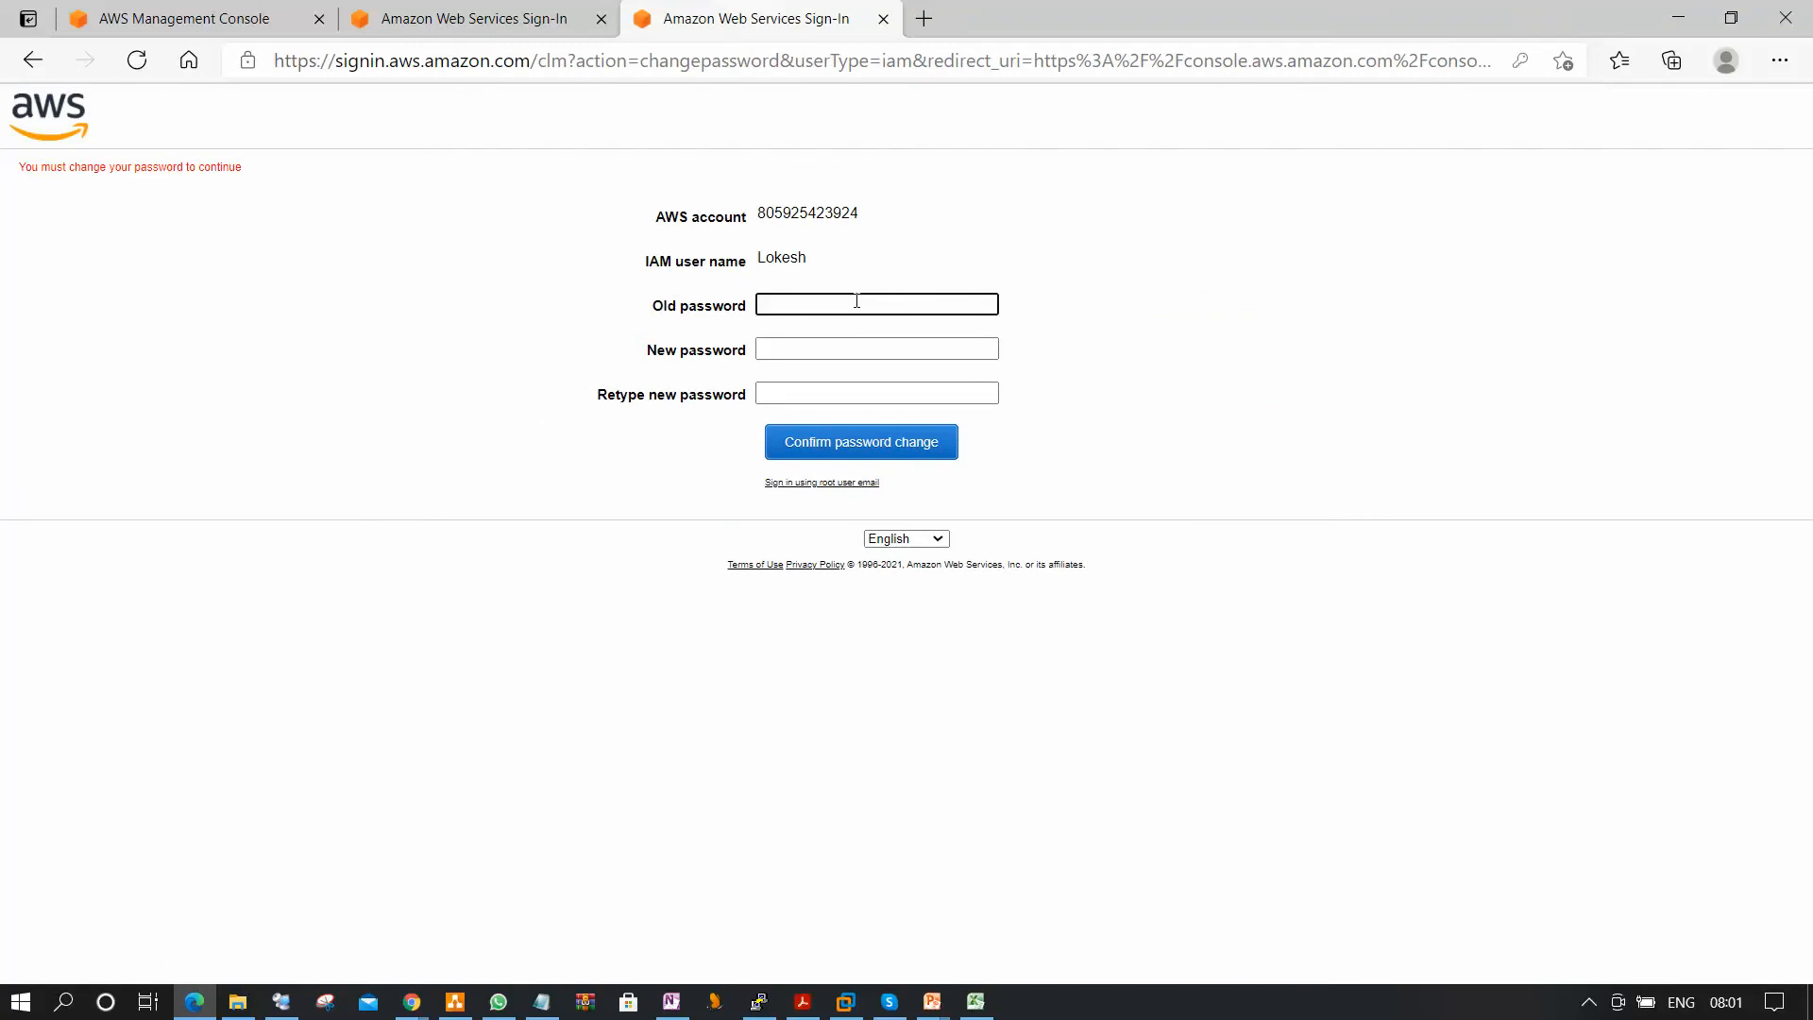
type("****")
key("Tab")
type("*********")
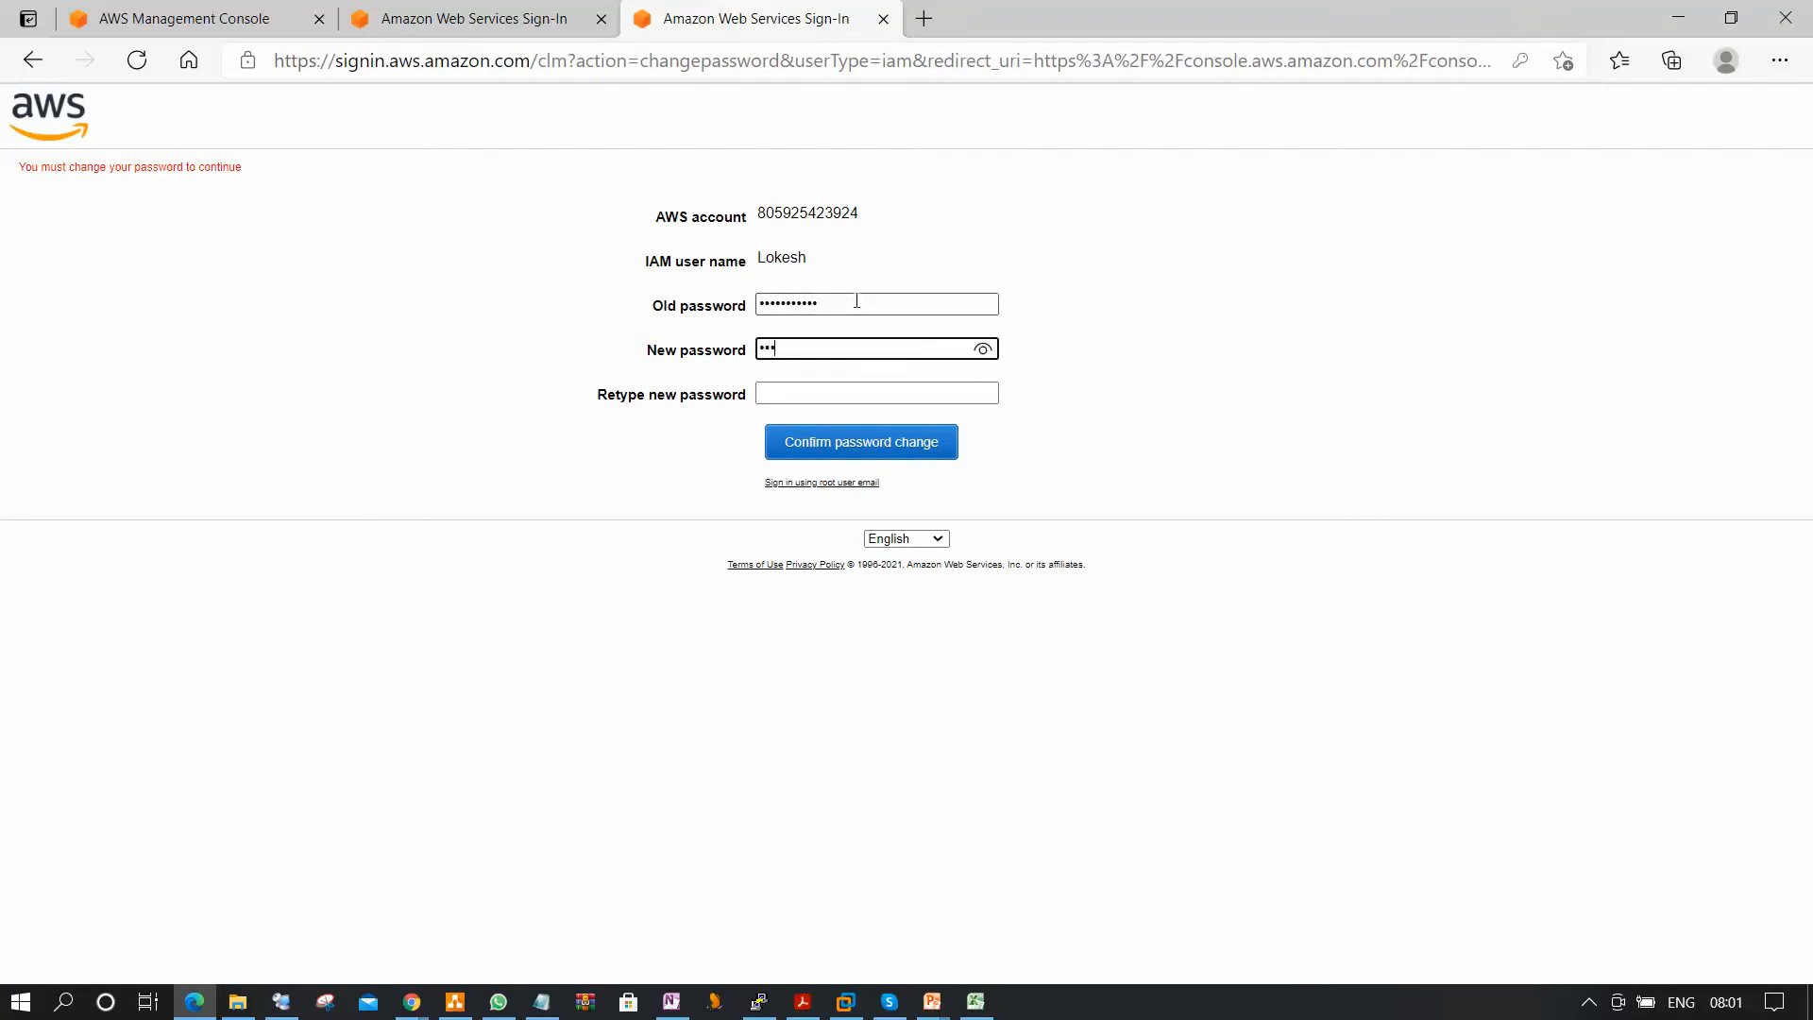
key("Tab")
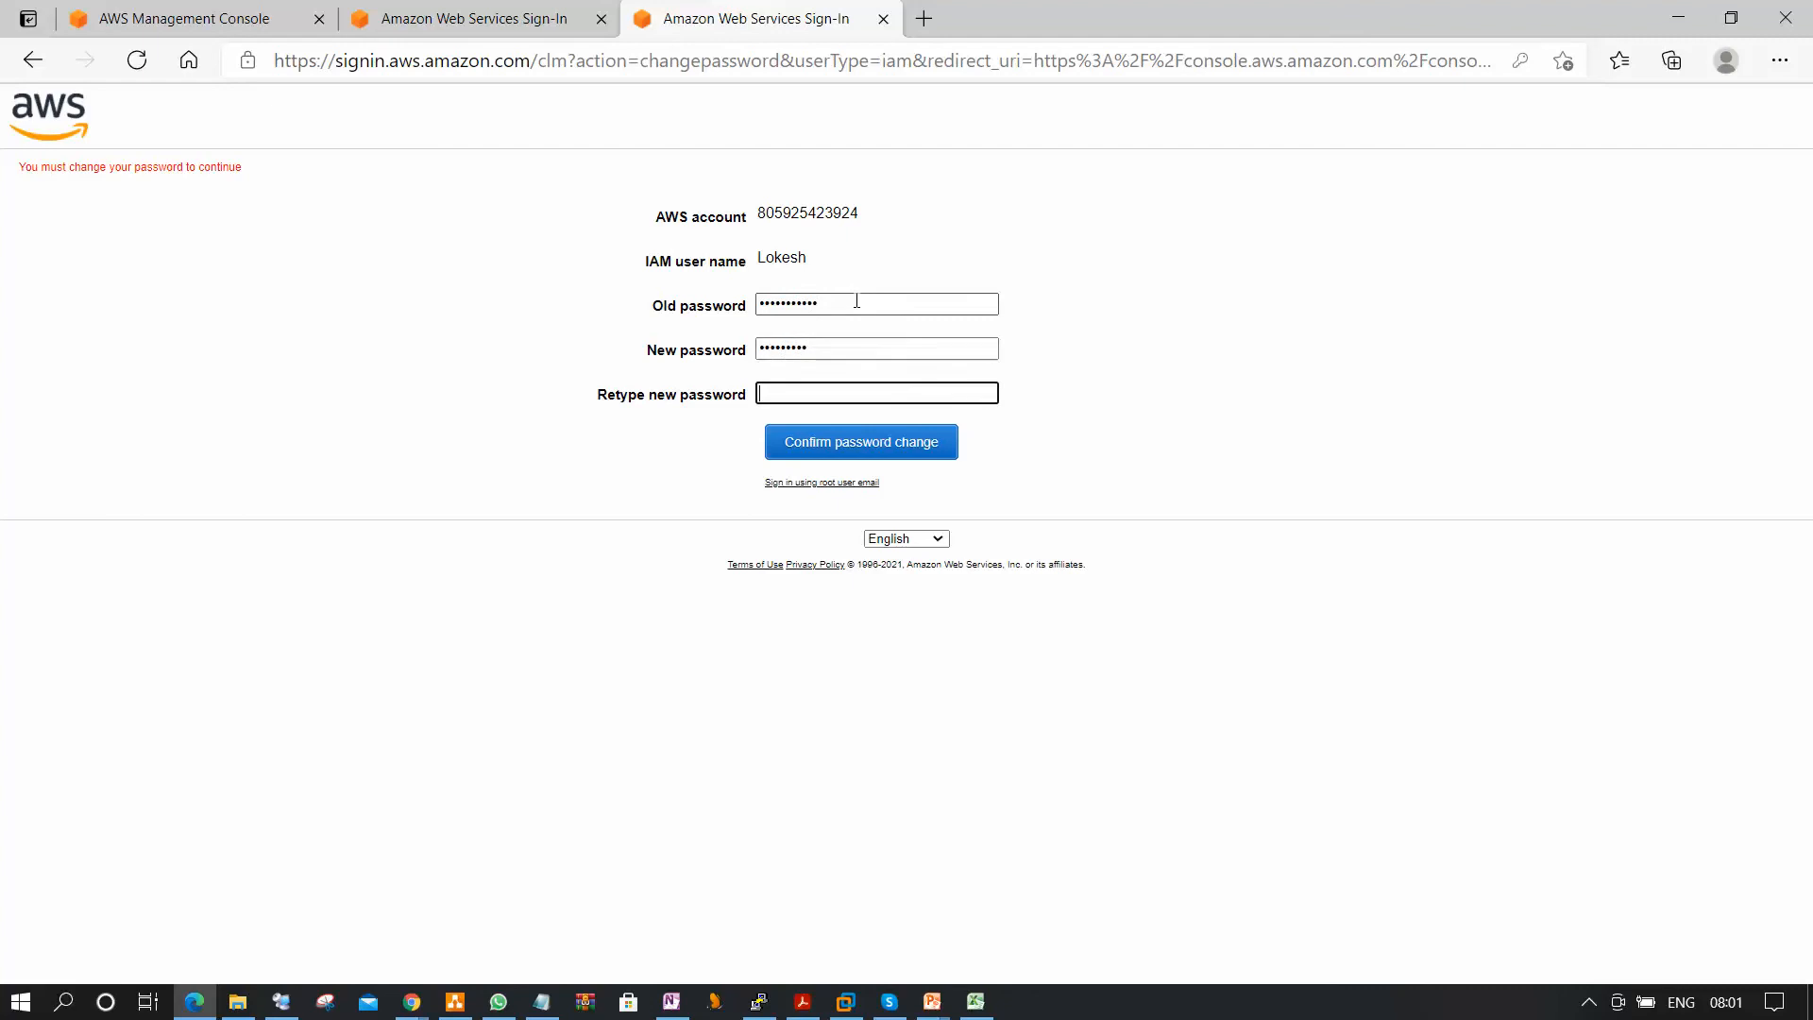
type("*********")
left_click(848, 441)
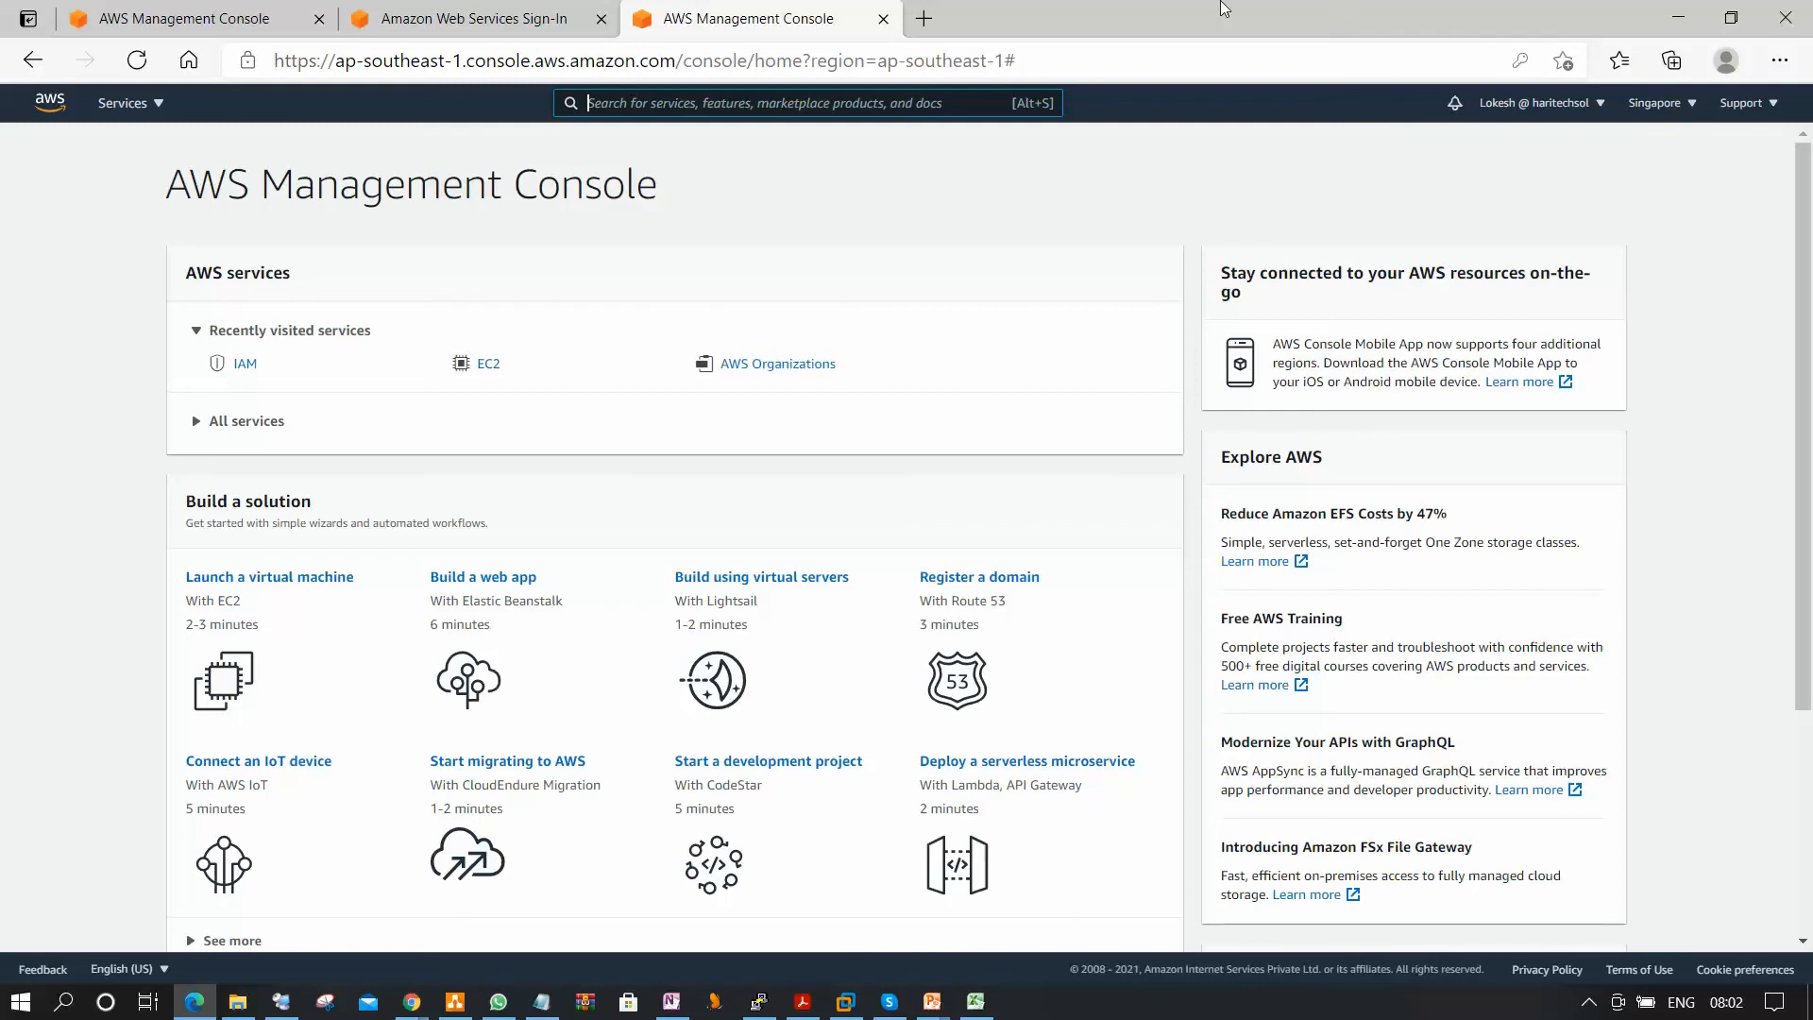
Return to the IAM console in Chrome and open the list of users under access management.
left_click(1673, 19)
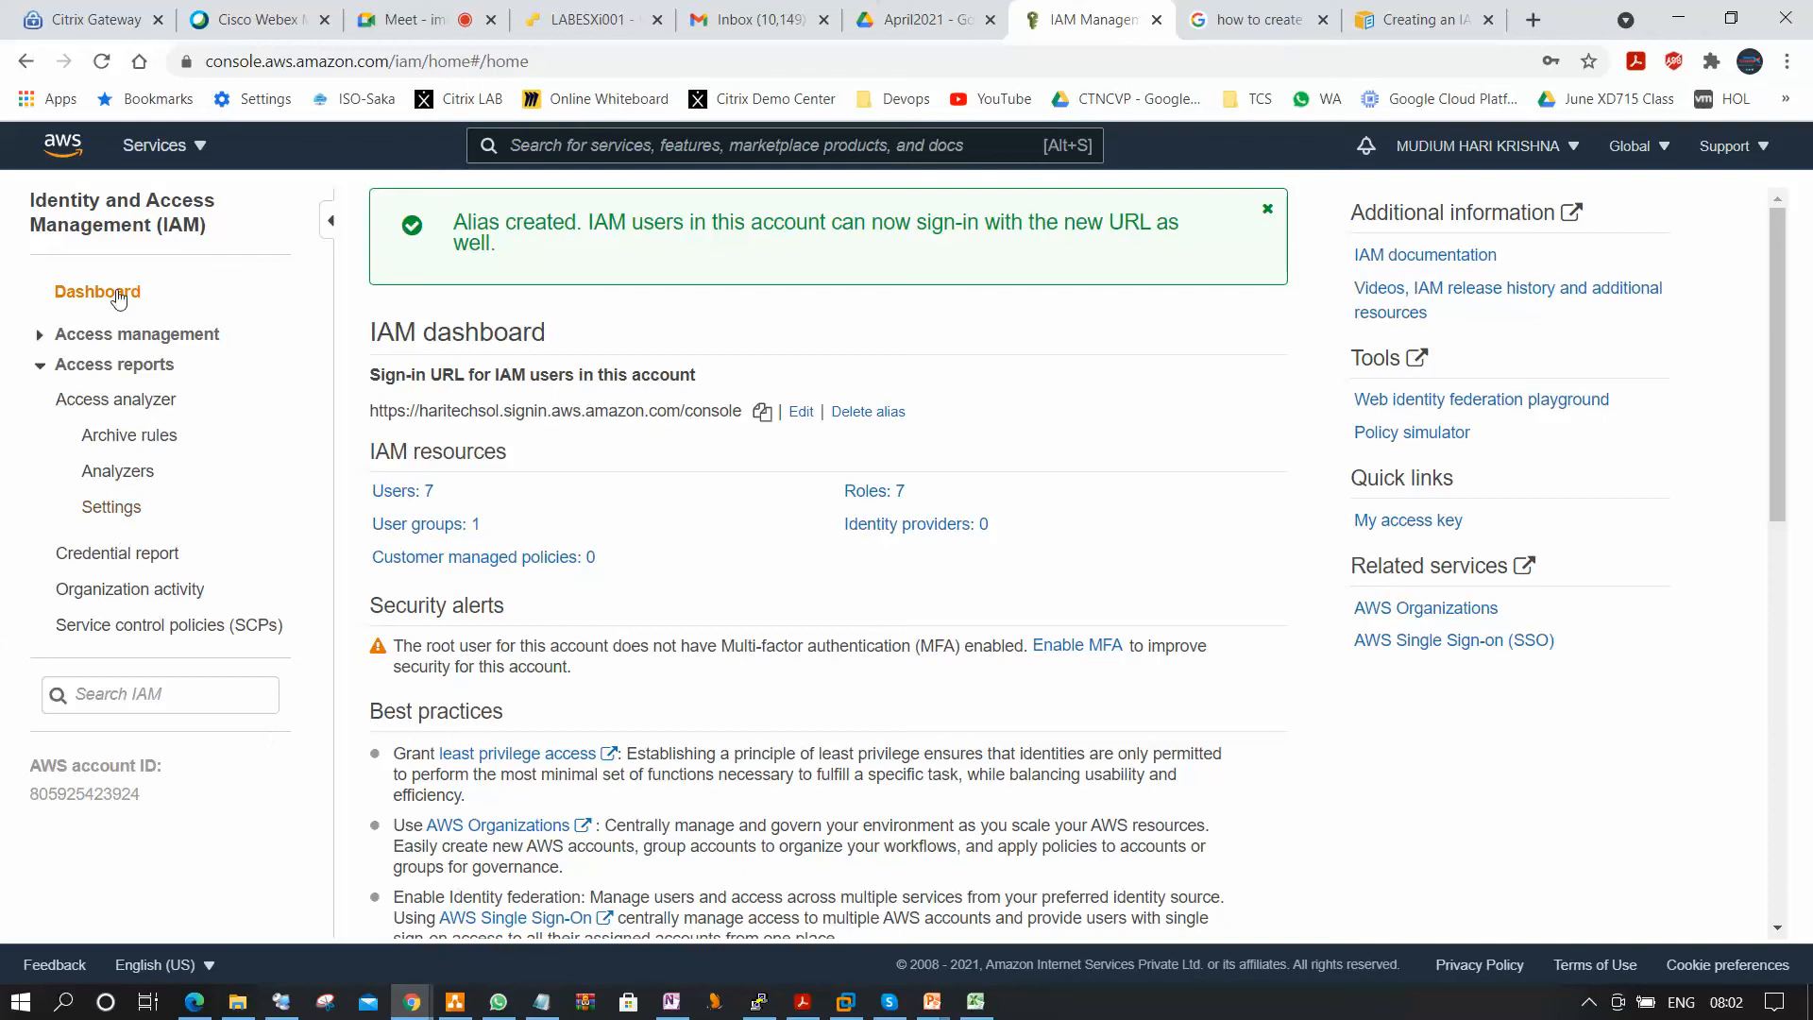
left_click(39, 336)
left_click(93, 412)
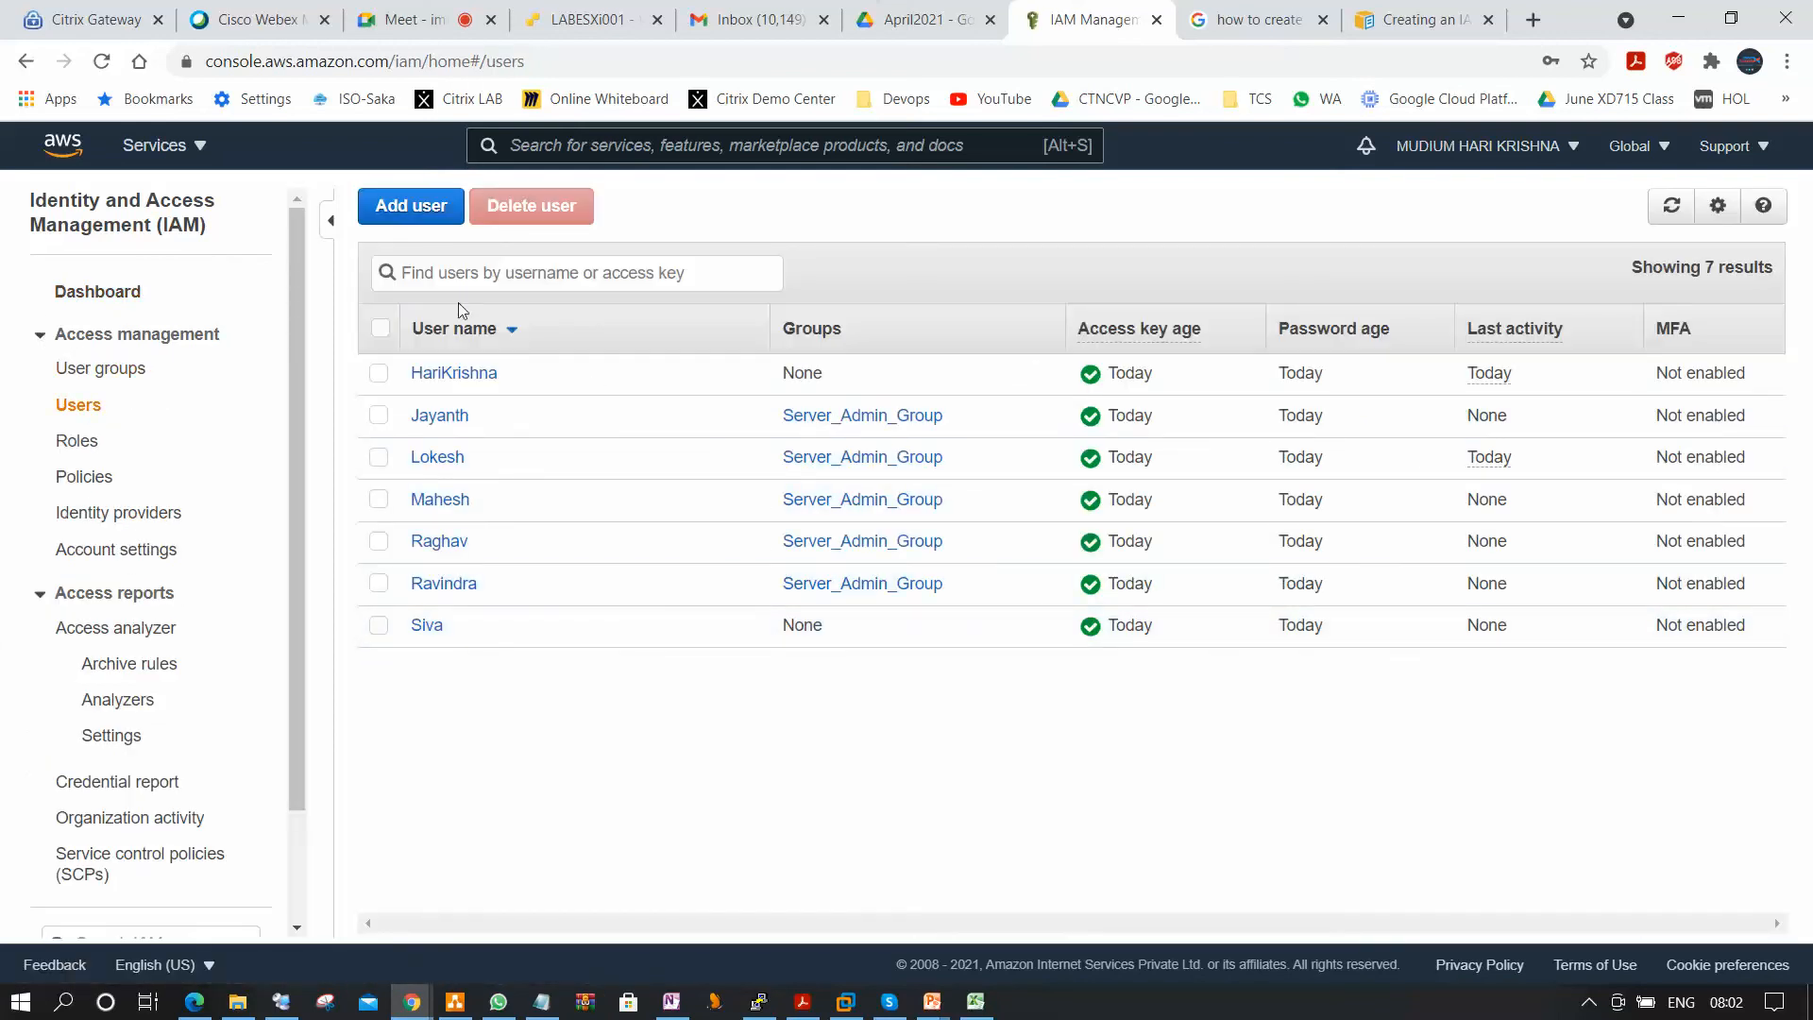
Switch to the Google Meet call and look through its participant list.
left_click(463, 26)
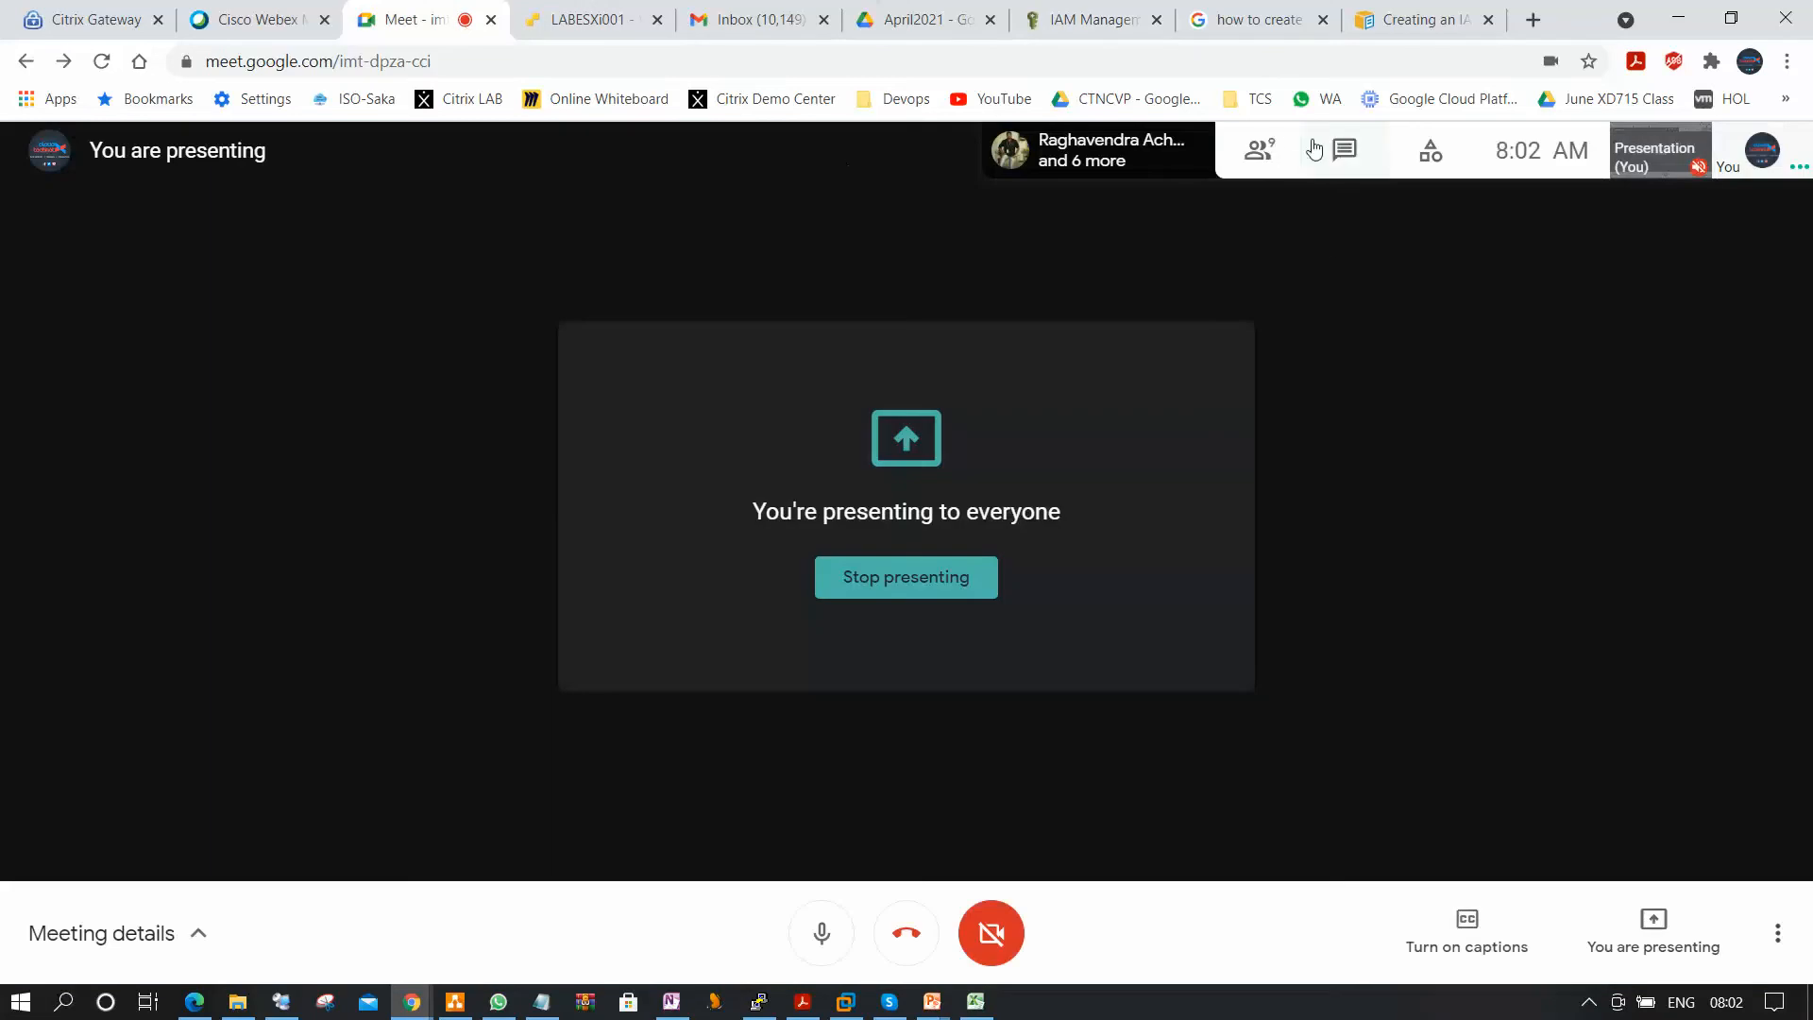
left_click(1277, 153)
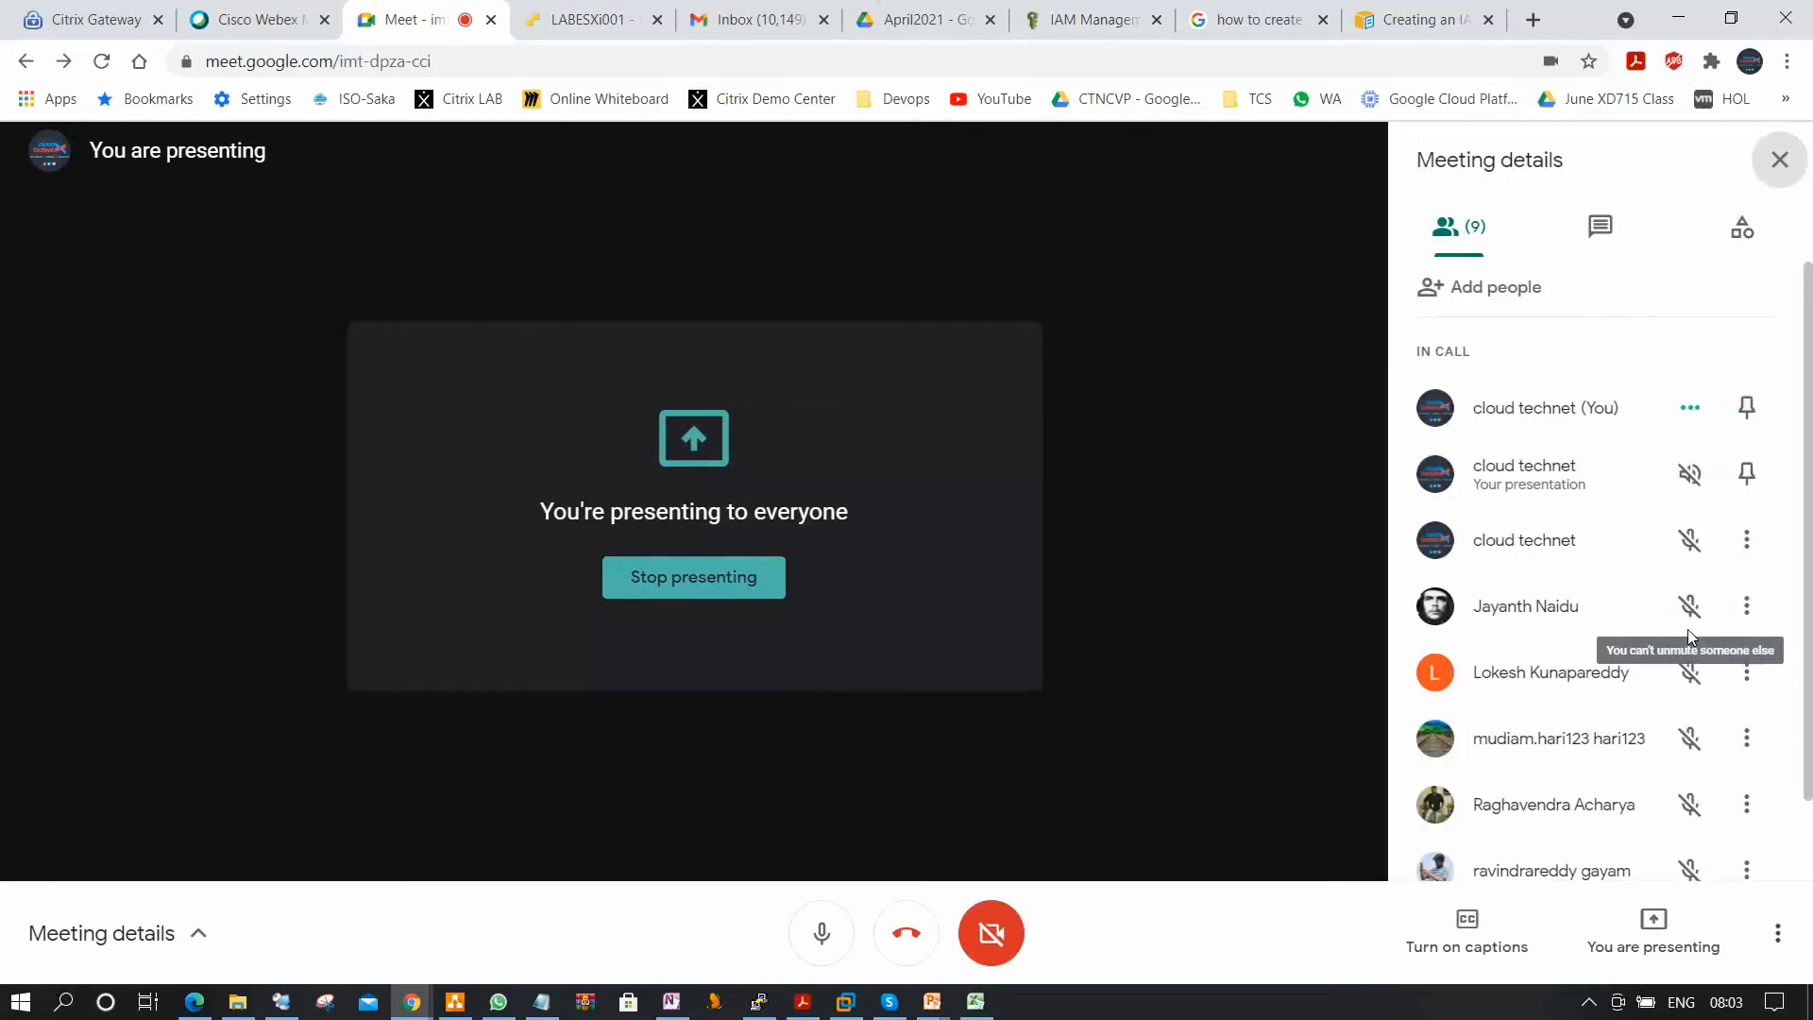
scroll(1689, 639, "down", 1)
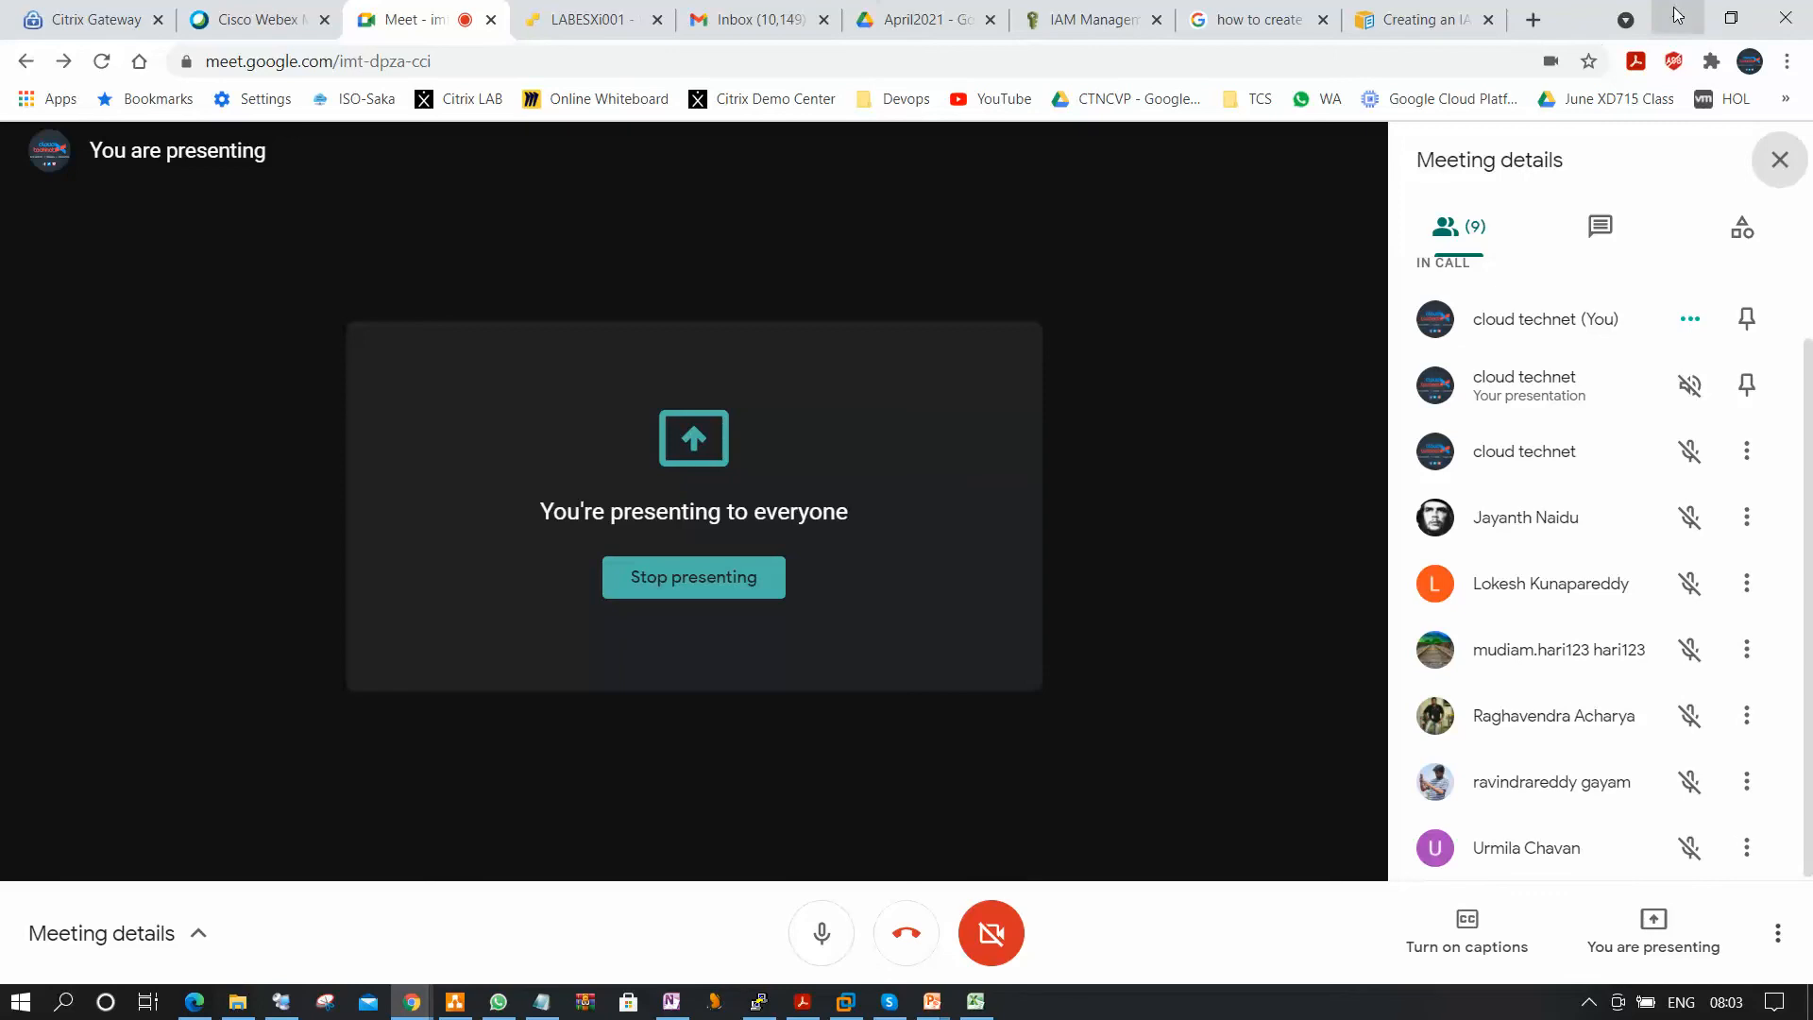
Start adding an IAM user, enter the participant's first name as user name, and enable programmatic and AWS Management Console access.
left_click(1117, 28)
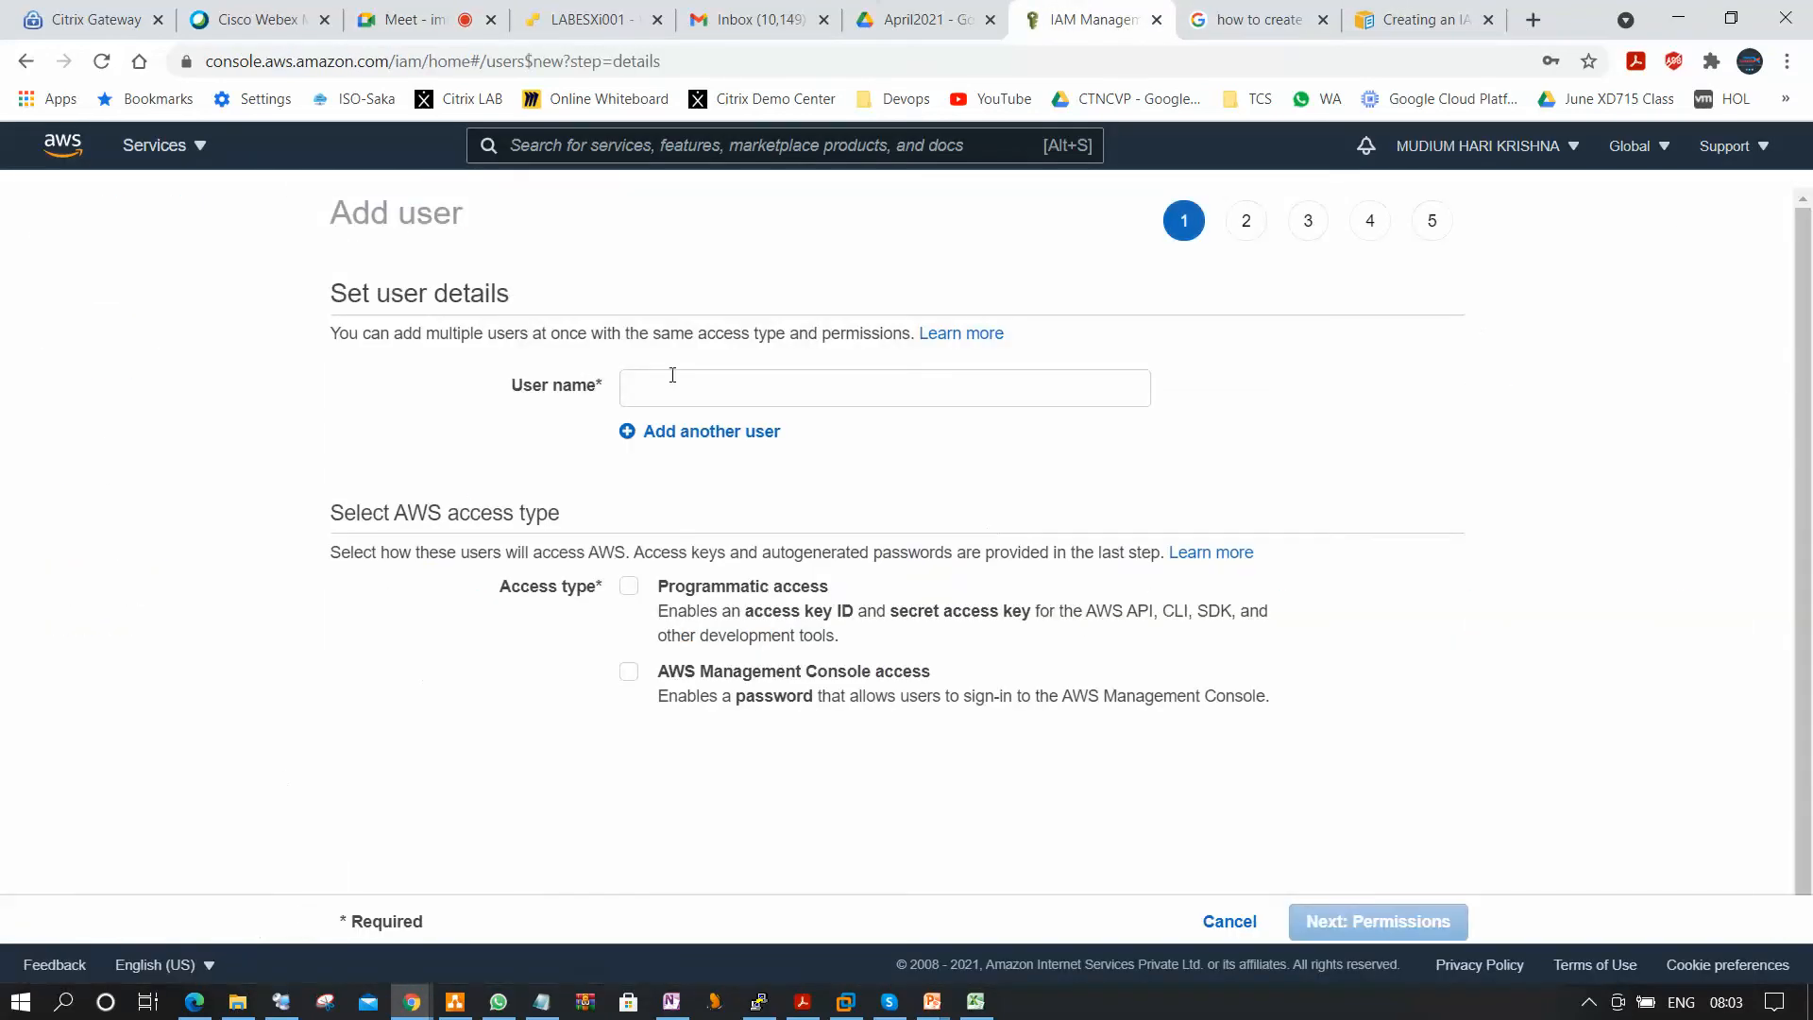
left_click(691, 394)
type("Amol")
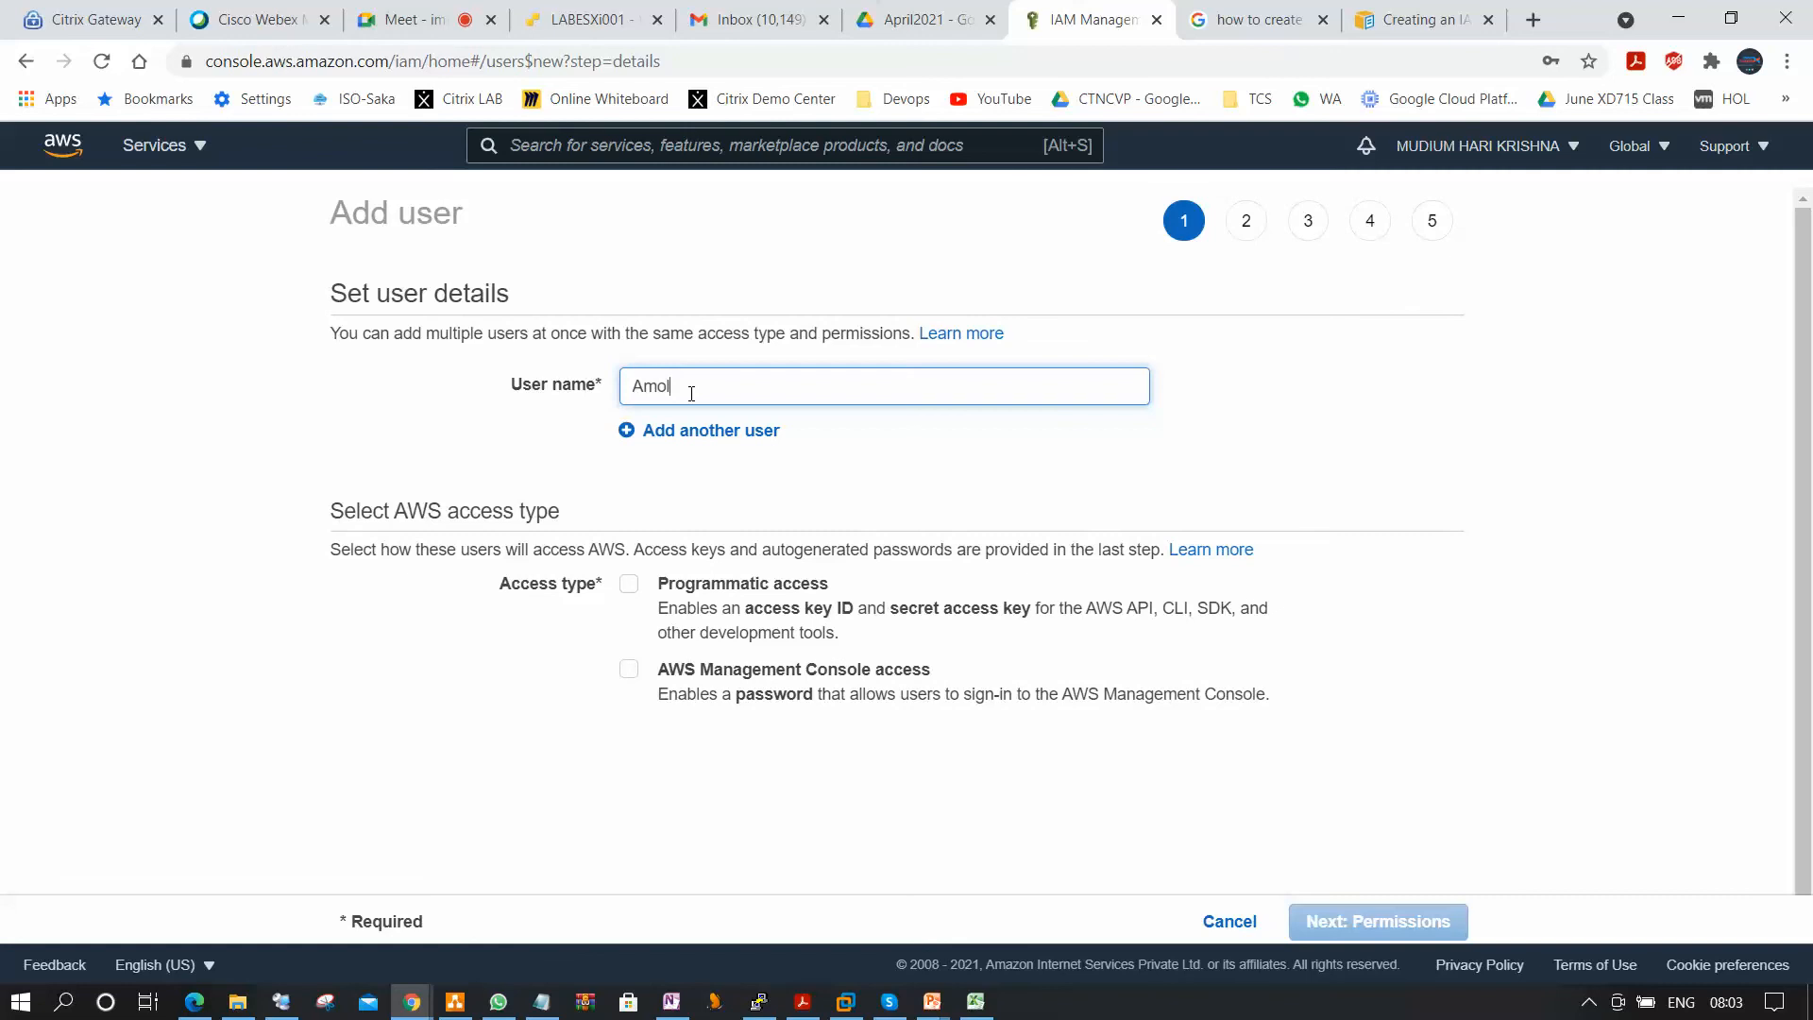
left_click(629, 585)
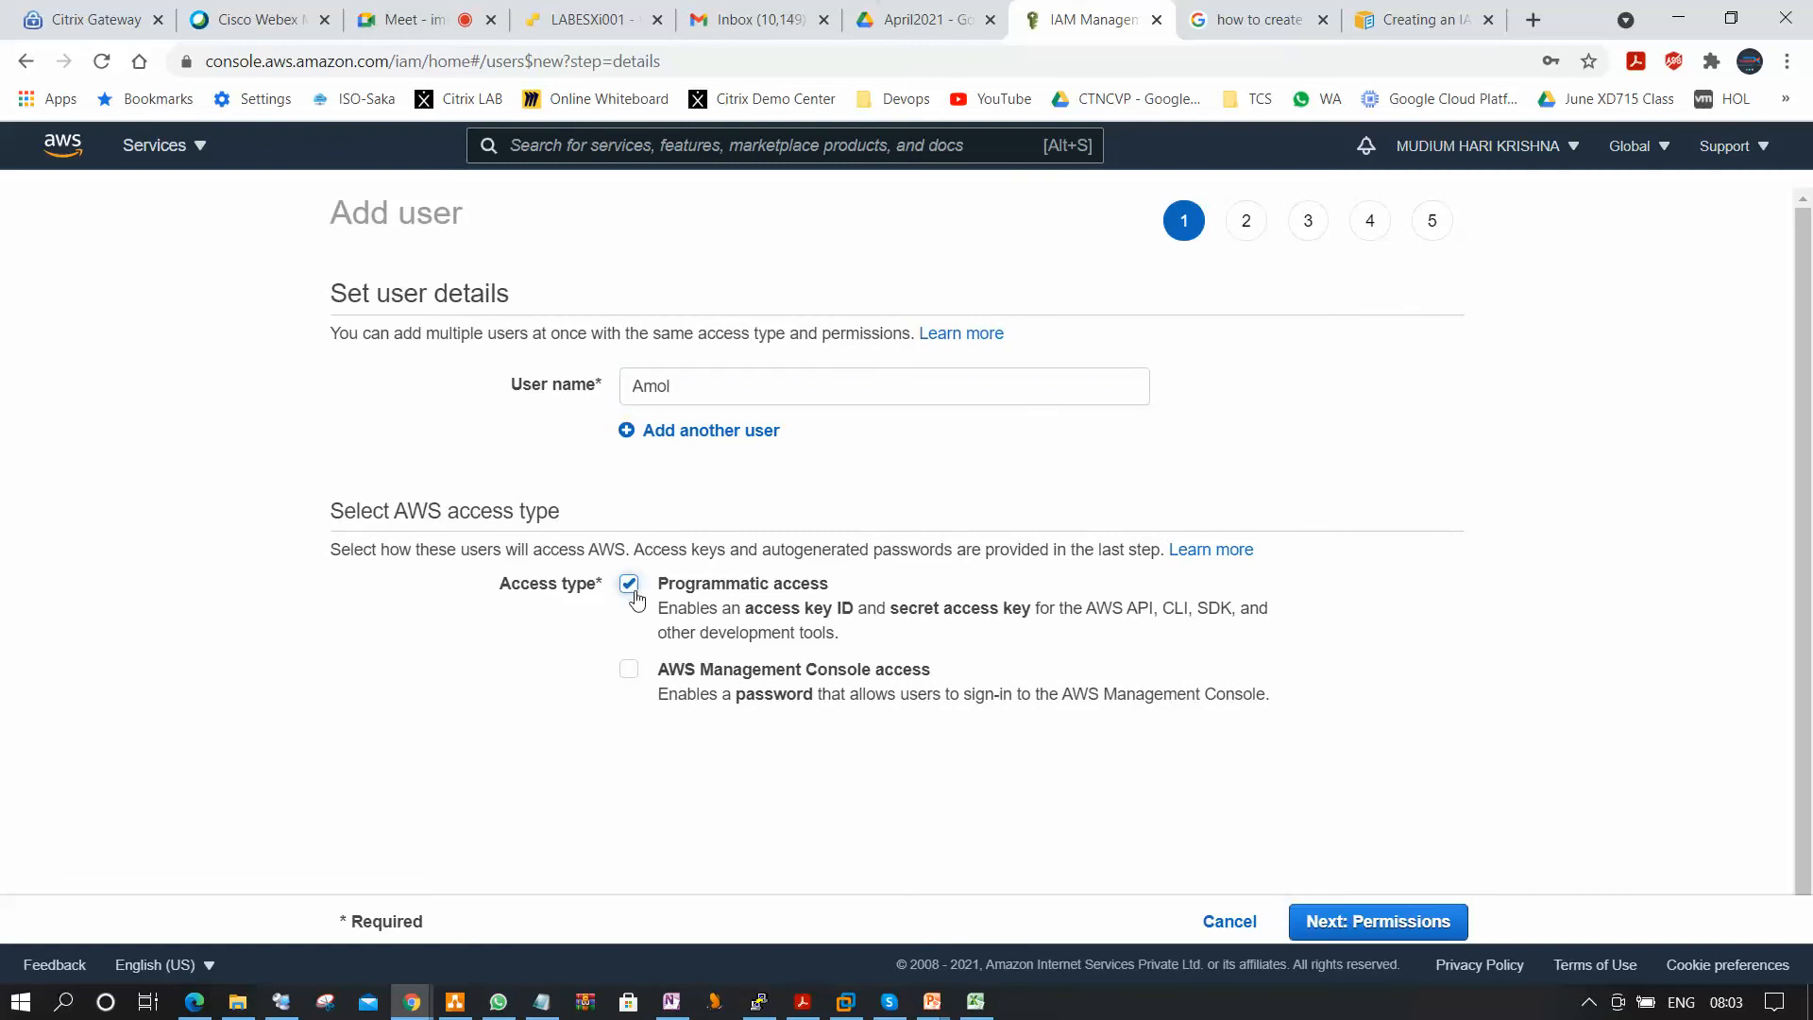
left_click(629, 673)
Set a custom console password for the new user, show it for checking, and proceed to the permissions stage.
scroll(1060, 781, "down", 1)
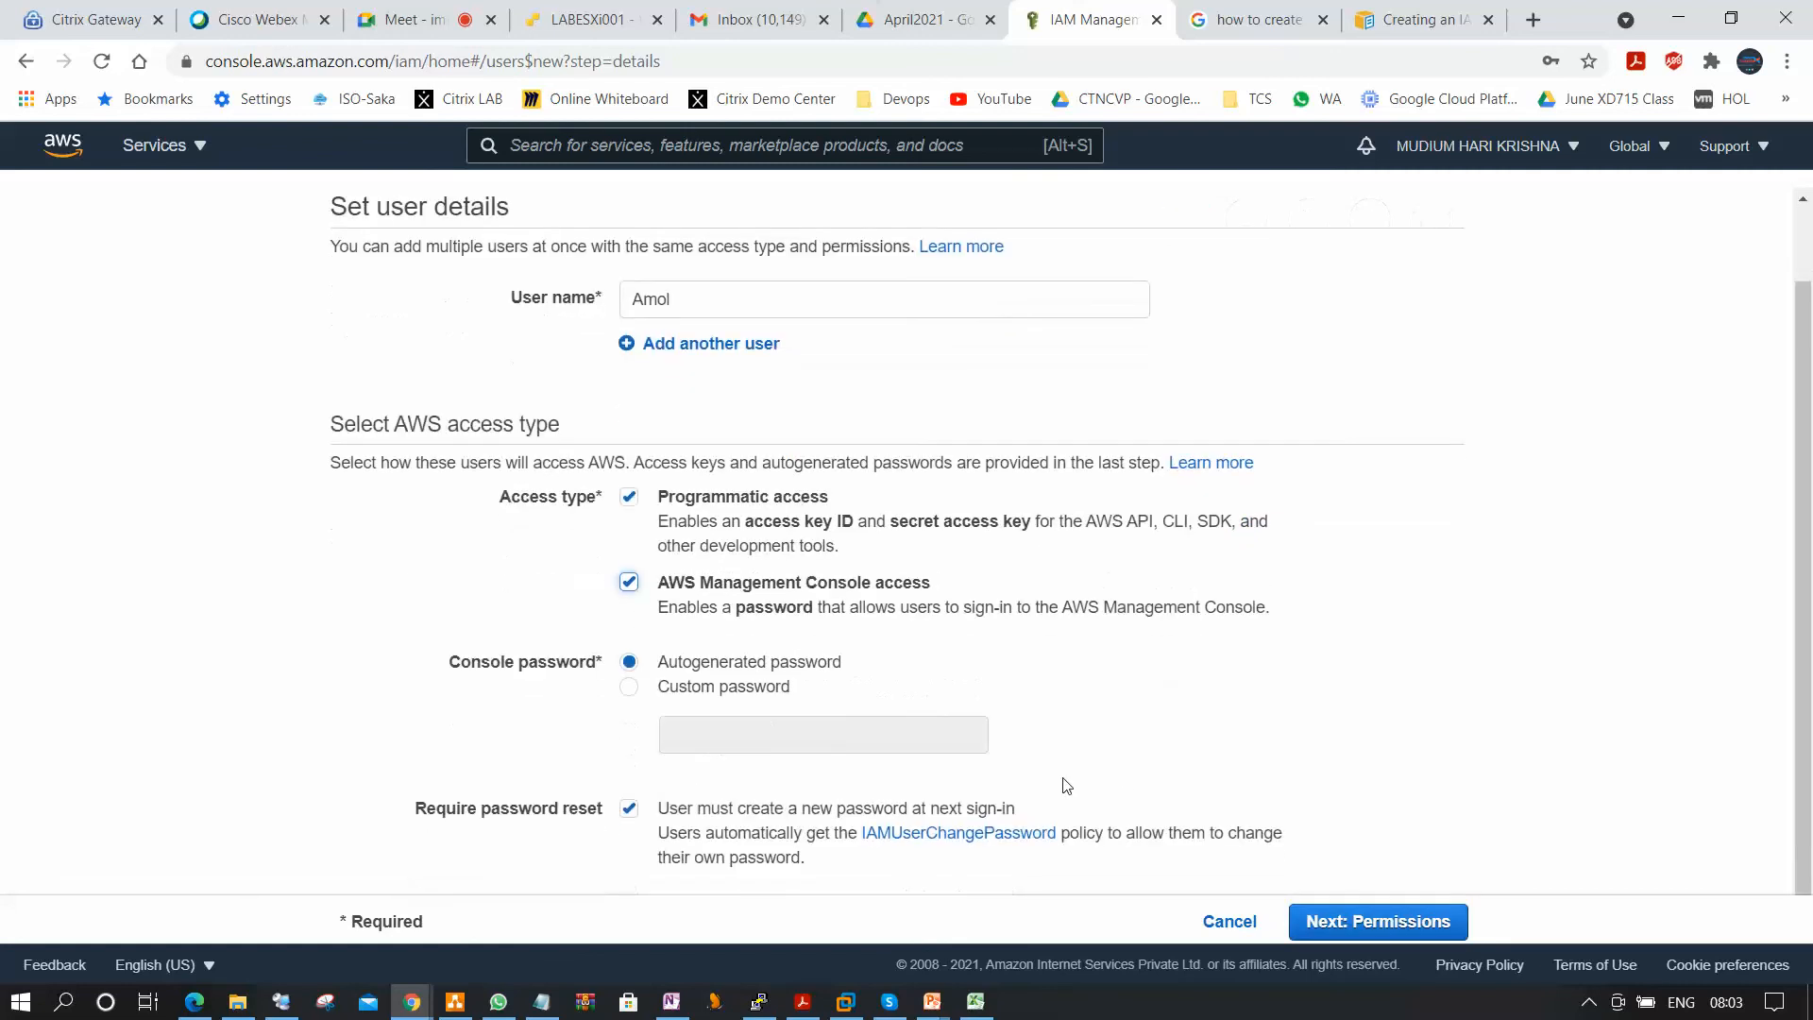
left_click(629, 687)
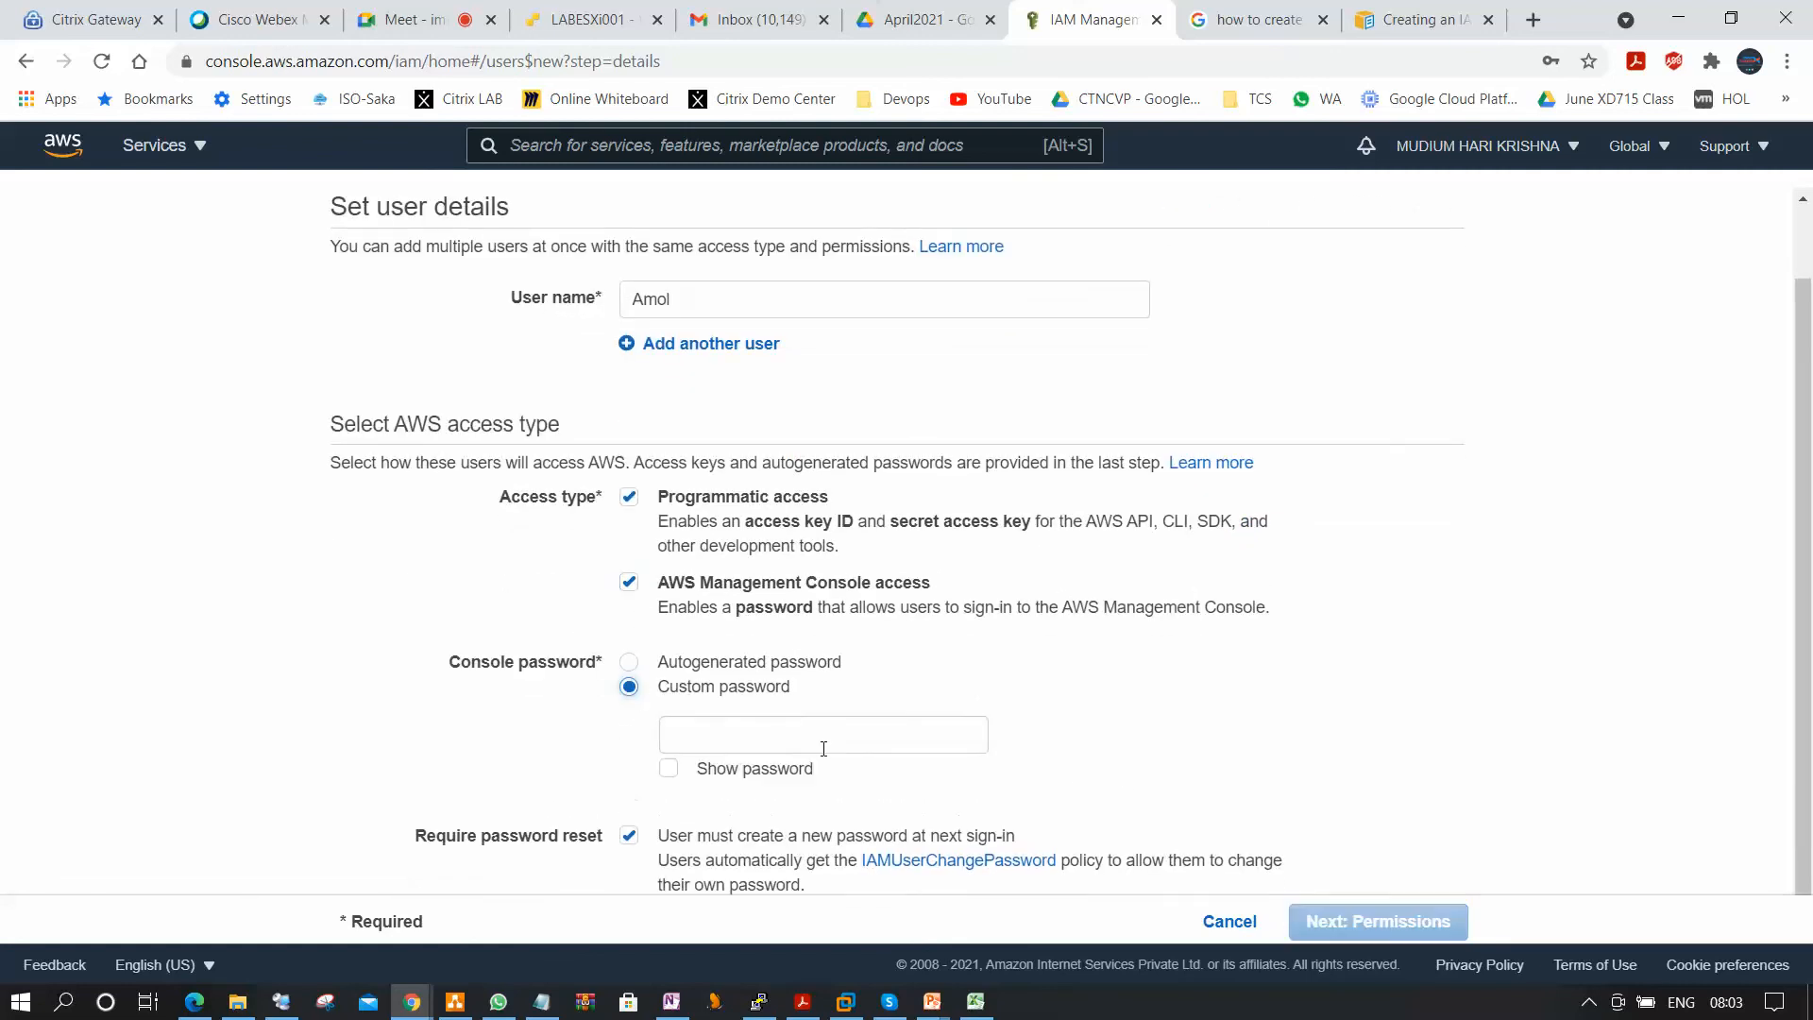
left_click(796, 727)
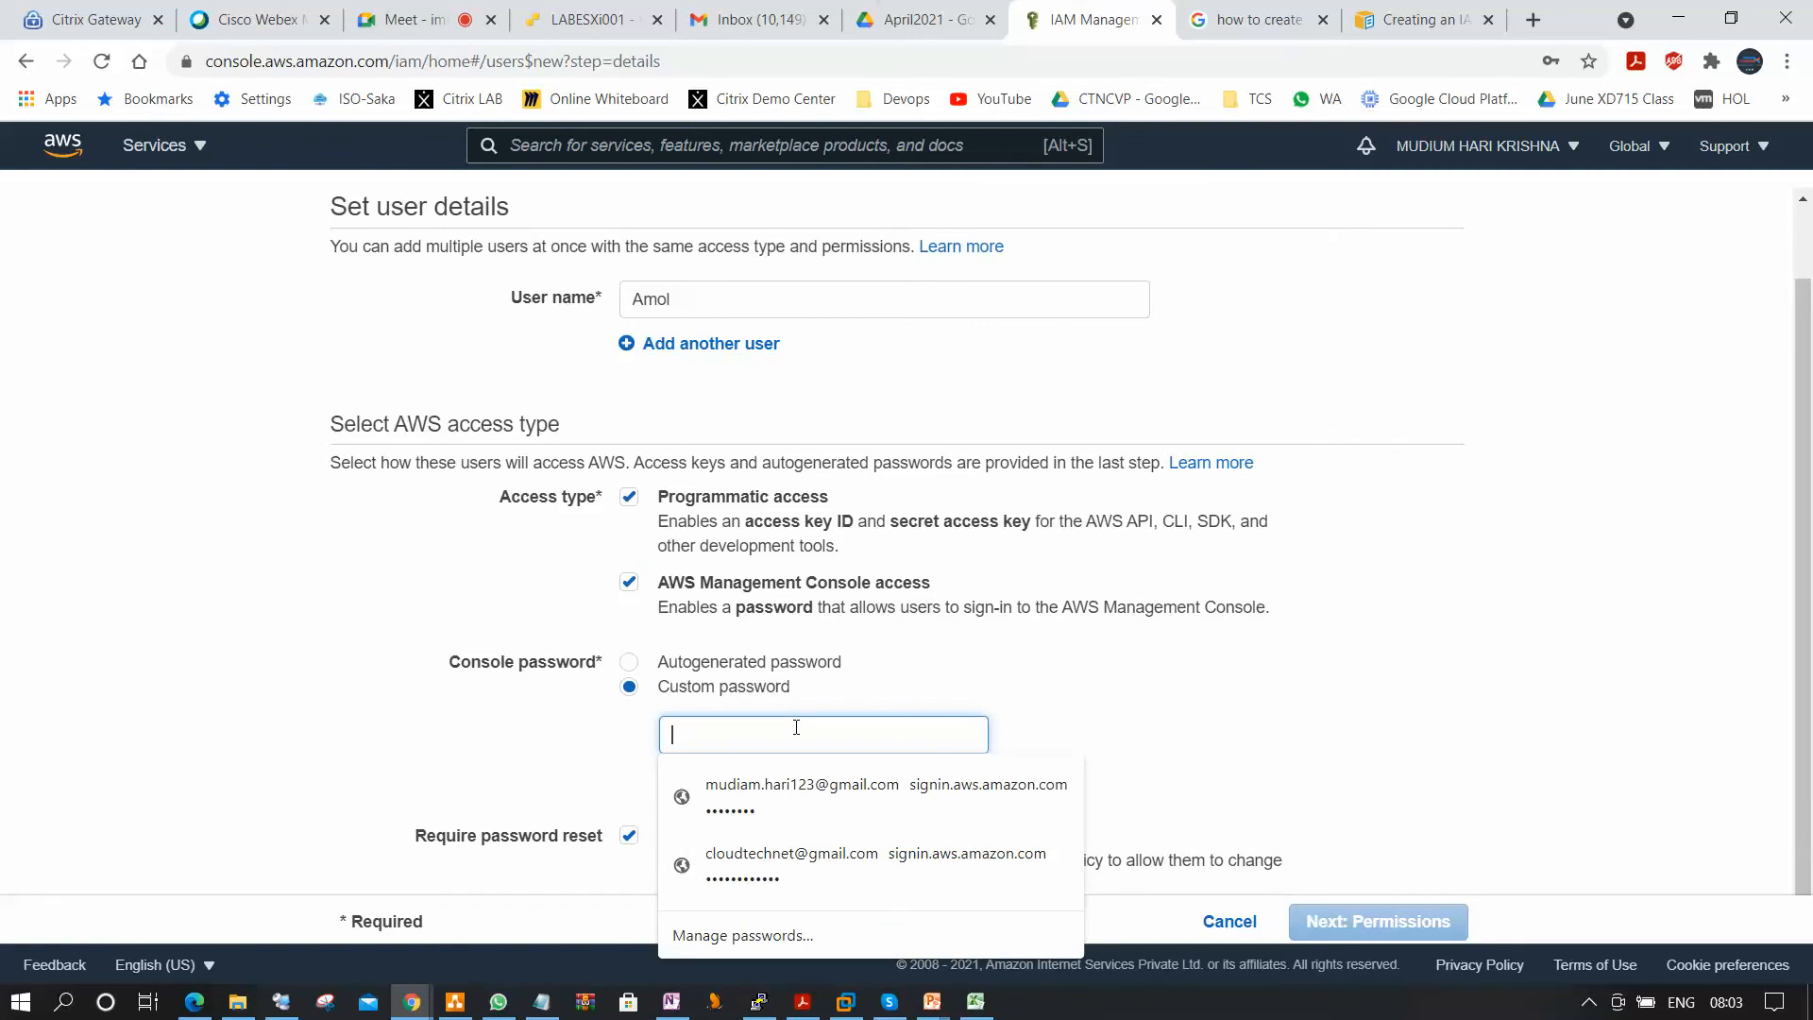
type("••••••••••")
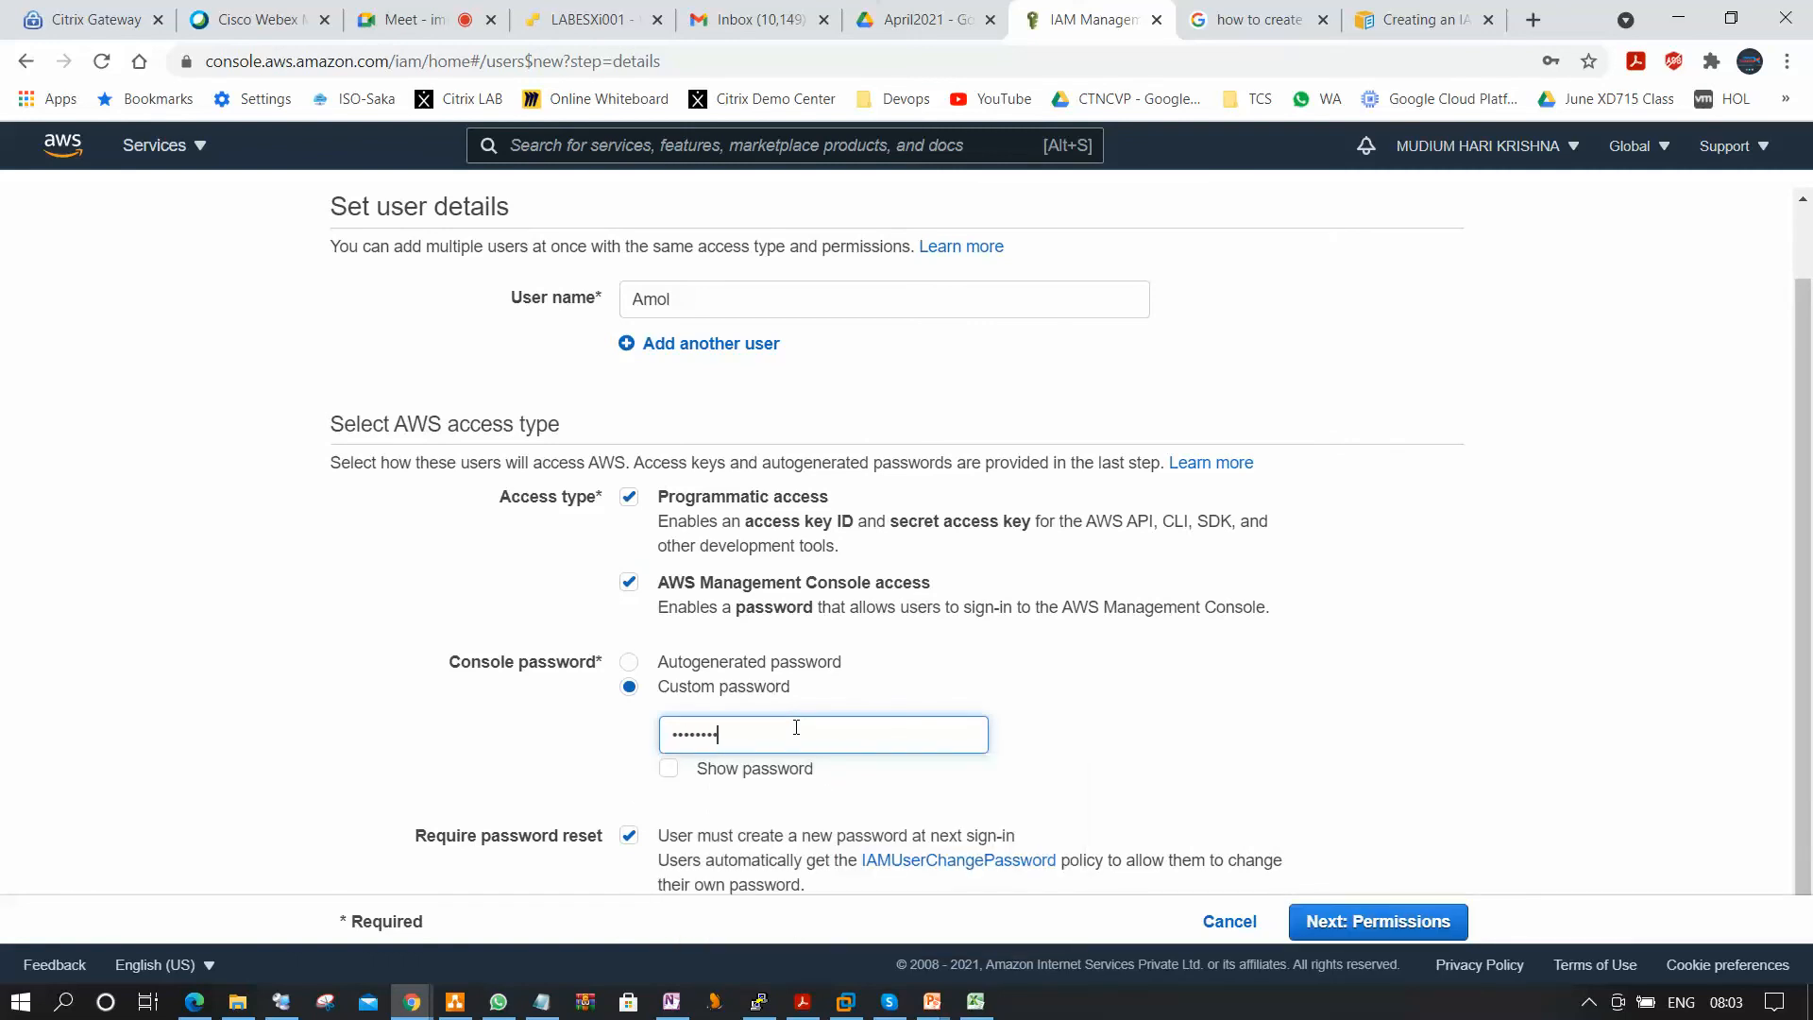
type("•")
left_click(669, 768)
scroll(765, 776, "down", 1)
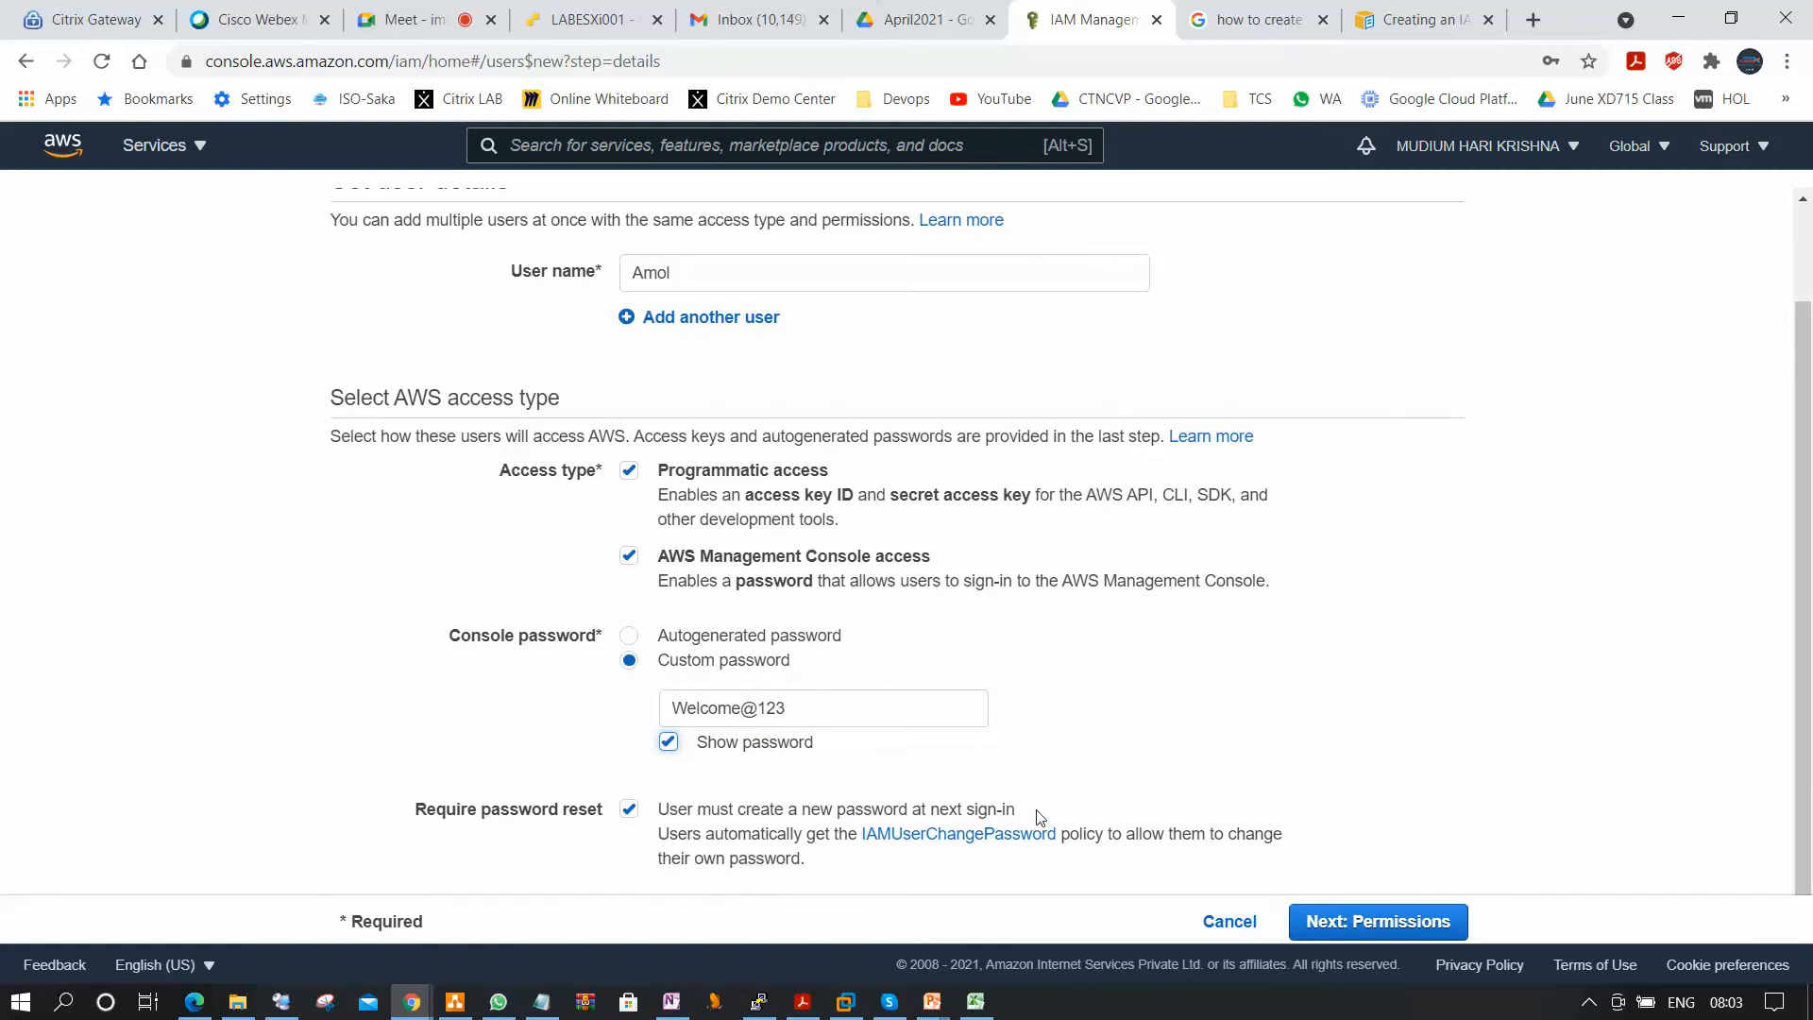
left_click(1438, 920)
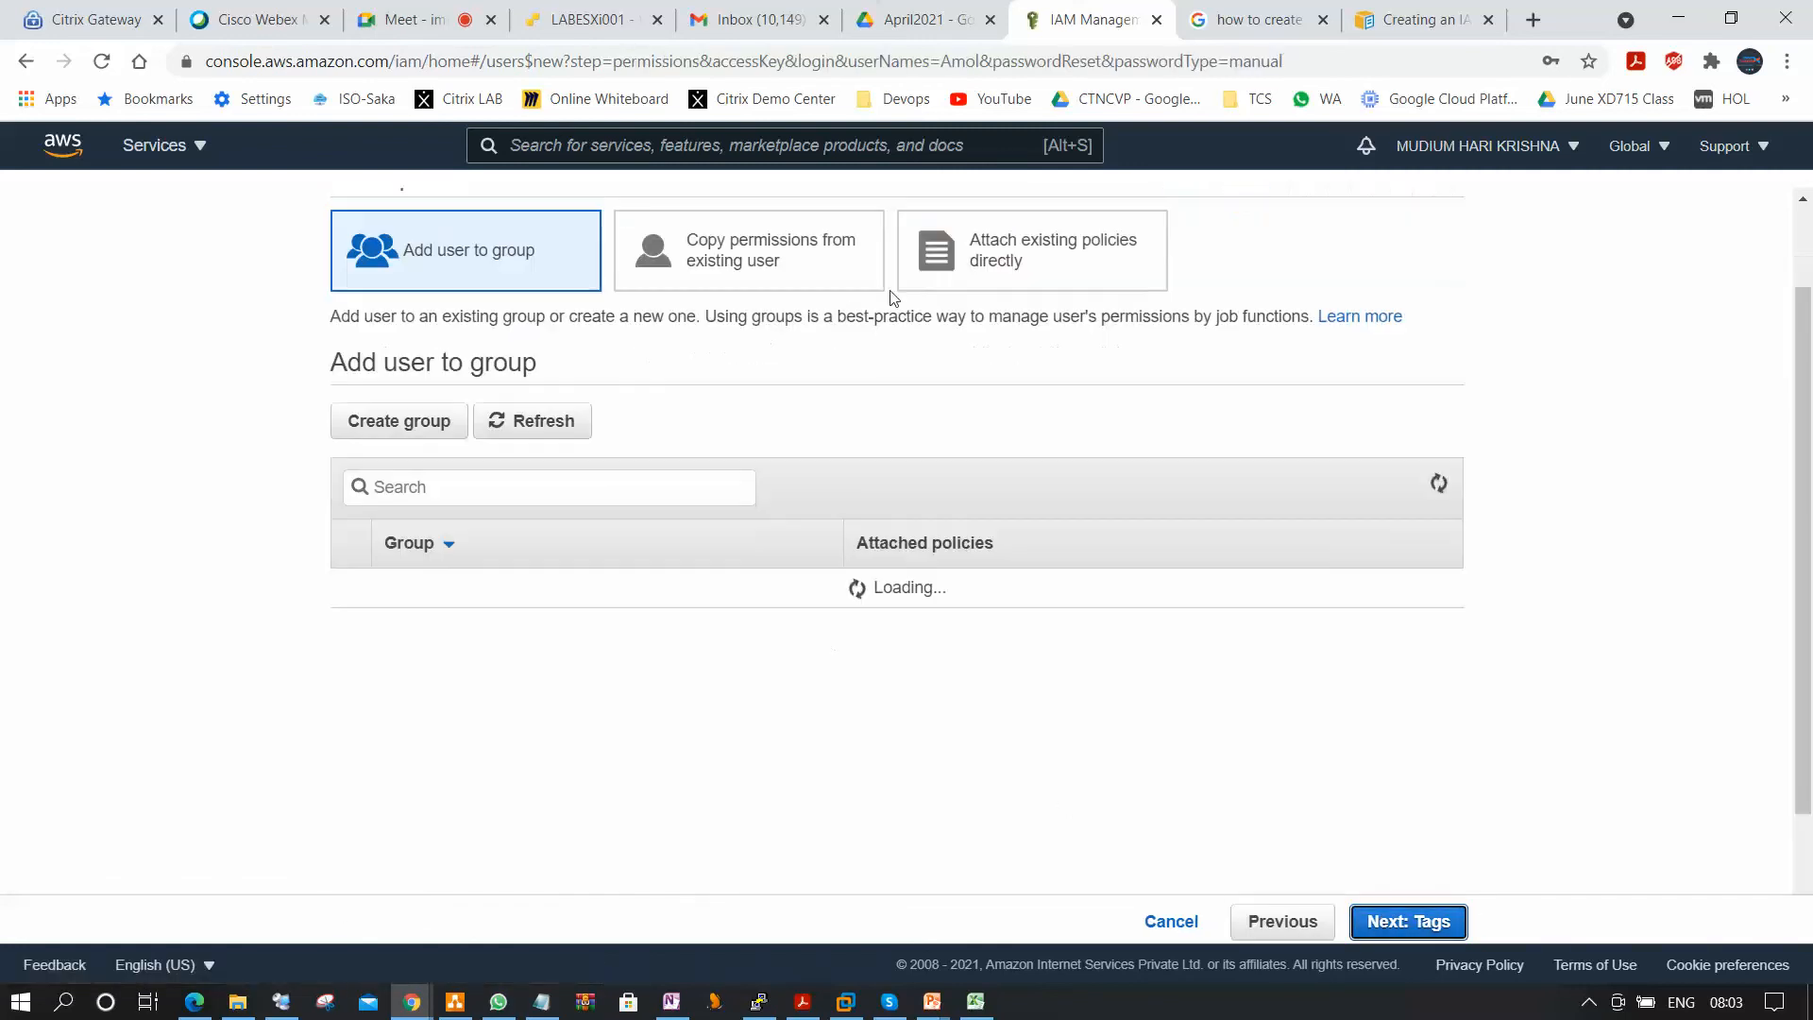
Attach the existing AdministratorAccess policy directly to the new user, skip the tags, and proceed to the review.
left_click(1031, 265)
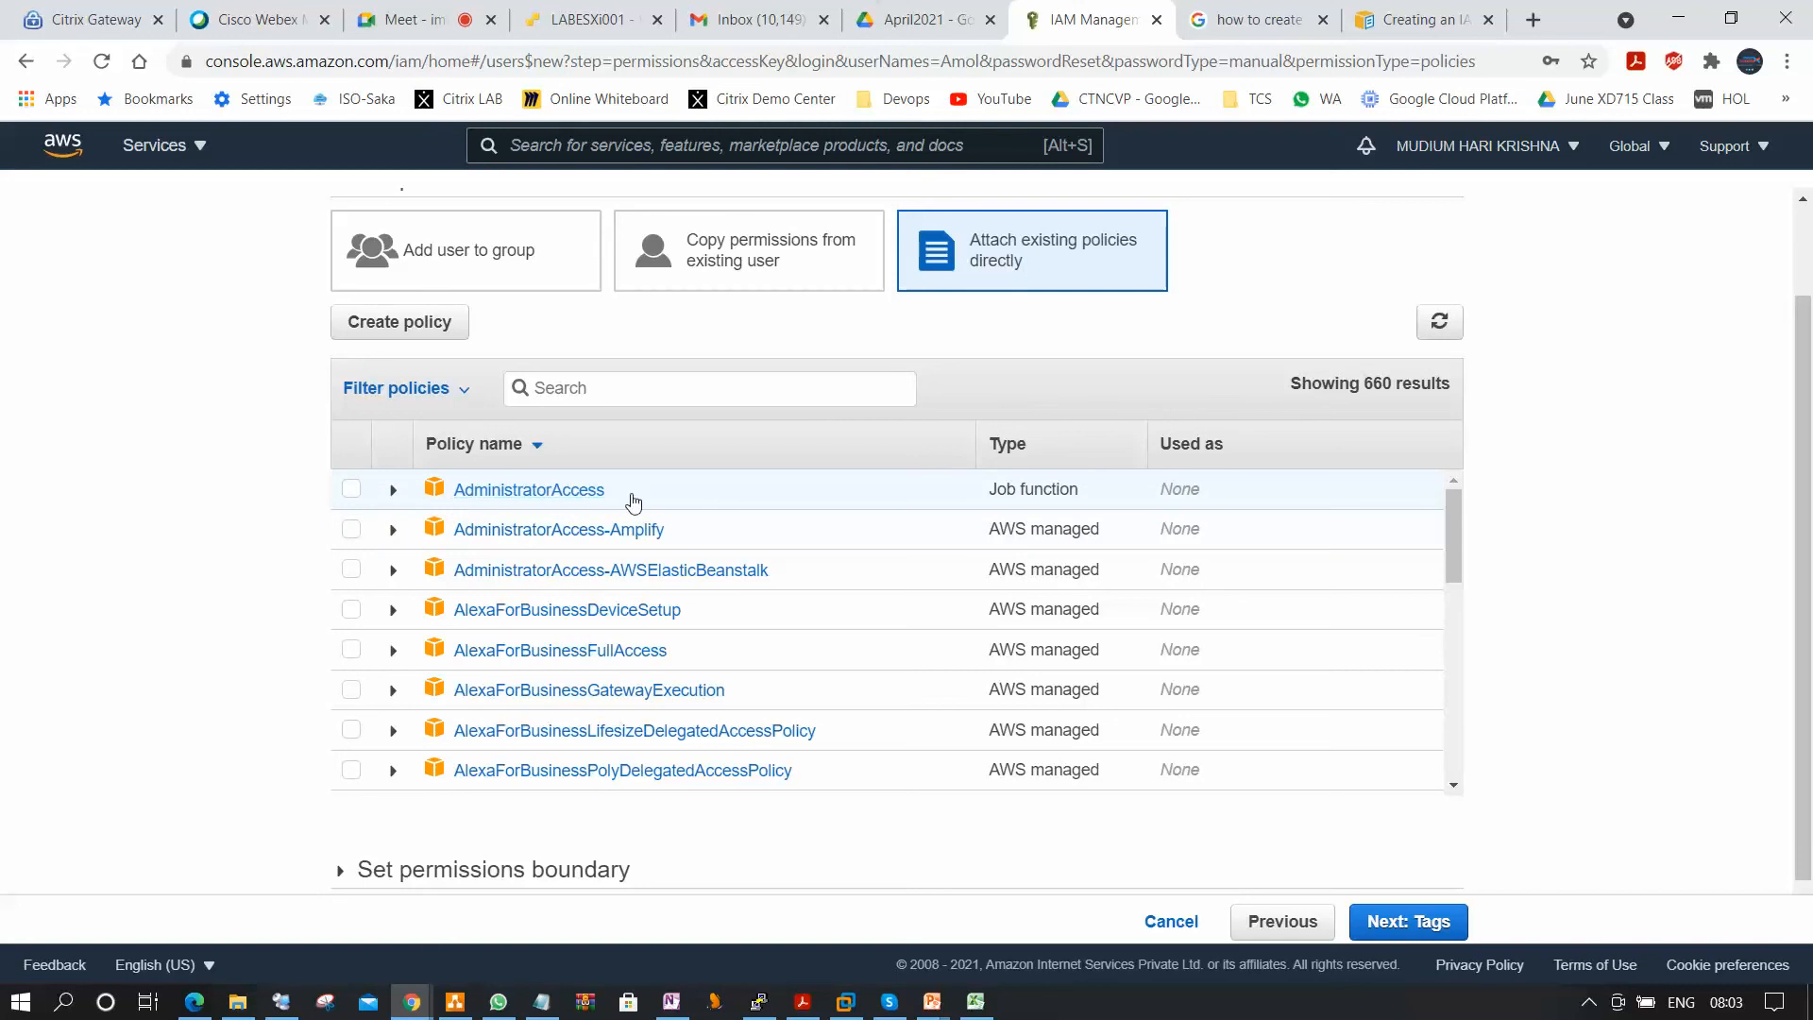
left_click(350, 488)
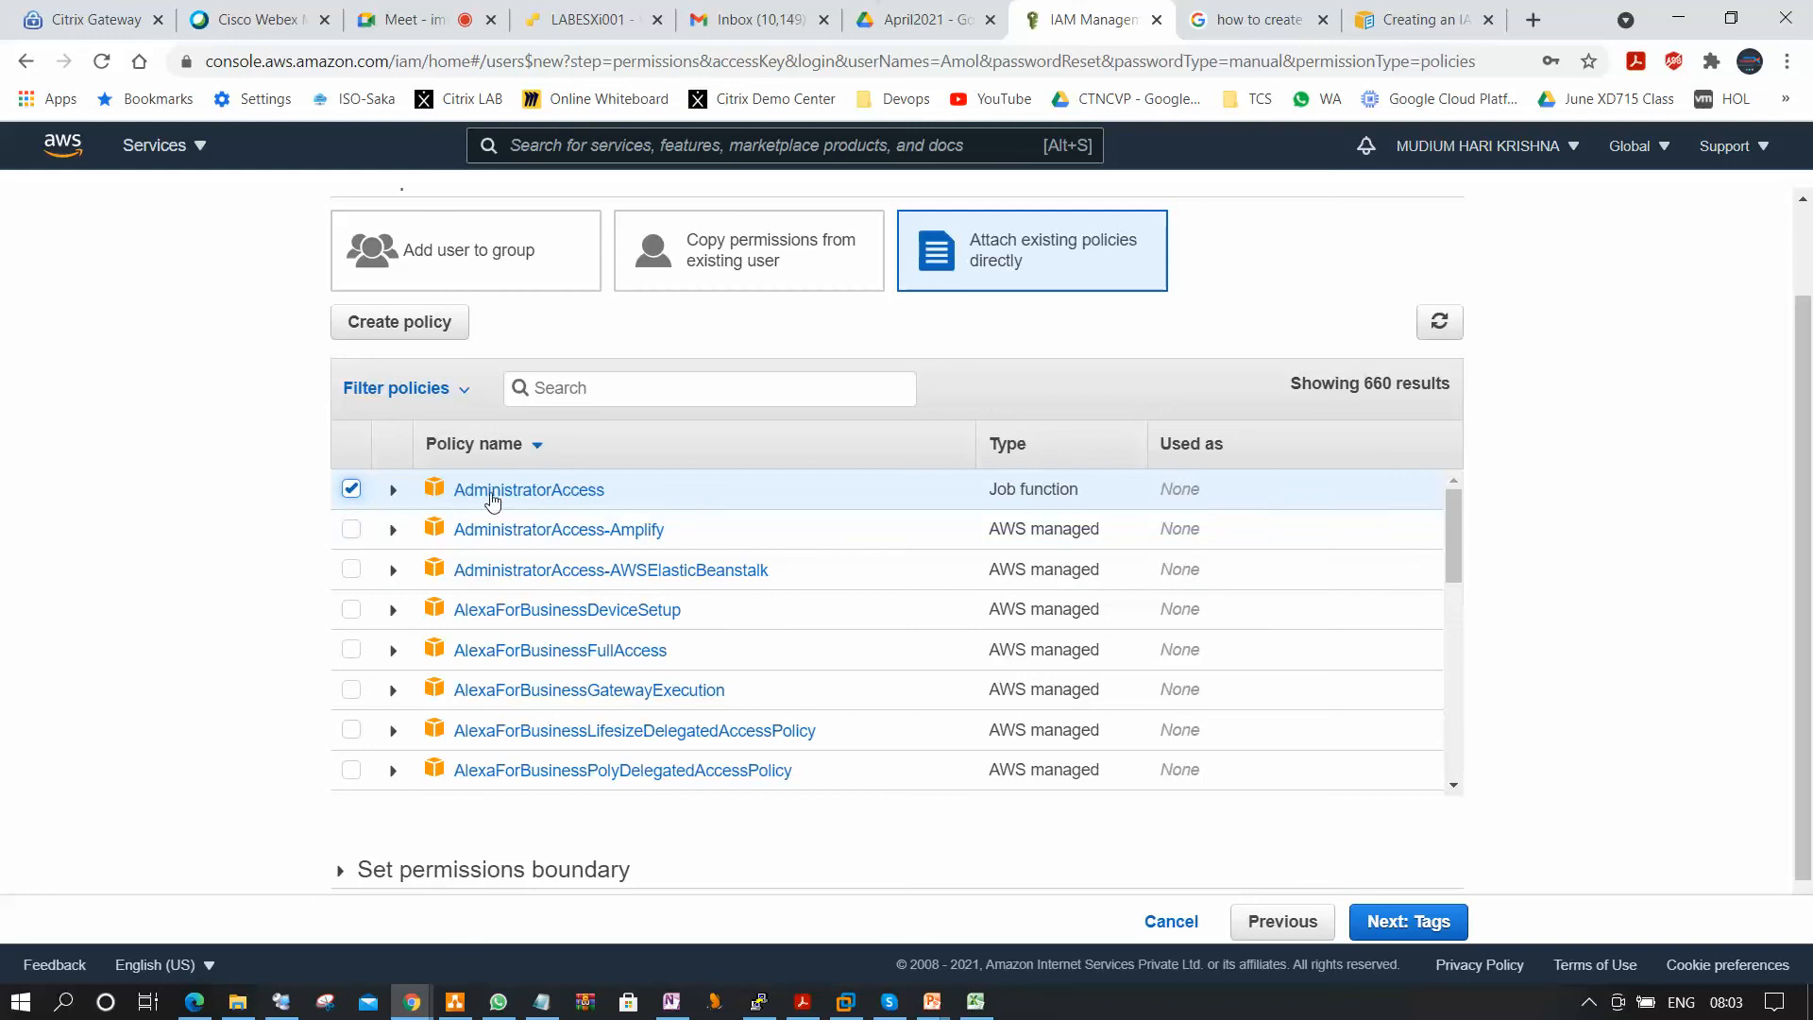
left_click(1399, 928)
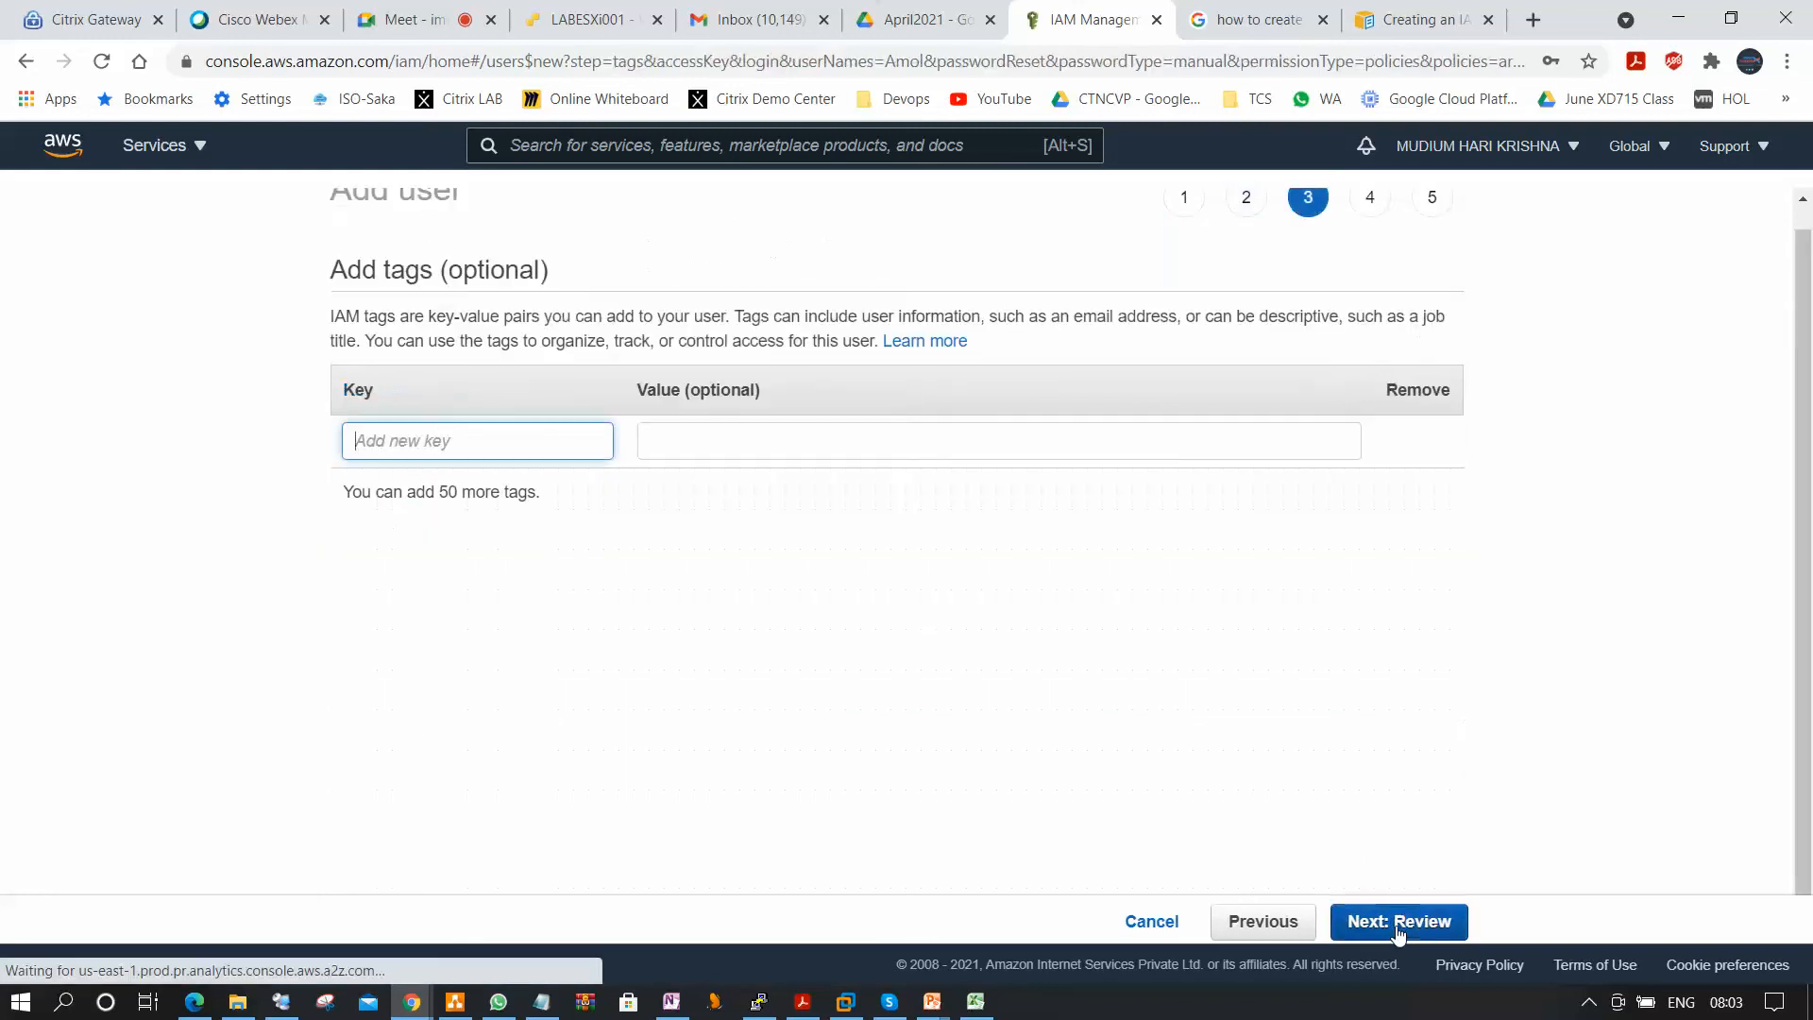
left_click(1433, 933)
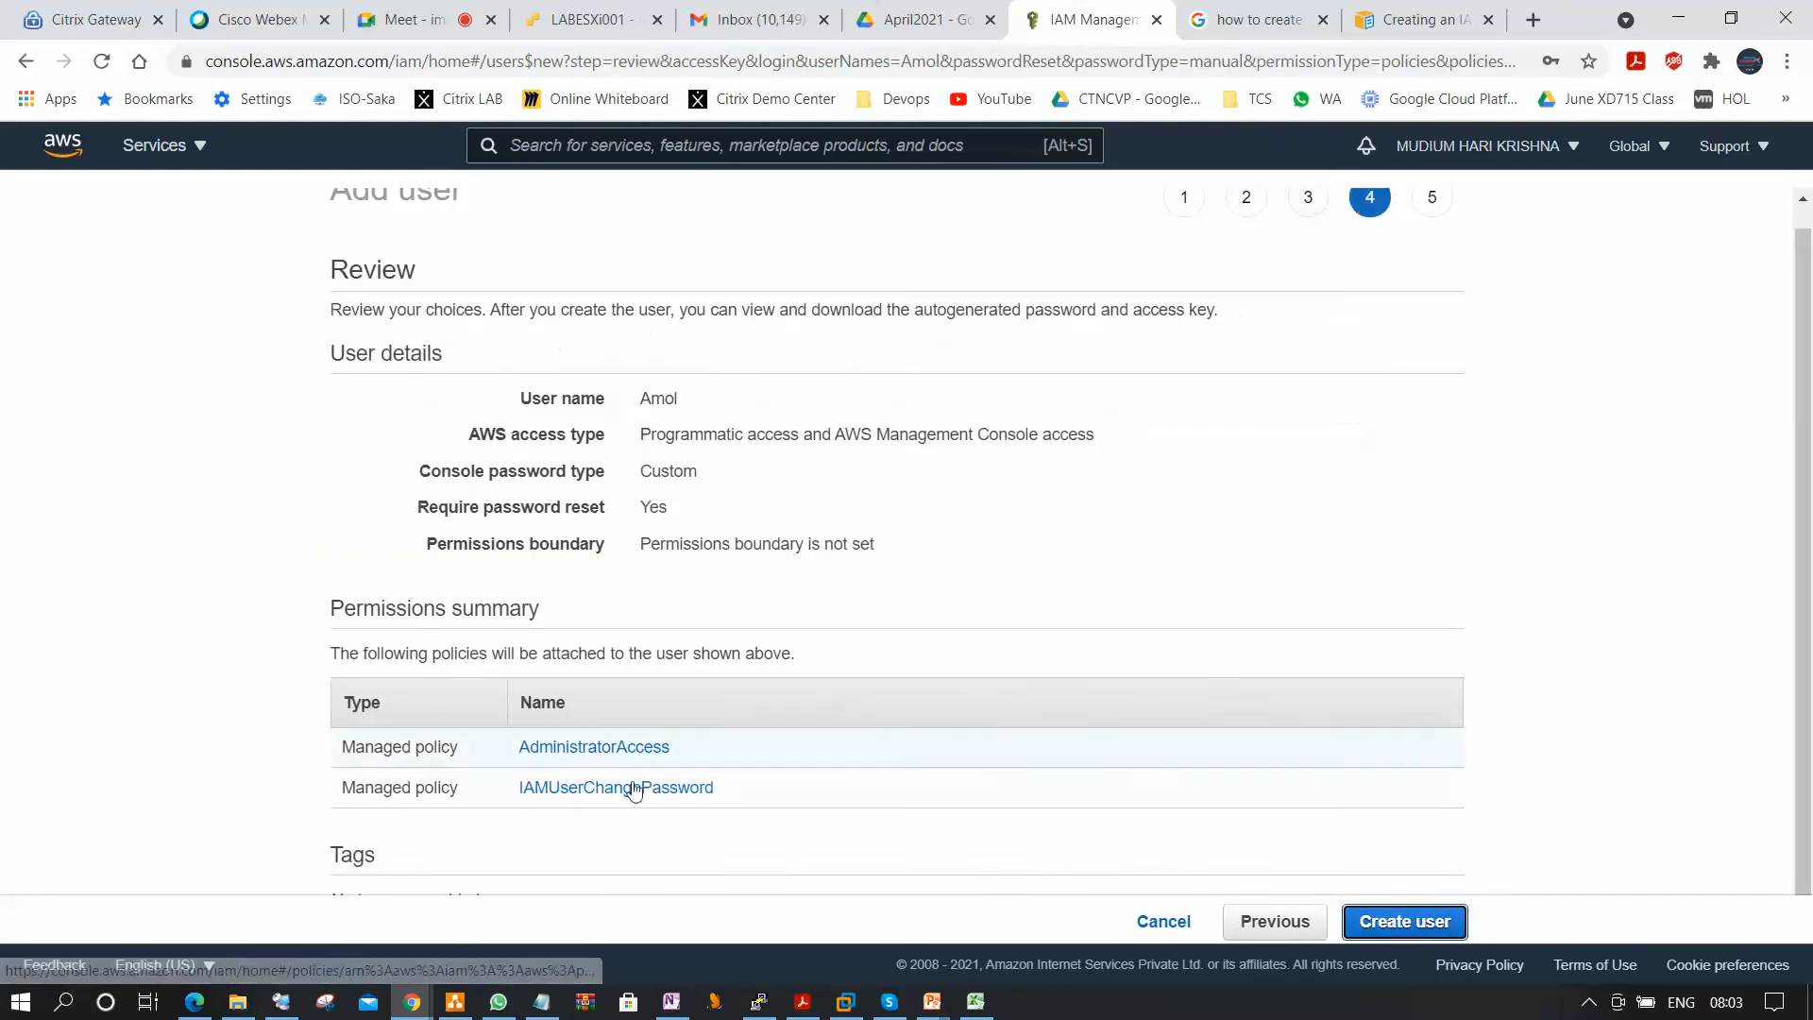
Create the reviewed IAM user and close the wizard to return to the users list.
left_click(1424, 930)
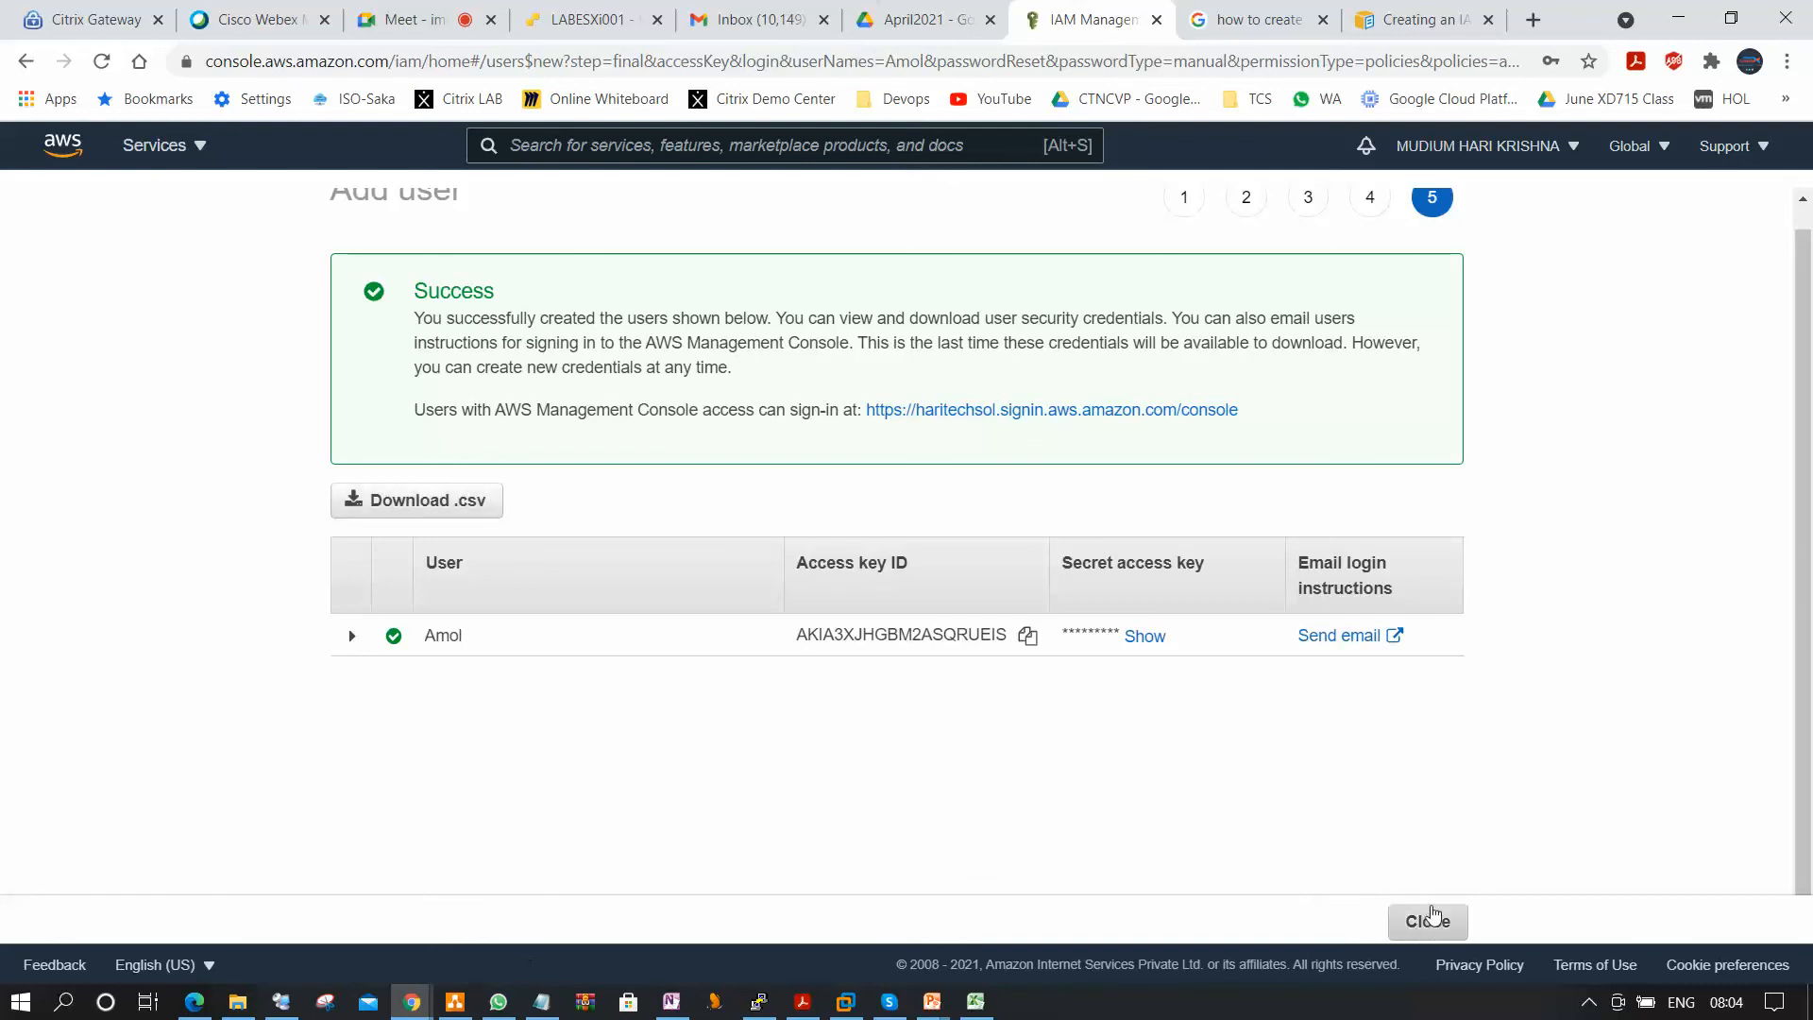
left_click(1430, 921)
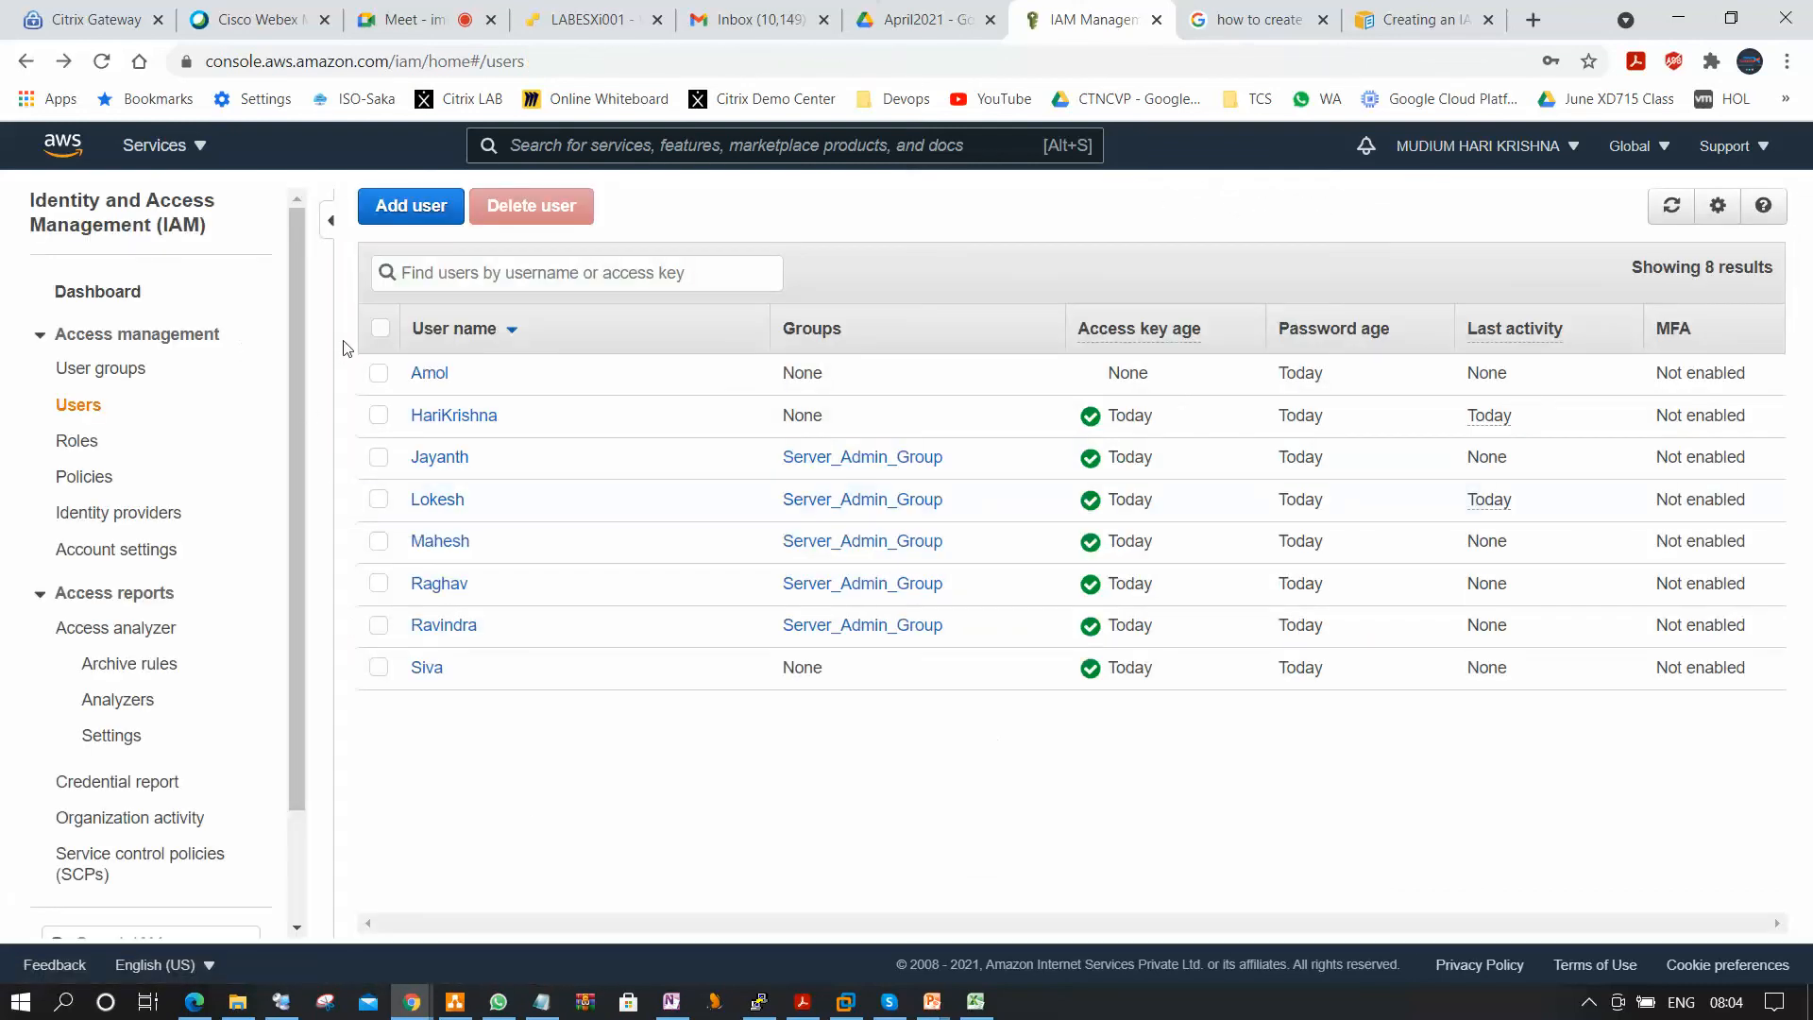
Delete all IAM users in the list, acknowledging that some of them have recently accessed AWS.
left_click(382, 329)
left_click(525, 205)
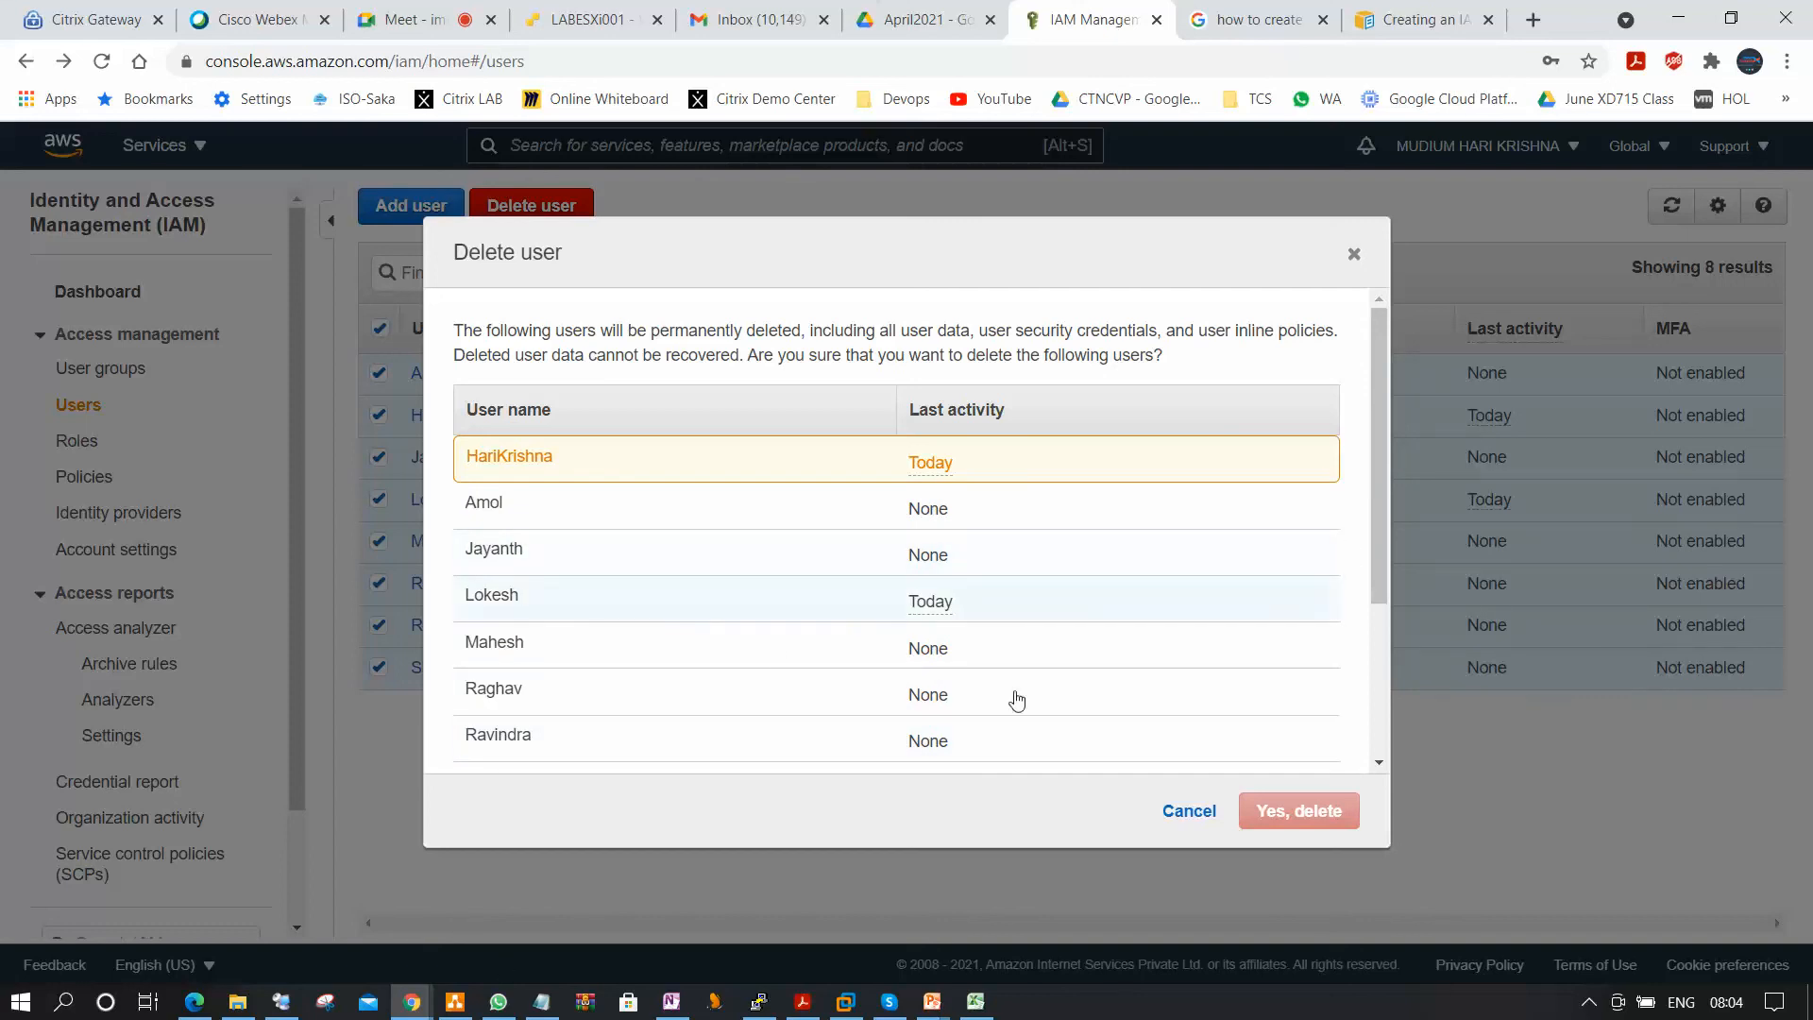
left_click_drag(1371, 430, 1372, 585)
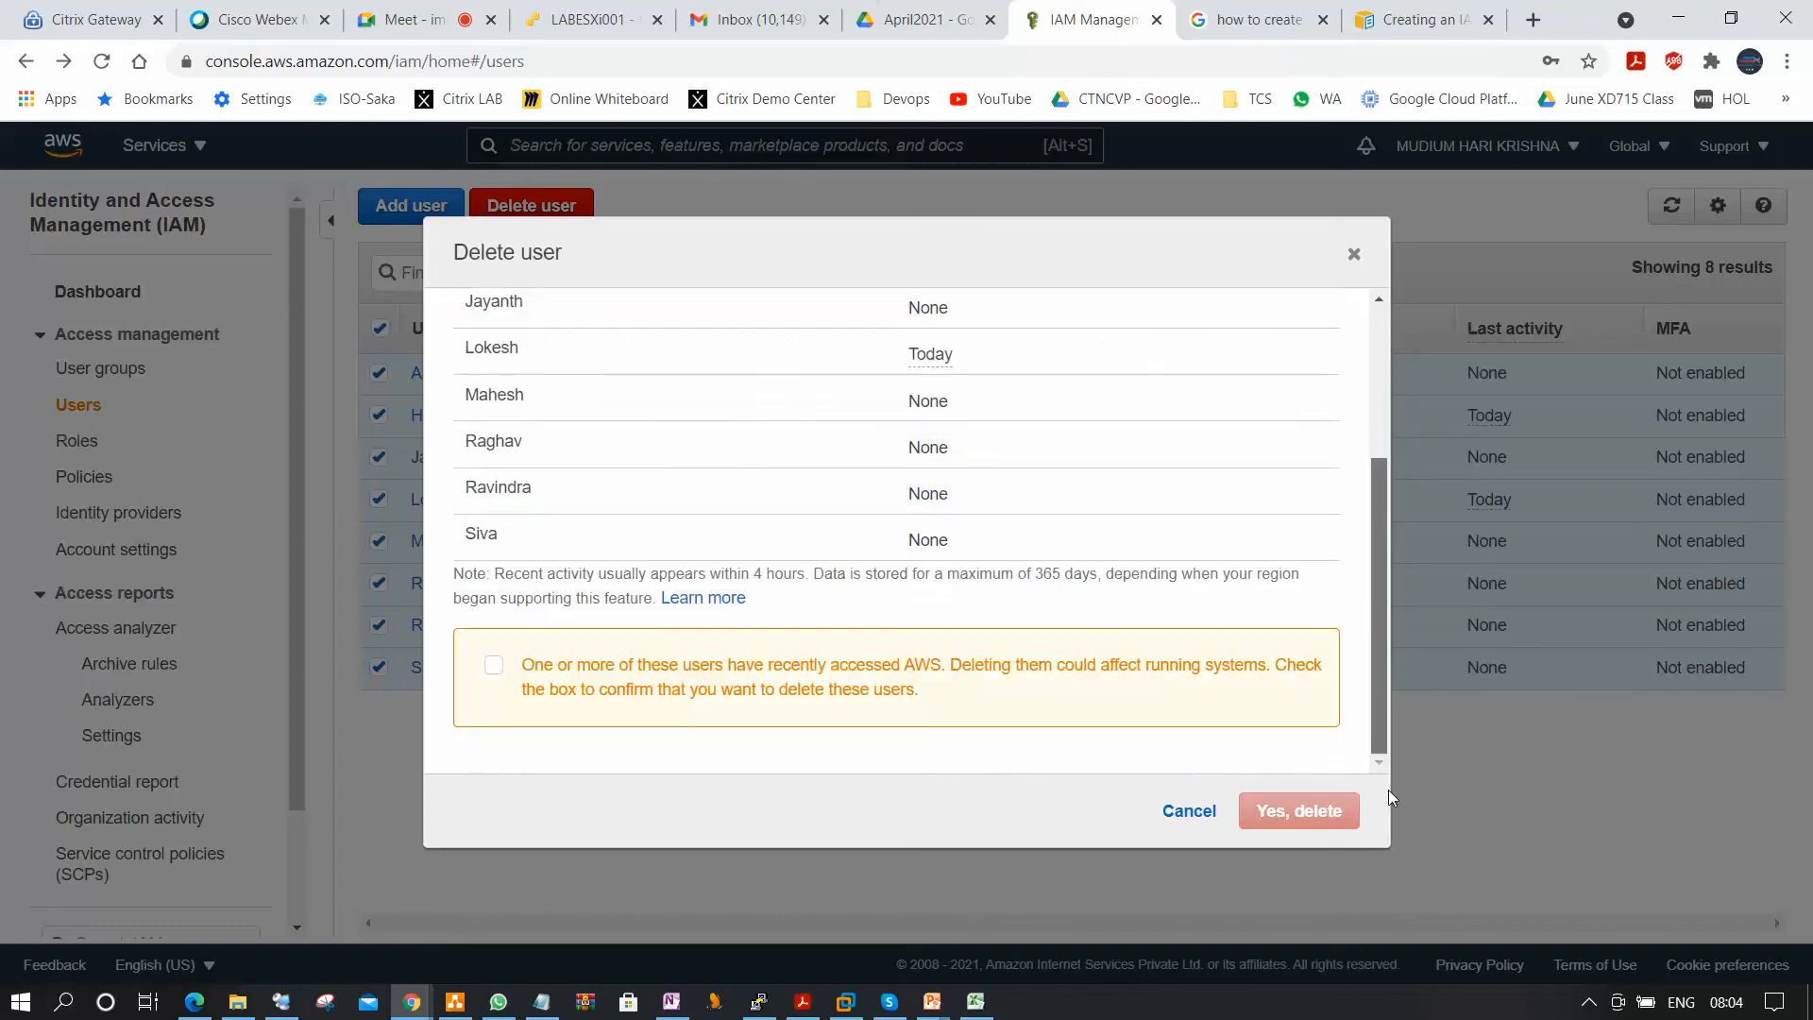
left_click(495, 667)
left_click(1299, 810)
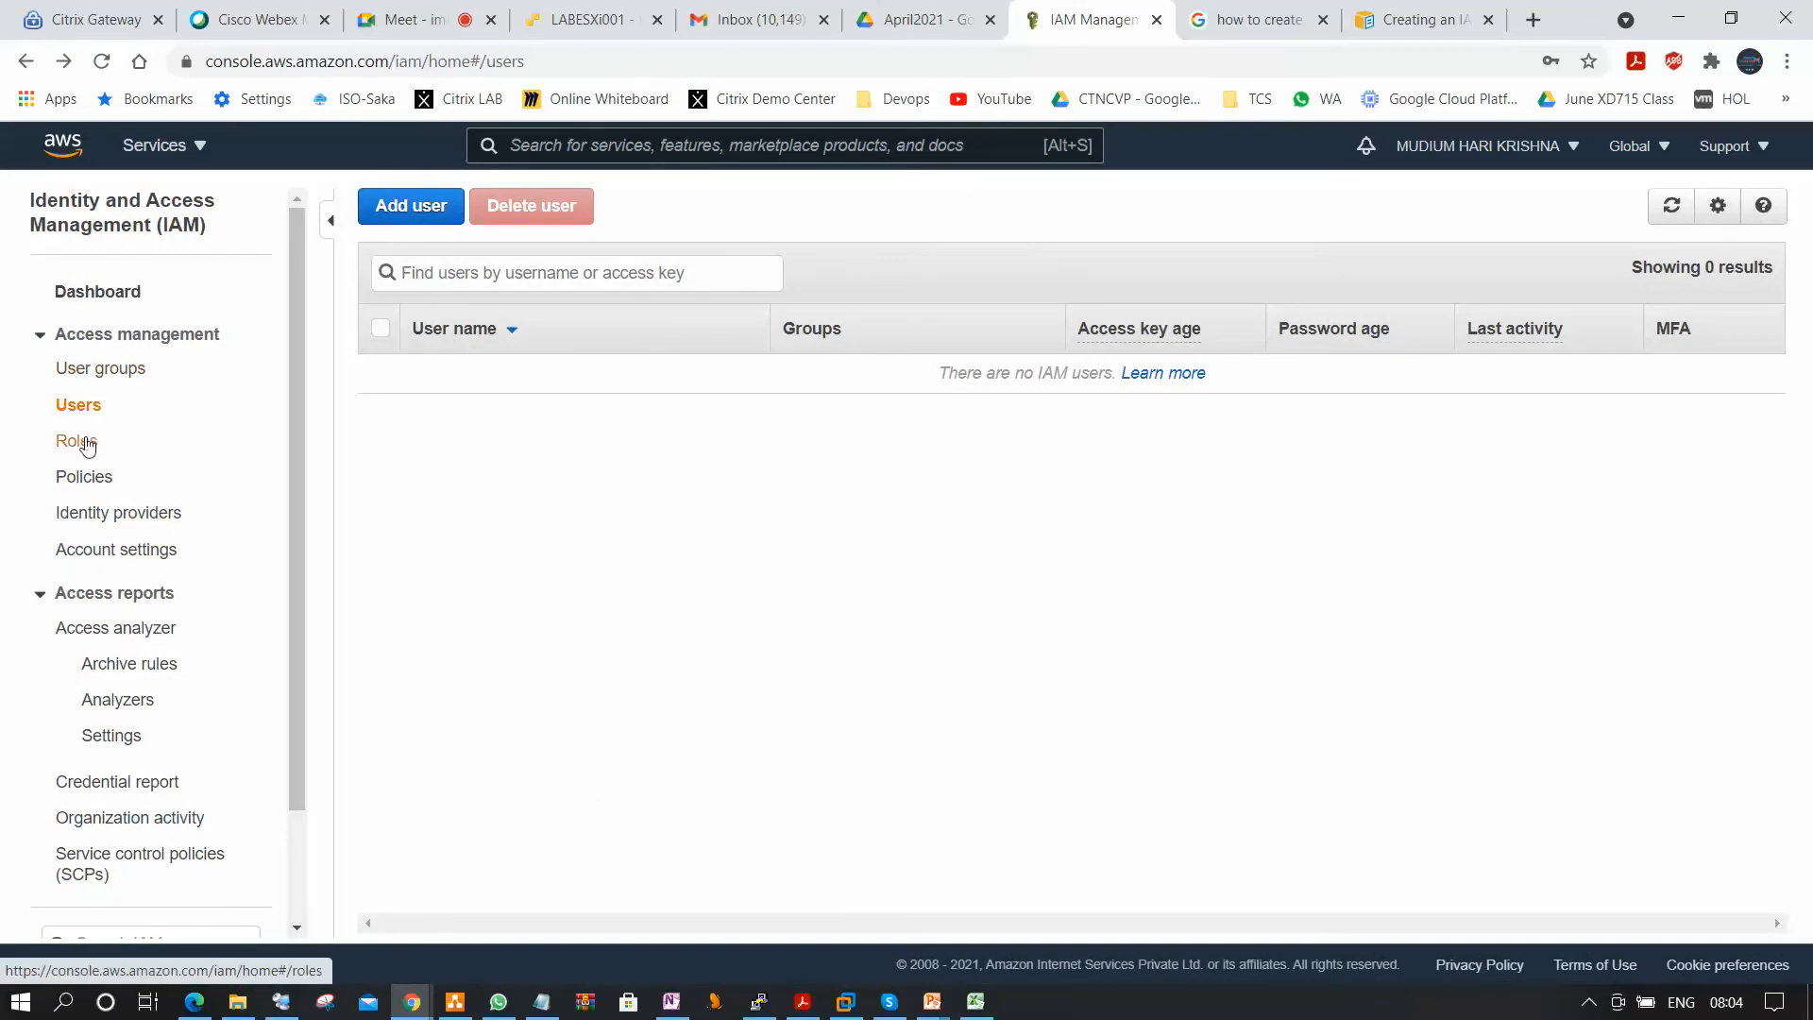
Open the list of IAM user groups.
left_click(79, 442)
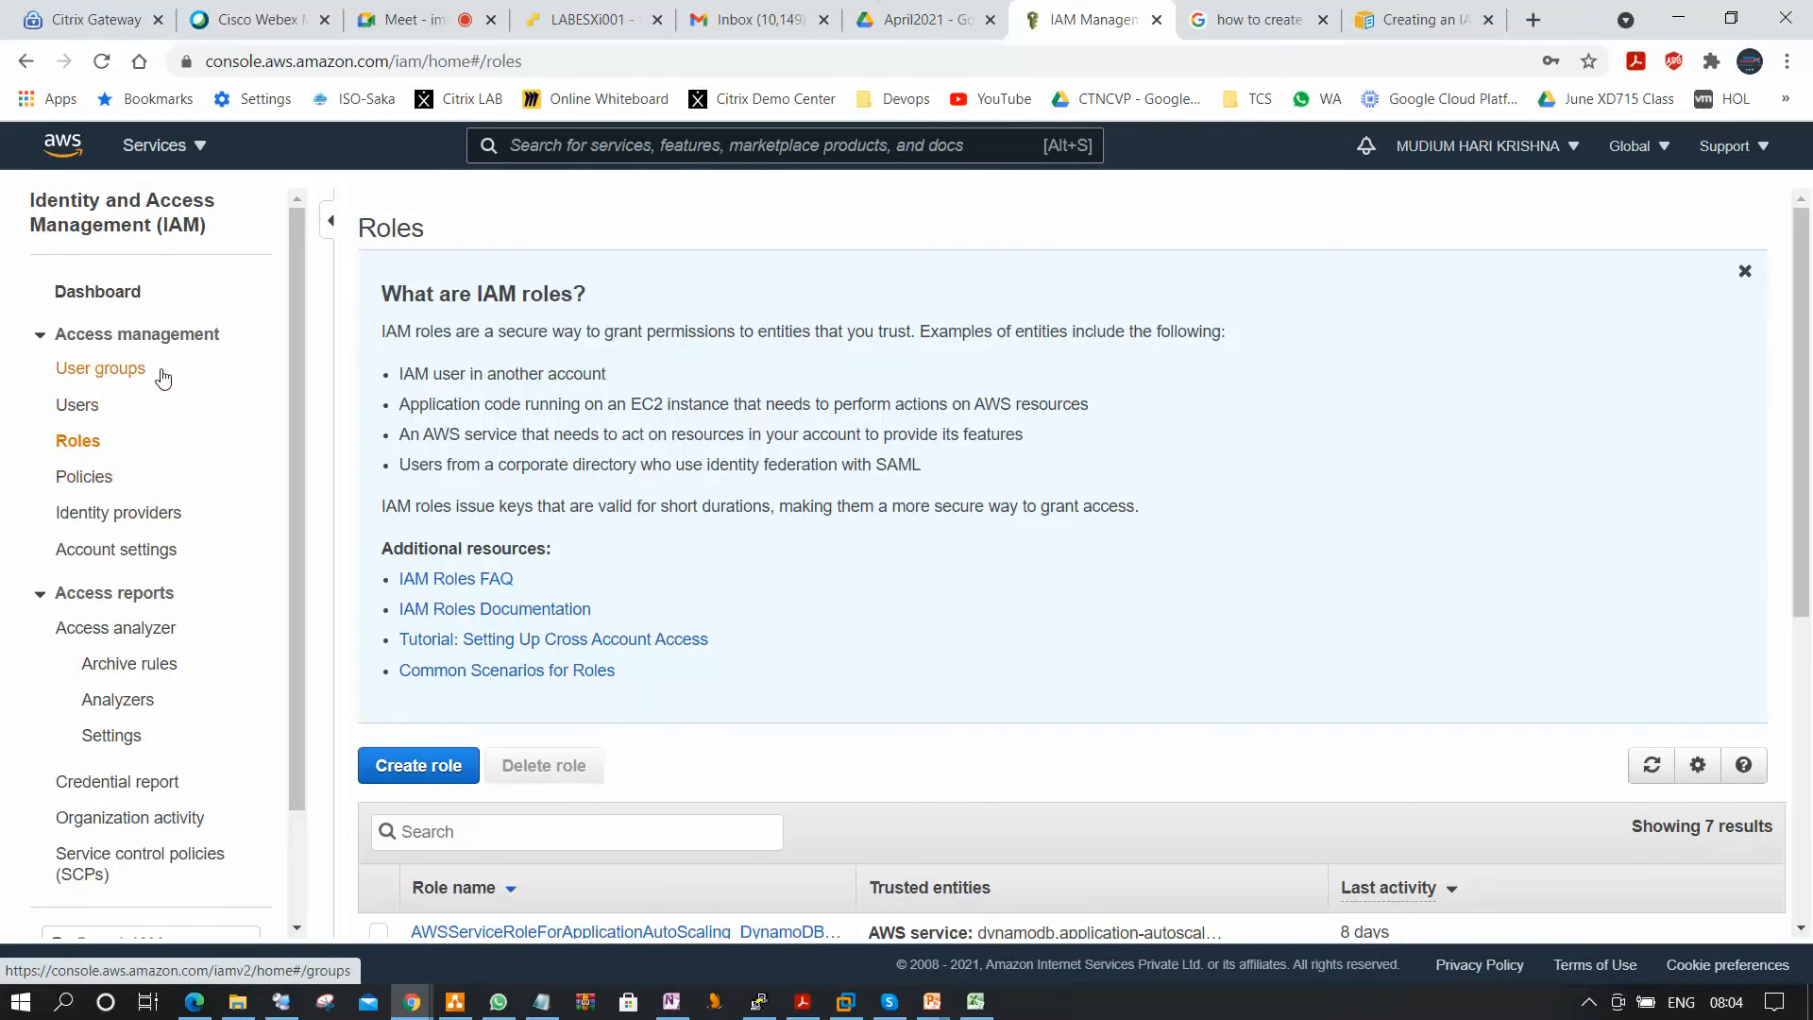
left_click(113, 370)
left_click(113, 378)
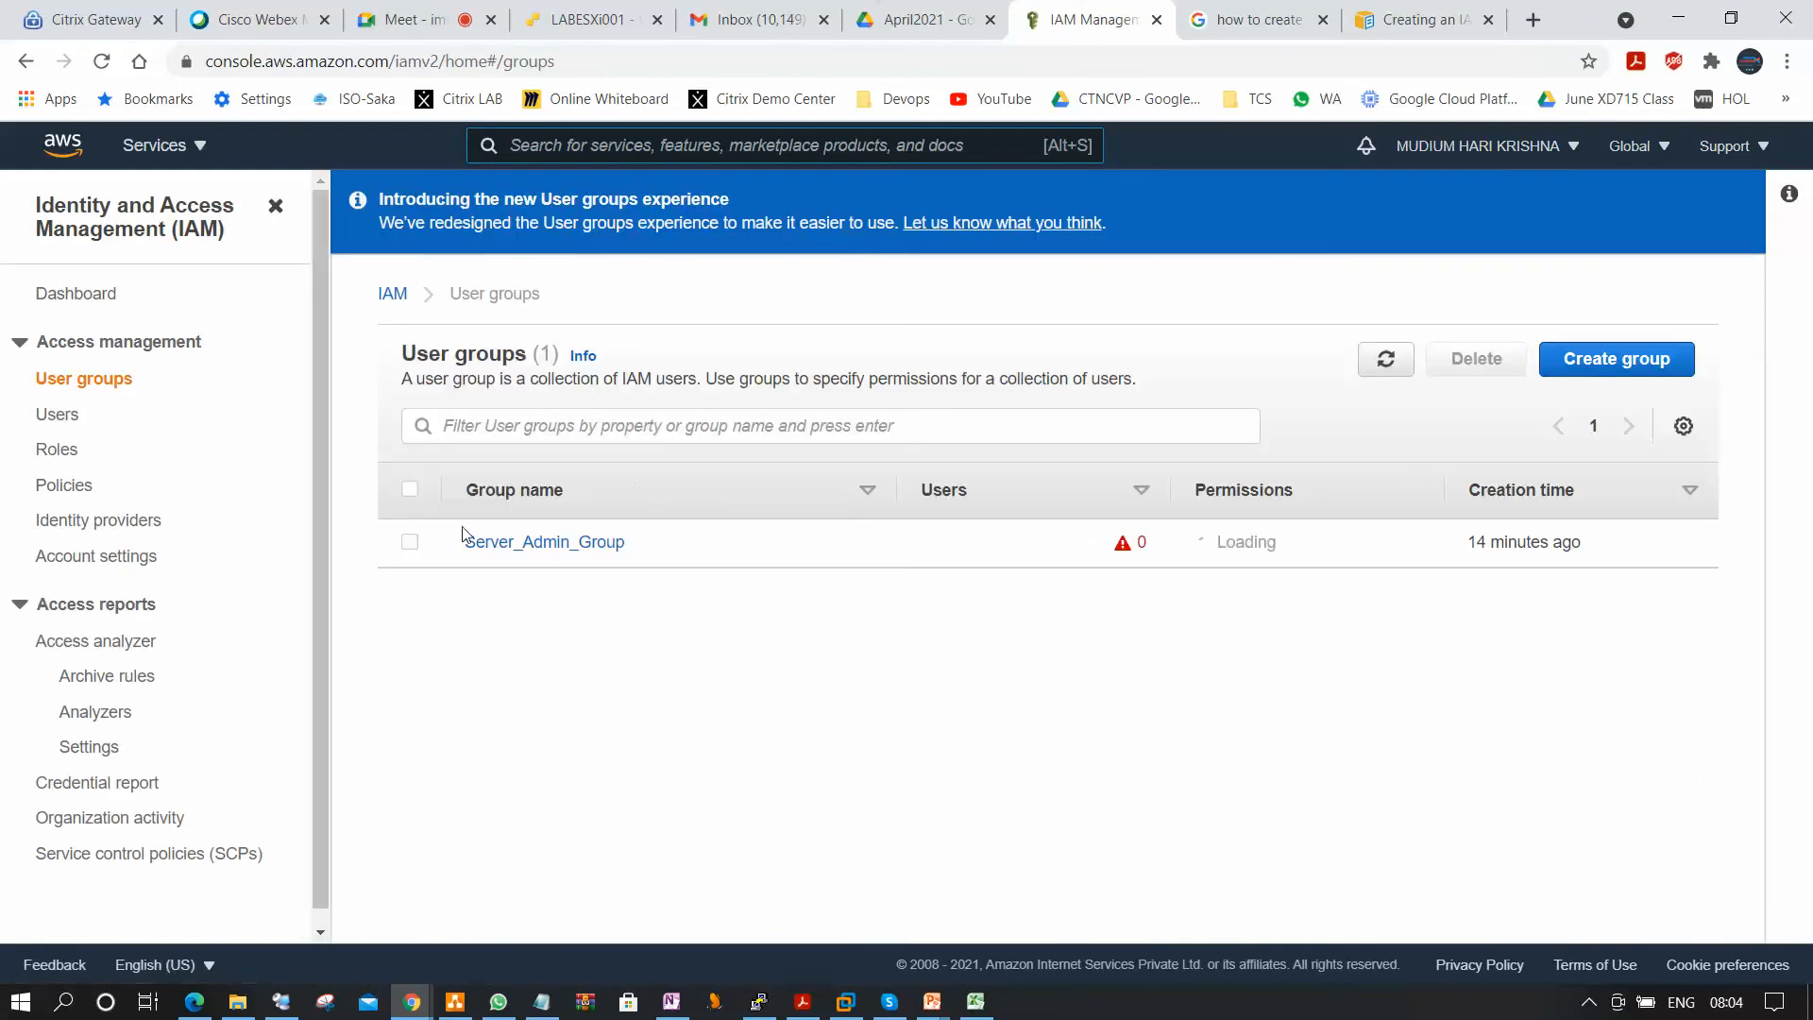
Try to delete the Server_Admin_Group user group, entering server_admin_group as the confirmation name, and dismiss the deletion dialog.
left_click(409, 542)
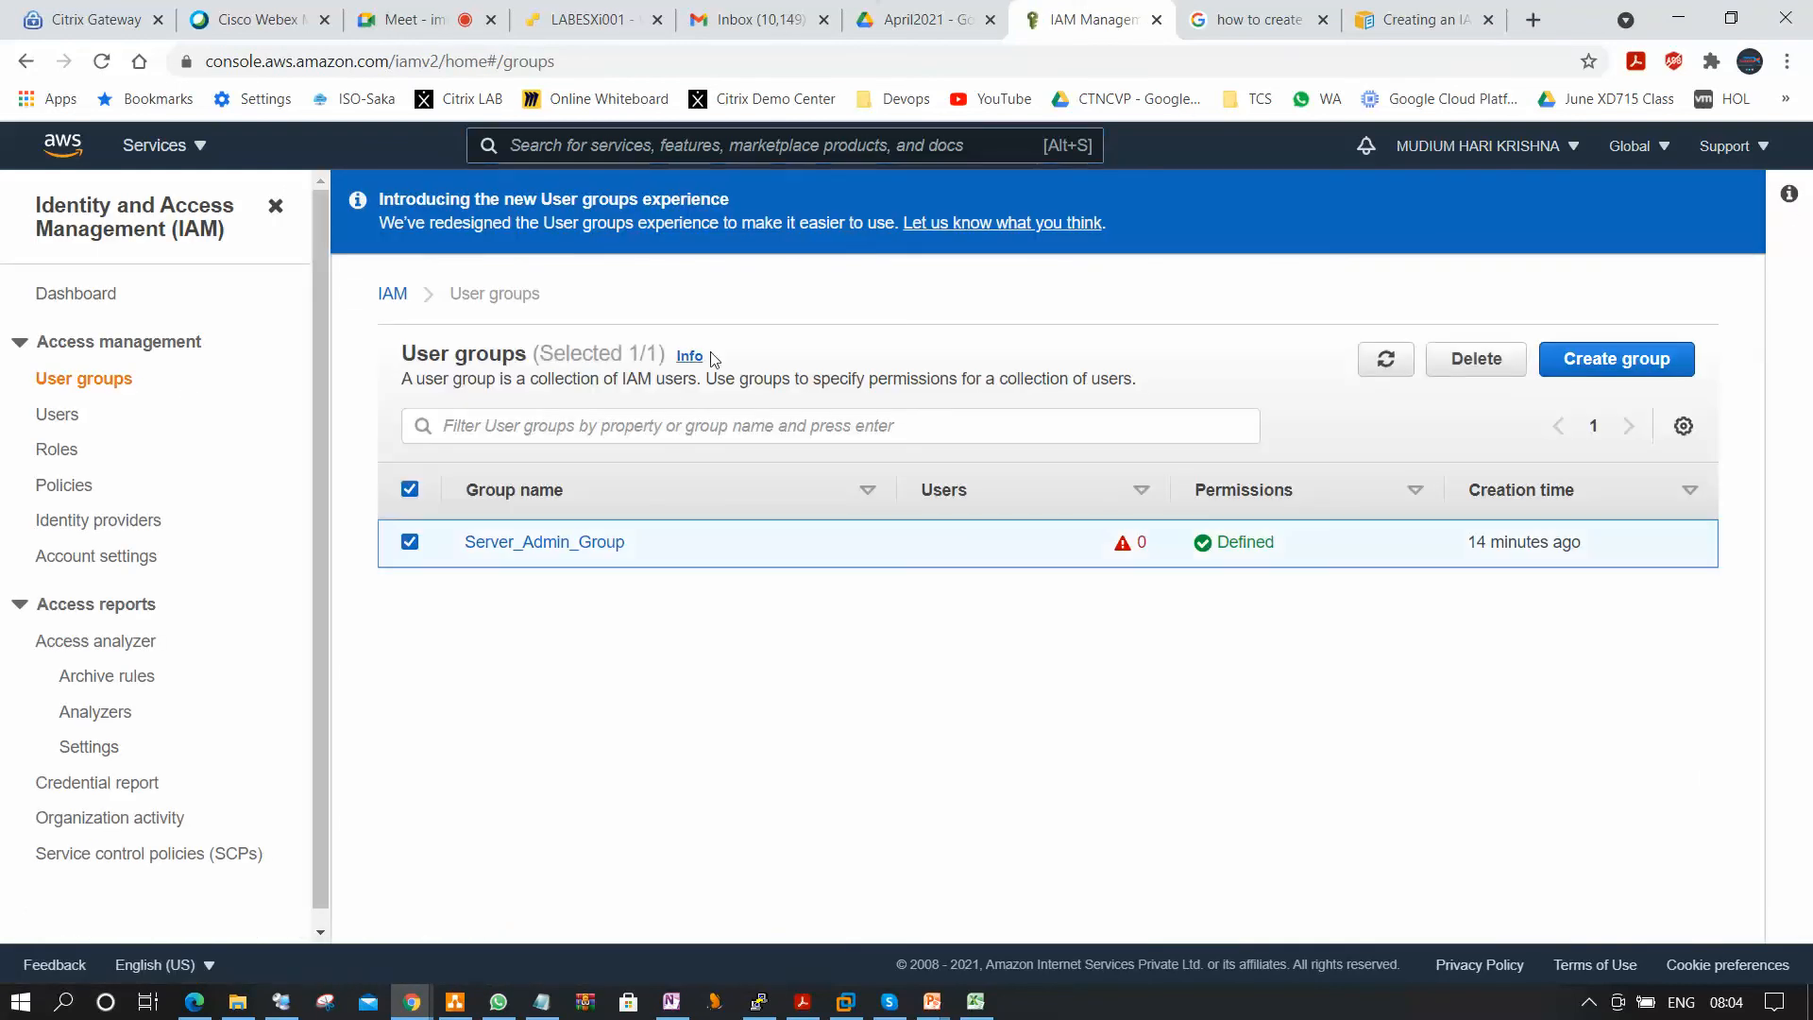
left_click(1475, 359)
left_click(937, 652)
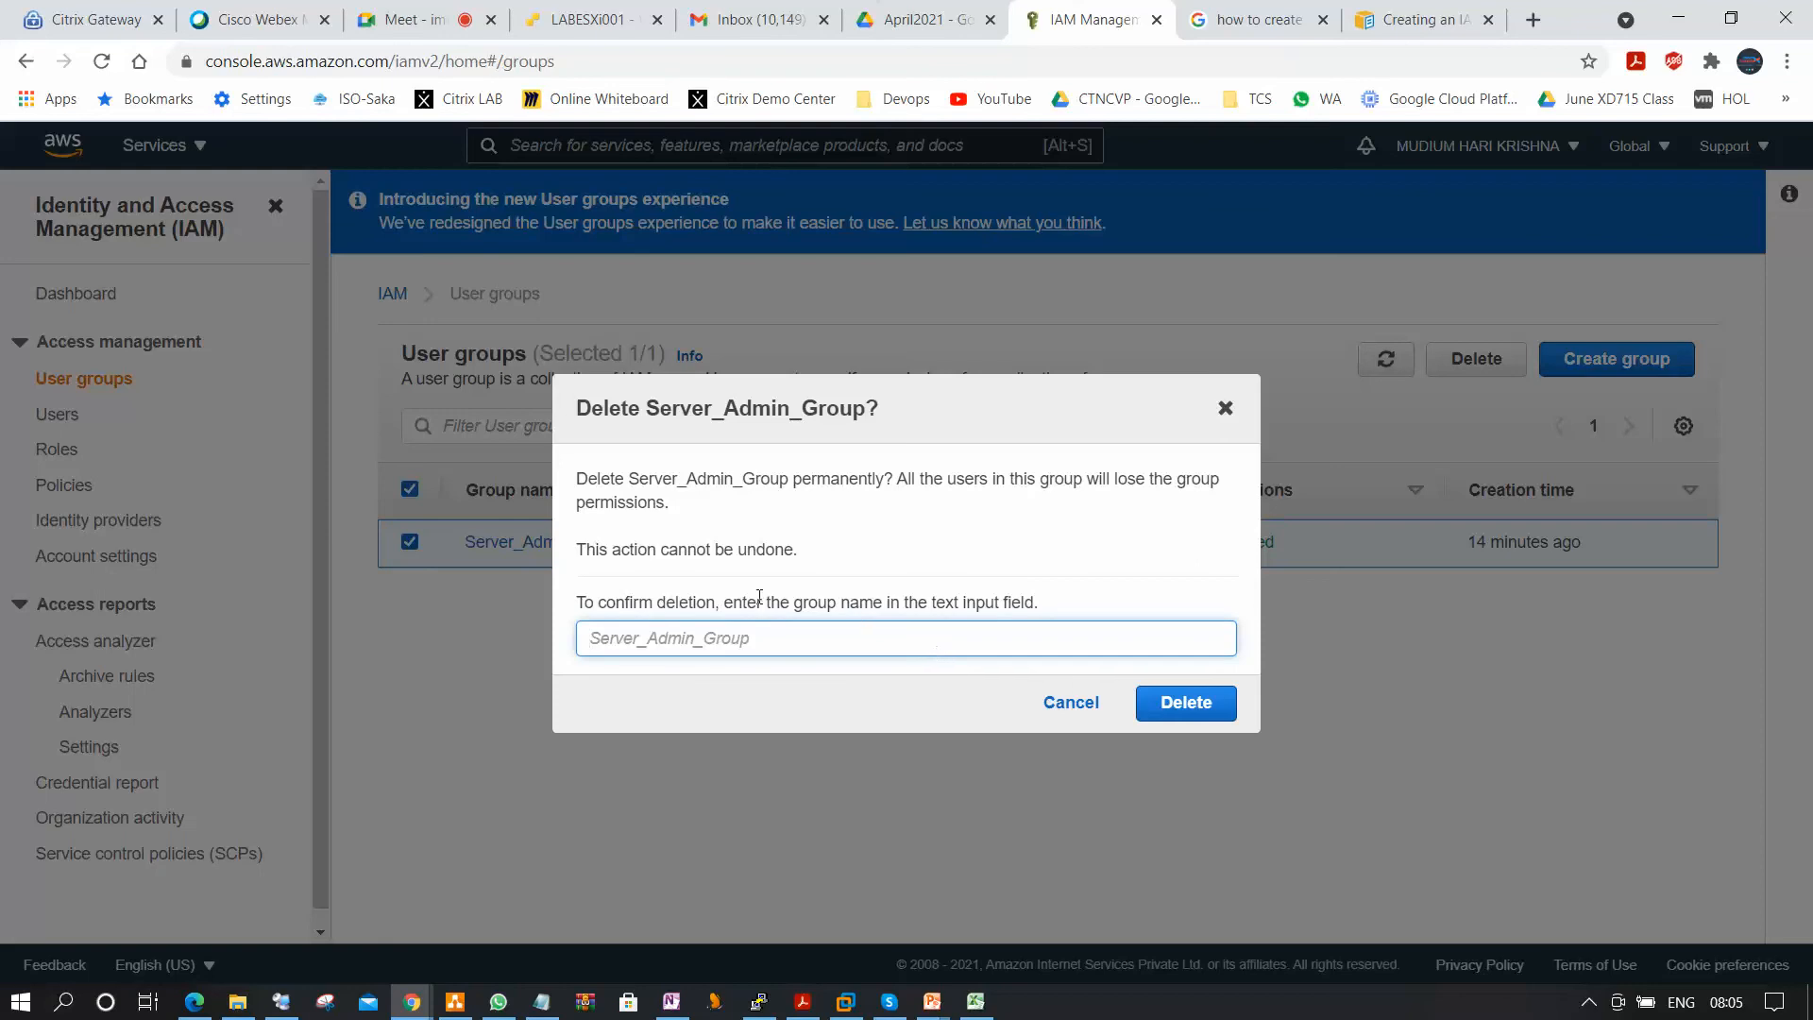
type("server")
type("_admin_groupo")
key("BackSpace")
left_click(1154, 708)
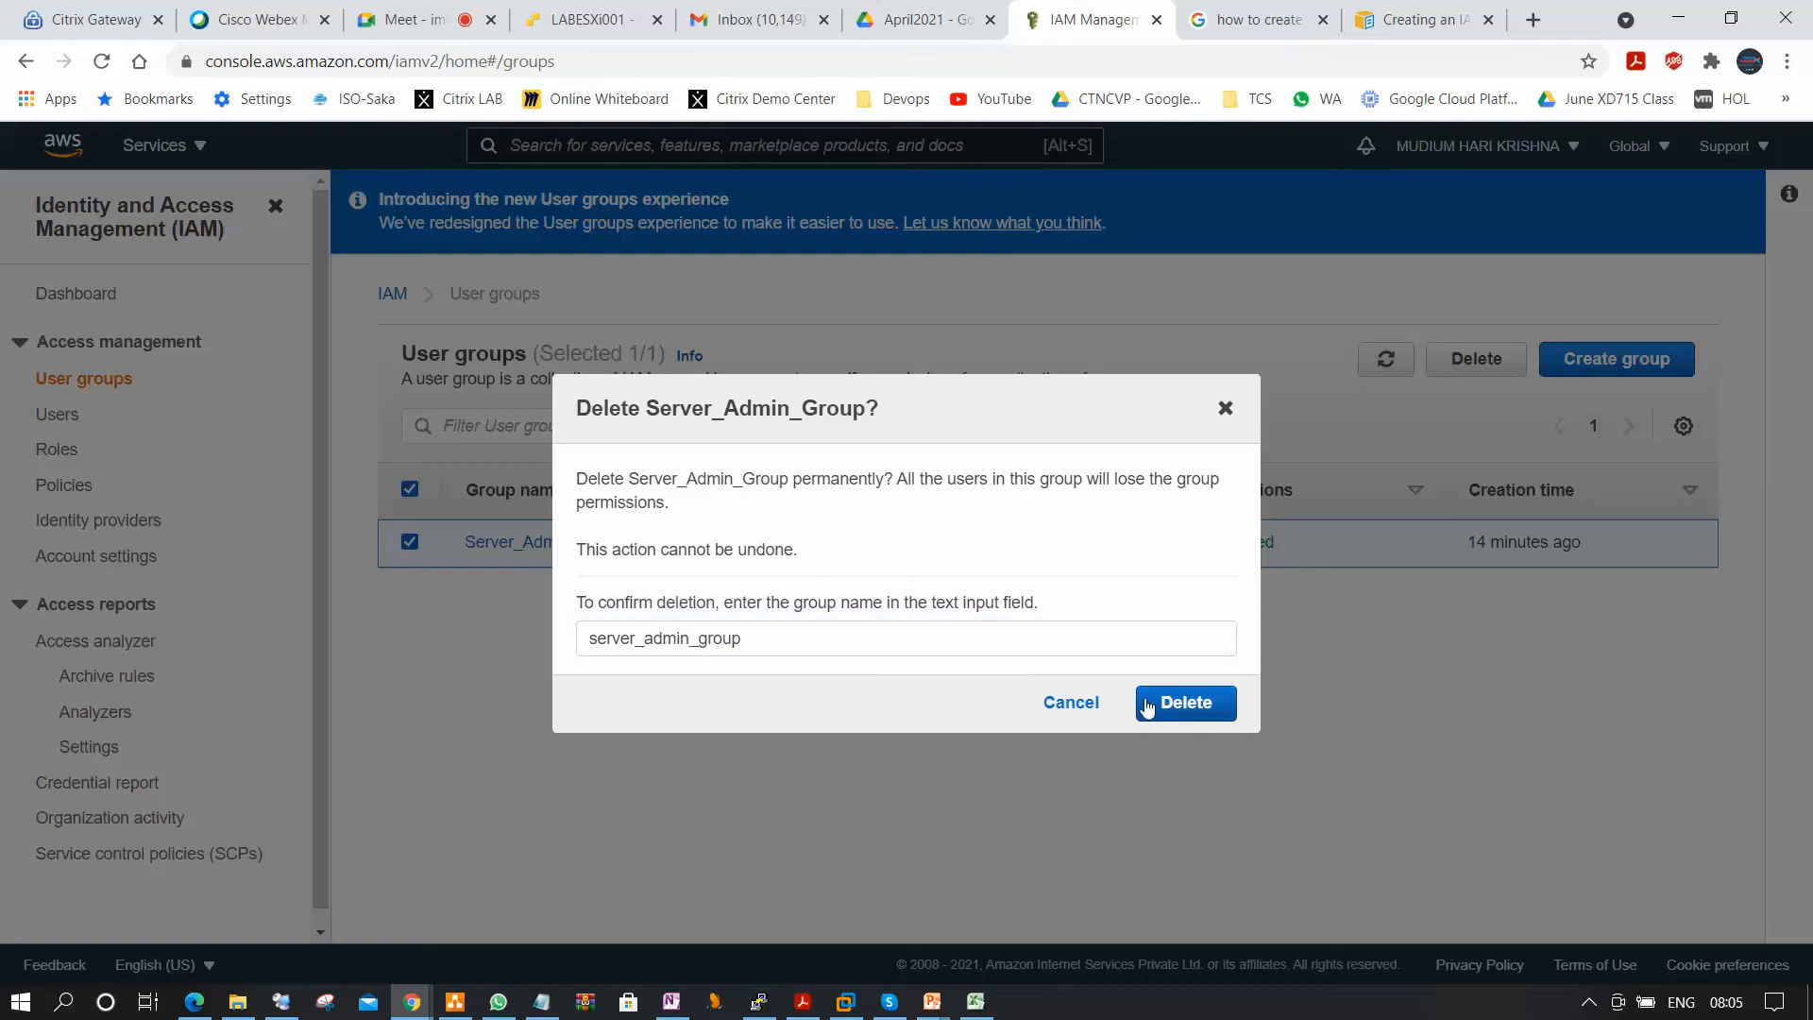
left_click(1197, 717)
left_click_drag(1029, 456, 1407, 560)
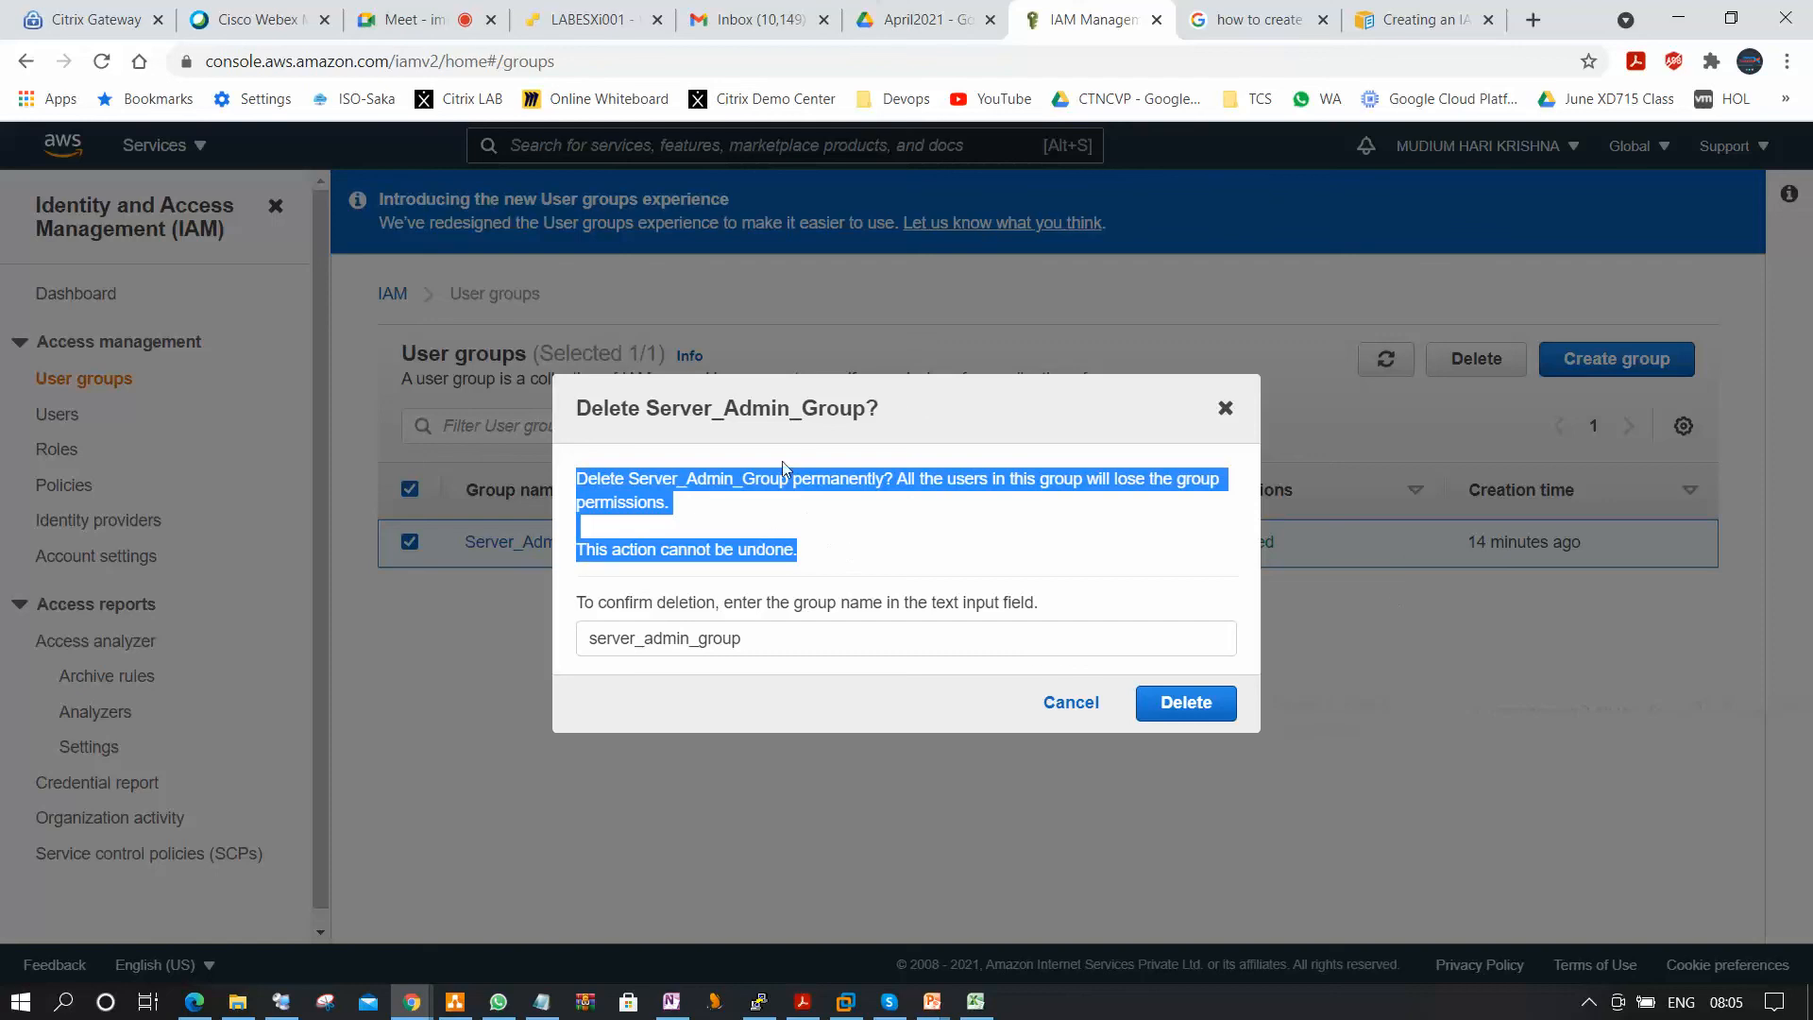
left_click(1221, 412)
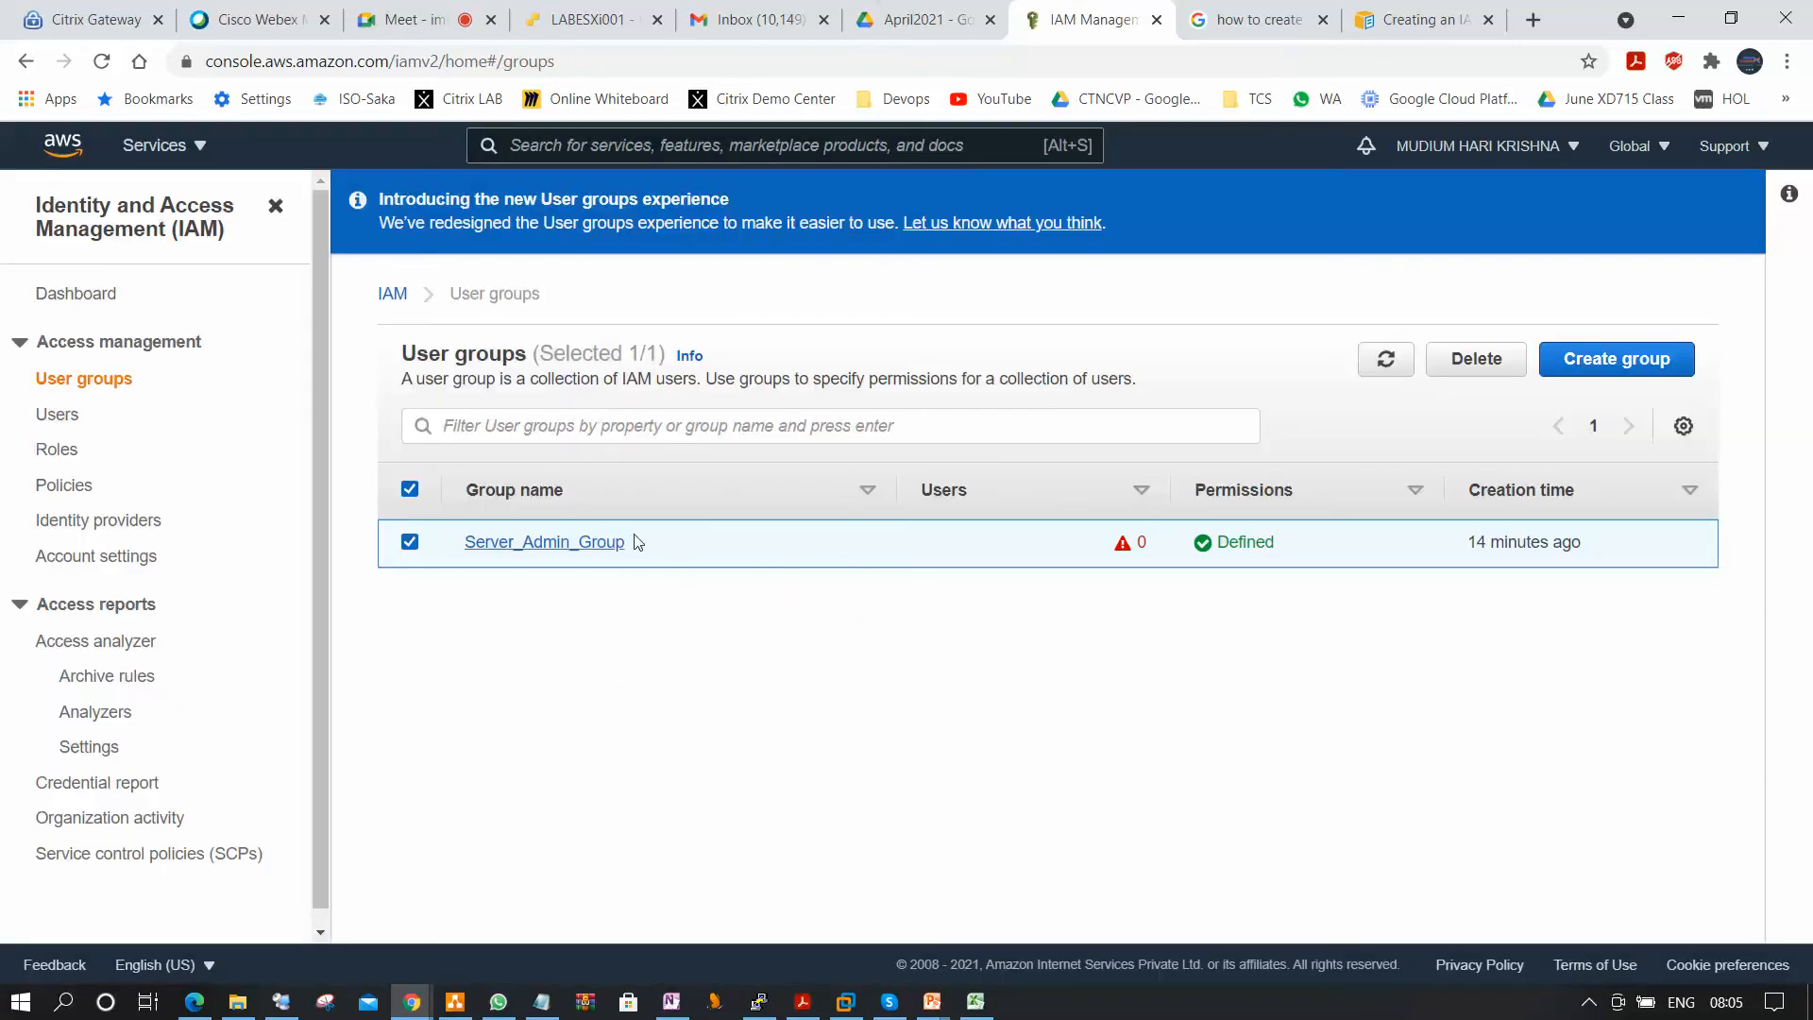
Copy the group name, refresh the list, and delete the user group using the exact name Server_Admin_Group as confirmation.
left_click_drag(642, 543, 452, 564)
key("ctrl+c")
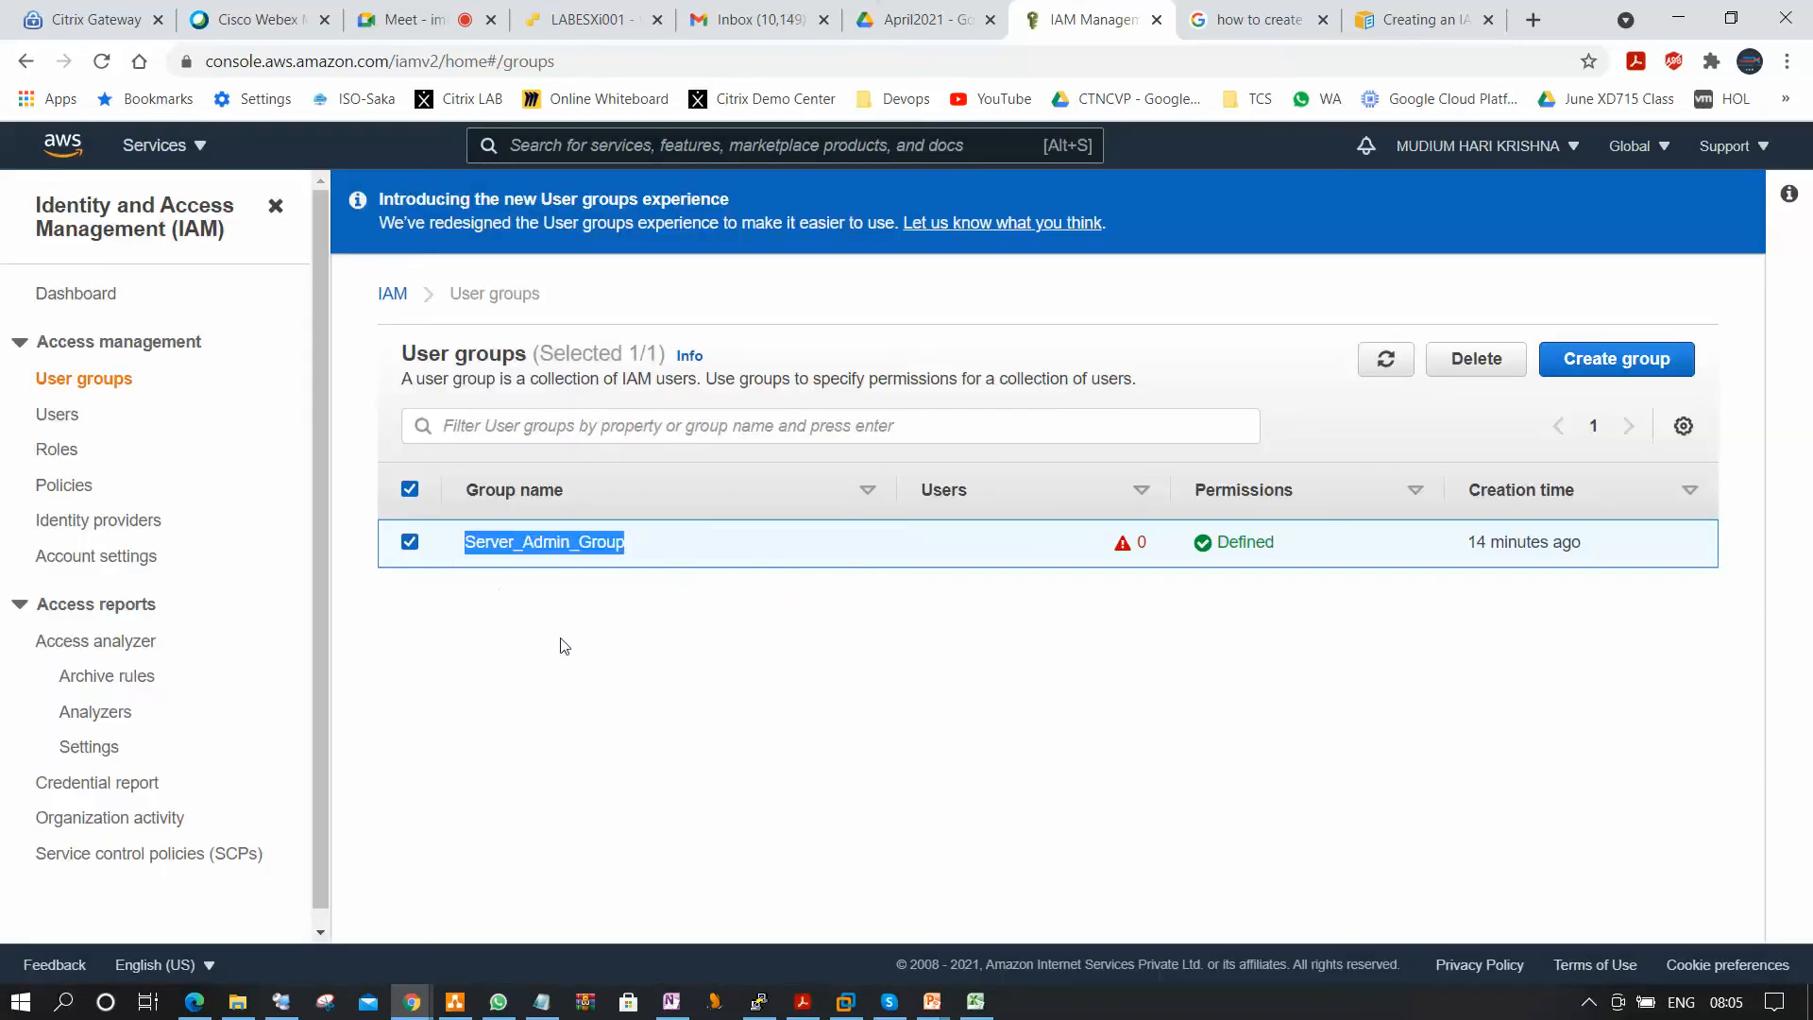
left_click(1385, 359)
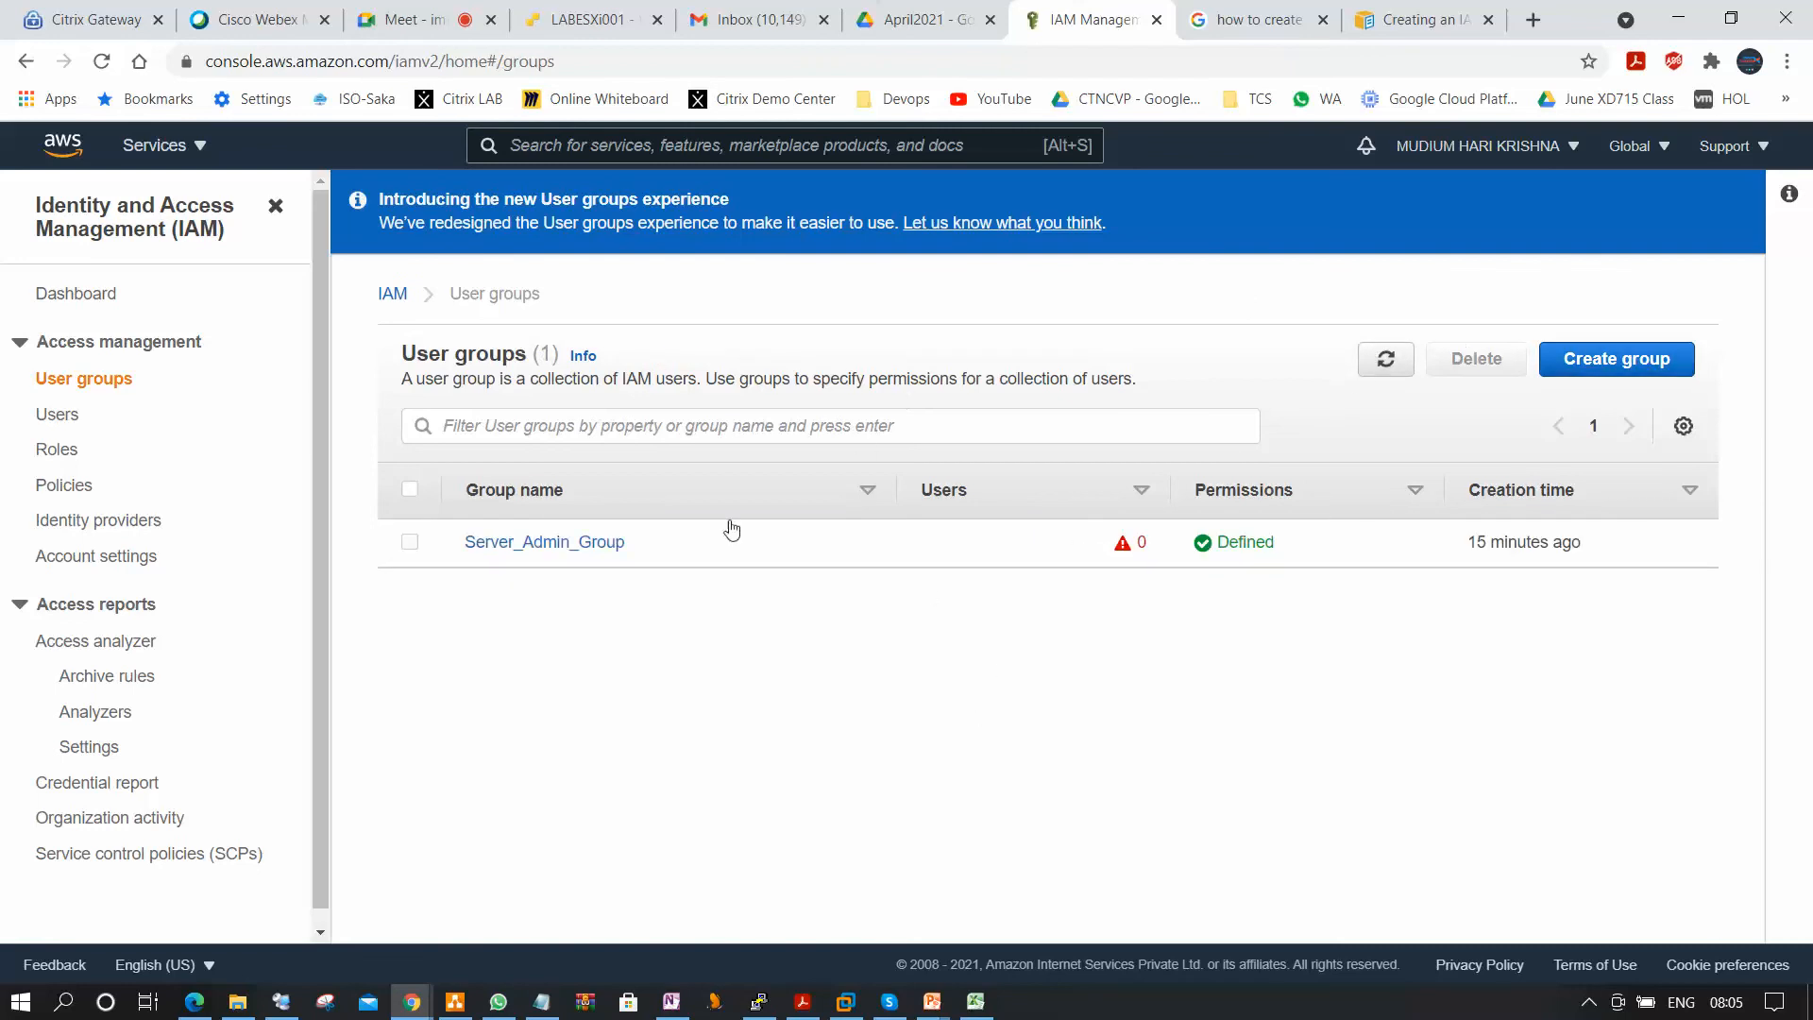
left_click(1314, 541)
left_click(1475, 359)
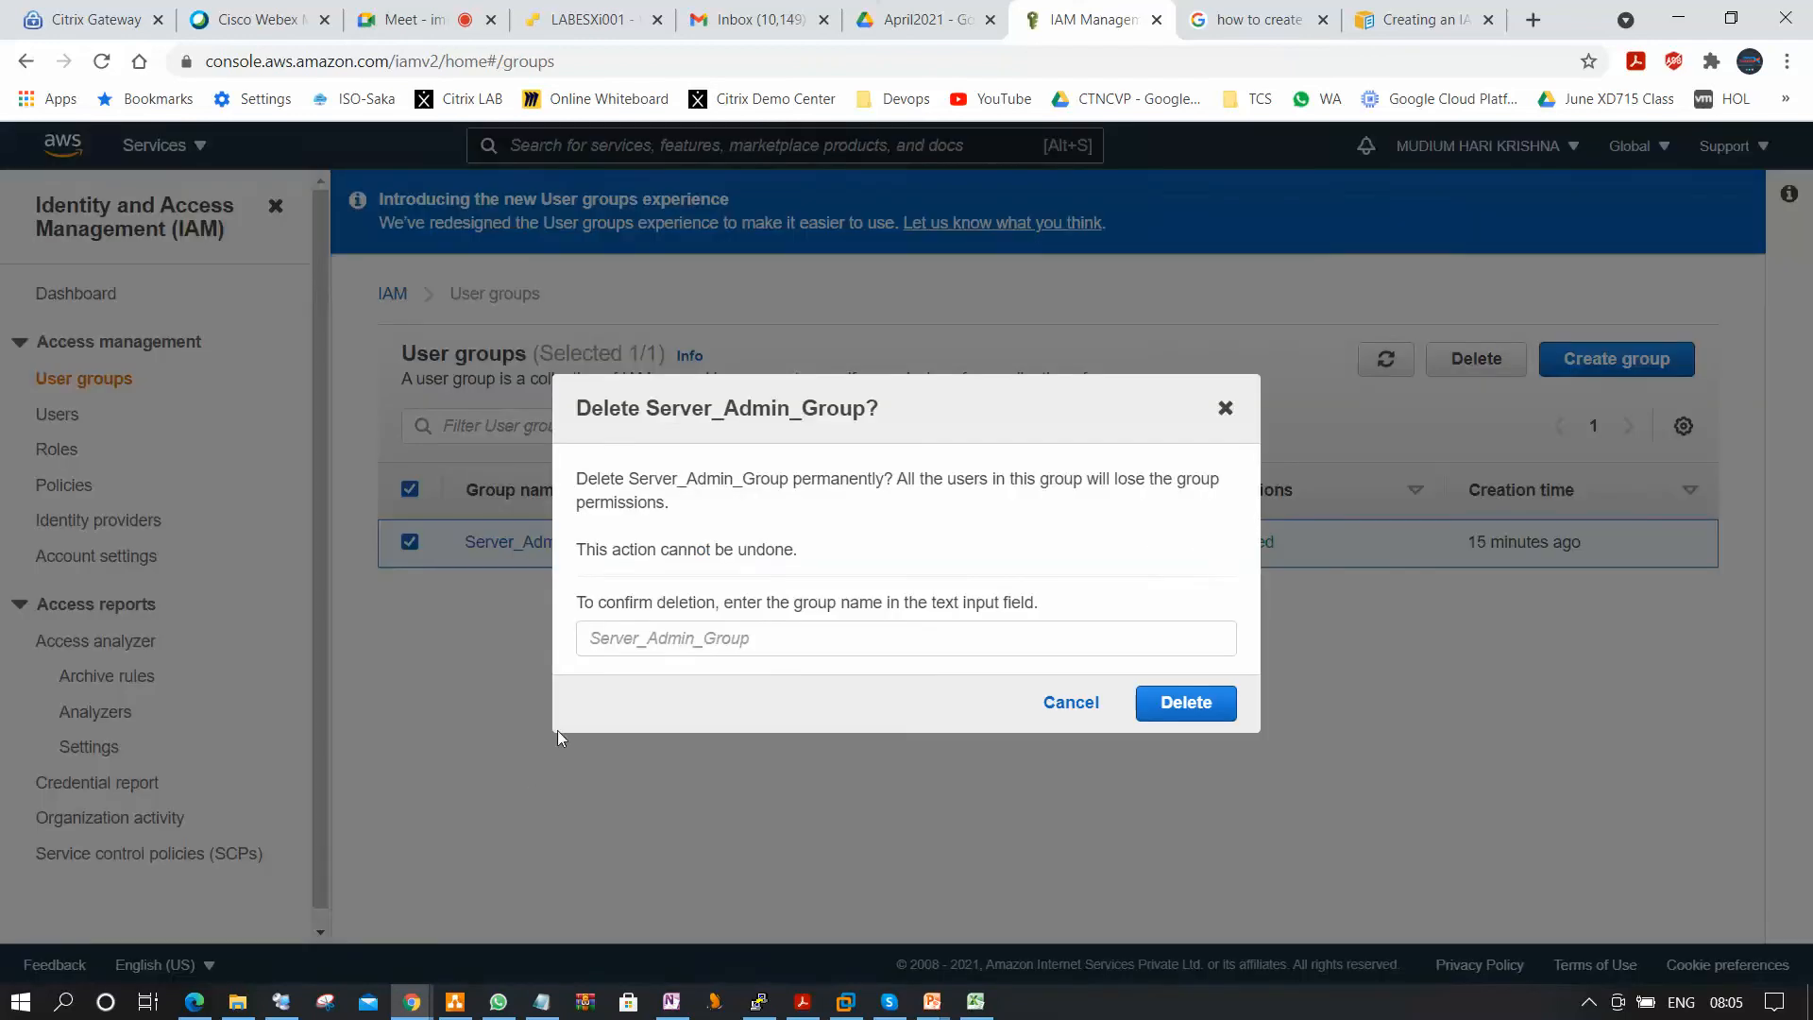
left_click(717, 645)
key("ctrl+v")
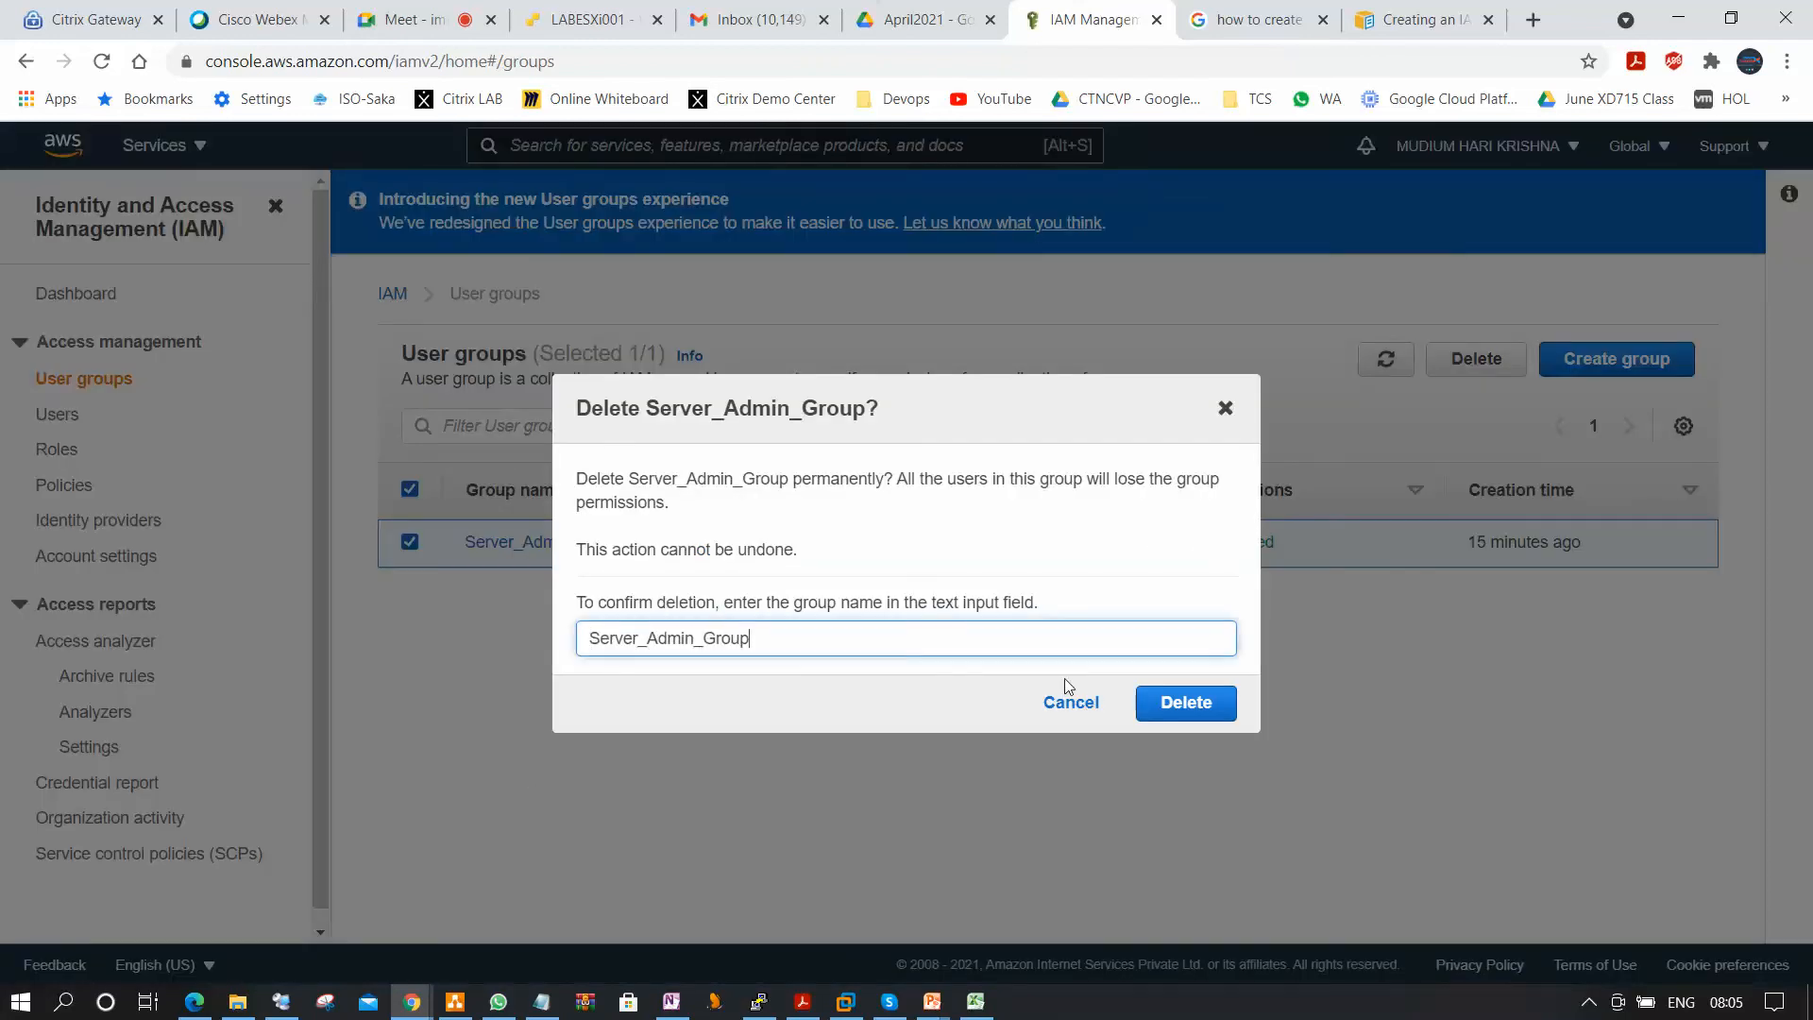
left_click(1181, 700)
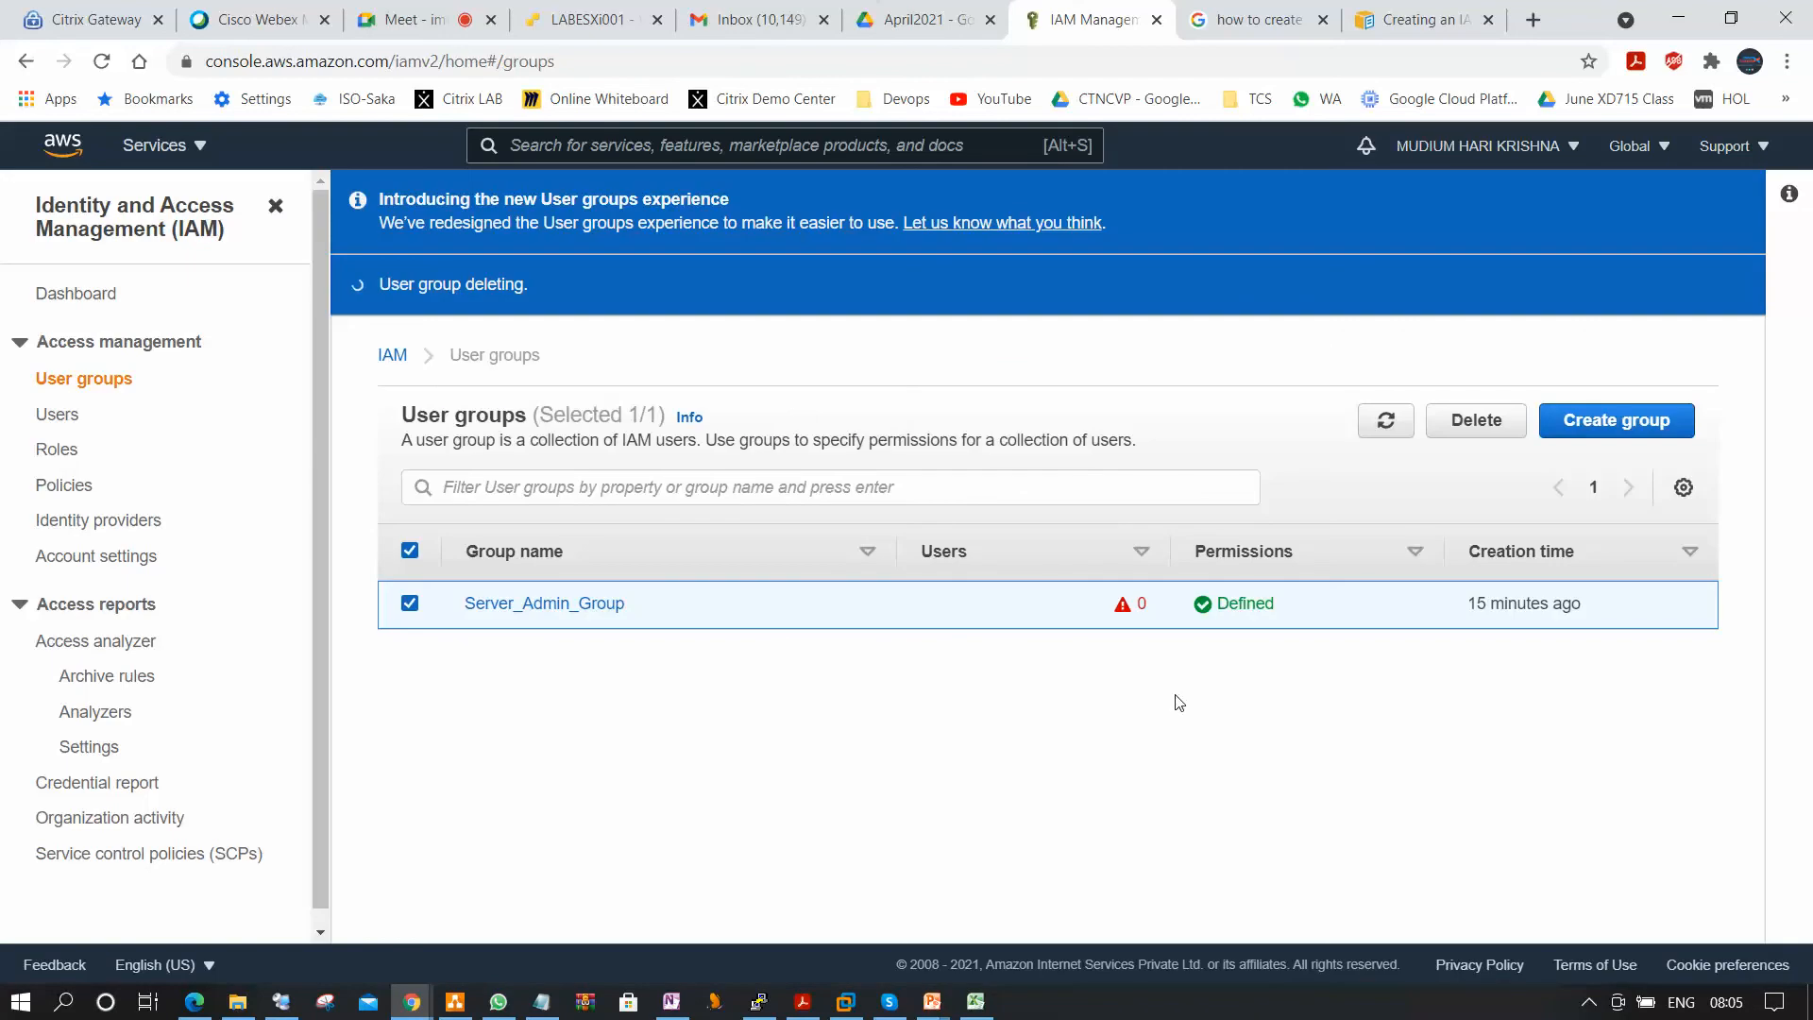